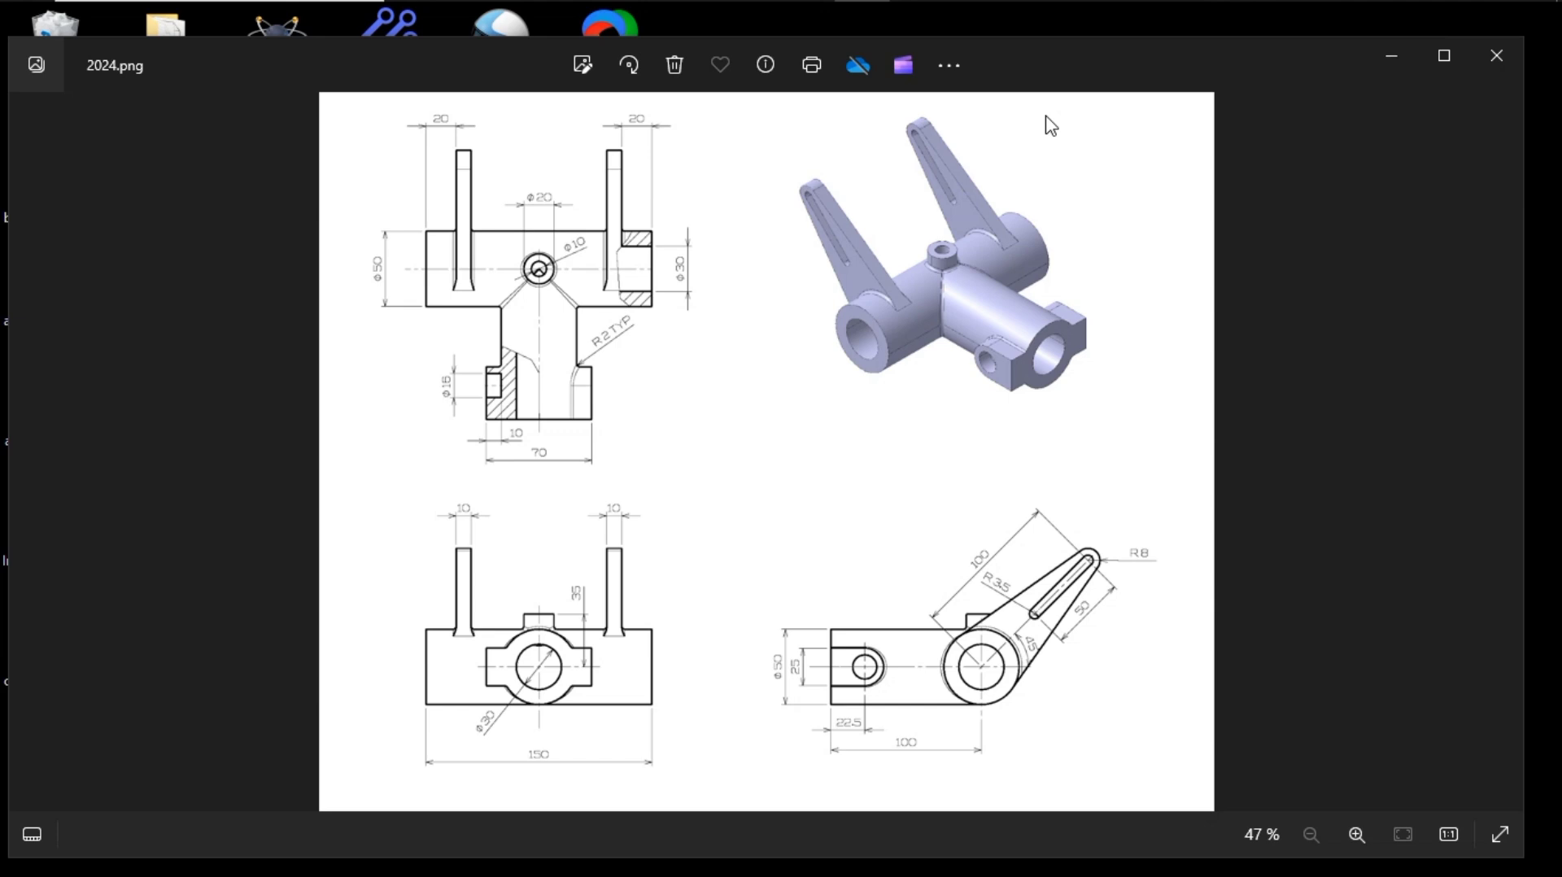
pyautogui.hotkey('alt', 'Tab')
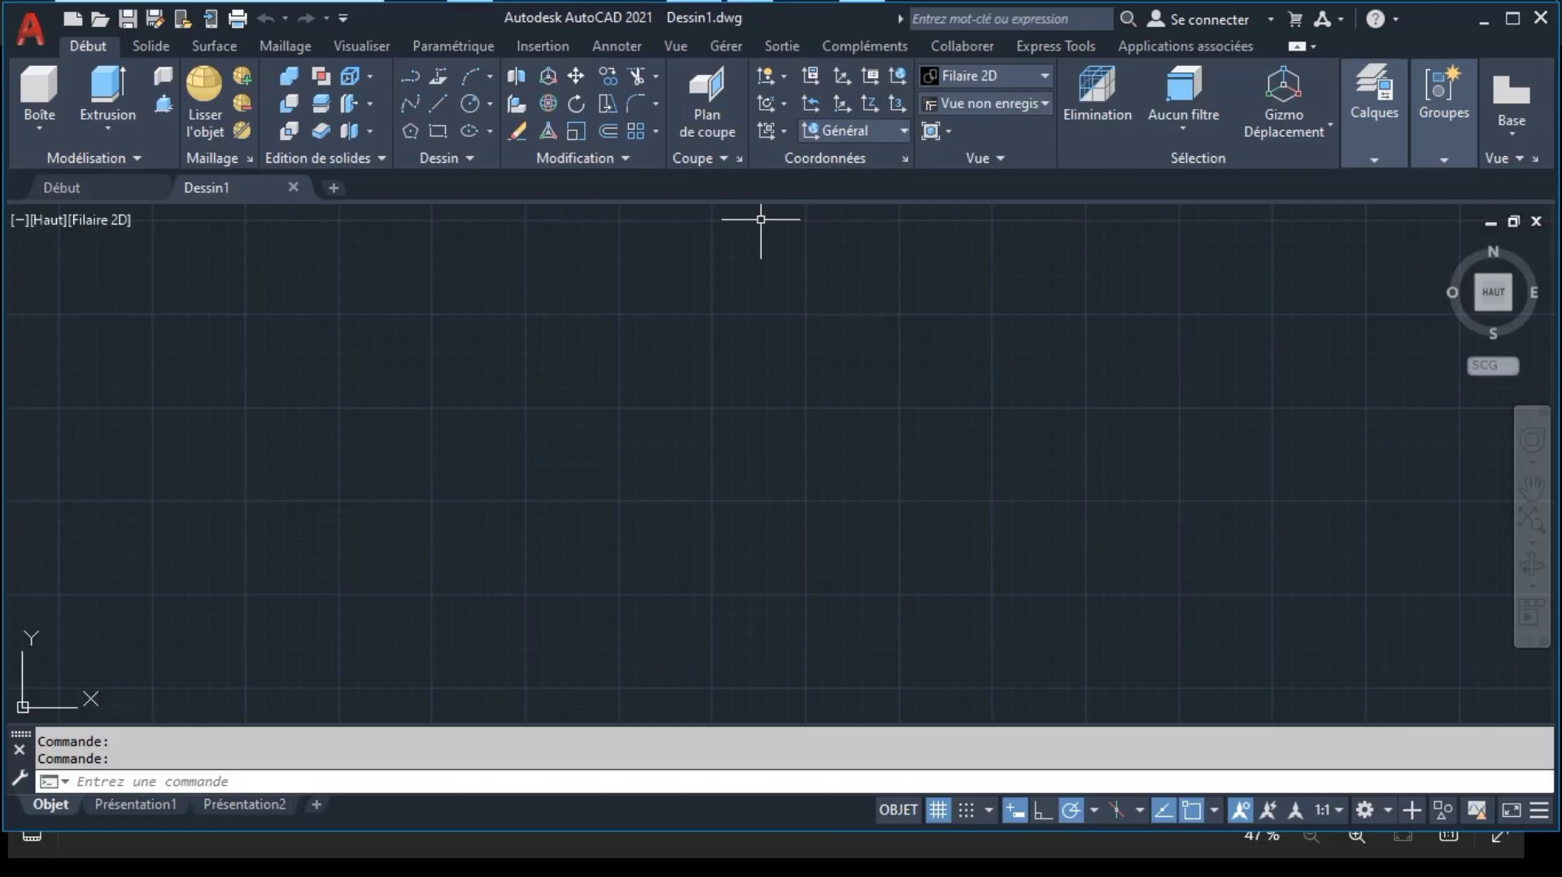
pyautogui.hotkey('alt', 'Tab')
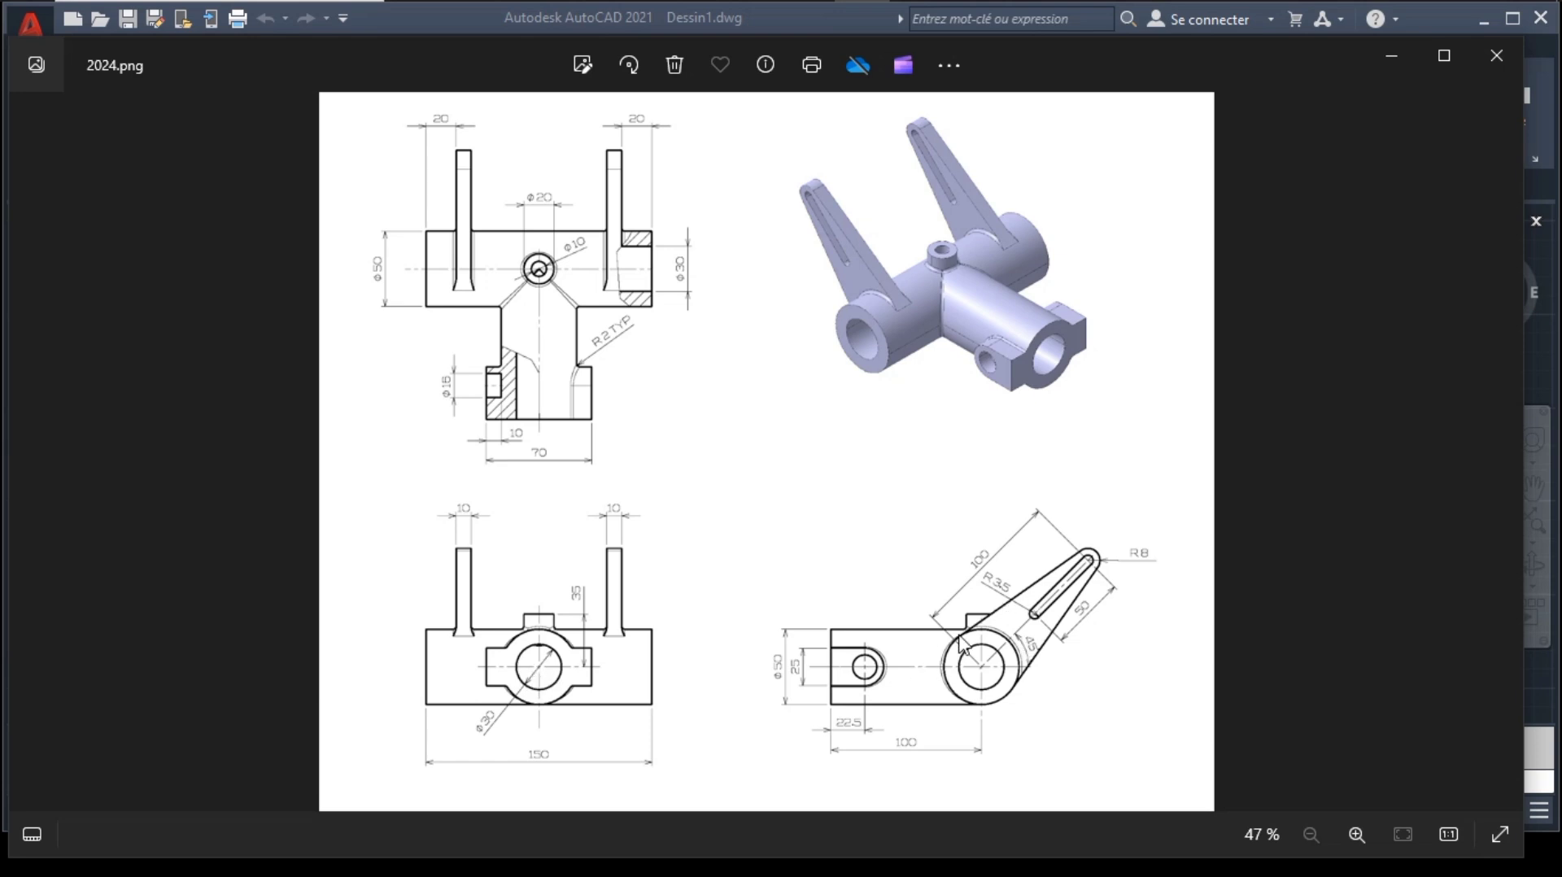
# Step: Draw pen arrows for the viewing directions on the 2024.png part drawing and discard the markup without saving
pyautogui.click(583, 64)
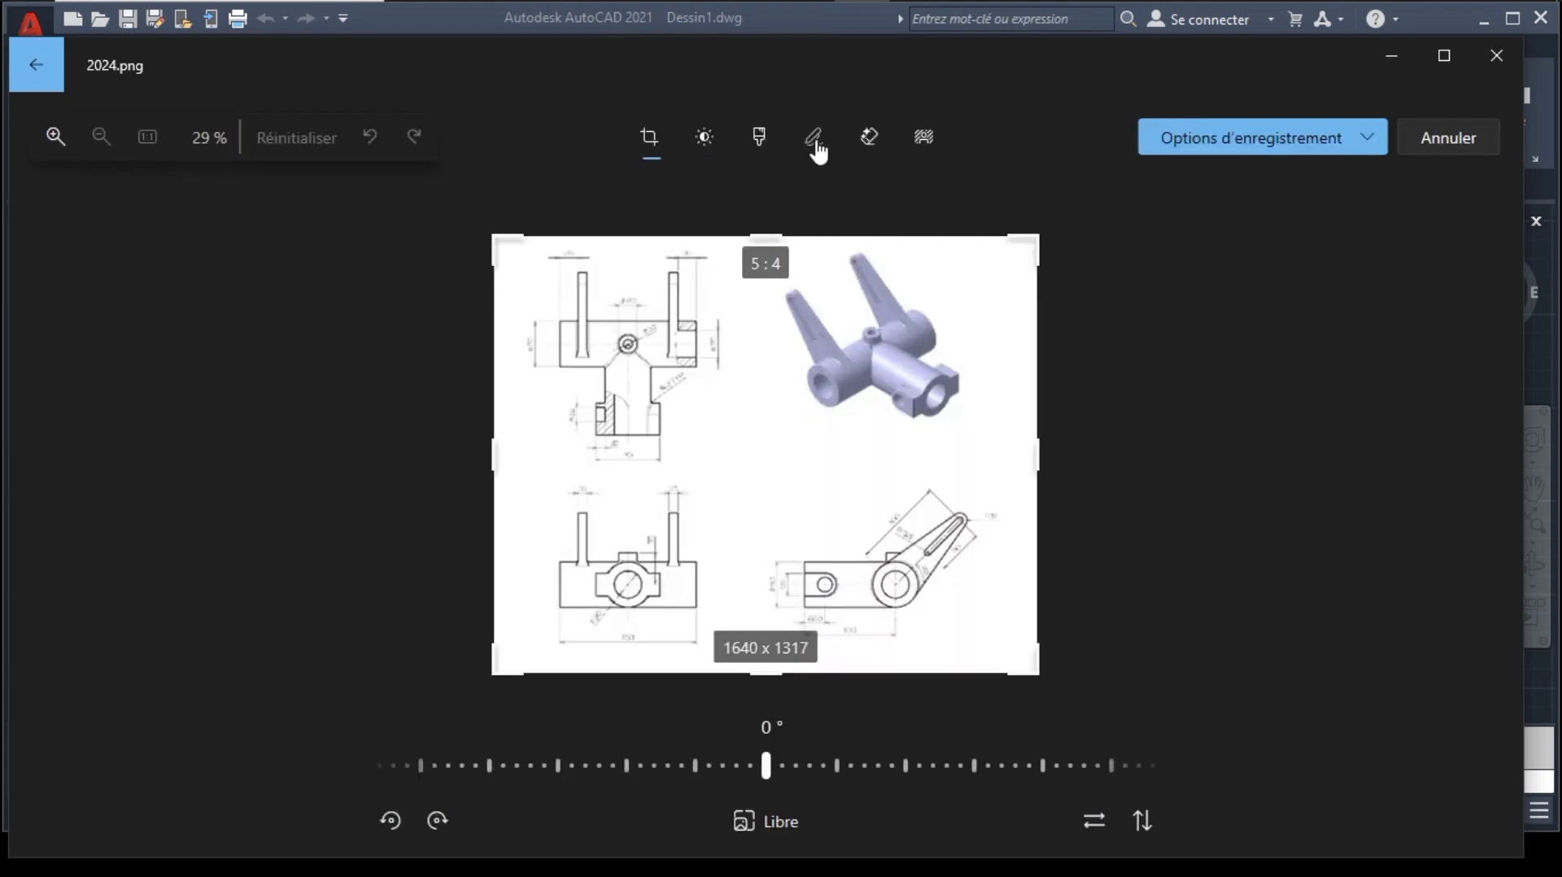
pyautogui.click(819, 148)
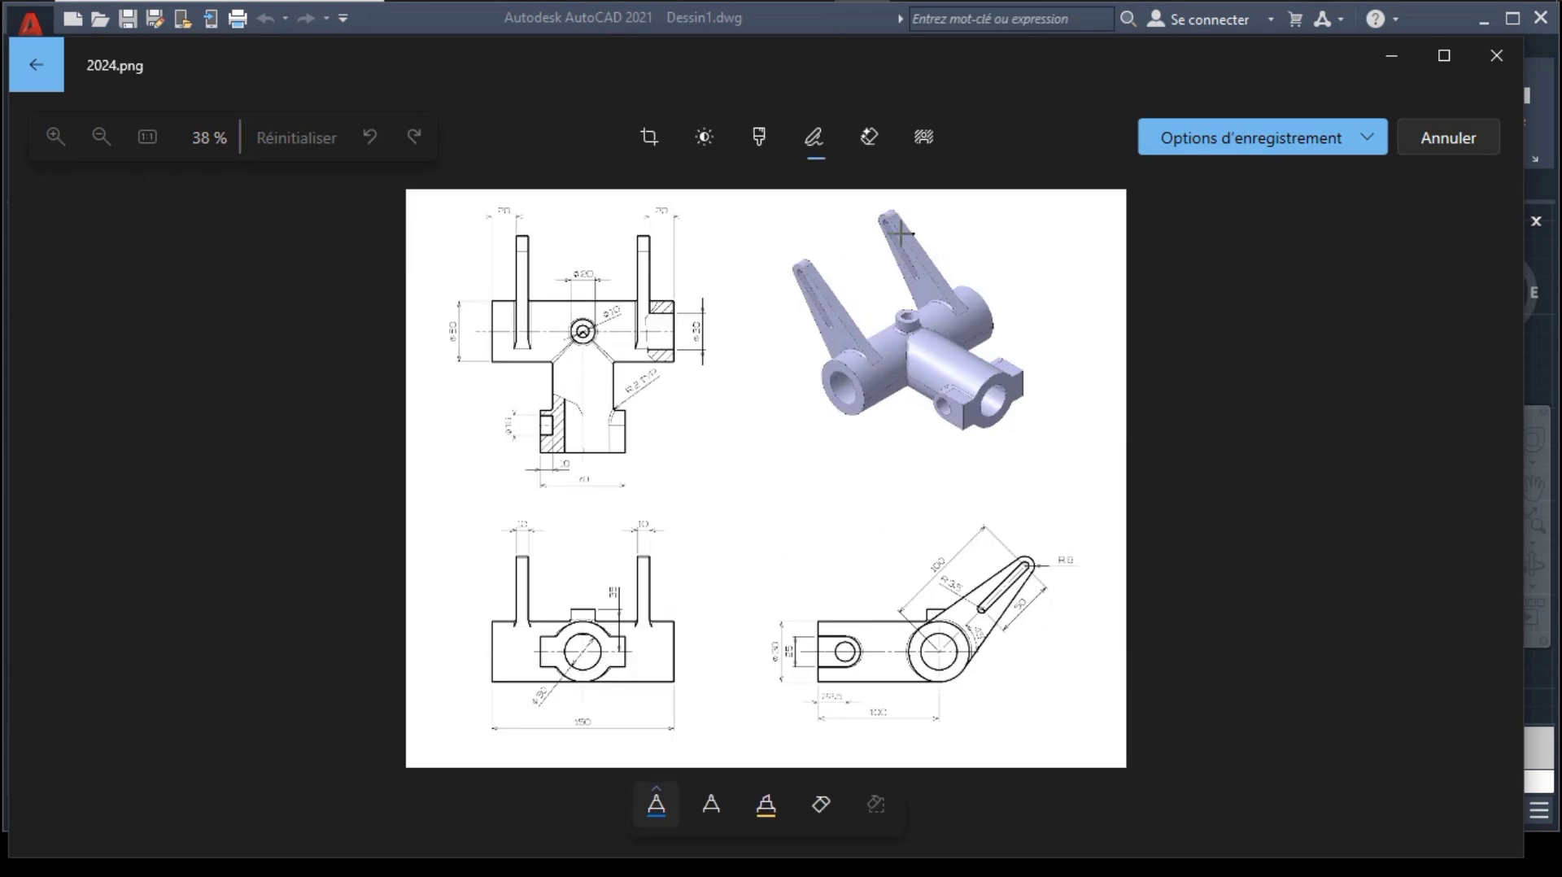
pyautogui.moveTo(901, 214); pyautogui.dragTo(900, 279)
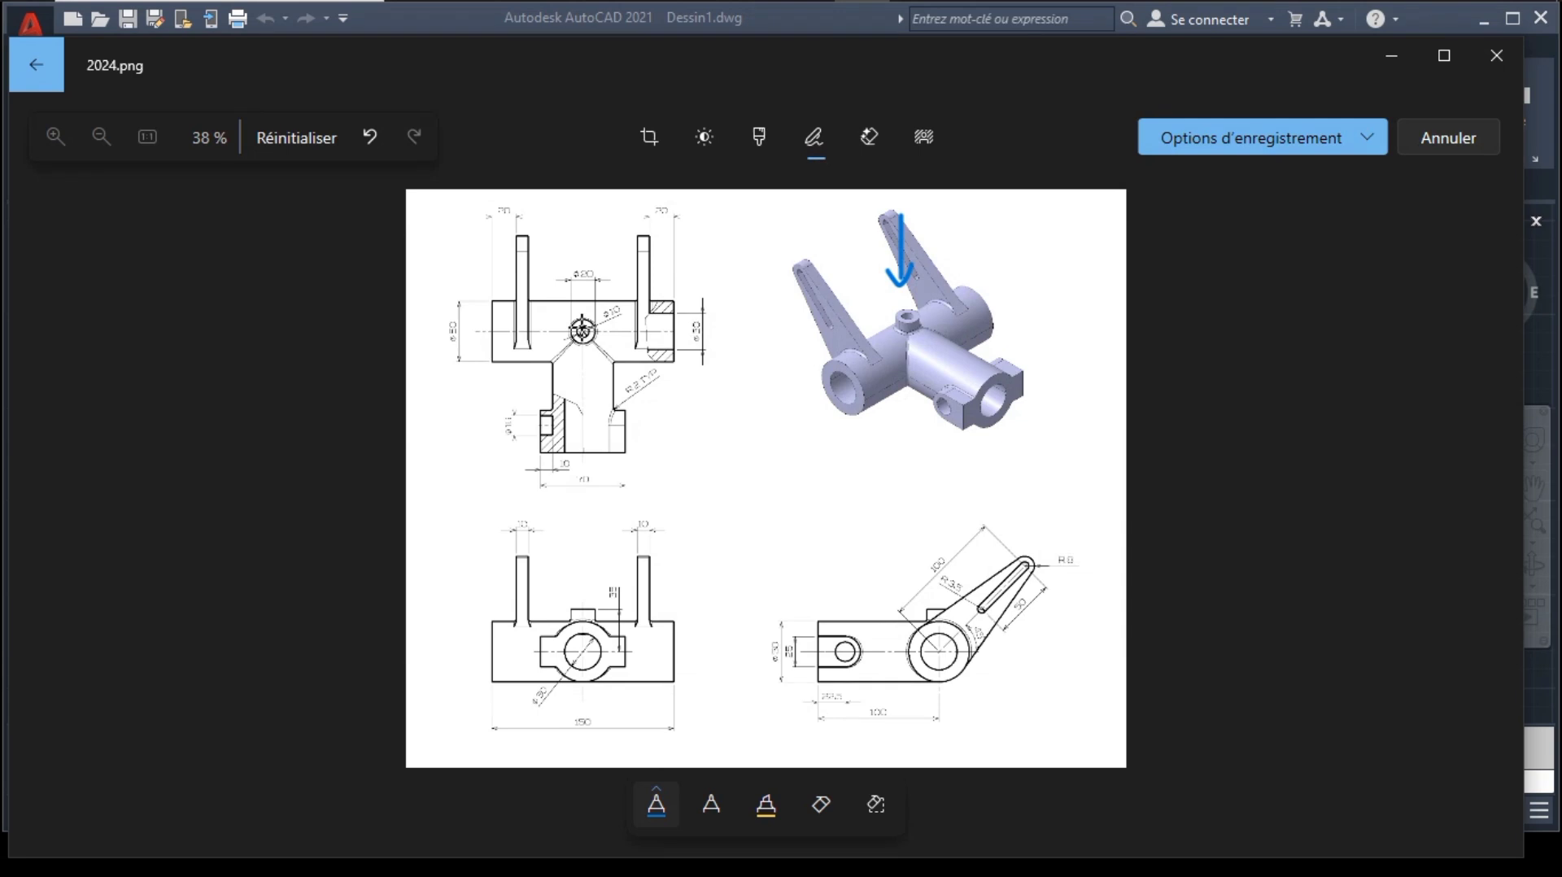
pyautogui.moveTo(1104, 479); pyautogui.dragTo(1030, 440)
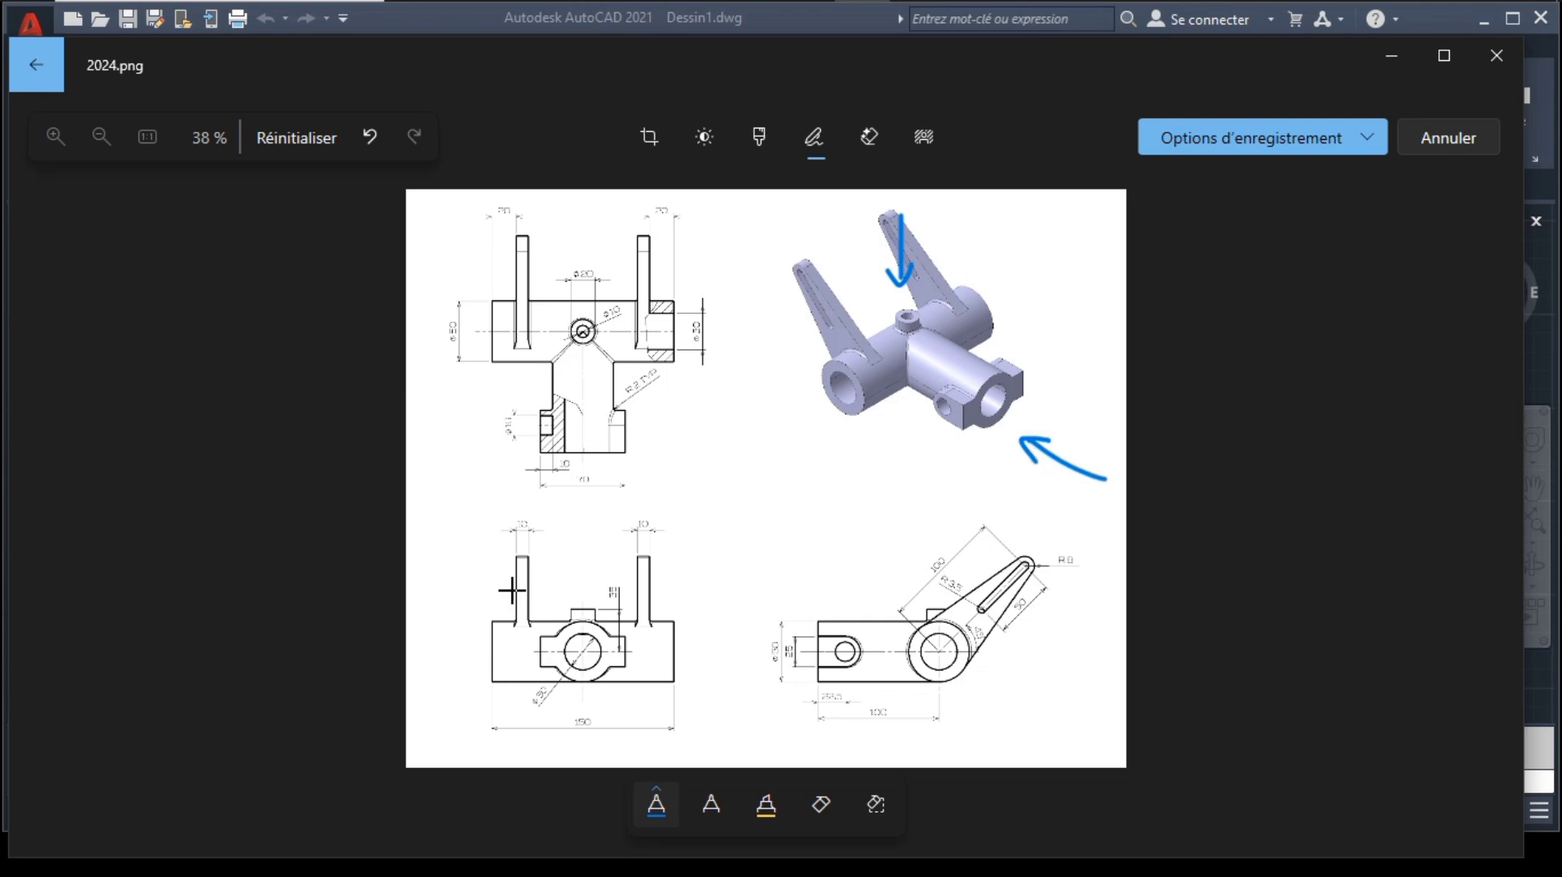
pyautogui.moveTo(544, 645); pyautogui.dragTo(676, 573)
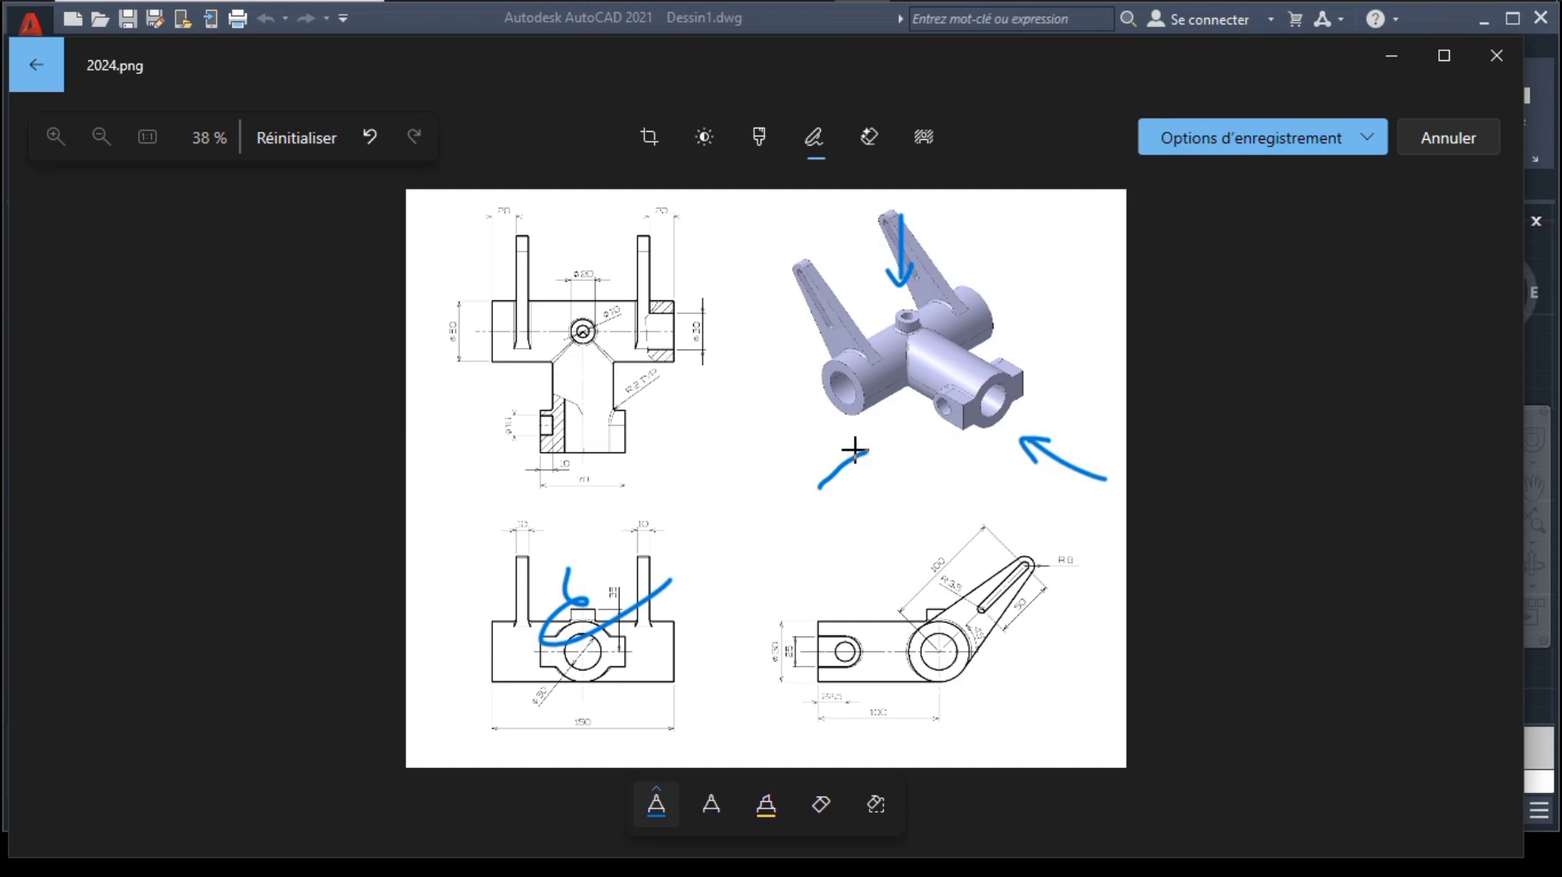
pyautogui.moveTo(883, 610); pyautogui.dragTo(899, 663)
pyautogui.click(1441, 139)
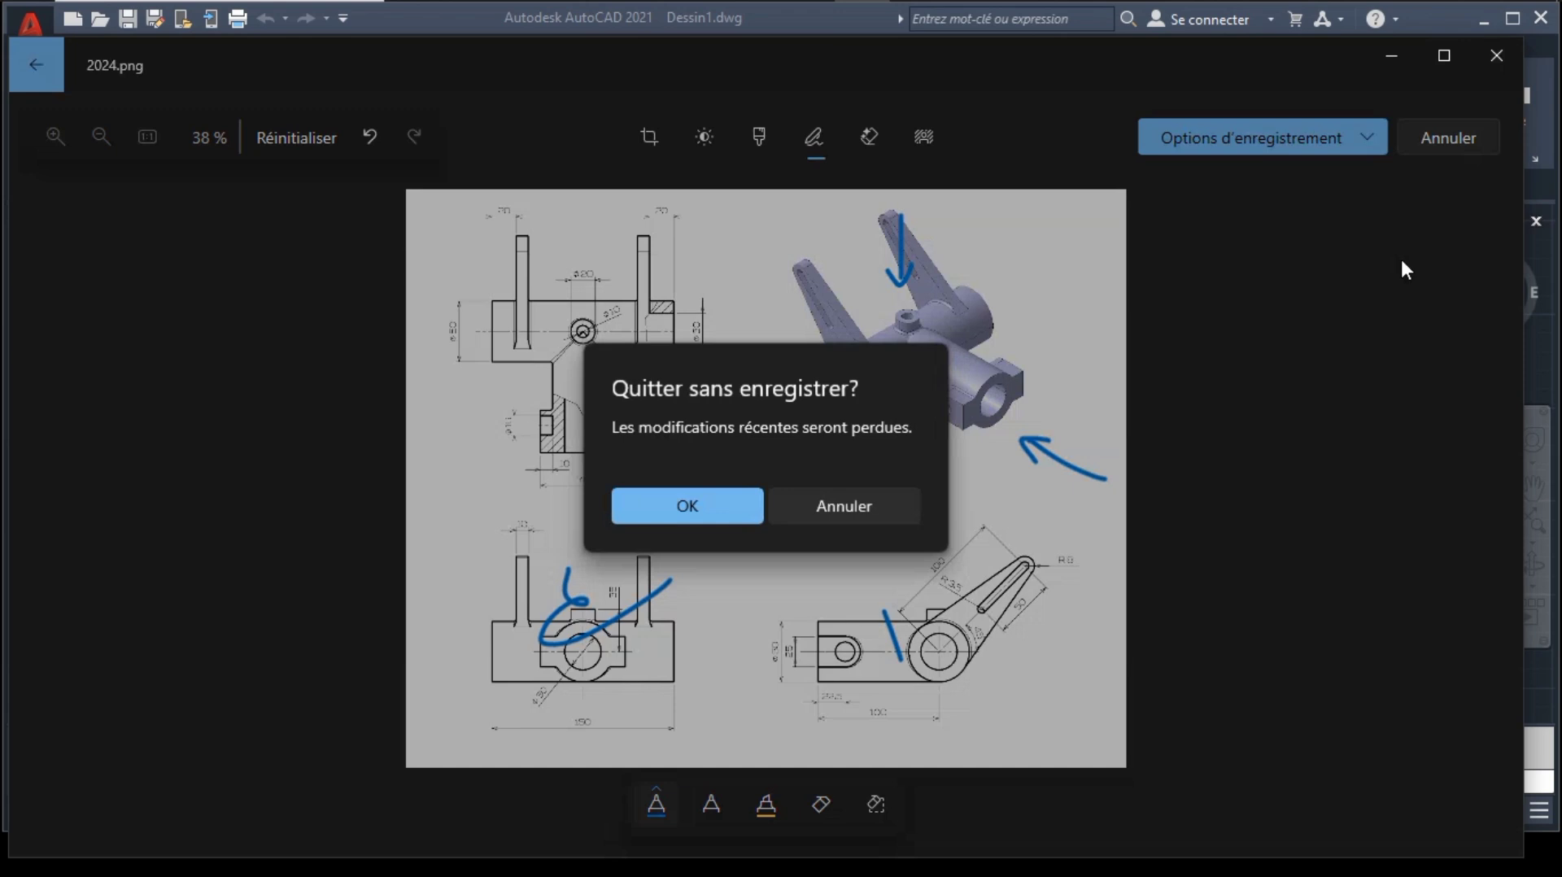
pyautogui.click(794, 504)
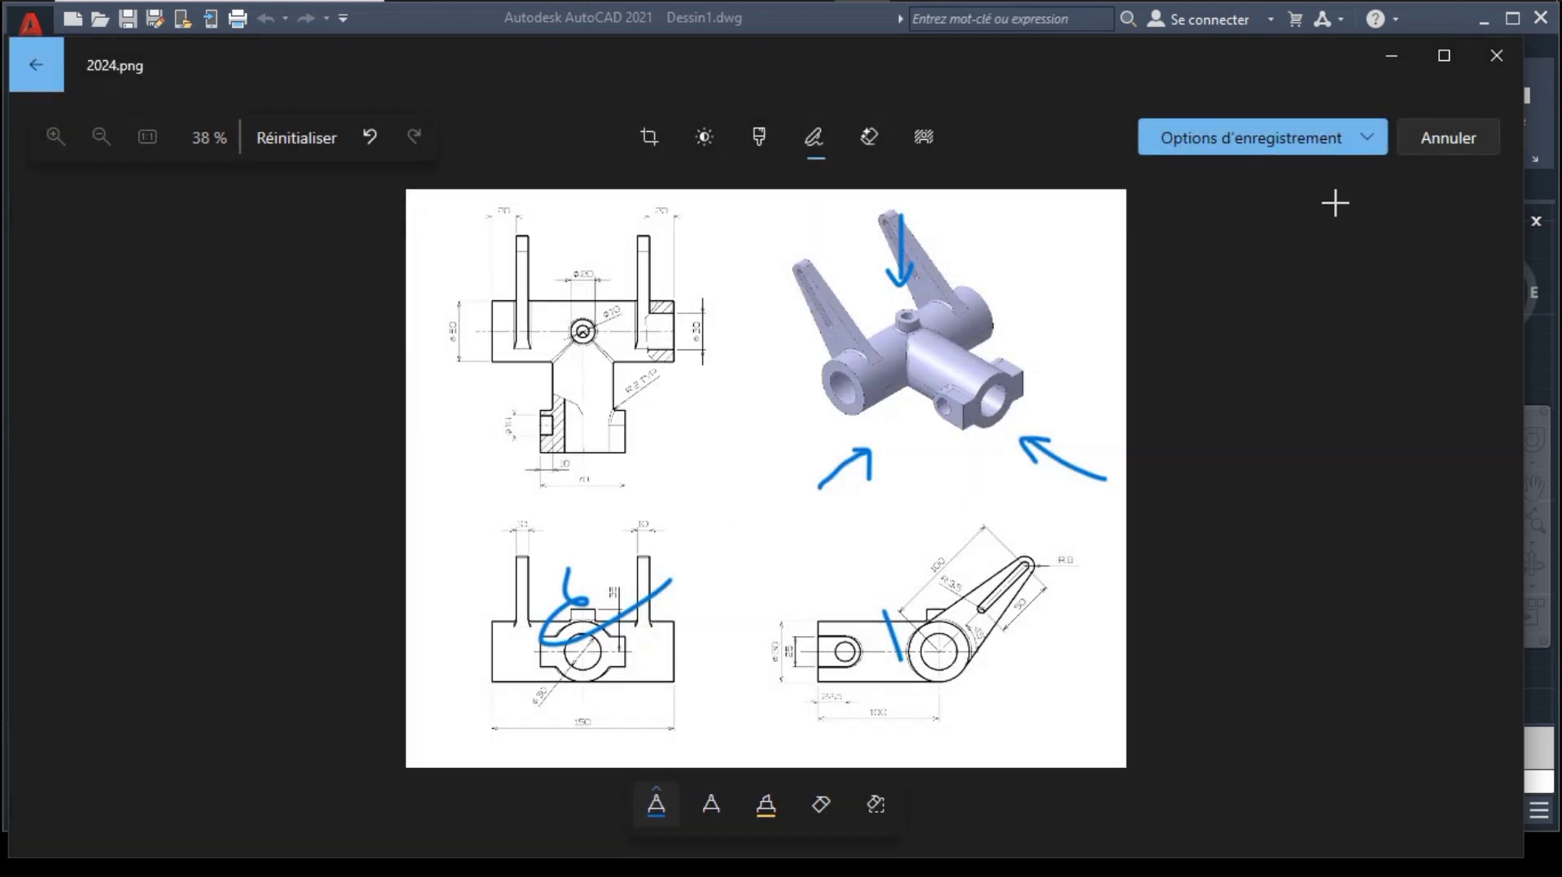
pyautogui.click(1405, 162)
pyautogui.click(871, 502)
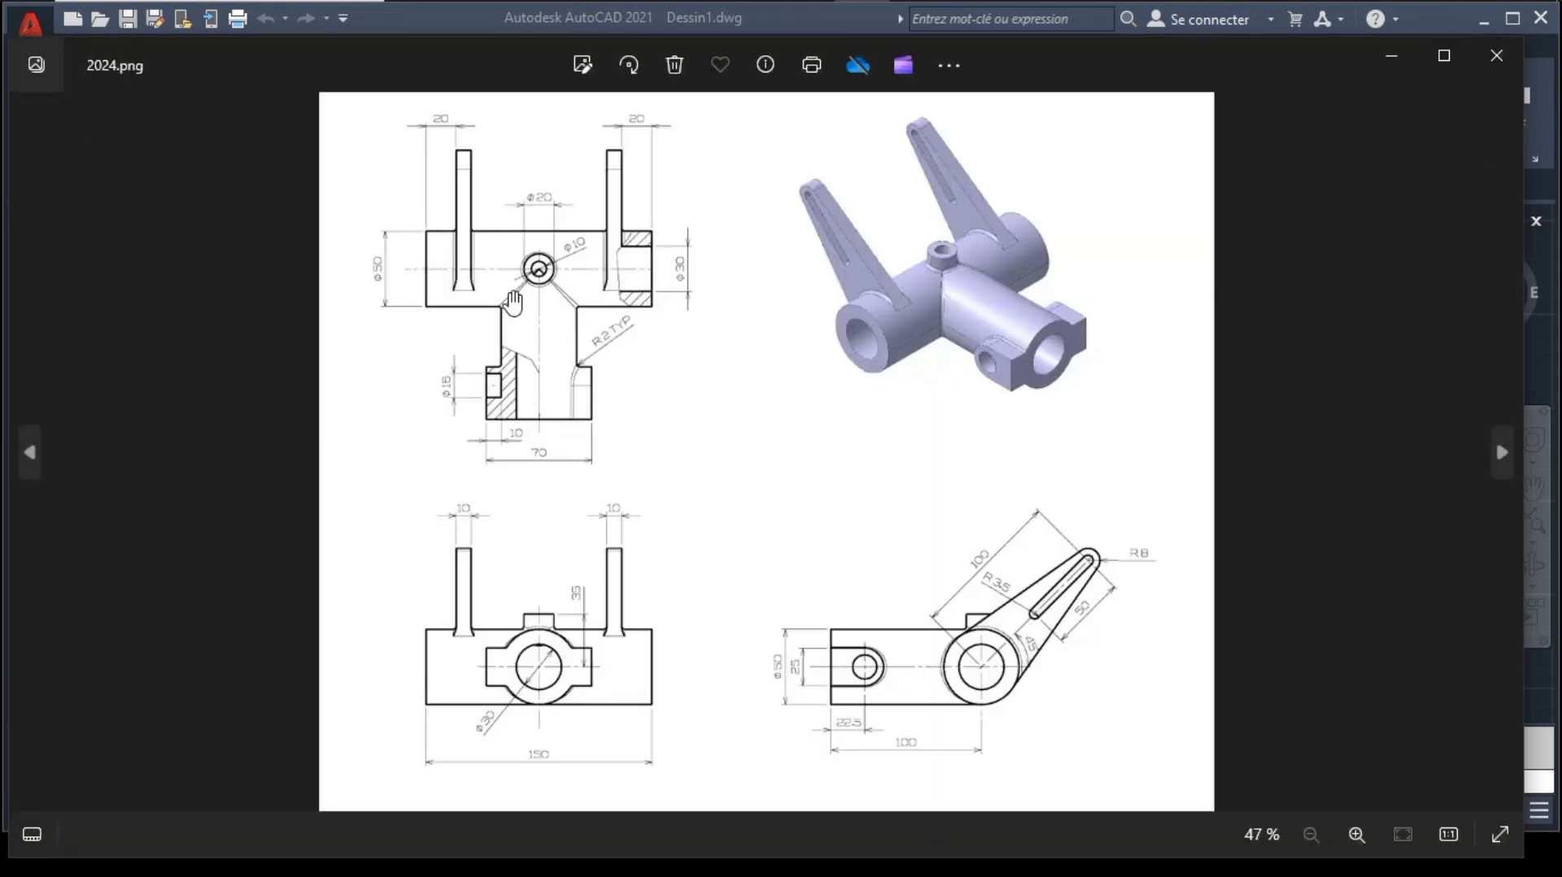
# Step: Examine the dimensions of the top, front and side views in the 2024.png part drawing
pyautogui.scroll(3, 512, 305)
pyautogui.moveTo(425, 228); pyautogui.dragTo(459, 433)
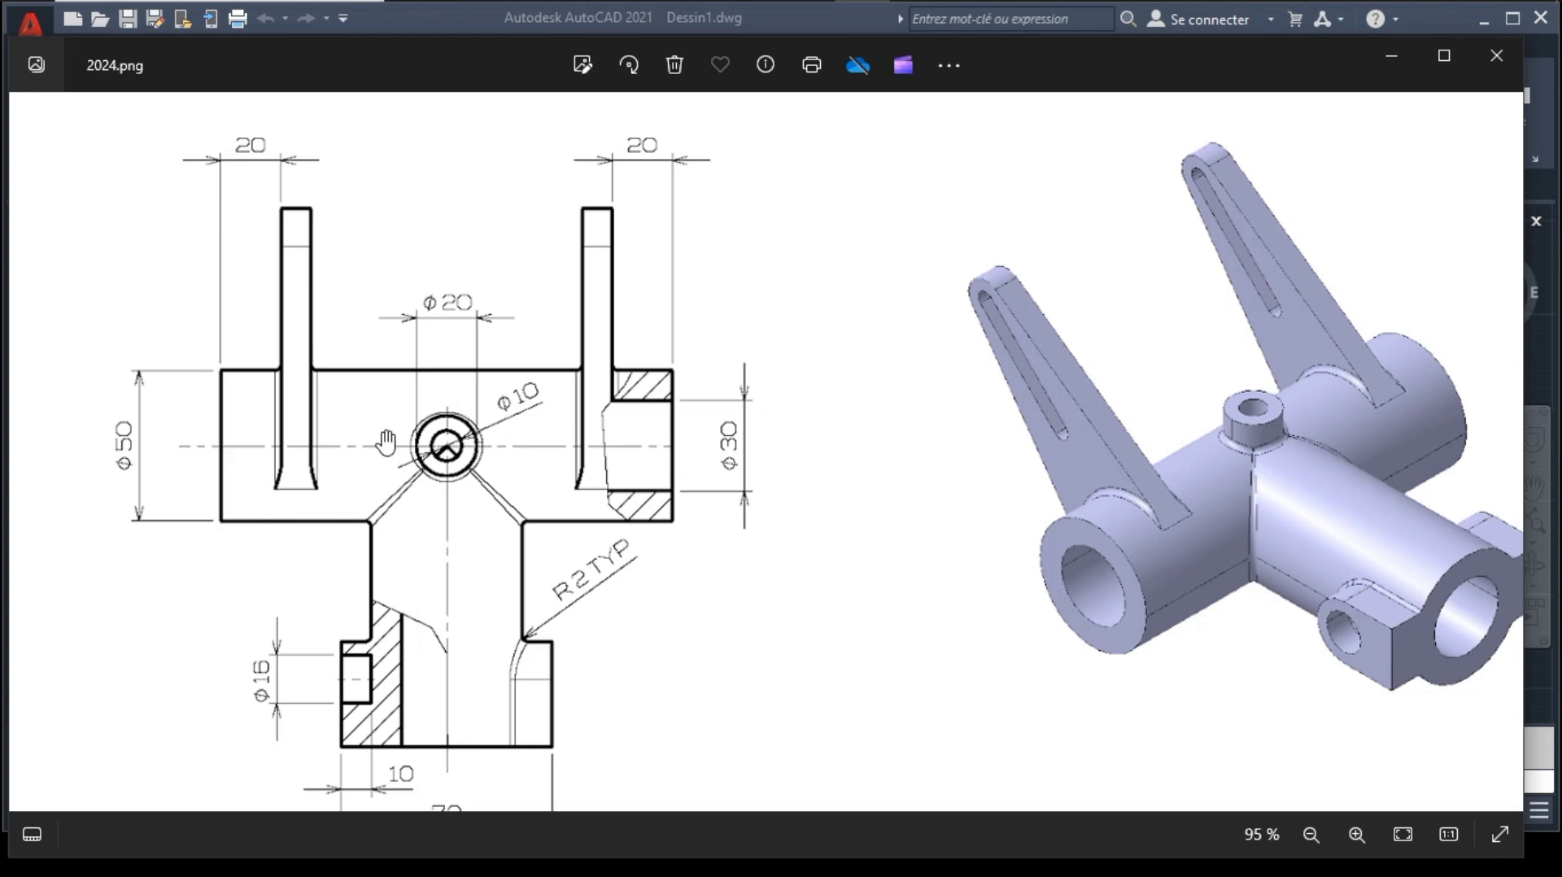
pyautogui.moveTo(483, 527); pyautogui.dragTo(498, 193)
pyautogui.moveTo(486, 480); pyautogui.dragTo(474, 310)
pyautogui.moveTo(485, 624)
pyautogui.mouseDown()
pyautogui.moveTo(489, 455)
pyautogui.moveTo(469, 488)
pyautogui.mouseUp()
pyautogui.moveTo(460, 662); pyautogui.dragTo(466, 602)
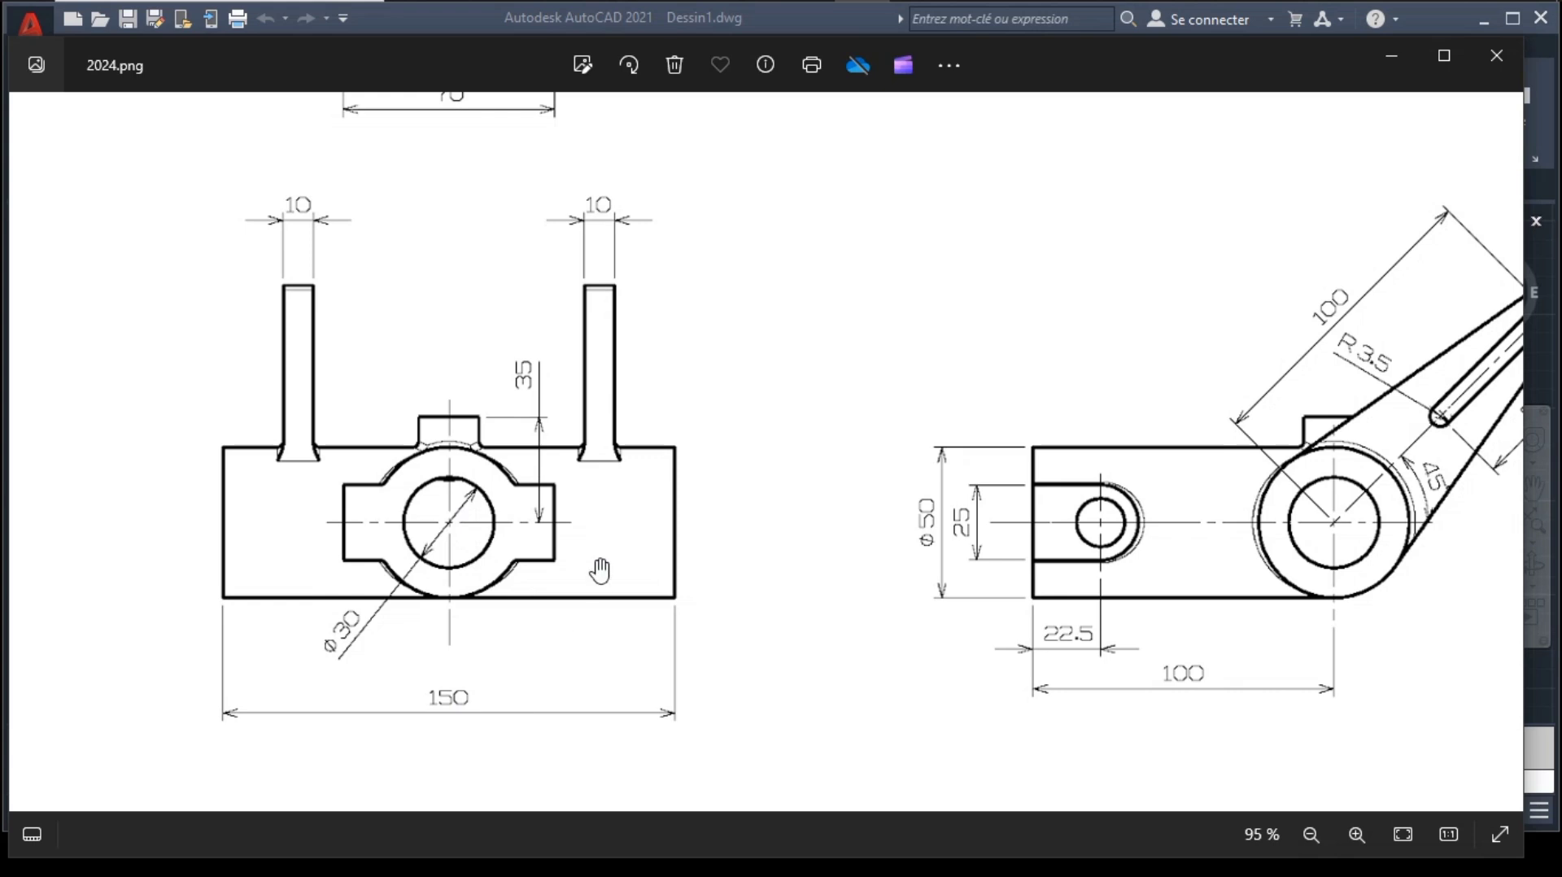
pyautogui.scroll(3, 480, 399)
pyautogui.scroll(3, 493, 521)
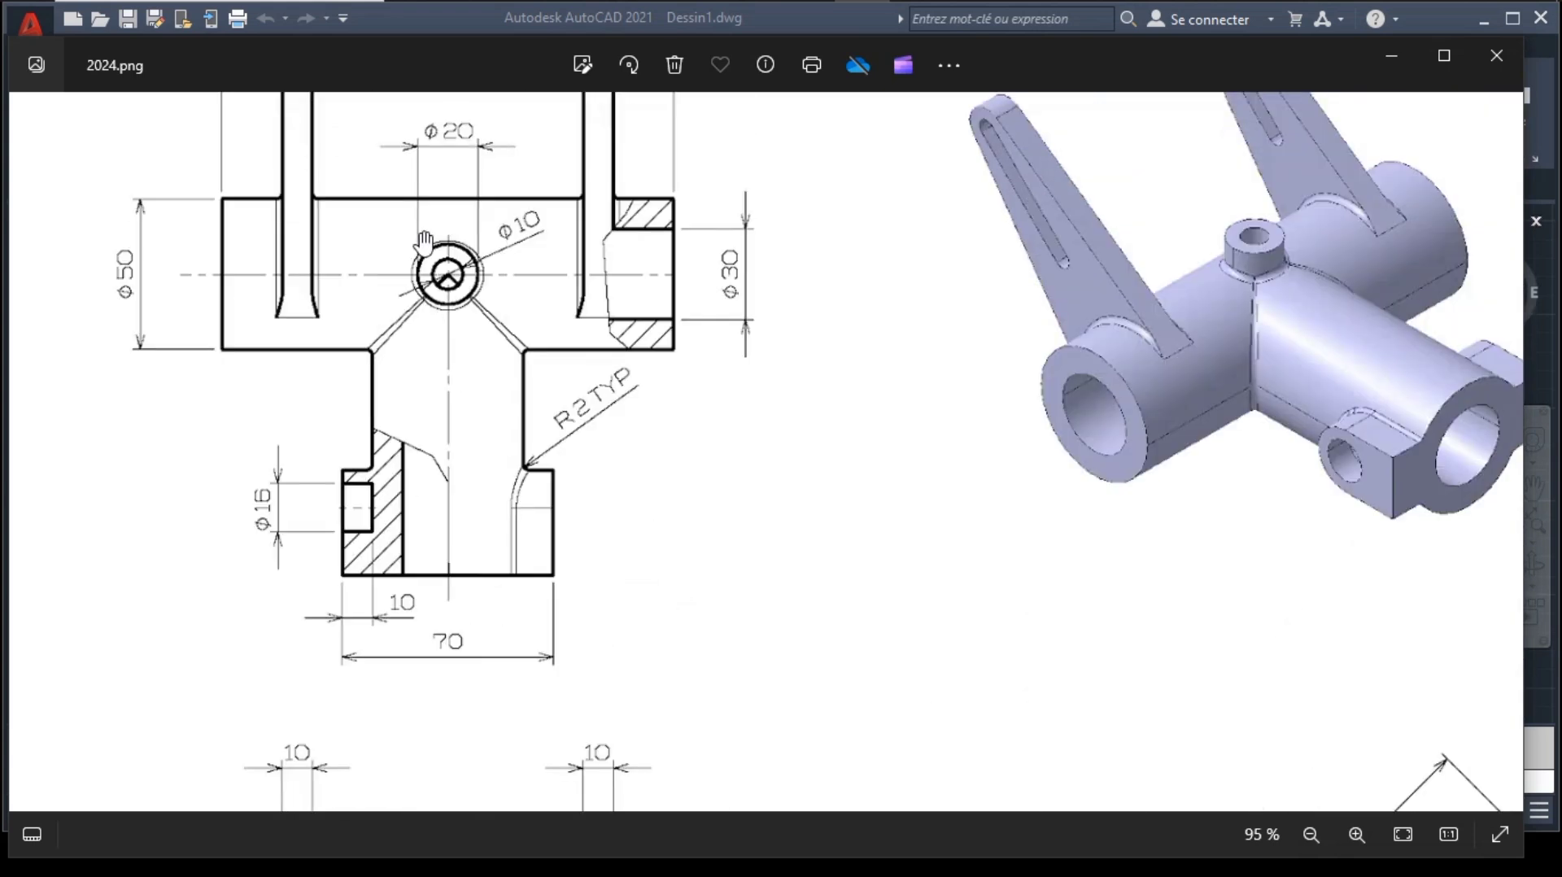
pyautogui.doubleClick(484, 583)
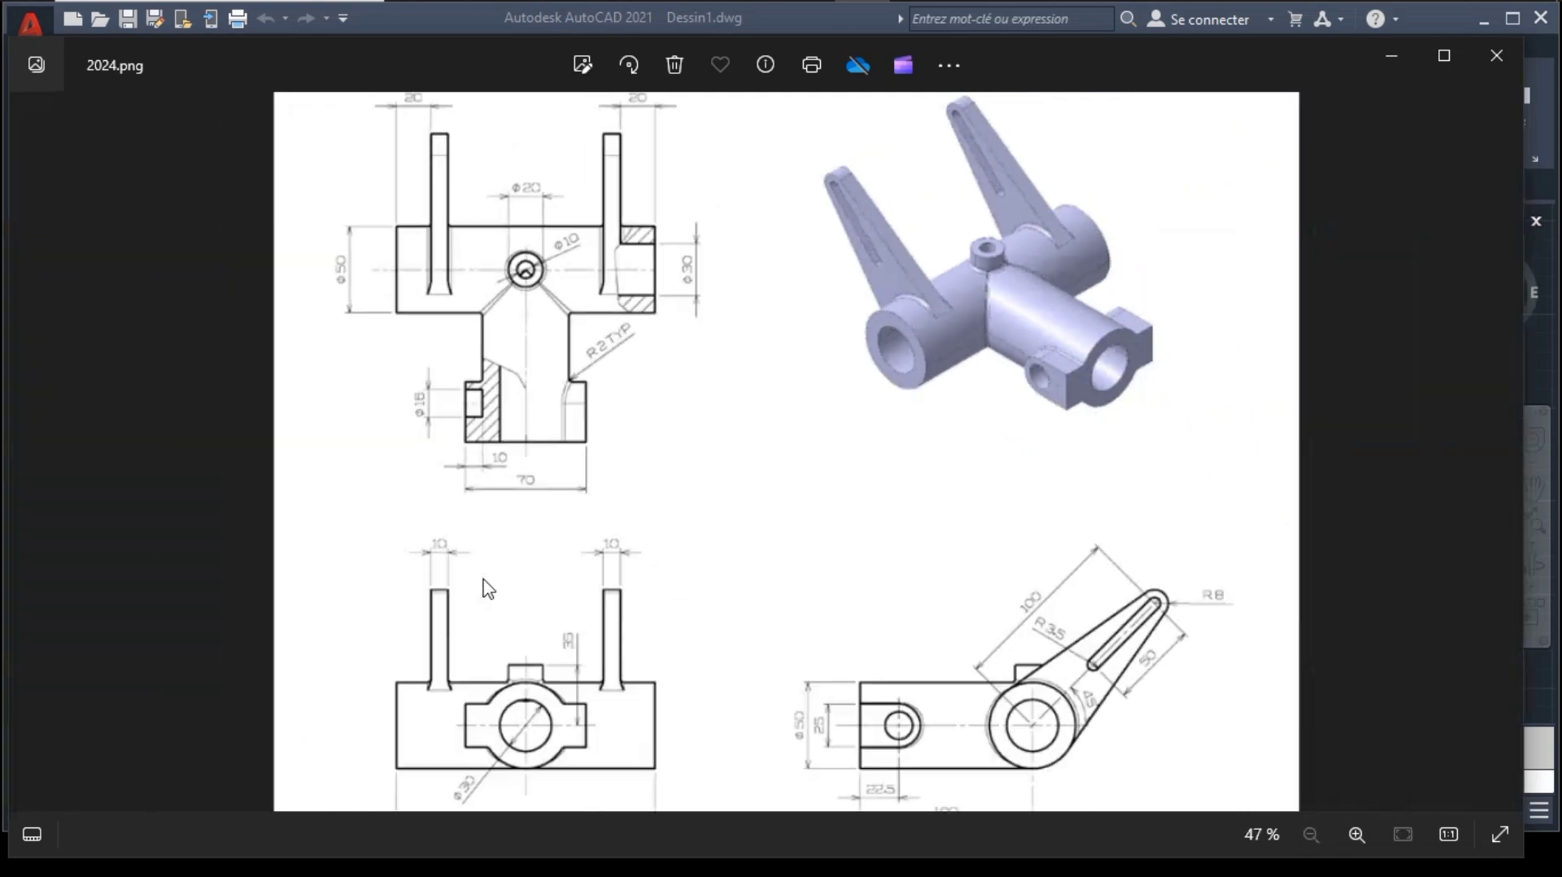
pyautogui.doubleClick(931, 760)
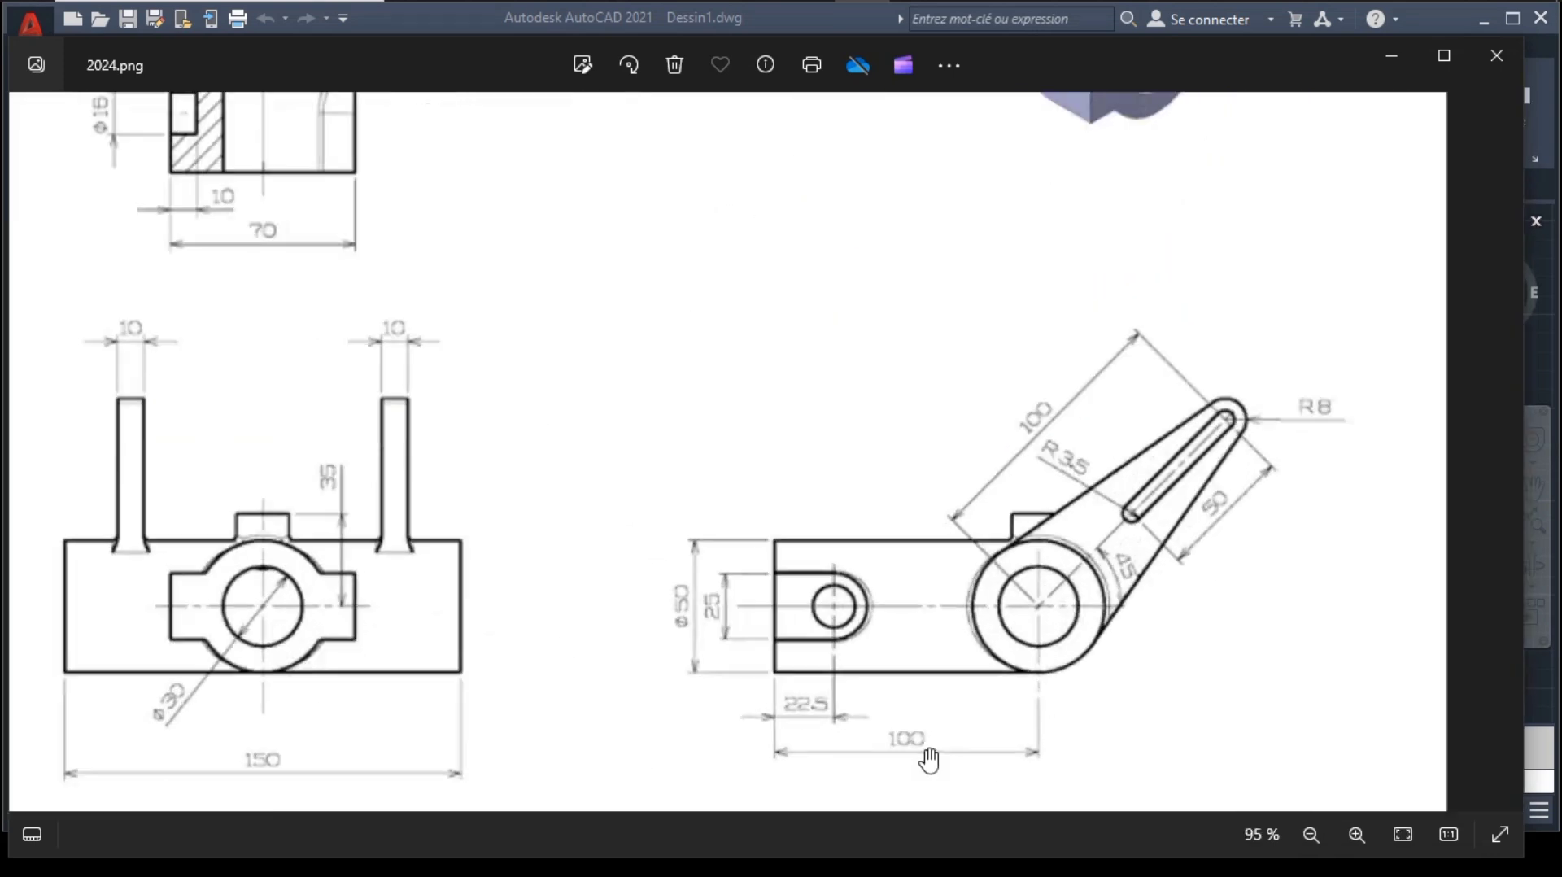
pyautogui.scroll(-1, 943, 732)
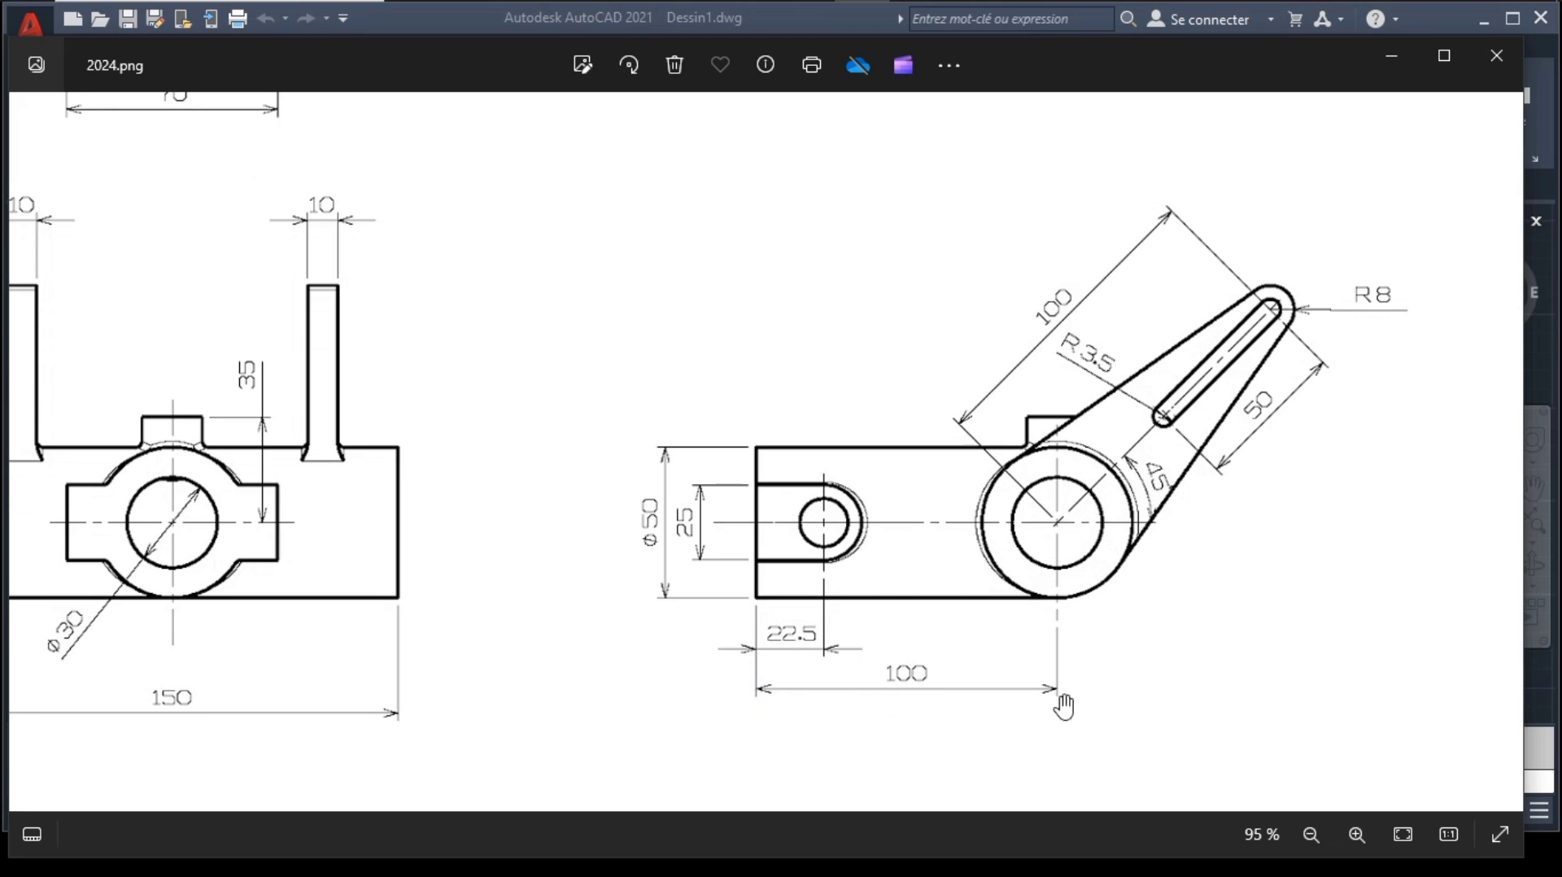
# Step: Switch to AutoCAD and draw a horizontal line 150 units long in the upper part of the drawing
pyautogui.click(701, 21)
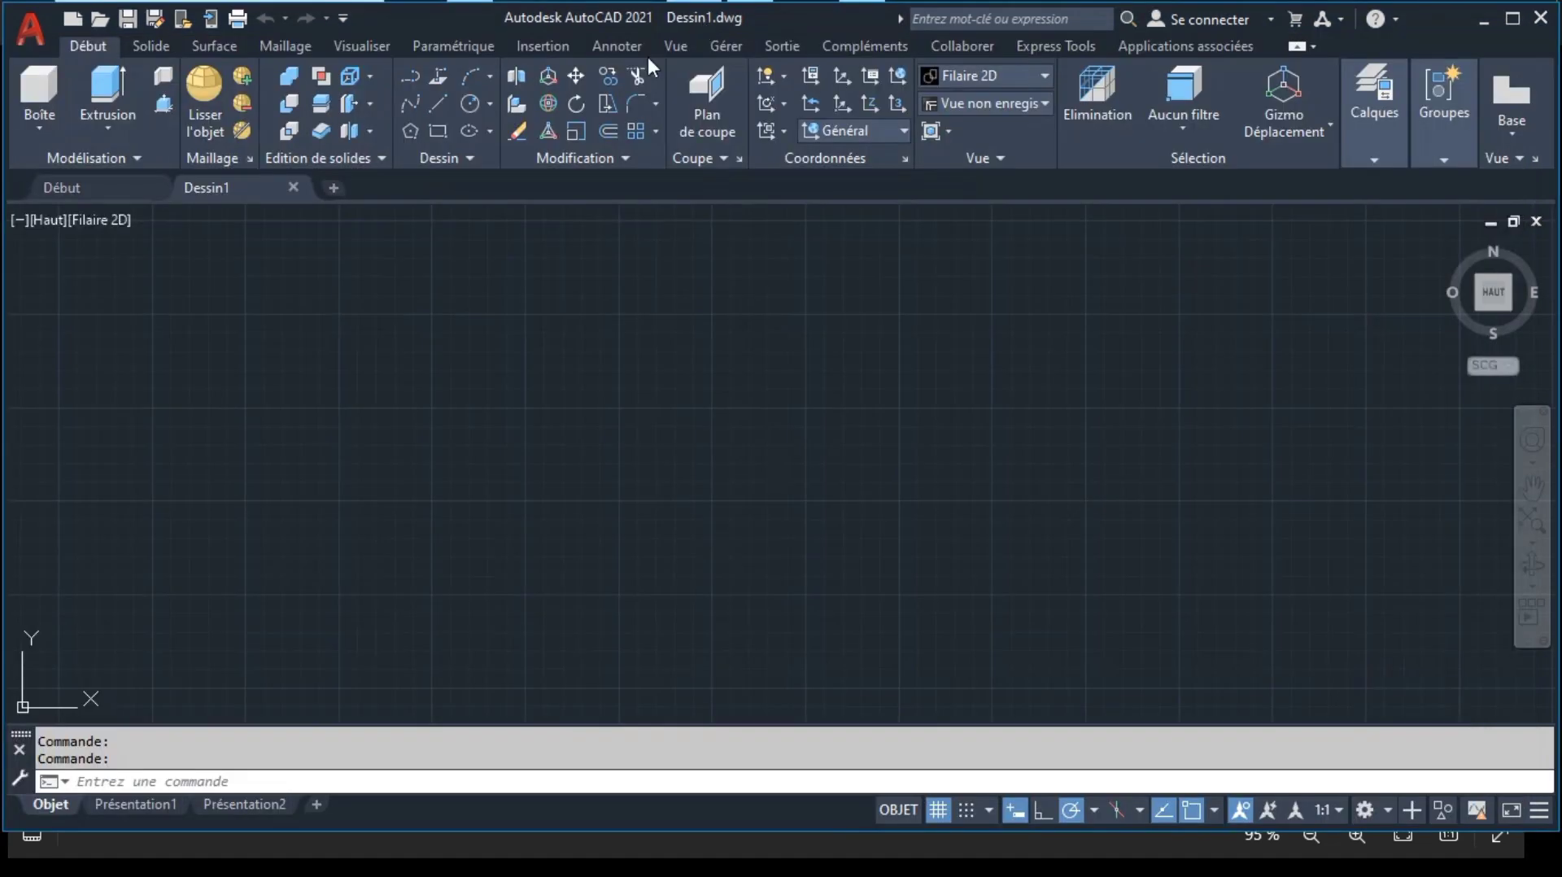
pyautogui.click(437, 104)
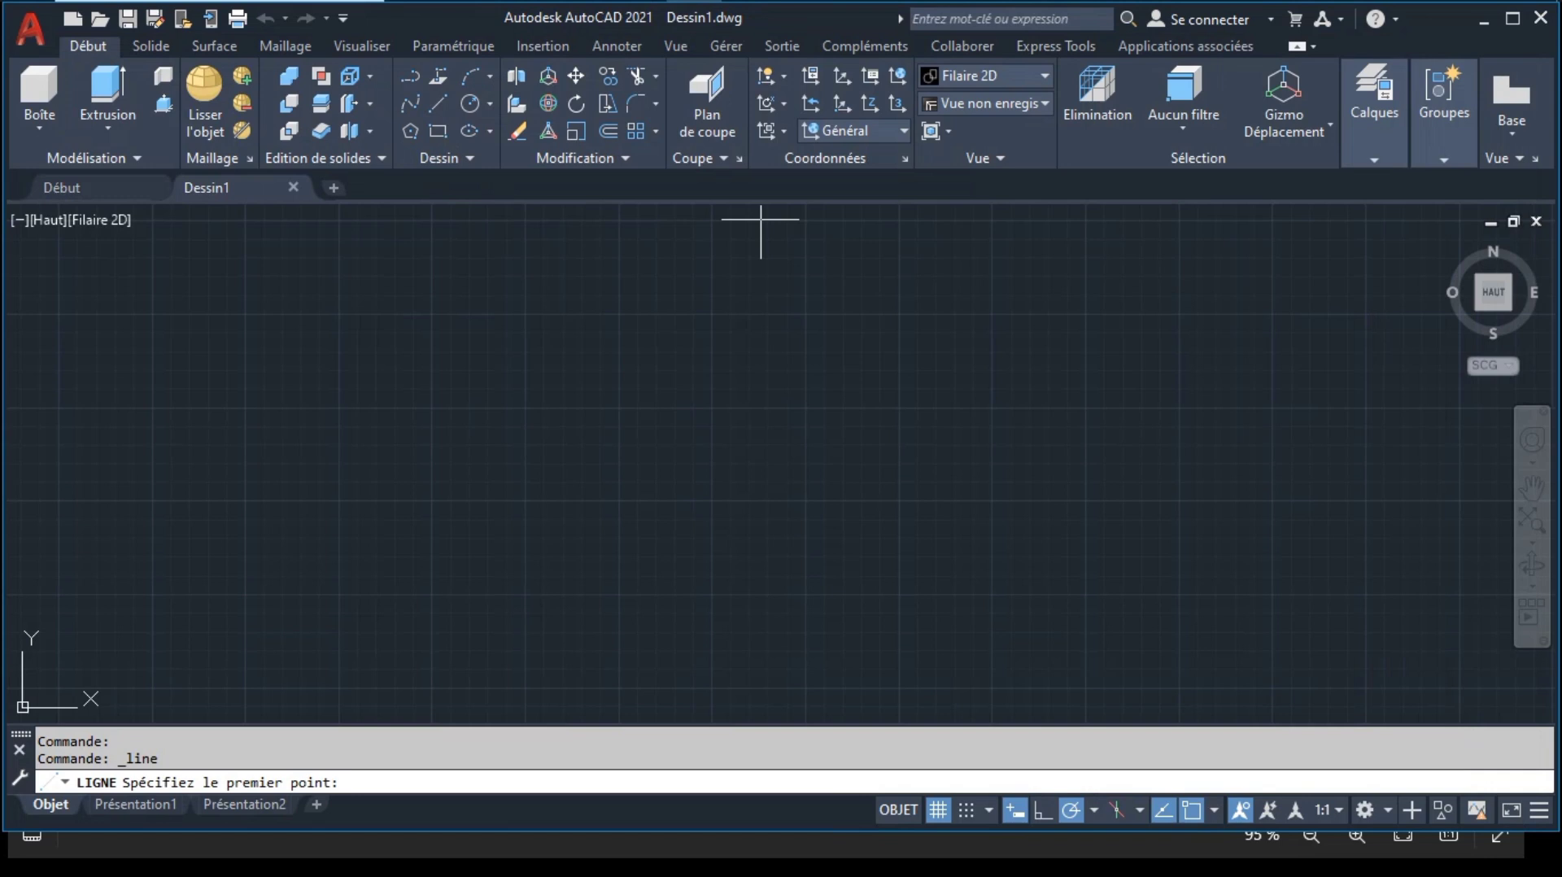
pyautogui.click(498, 285)
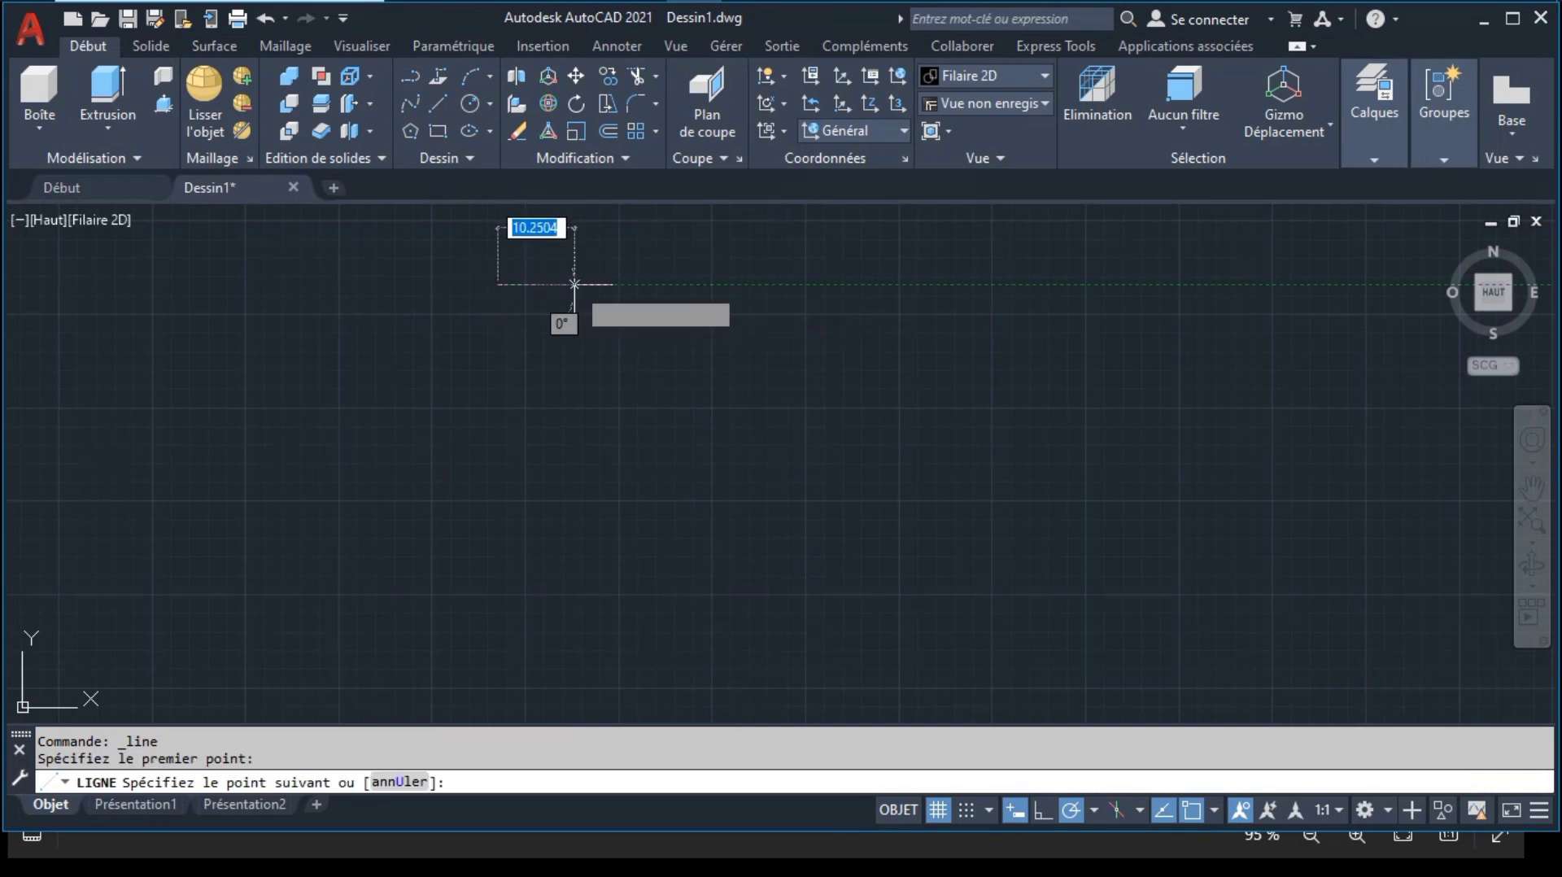
pyautogui.write('50')
pyautogui.press('BackSpace')
pyautogui.press('BackSpace')
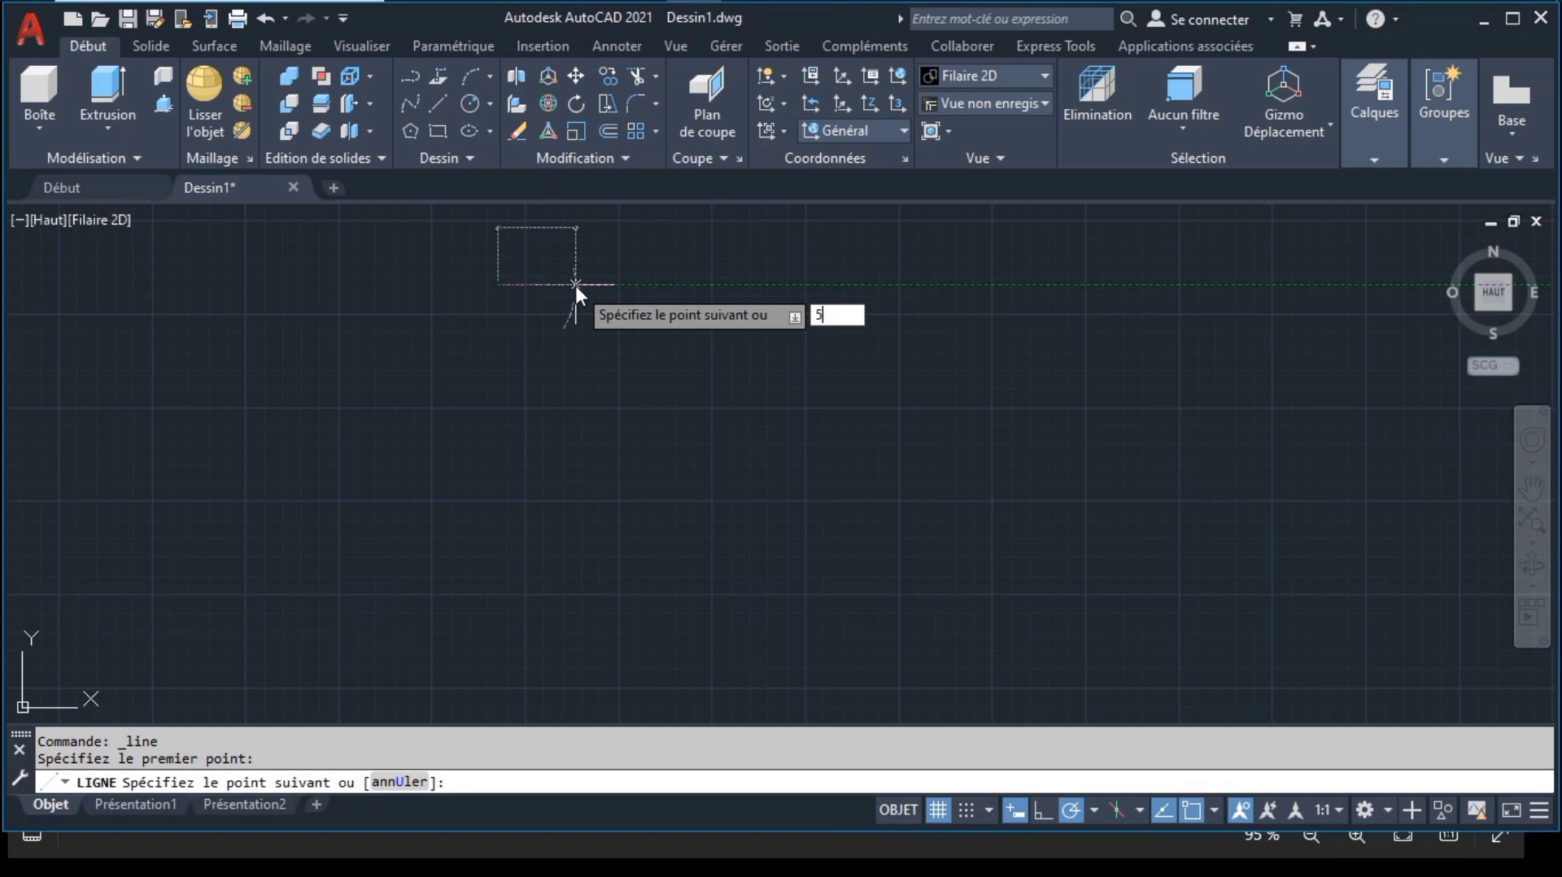
pyautogui.write('150')
pyautogui.press('Return')
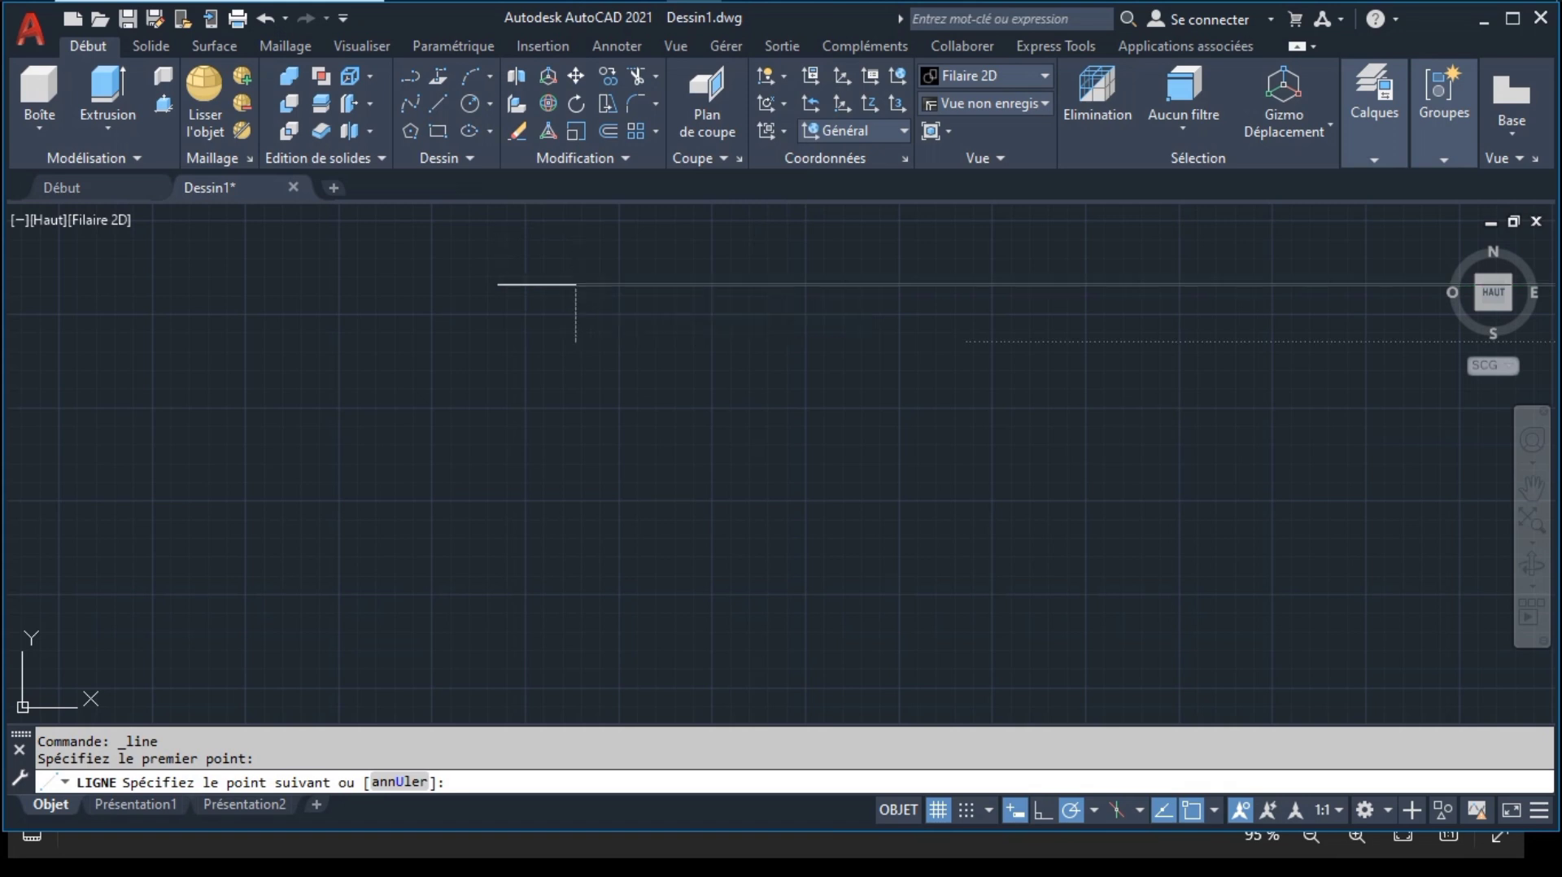
pyautogui.press('Return')
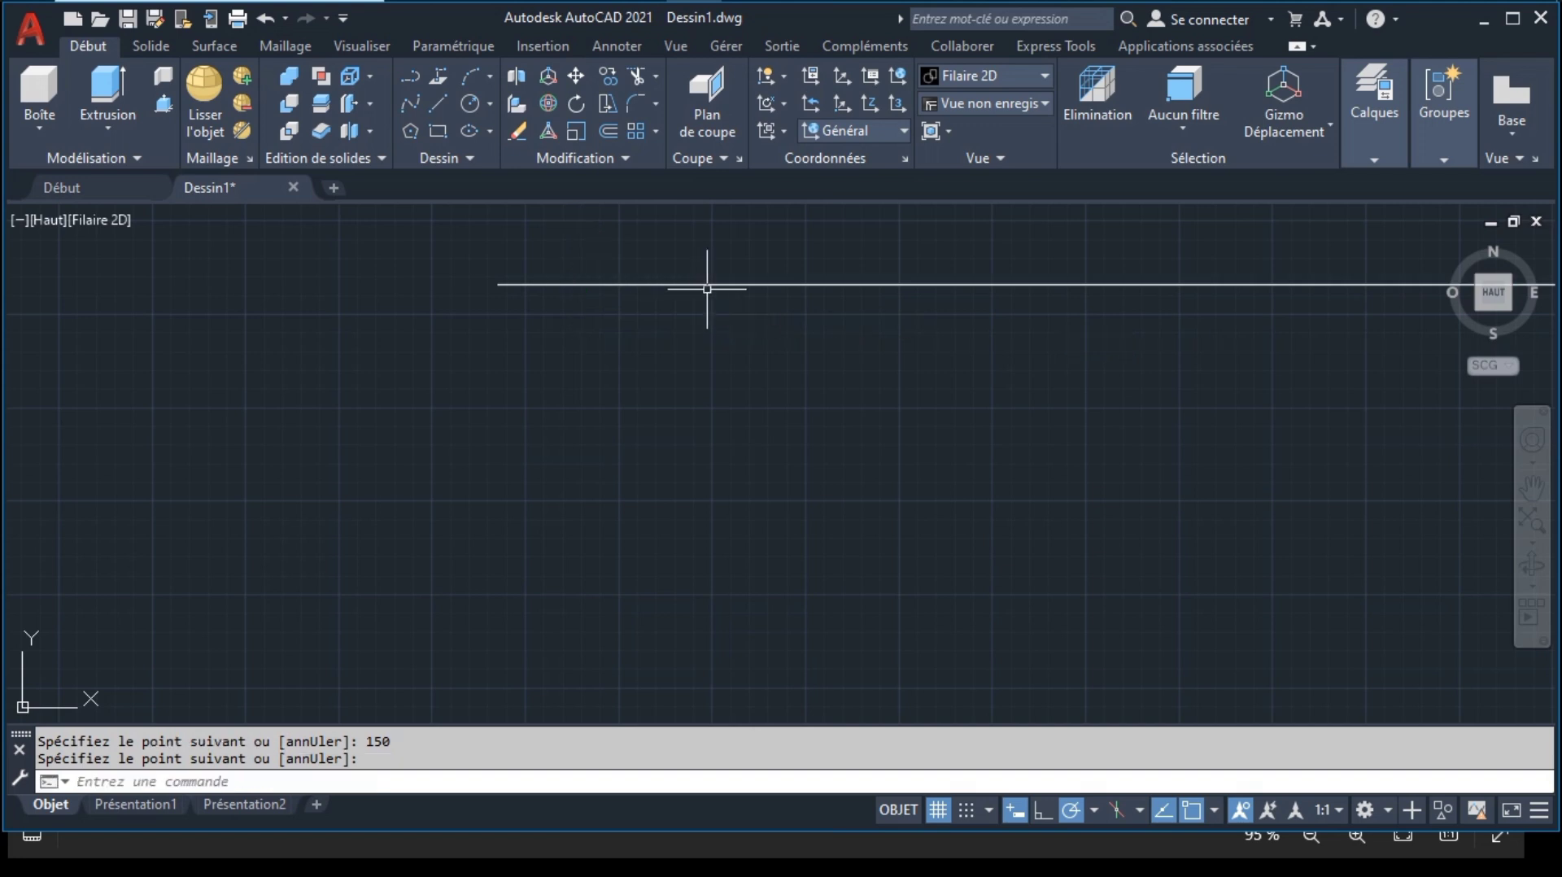
# Step: Draw a vertical line 100 units long downward from the midpoint of the horizontal line
pyautogui.scroll(-2, 241, 486)
pyautogui.click(437, 103)
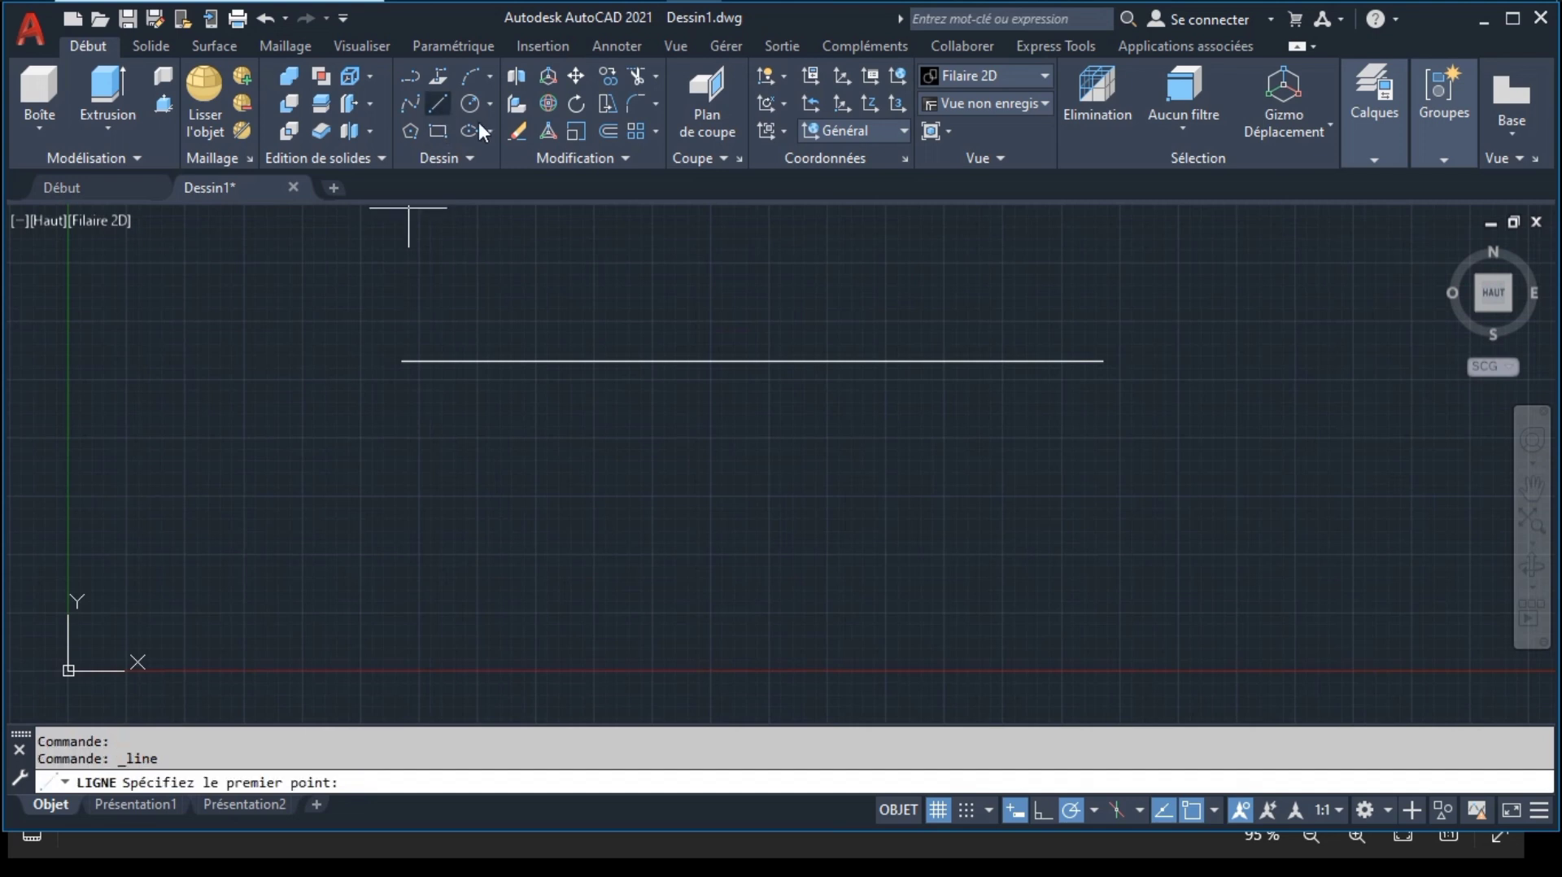
pyautogui.click(751, 360)
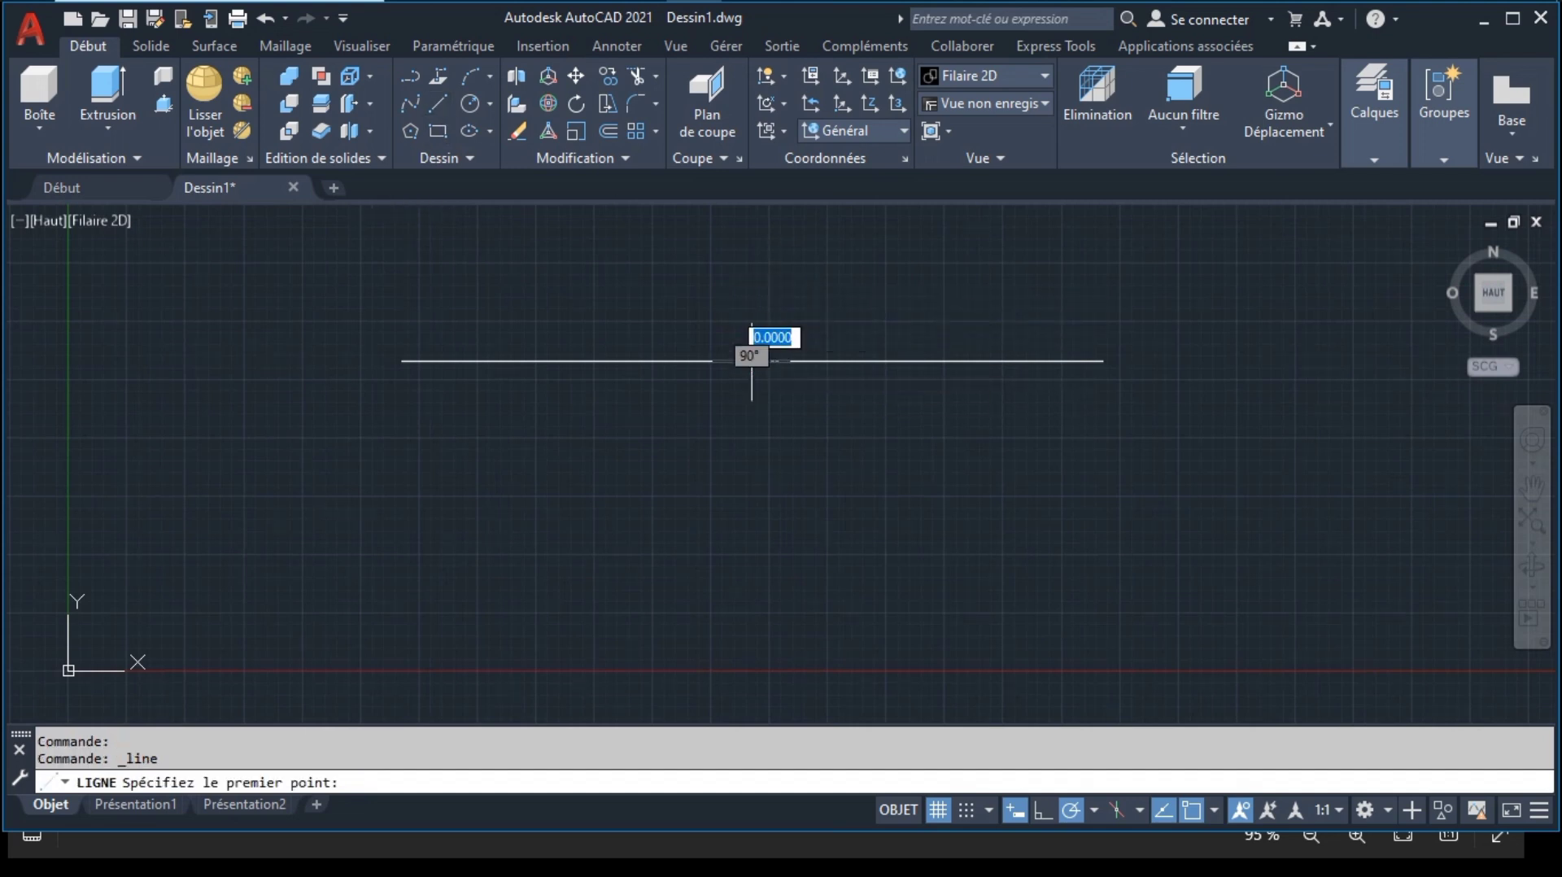
pyautogui.click(751, 361)
pyautogui.write('10')
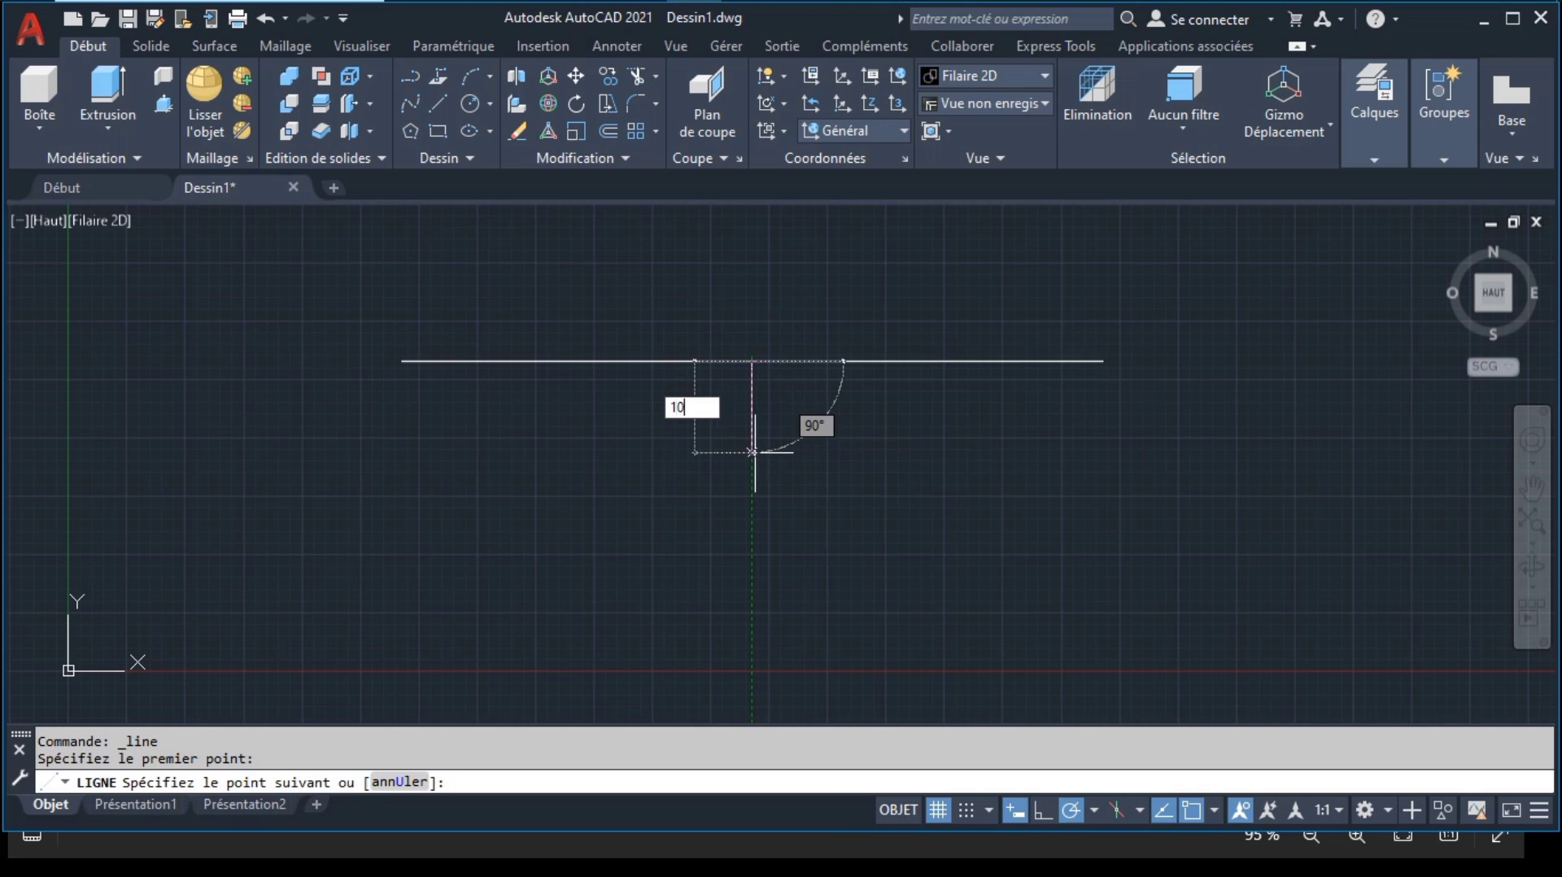
pyautogui.write('0')
pyautogui.press('Return')
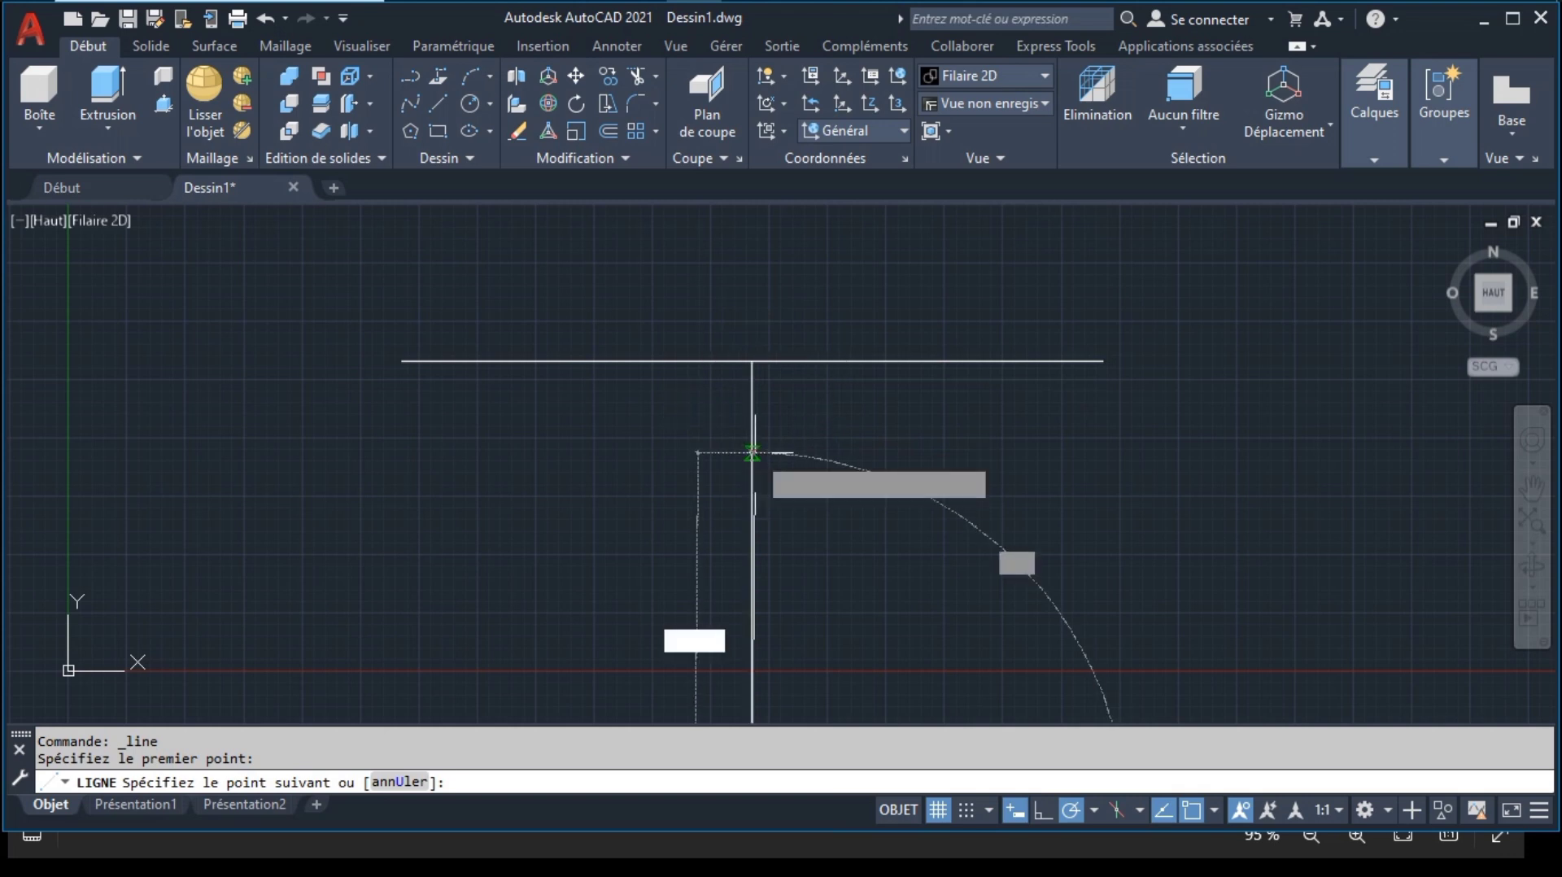
pyautogui.press('Return')
pyautogui.click(1532, 488)
pyautogui.moveTo(1133, 529)
pyautogui.mouseDown()
pyautogui.moveTo(1101, 434)
pyautogui.moveTo(1126, 407)
pyautogui.mouseUp()
pyautogui.press('Escape')
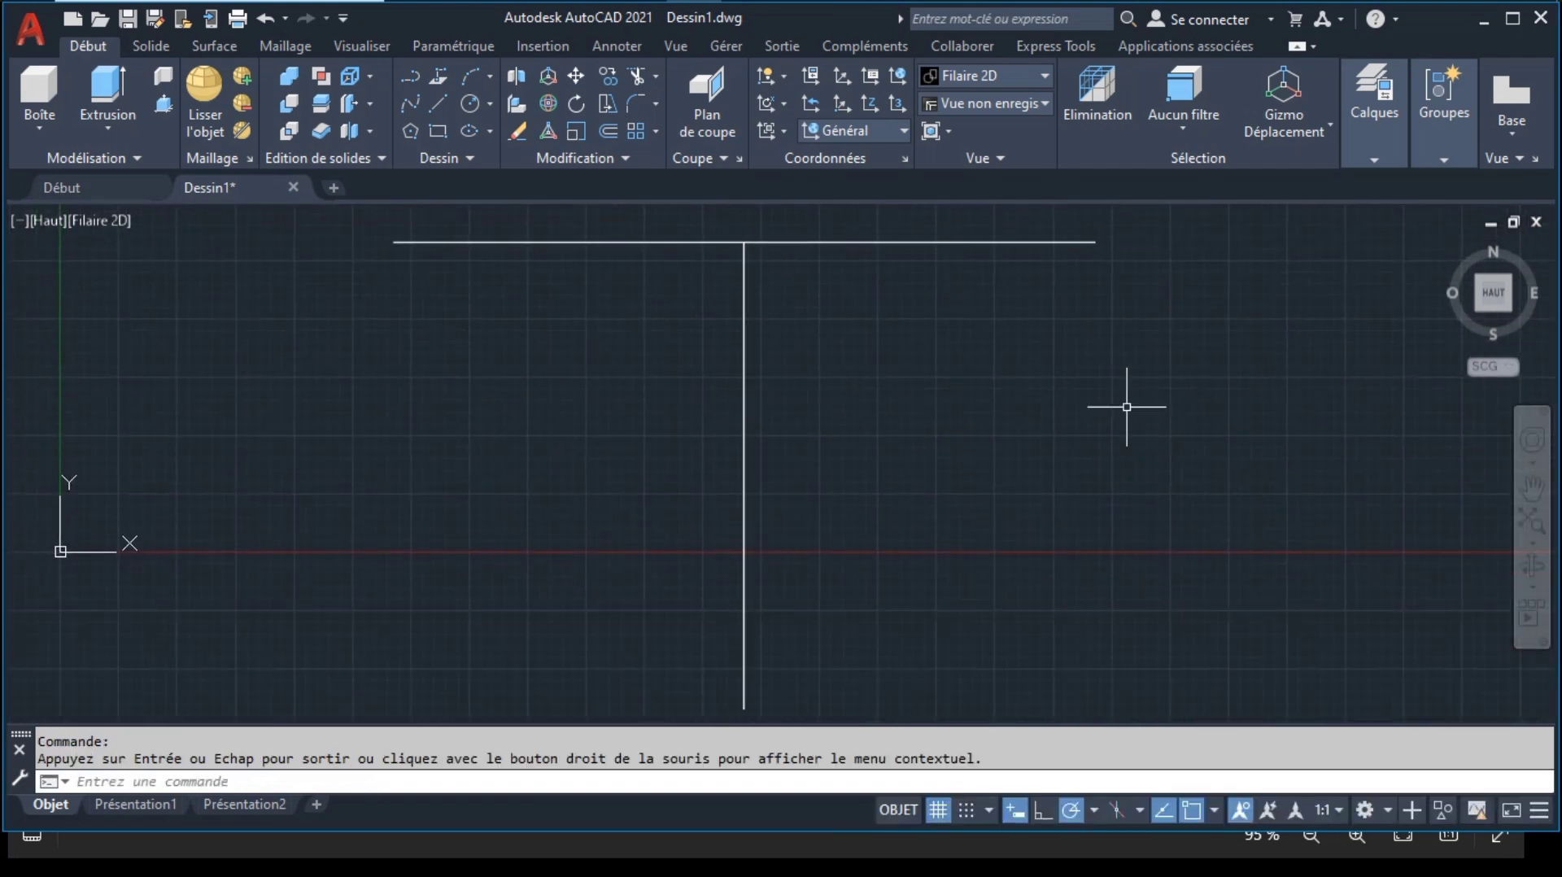
# Step: Check the cylinder diameter in 2024.png and, back in AutoCAD, draw a circle of diameter 50 centred on the horizontal line's left end
pyautogui.hotkey('alt', 'Tab')
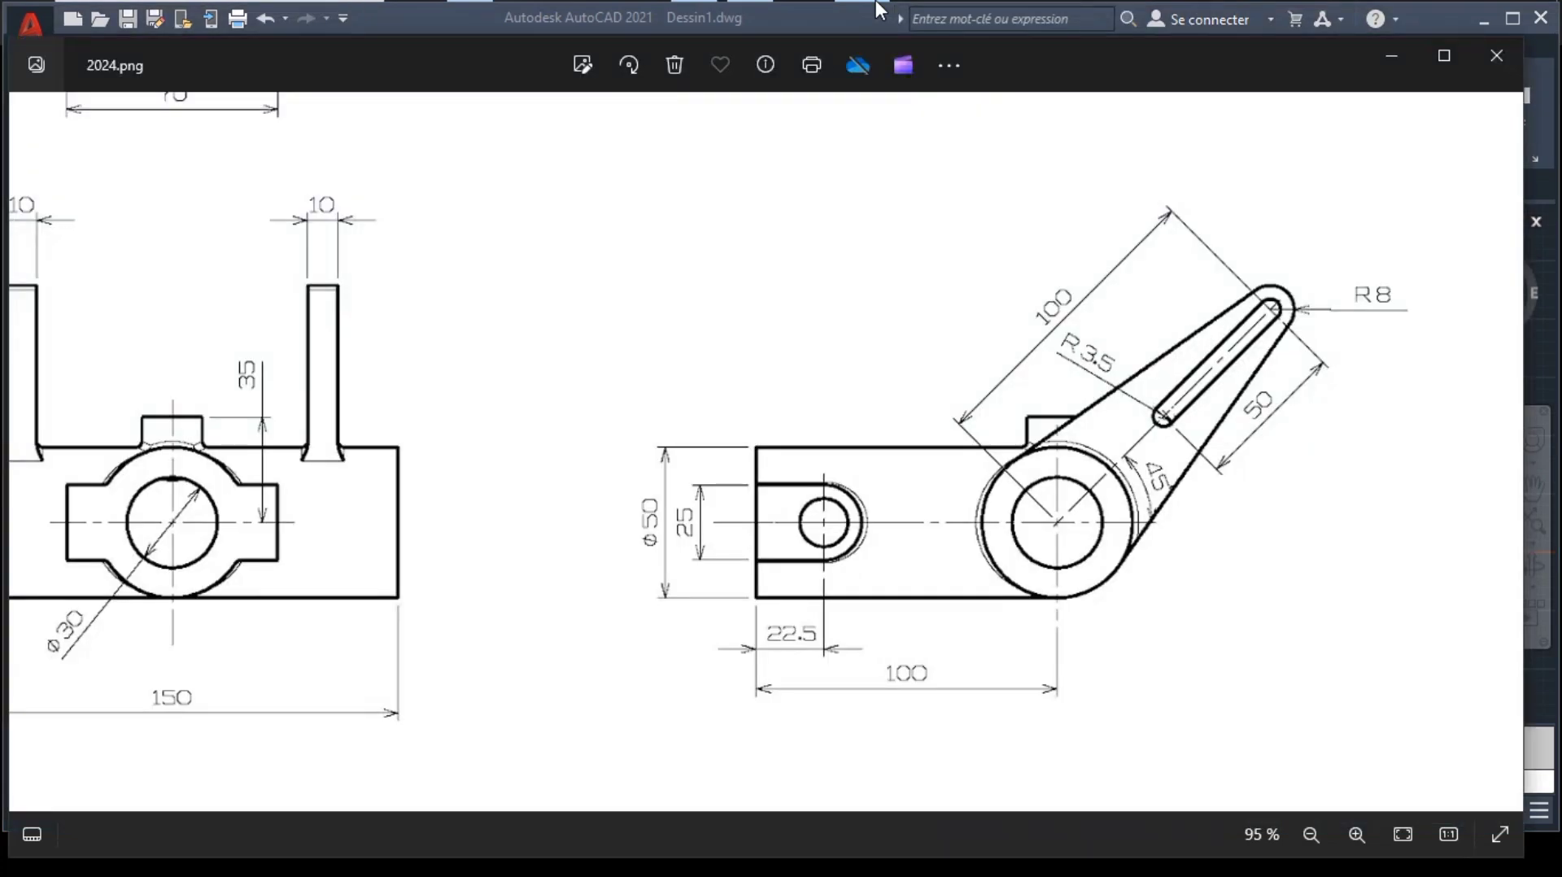
pyautogui.scroll(-1, 391, 456)
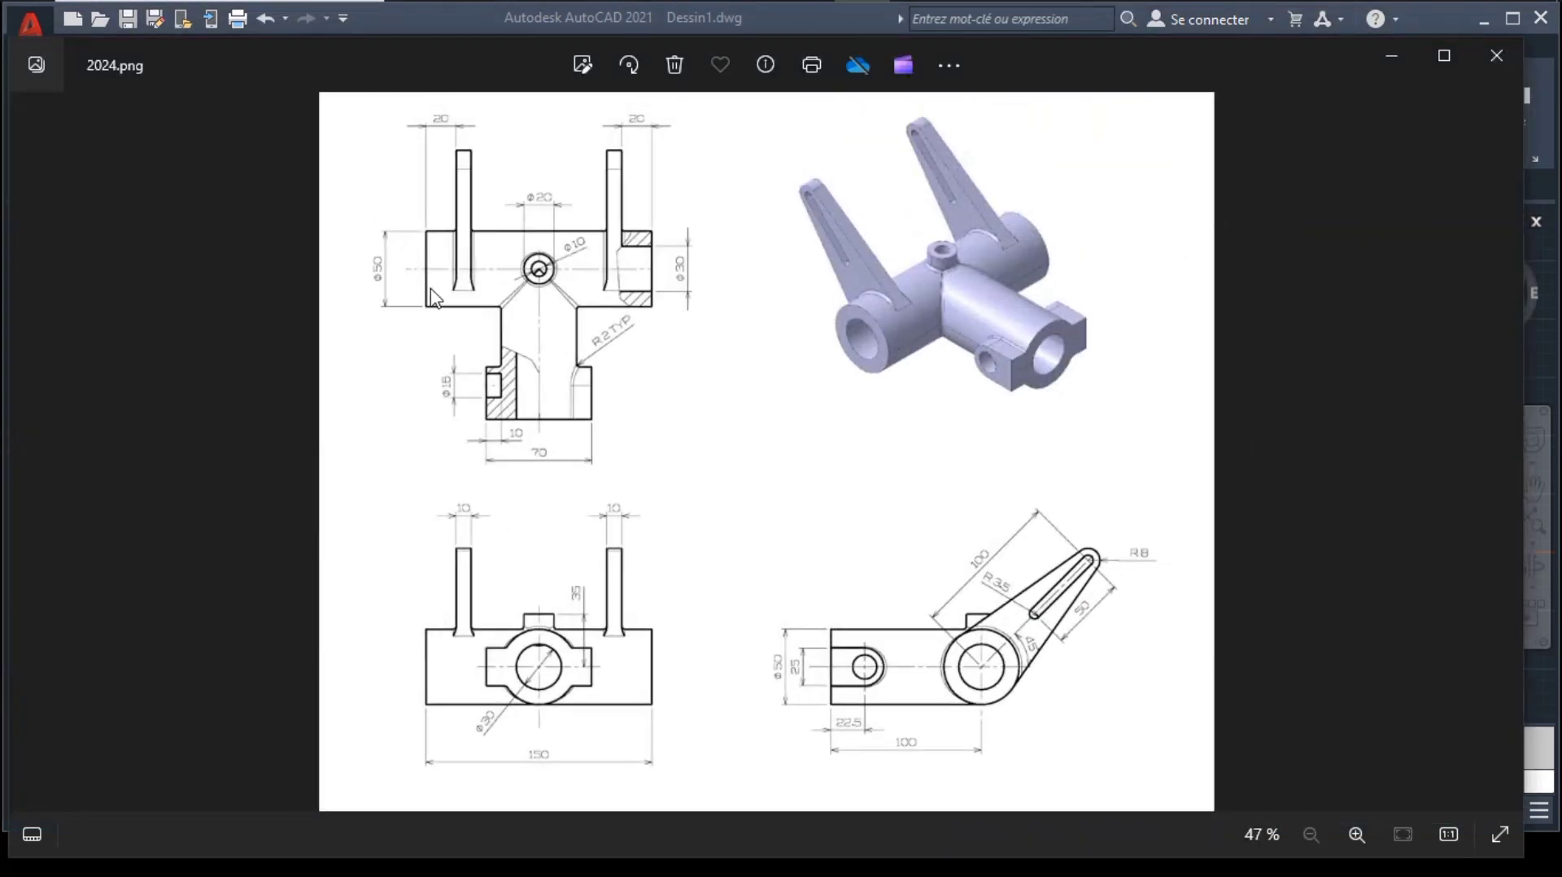
pyautogui.scroll(2, 419, 262)
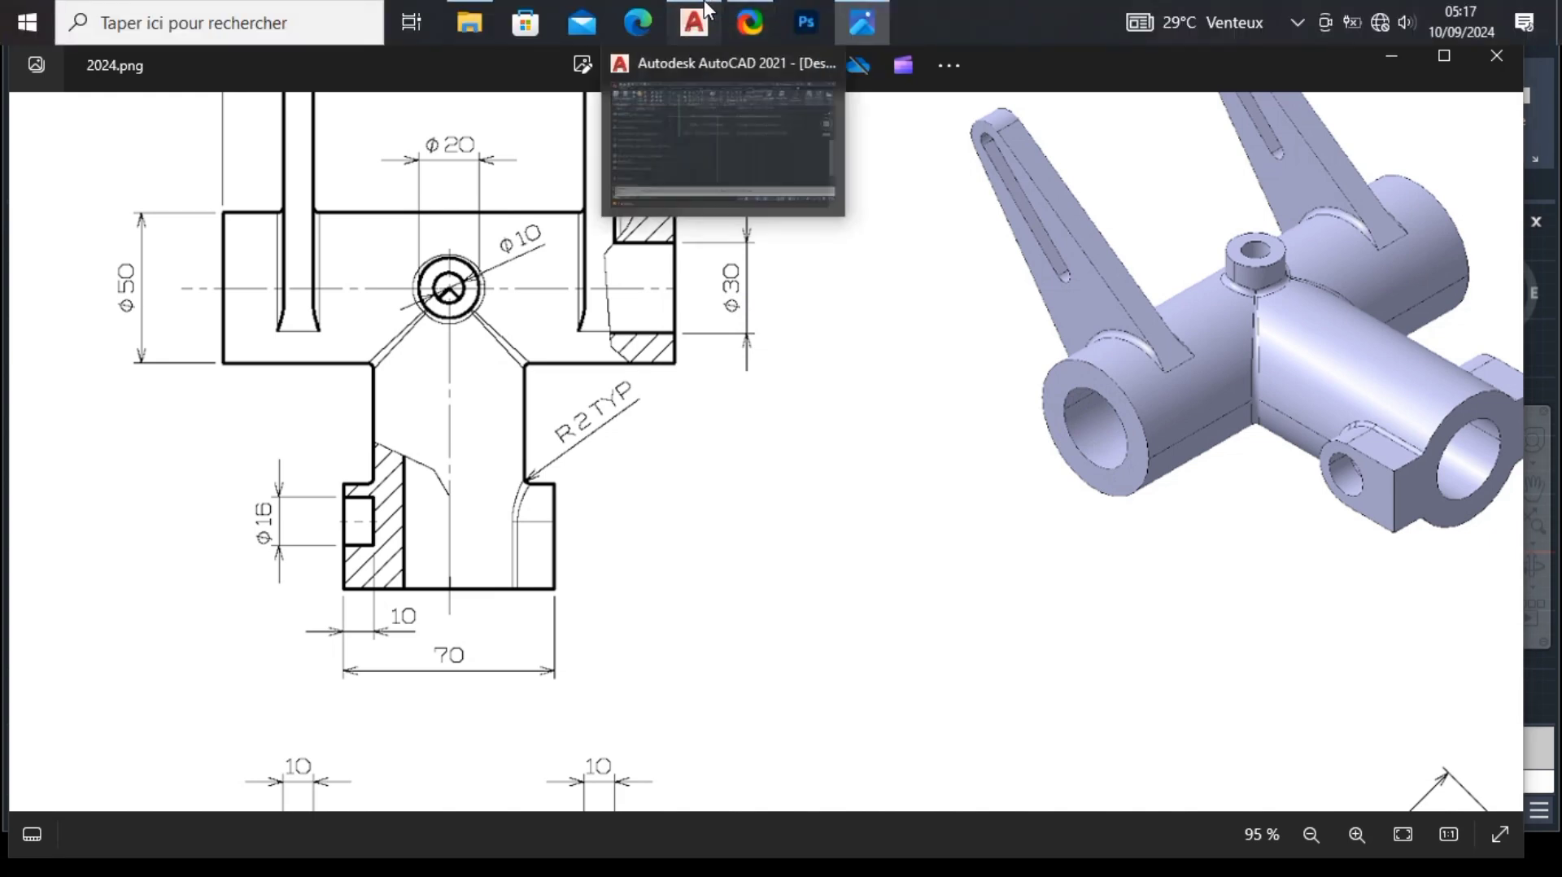
pyautogui.click(700, 14)
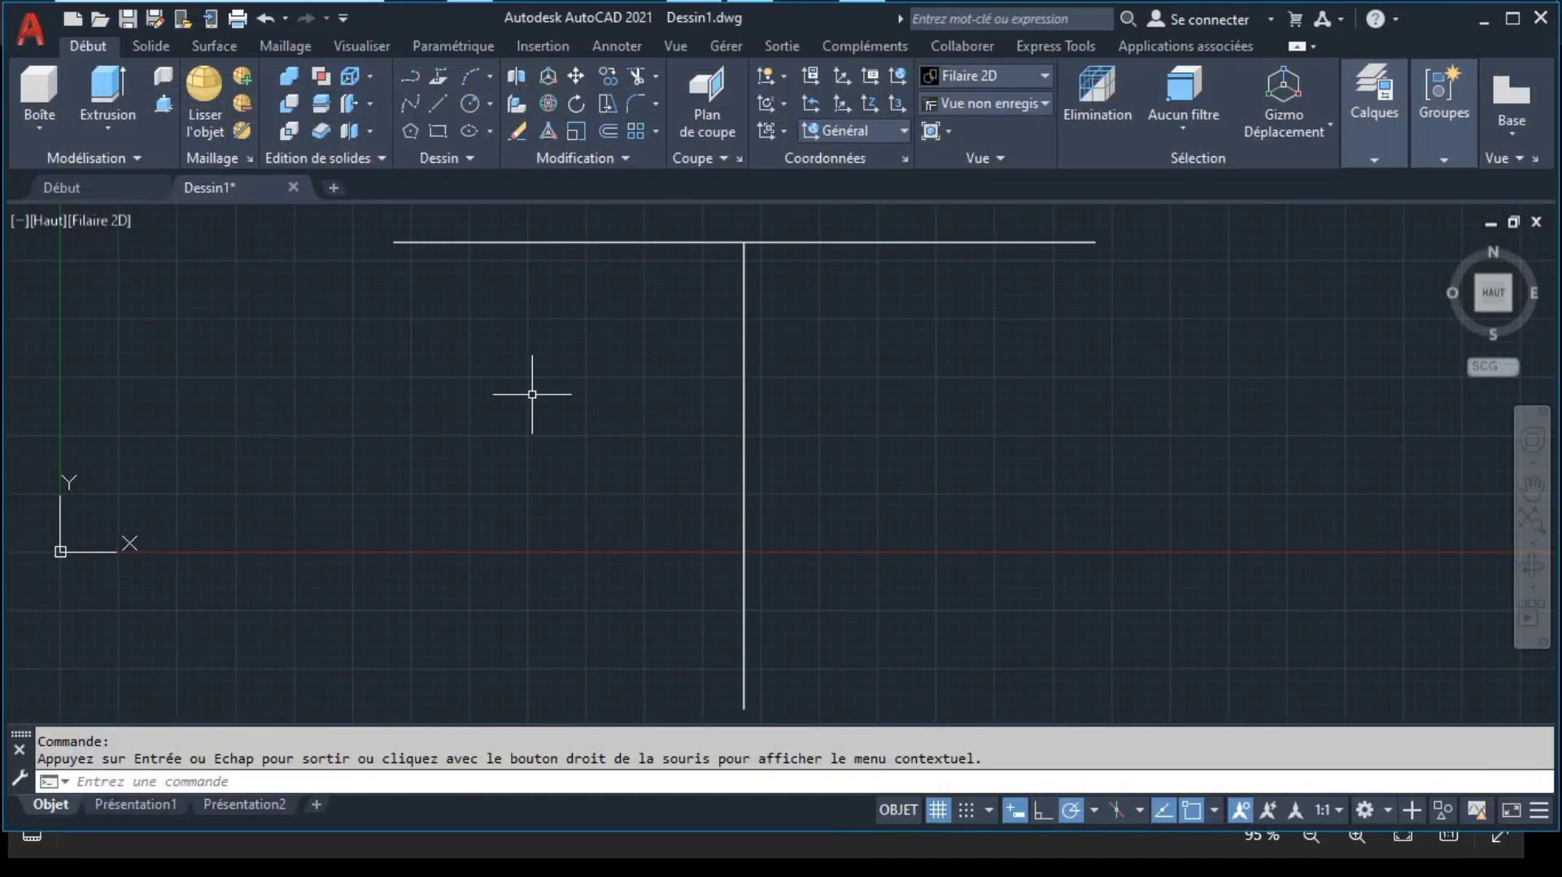
pyautogui.click(491, 104)
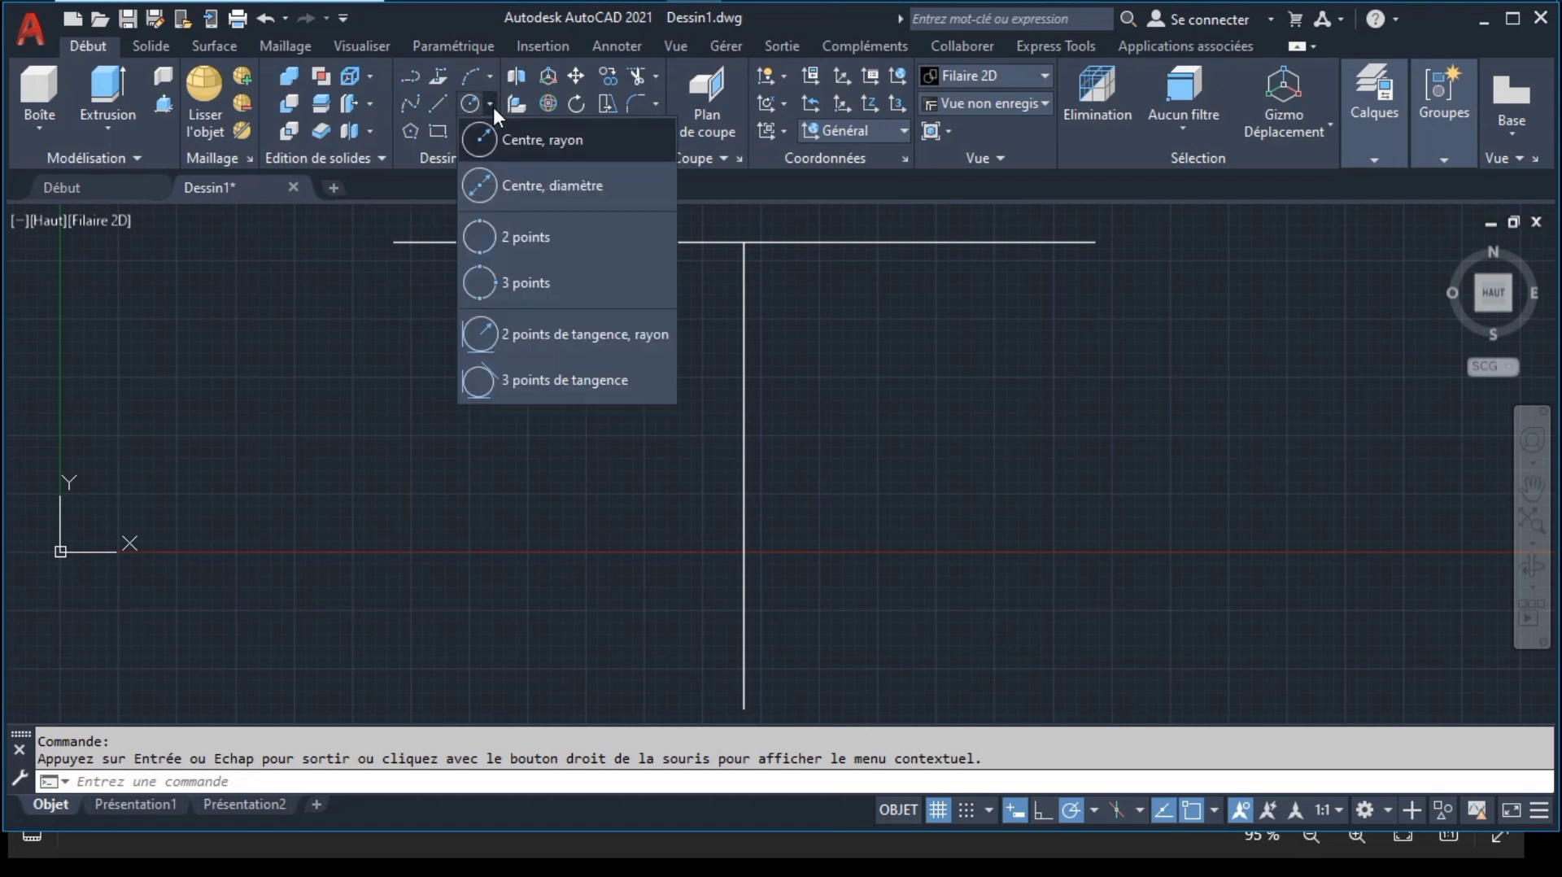
pyautogui.click(510, 184)
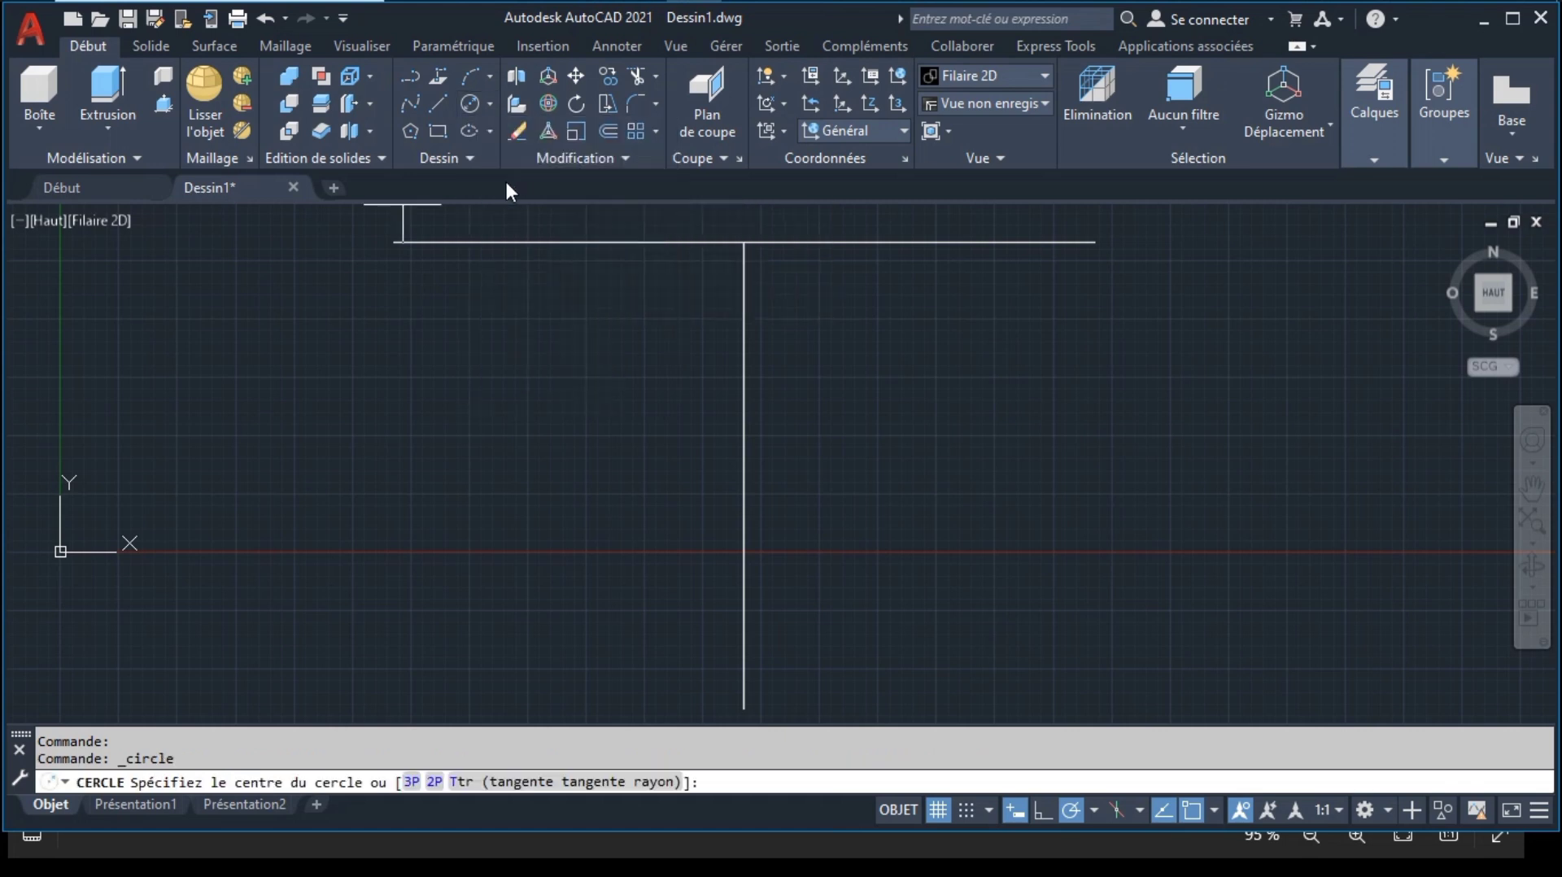
pyautogui.click(394, 242)
pyautogui.write('5')
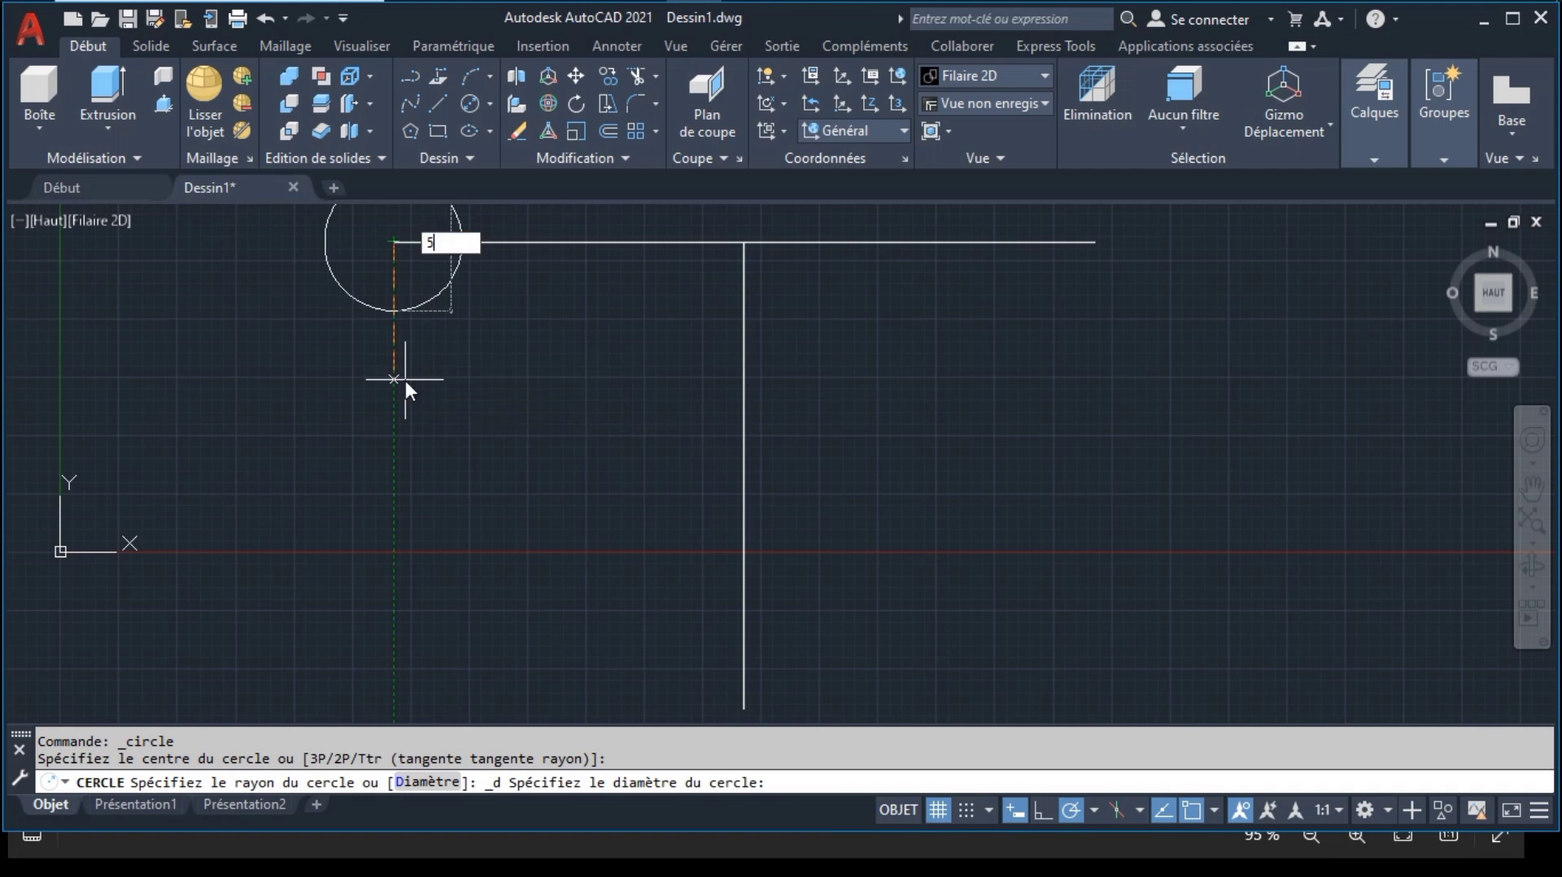
pyautogui.write('0')
pyautogui.press('Return')
pyautogui.press('Return')
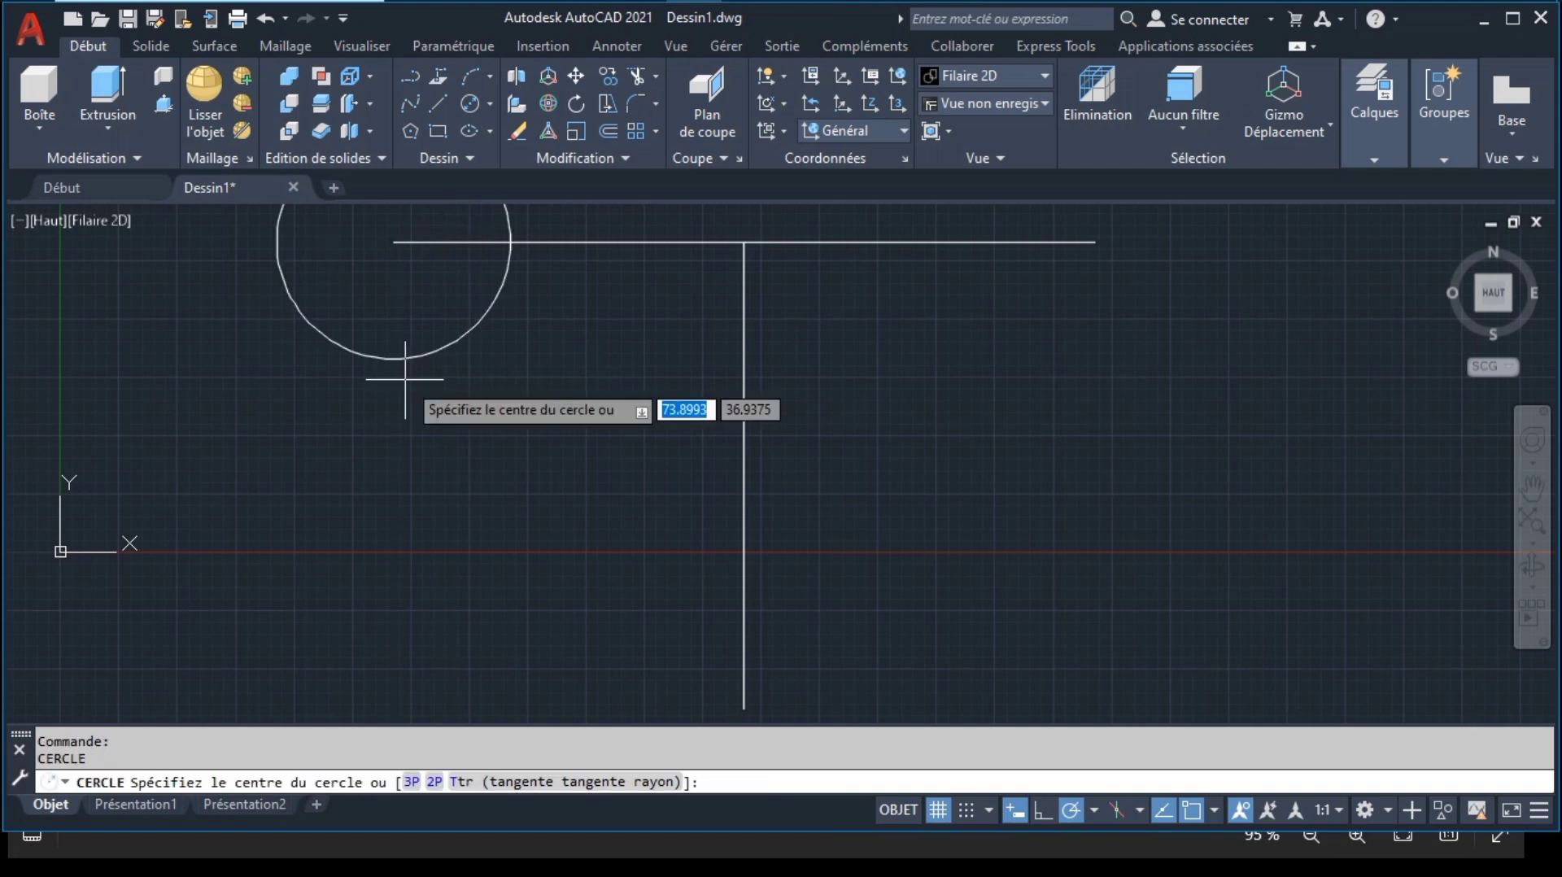
# Step: Draw a circle of diameter 30 centred on the horizontal line's right end
pyautogui.click(470, 103)
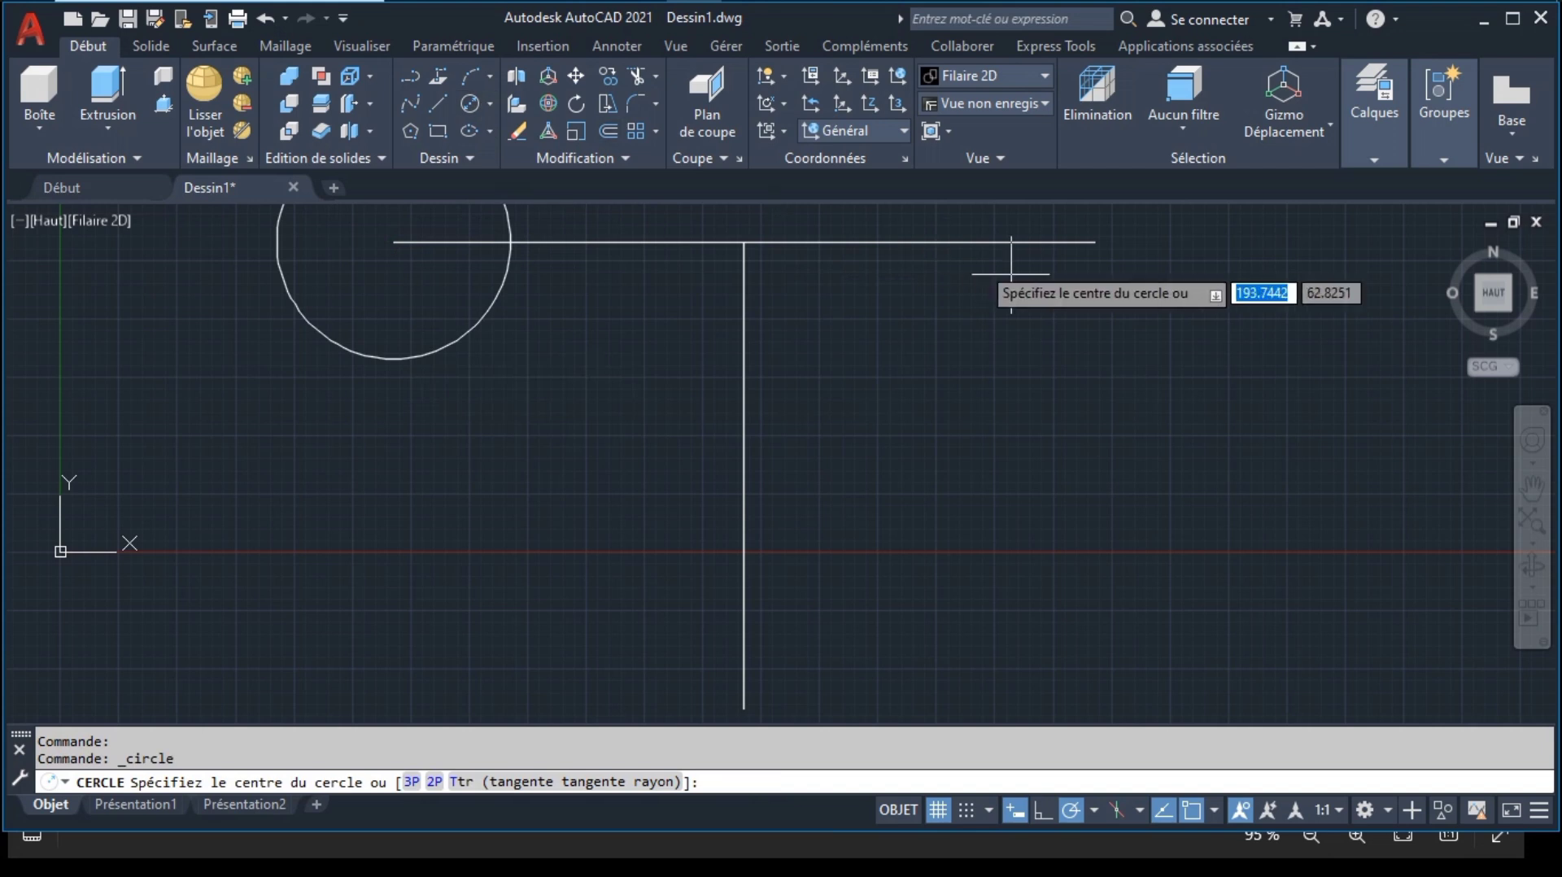
pyautogui.click(1095, 242)
pyautogui.write('3')
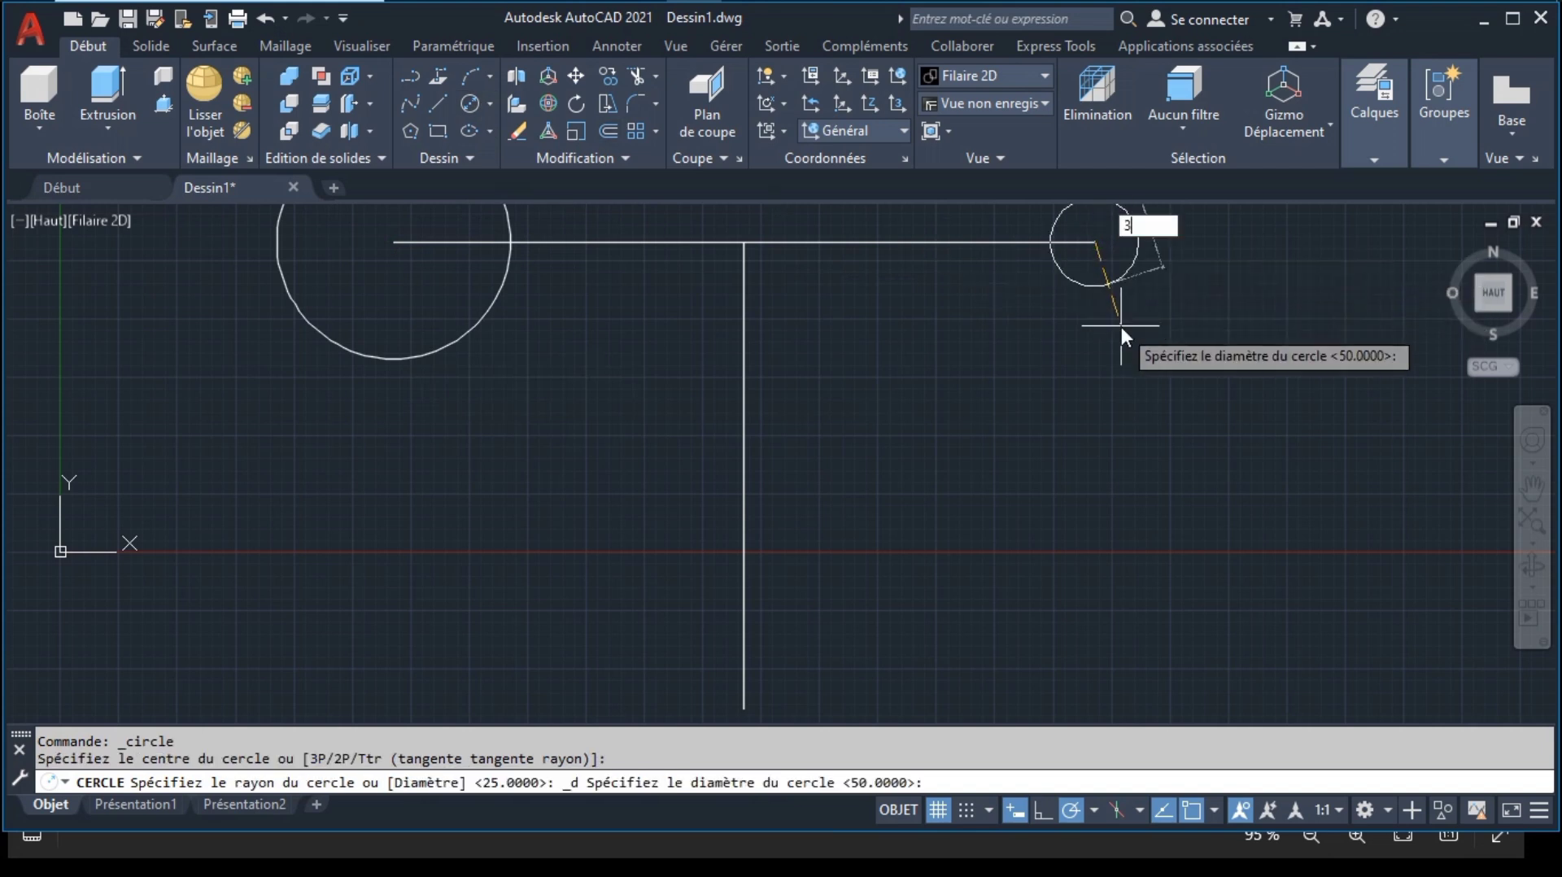
pyautogui.write('0')
pyautogui.press('Return')
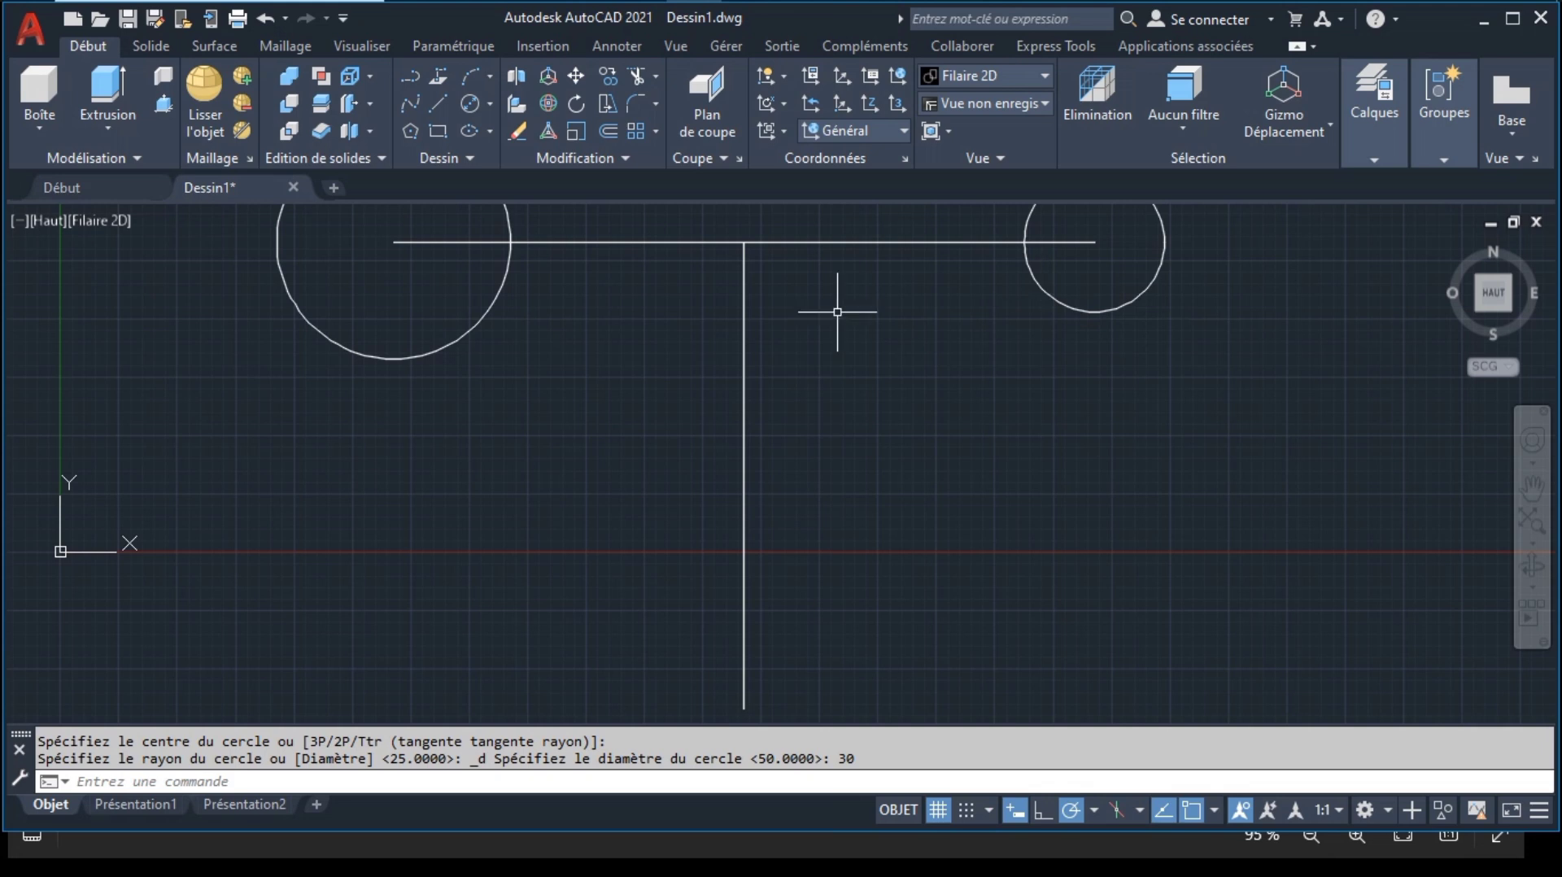
# Step: Check the central boss diameters in 2024.png and, back in AutoCAD, draw a circle of diameter 20 centred on the horizontal line's midpoint
pyautogui.moveTo(861, 16)
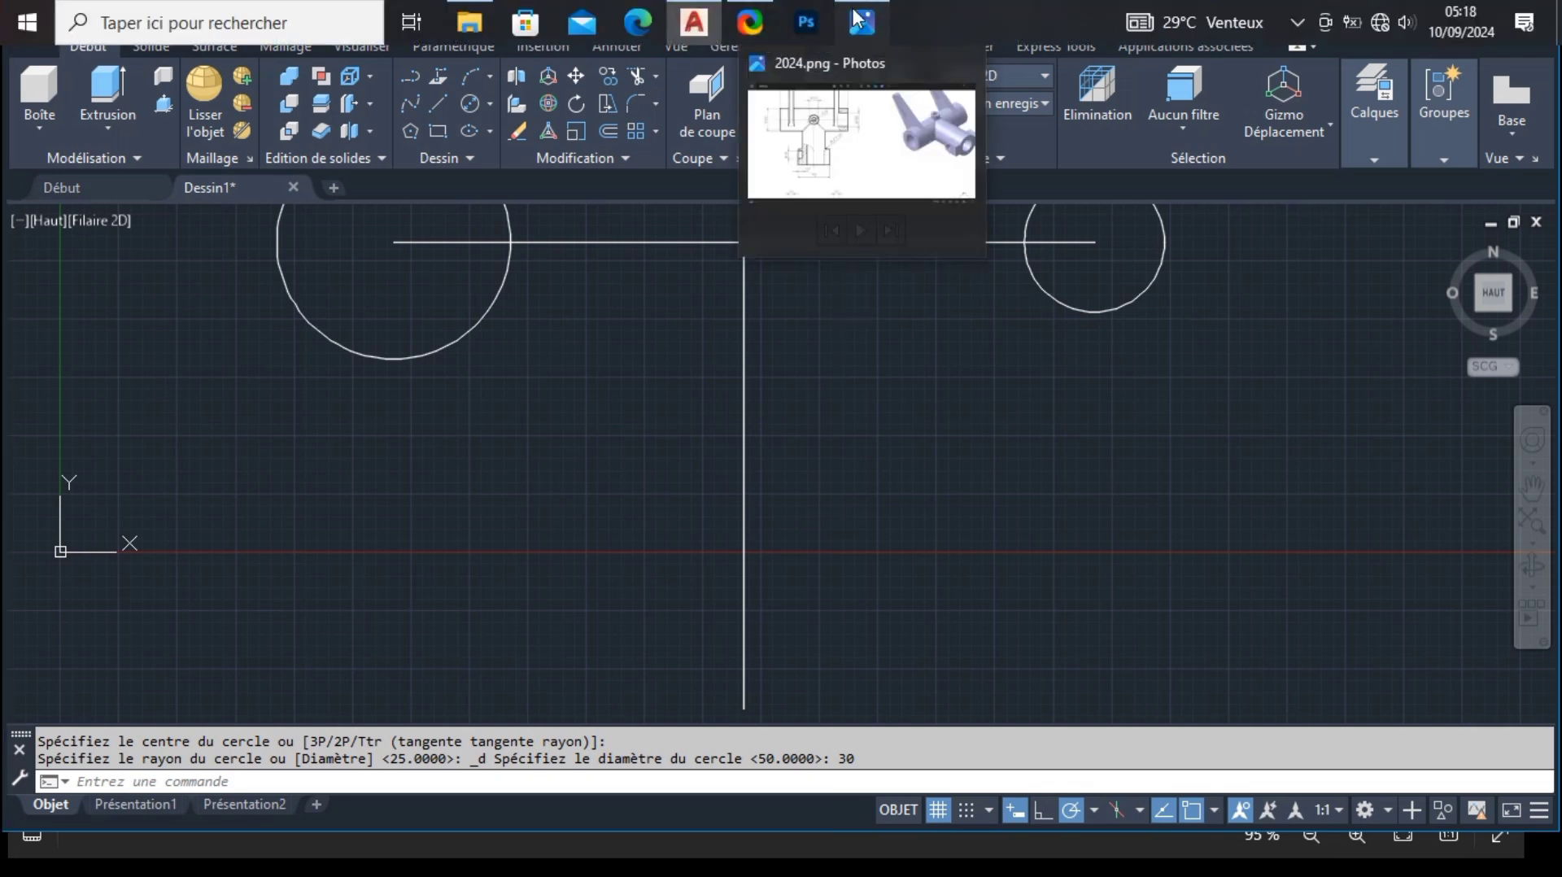
pyautogui.click(851, 115)
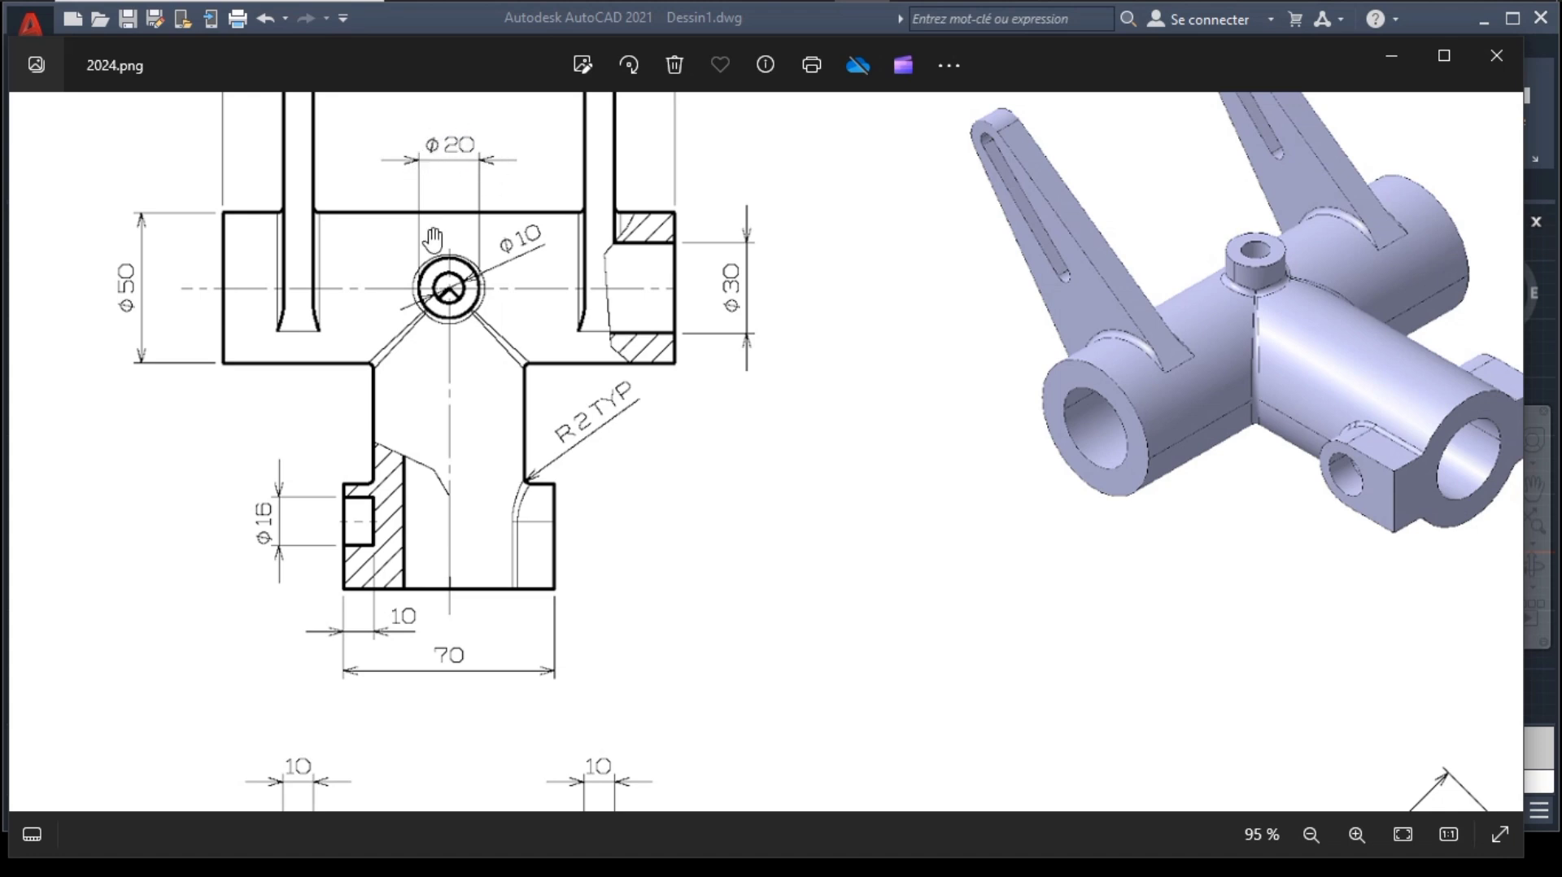
pyautogui.moveTo(525, 244); pyautogui.dragTo(439, 337)
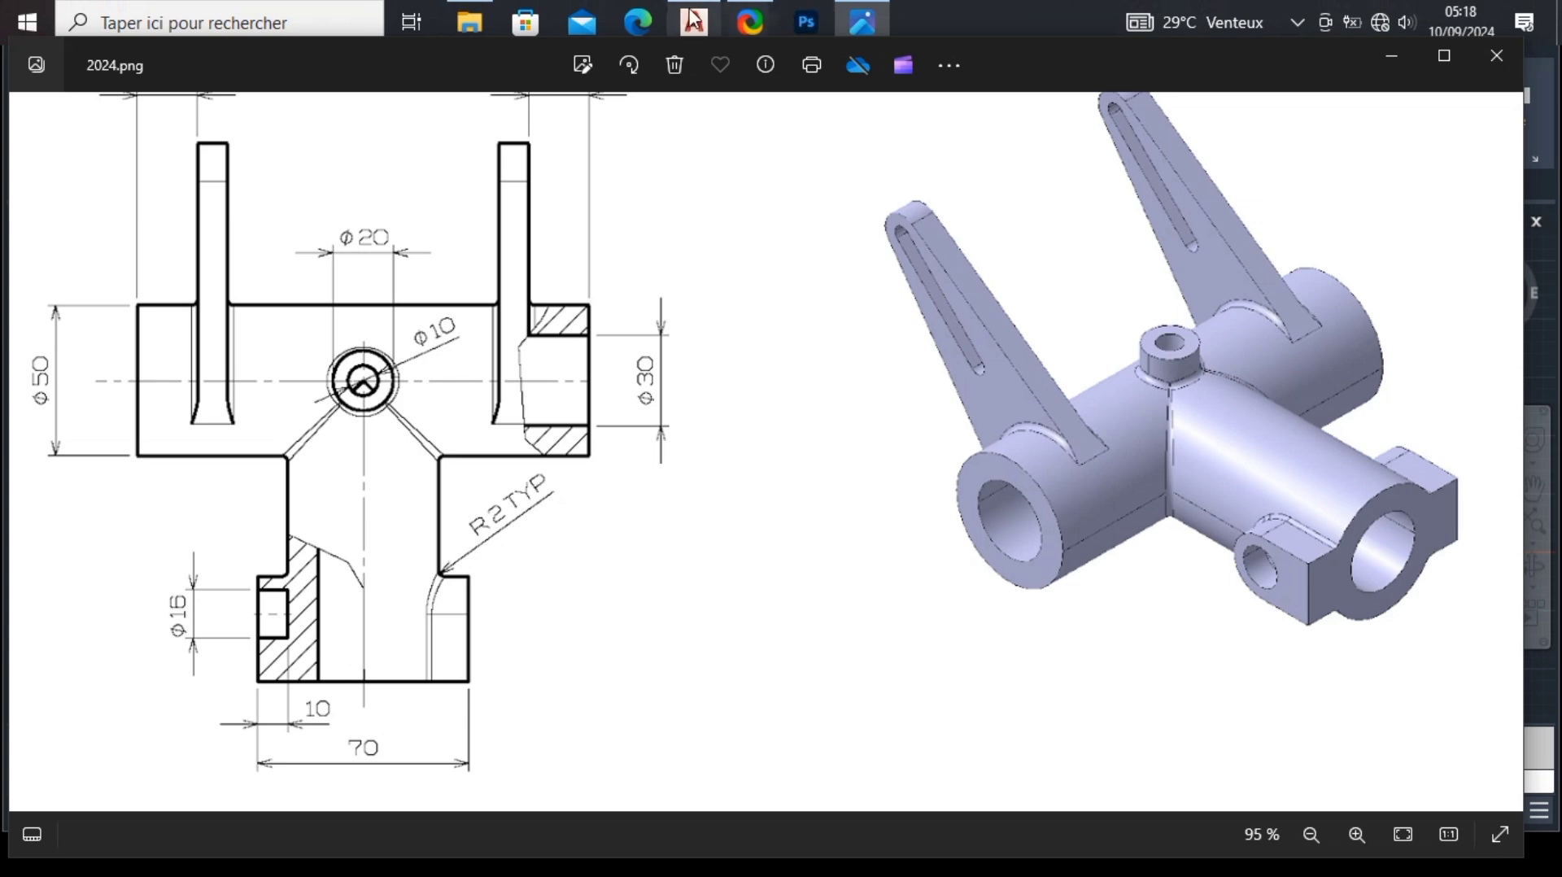
pyautogui.click(697, 23)
pyautogui.click(471, 103)
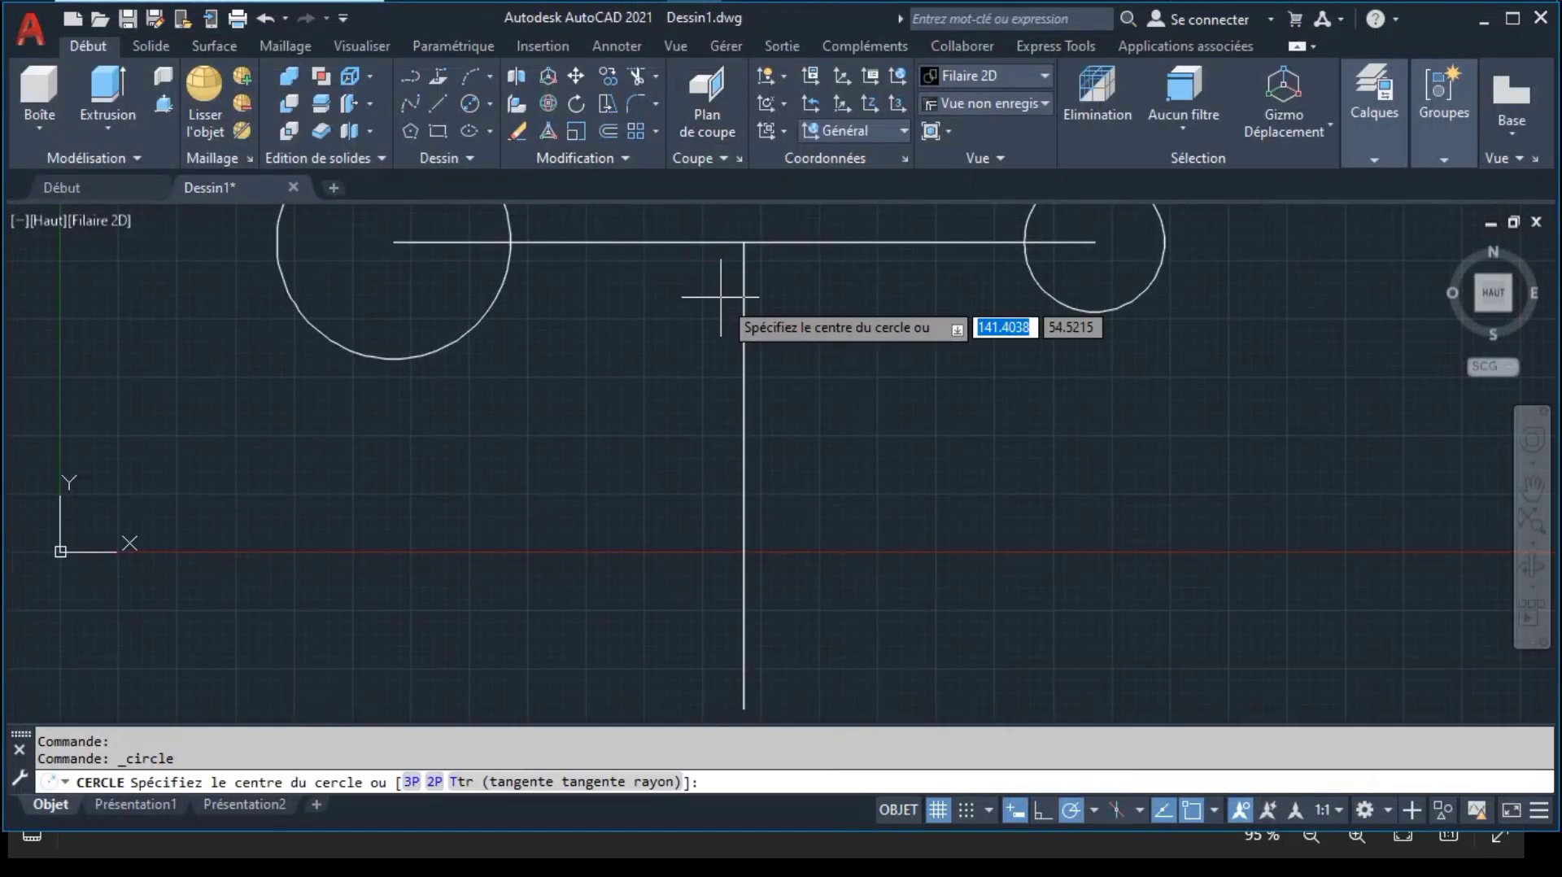
pyautogui.click(742, 242)
pyautogui.write('d')
pyautogui.press('Return')
pyautogui.write('2')
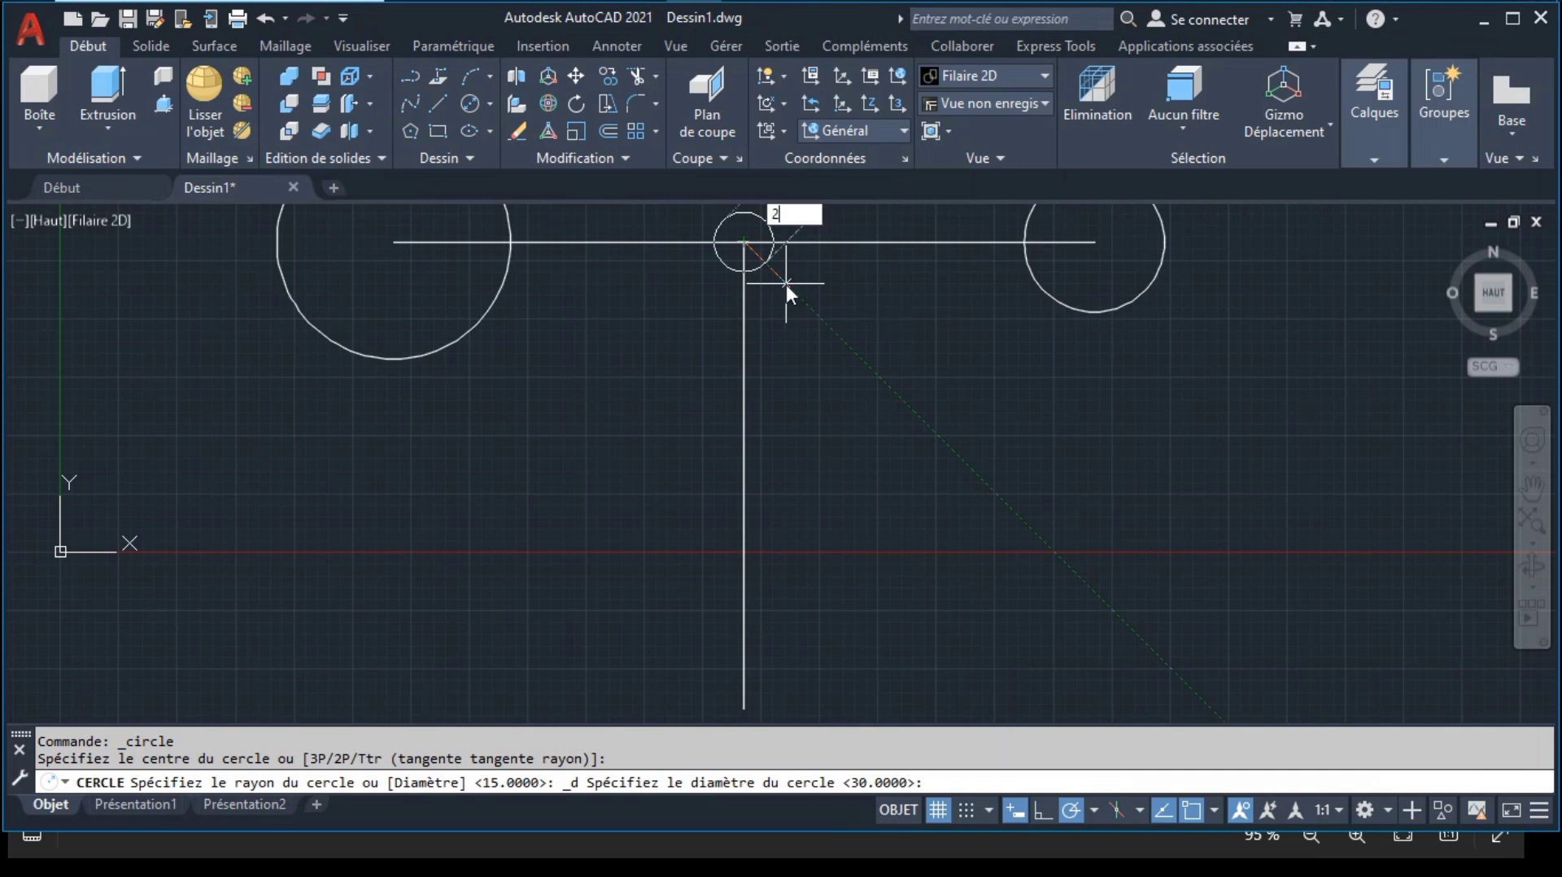
pyautogui.write('0')
pyautogui.press('Return')
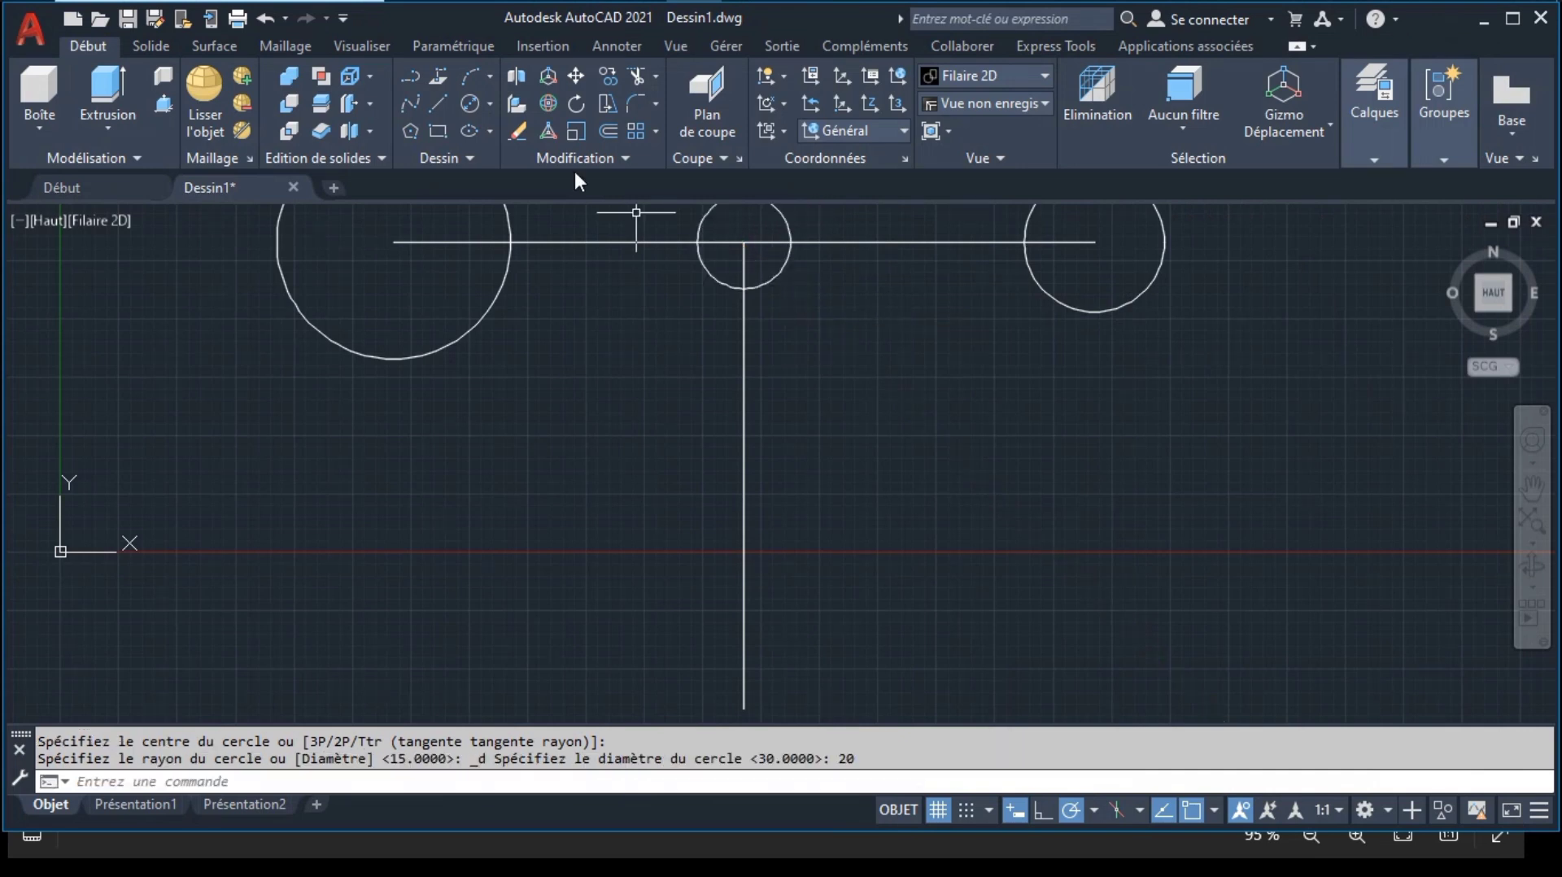
# Step: Draw a concentric circle of diameter 10 inside the diameter 20 circle at the horizontal line's midpoint
pyautogui.click(470, 102)
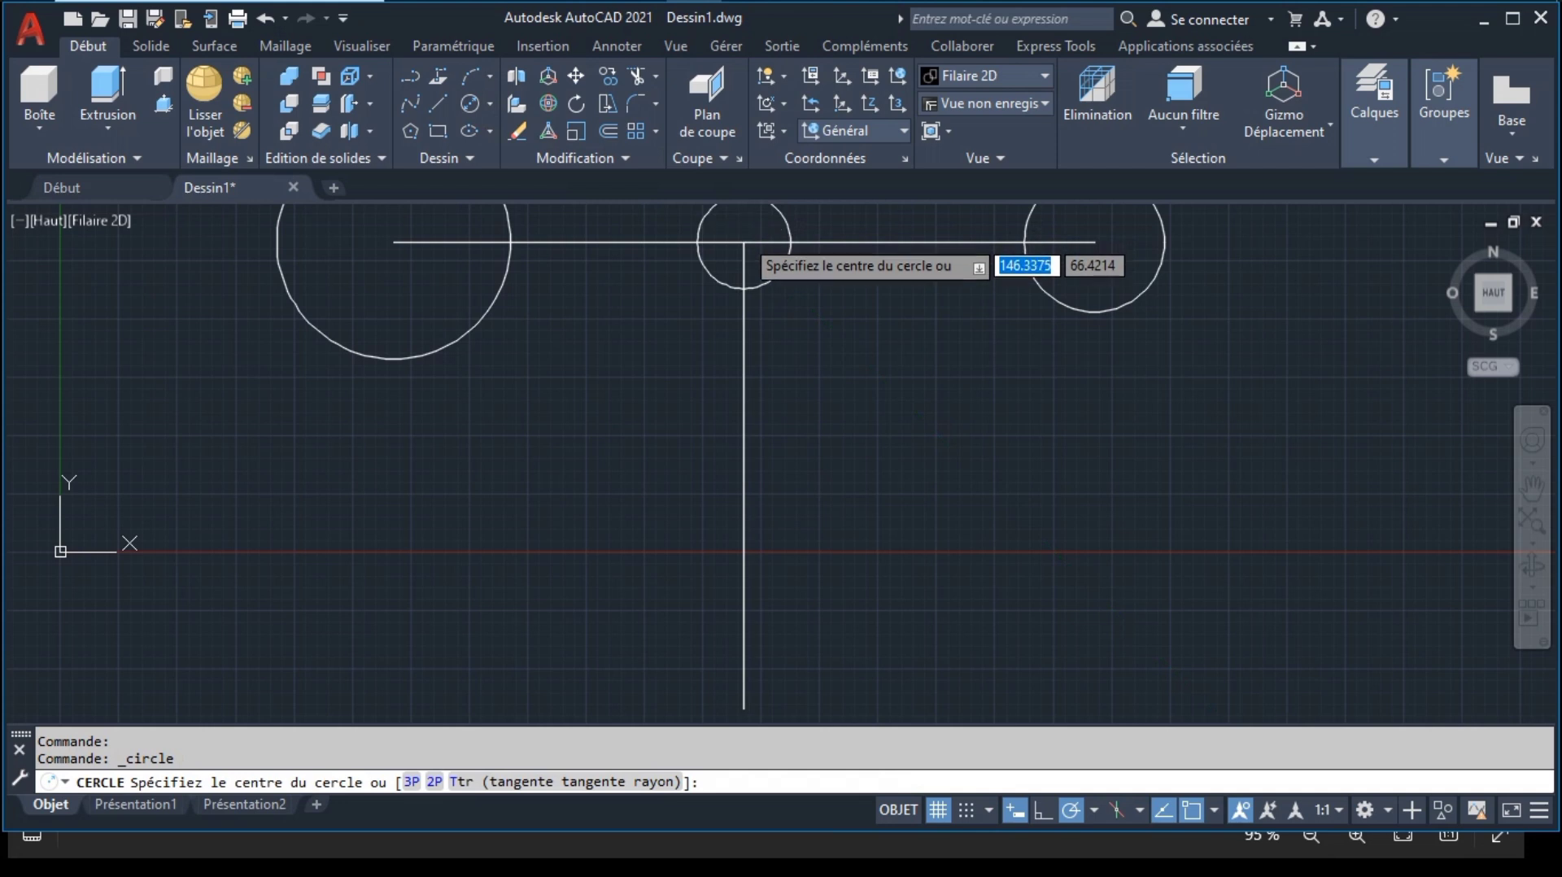
pyautogui.click(742, 241)
pyautogui.write('d')
pyautogui.press('Return')
pyautogui.write('10')
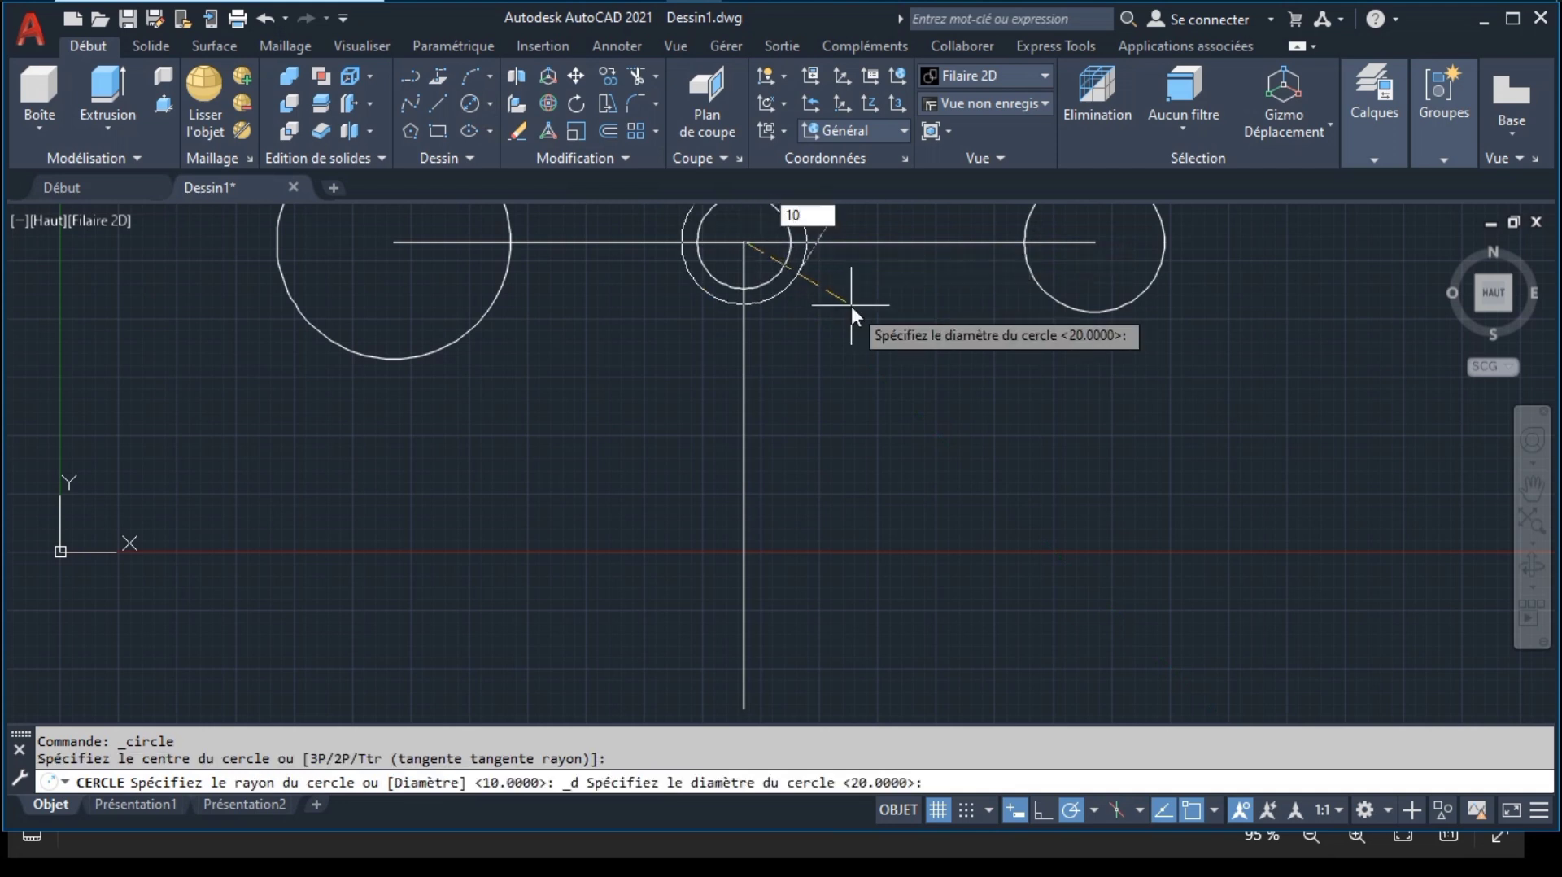
pyautogui.press('Return')
# Step: Copy the two axis lines with the diameter 10 and diameter 30 circles horizontally to the empty area right of the original profile
pyautogui.scroll(-2, 1113, 371)
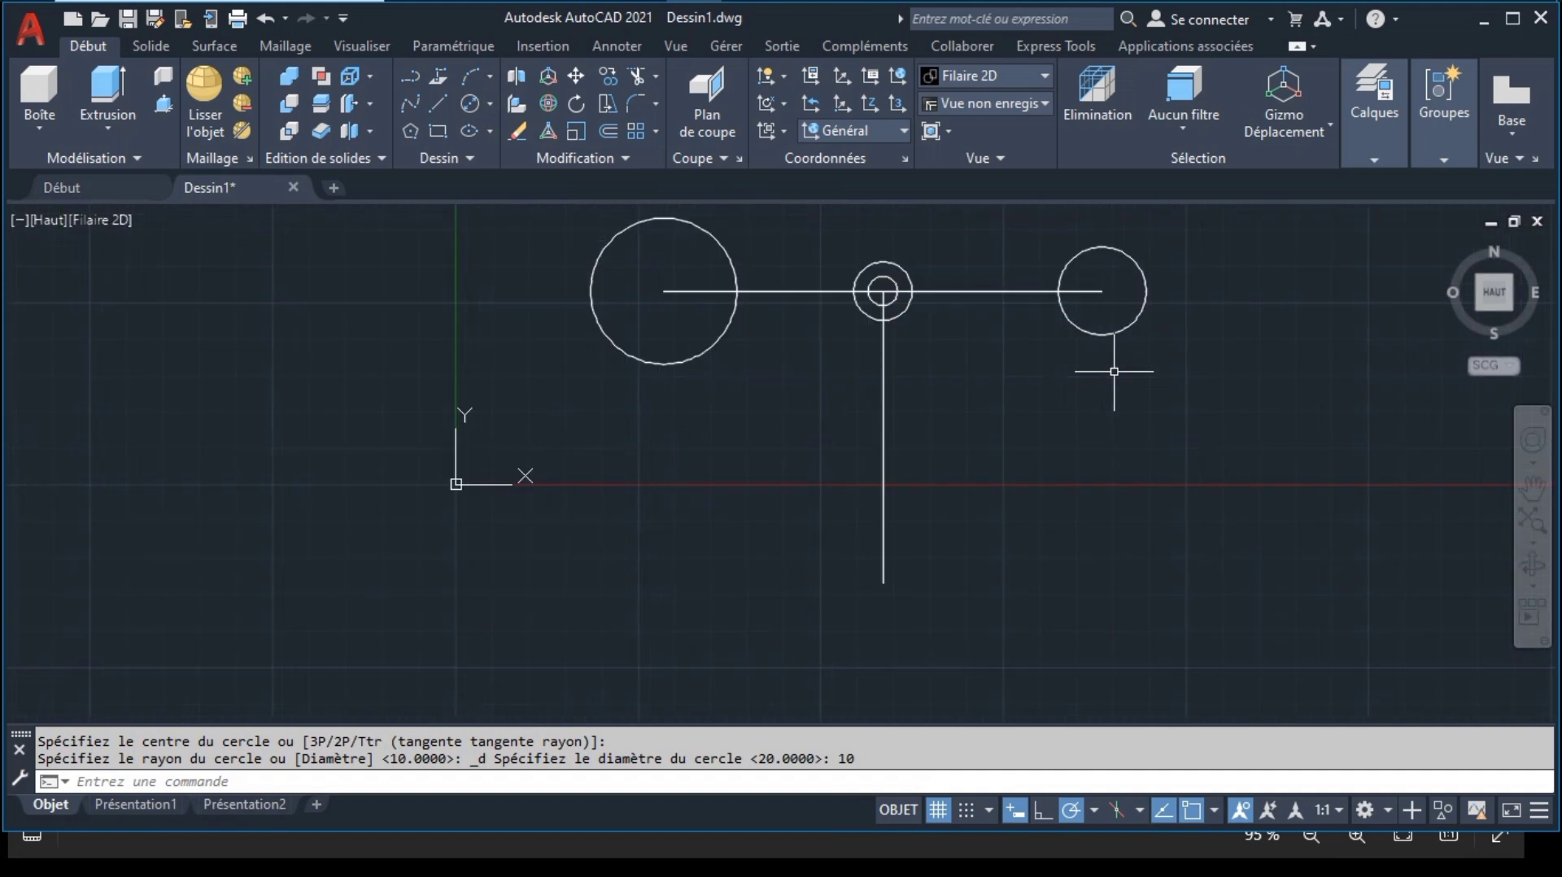
pyautogui.click(1532, 490)
pyautogui.moveTo(1031, 456); pyautogui.dragTo(680, 519)
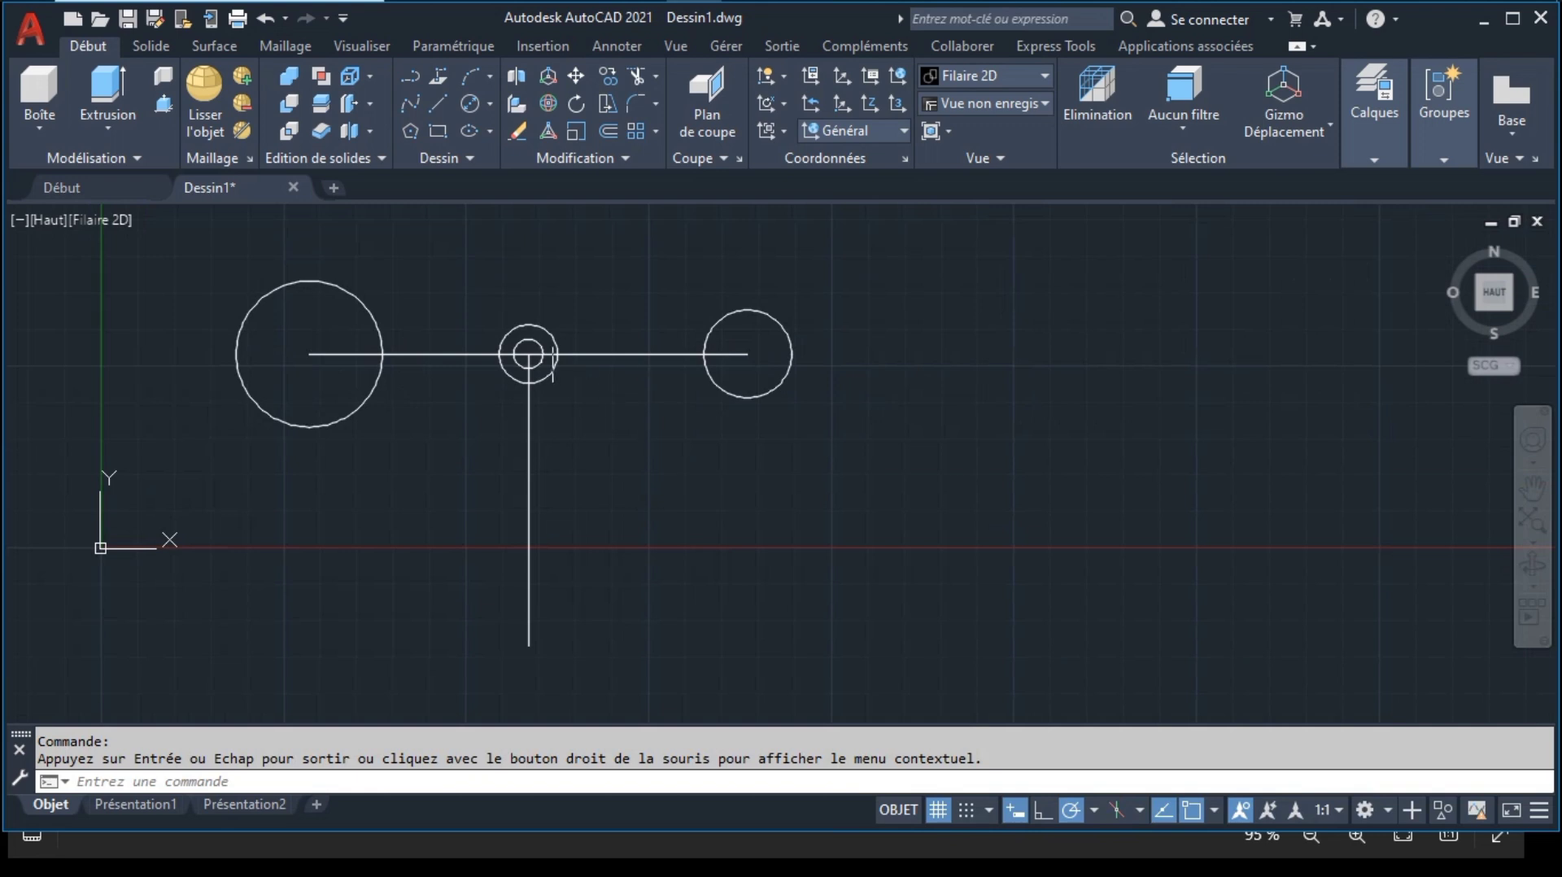
pyautogui.click(539, 344)
pyautogui.click(758, 311)
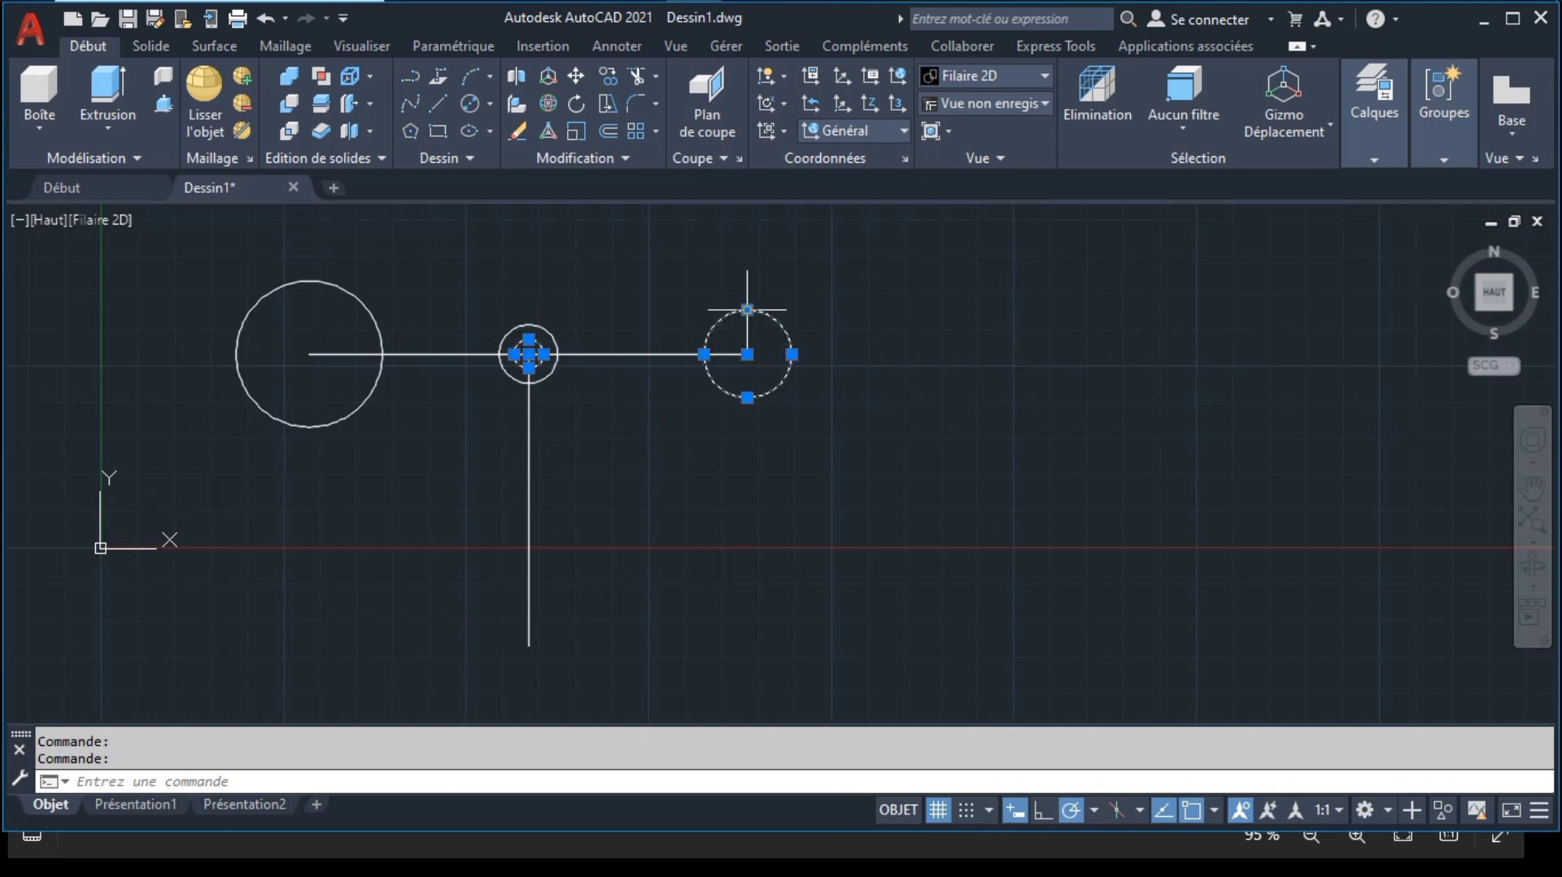
pyautogui.click(620, 354)
pyautogui.click(529, 430)
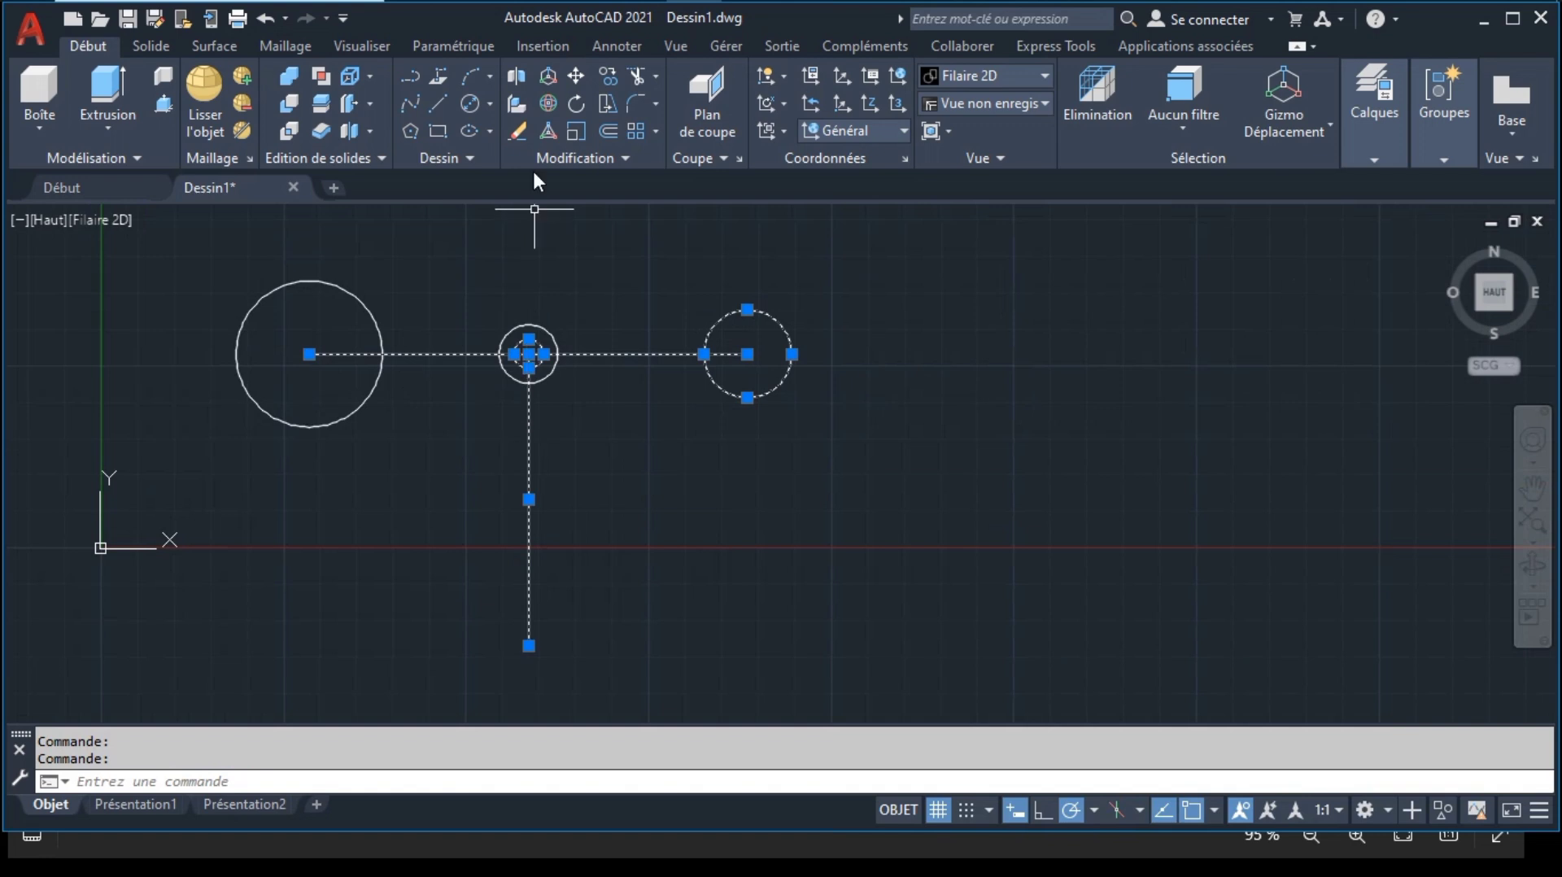
pyautogui.click(602, 78)
pyautogui.click(532, 292)
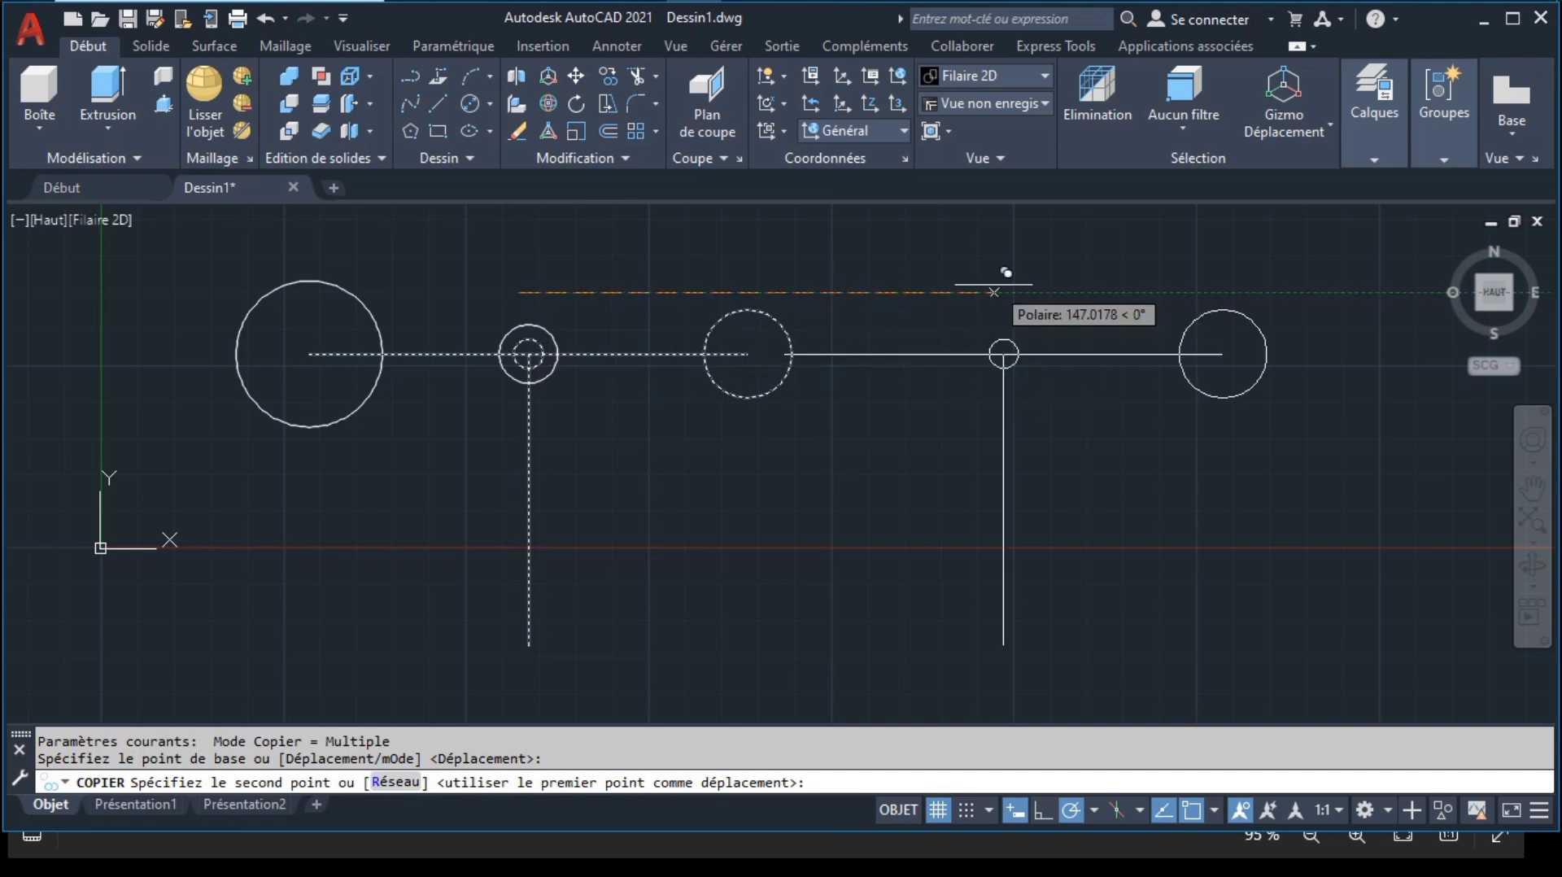
pyautogui.click(1177, 276)
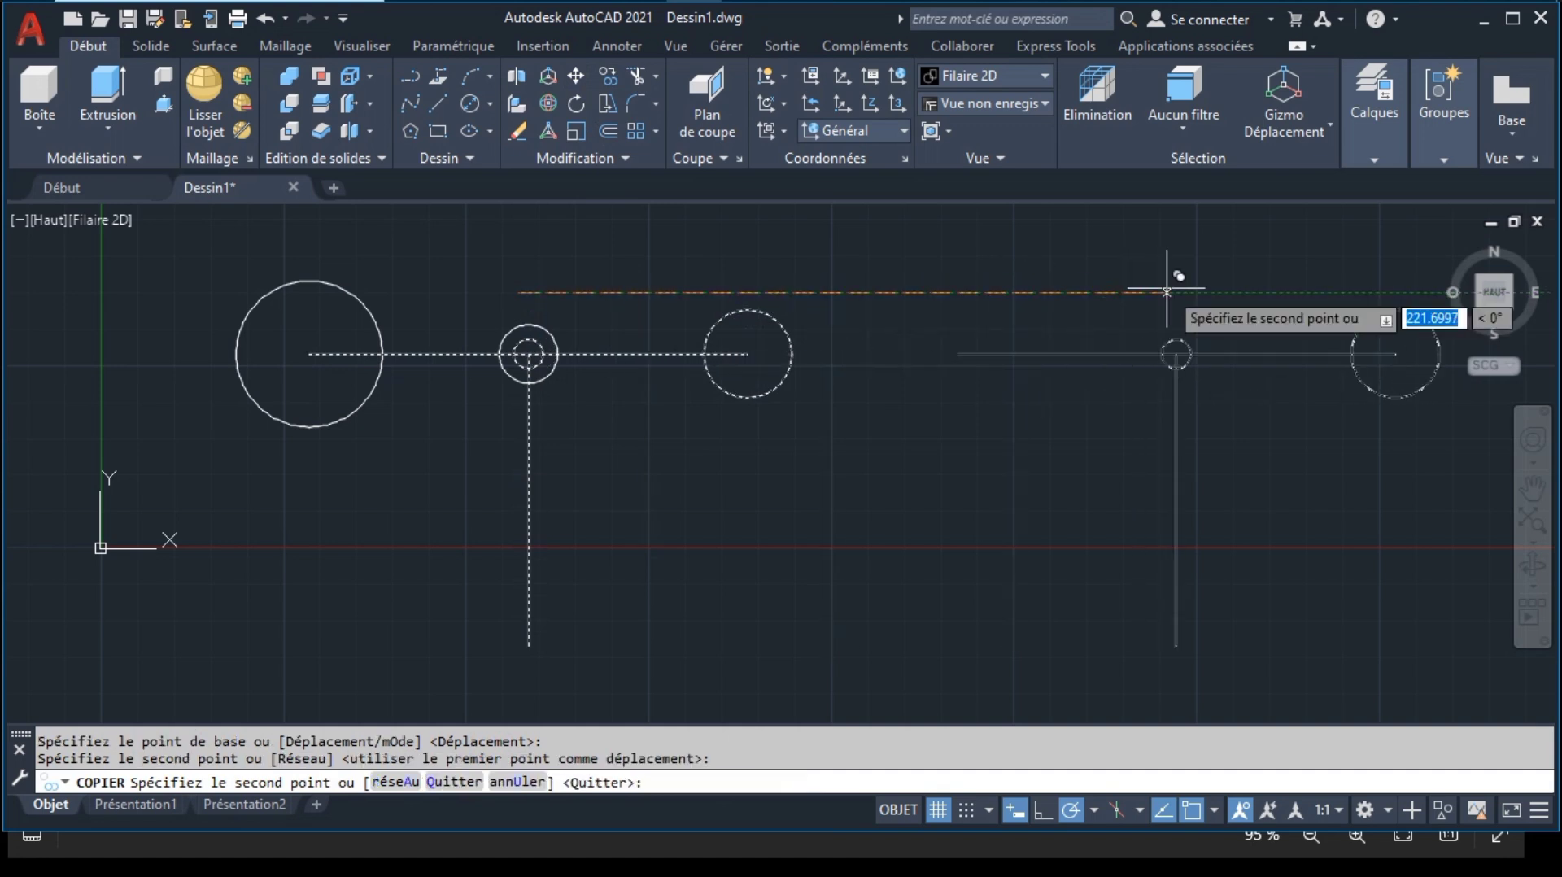
pyautogui.press('Escape')
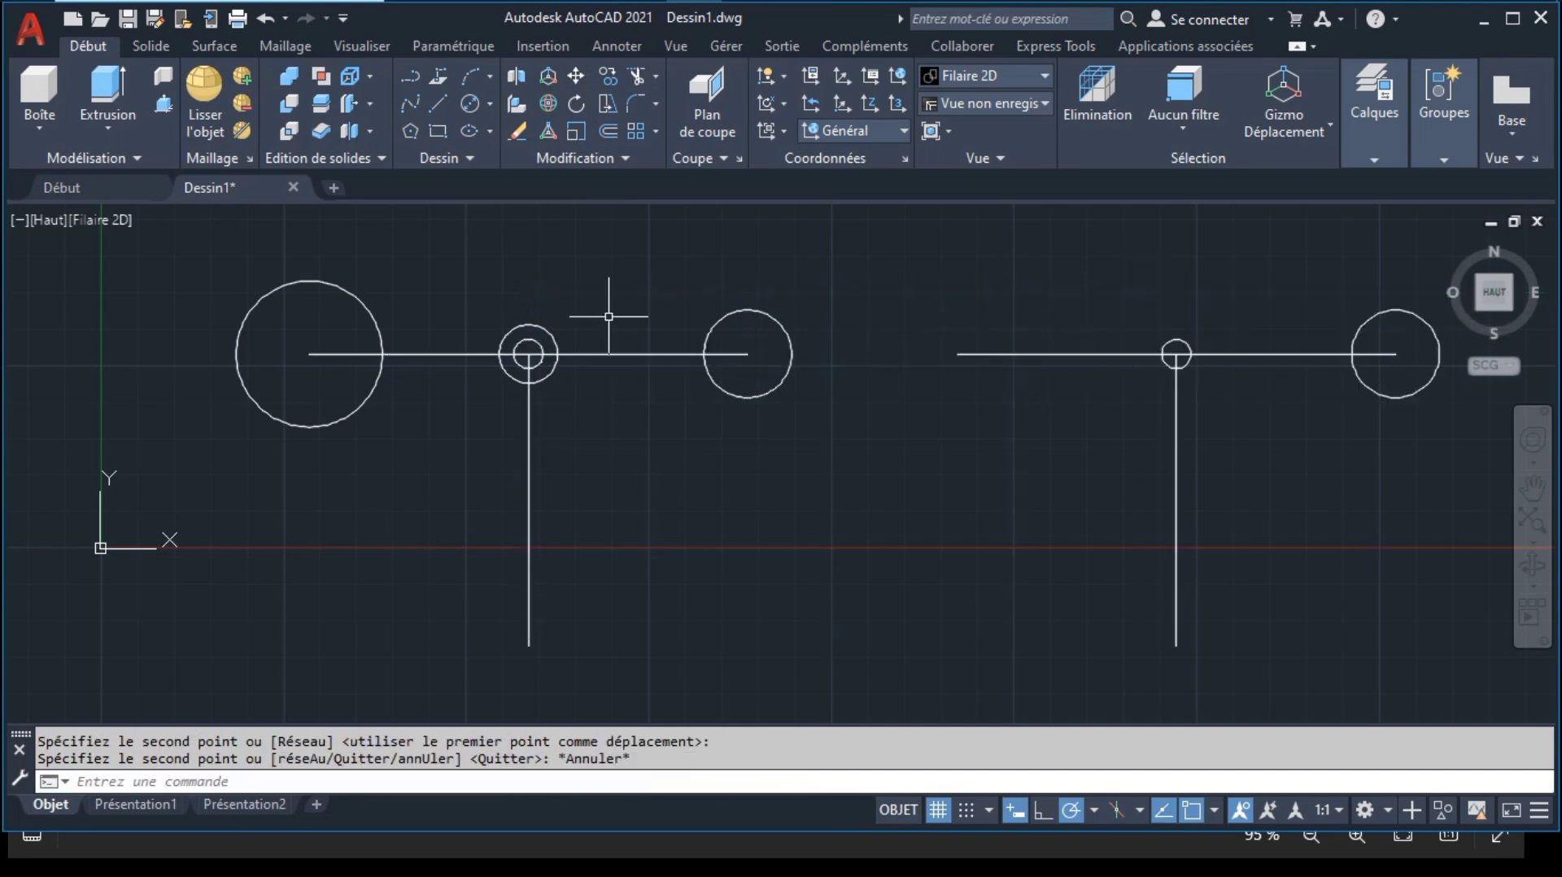
# Step: Erase the diameter 10 and diameter 30 circles from the original left-hand profile
pyautogui.click(536, 341)
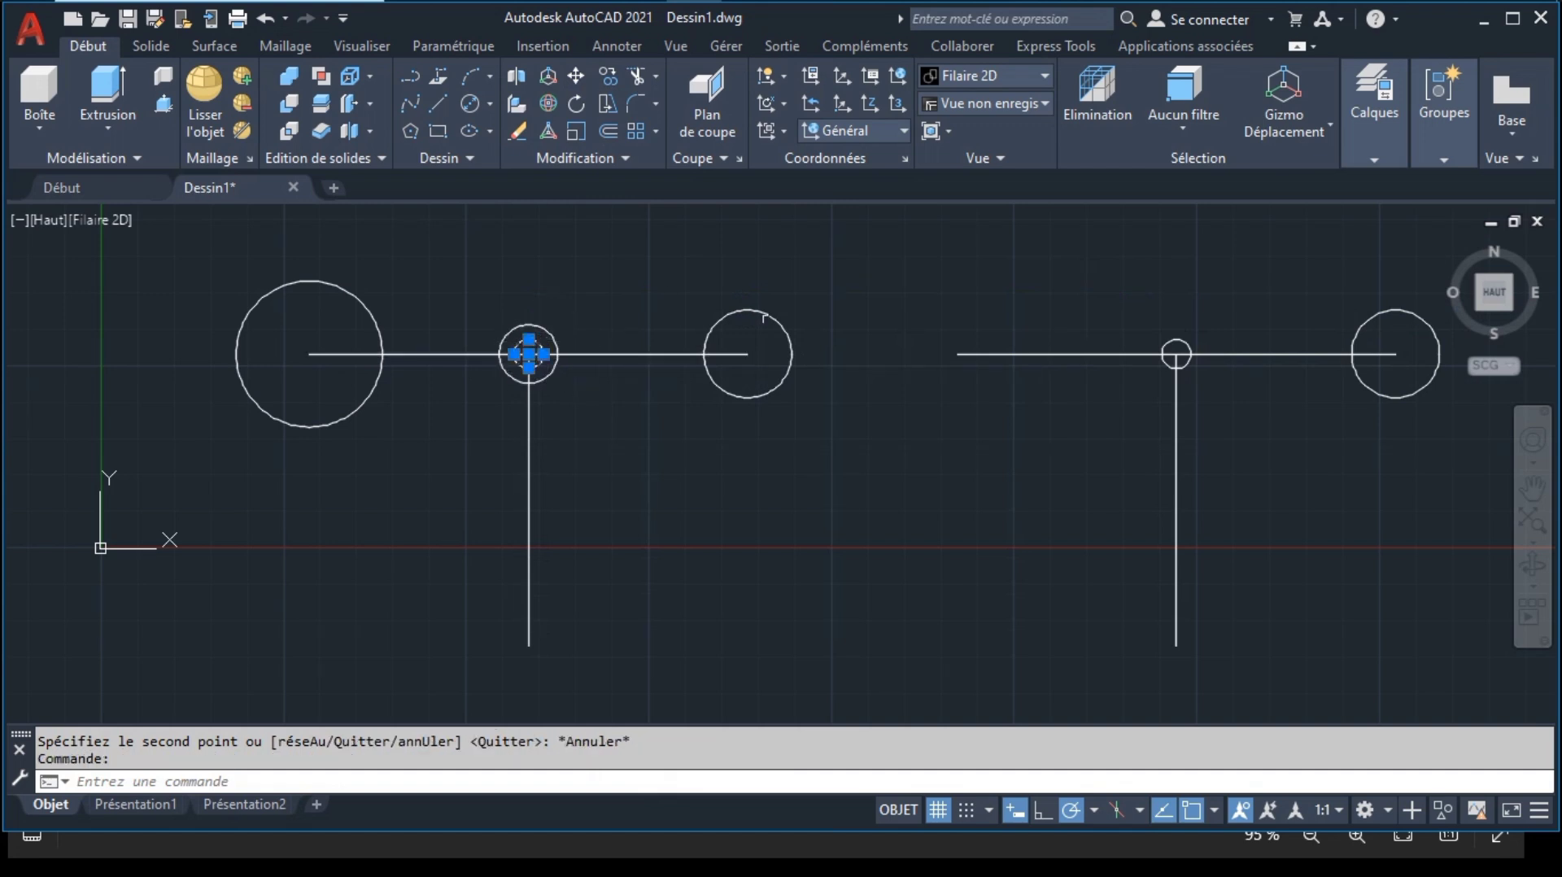
pyautogui.click(768, 314)
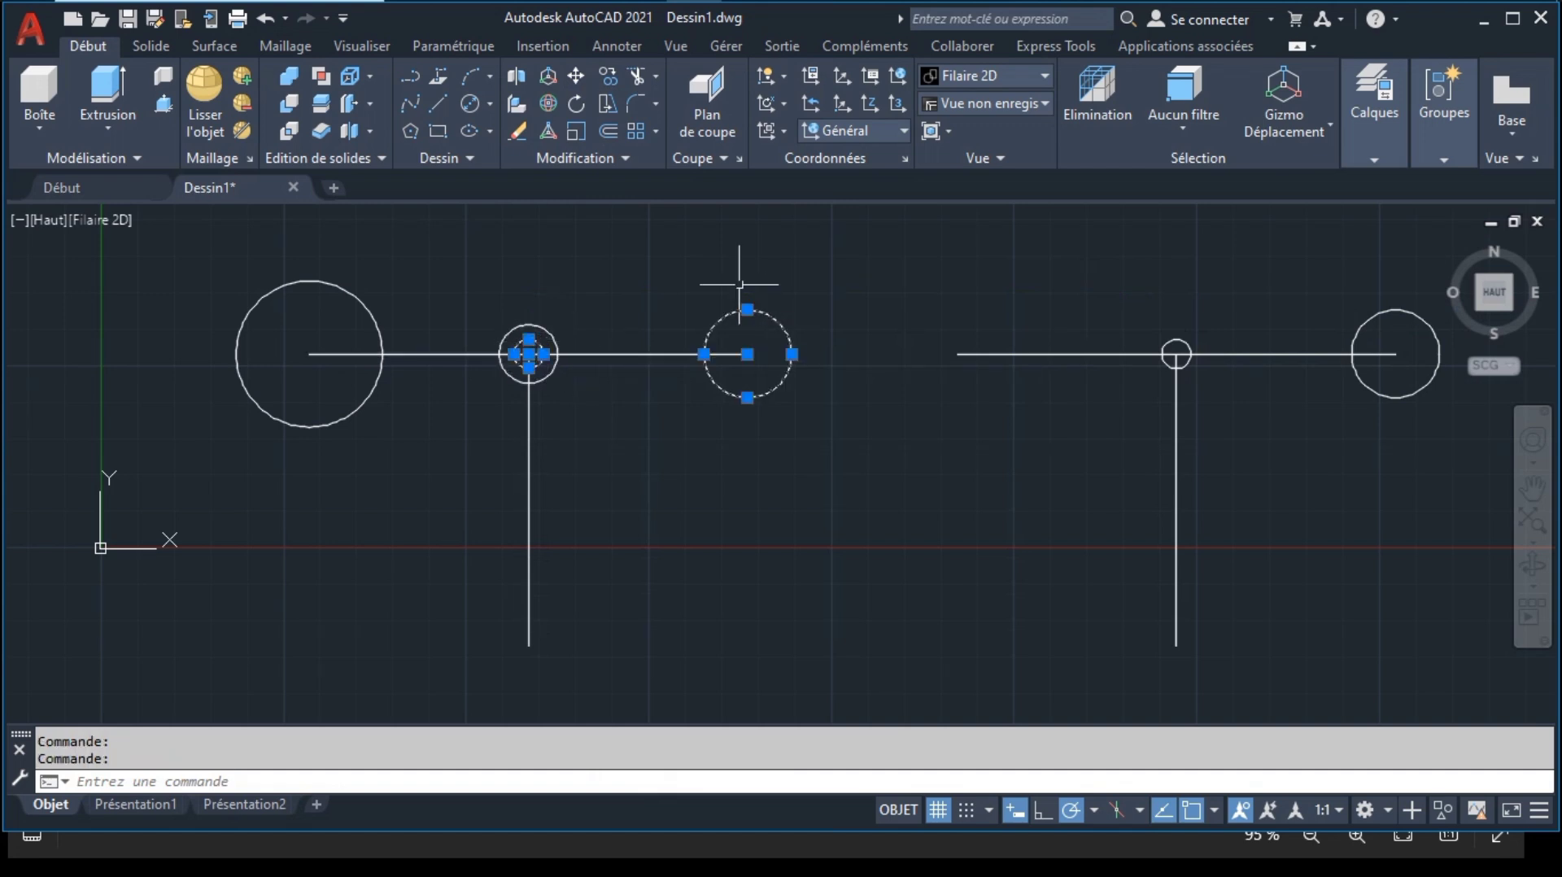
pyautogui.click(517, 131)
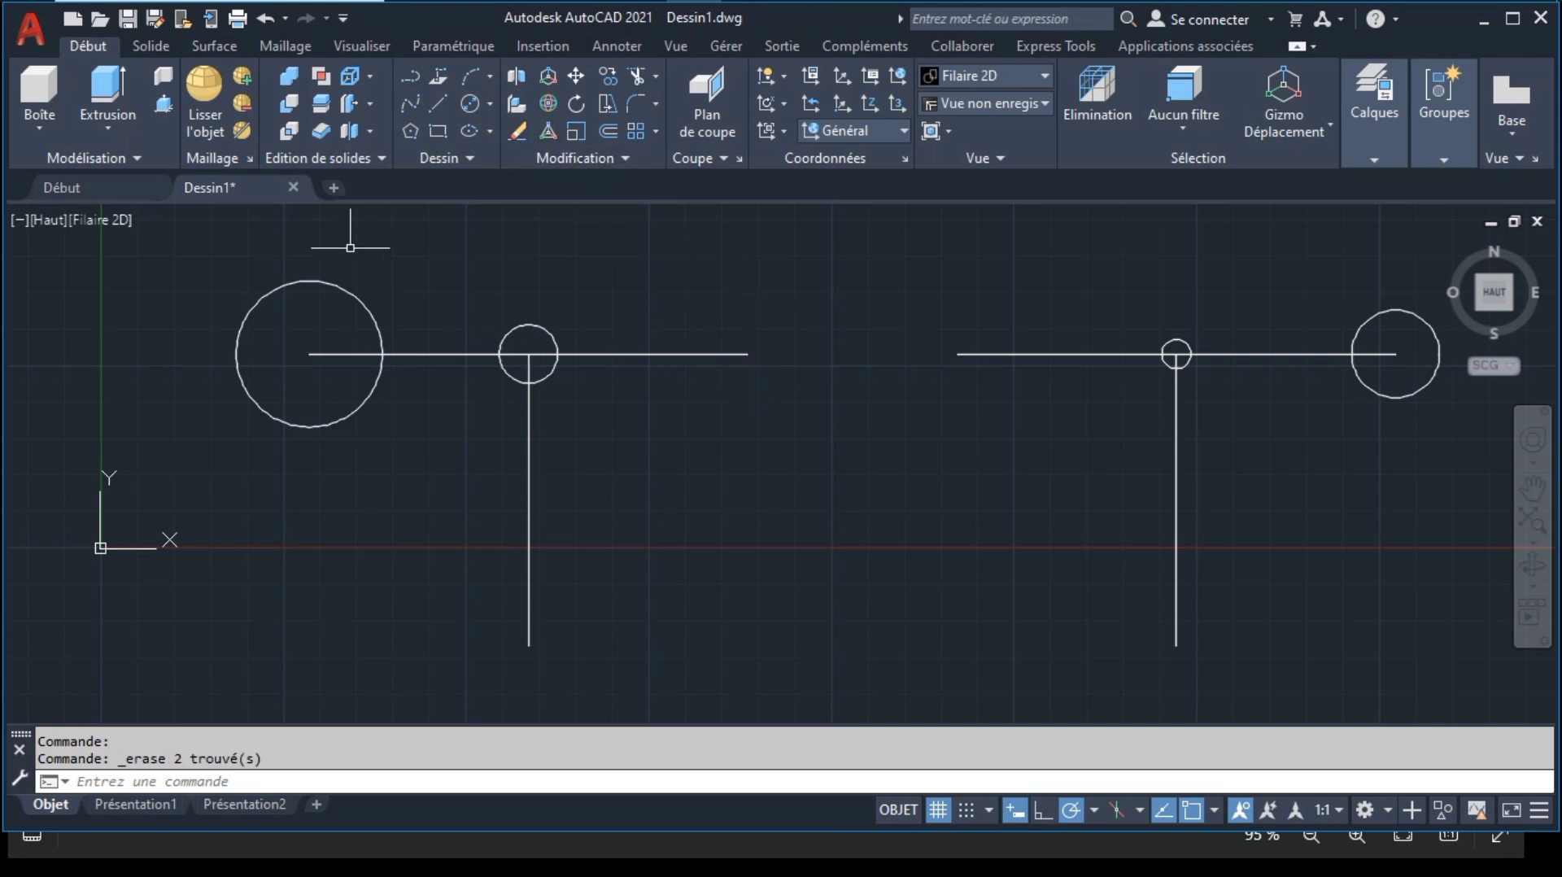
# Step: Copy the diameter 50 circle from the left end of the original horizontal line to its right end
pyautogui.click(322, 278)
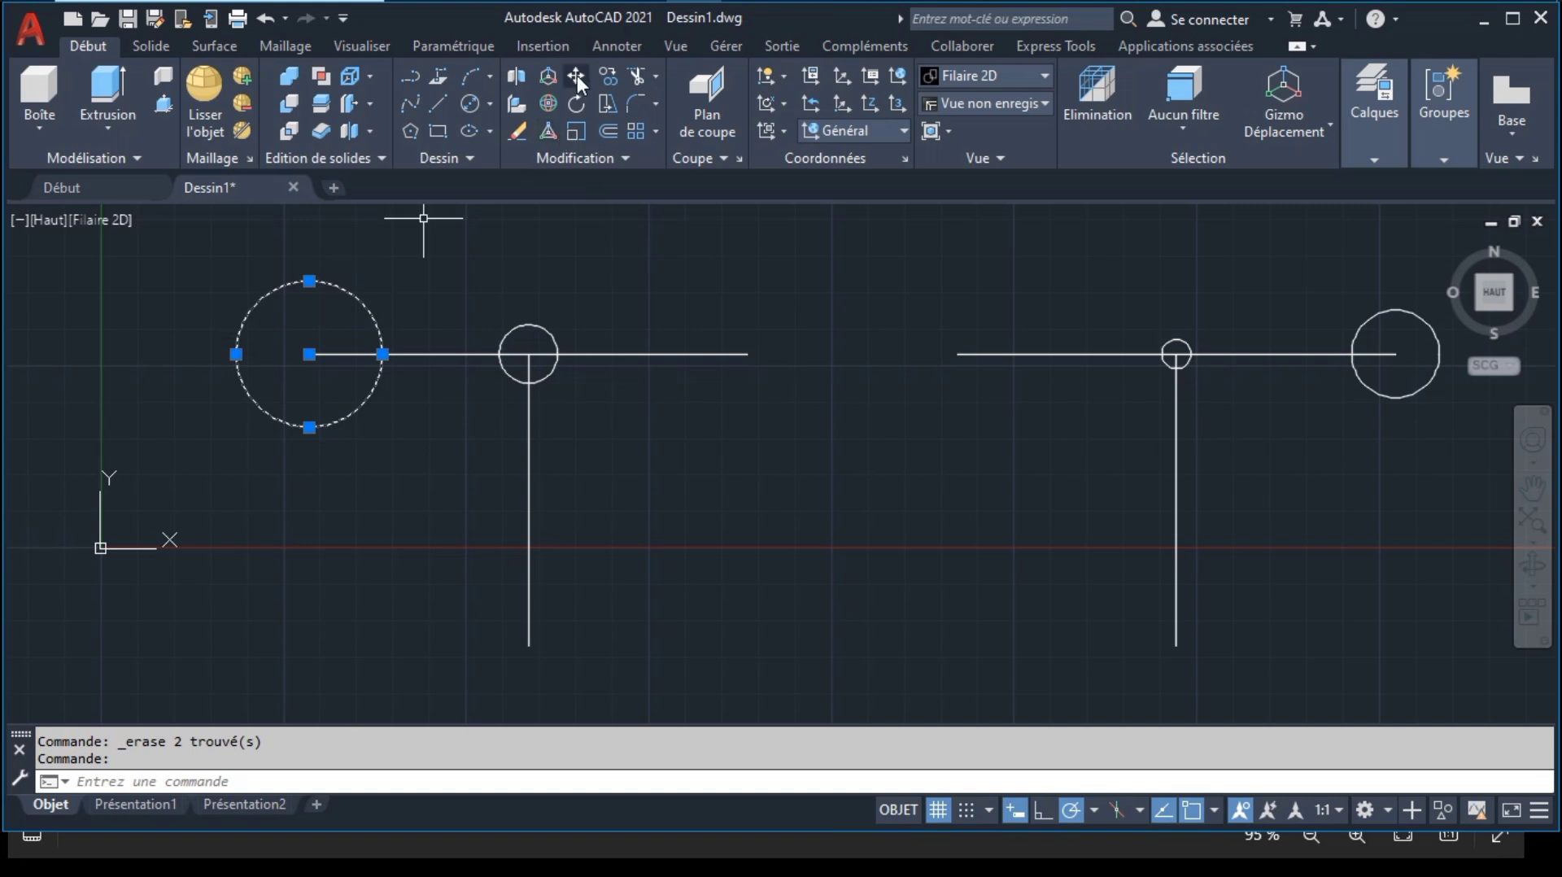
pyautogui.click(607, 75)
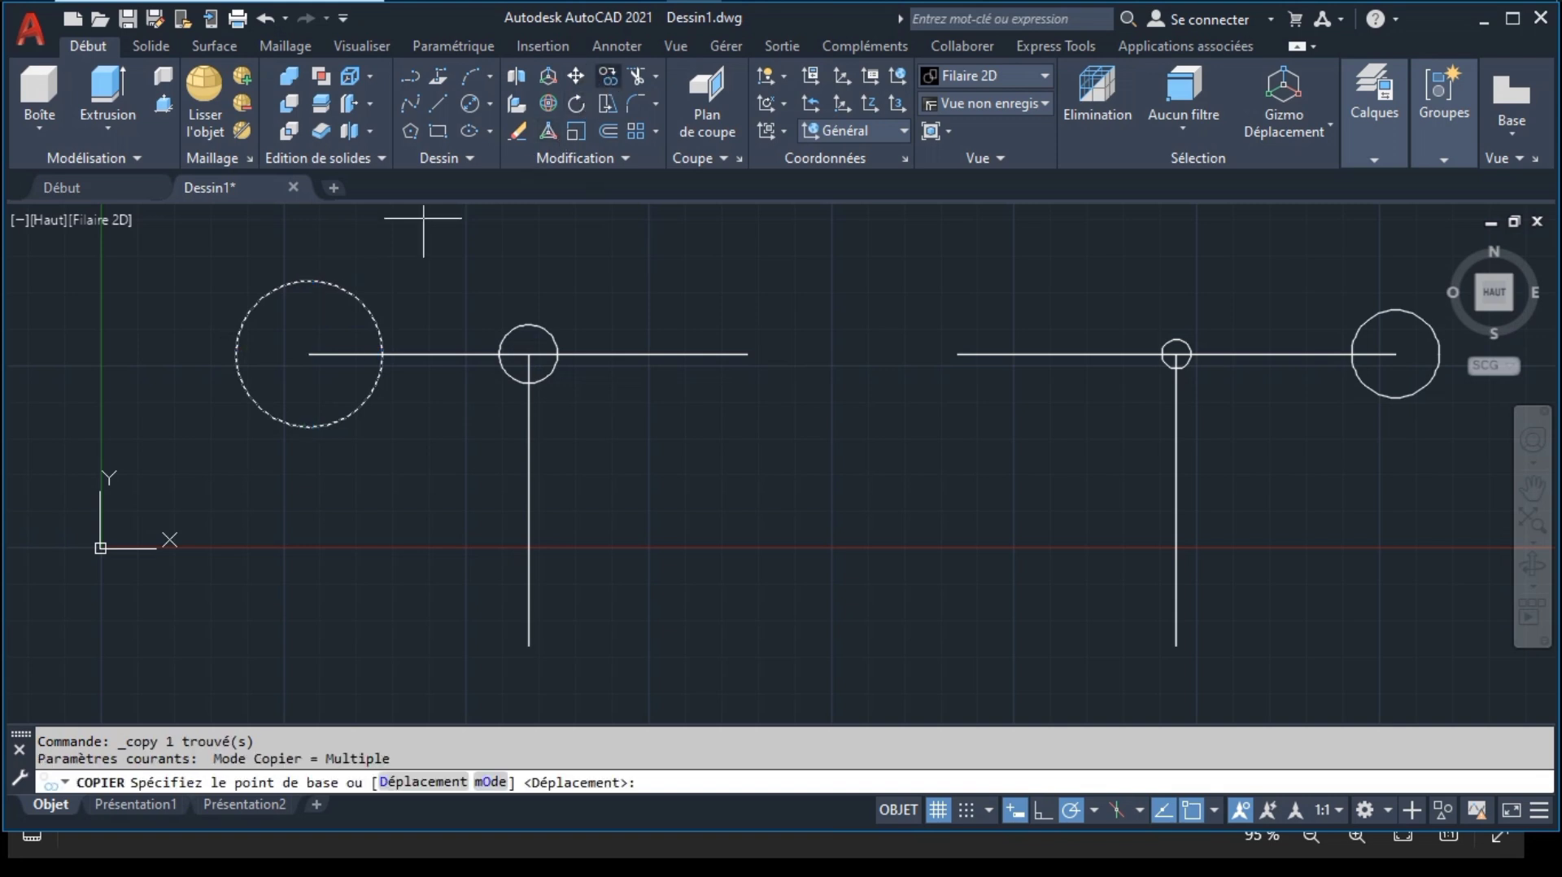
pyautogui.click(308, 353)
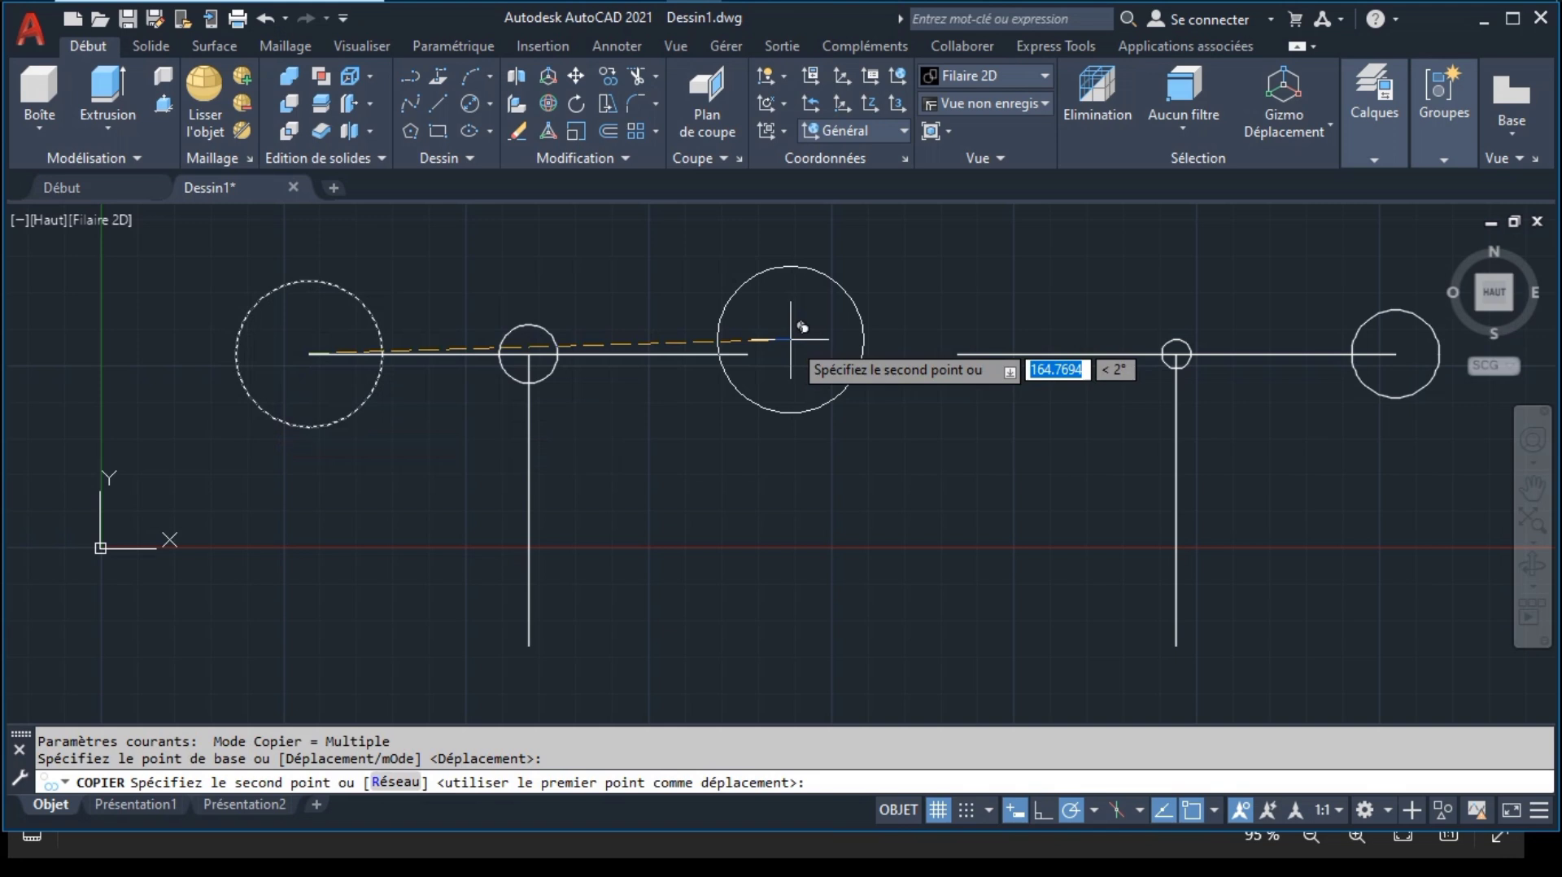
pyautogui.click(748, 353)
pyautogui.press('Escape')
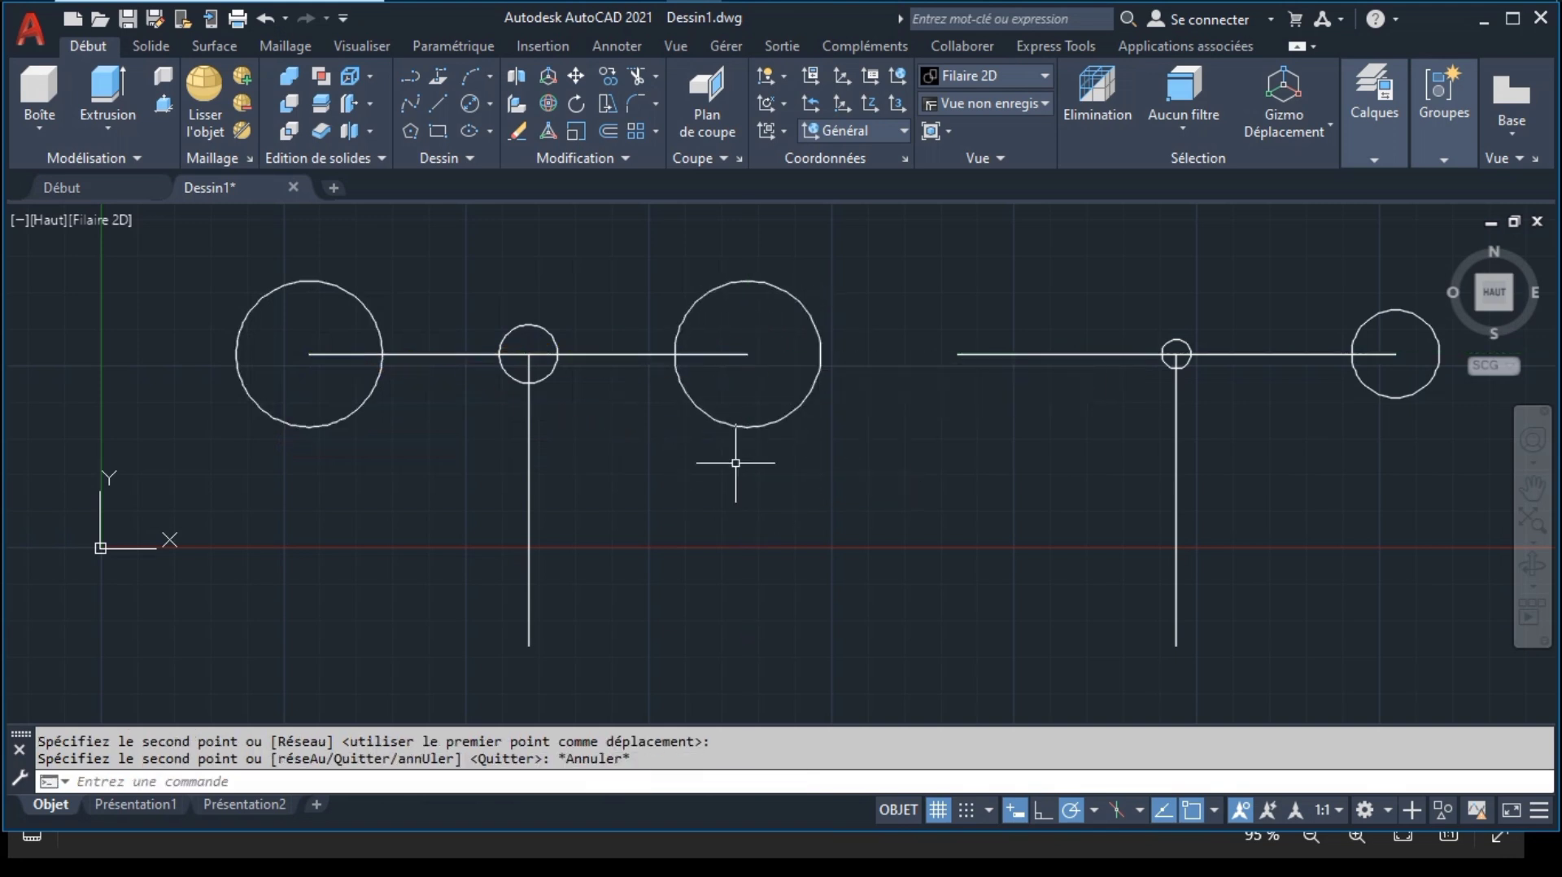
# Step: Examine the dimensions of the lugs at the vertical branch's lower end in 2024.png, and return to AutoCAD
pyautogui.hotkey('alt', 'Tab')
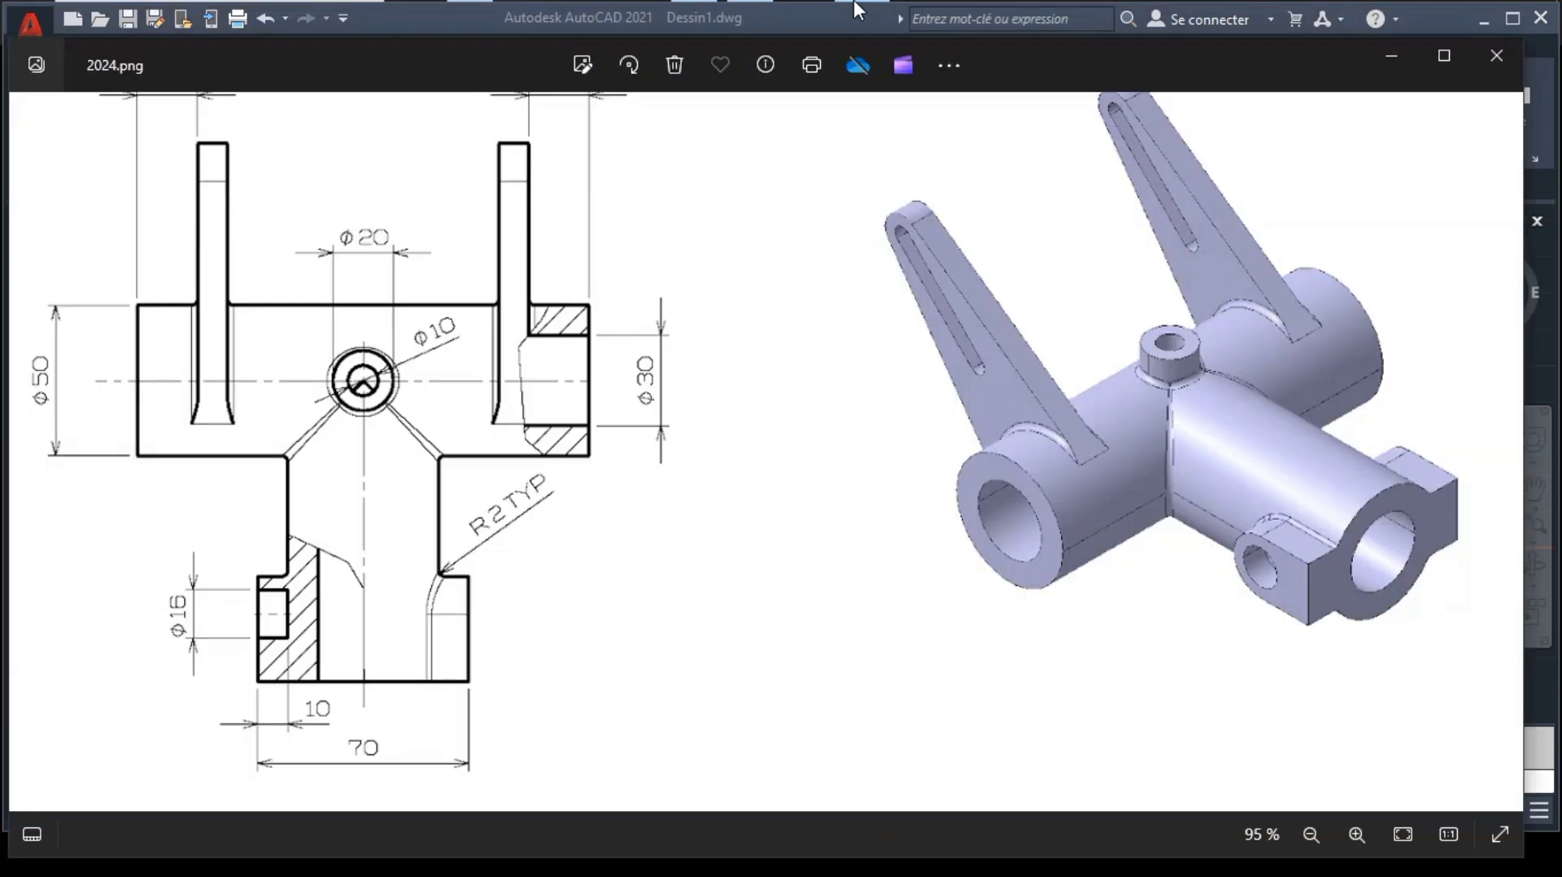
pyautogui.moveTo(485, 476); pyautogui.dragTo(519, 447)
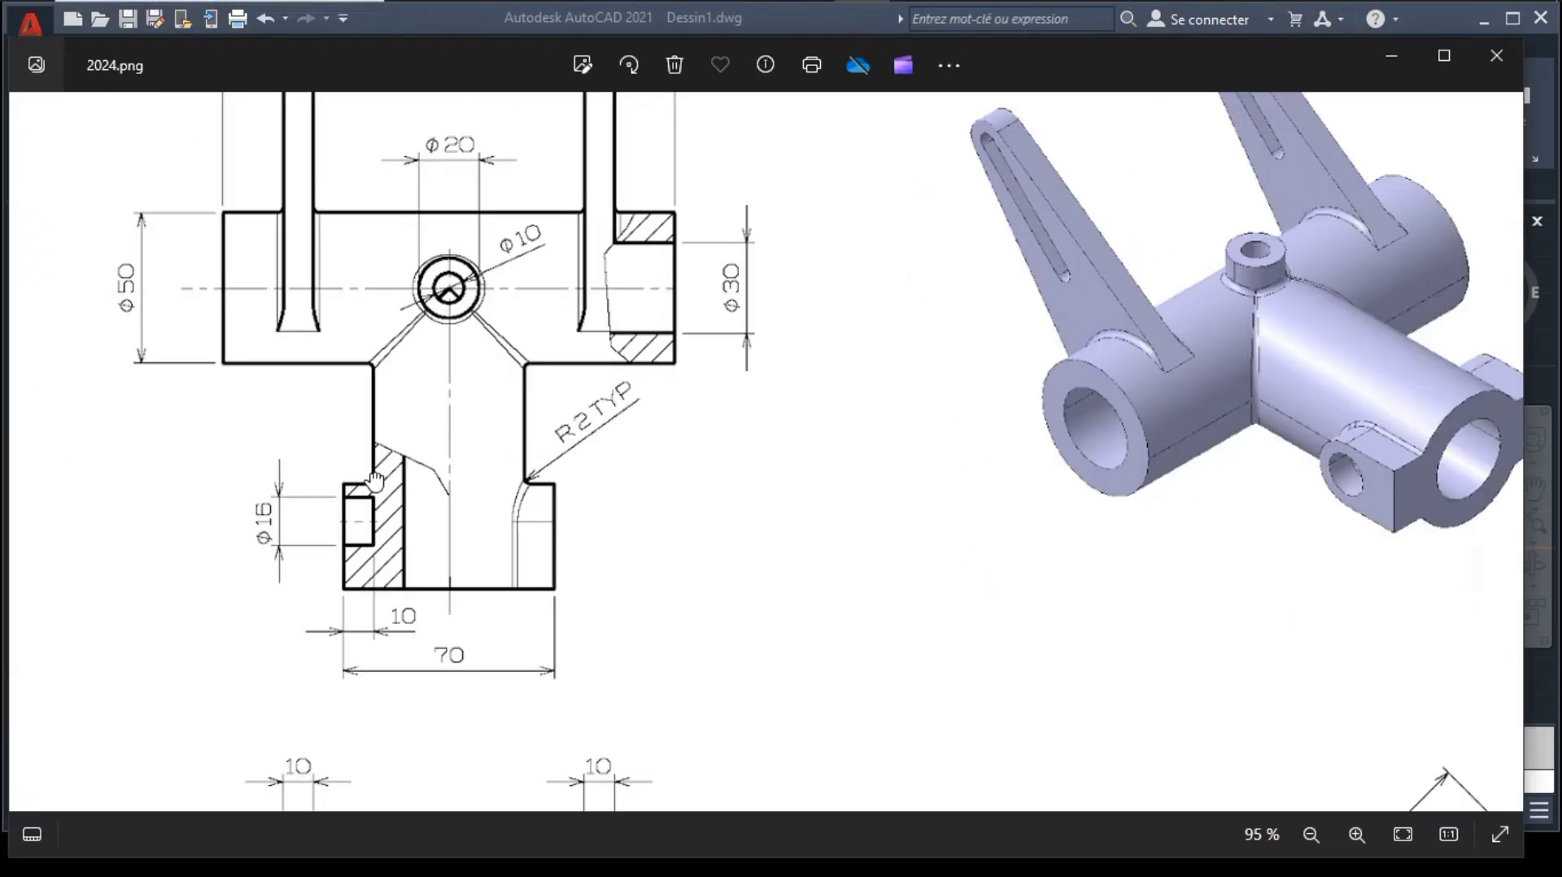
pyautogui.scroll(-3, 398, 488)
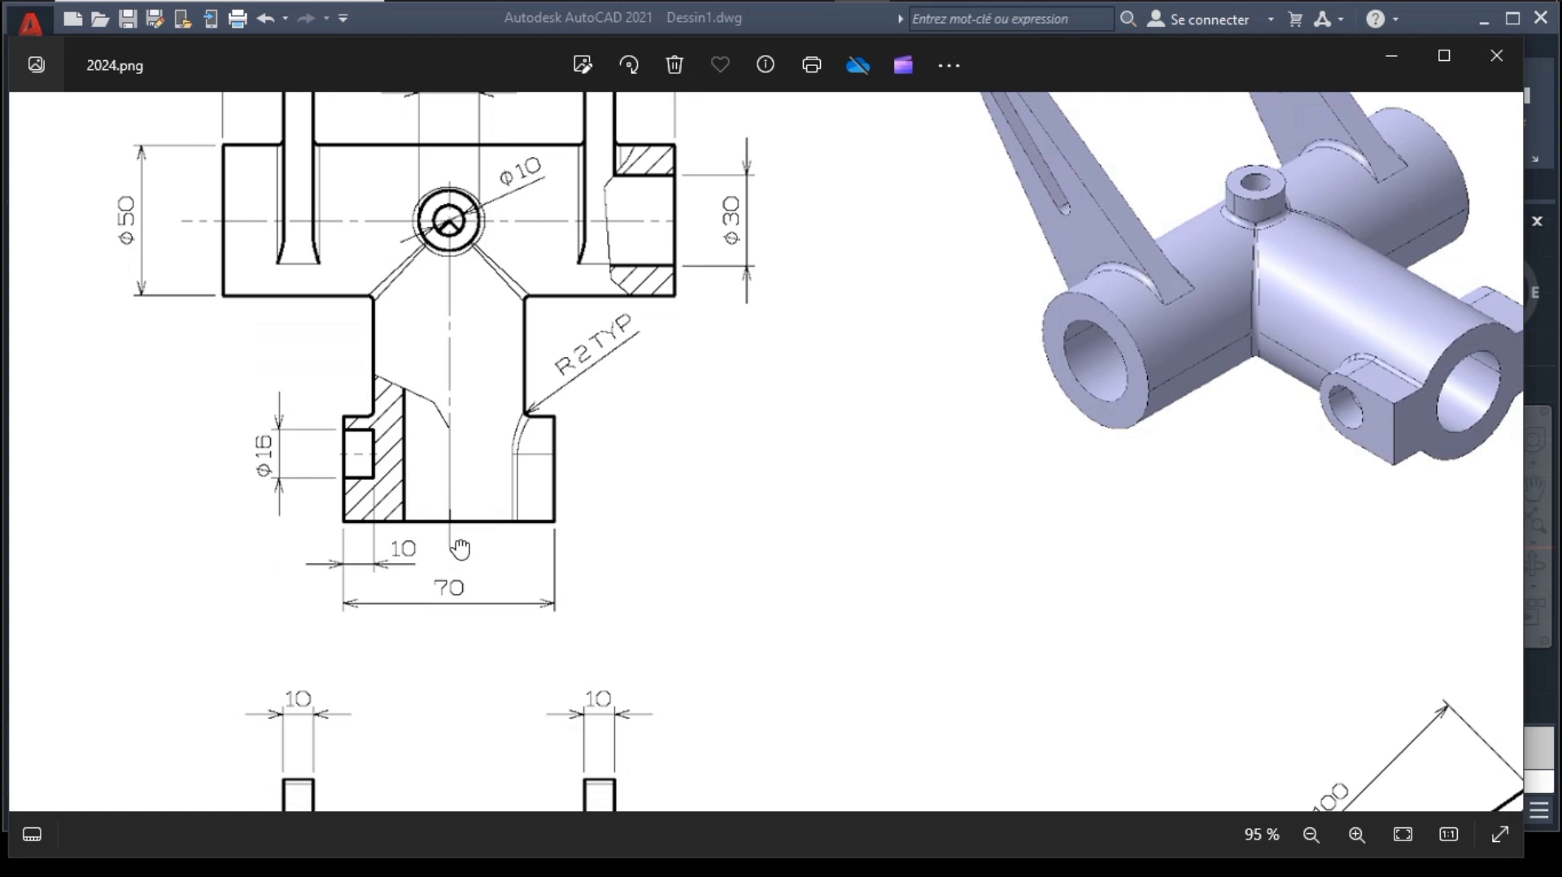
pyautogui.scroll(-1, 461, 550)
pyautogui.scroll(-2, 350, 565)
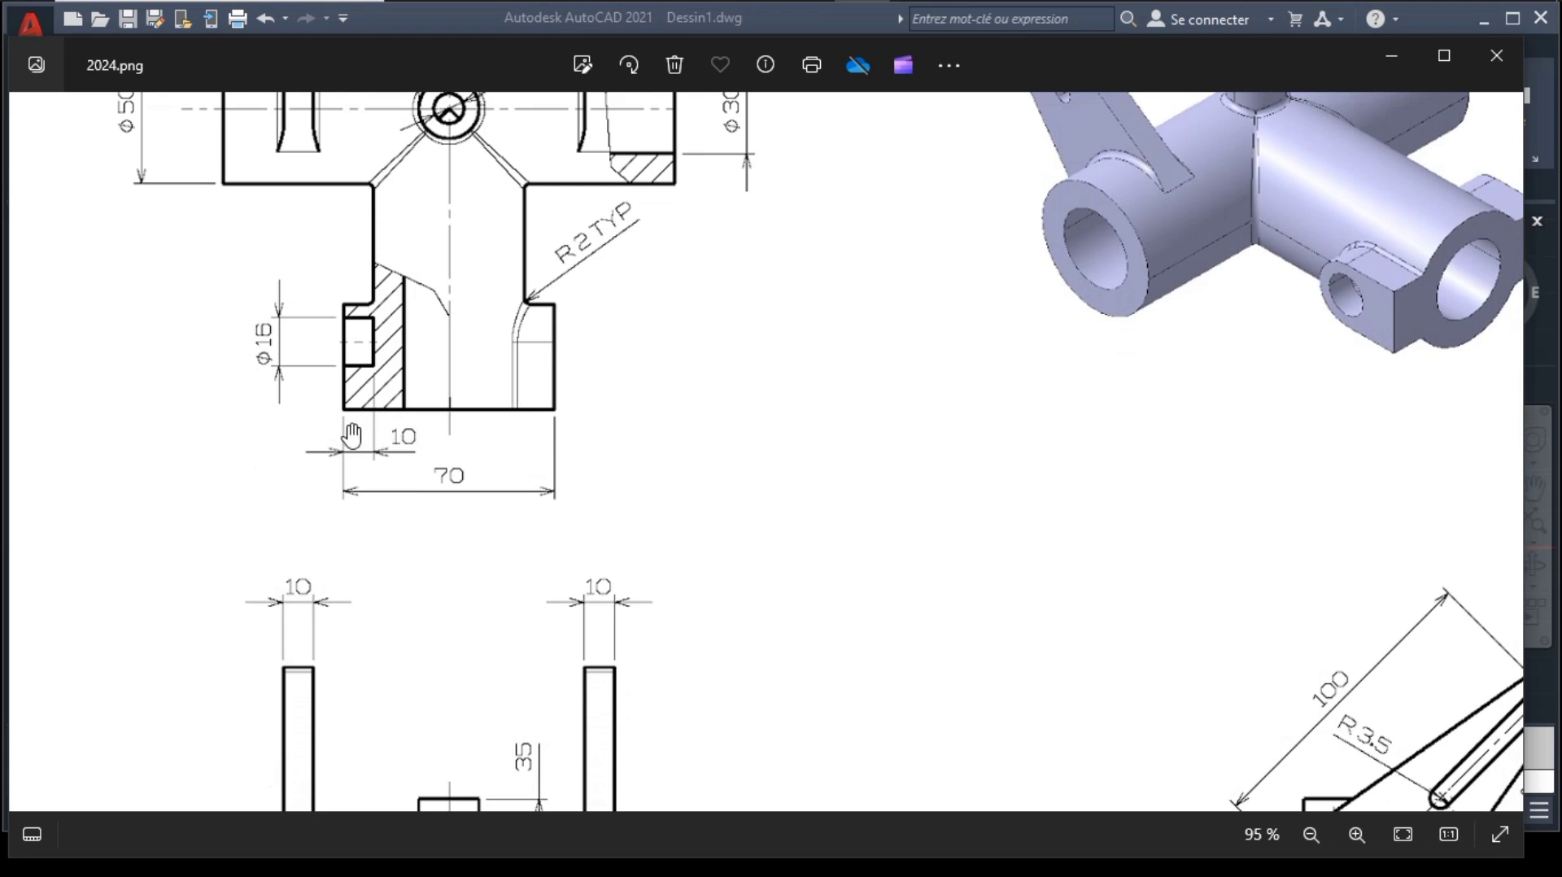
pyautogui.moveTo(407, 515); pyautogui.dragTo(414, 201)
pyautogui.moveTo(411, 442)
pyautogui.mouseDown()
pyautogui.moveTo(412, 366)
pyautogui.moveTo(442, 563)
pyautogui.moveTo(499, 548)
pyautogui.moveTo(518, 561)
pyautogui.mouseUp()
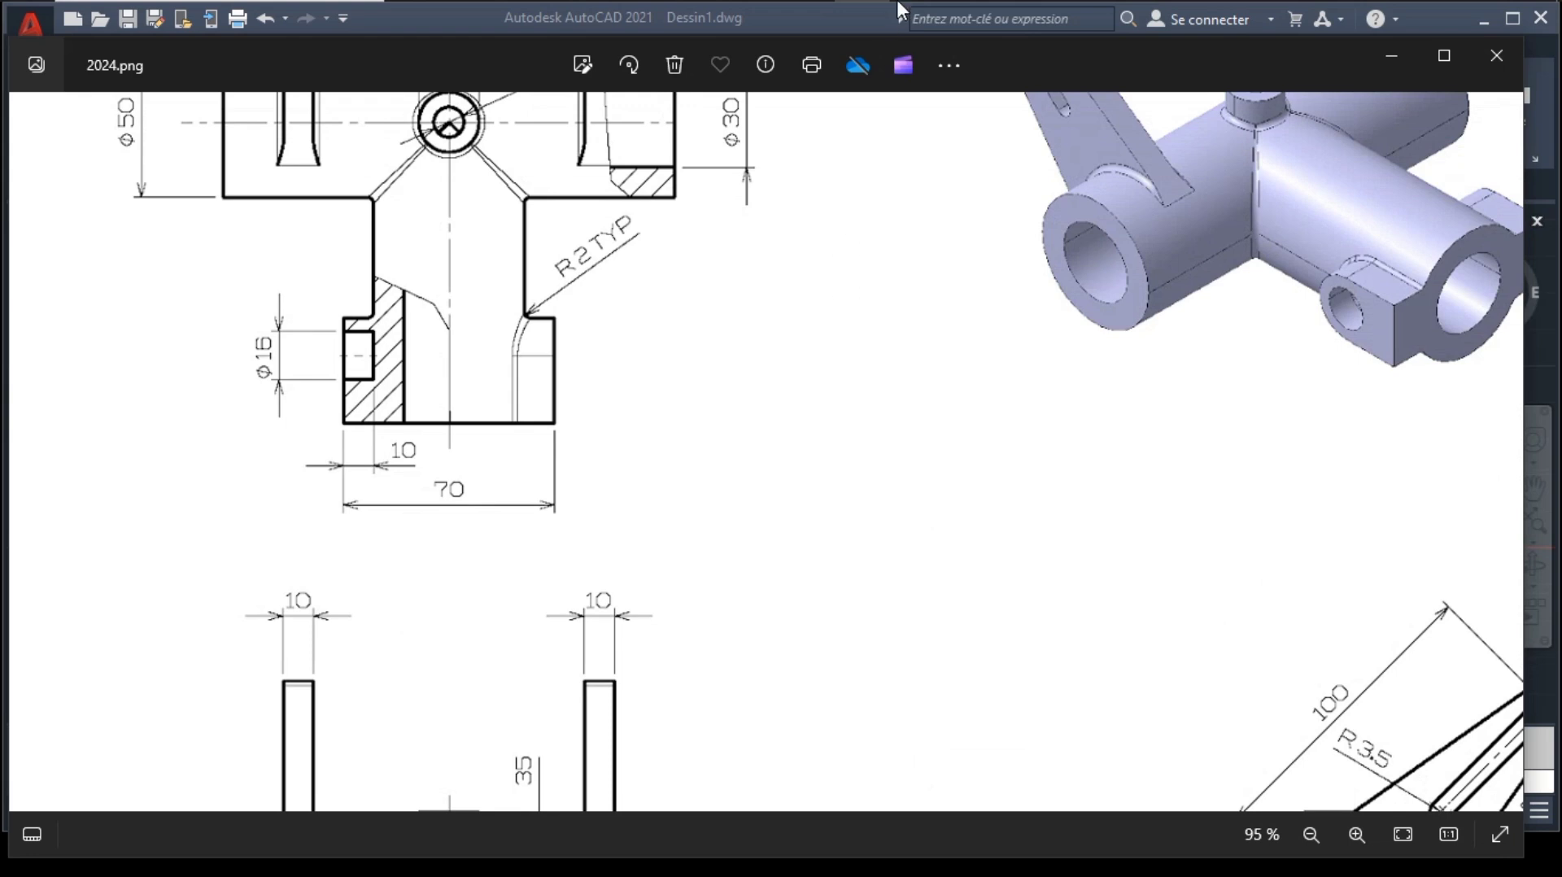
pyautogui.click(720, 9)
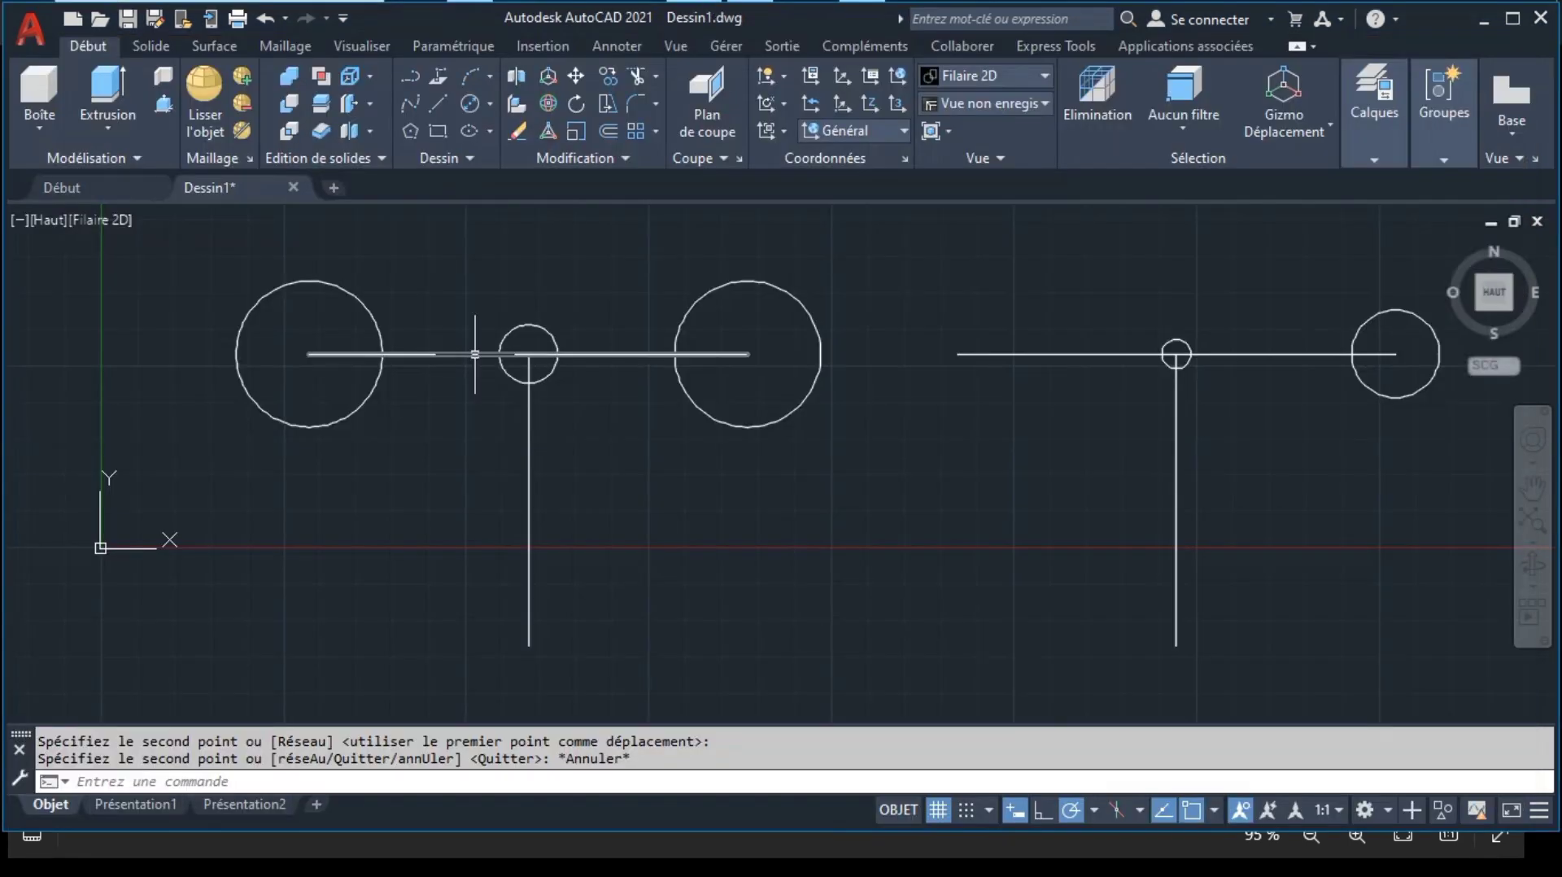
# Step: Draw a horizontal line 70 units long in the empty area to the right of the original vertical line's lower part
pyautogui.click(440, 102)
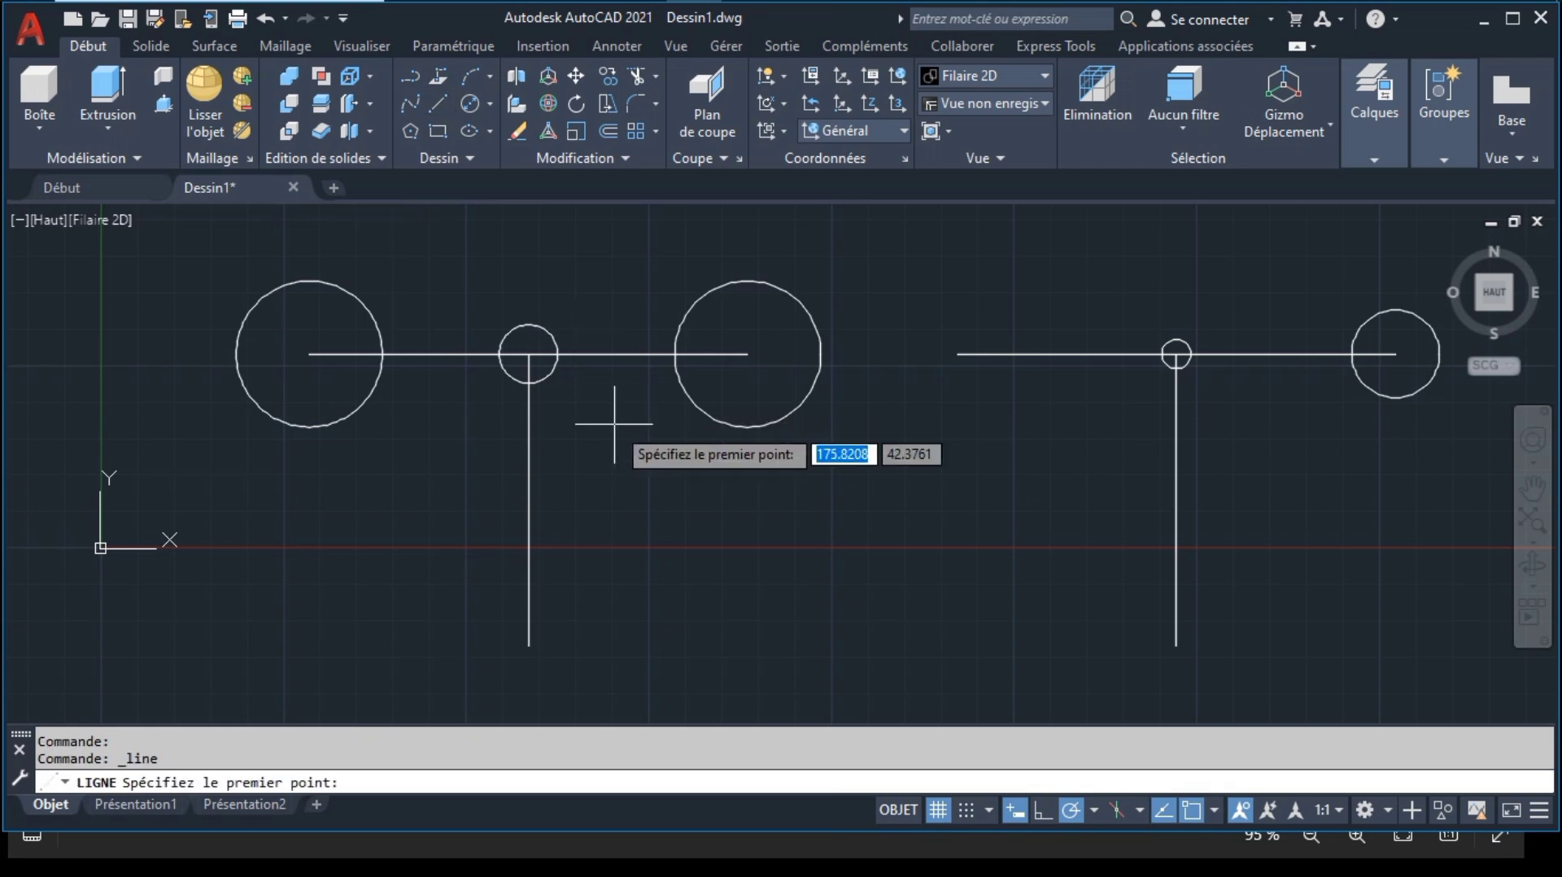
pyautogui.click(652, 593)
pyautogui.write('10')
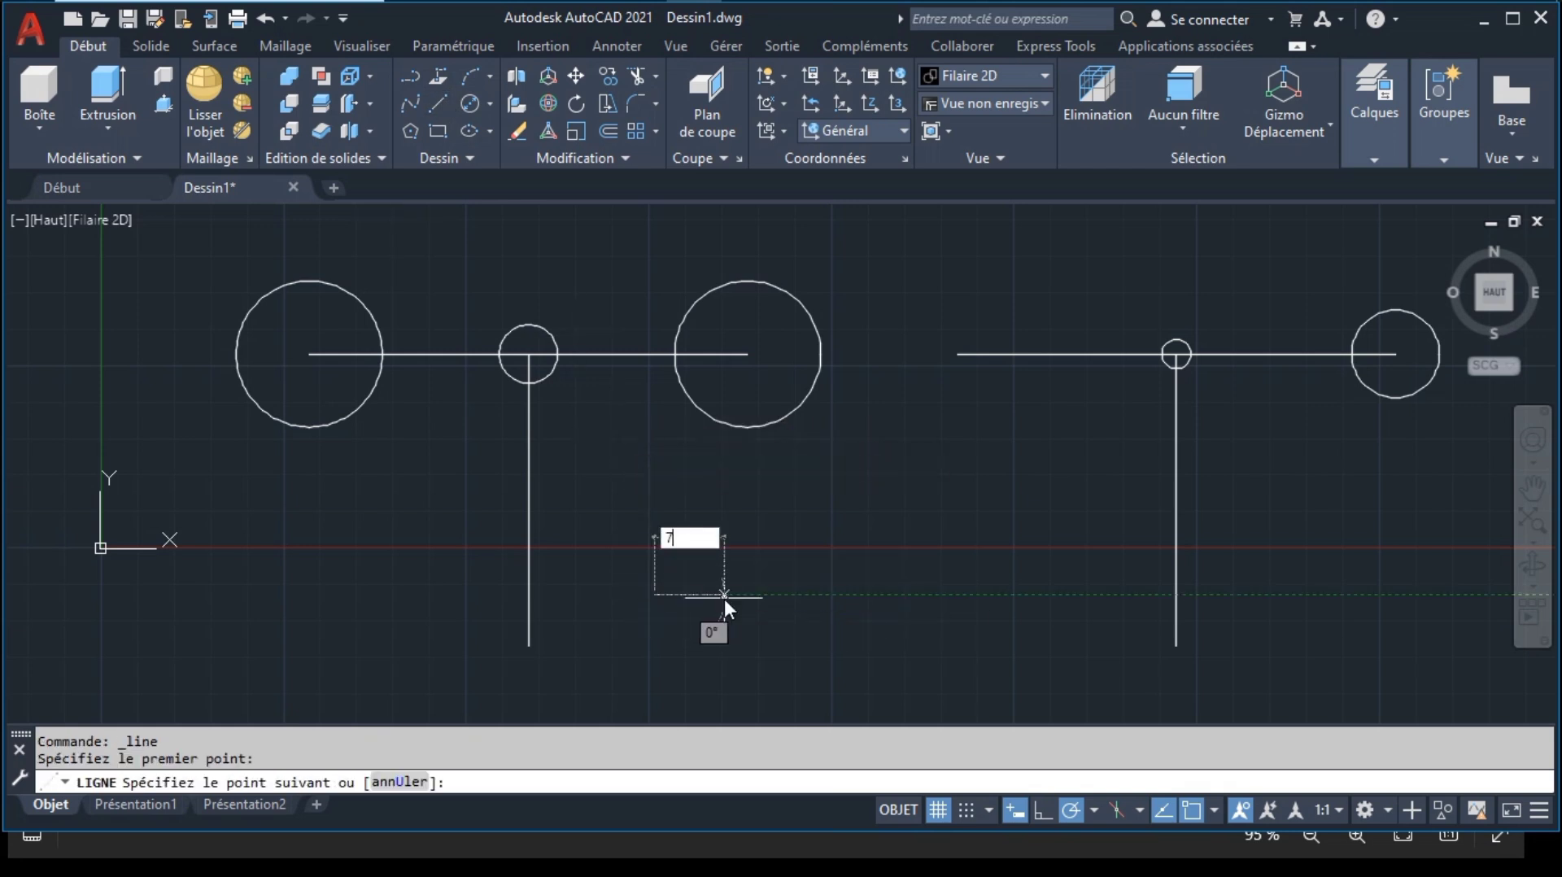
pyautogui.write('70')
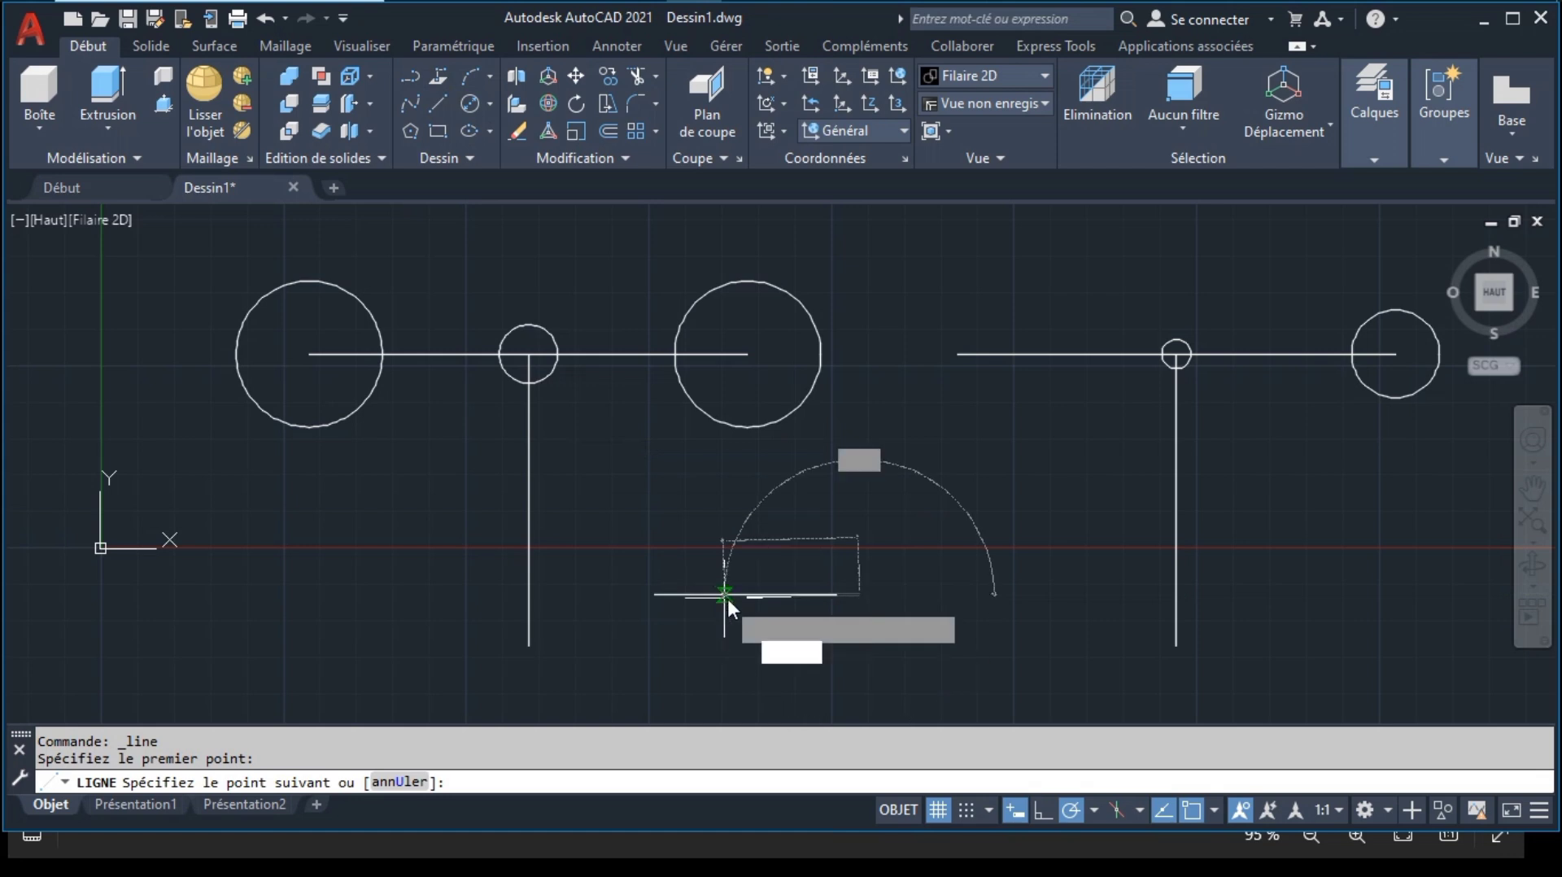
pyautogui.press('Return')
pyautogui.press('Return')
# Step: Move the 70-unit horizontal line by its midpoint onto the lower end of the original vertical line
pyautogui.click(752, 594)
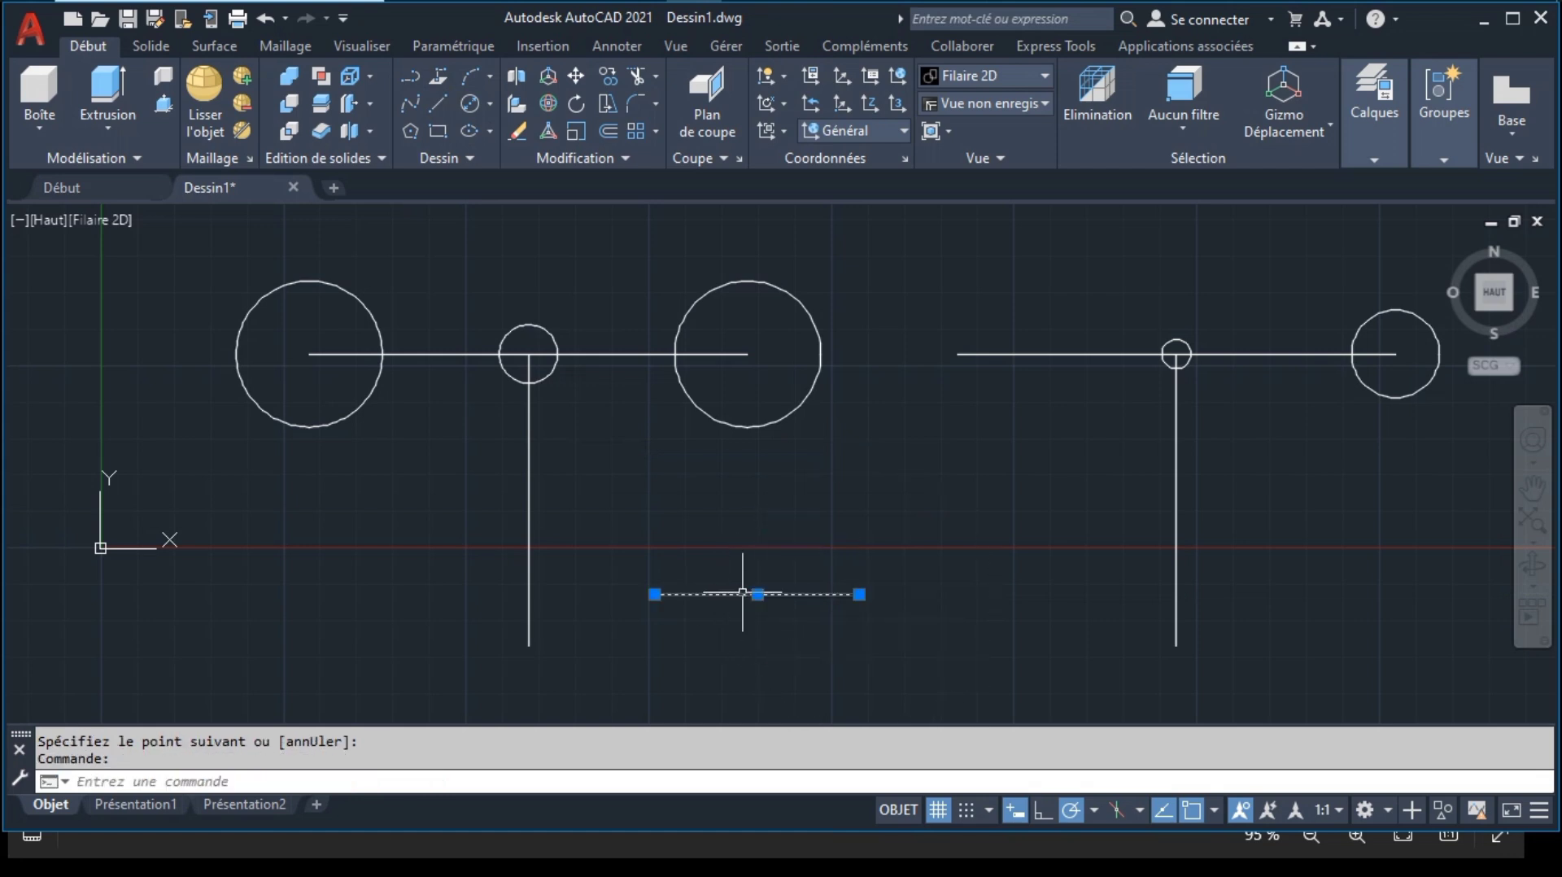
pyautogui.click(577, 77)
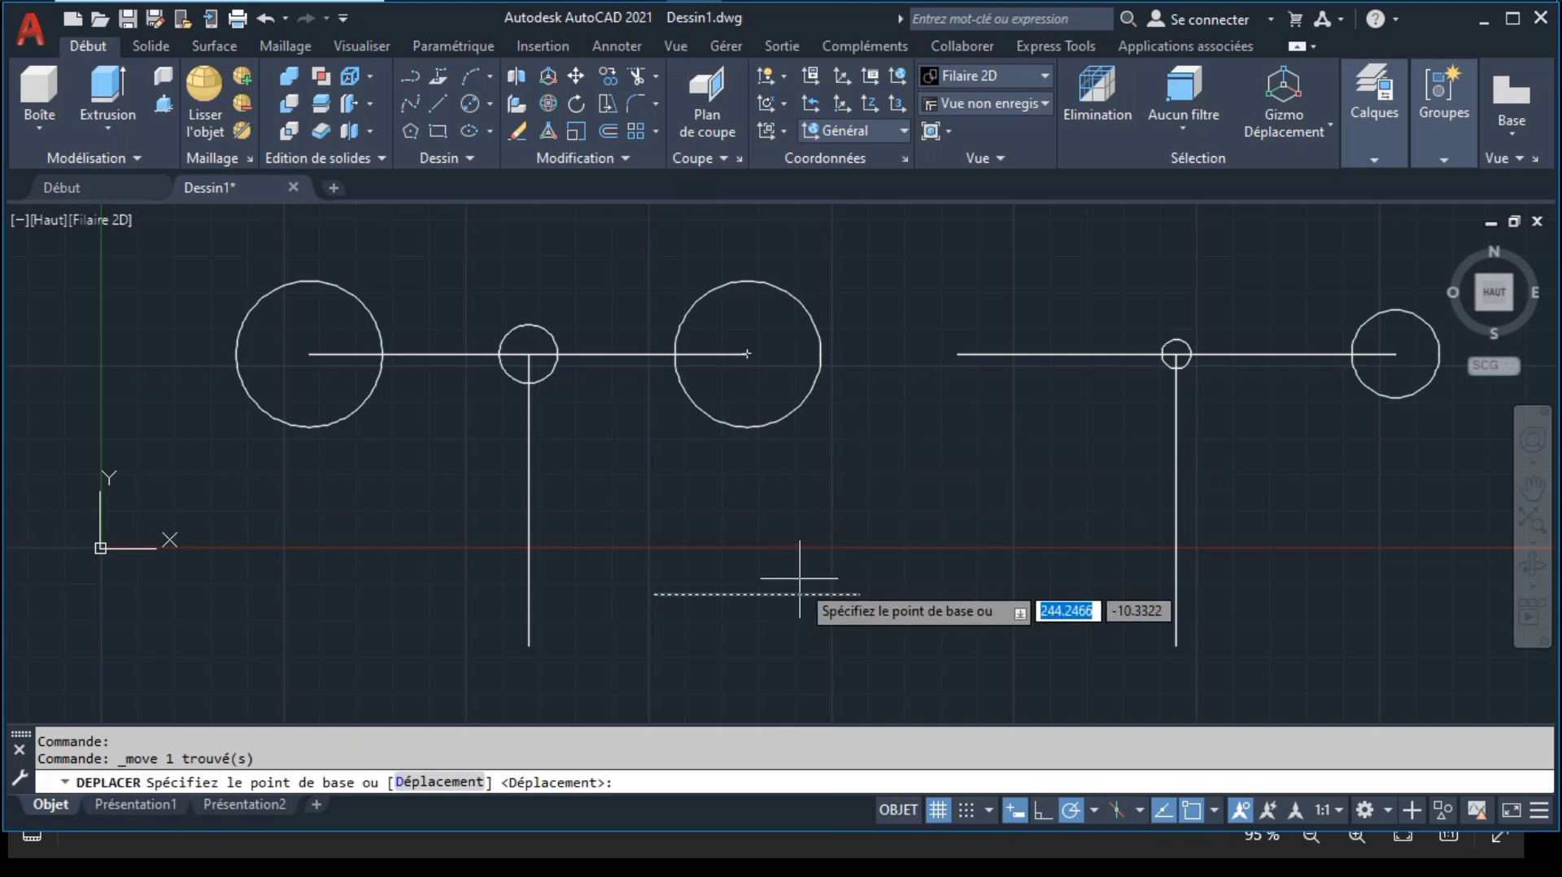
pyautogui.click(757, 595)
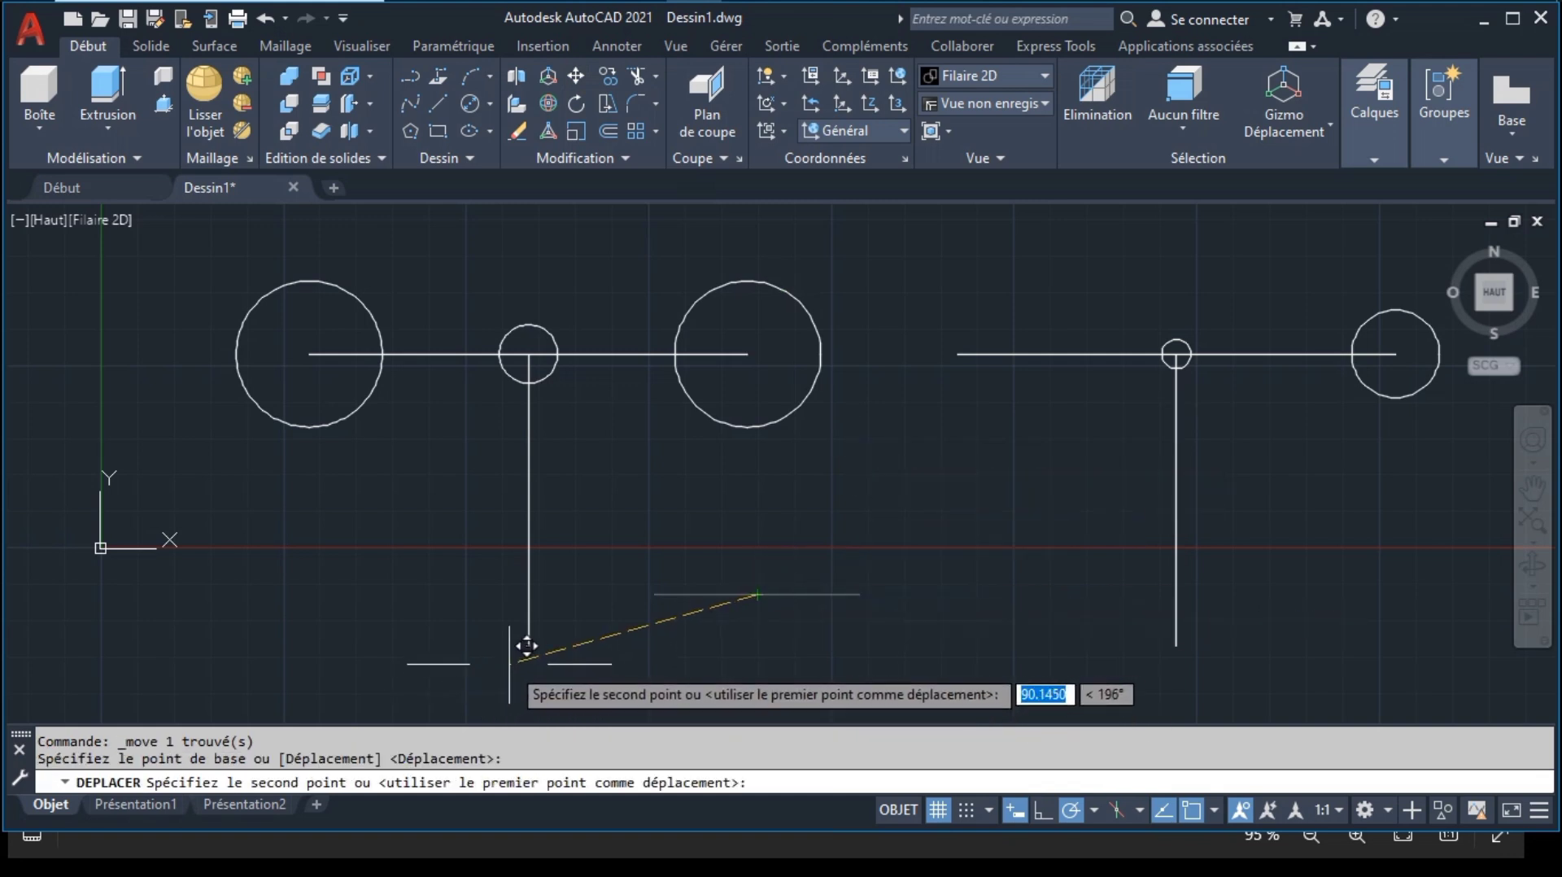
pyautogui.click(528, 649)
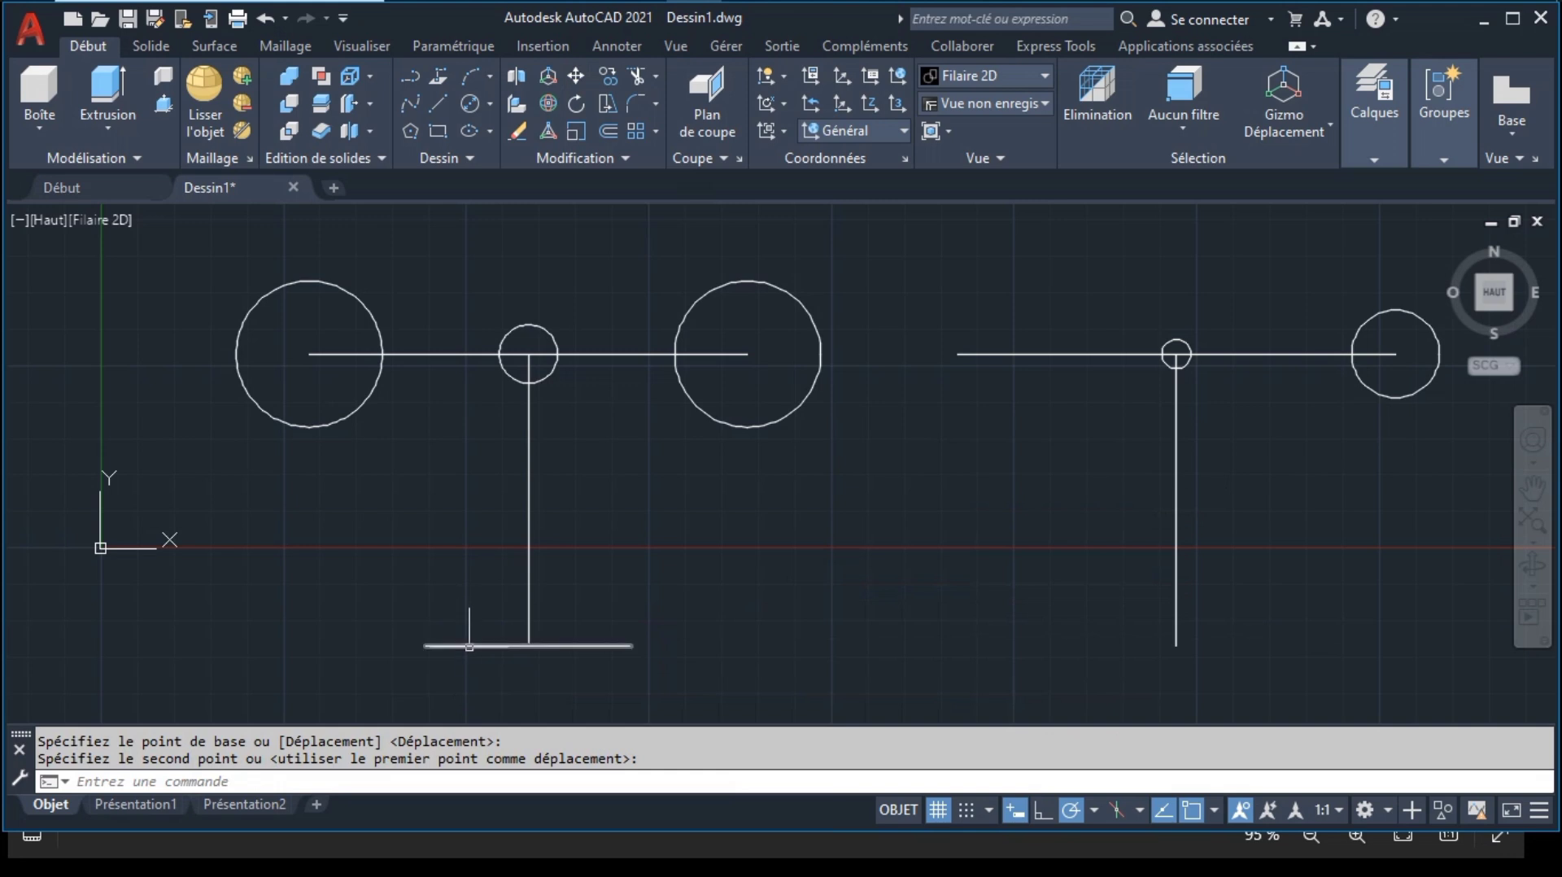
# Step: Check the lug position in 2024.png and move the 70-unit line 22.5 units upward along the original vertical line
pyautogui.click(470, 646)
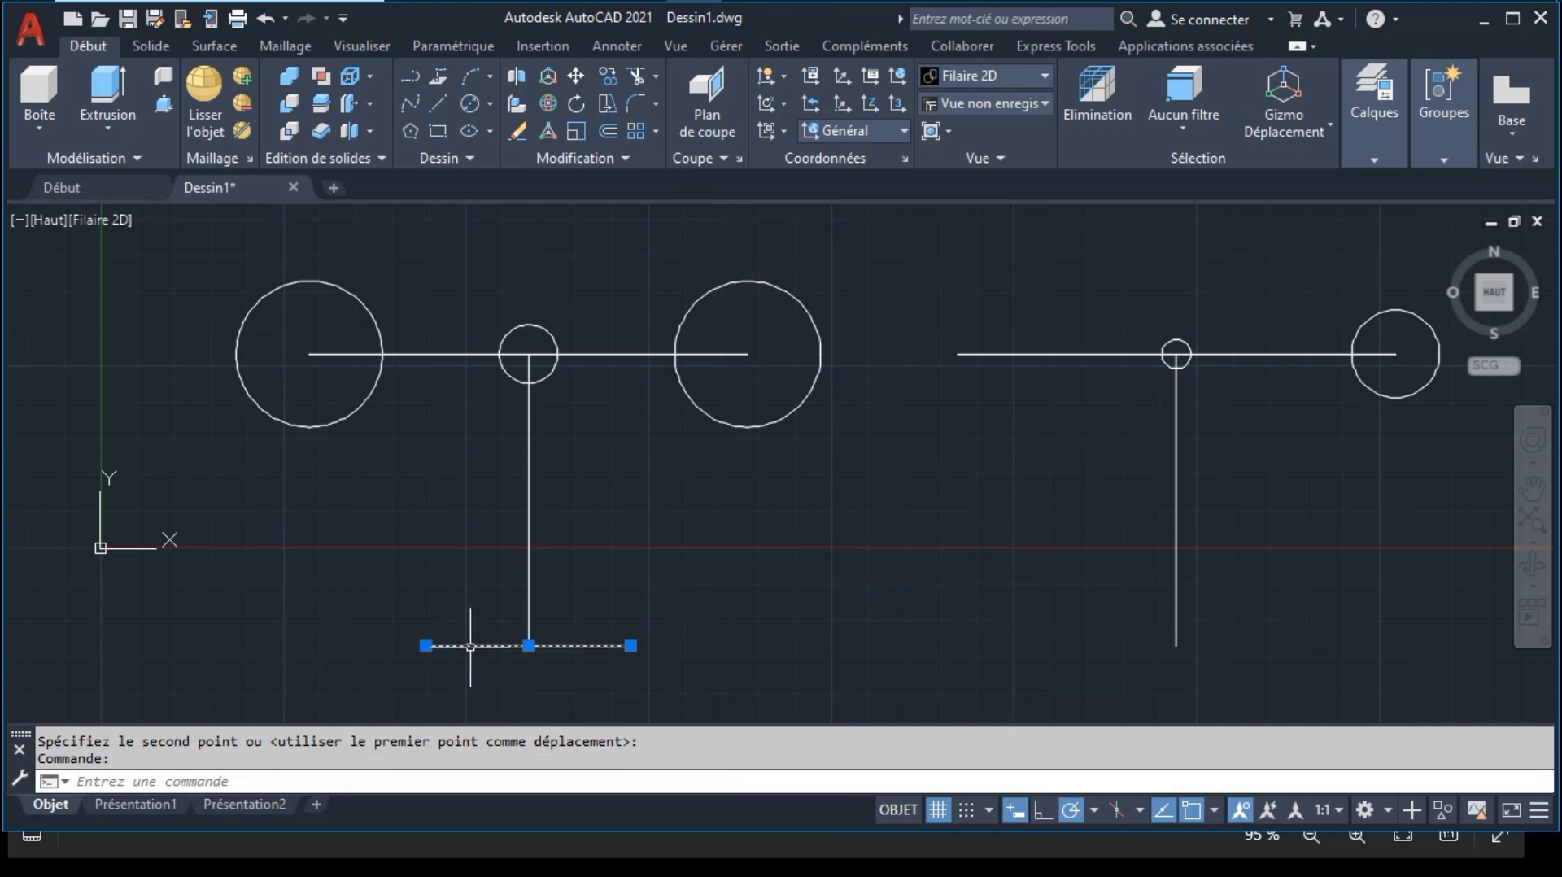
pyautogui.click(575, 77)
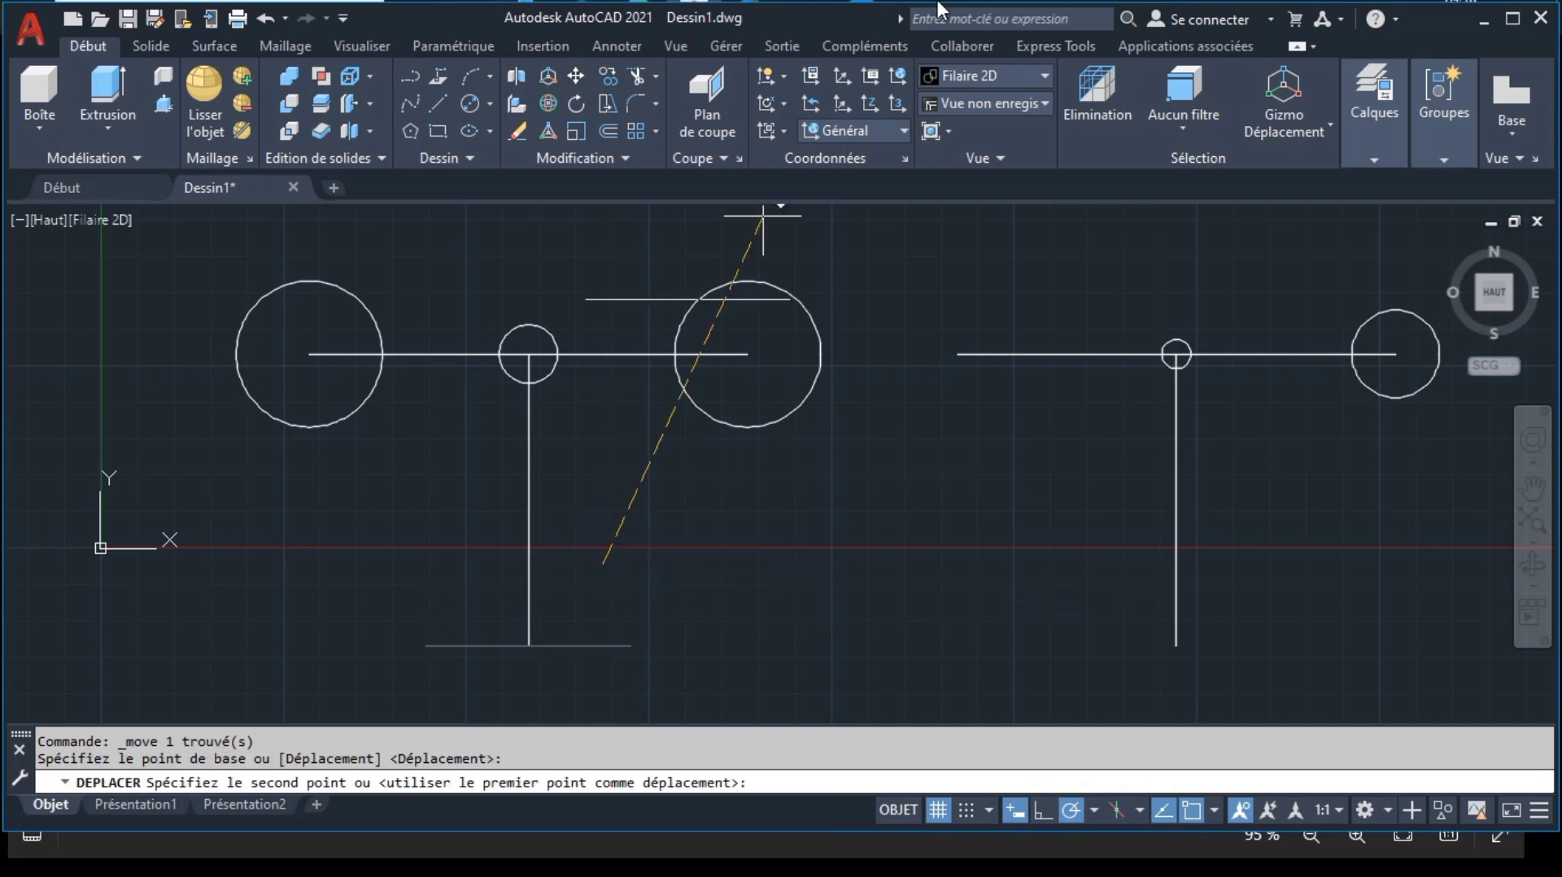
pyautogui.hotkey('alt', 'Tab')
pyautogui.moveTo(615, 467); pyautogui.dragTo(540, 203)
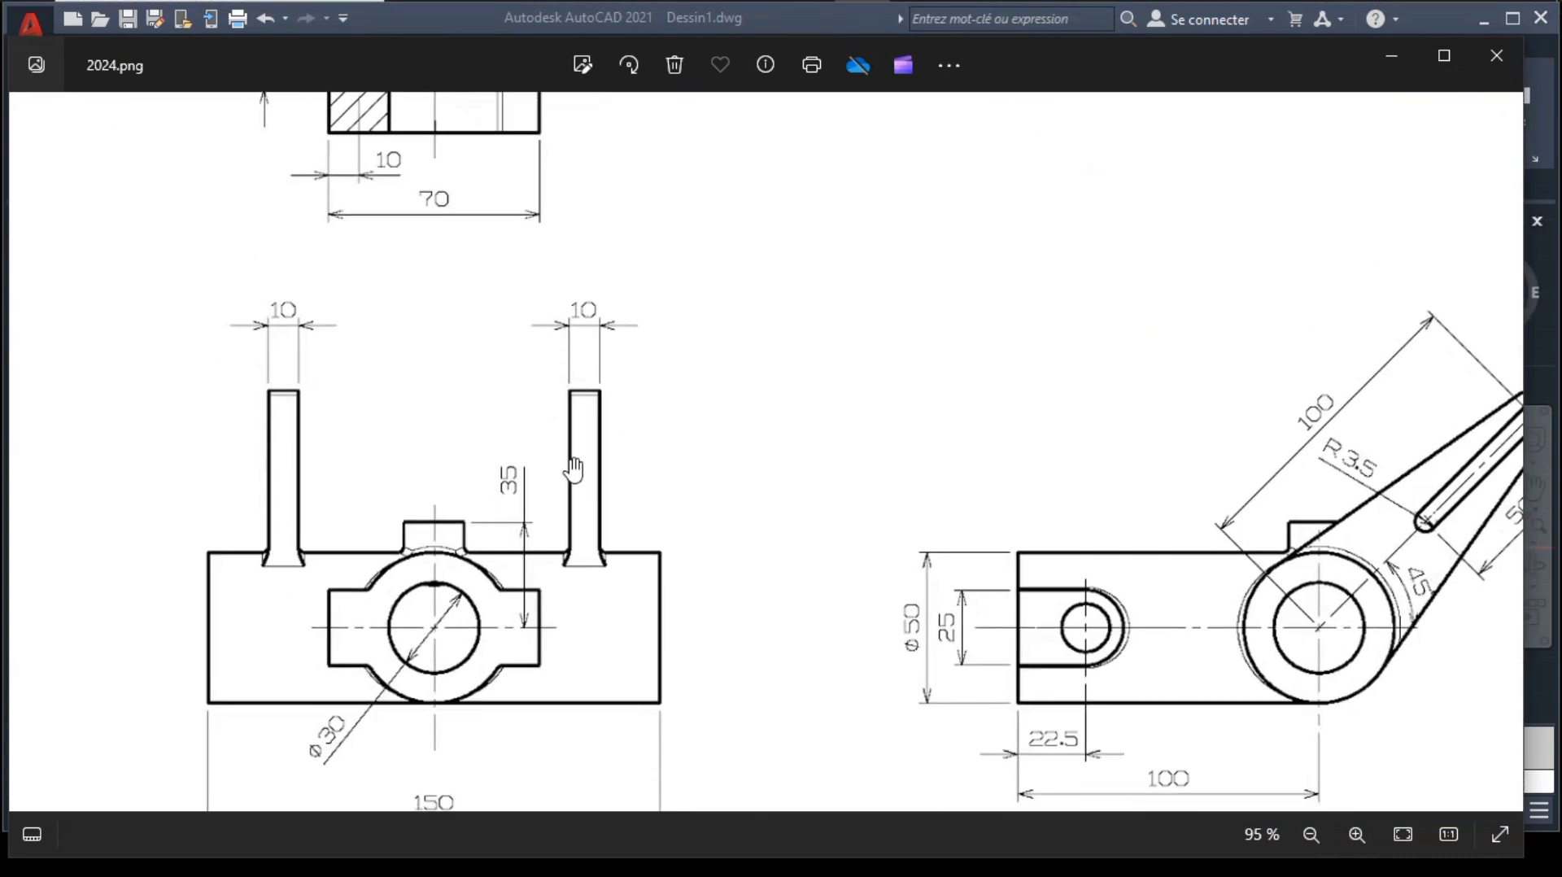
pyautogui.moveTo(578, 470); pyautogui.dragTo(583, 268)
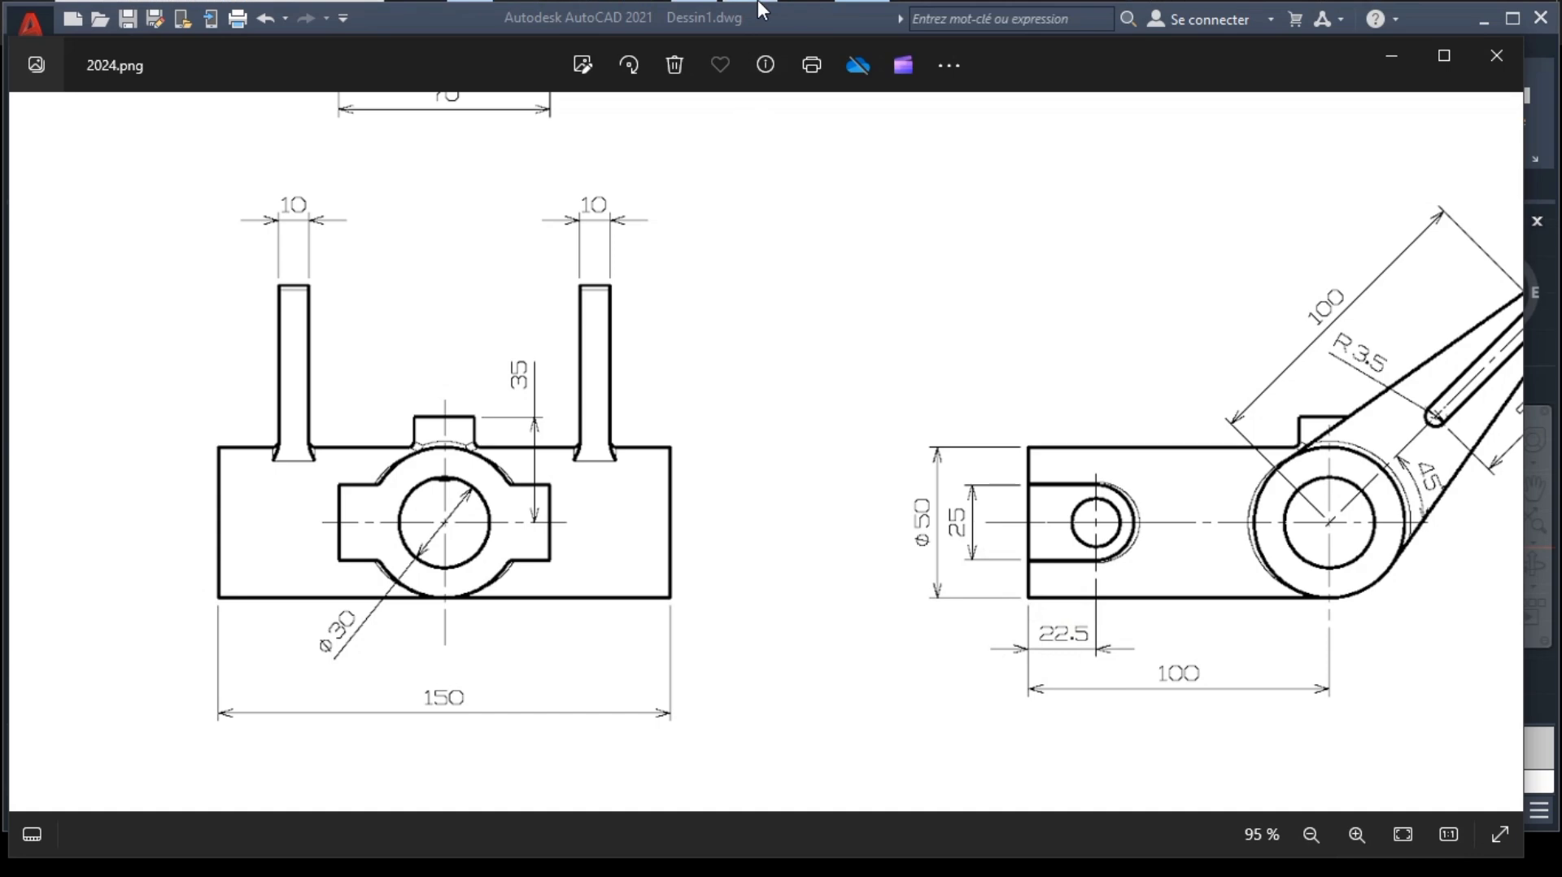
pyautogui.click(694, 22)
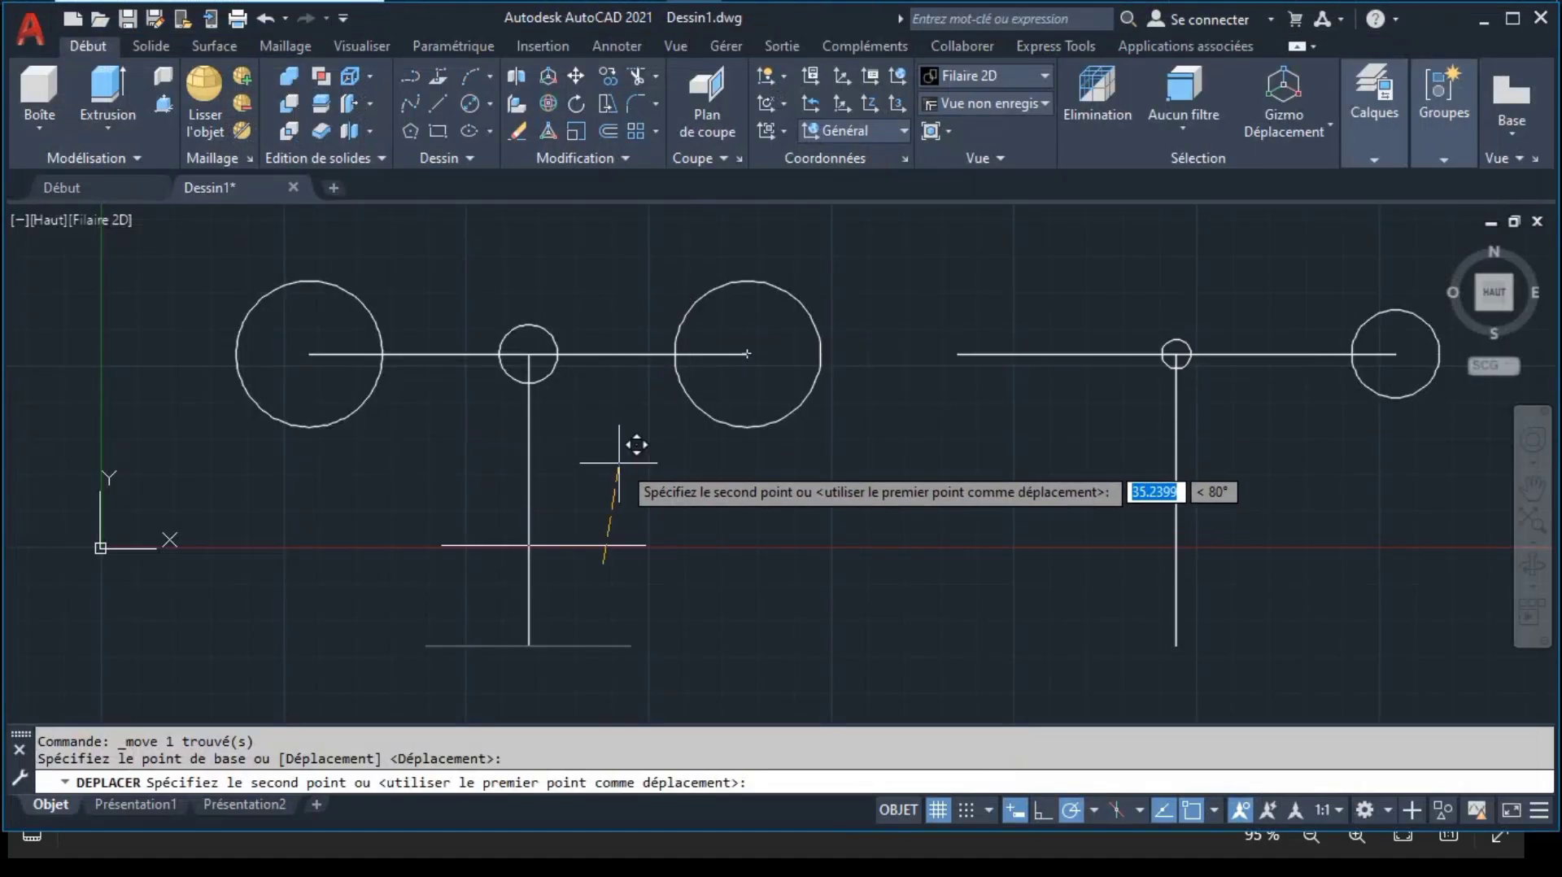
pyautogui.write('22')
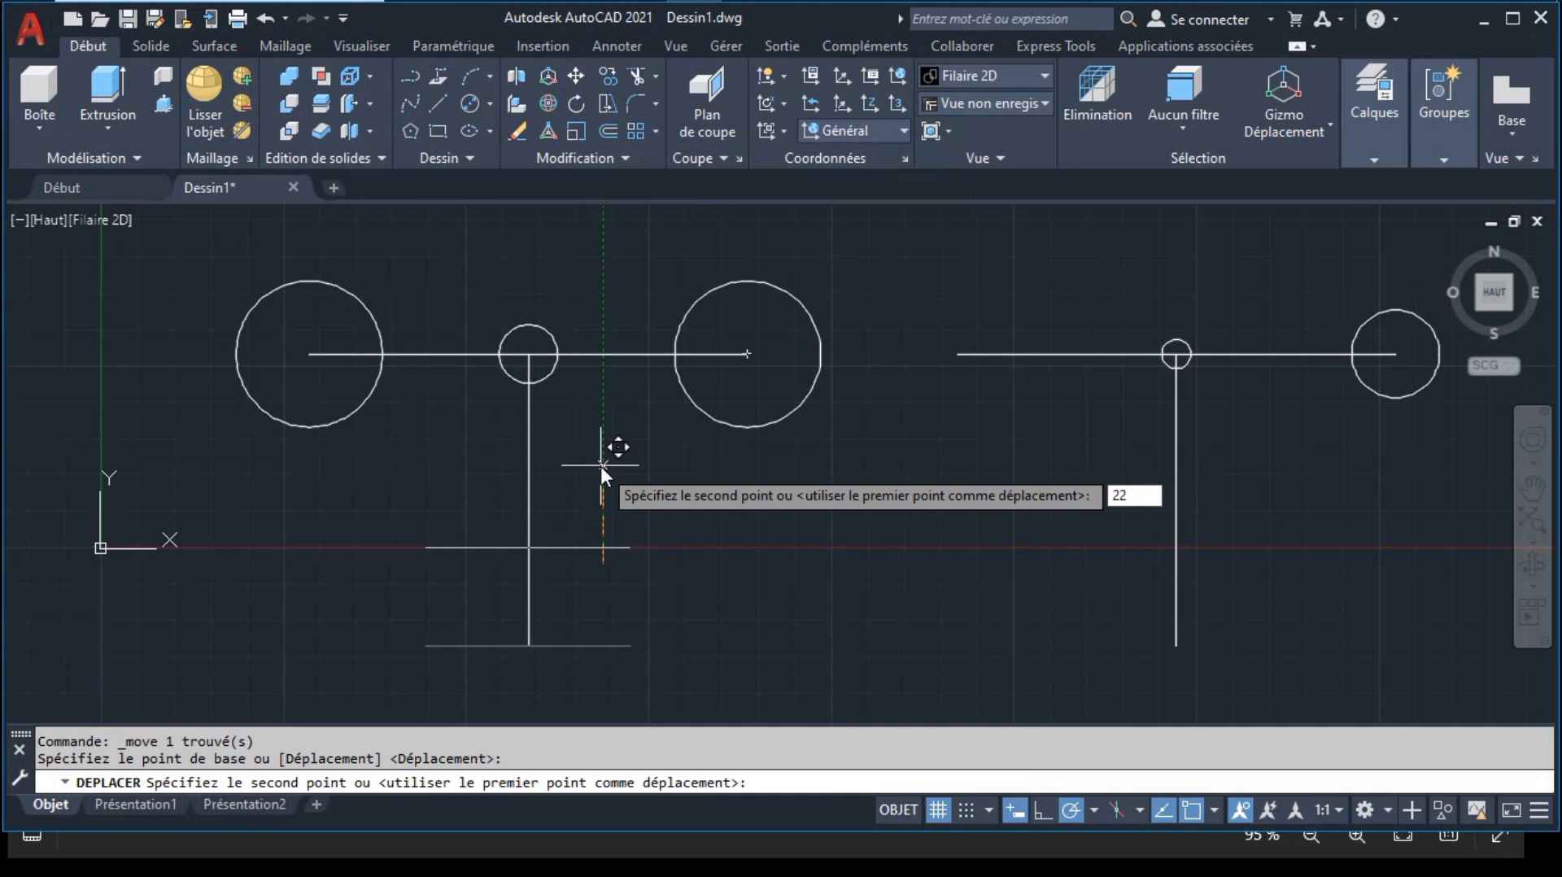
pyautogui.write('.5')
pyautogui.press('Return')
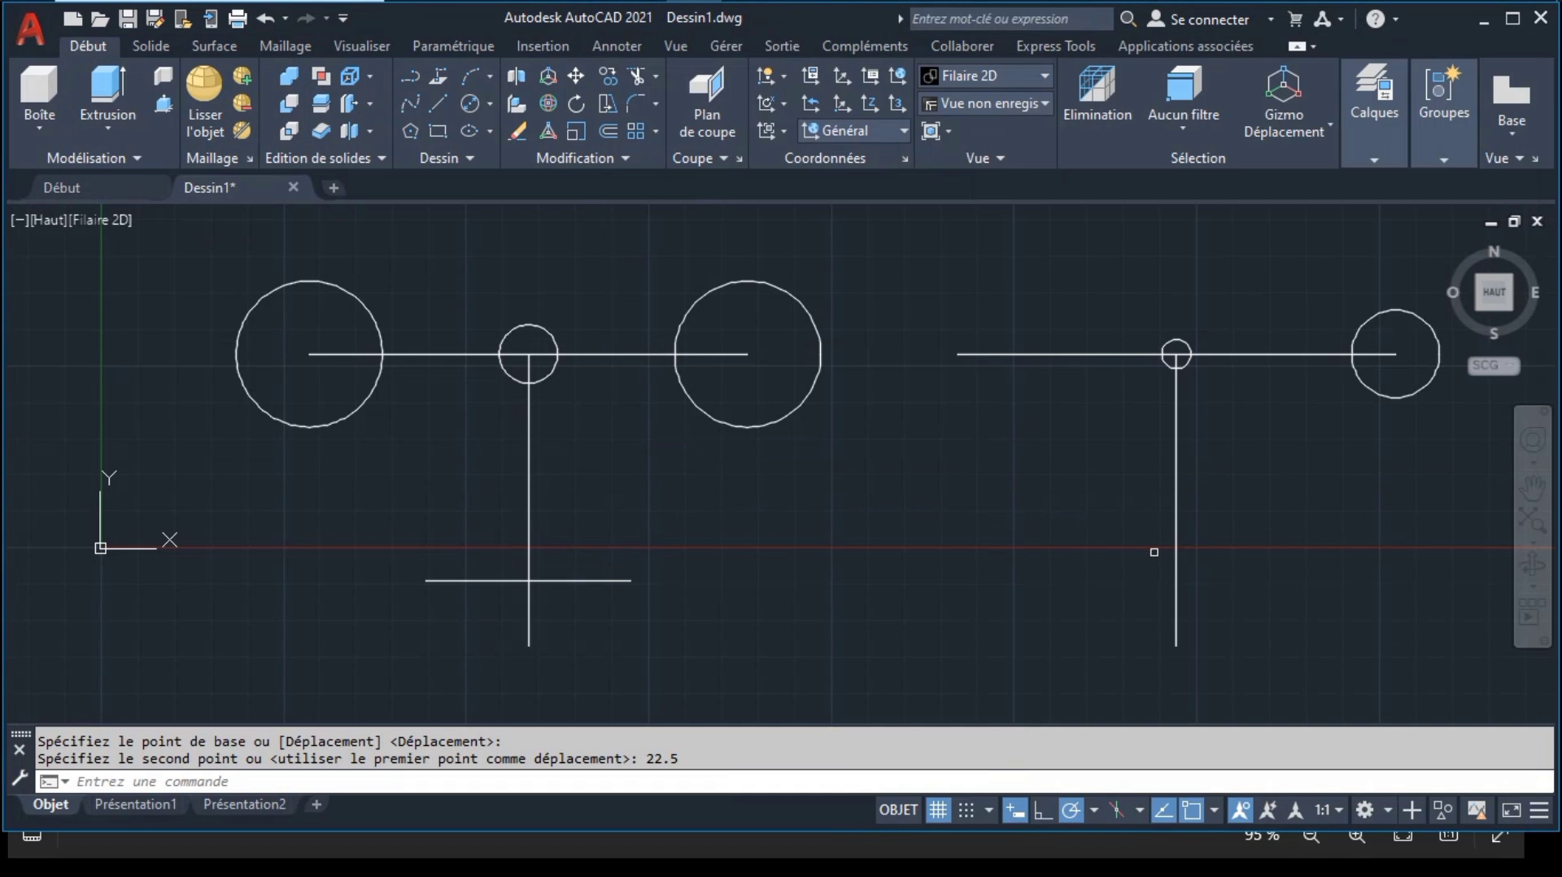
# Step: Move the complete copied profile, both lines and both circles, horizontally farther right to free space beside the original profile
pyautogui.click(1531, 488)
pyautogui.moveTo(979, 523)
pyautogui.mouseDown()
pyautogui.moveTo(694, 610)
pyautogui.moveTo(662, 596)
pyautogui.mouseUp()
pyautogui.press('Escape')
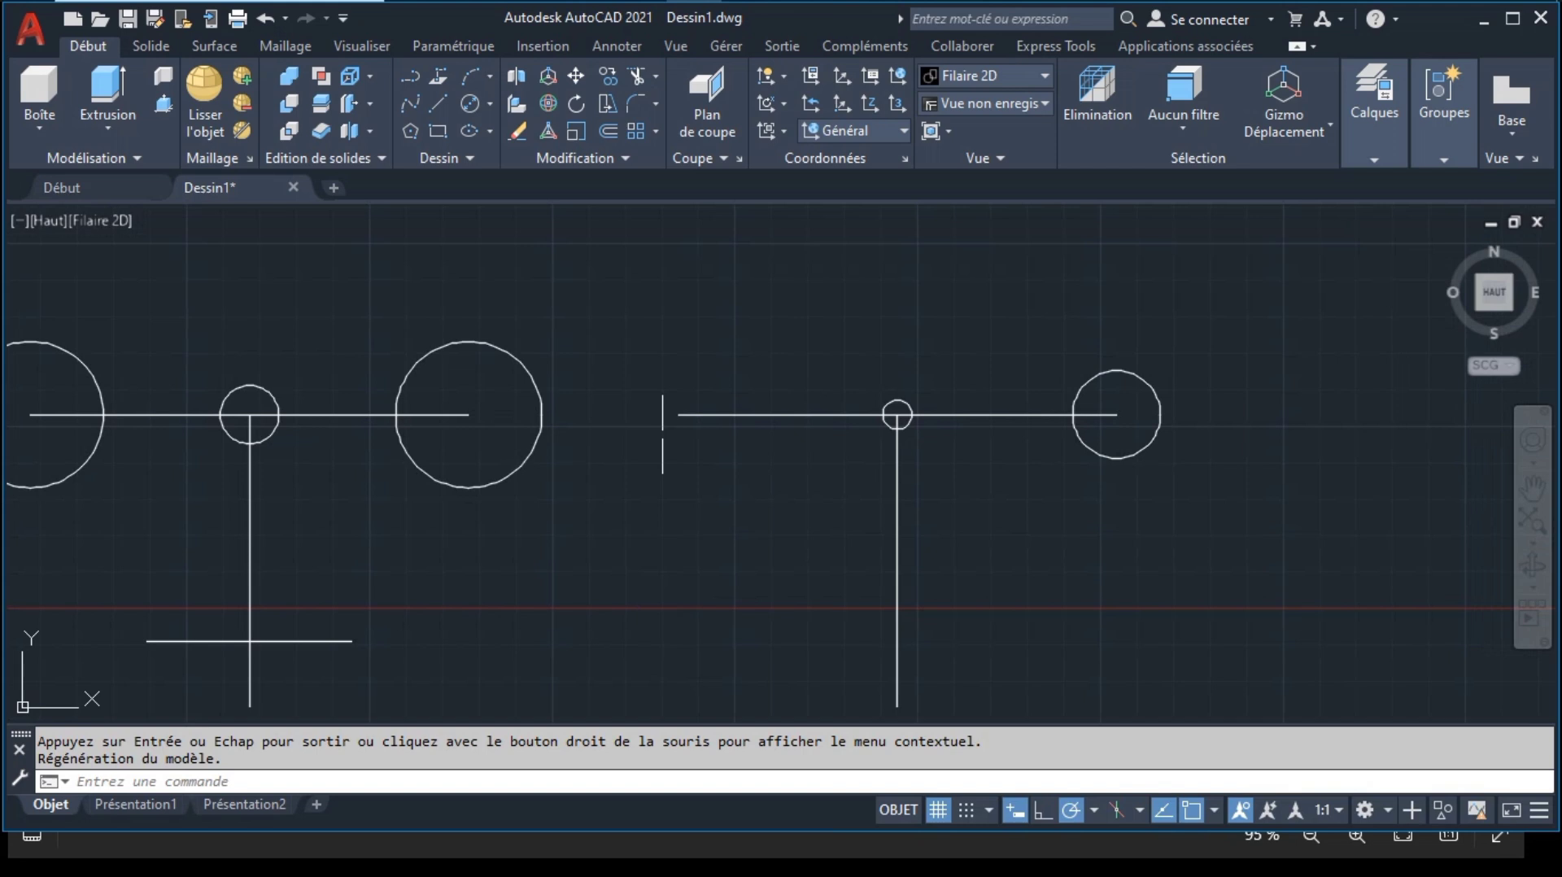
pyautogui.click(639, 315)
pyautogui.click(1193, 705)
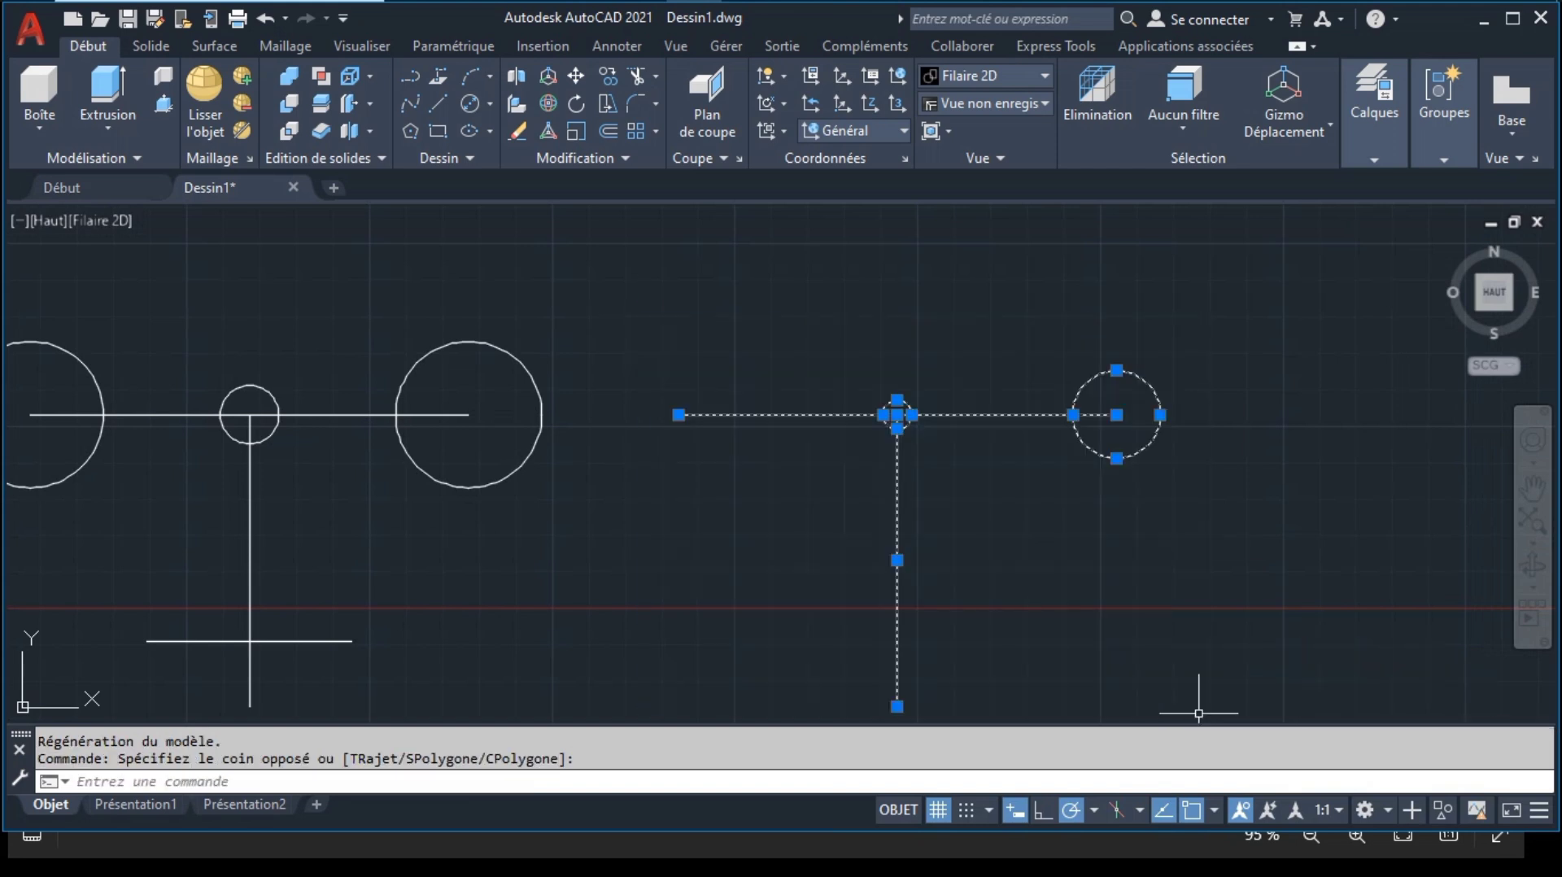
pyautogui.click(577, 77)
pyautogui.click(781, 352)
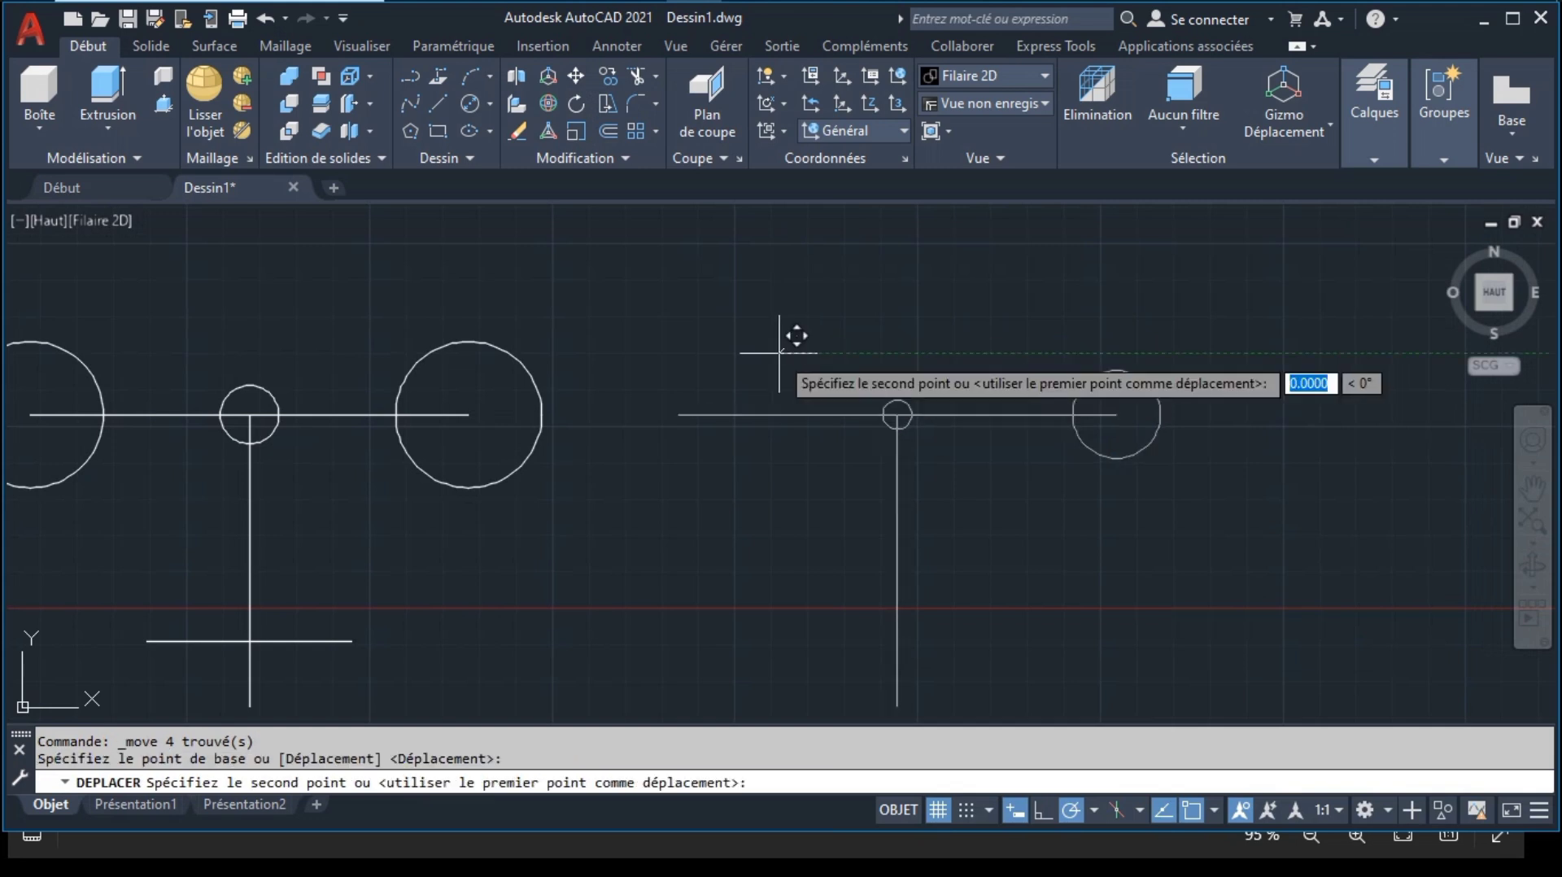
pyautogui.click(1152, 352)
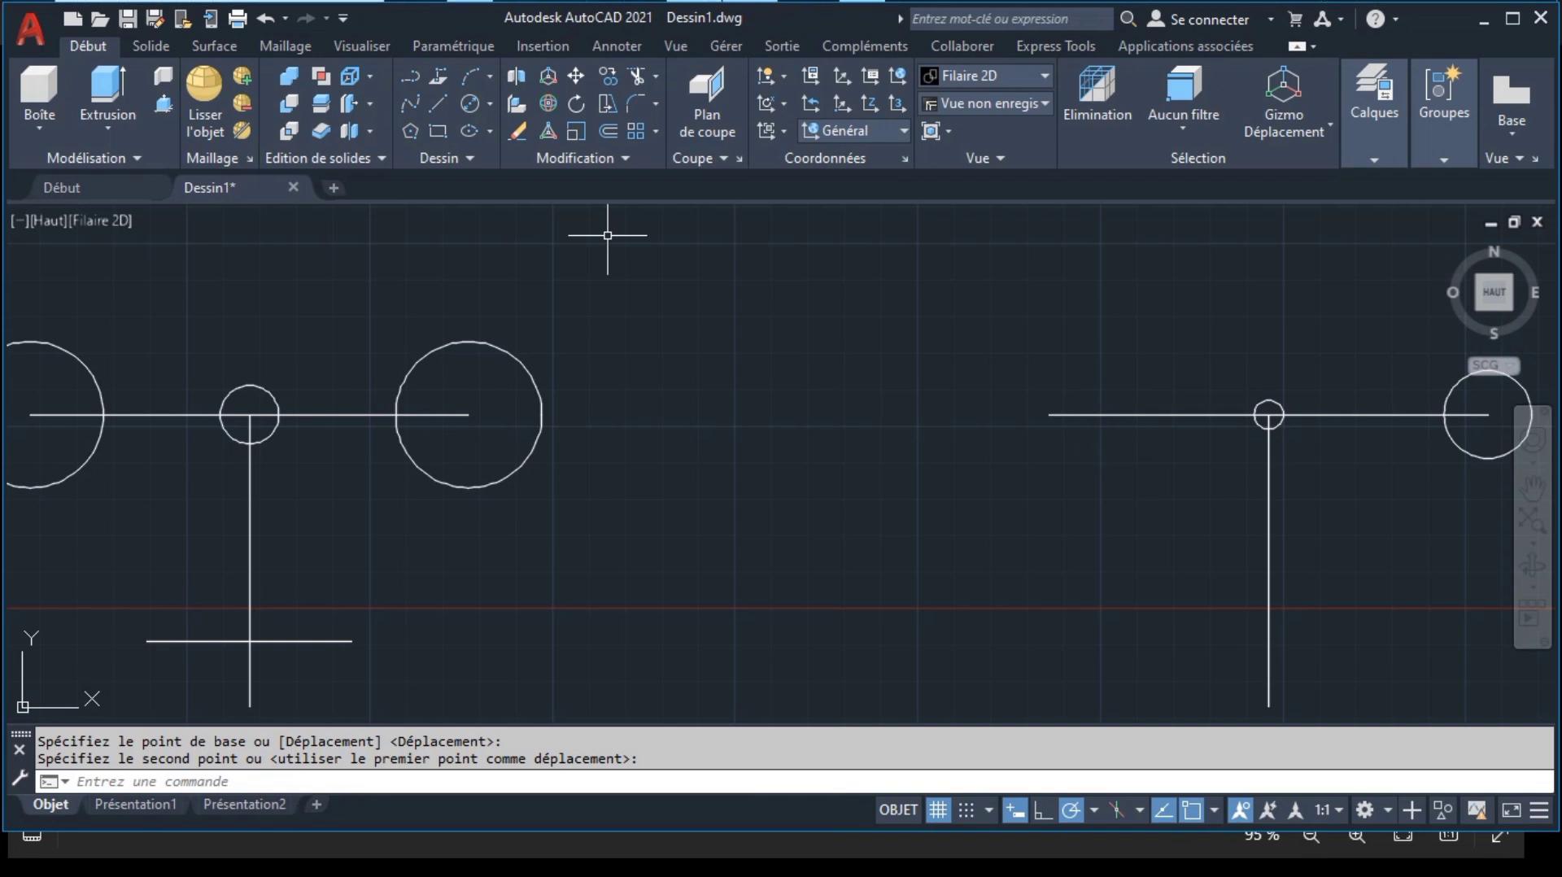
# Step: Check the inclined arm's dimensions in 2024.png and draw a 100-unit horizontal line rightward from the centre of the right-hand diameter 50 circle
pyautogui.hotkey('alt', 'Tab')
pyautogui.moveTo(900, 345); pyautogui.dragTo(675, 337)
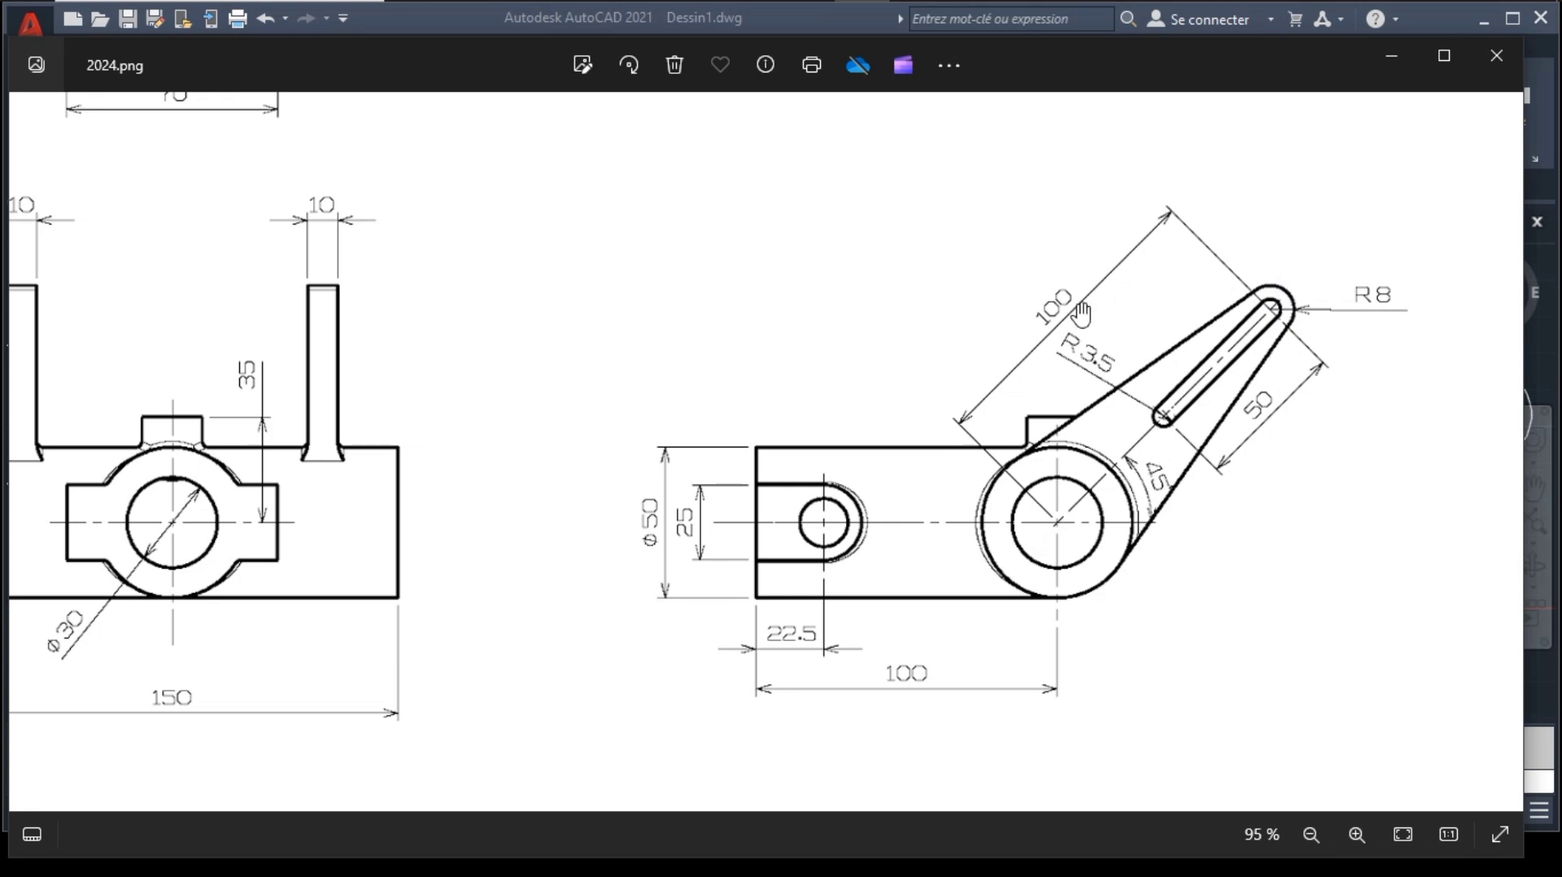
pyautogui.click(701, 9)
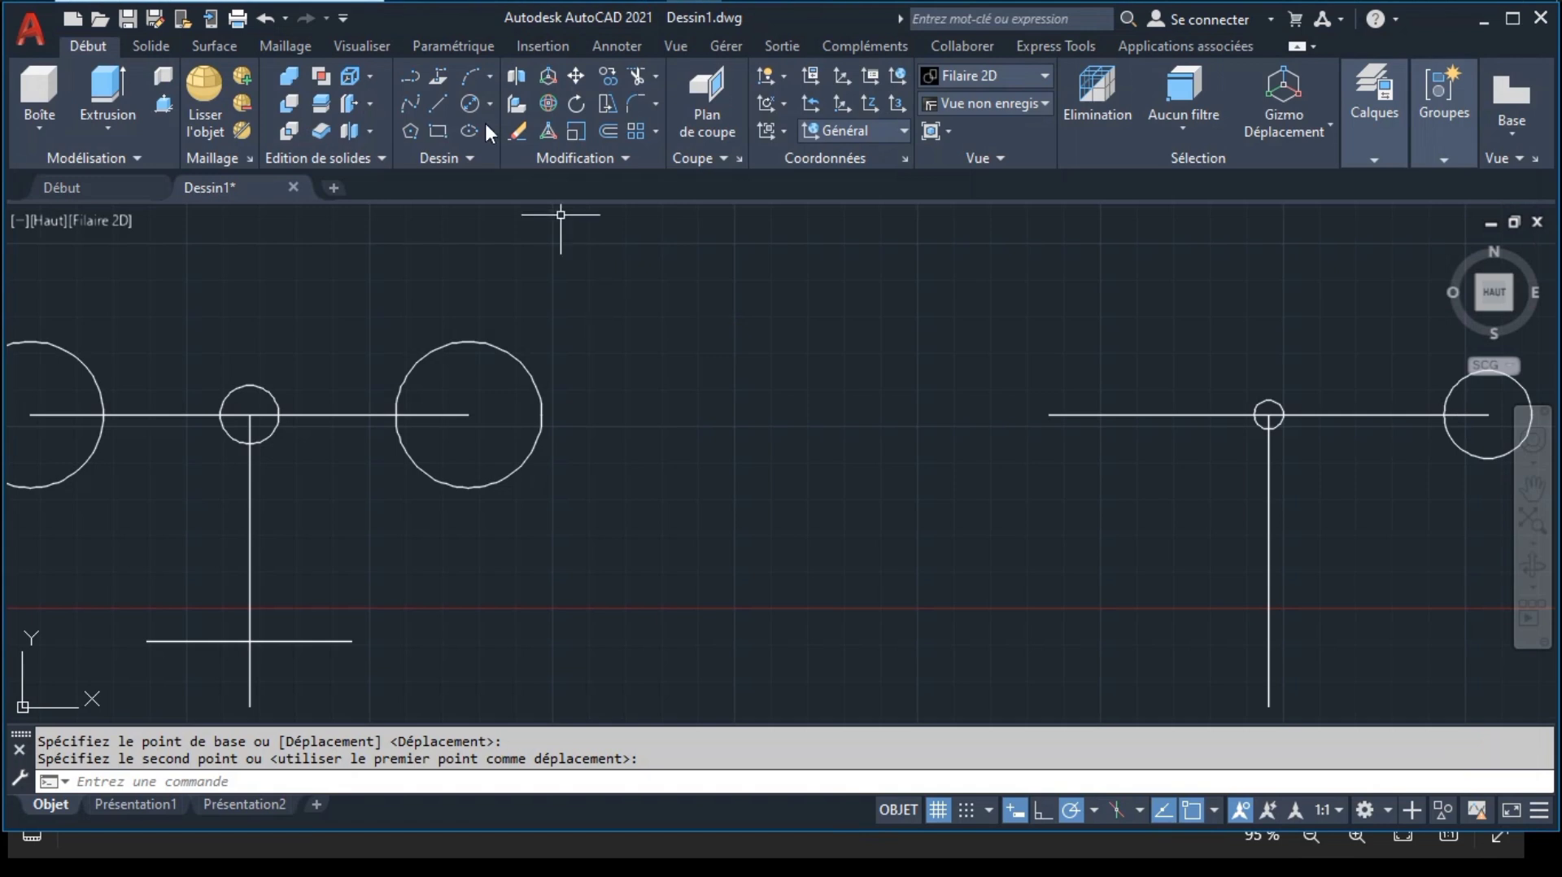
pyautogui.click(437, 103)
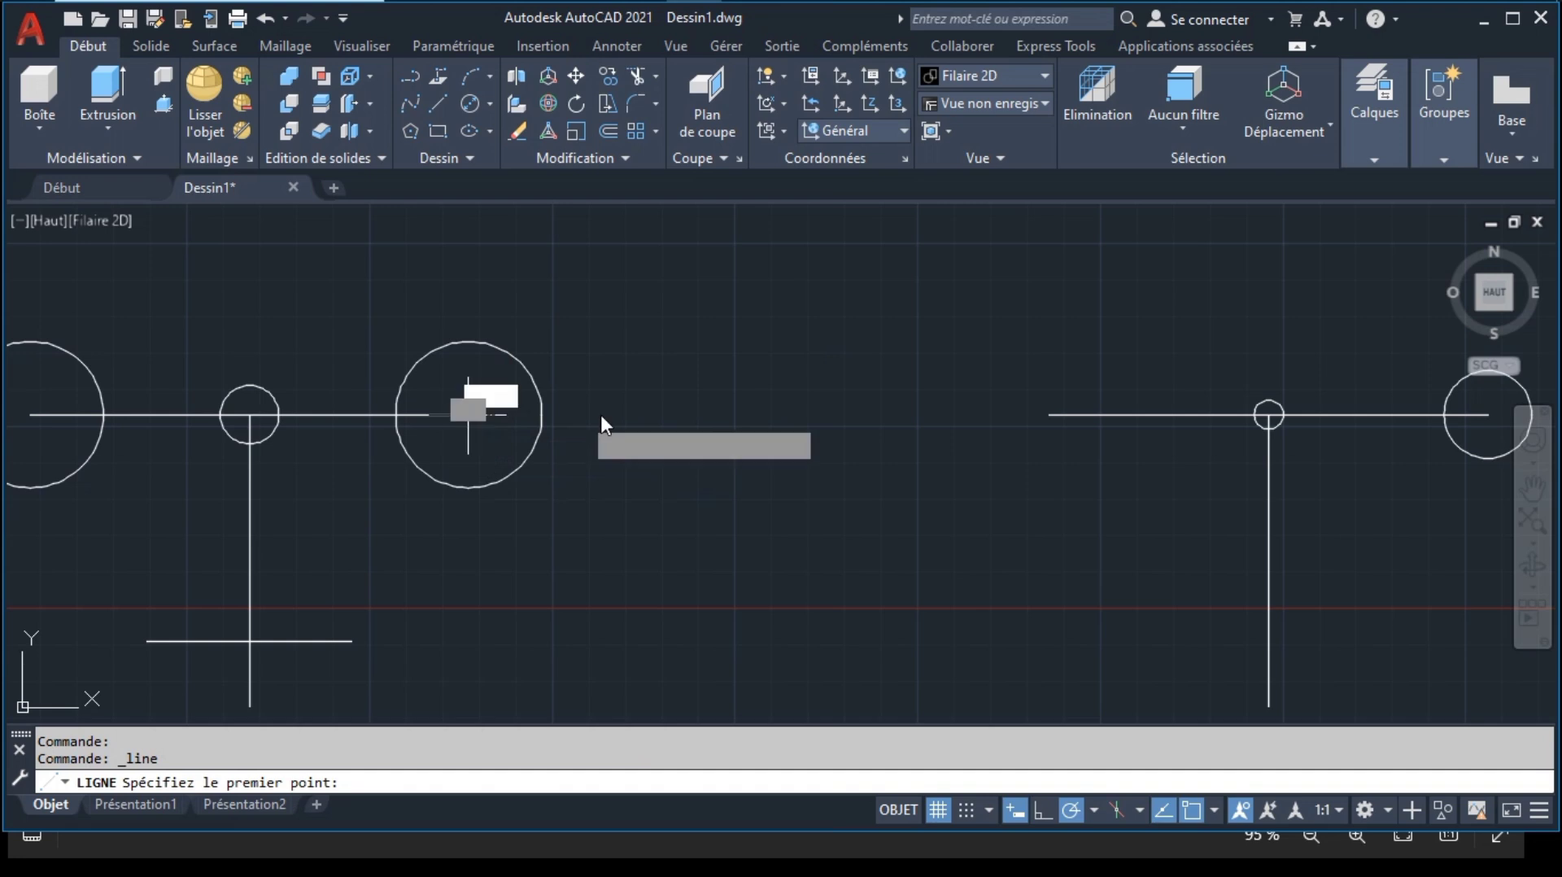
pyautogui.click(469, 415)
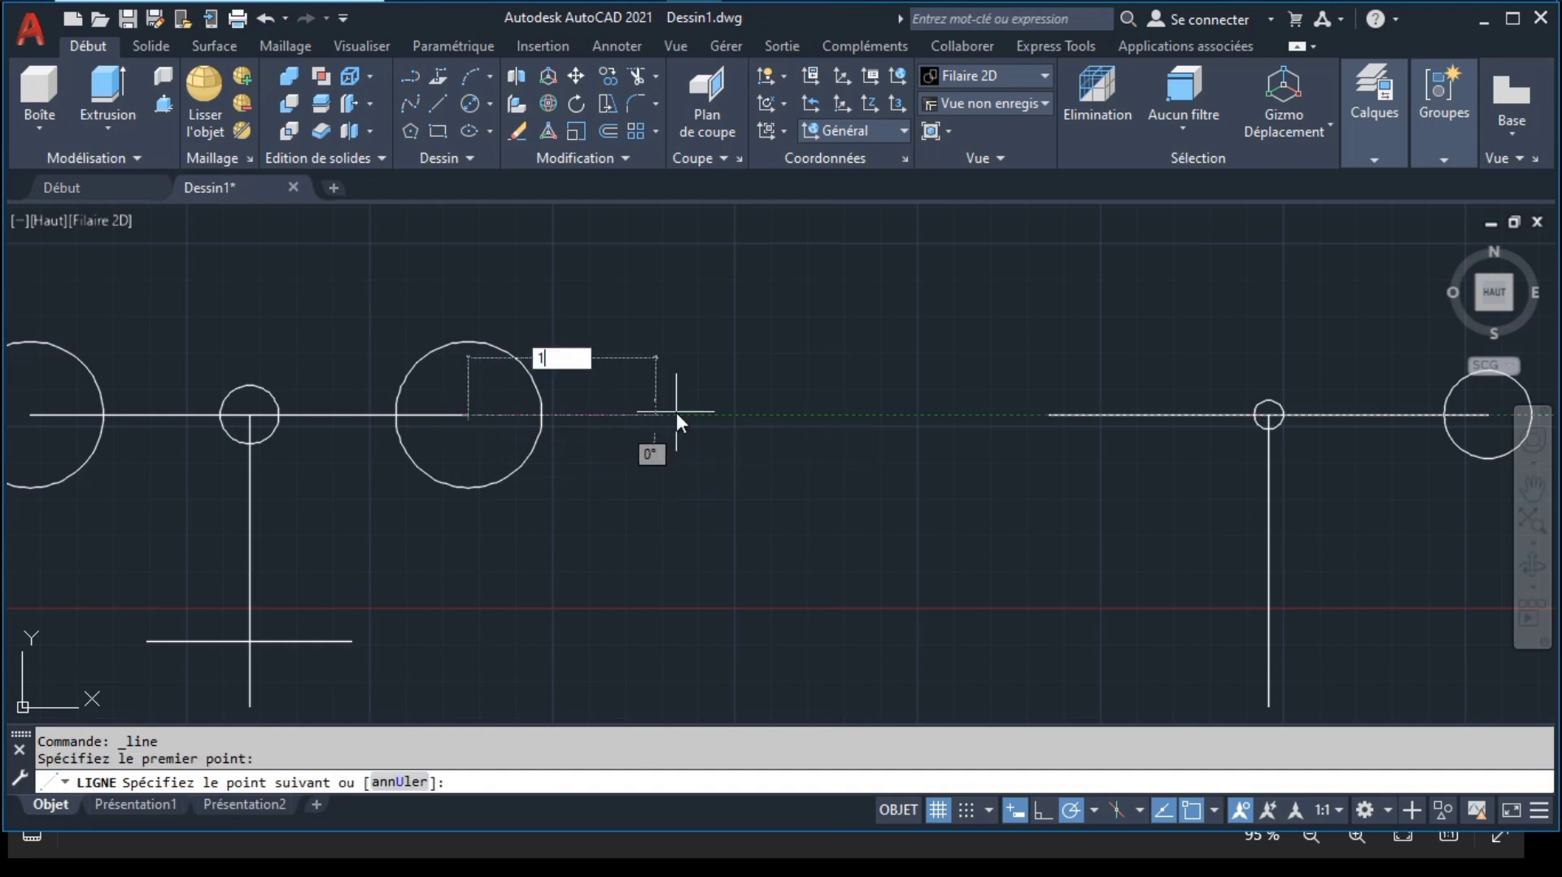
pyautogui.write('00')
pyautogui.press('BackSpace')
pyautogui.press('BackSpace')
pyautogui.write('100')
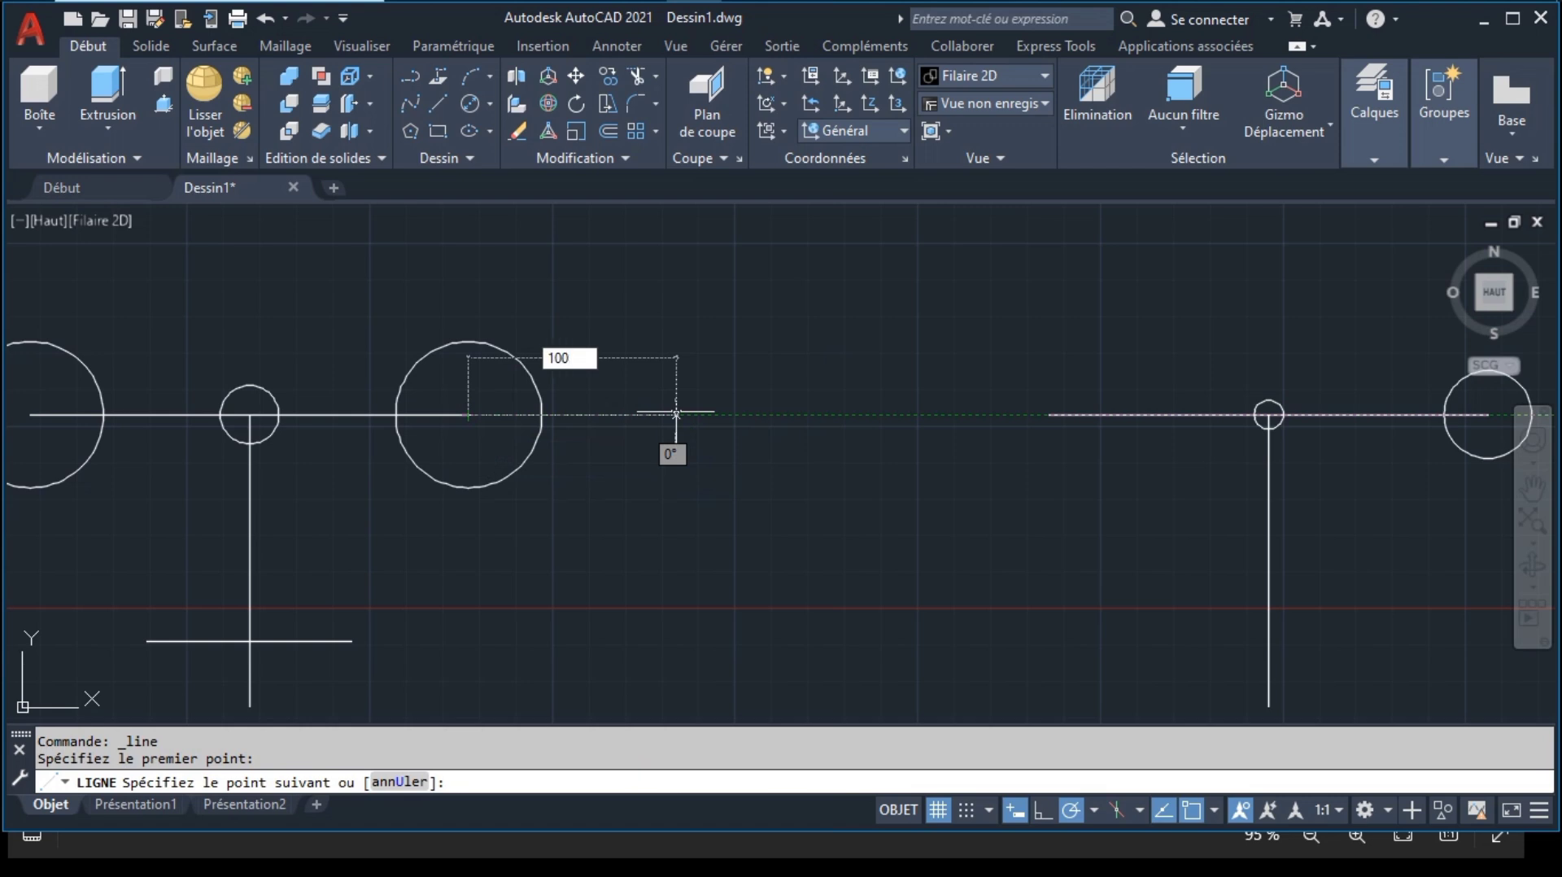
pyautogui.press('Return')
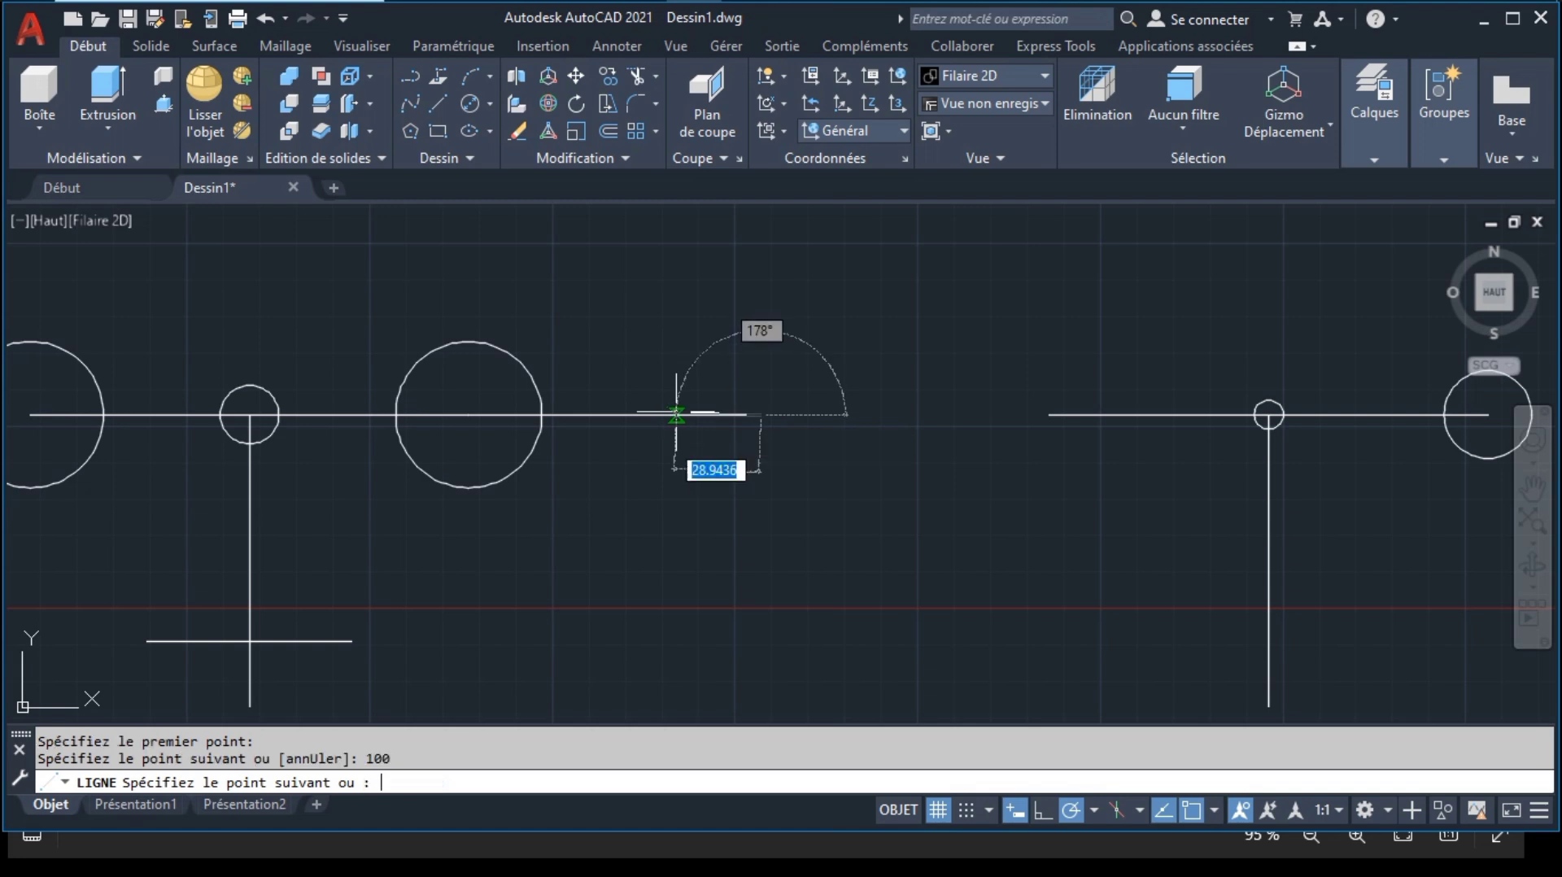
pyautogui.press('Return')
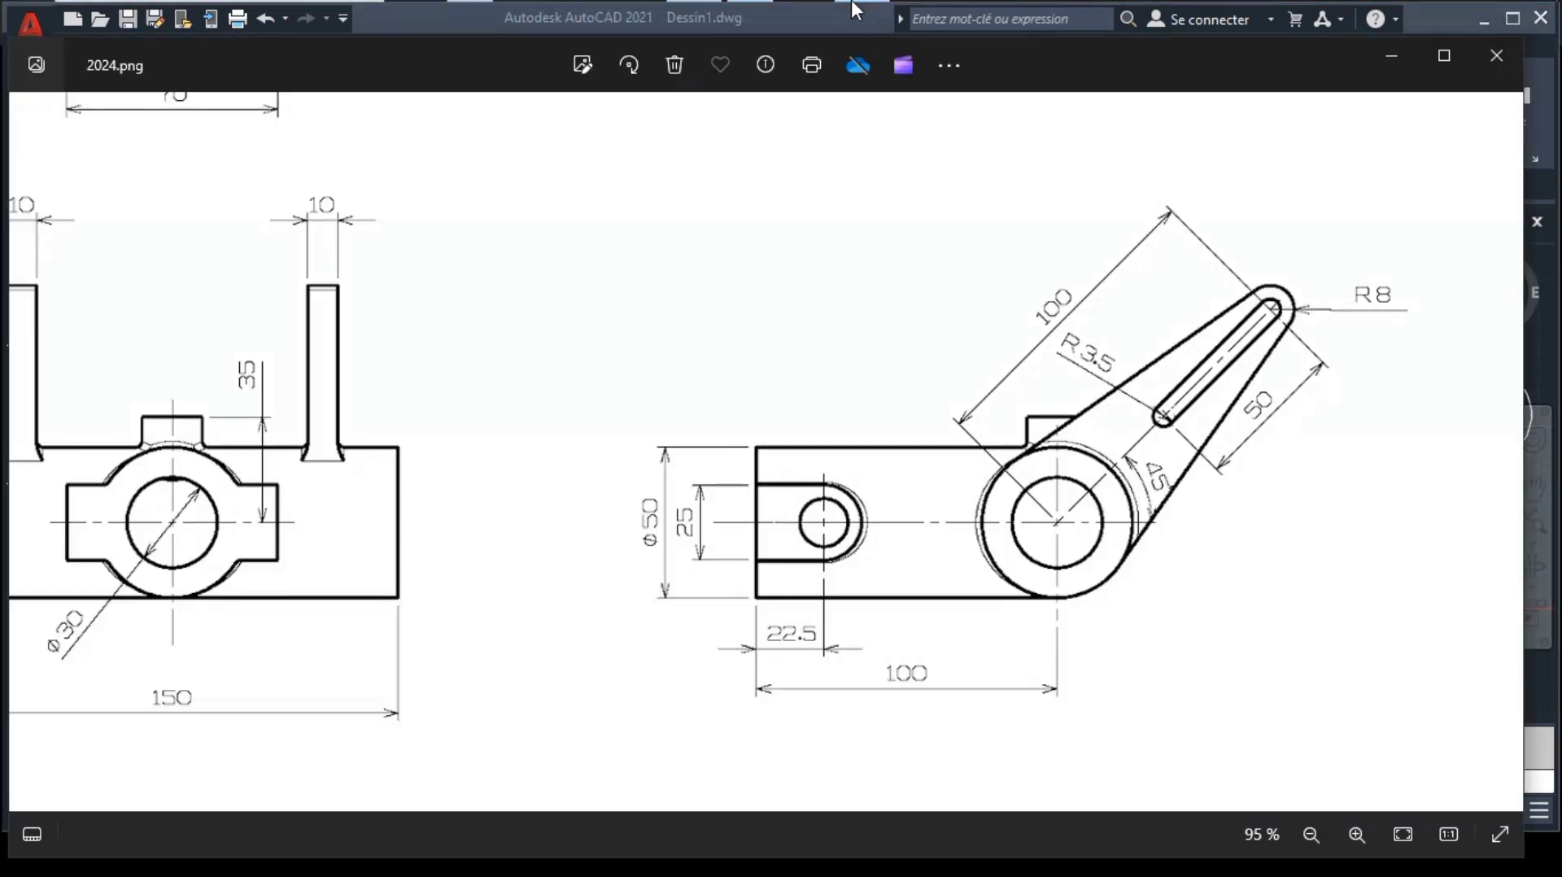
# Step: Consult the arm's slot dimensions in 2024.png and draw a diameter 7 circle at the midpoint of the 100-unit line
pyautogui.hotkey('alt', 'Tab')
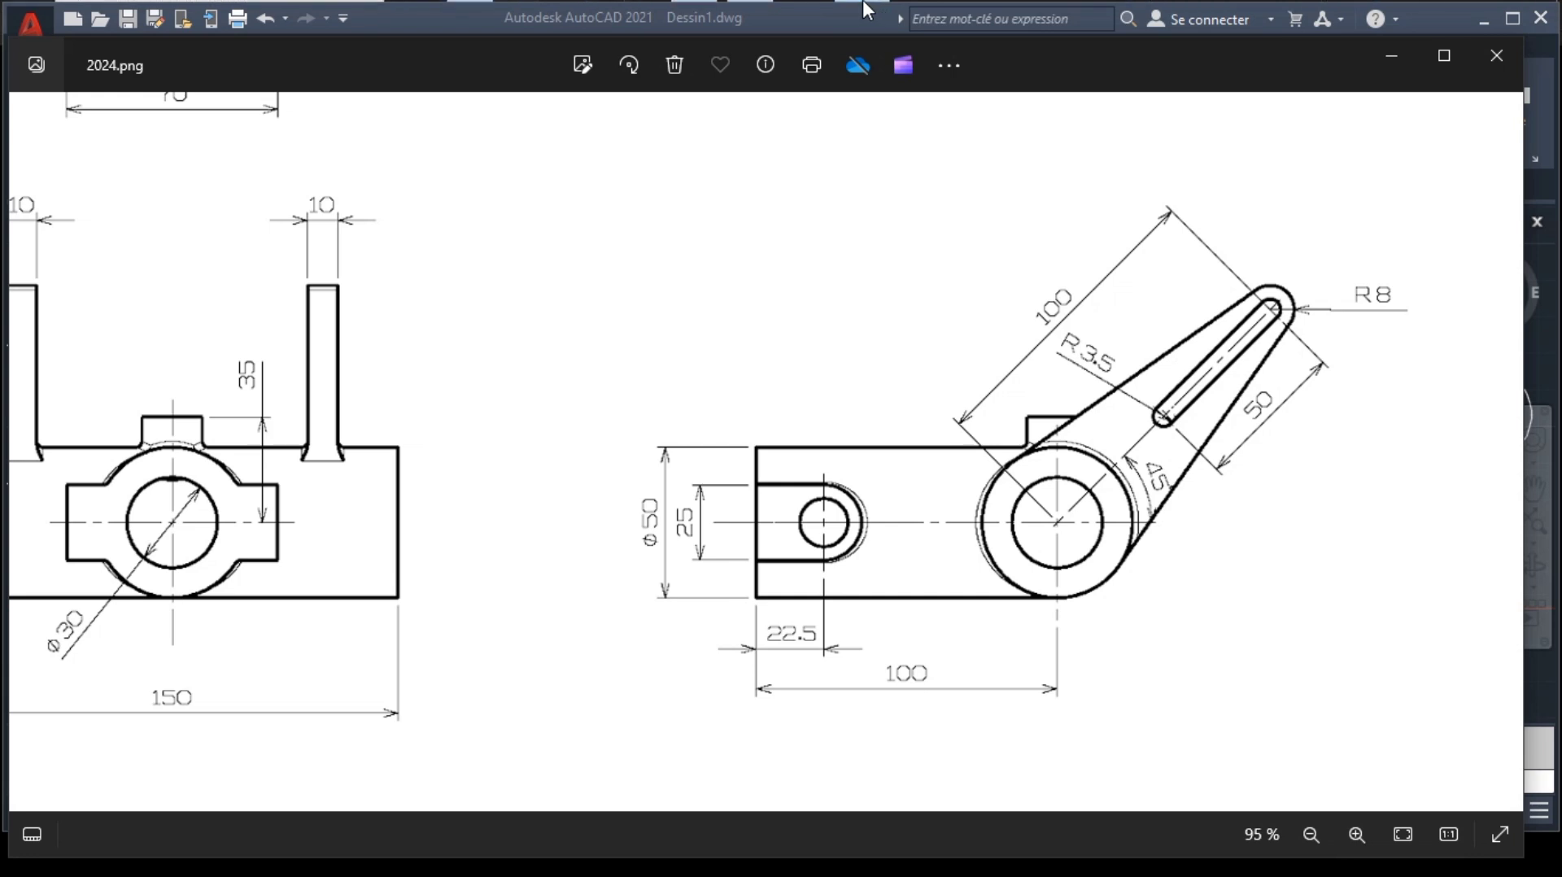
pyautogui.click(704, 12)
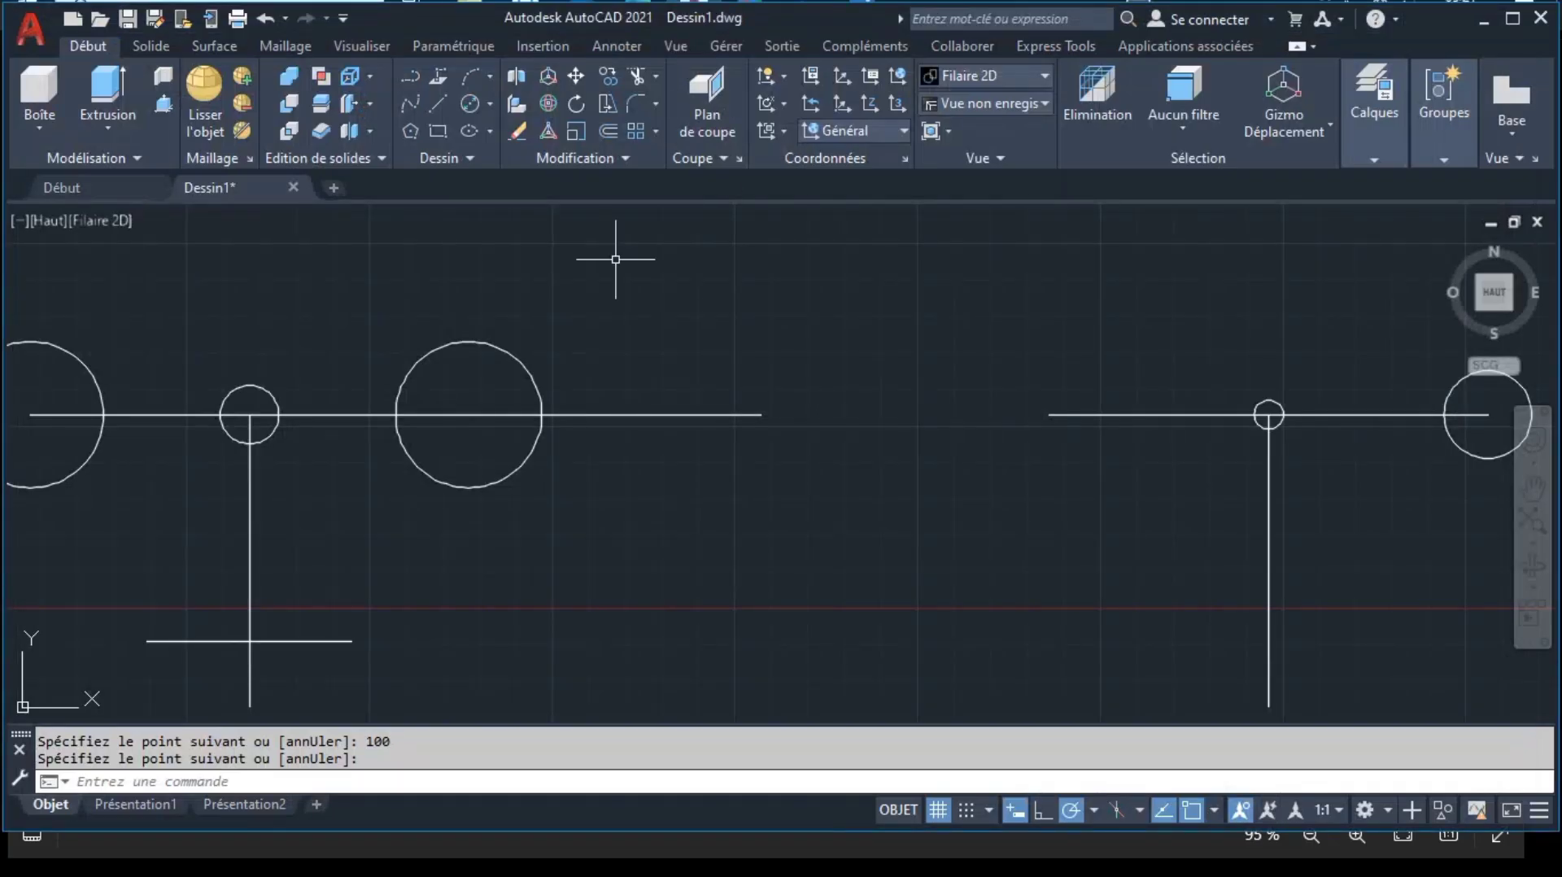
pyautogui.click(470, 103)
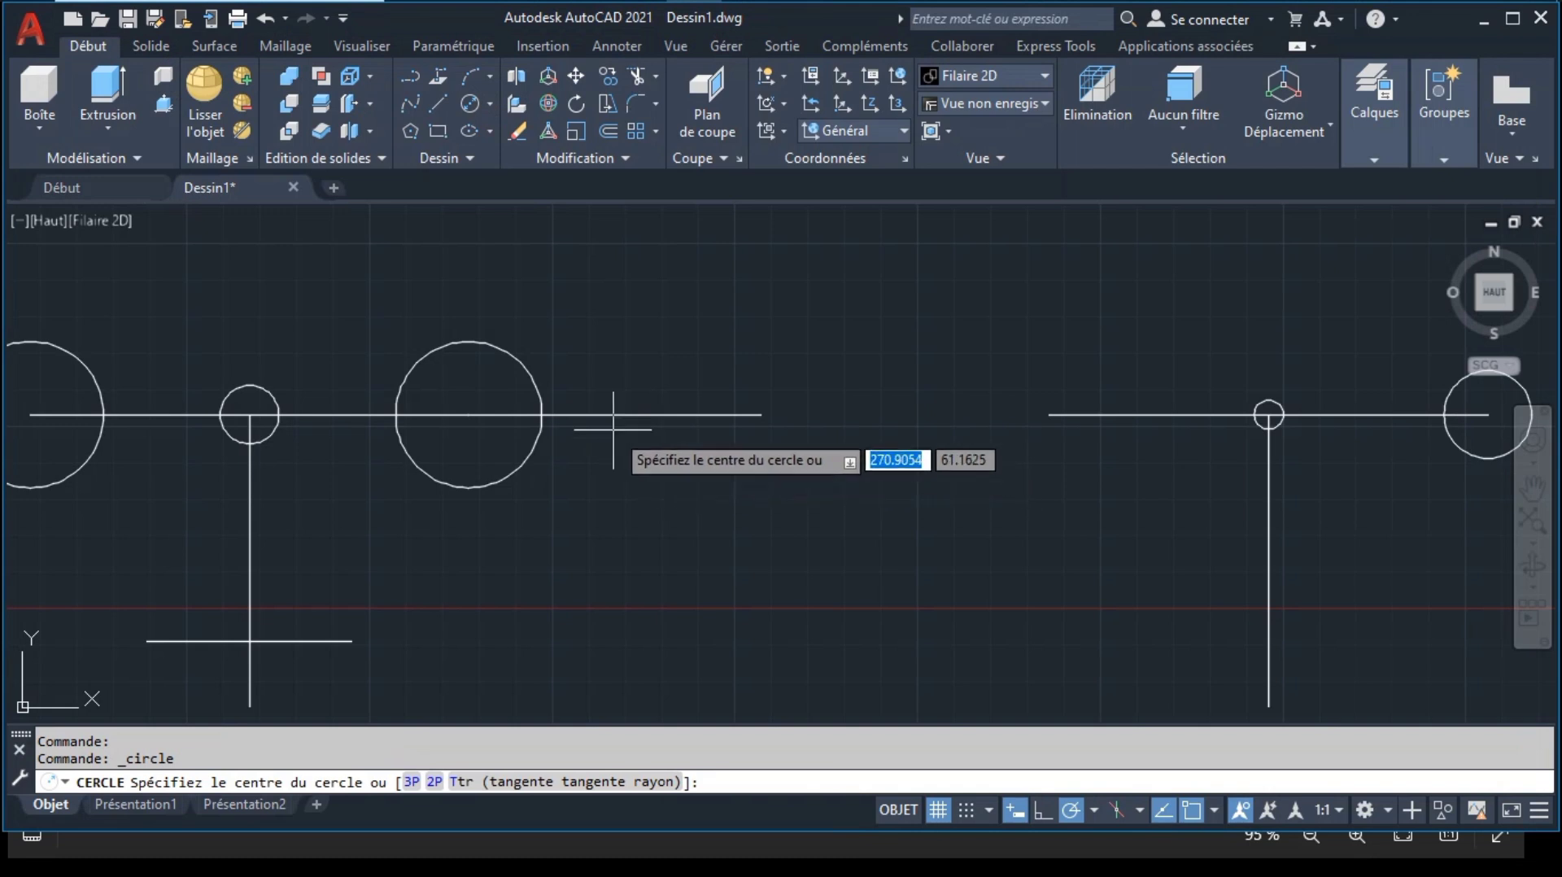
pyautogui.click(615, 414)
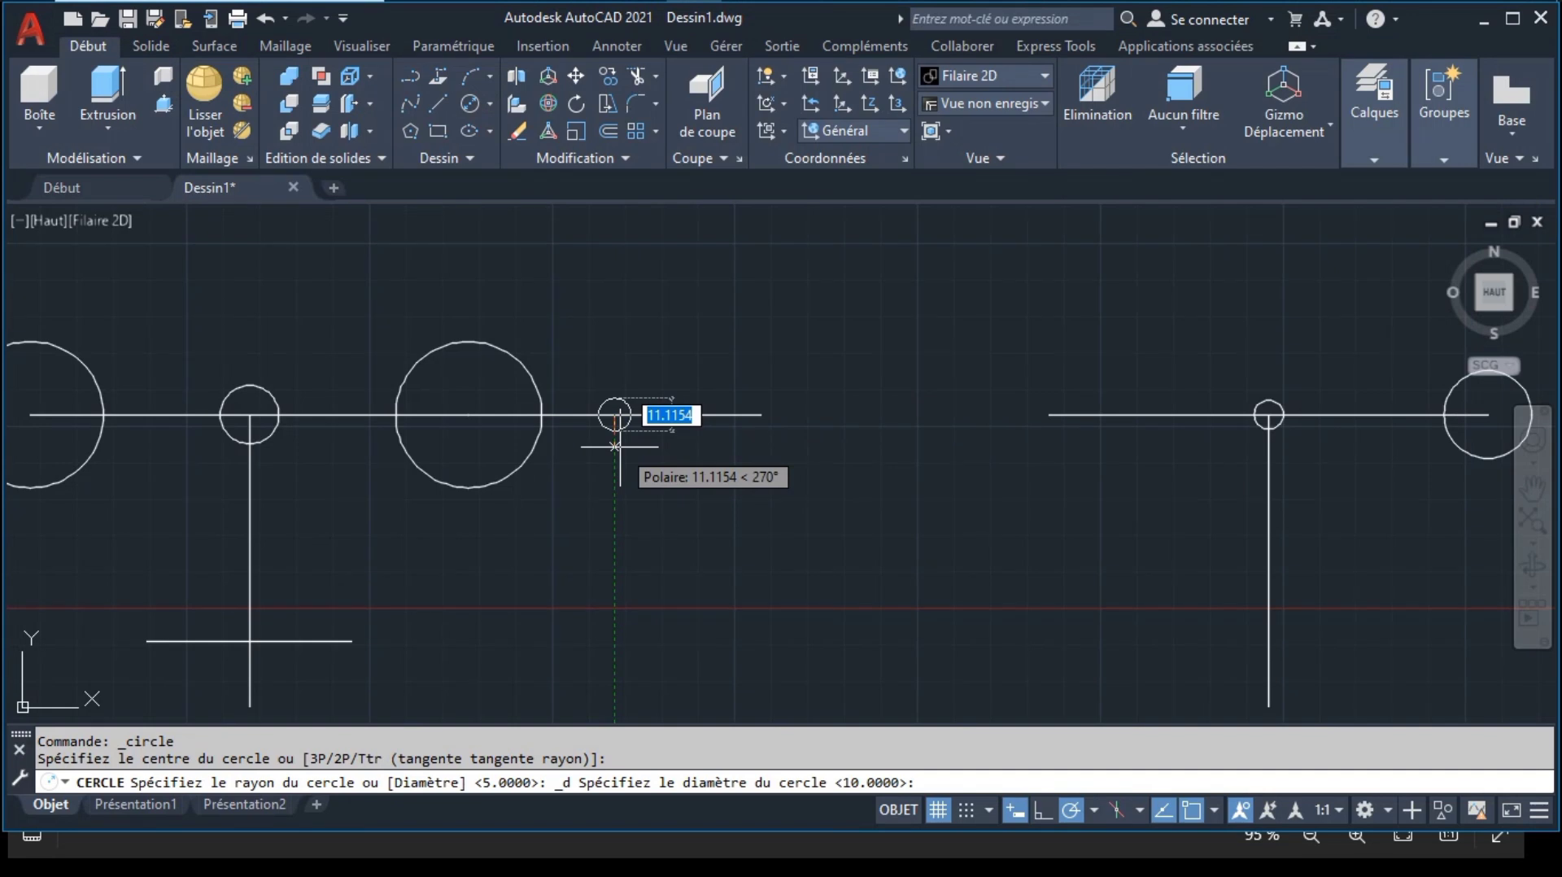
pyautogui.write('78')
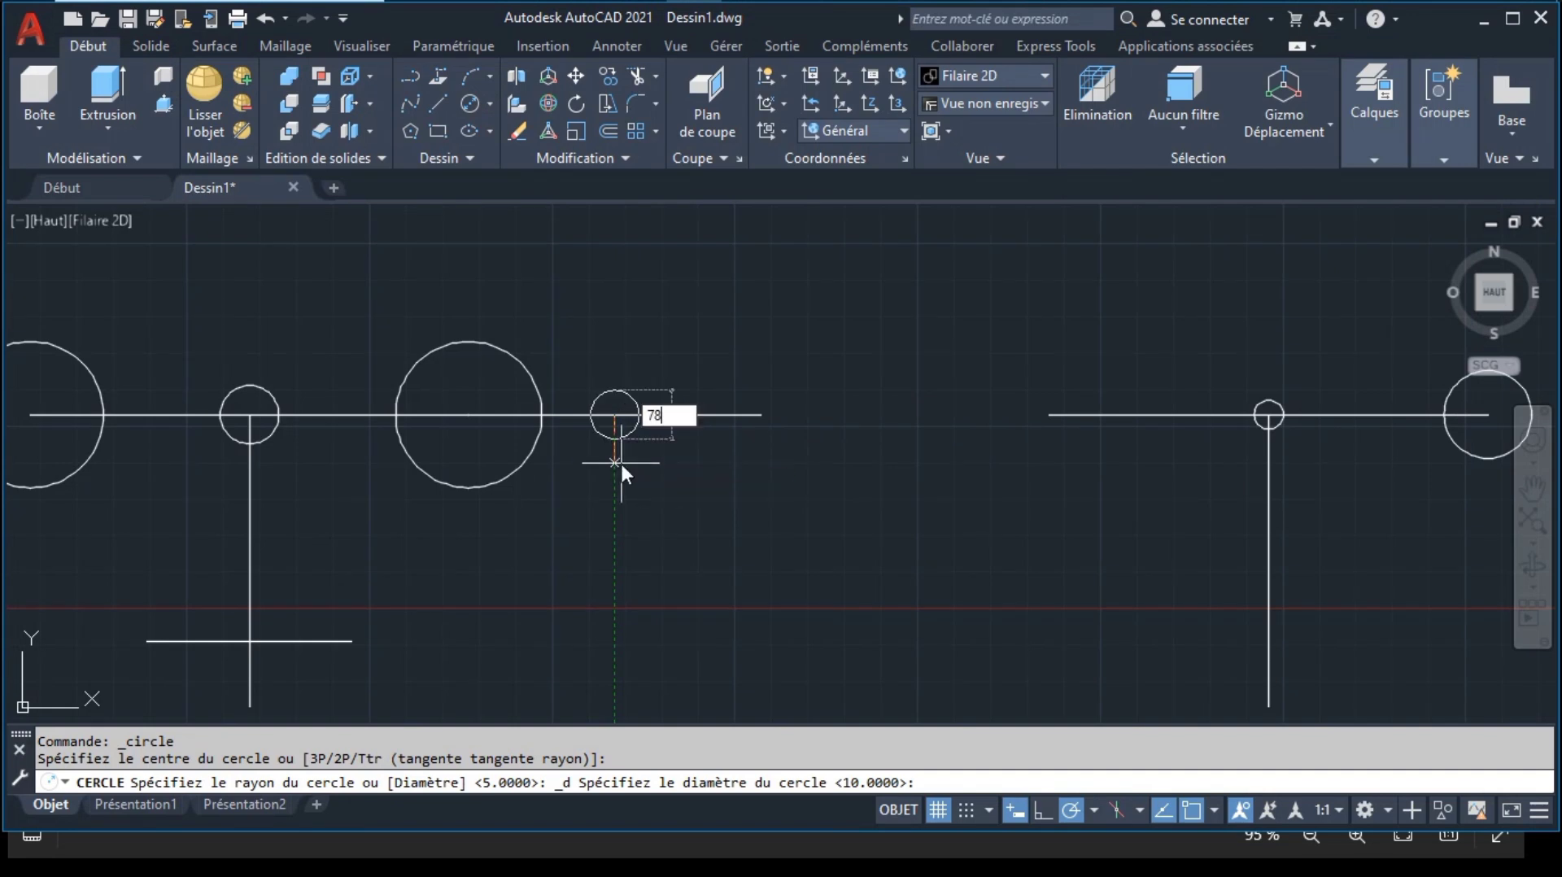
pyautogui.press('Return')
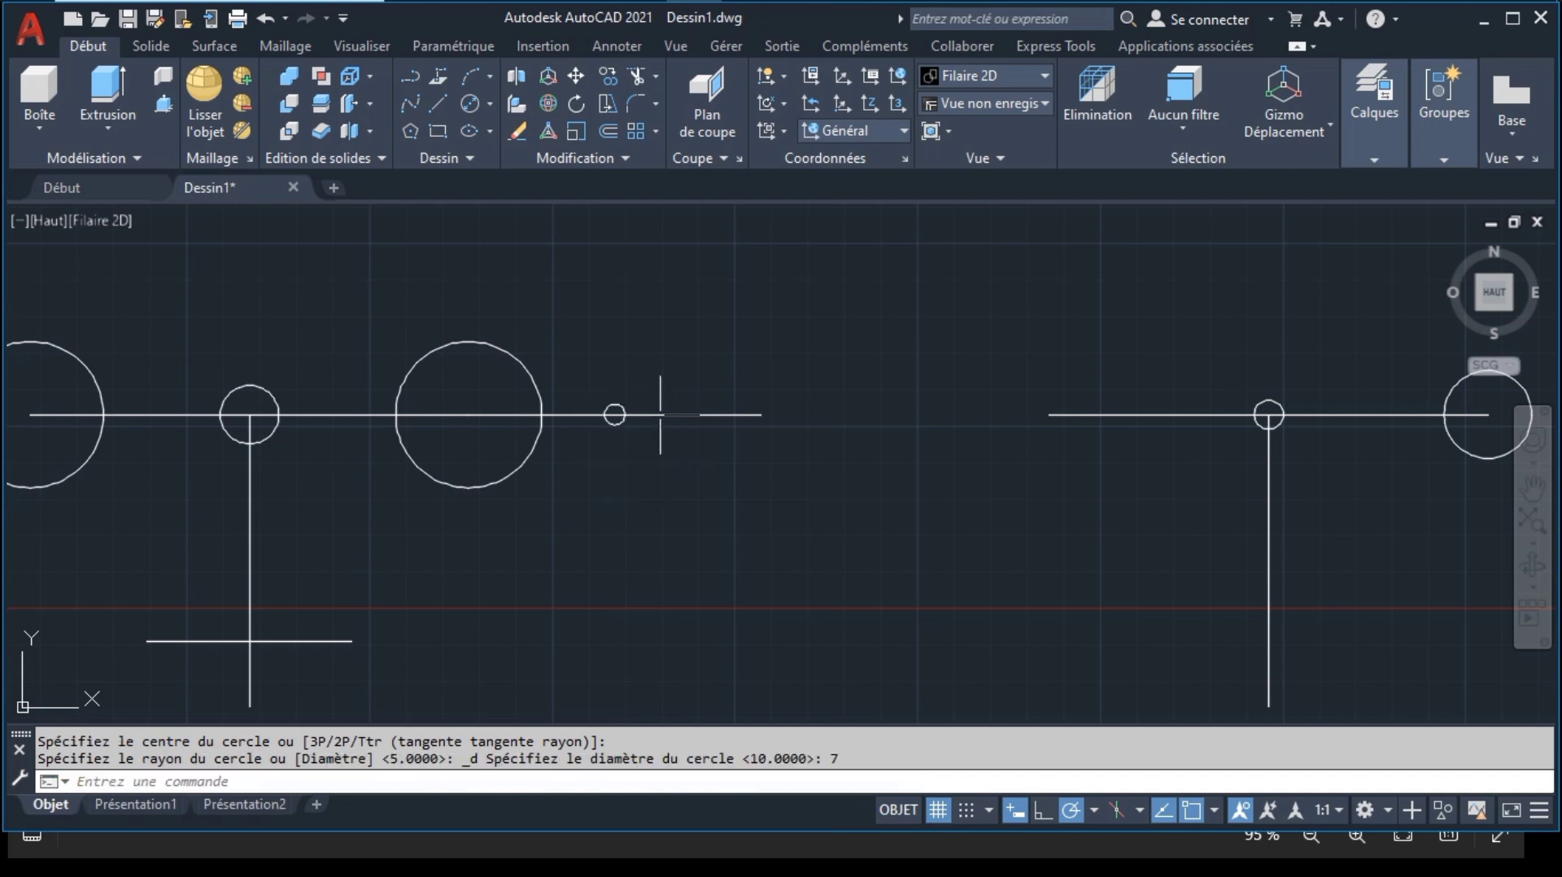
# Step: Copy the diameter 7 circle from the midpoint of the 100-unit line to its right end
pyautogui.click(623, 405)
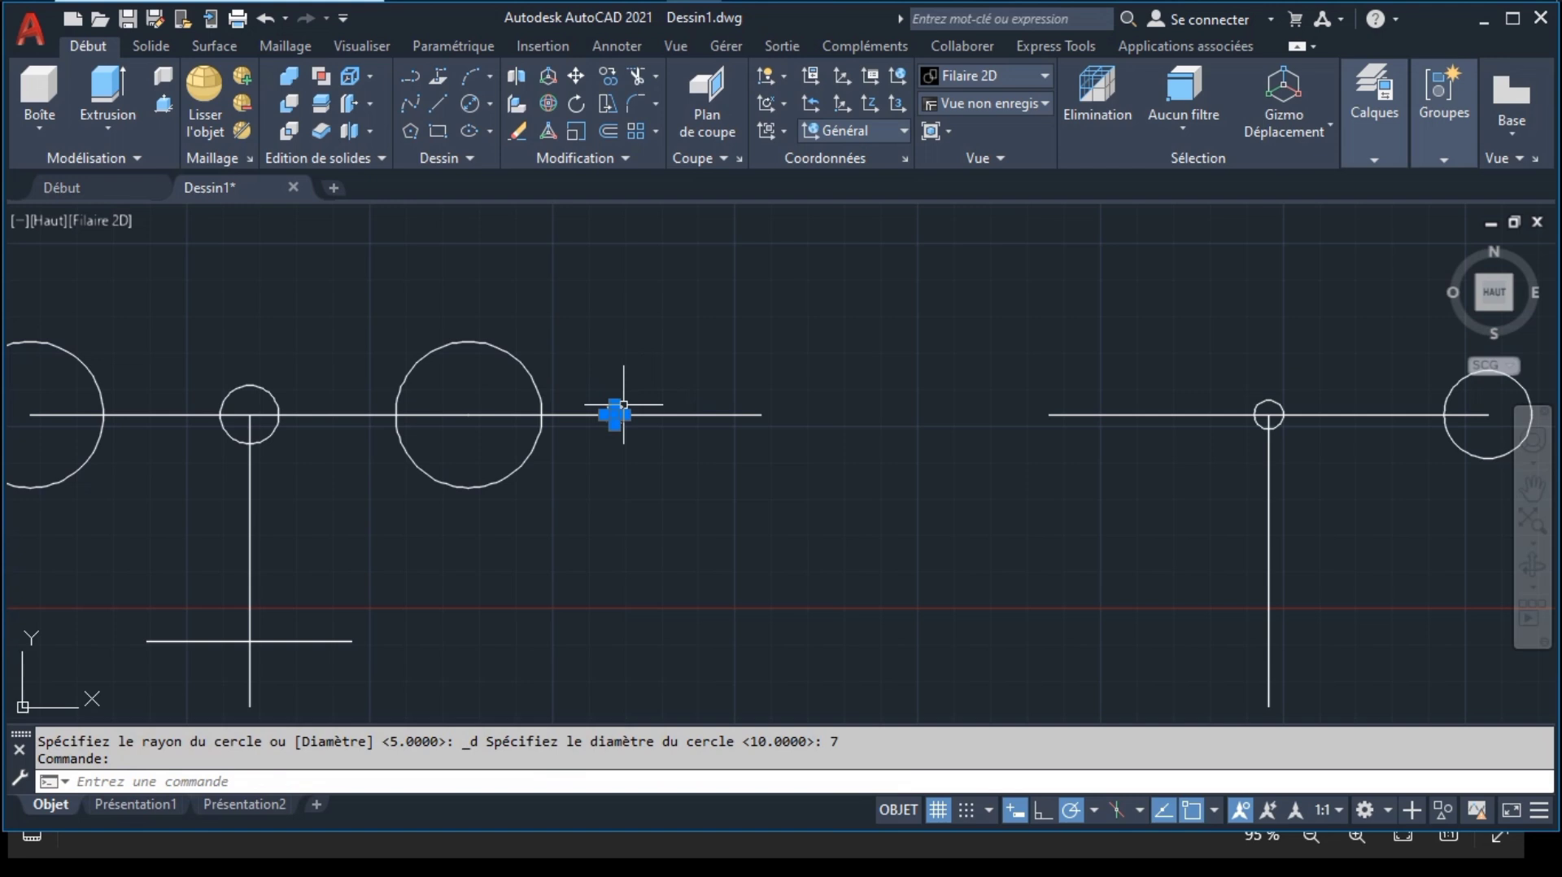
pyautogui.click(604, 101)
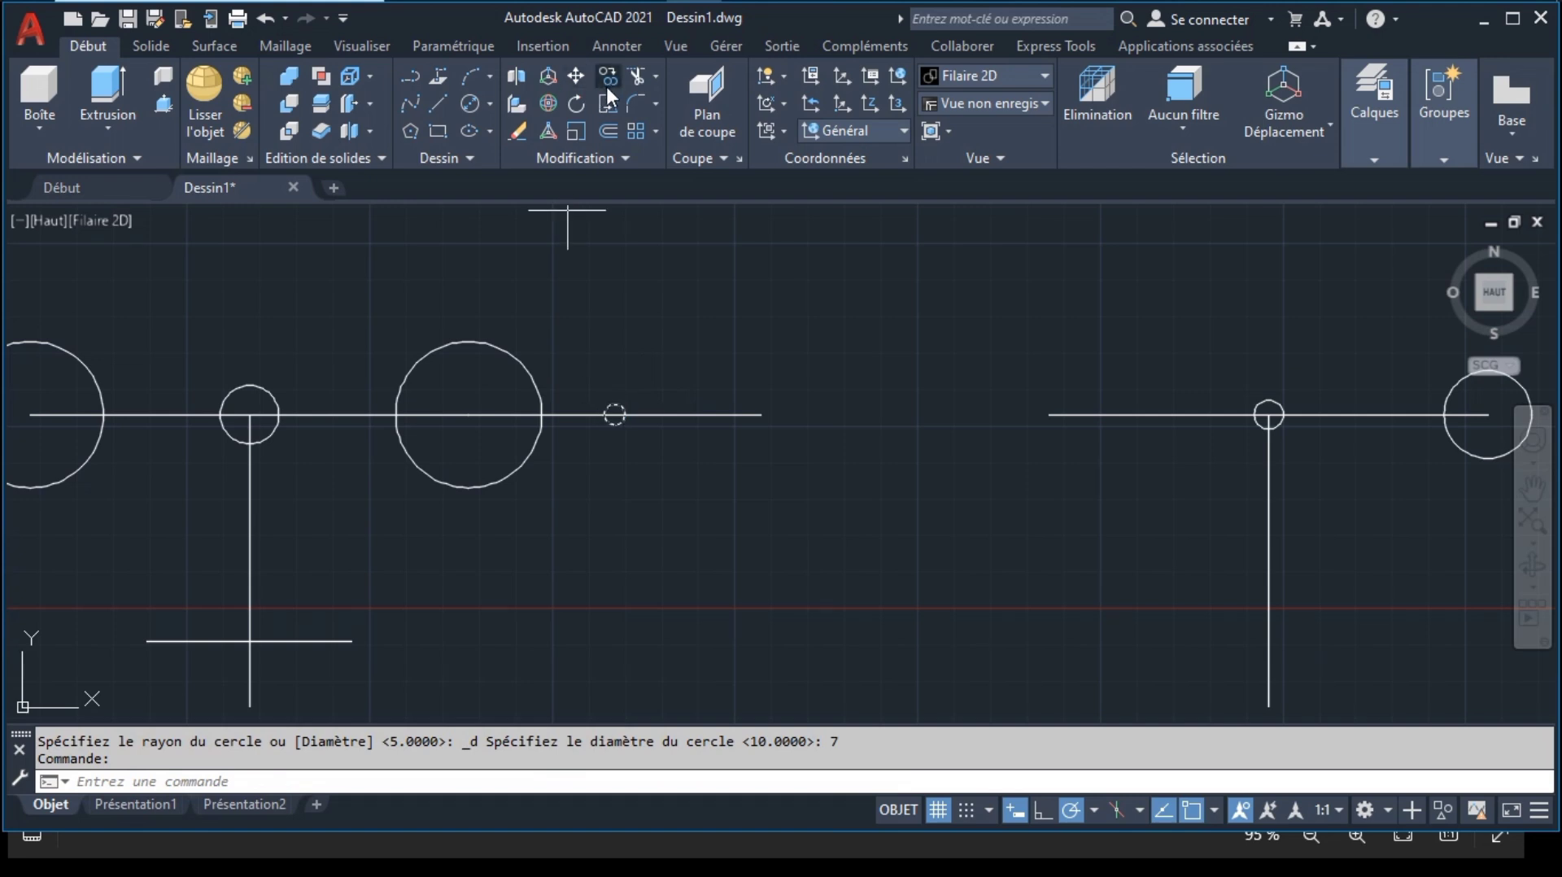
pyautogui.click(614, 413)
pyautogui.click(760, 414)
pyautogui.press('Escape')
# Step: Draw a radius 8 circle centred on the right end of the 100-unit line
pyautogui.click(492, 103)
pyautogui.click(501, 136)
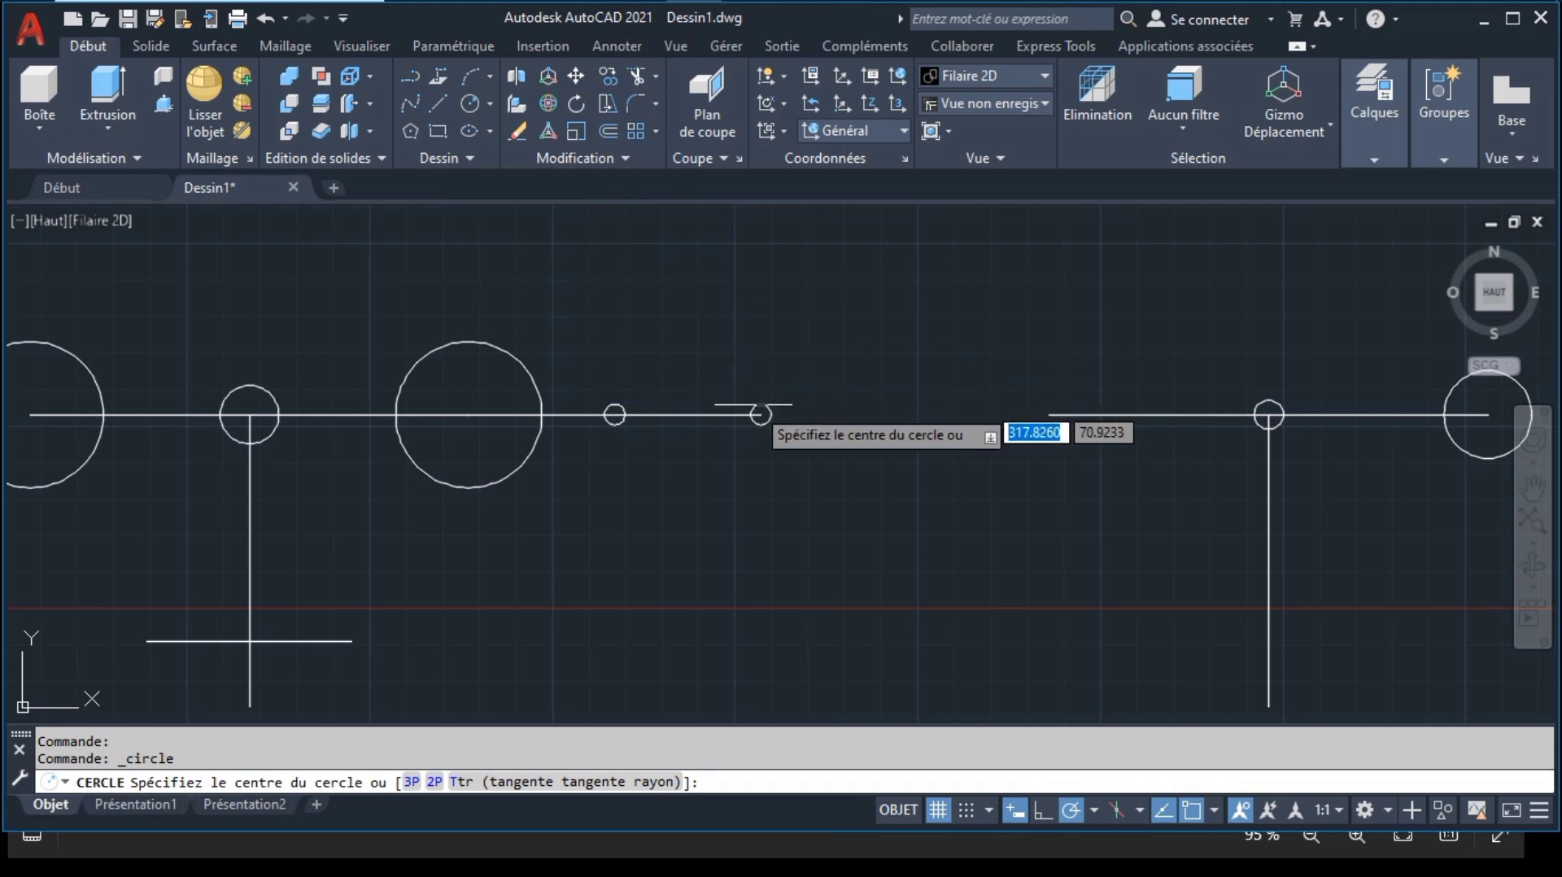
pyautogui.click(761, 414)
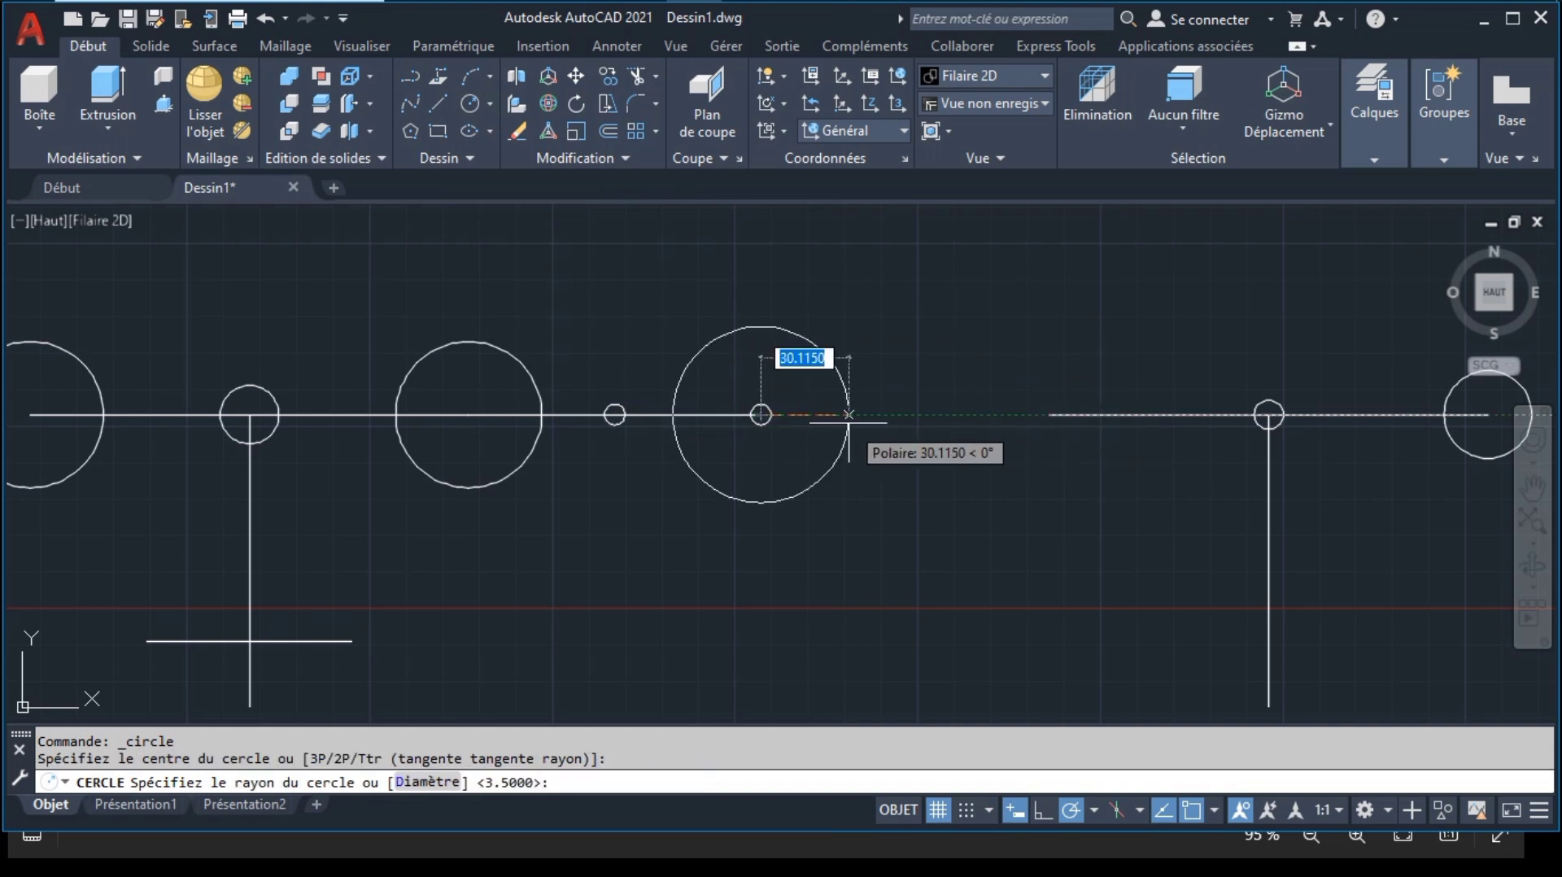
pyautogui.write('8')
pyautogui.press('Return')
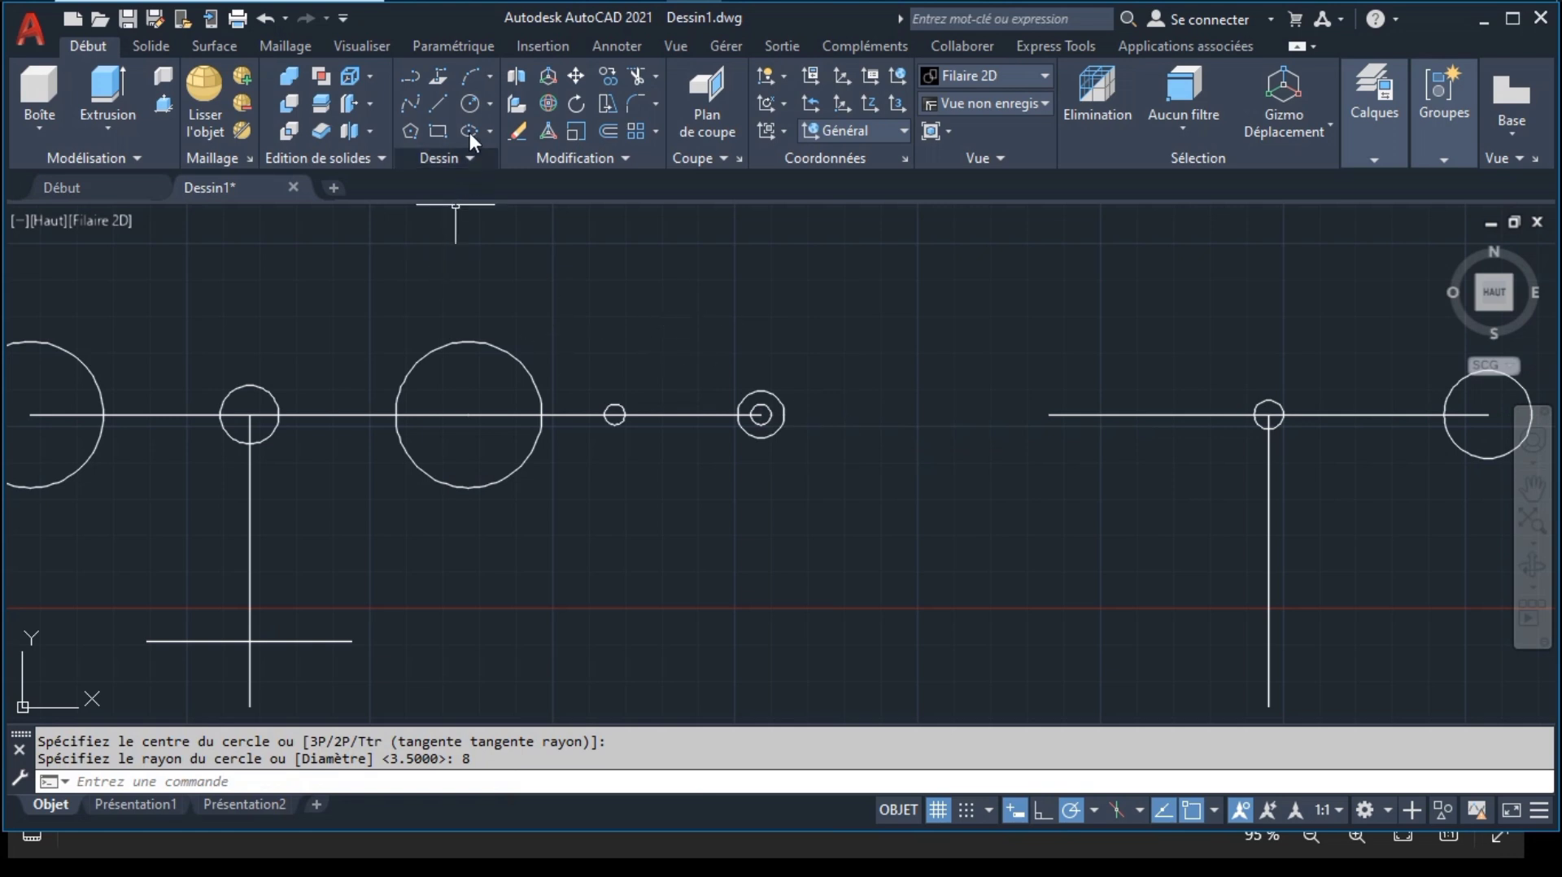
# Step: Draw the arm's upper and lower edge lines from the radius 8 circle to tangency on the right-hand diameter 50 circle
pyautogui.click(436, 102)
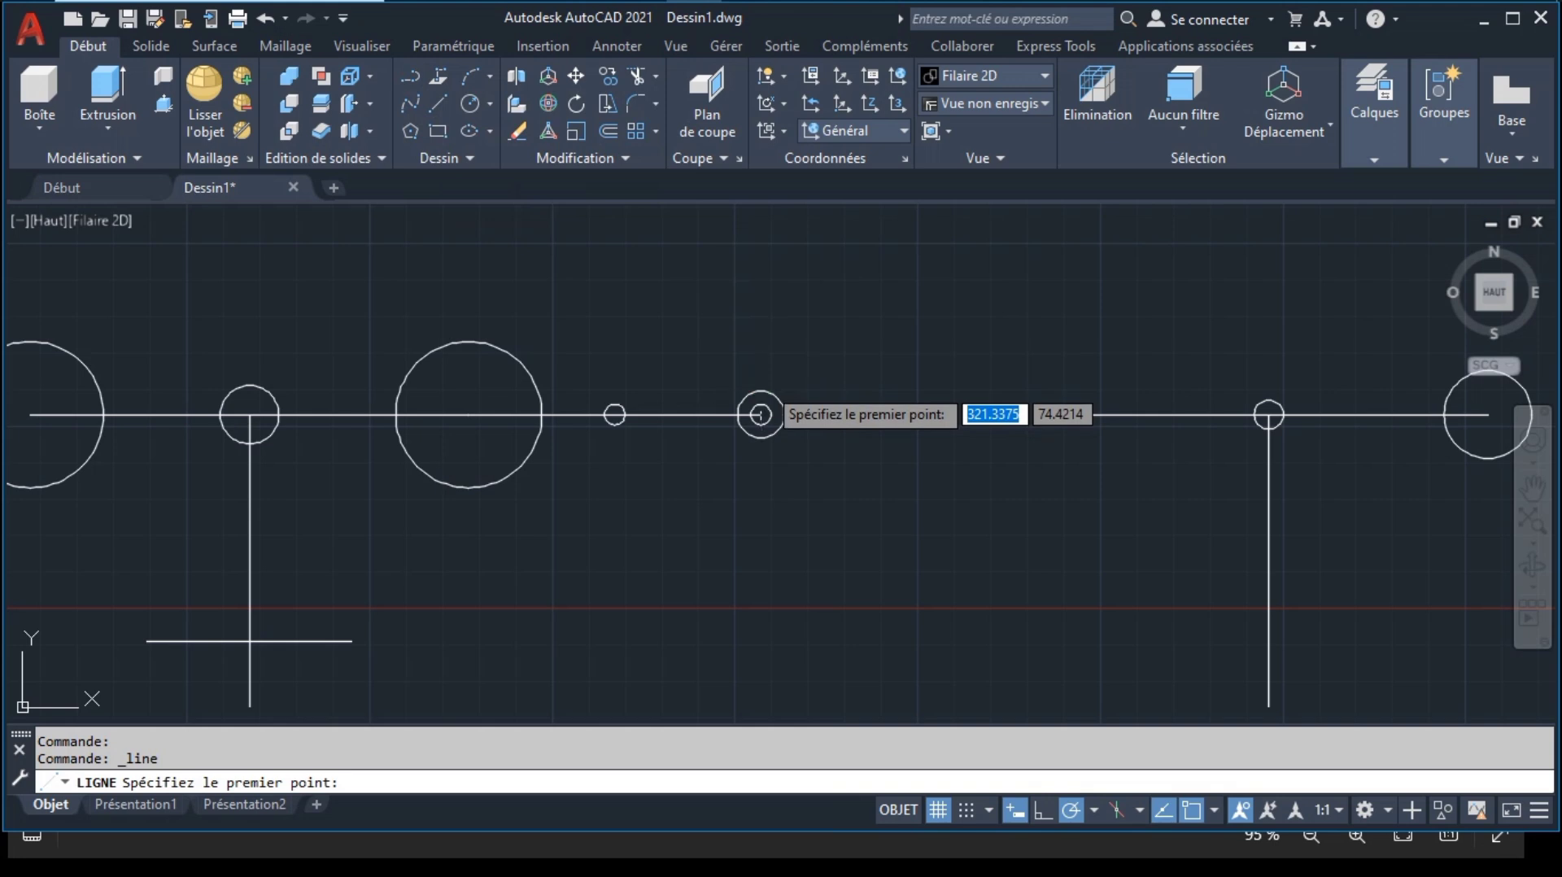
pyautogui.click(763, 384)
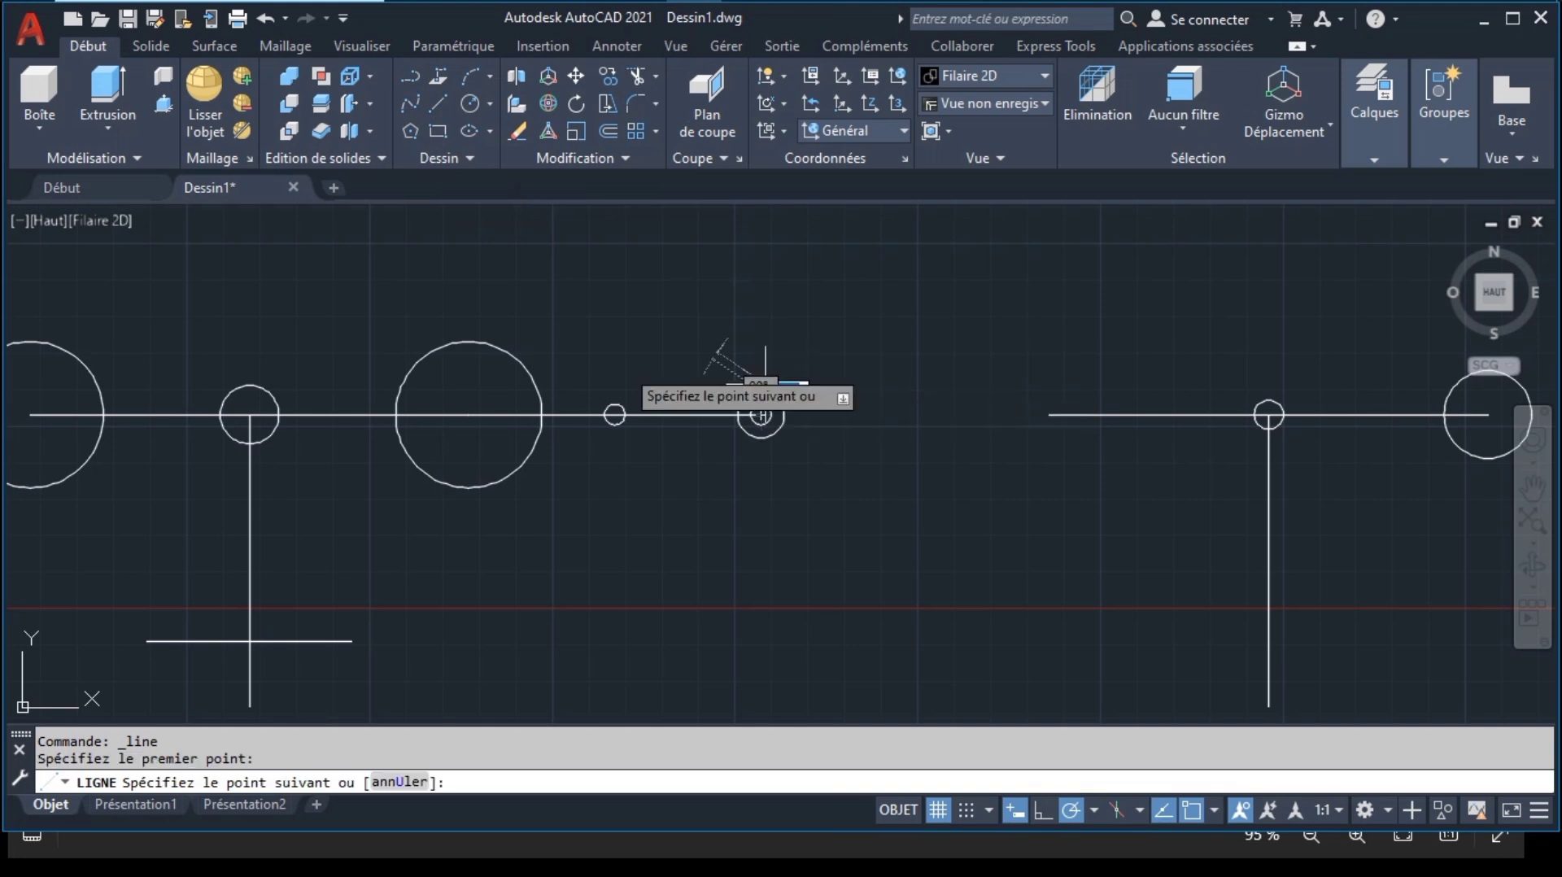
pyautogui.click(481, 338)
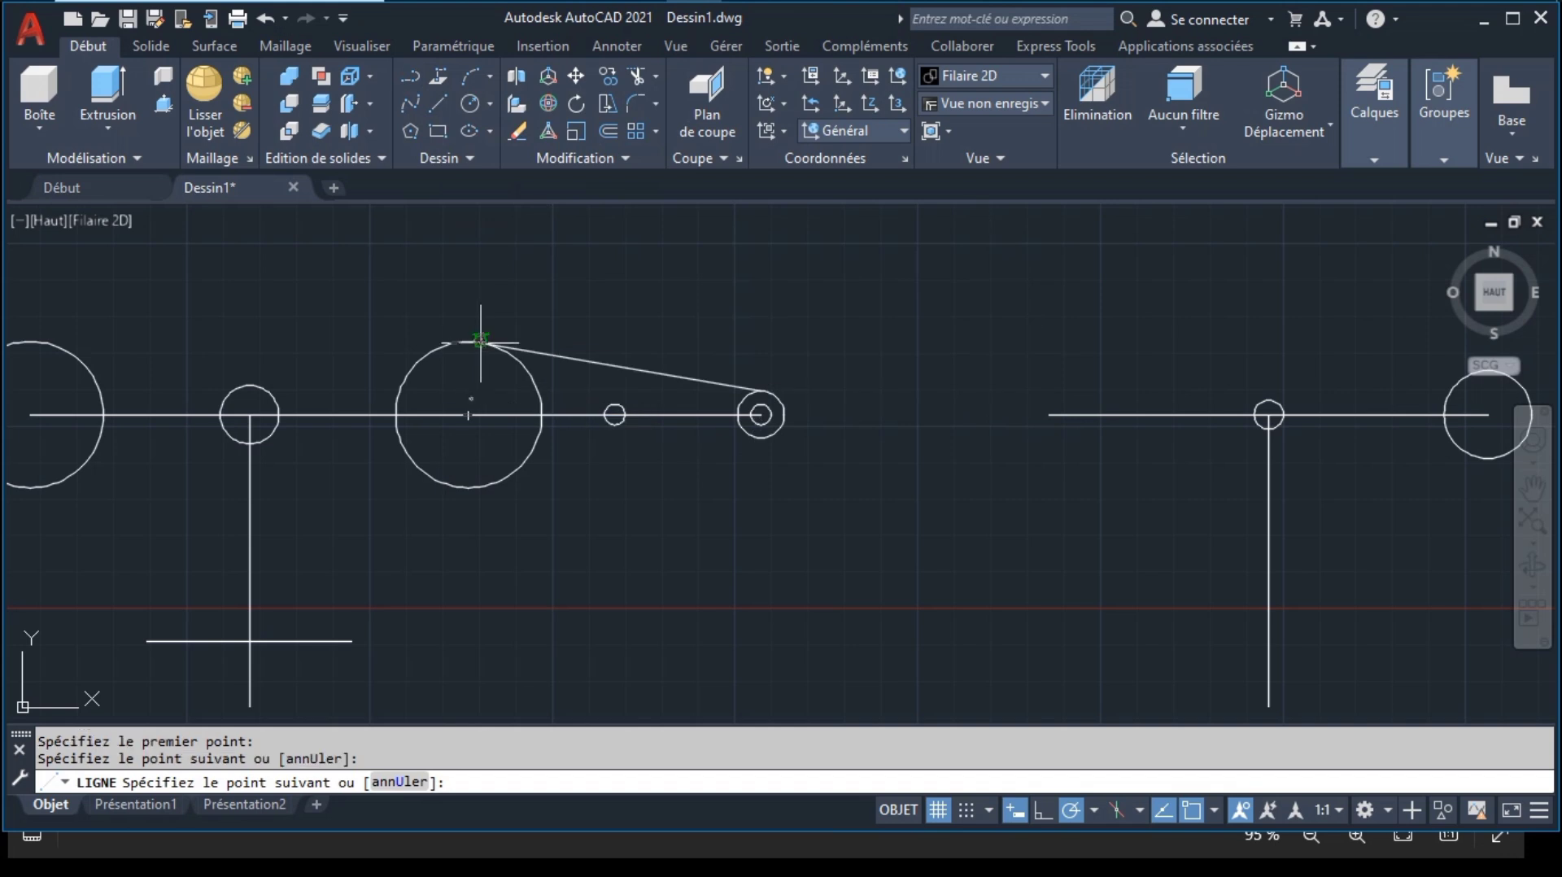
pyautogui.press('Return')
pyautogui.press('Return')
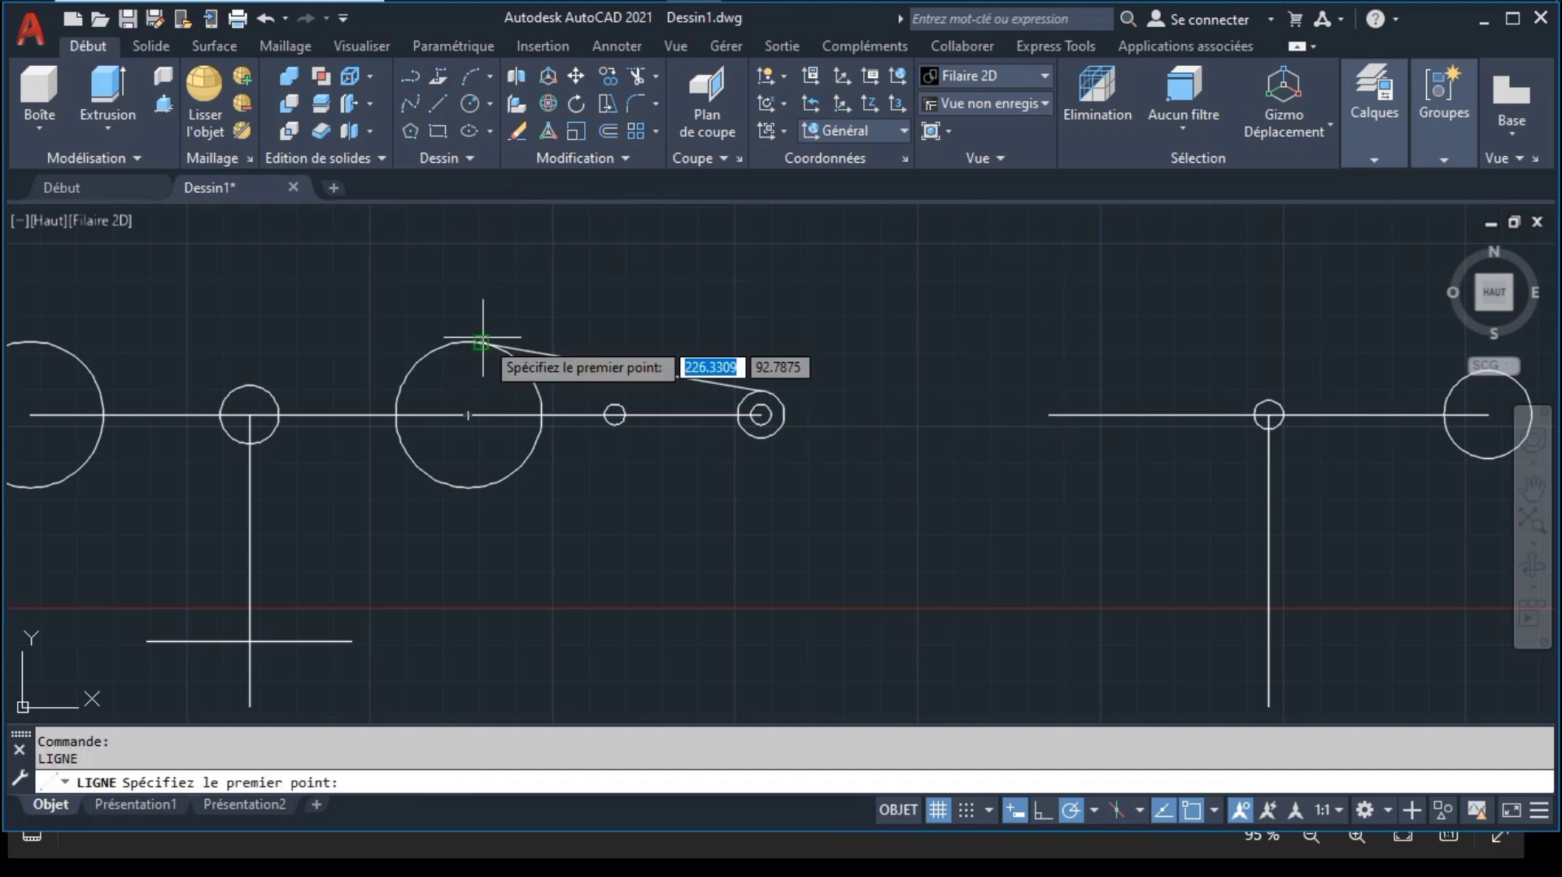
pyautogui.click(760, 418)
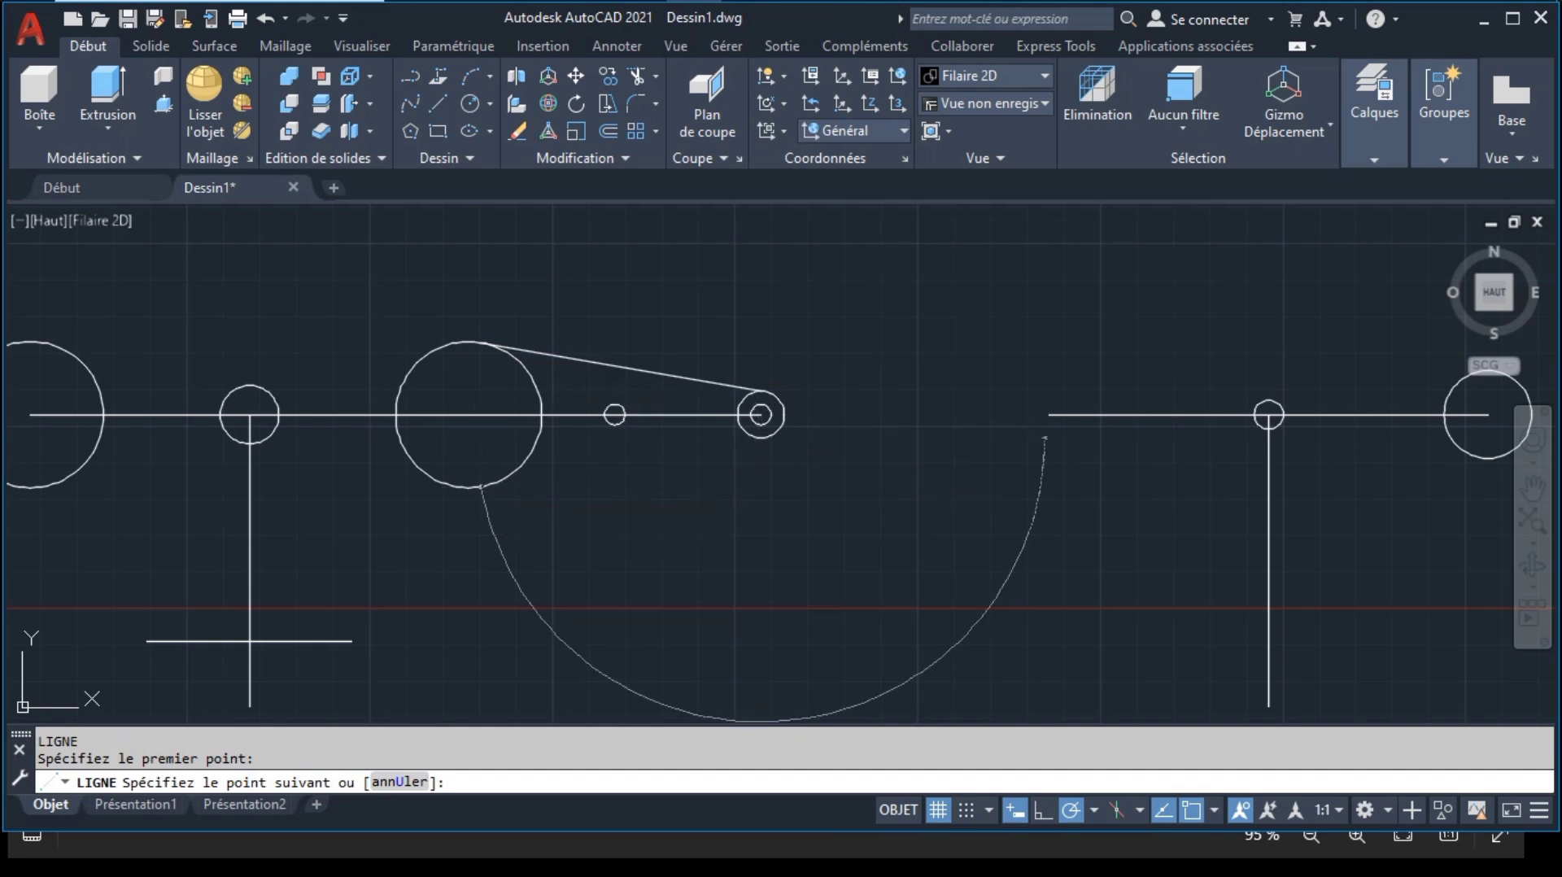
pyautogui.click(480, 486)
pyautogui.press('Return')
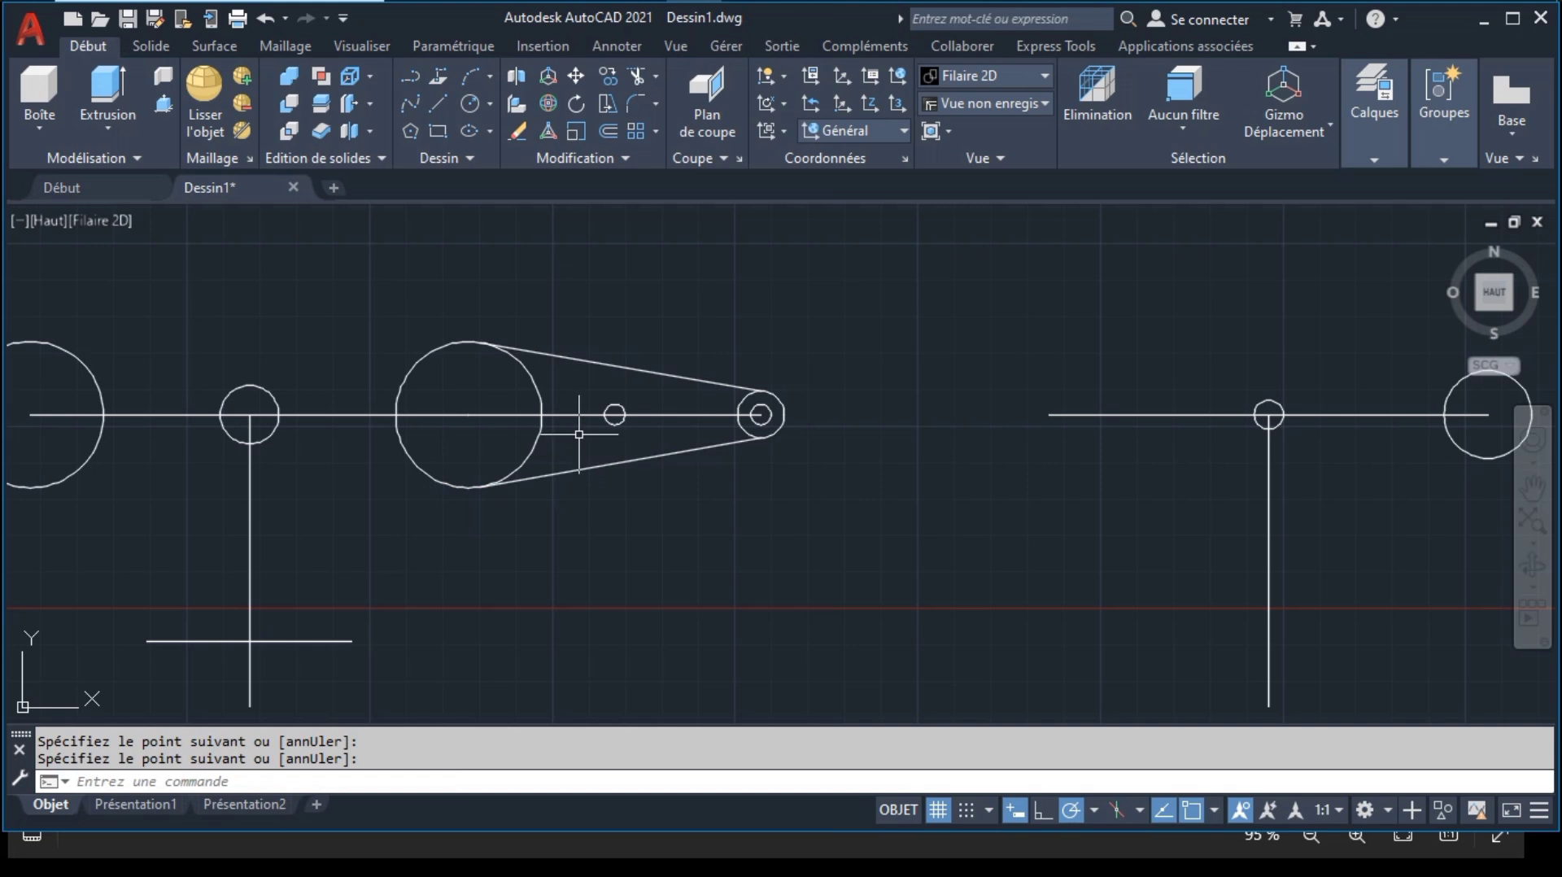
# Step: Draw a 50 by 7 rectangle between the two diameter 7 circles, from the first circle's top quadrant to the second's bottom quadrant
pyautogui.scroll(6, 579, 434)
pyautogui.scroll(-3, 580, 434)
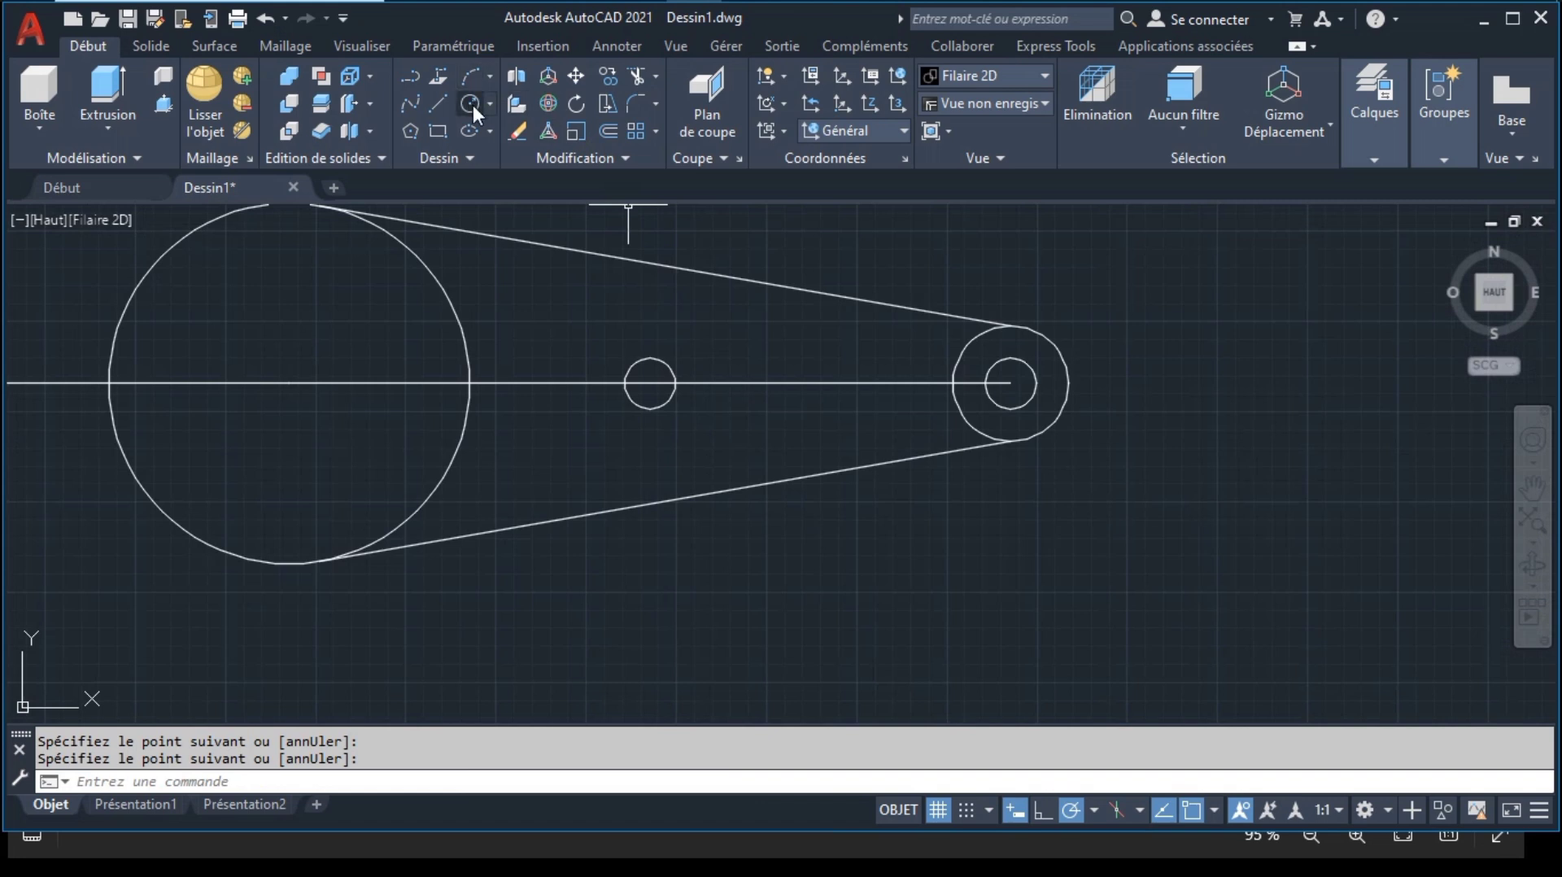
pyautogui.click(438, 131)
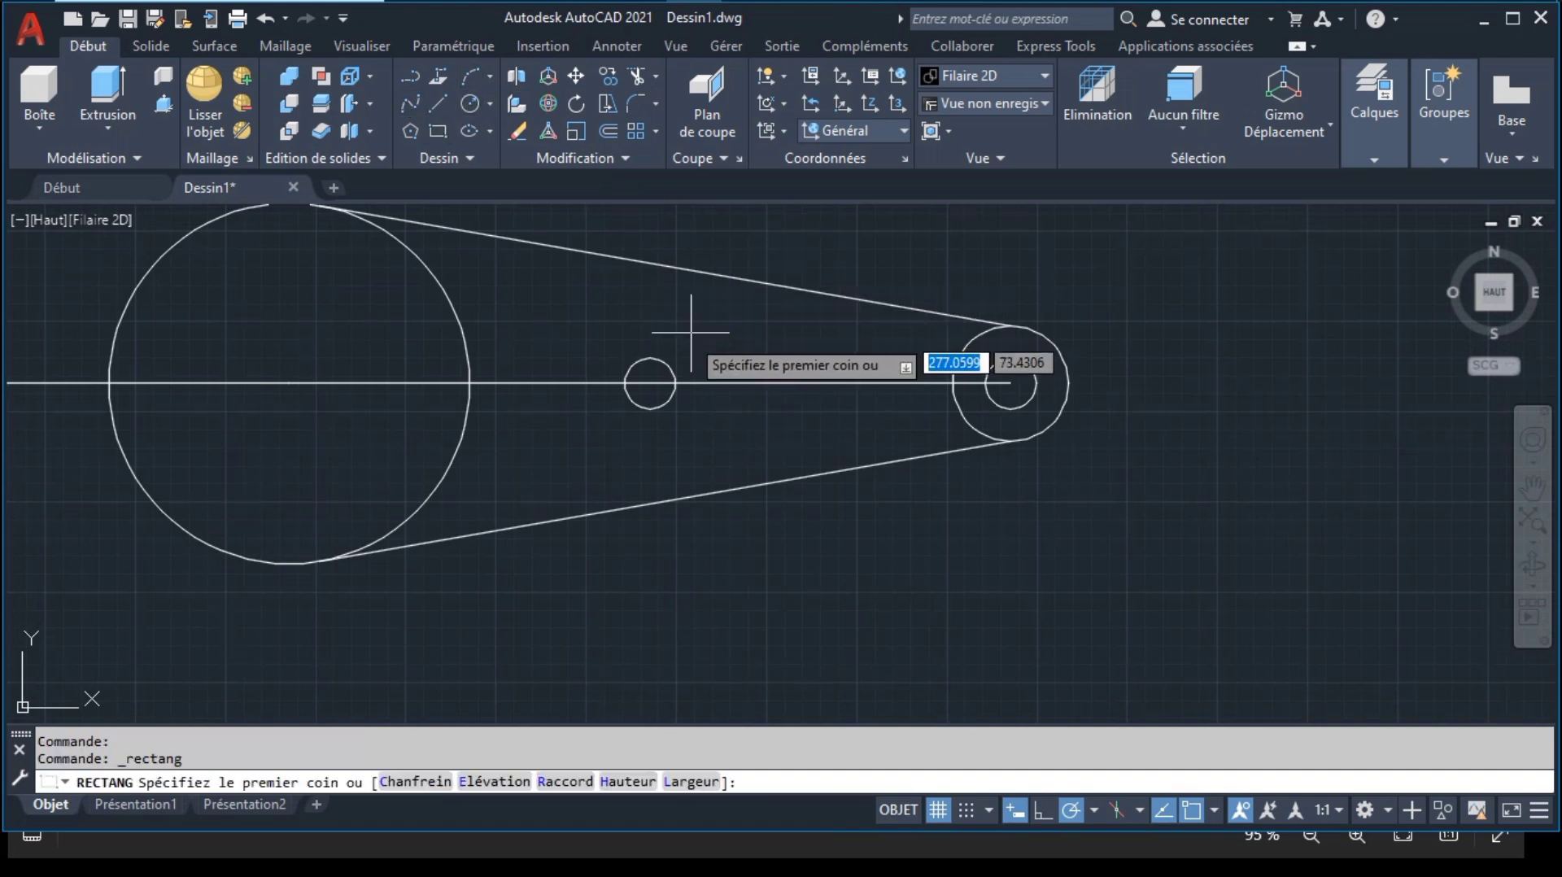
pyautogui.click(650, 358)
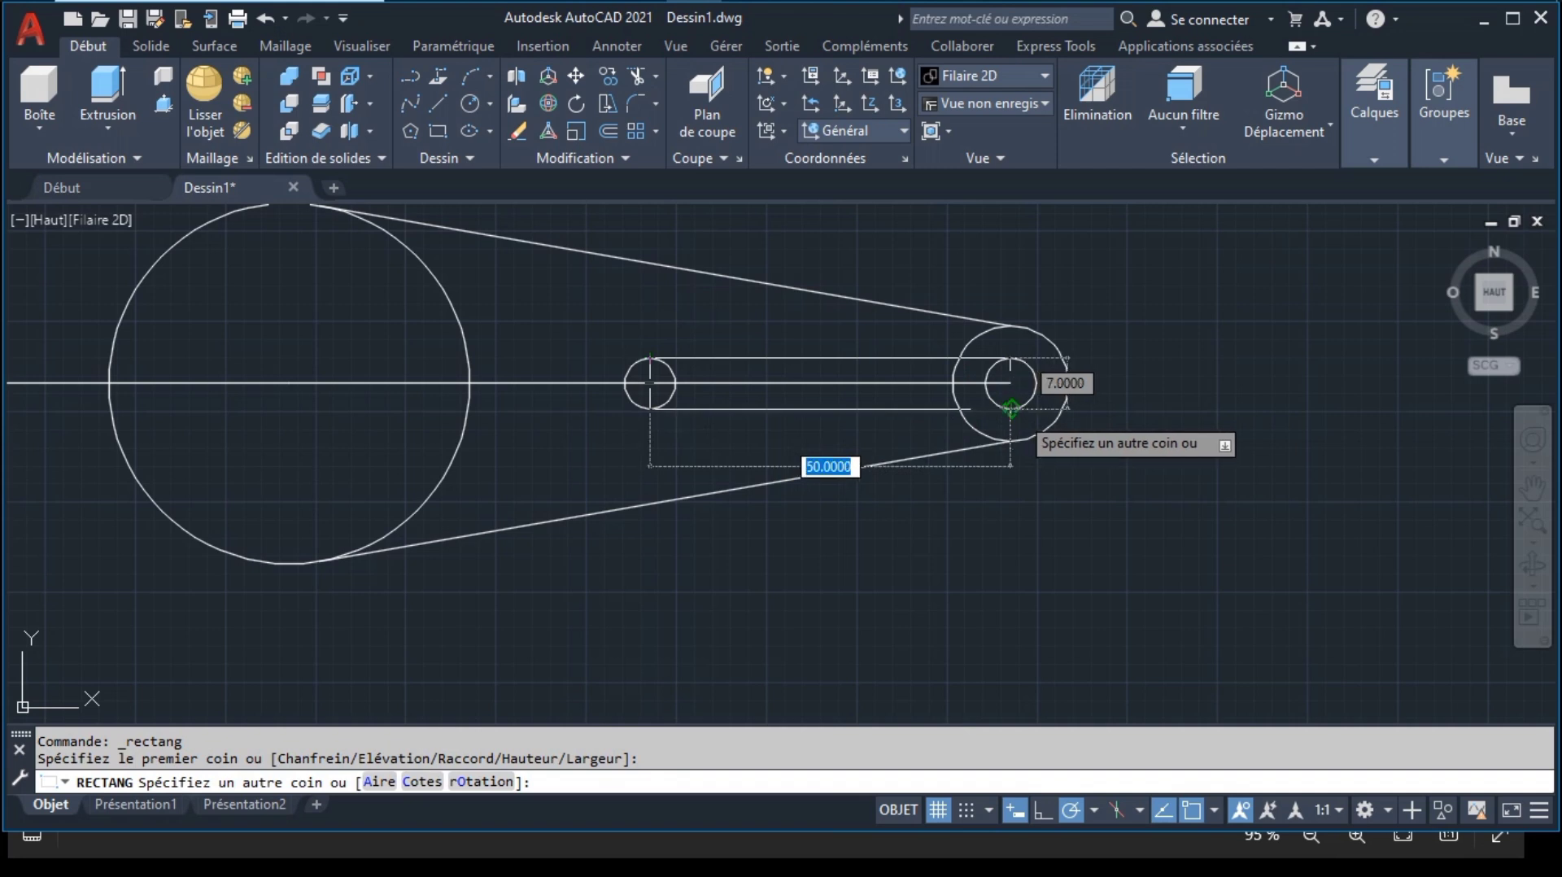
pyautogui.click(1007, 406)
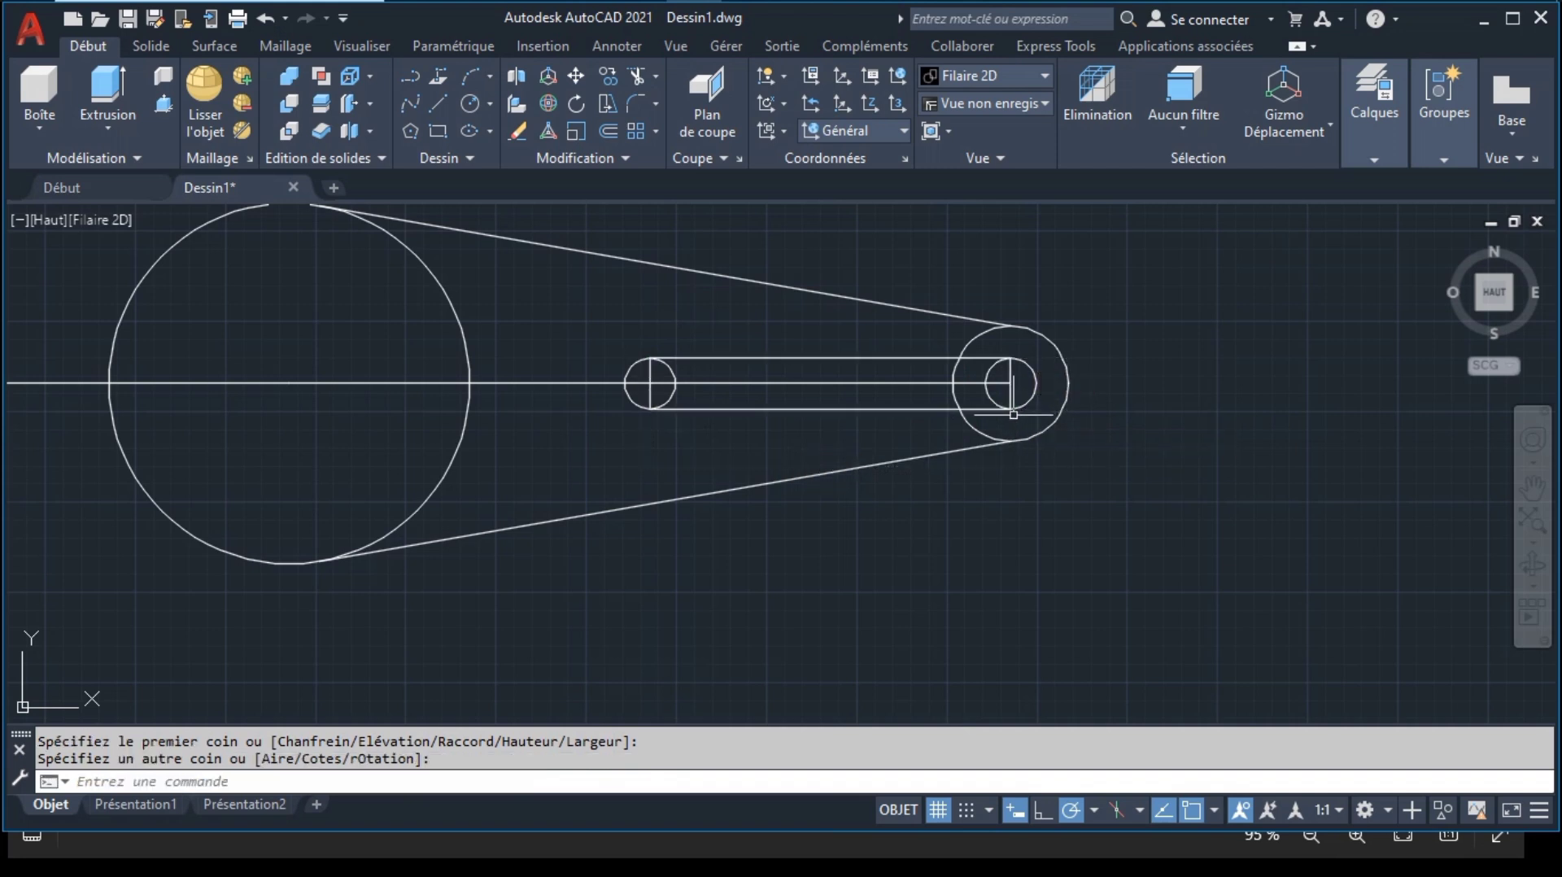
# Step: Trim the inner arcs, rectangle ends and centreline inside the slot to leave a clean rounded slot outline
pyautogui.click(640, 76)
pyautogui.click(641, 399)
pyautogui.click(697, 349)
pyautogui.press('Return')
pyautogui.click(645, 391)
pyautogui.press('Return')
pyautogui.click(1019, 369)
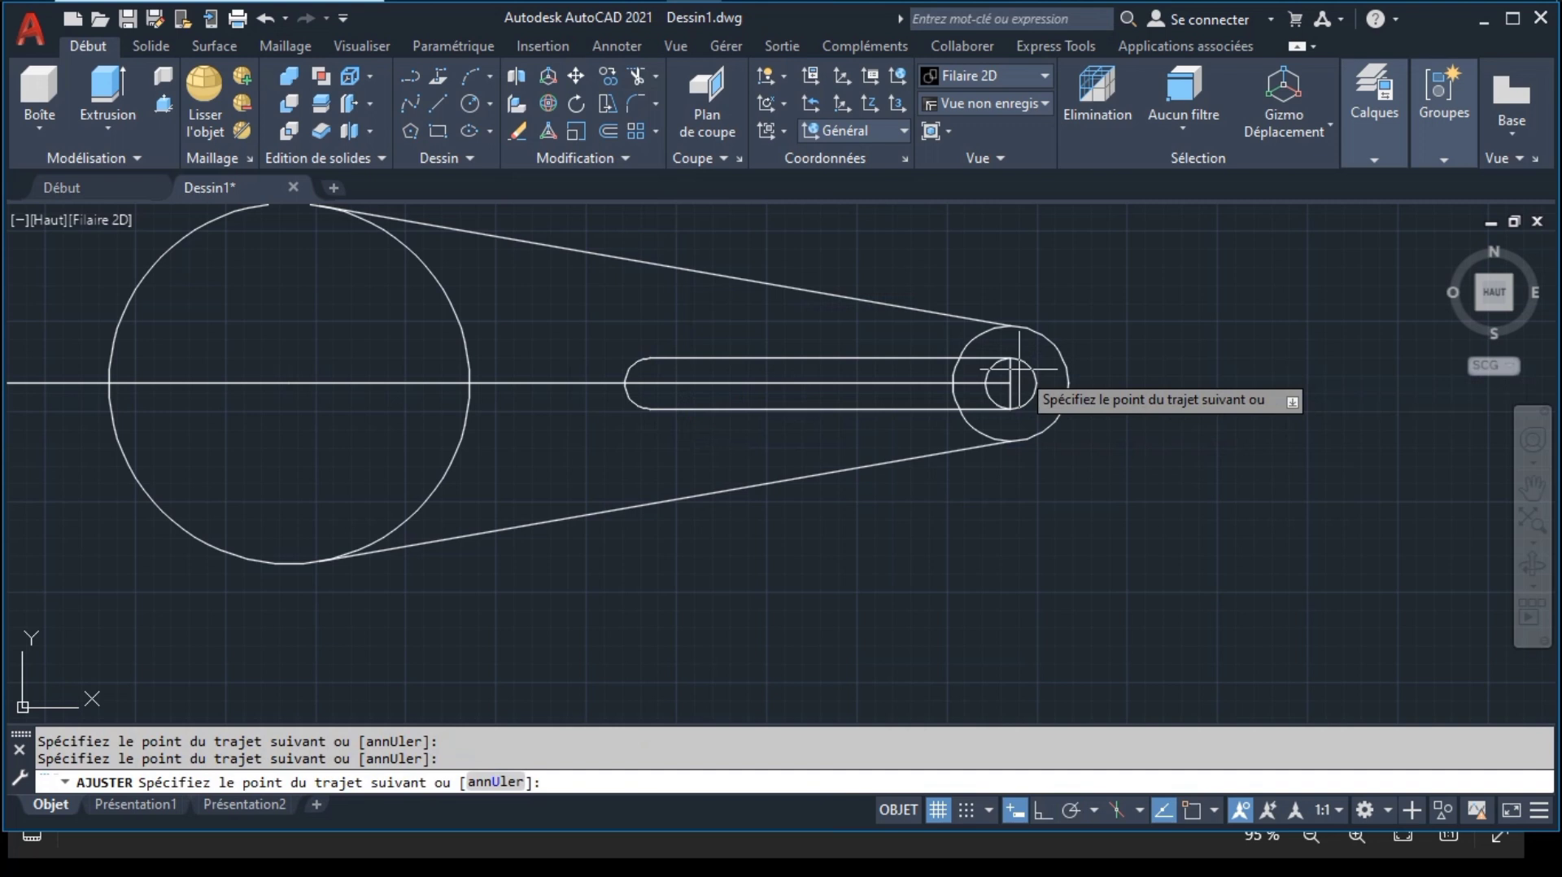
pyautogui.click(907, 371)
pyautogui.press('Return')
pyautogui.click(1019, 393)
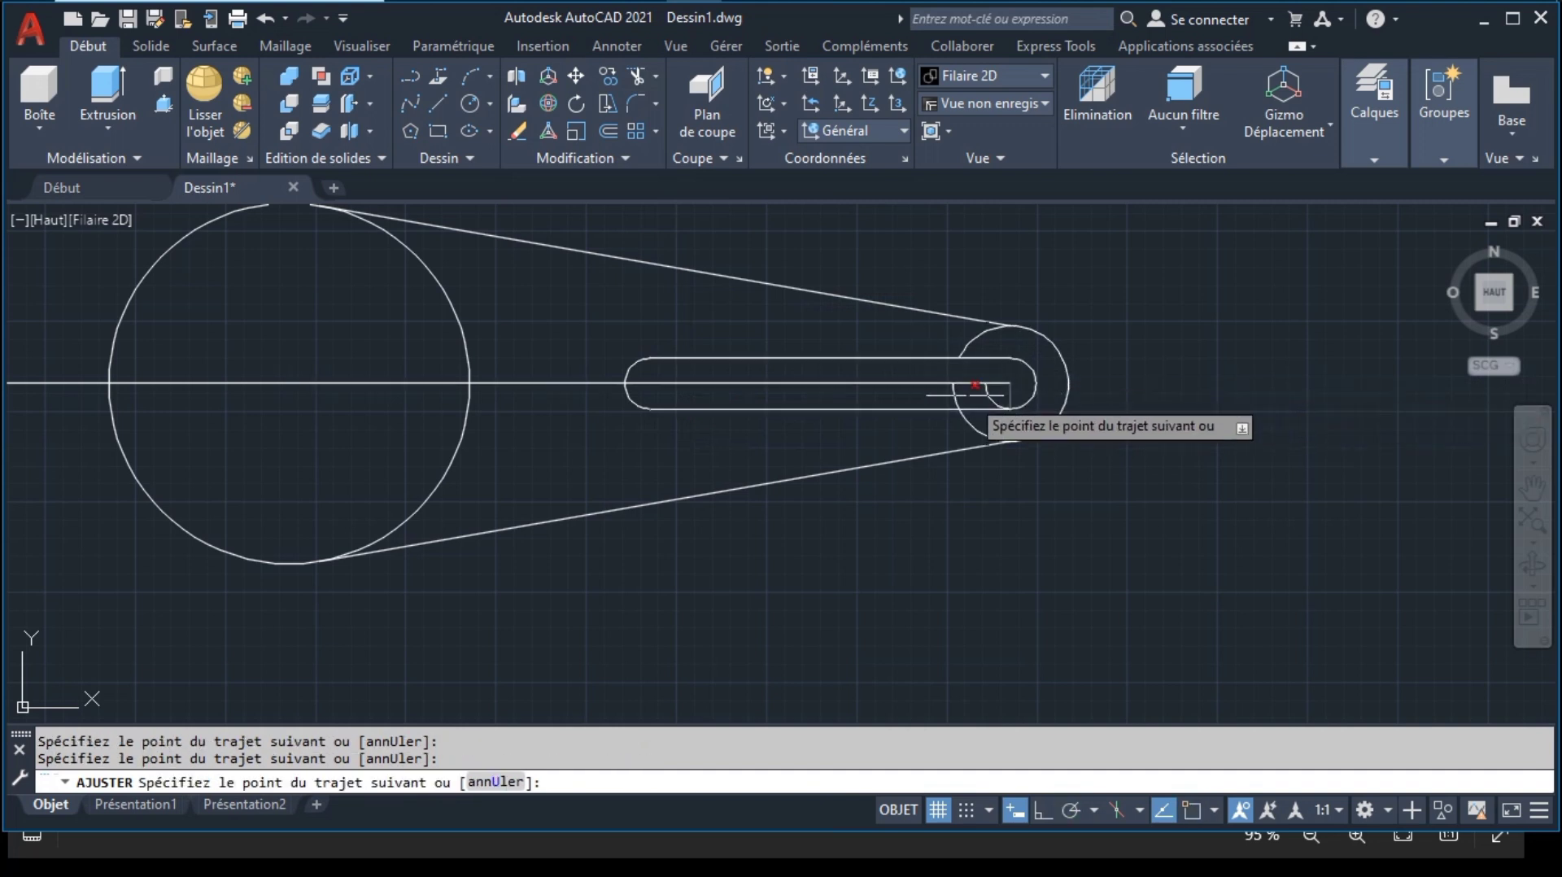
pyautogui.click(946, 383)
pyautogui.press('Return')
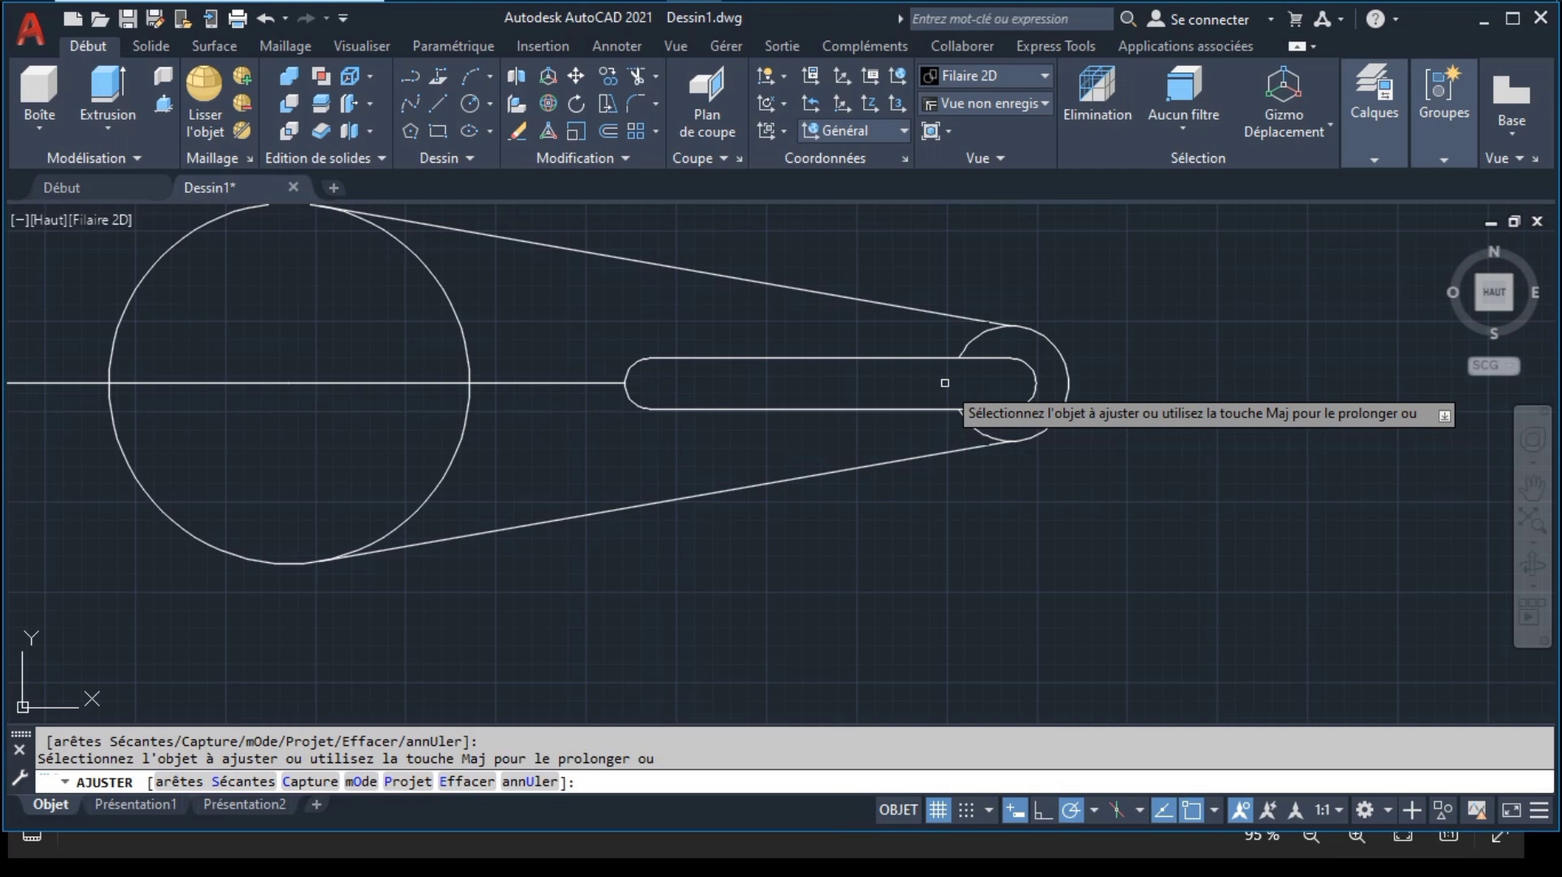
# Step: Trim the remaining inner arcs of the radius 8 circle to leave only the arm's rounded tip
pyautogui.click(980, 335)
pyautogui.click(971, 429)
pyautogui.press('Return')
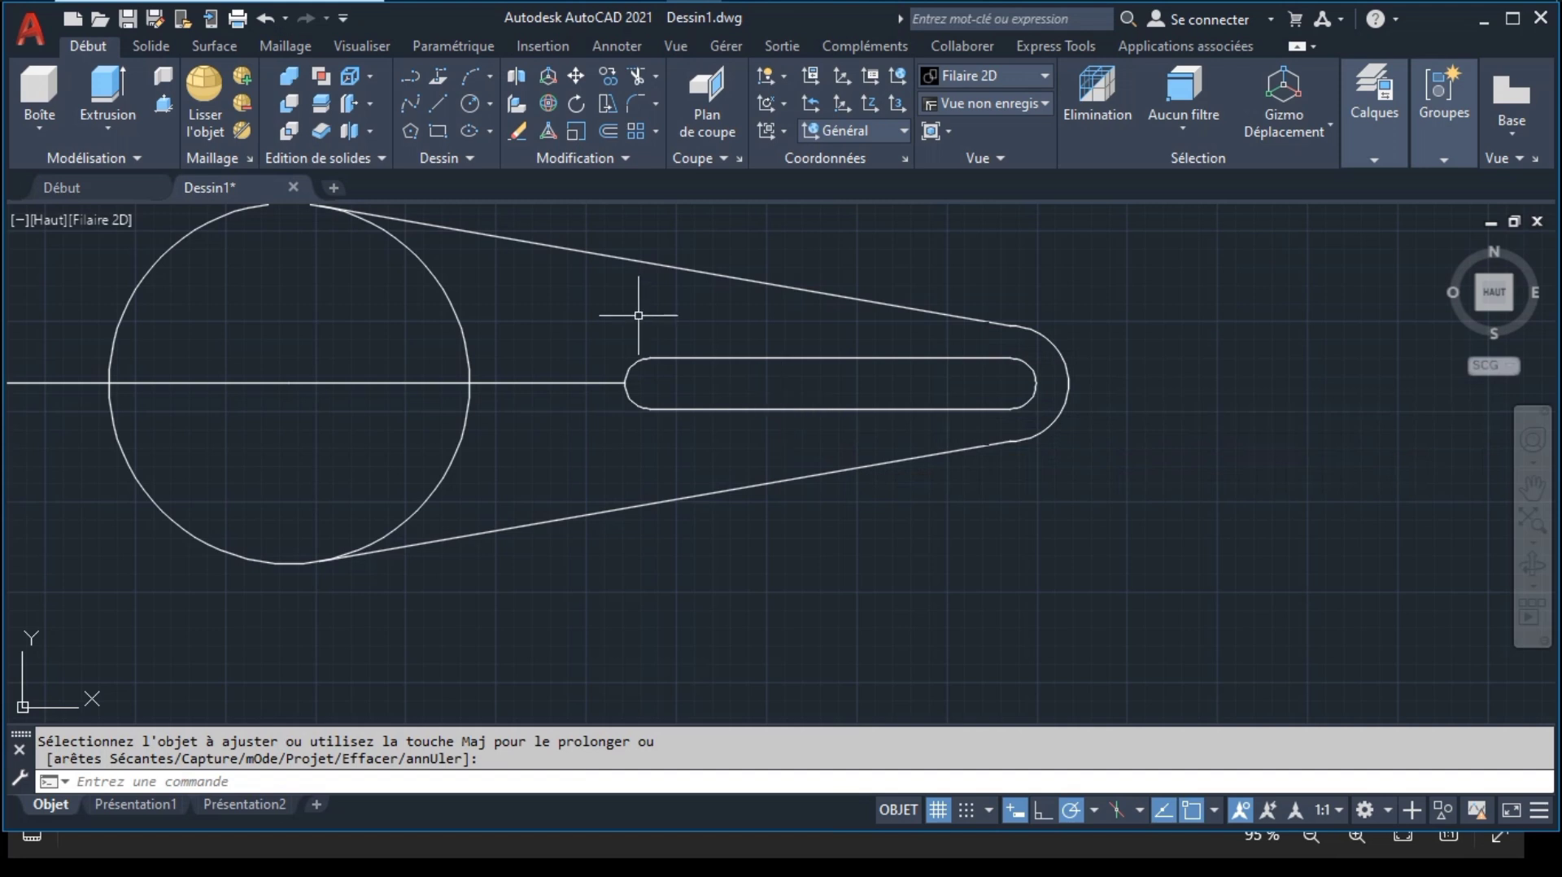
# Step: Join the slot's two arcs and two straight edges into a single polyline
pyautogui.click(618, 335)
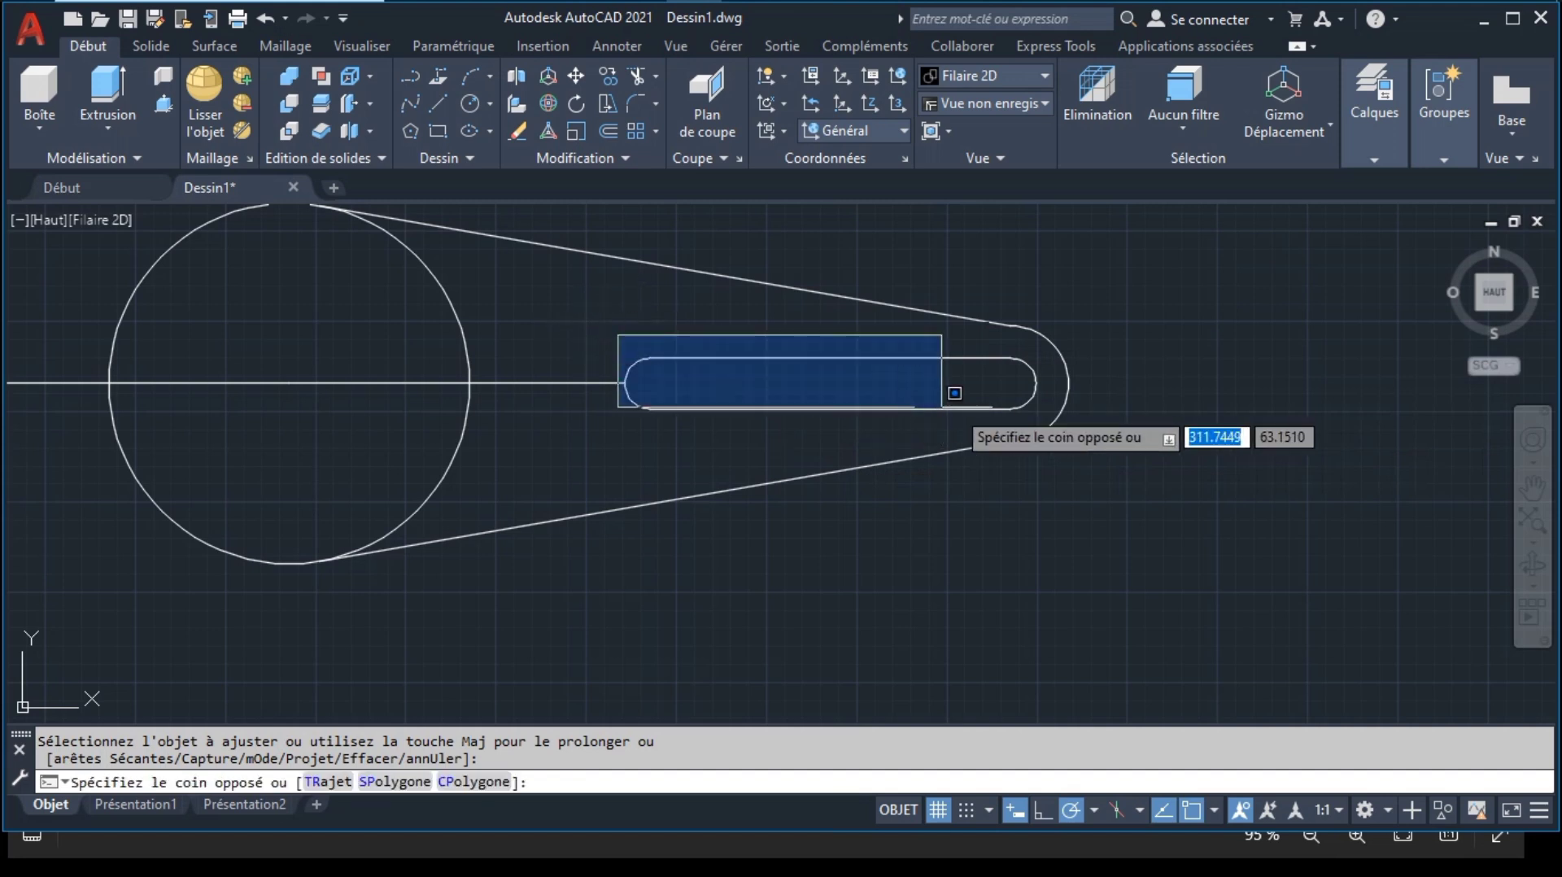
pyautogui.click(1073, 435)
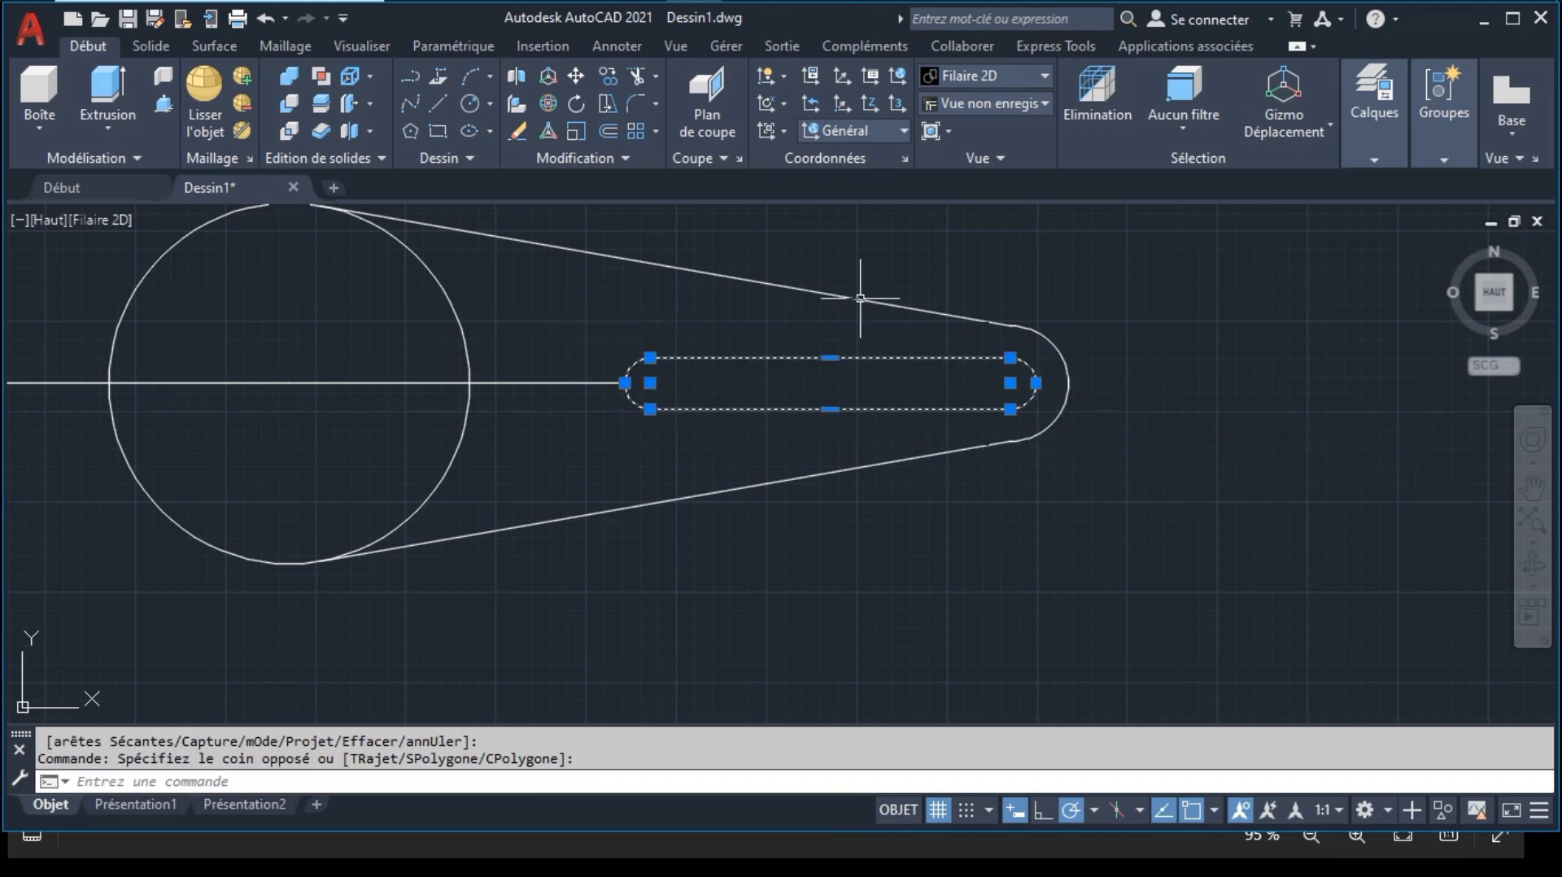
pyautogui.click(607, 157)
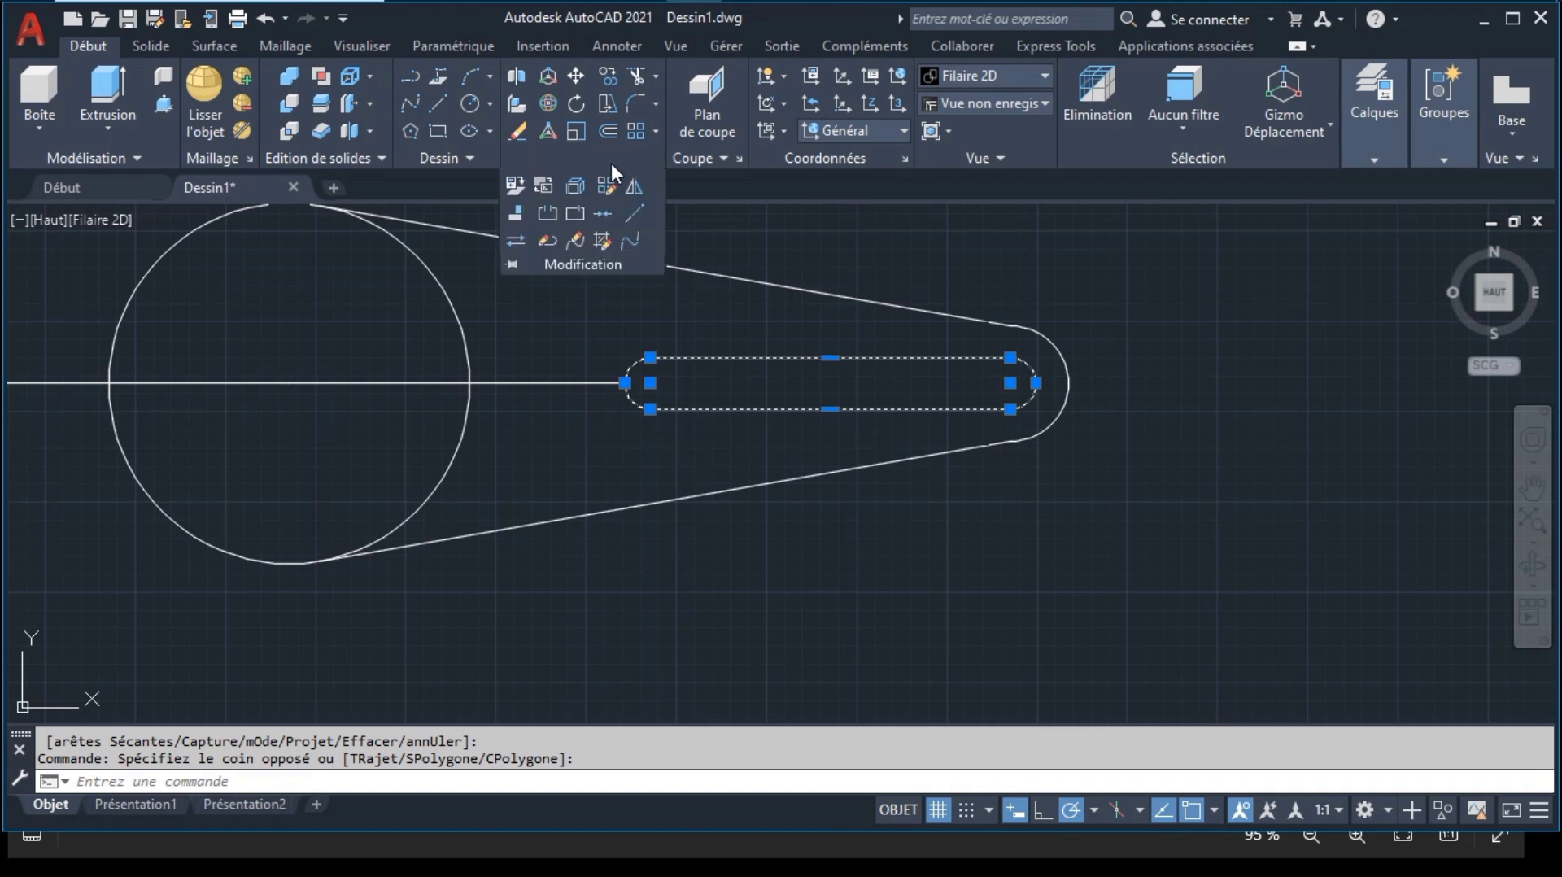
pyautogui.click(609, 213)
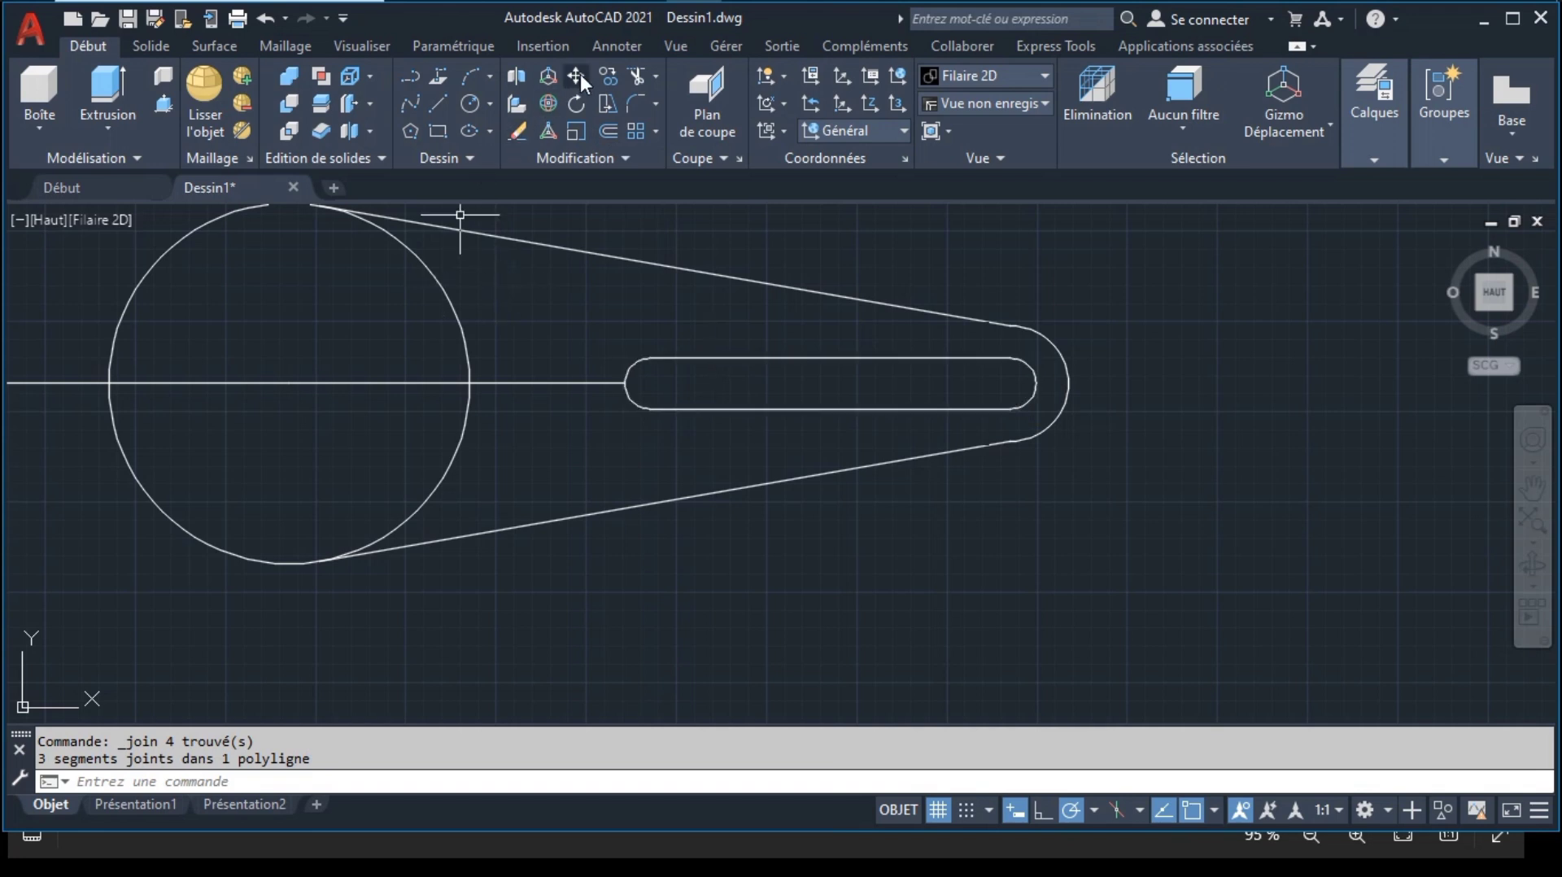
# Step: Trim the diameter 50 circle's arc inside the arm and remove the leftover centreline between the circle's centre and the slot
pyautogui.click(634, 77)
pyautogui.moveTo(446, 331)
pyautogui.mouseDown()
pyautogui.moveTo(453, 306)
pyautogui.moveTo(423, 404)
pyautogui.moveTo(505, 446)
pyautogui.mouseUp()
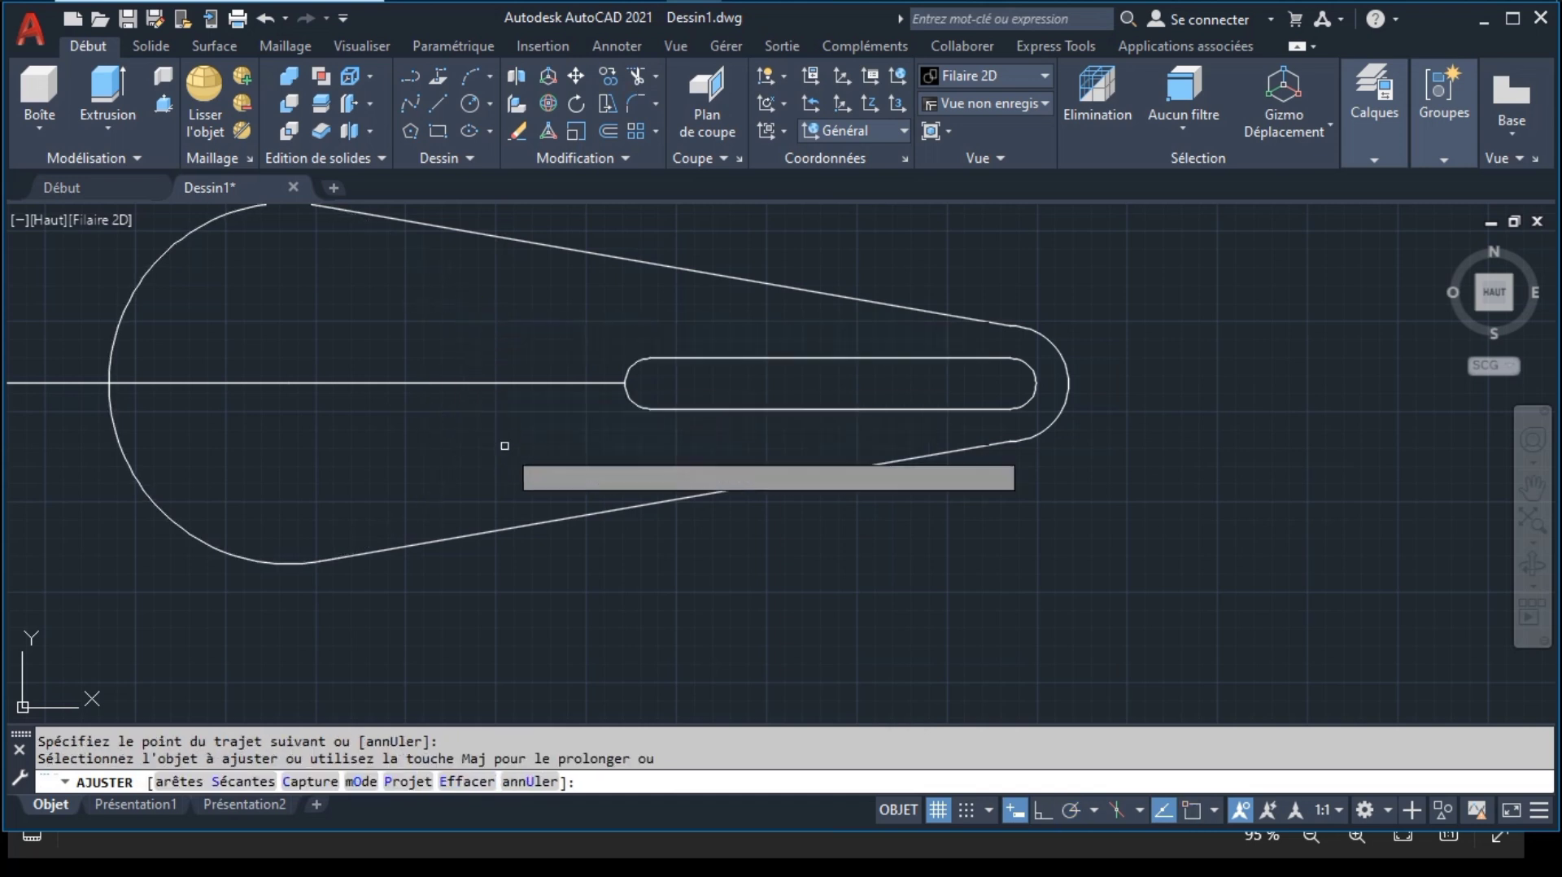
pyautogui.click(505, 380)
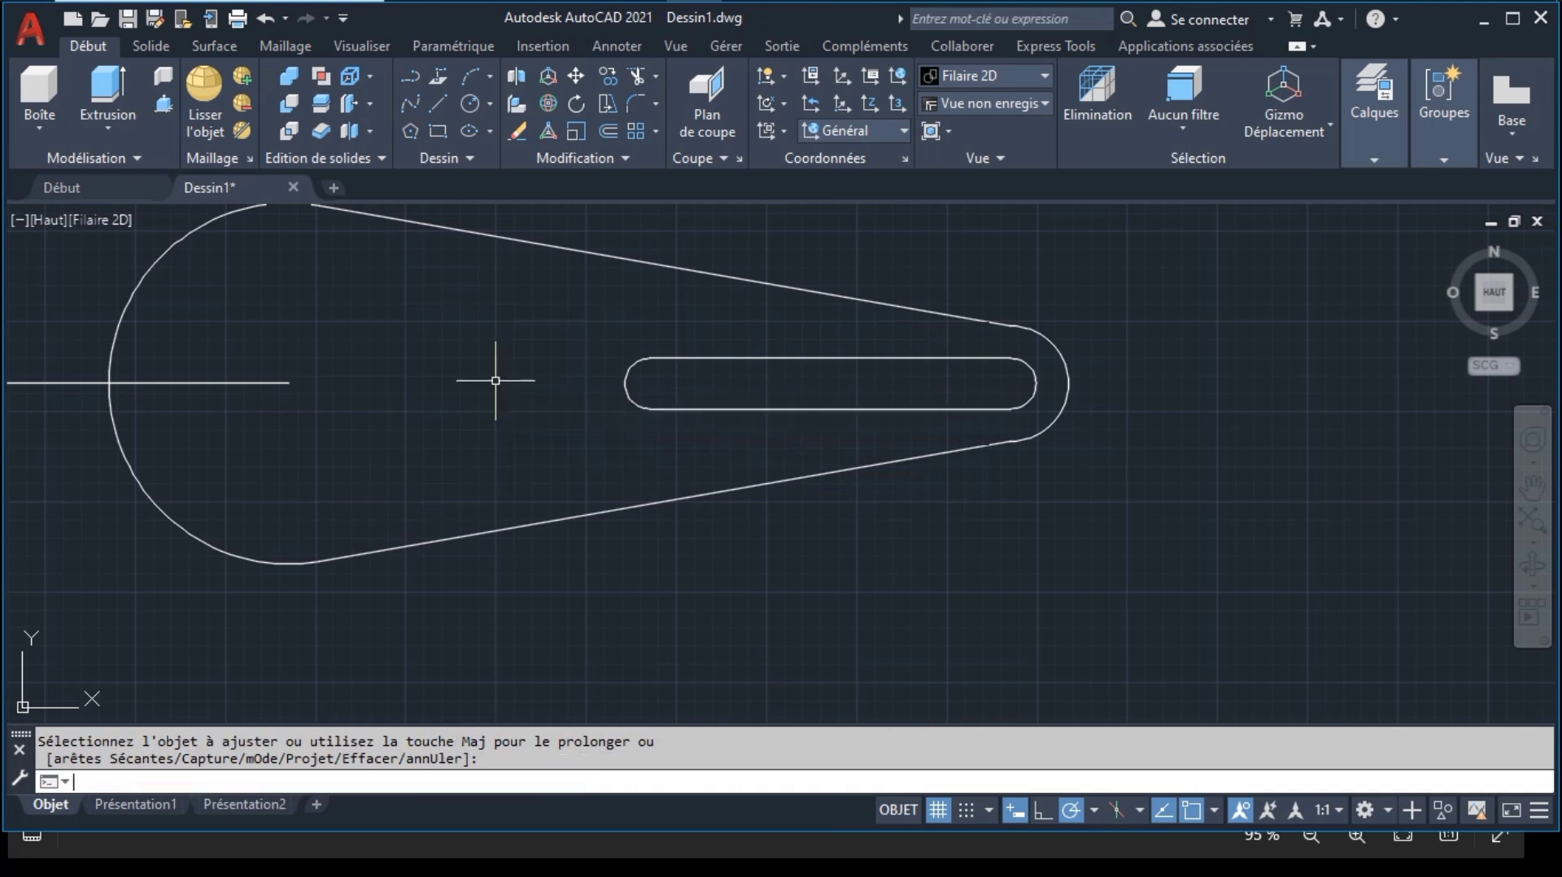
pyautogui.press('Escape')
# Step: Join the arm's two tangent lines, large arc and rounded tip into one closed outer polyline
pyautogui.click(561, 247)
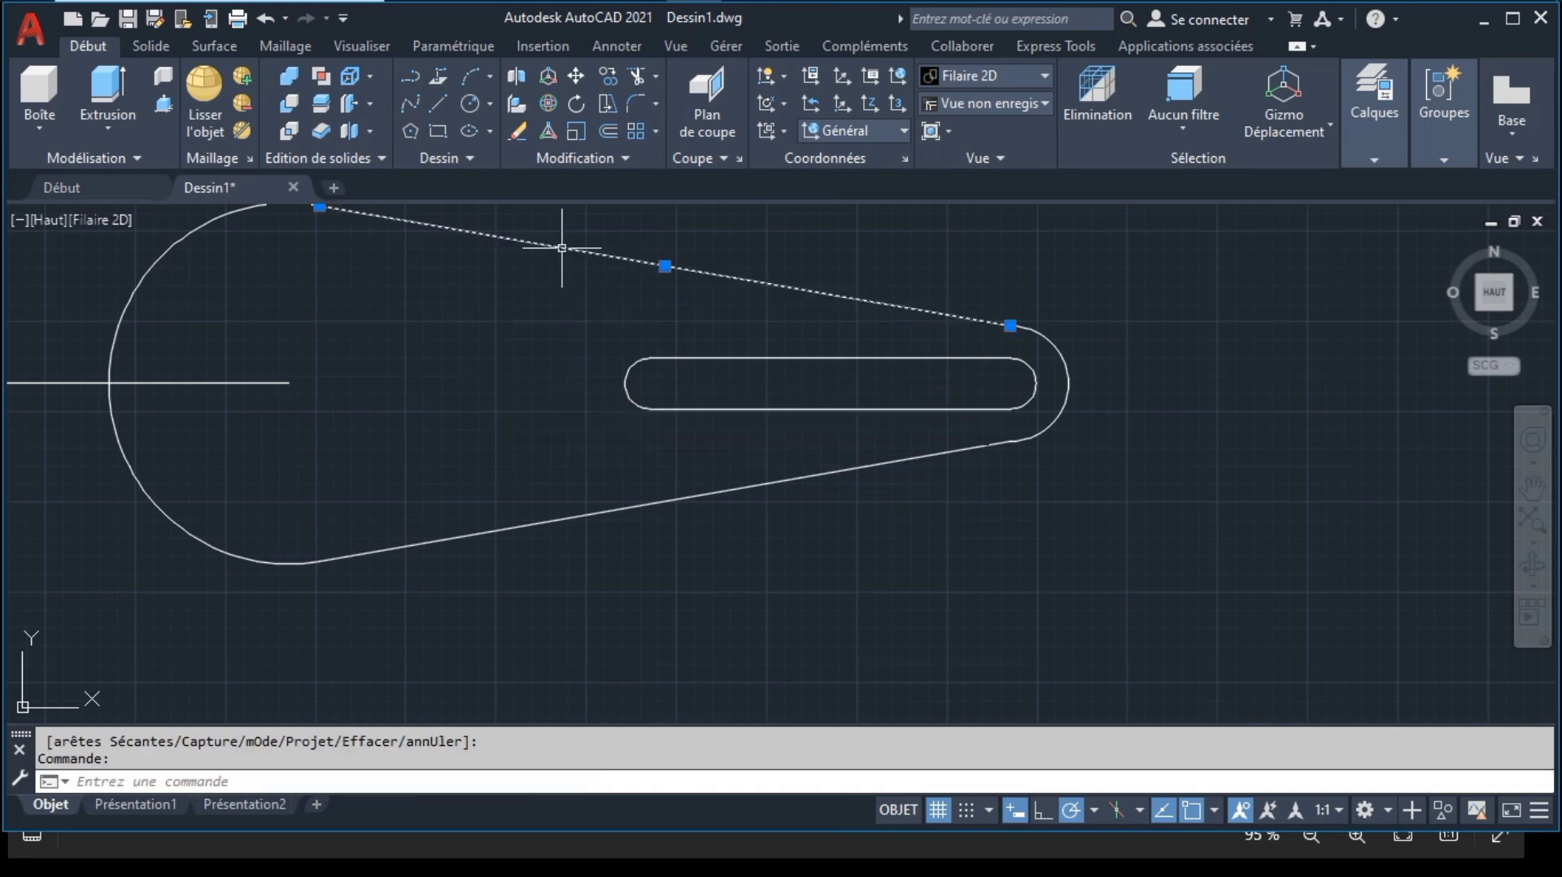
pyautogui.click(162, 243)
pyautogui.click(82, 248)
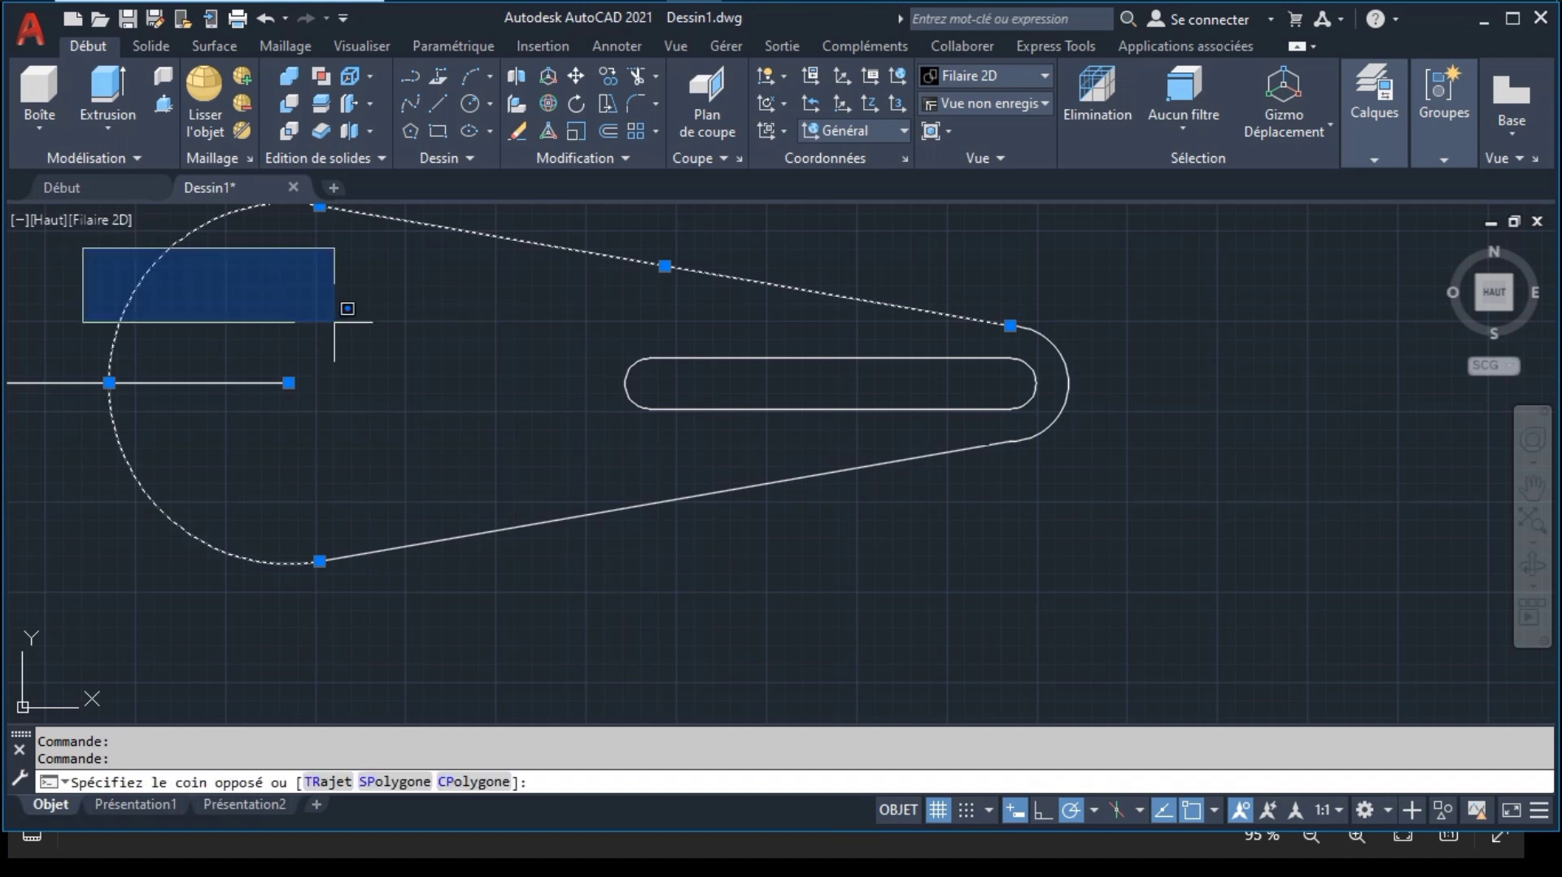
pyautogui.click(1165, 608)
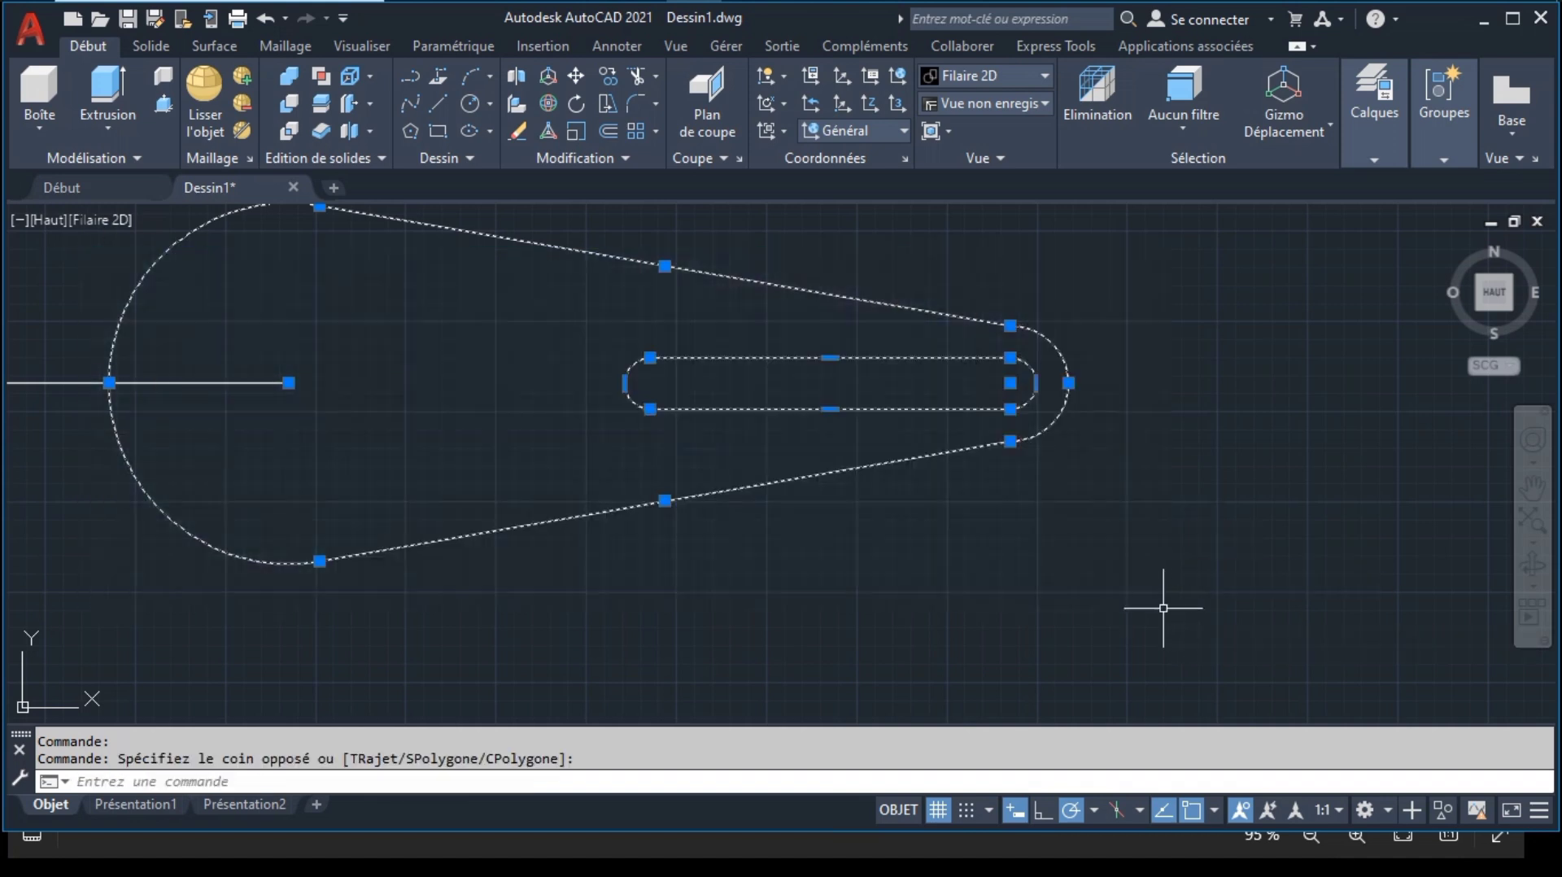
pyautogui.click(620, 158)
pyautogui.click(603, 215)
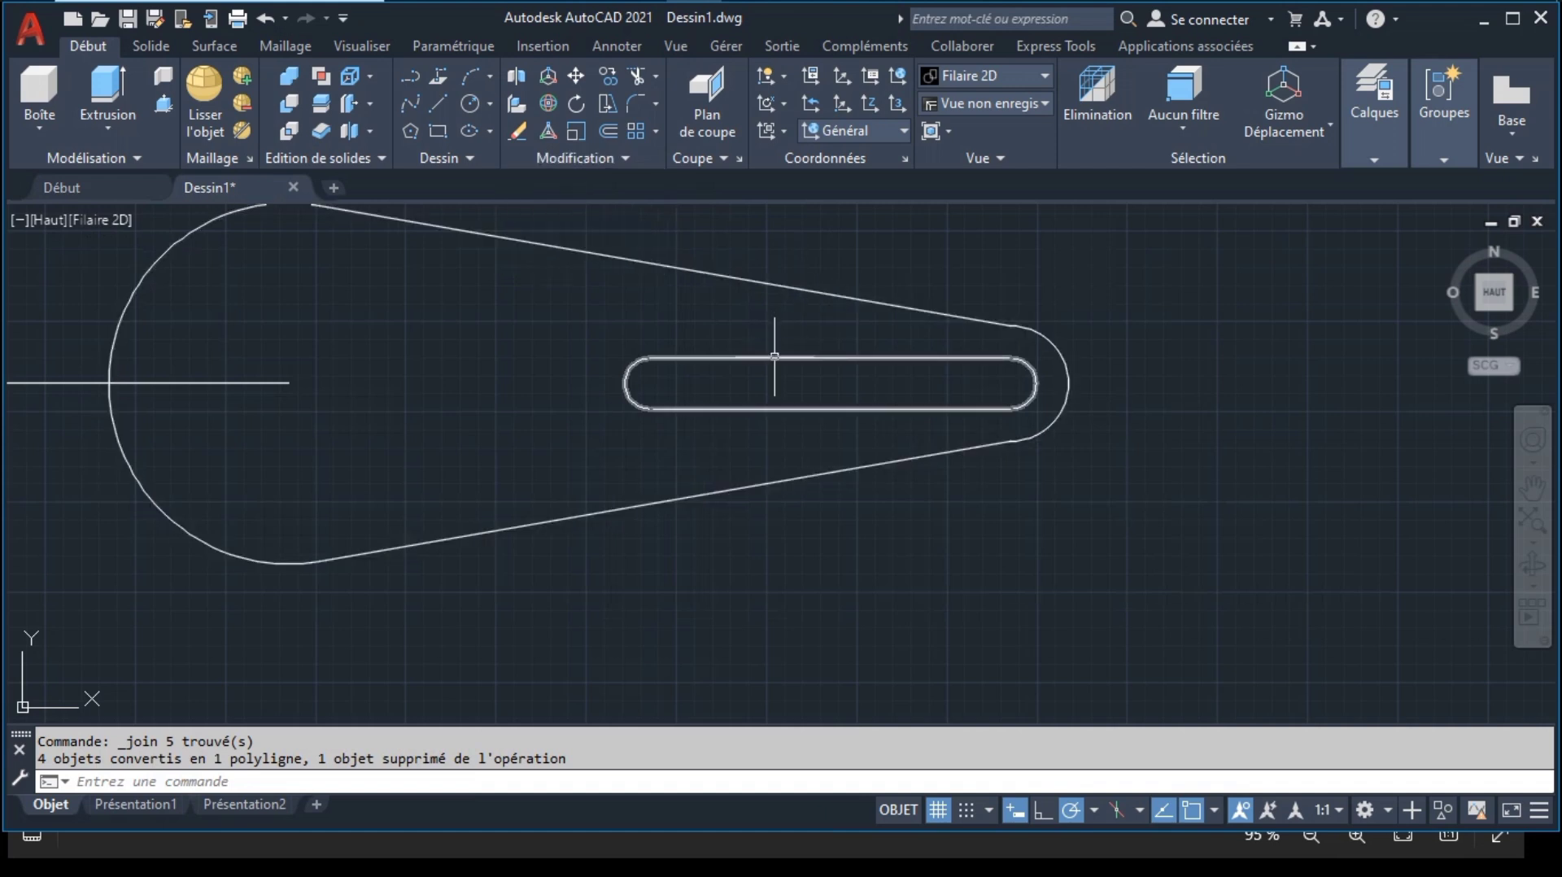
# Step: Switch to 2024.png and examine the side lugs in the side and top views for their width, height, hole position, diameter and depth
pyautogui.scroll(-6, 774, 356)
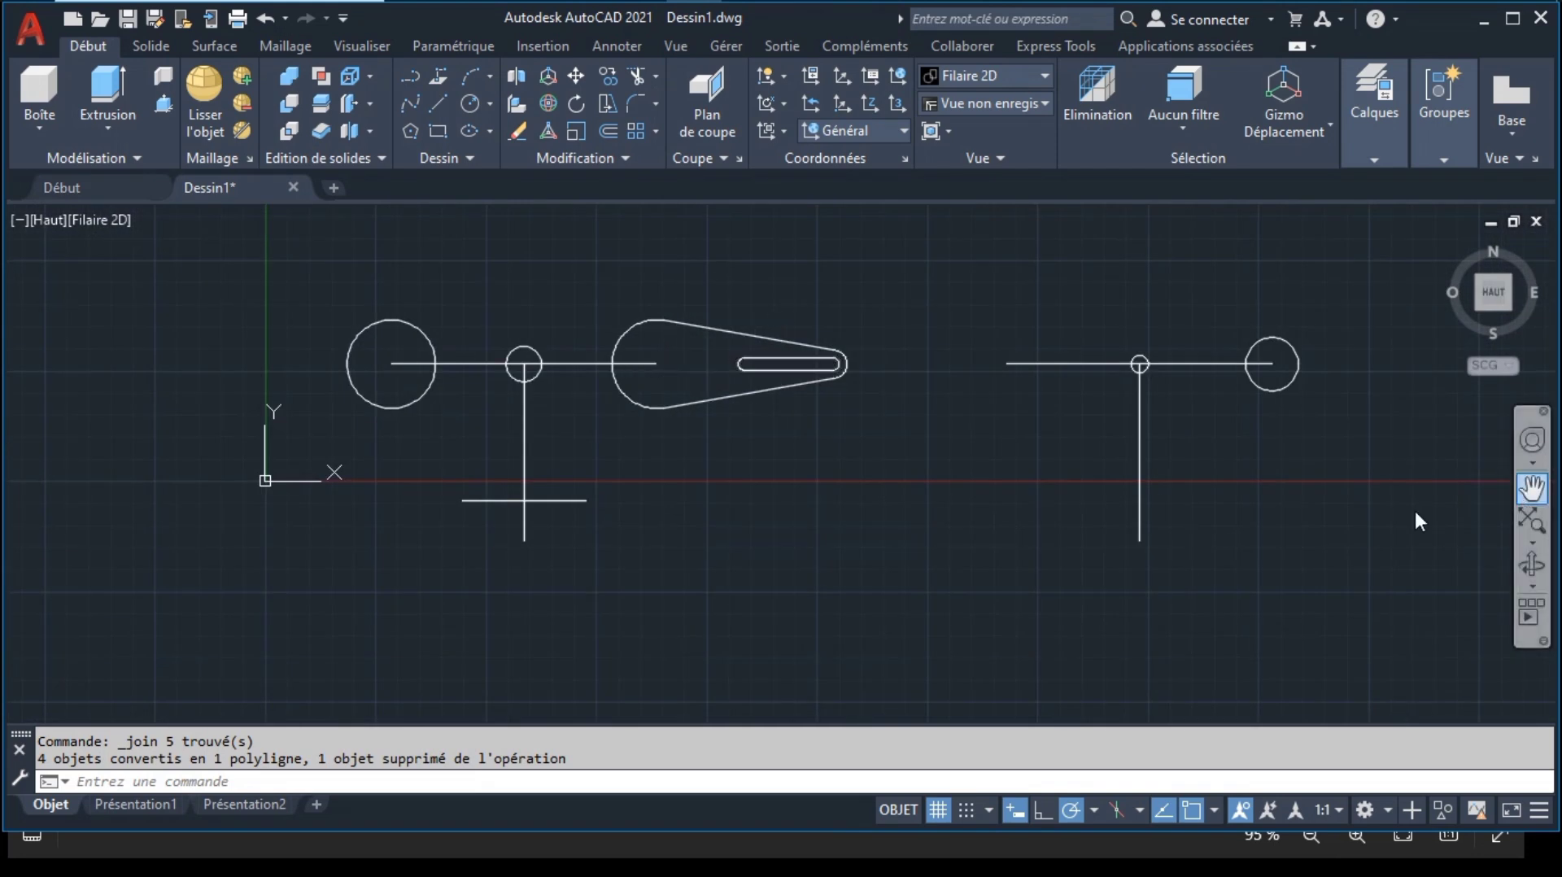
pyautogui.scroll(4, 520, 493)
pyautogui.scroll(4, 513, 495)
pyautogui.scroll(-2, 516, 496)
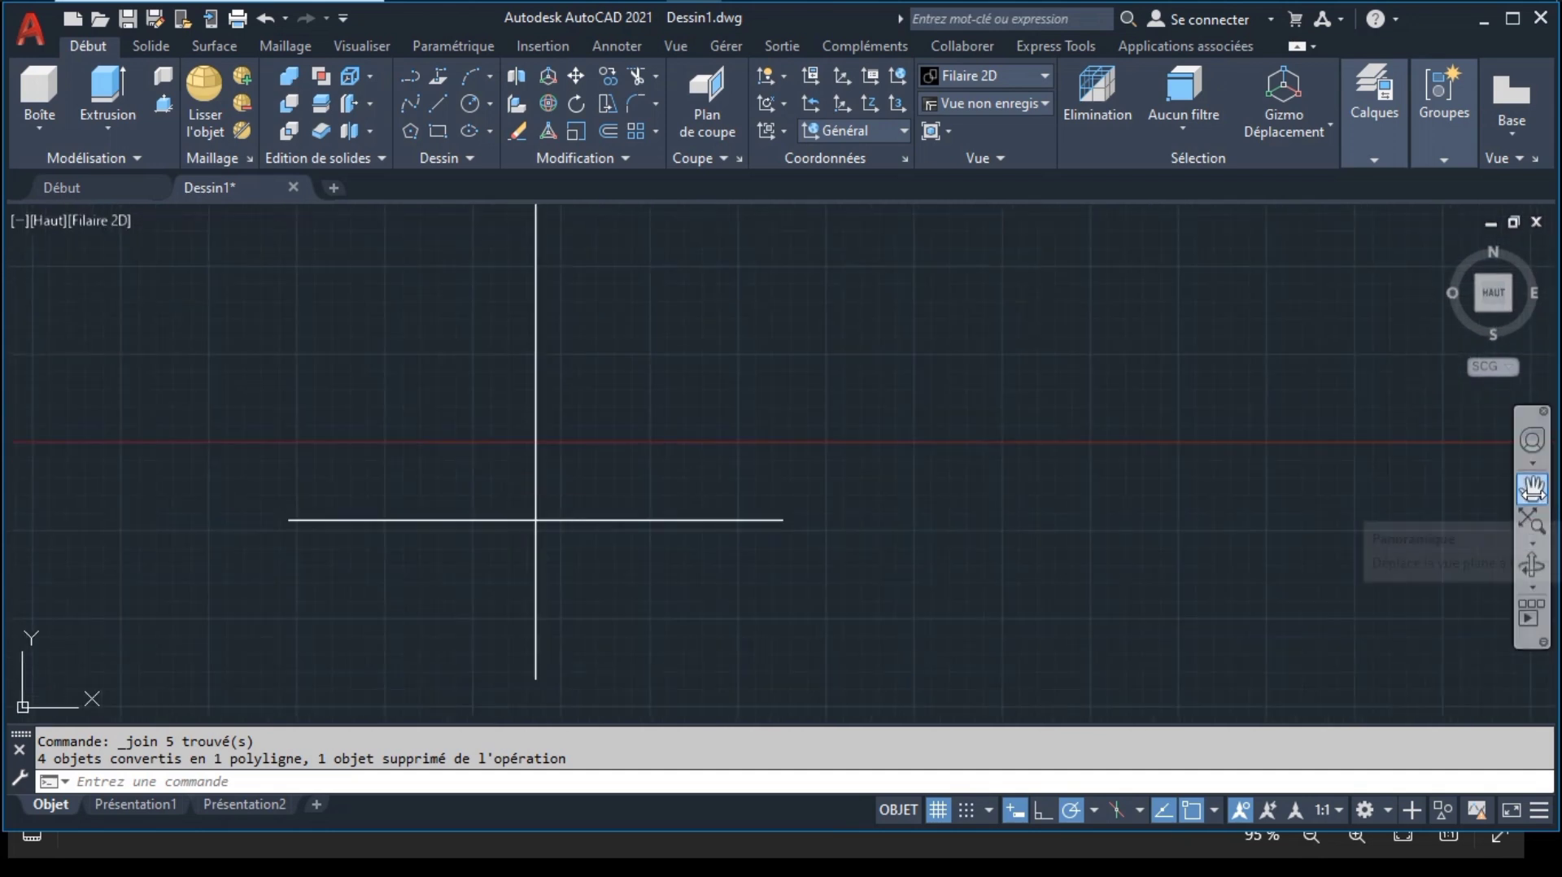
pyautogui.click(1533, 488)
pyautogui.moveTo(673, 574); pyautogui.dragTo(843, 515)
pyautogui.press('Escape')
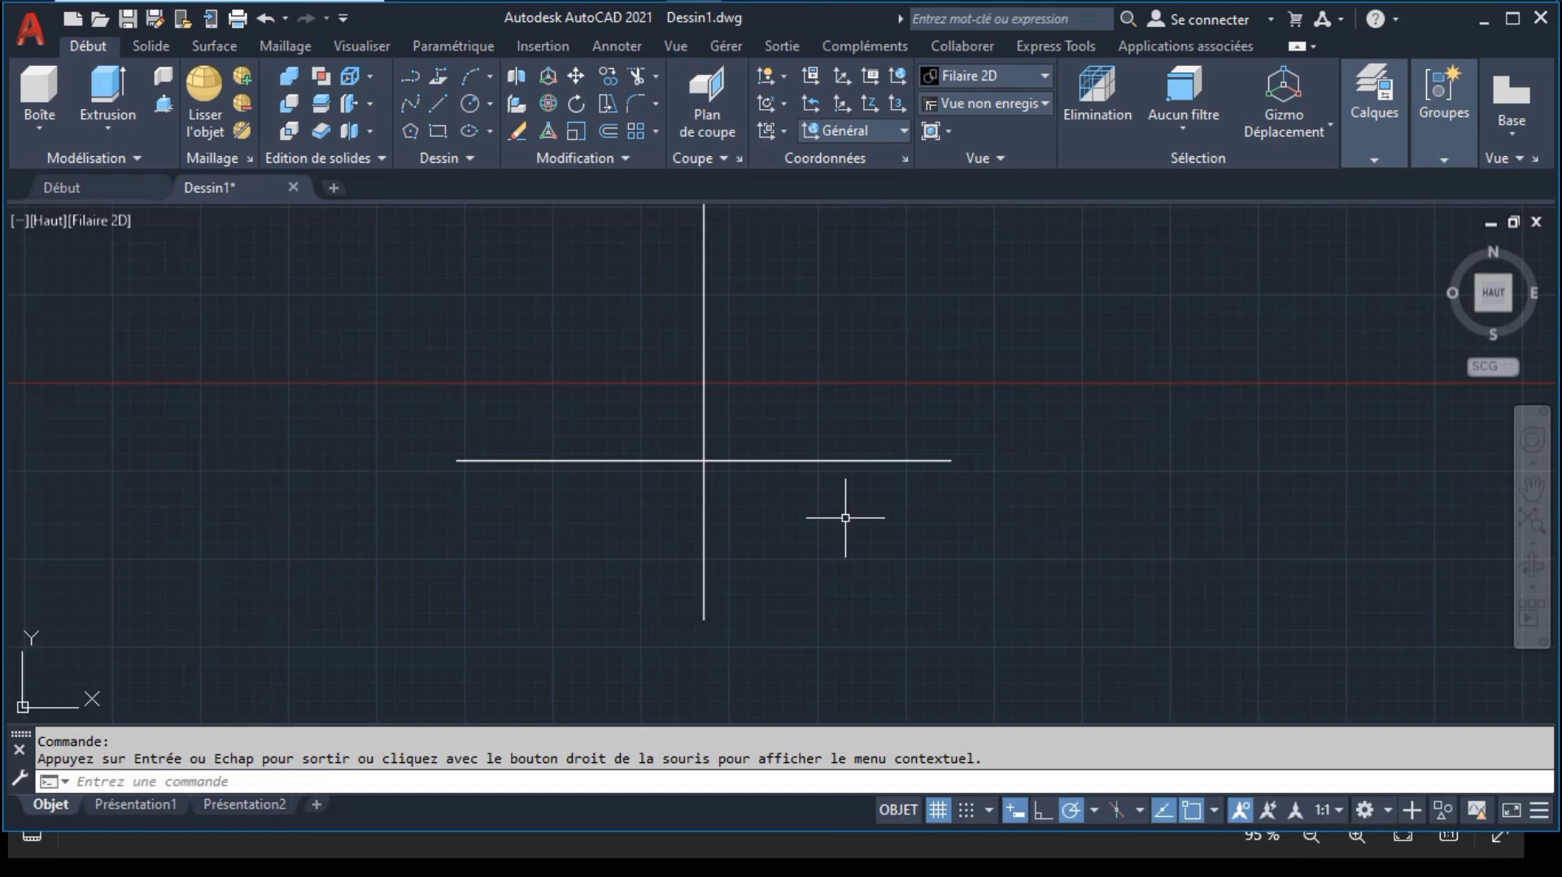
pyautogui.click(875, 4)
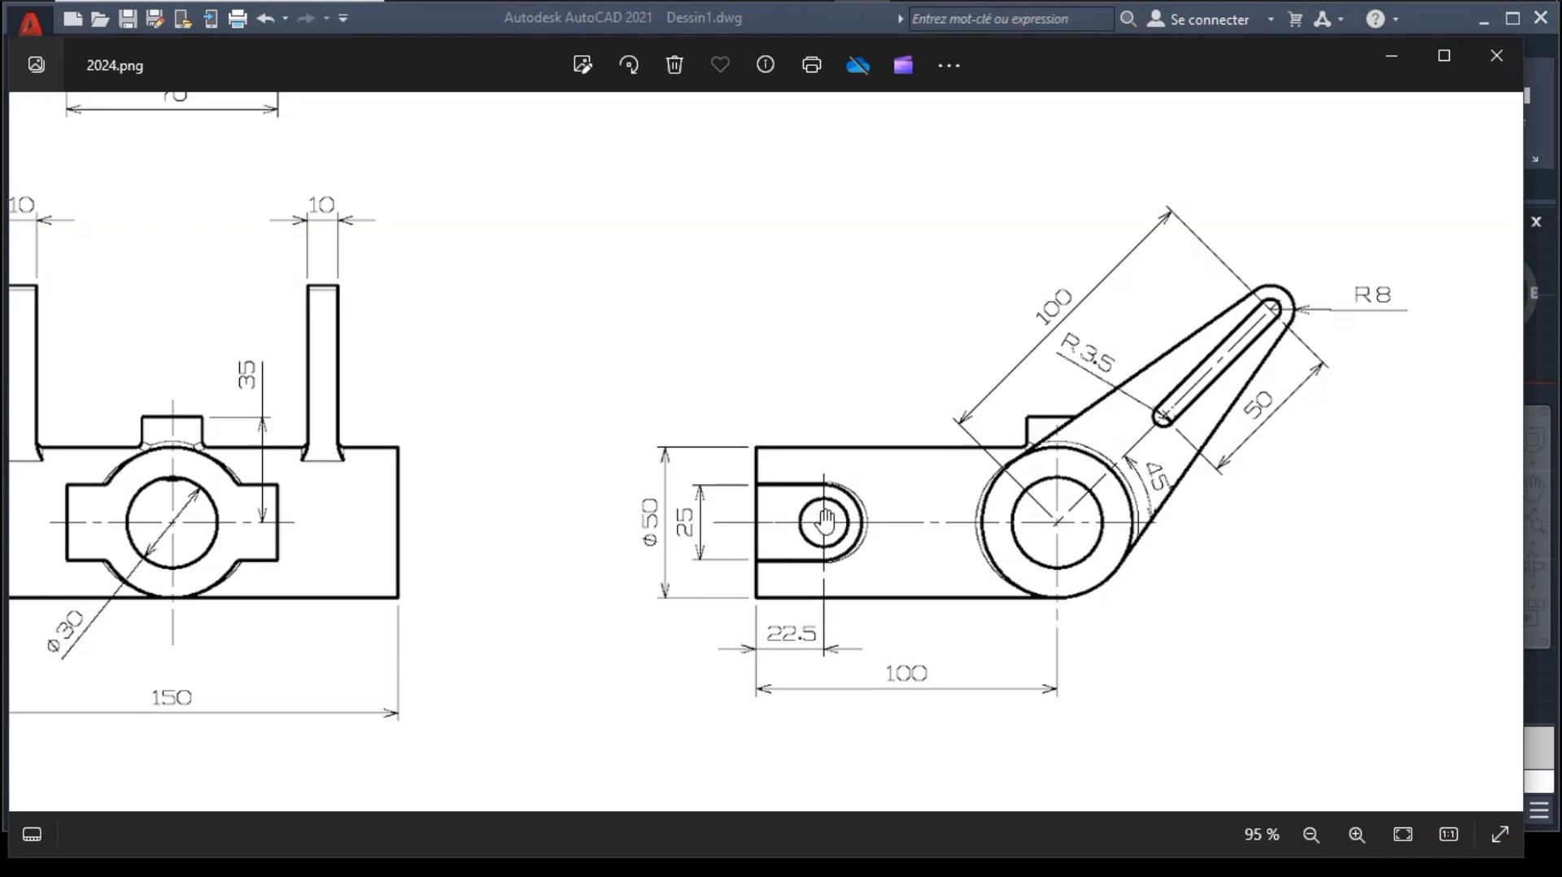
pyautogui.press('Right')
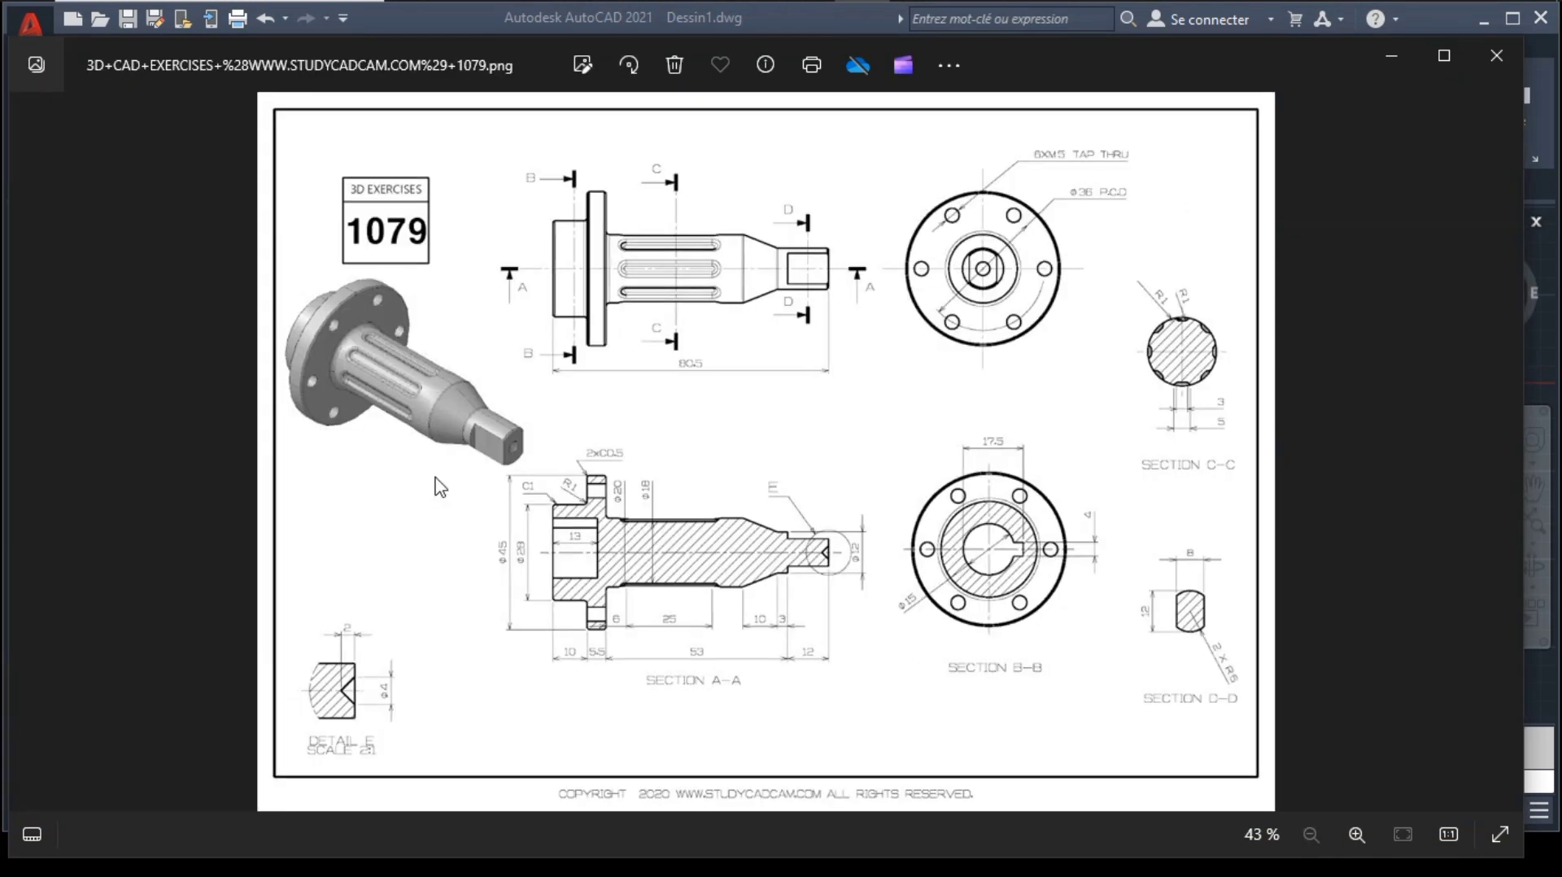
pyautogui.press('Left')
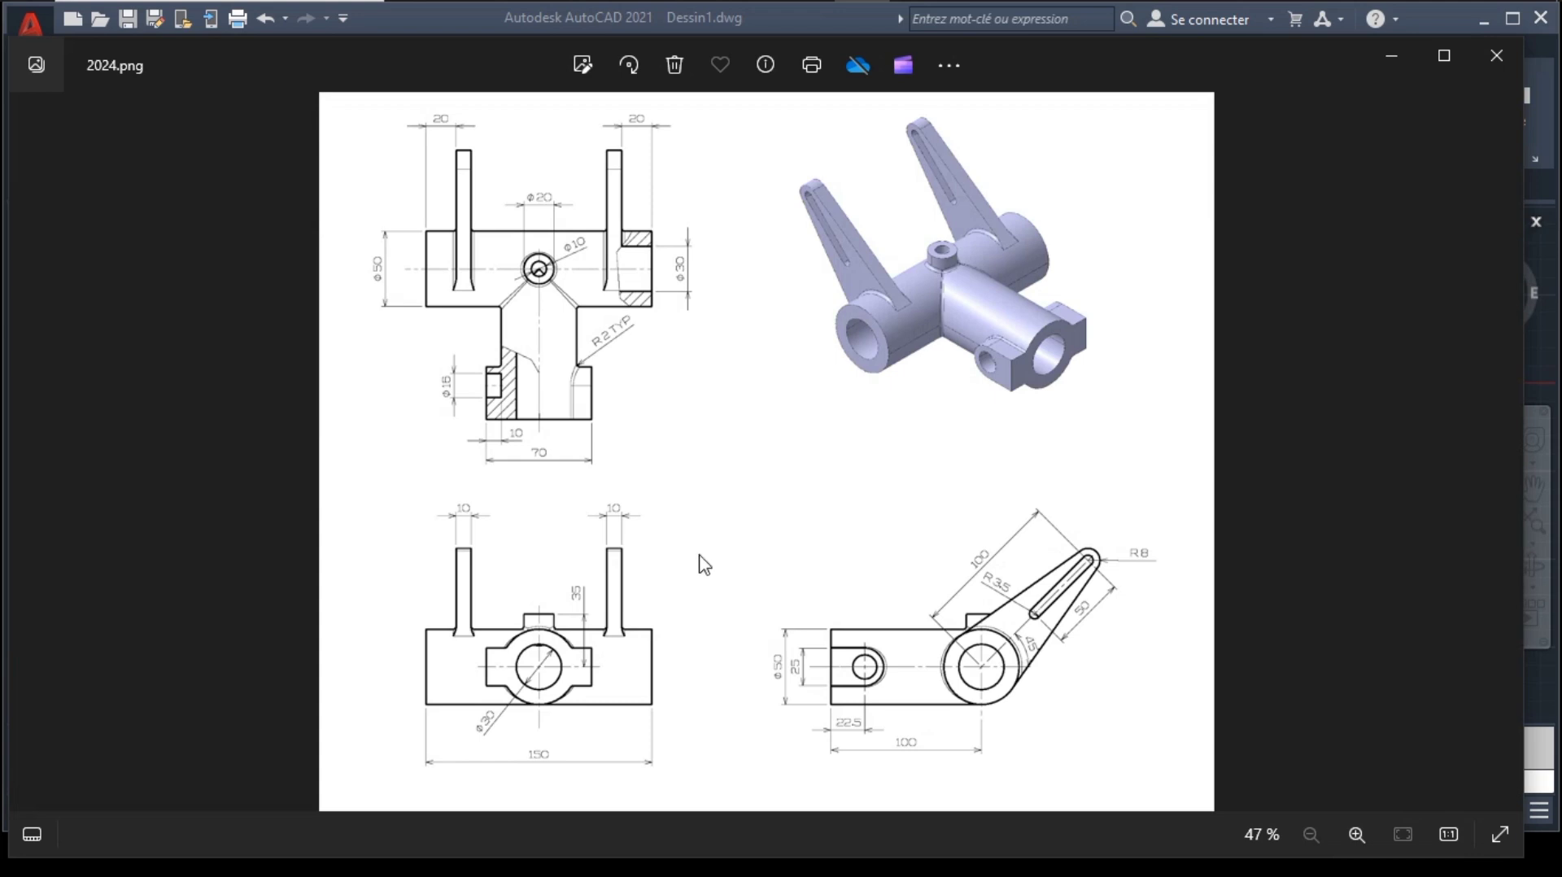
pyautogui.scroll(4, 877, 667)
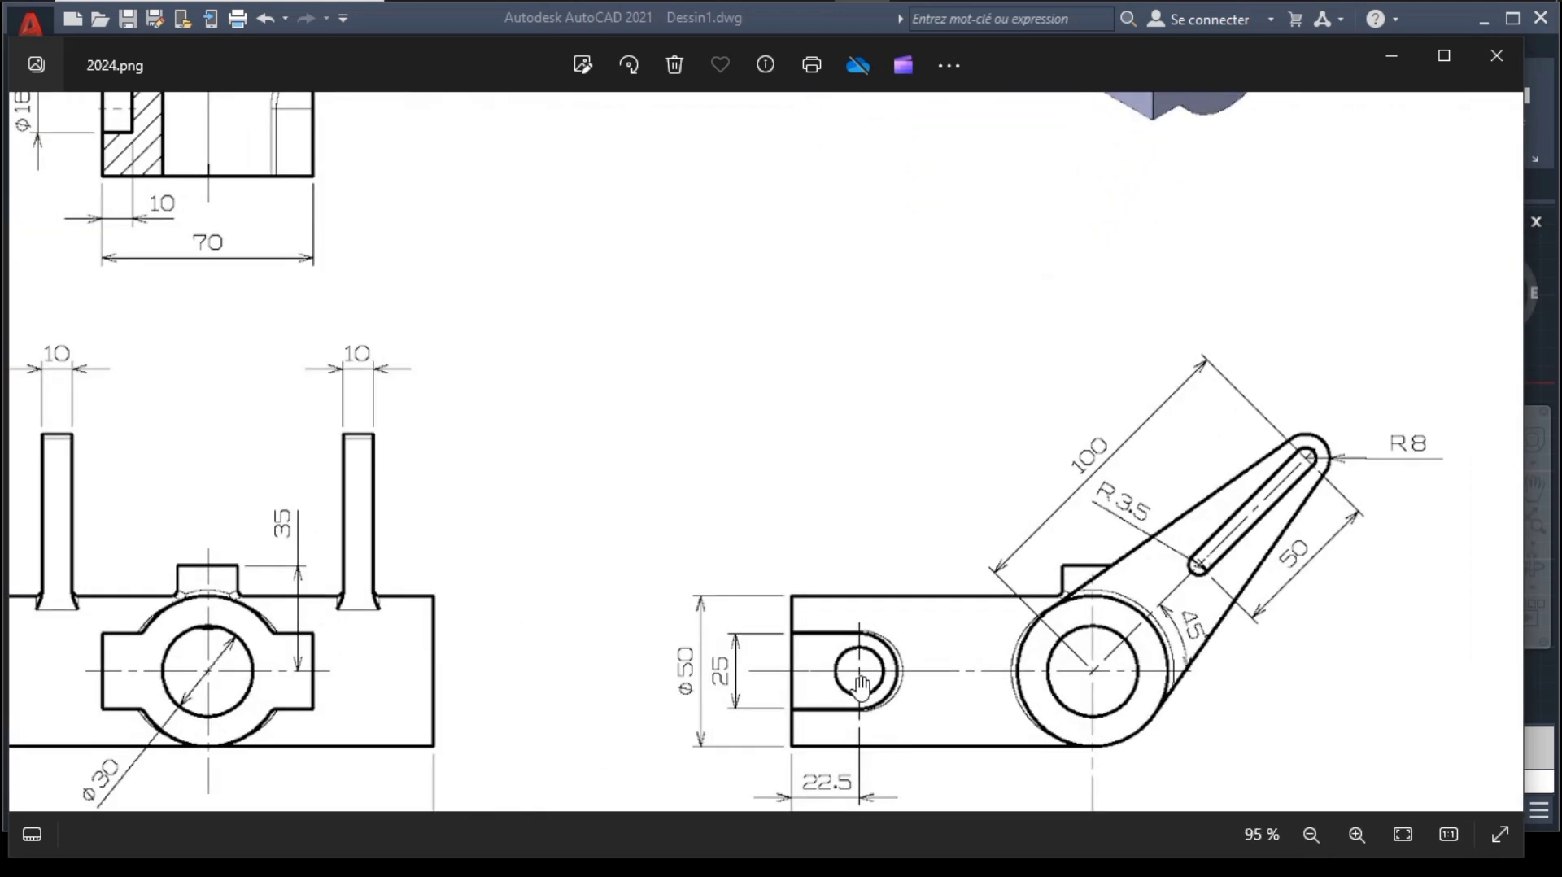
pyautogui.moveTo(877, 667); pyautogui.dragTo(836, 602)
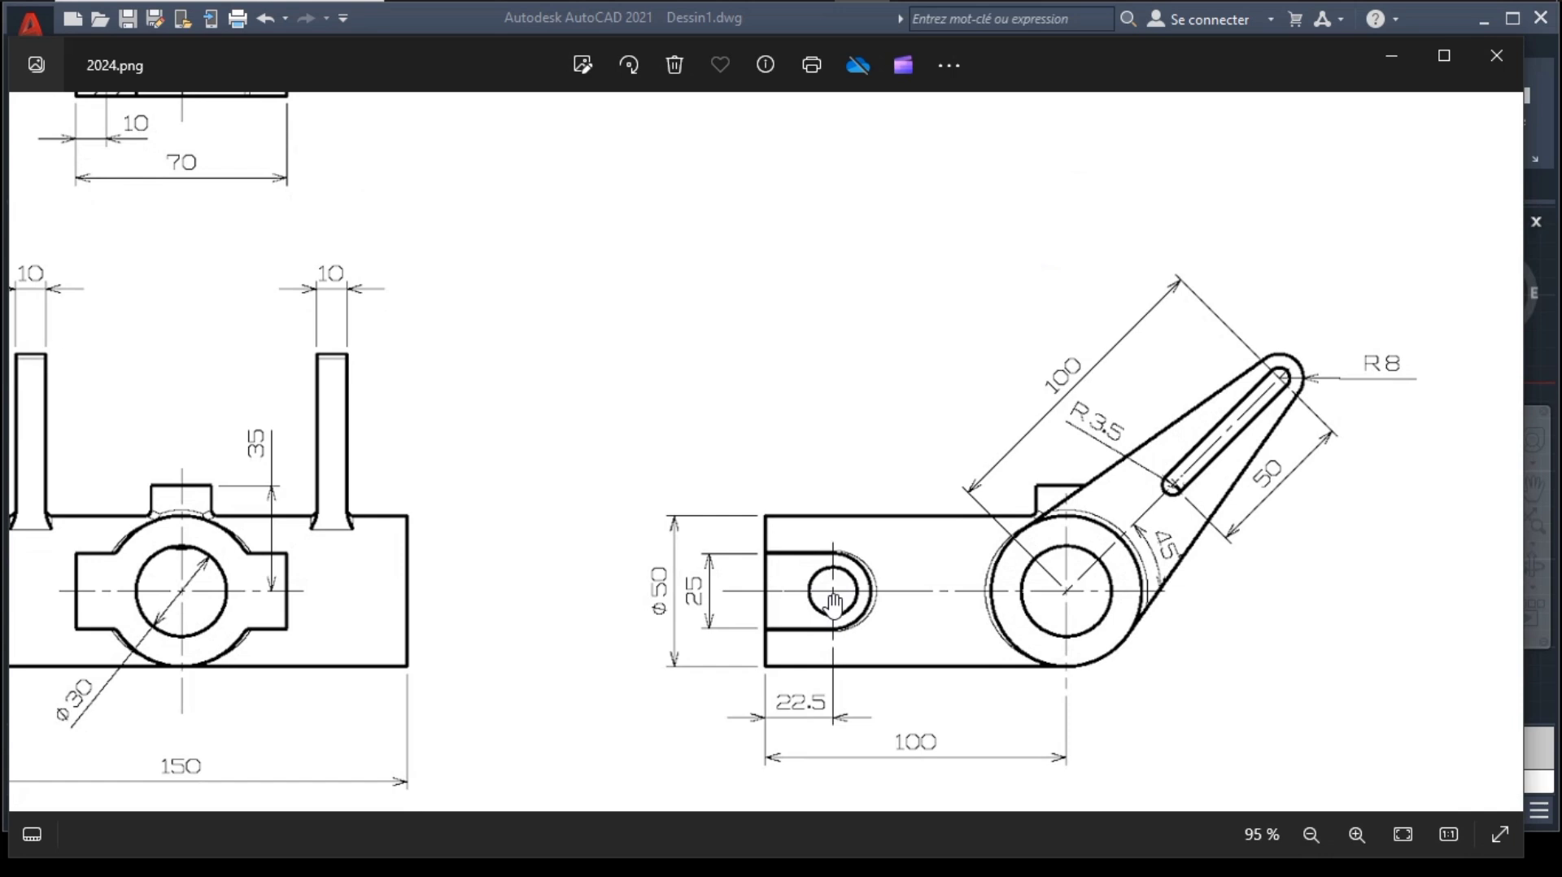
pyautogui.scroll(5, 833, 602)
pyautogui.moveTo(839, 602); pyautogui.dragTo(846, 367)
pyautogui.moveTo(720, 499); pyautogui.dragTo(1448, 561)
pyautogui.moveTo(520, 461); pyautogui.dragTo(938, 523)
pyautogui.moveTo(886, 422); pyautogui.dragTo(886, 516)
pyautogui.moveTo(874, 294); pyautogui.dragTo(872, 486)
pyautogui.moveTo(886, 338); pyautogui.dragTo(846, 537)
pyautogui.moveTo(840, 295); pyautogui.dragTo(838, 452)
pyautogui.moveTo(833, 230); pyautogui.dragTo(831, 436)
pyautogui.moveTo(840, 199); pyautogui.dragTo(822, 578)
pyautogui.moveTo(829, 325); pyautogui.dragTo(867, 618)
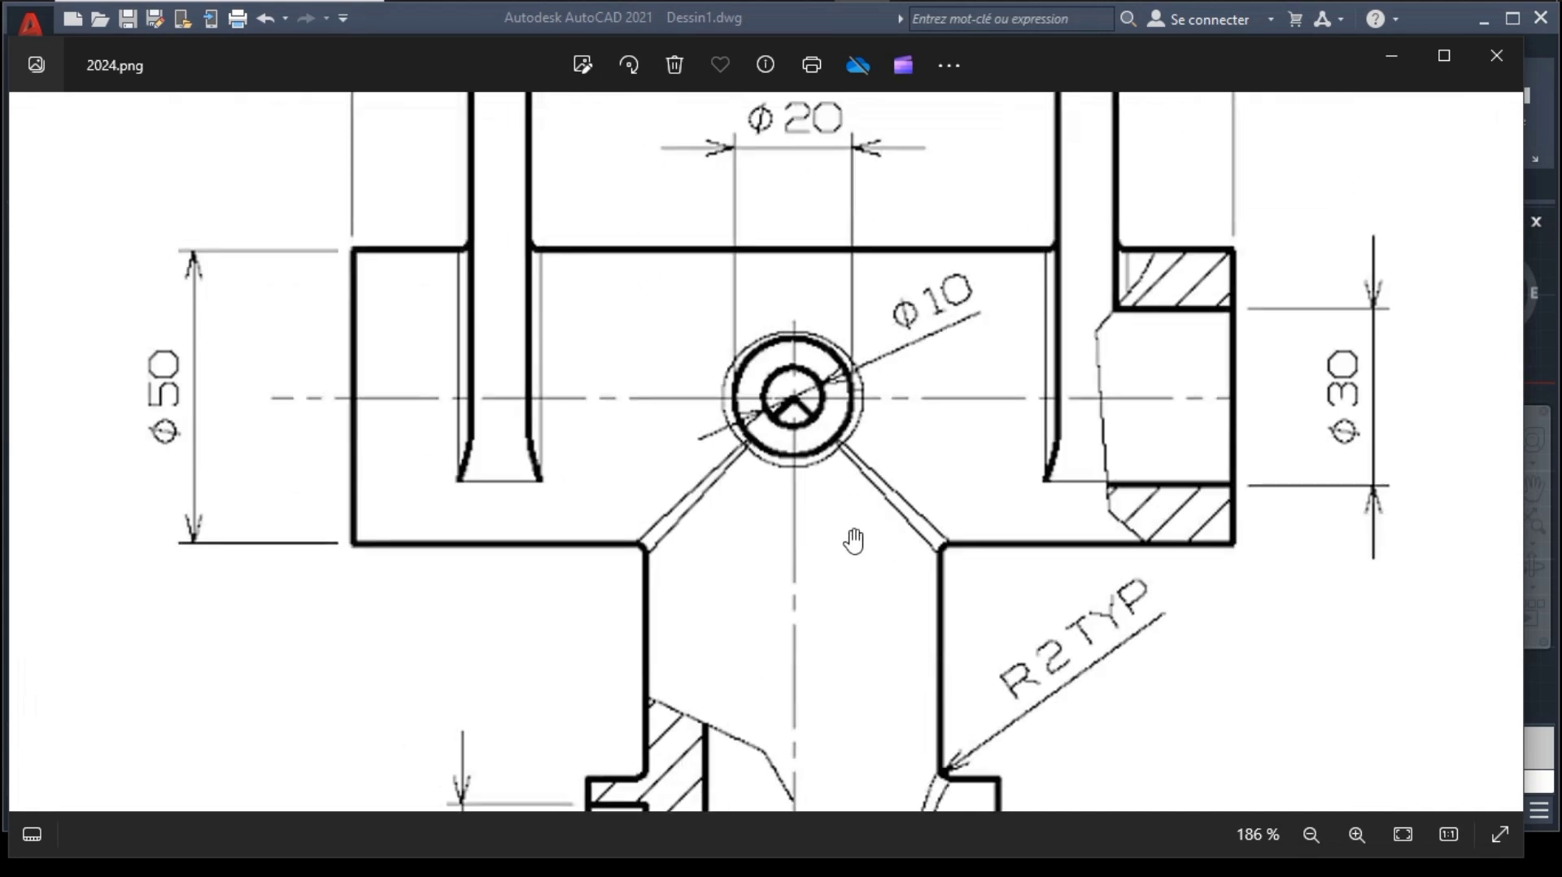
pyautogui.moveTo(860, 424); pyautogui.dragTo(846, 224)
pyautogui.moveTo(426, 650); pyautogui.dragTo(425, 476)
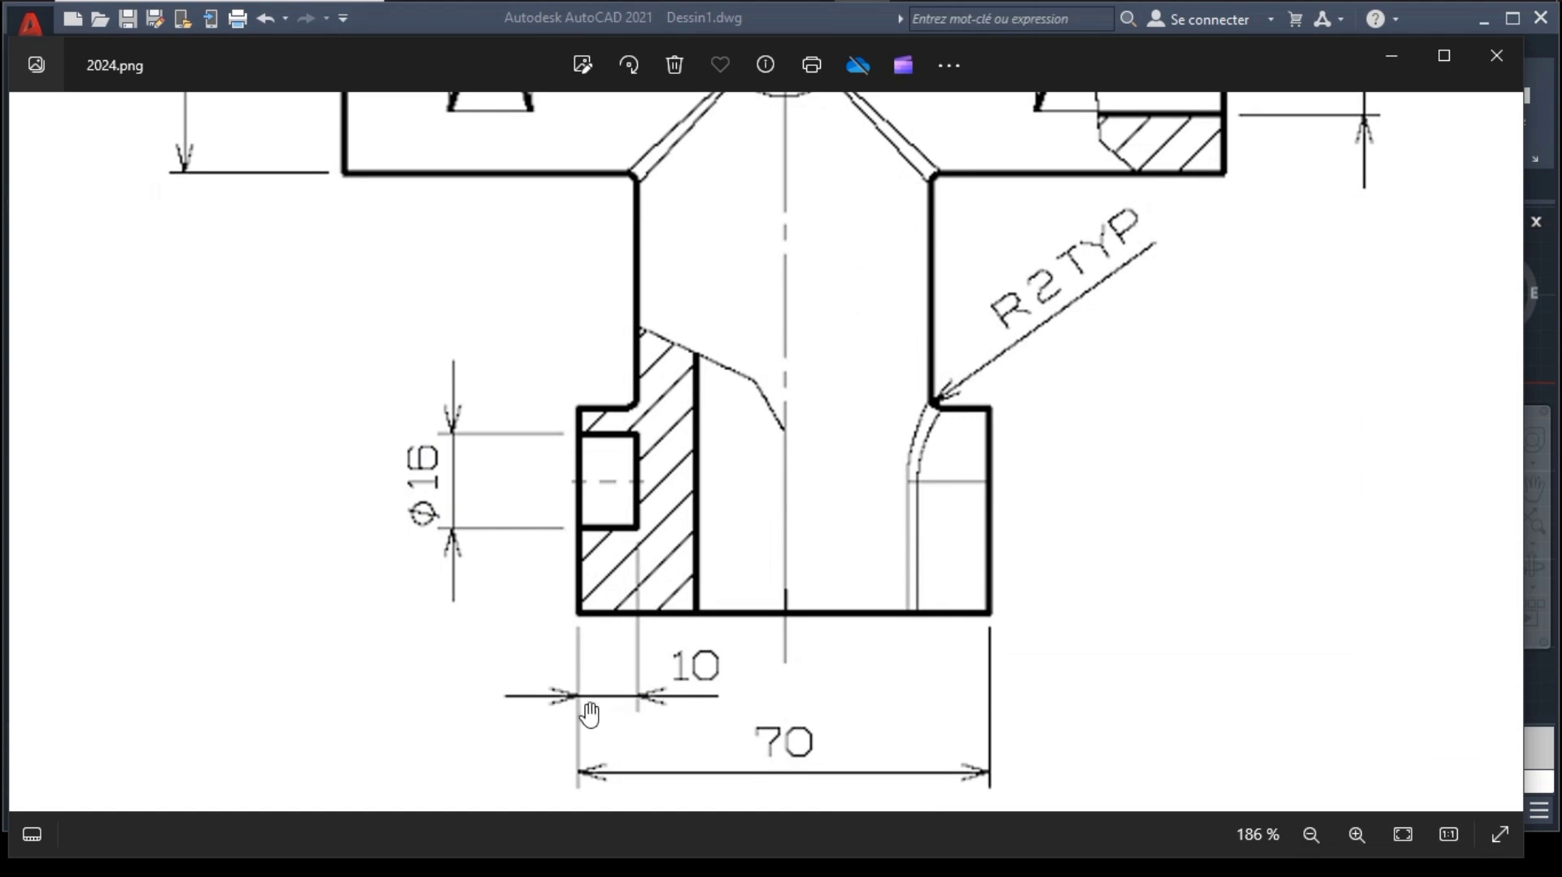
# Step: Switch back to AutoCAD and try to draw a short line from the left end of the lower horizontal centreline
pyautogui.click(707, 9)
pyautogui.click(437, 114)
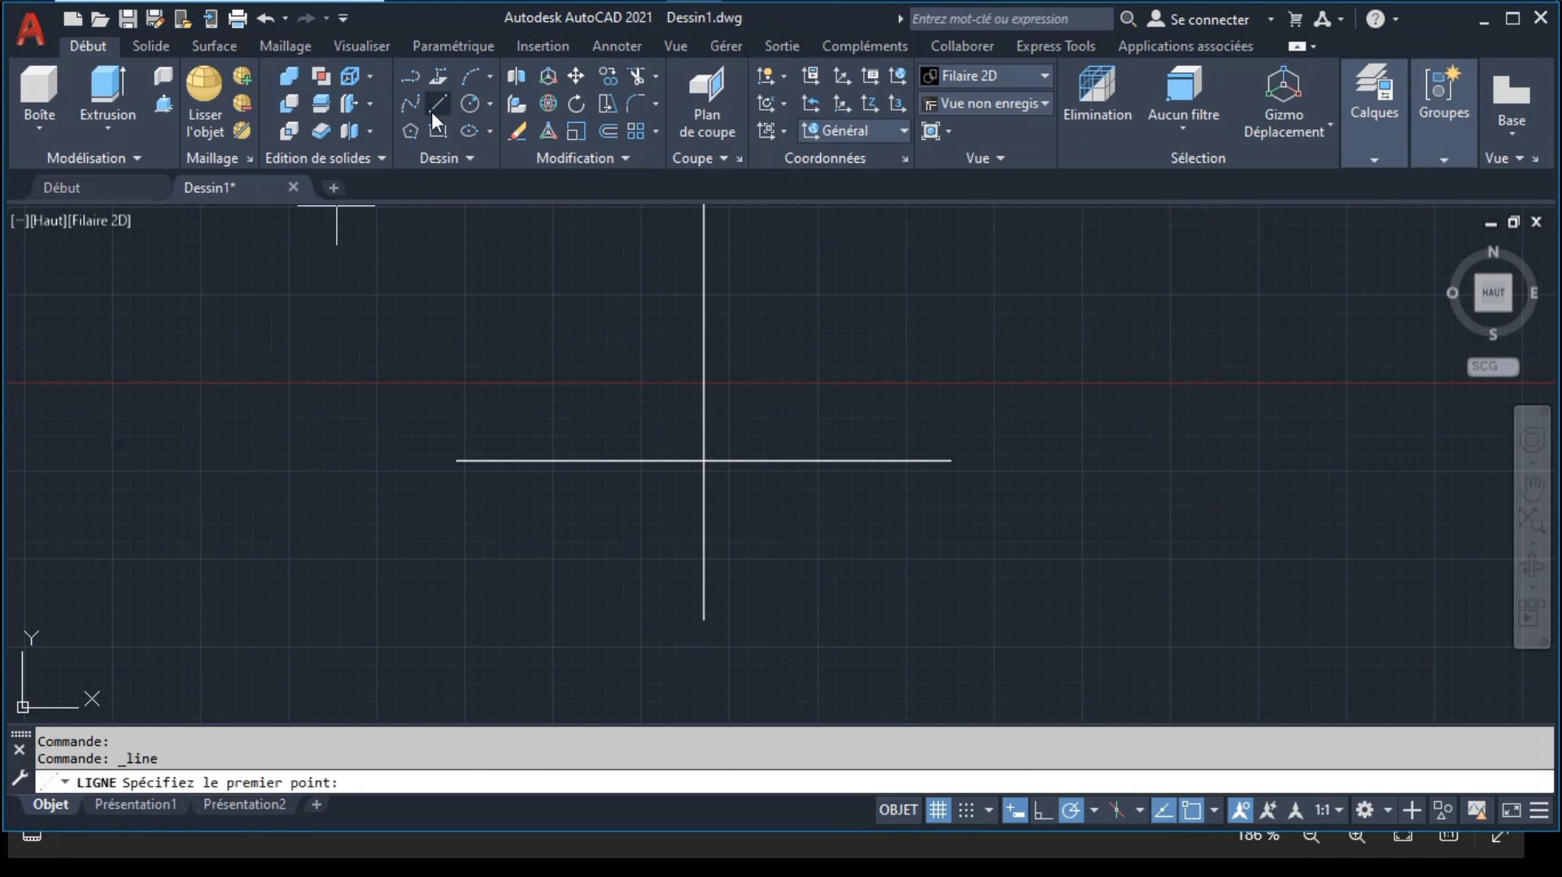
pyautogui.click(456, 460)
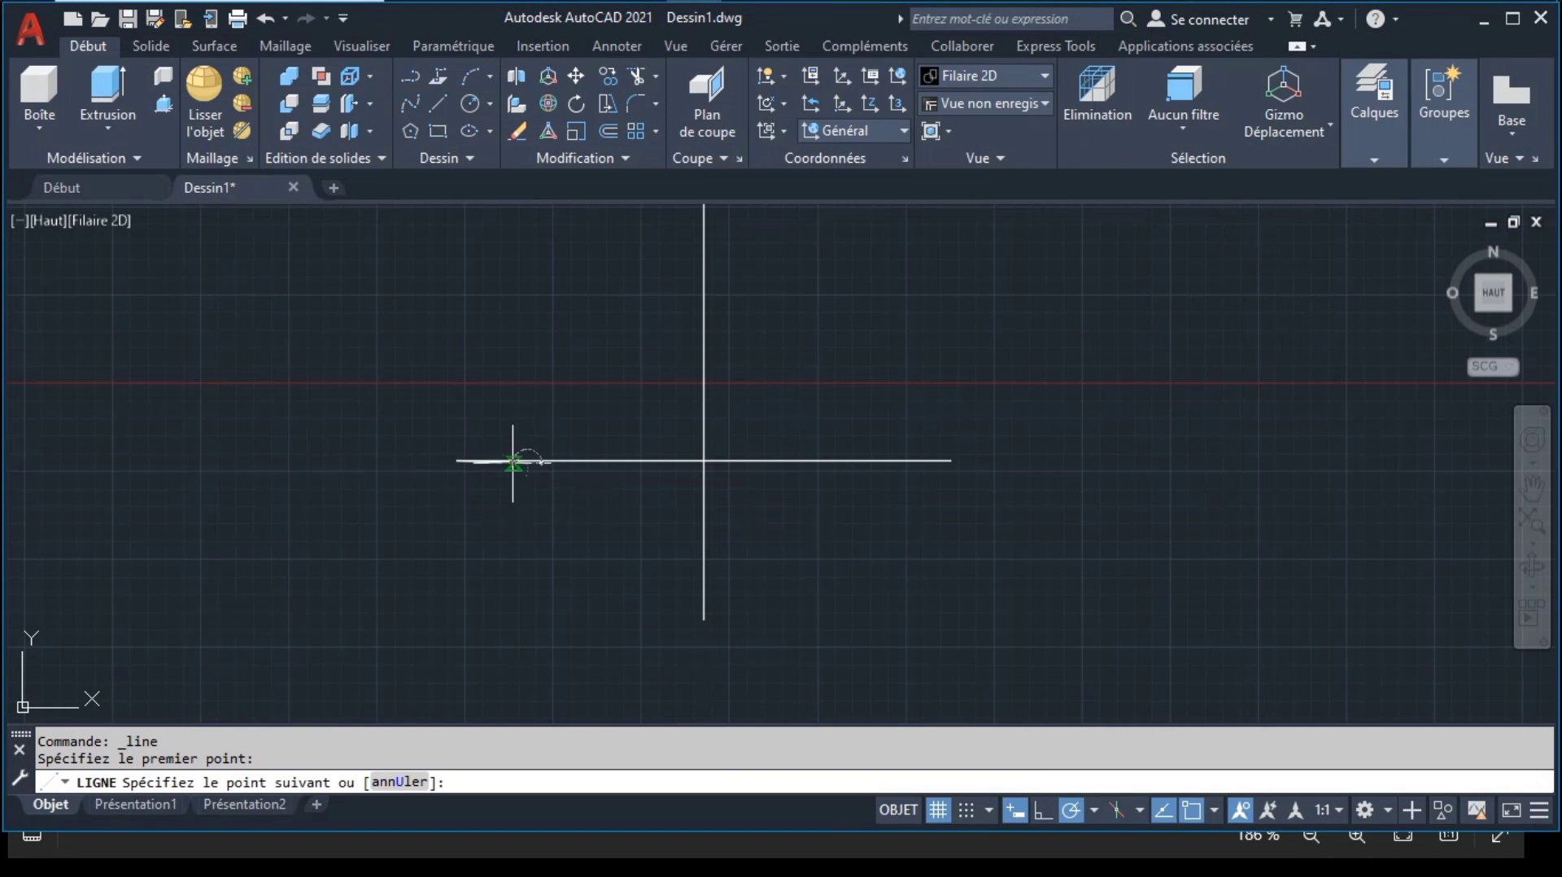
pyautogui.press('Return')
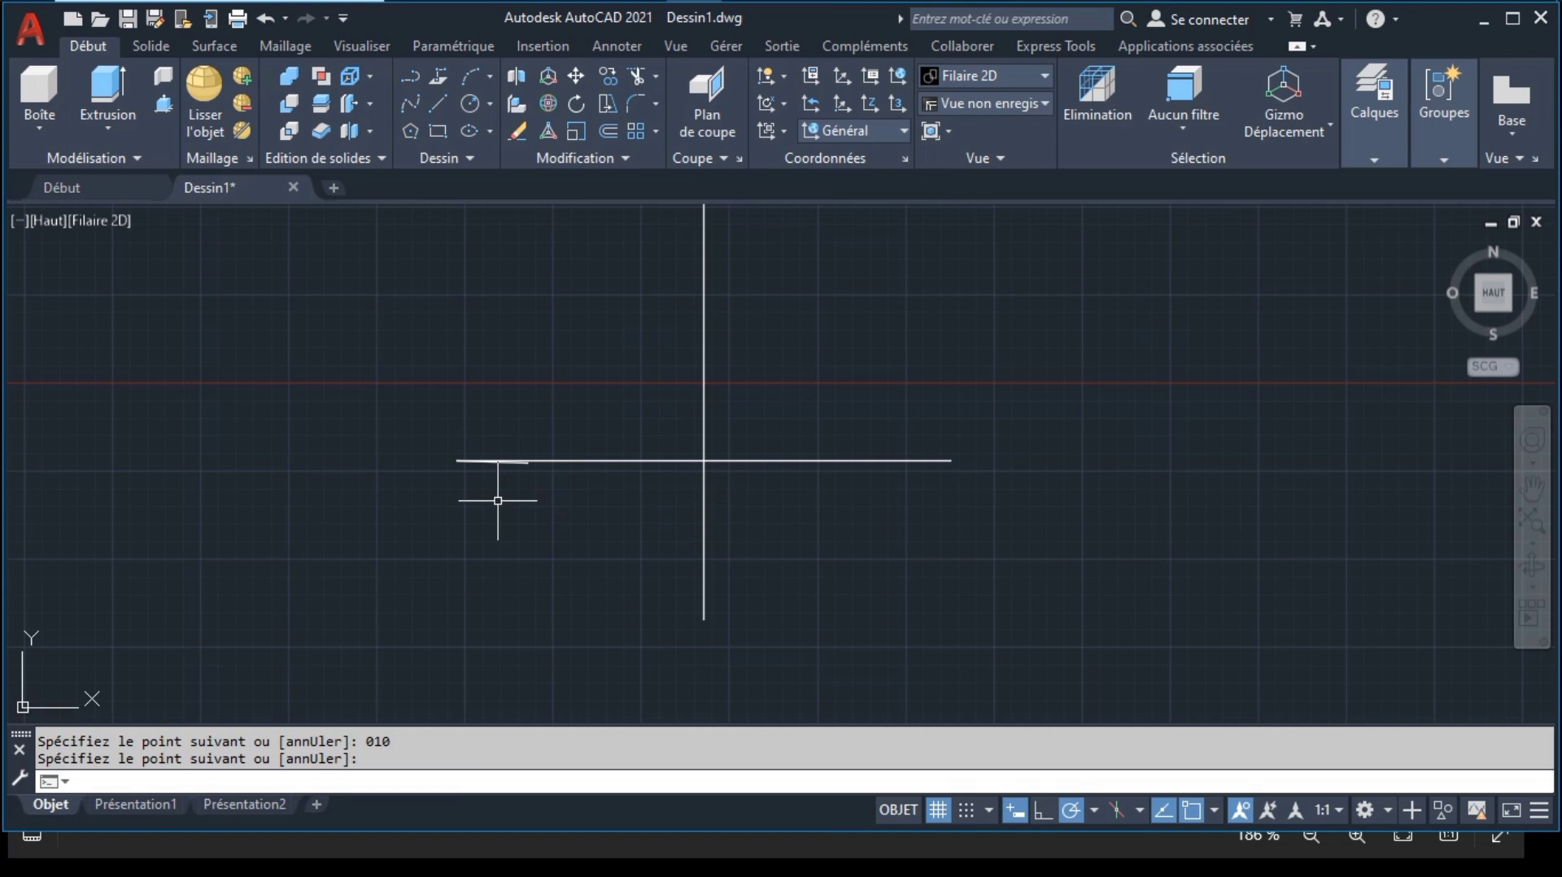
pyautogui.press('Return')
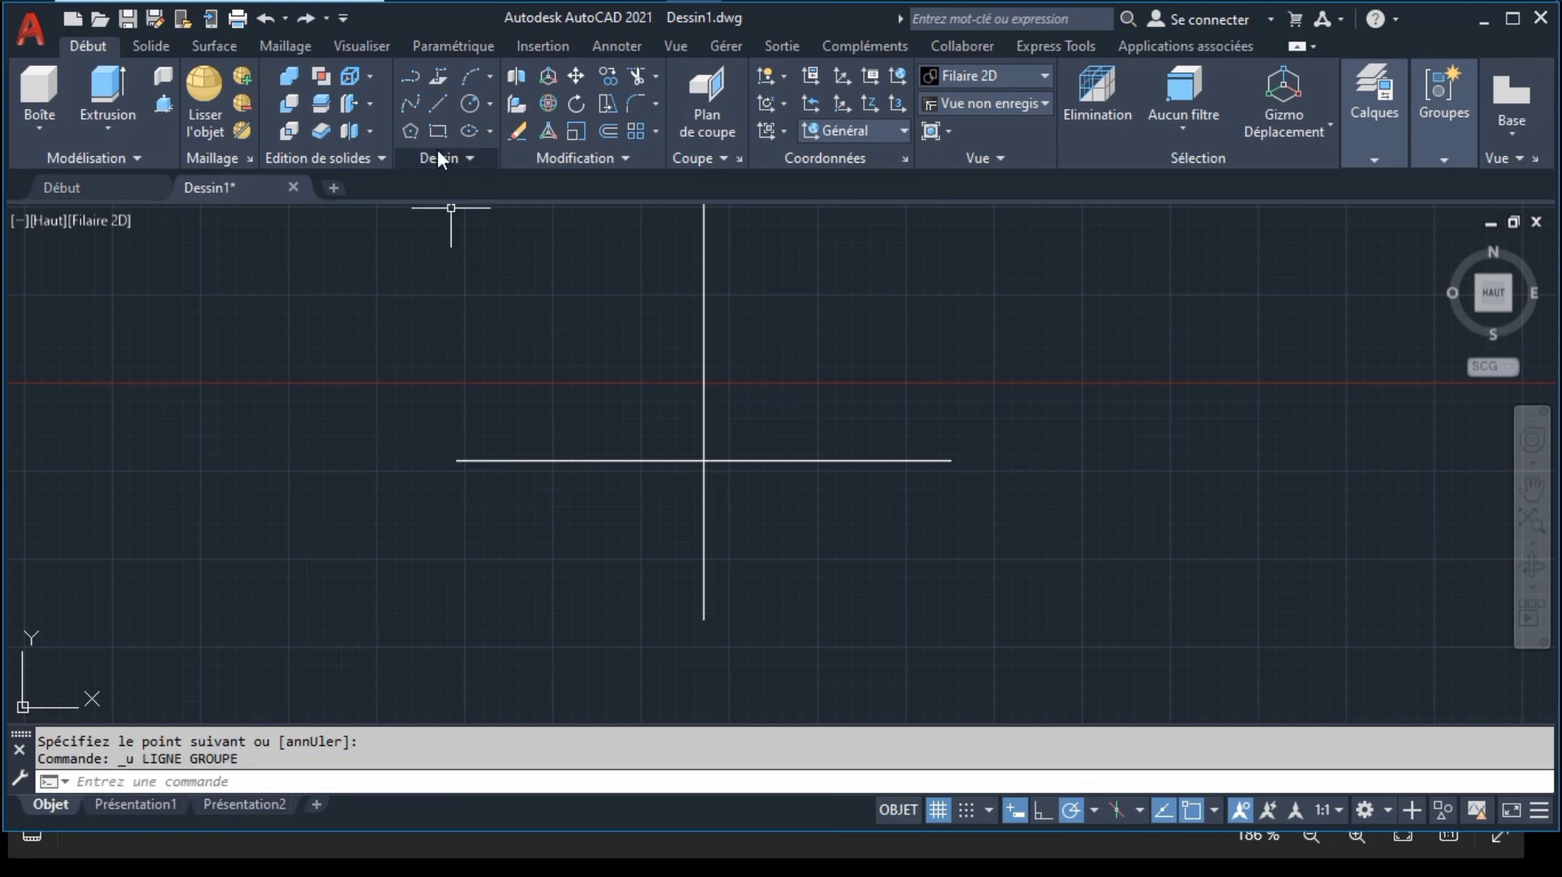
# Step: Draw a line of length 10 from the left end of the horizontal centreline, running along it toward the vertical centreline
pyautogui.click(438, 103)
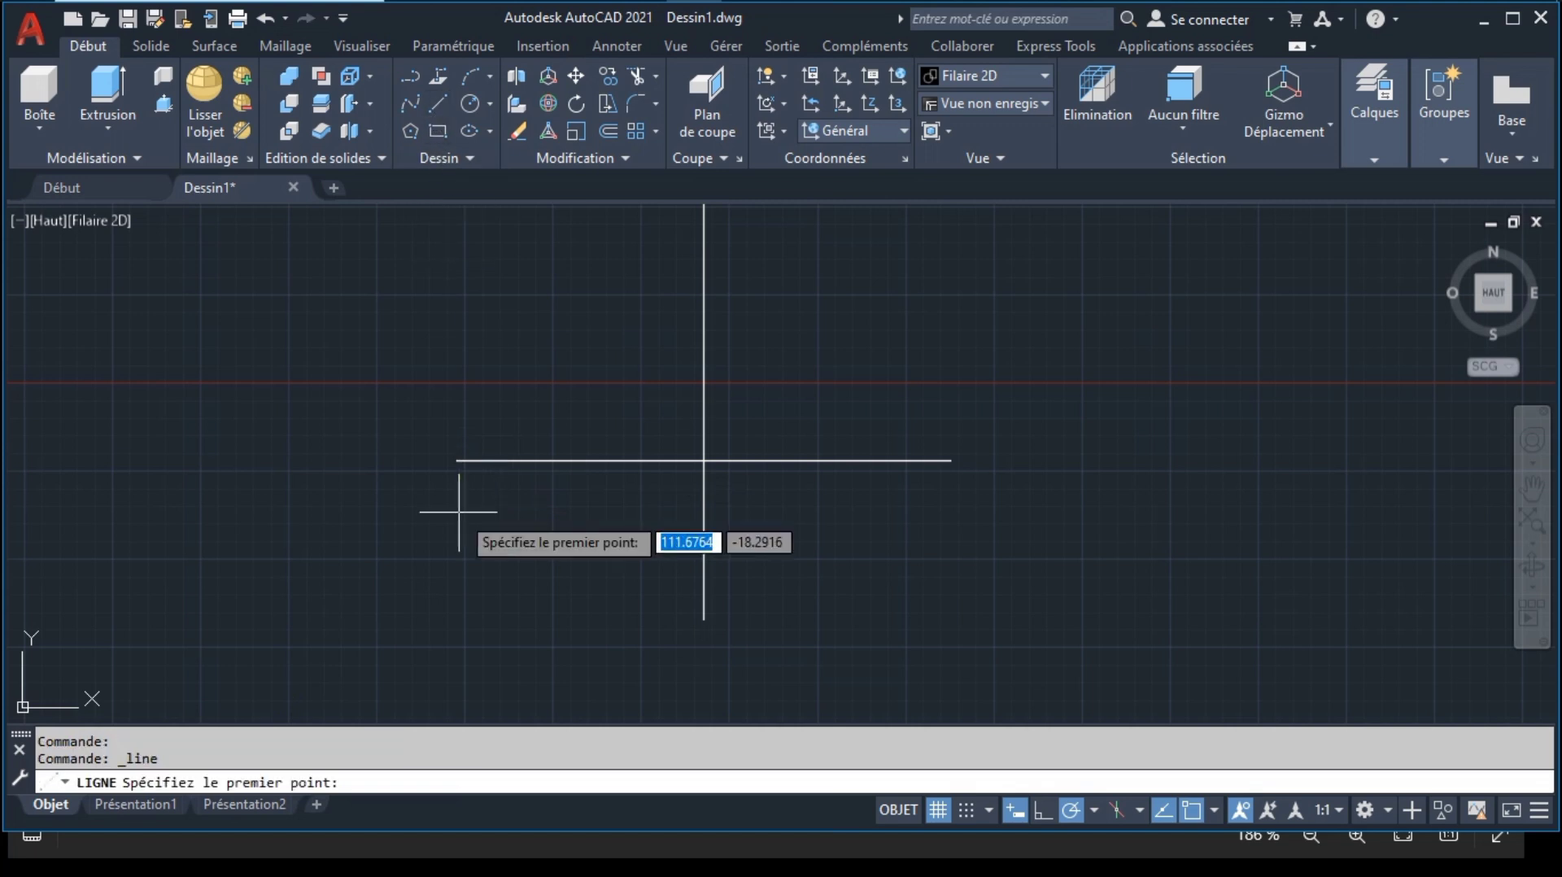
pyautogui.click(457, 460)
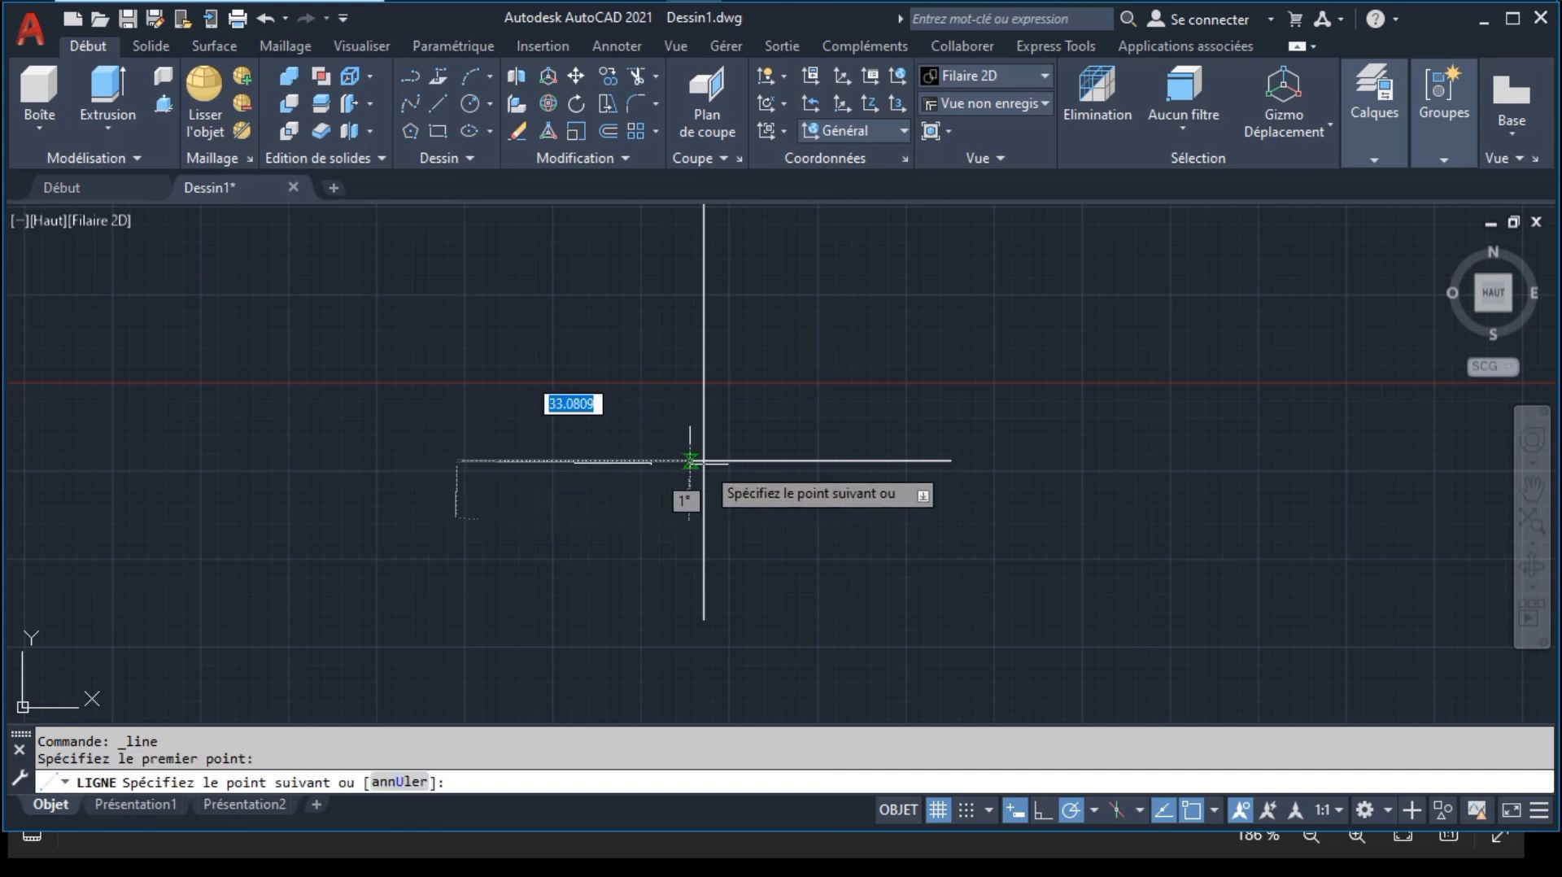
pyautogui.write('10')
pyautogui.press('Return')
pyautogui.press('Return')
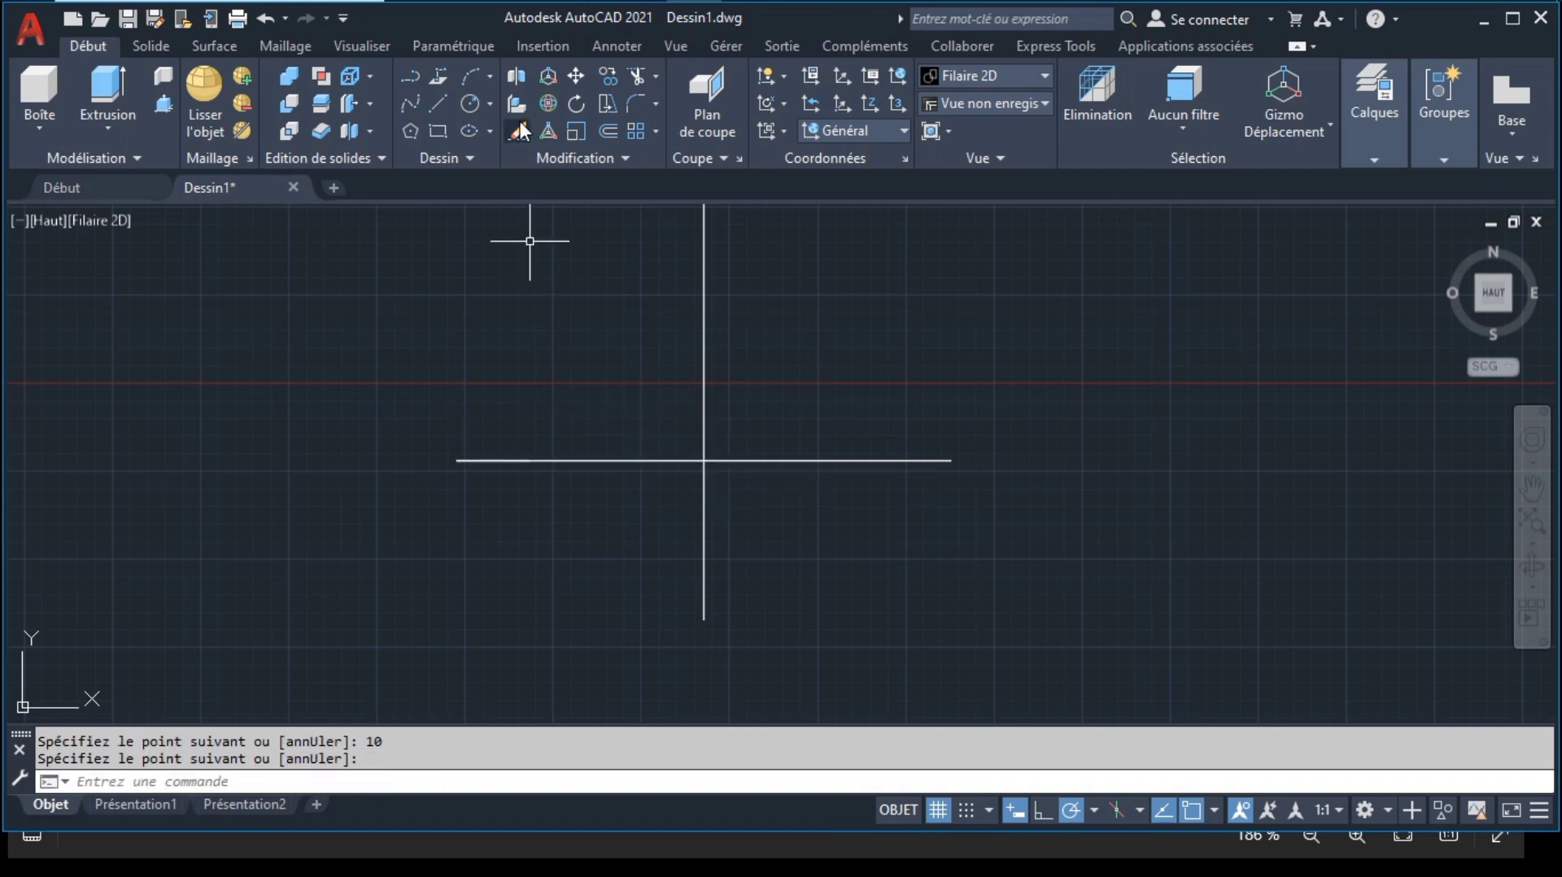
# Step: Draw a circle of diameter 16 centred on the left end of the lower horizontal centreline
pyautogui.click(489, 104)
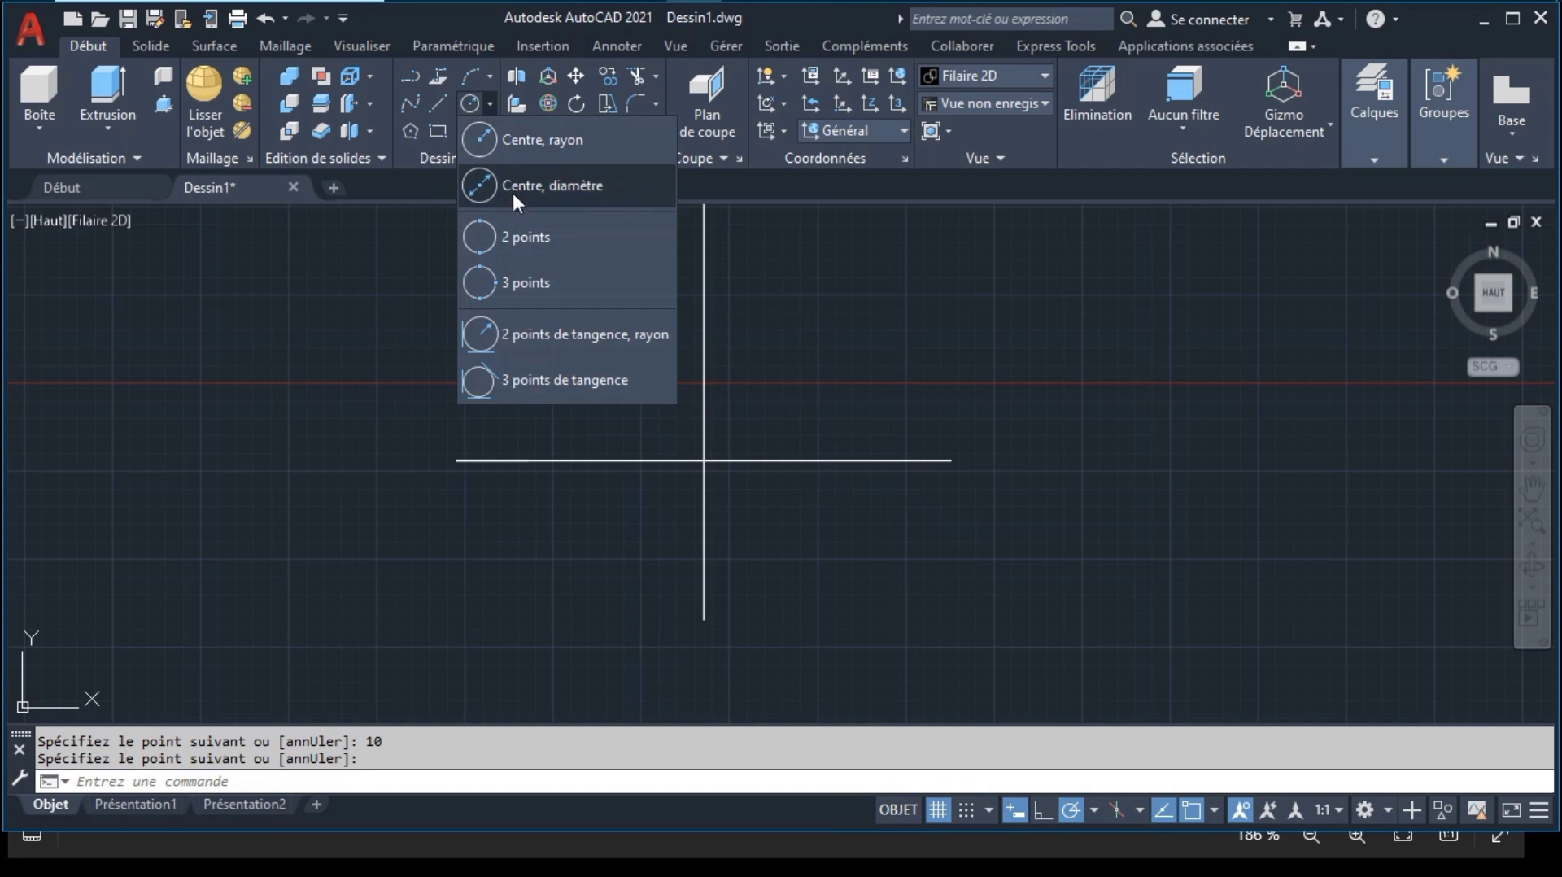
pyautogui.click(512, 192)
pyautogui.click(457, 461)
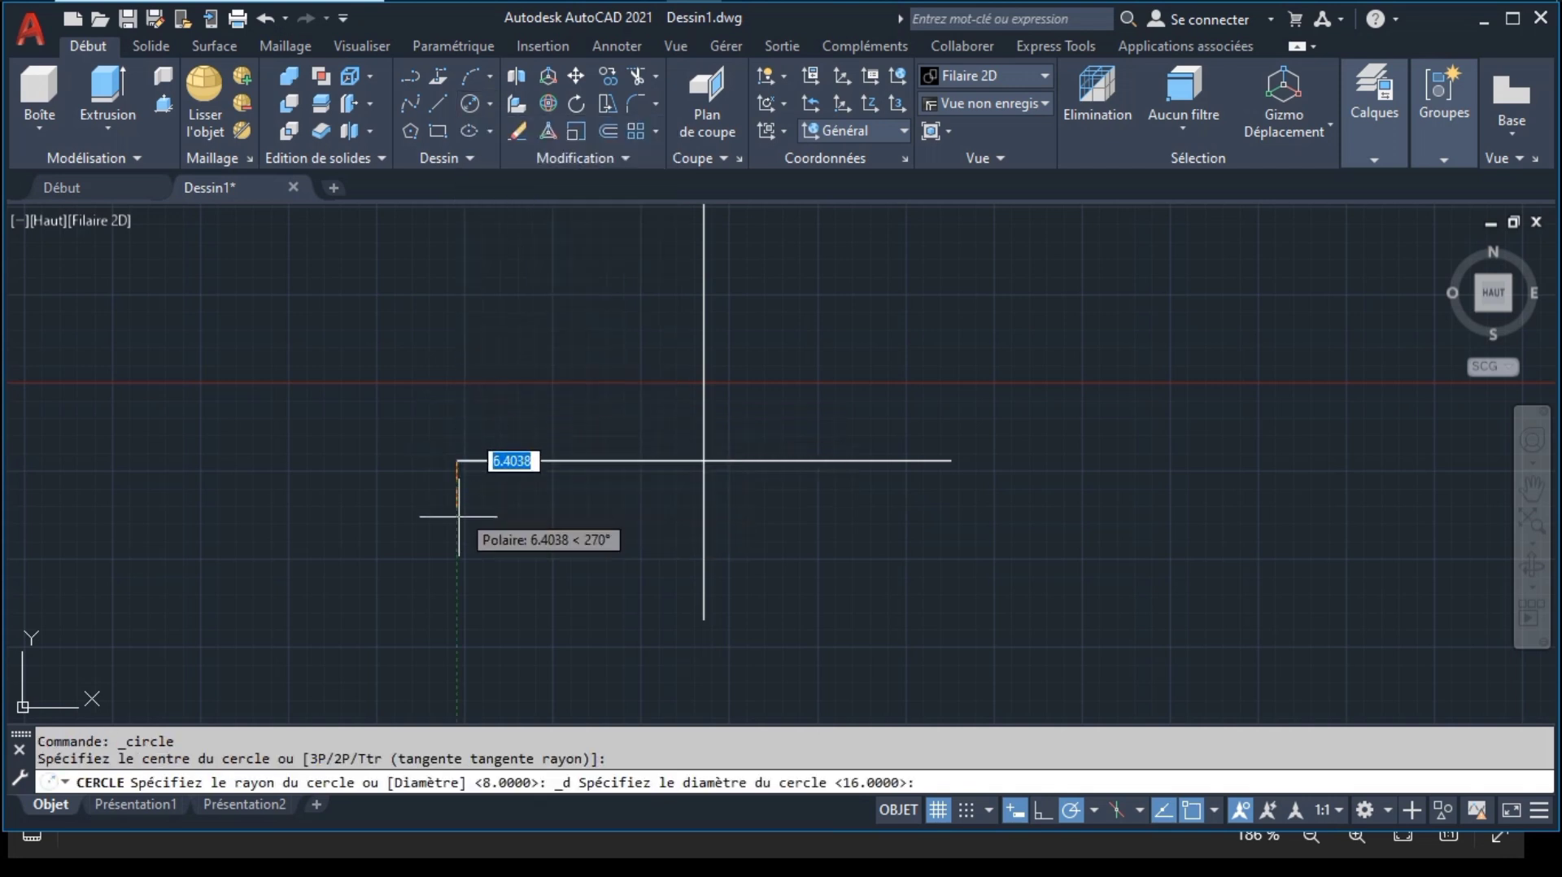
pyautogui.write('16')
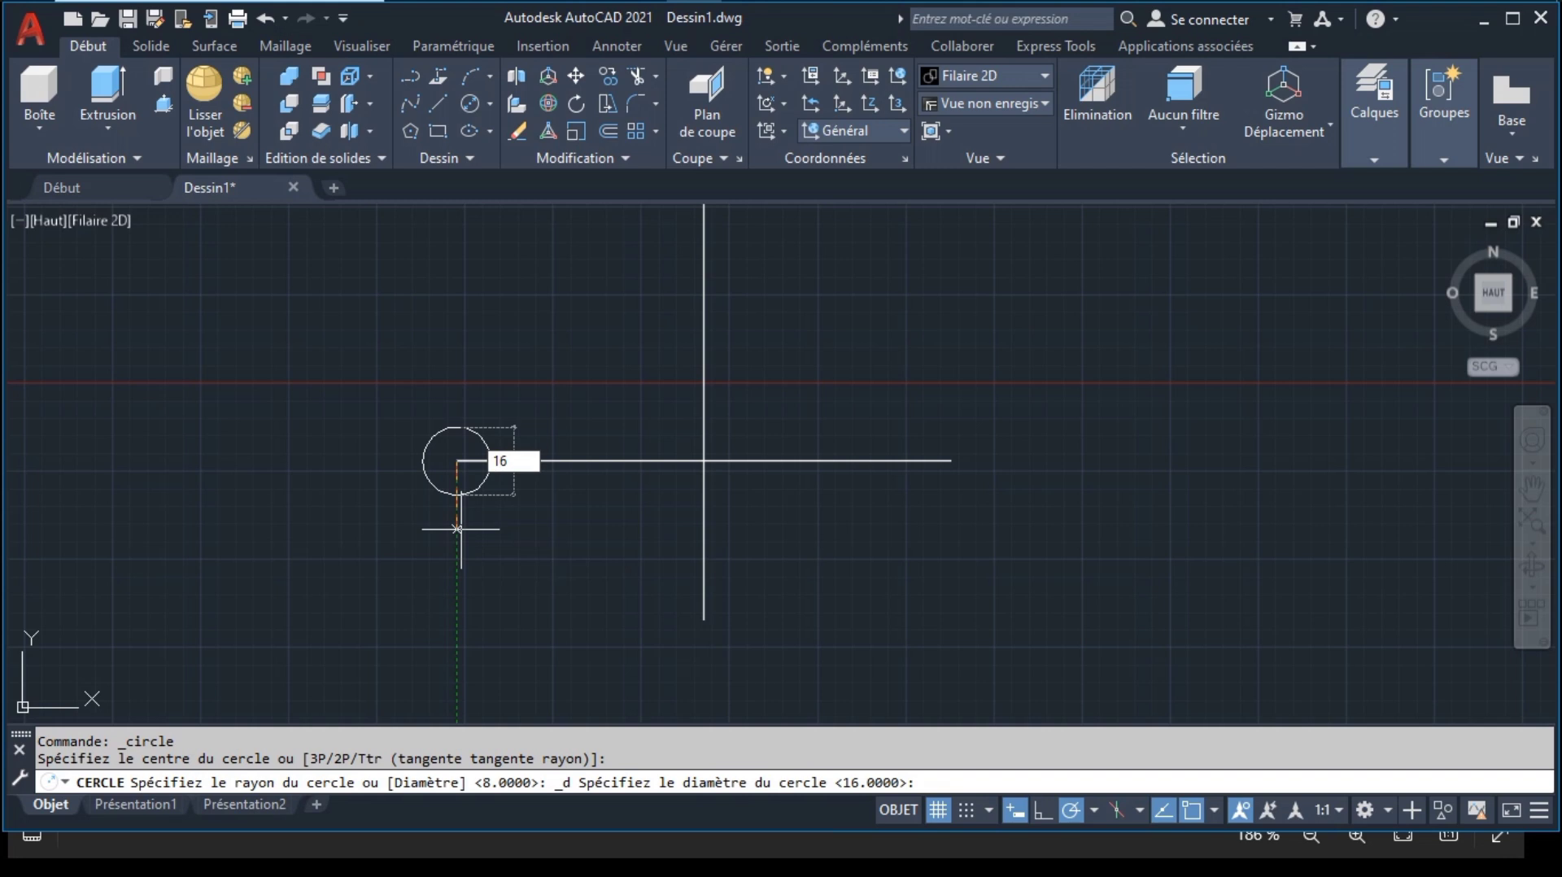
pyautogui.press('Return')
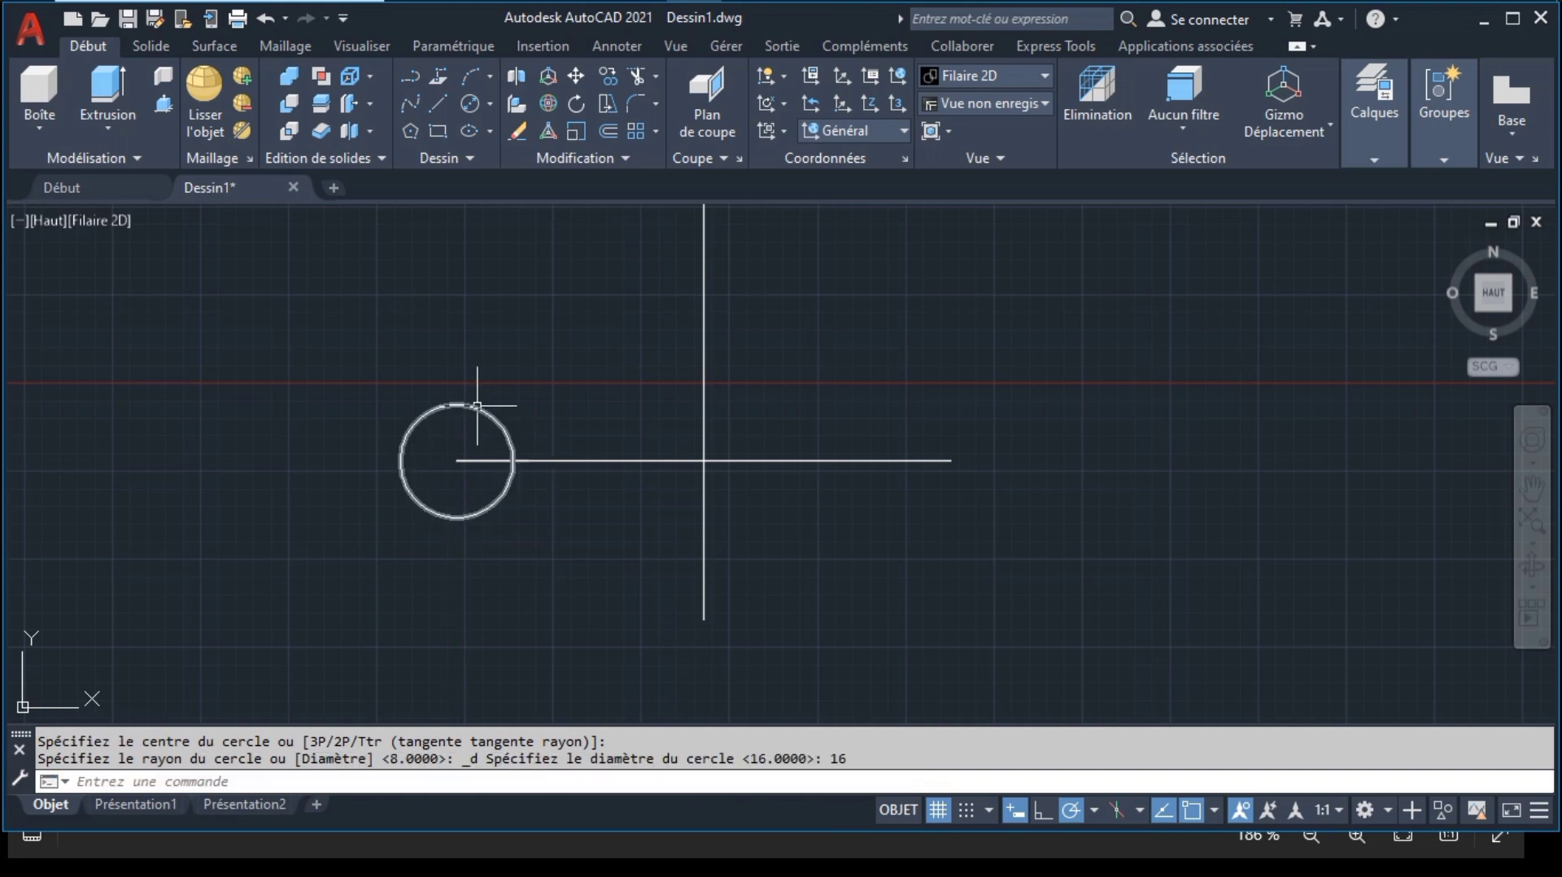
# Step: Switch to 2024.png and examine the front view for the rounded lug's width and the hole centre's distance from the end face
pyautogui.click(847, 10)
pyautogui.moveTo(1032, 389); pyautogui.dragTo(16, 439)
pyautogui.moveTo(833, 512); pyautogui.dragTo(486, 49)
pyautogui.scroll(-10, 577, 221)
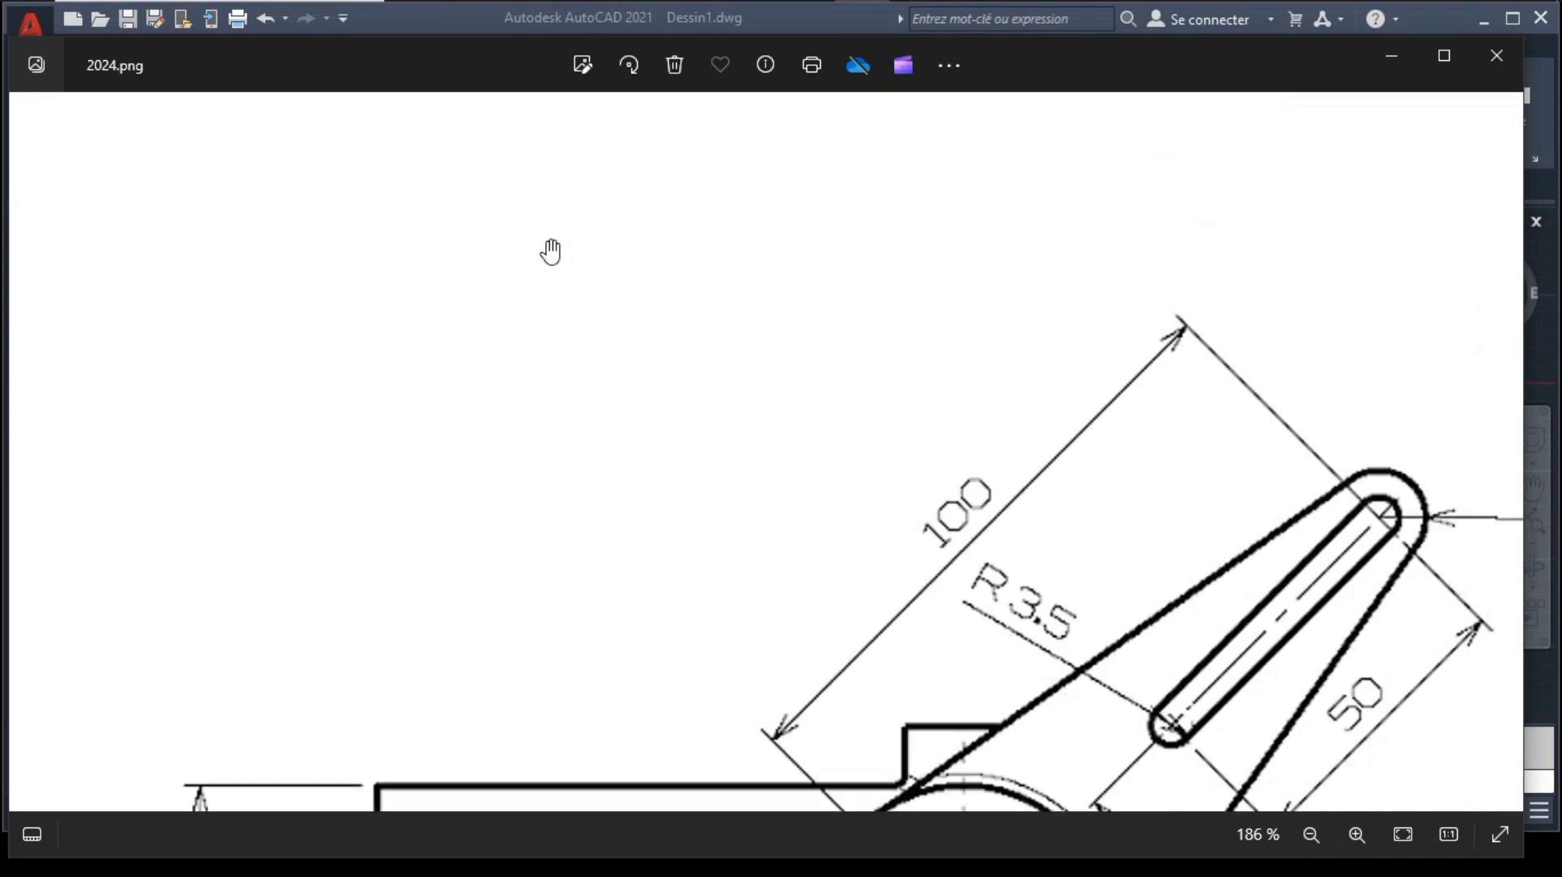
pyautogui.scroll(-2, 516, 534)
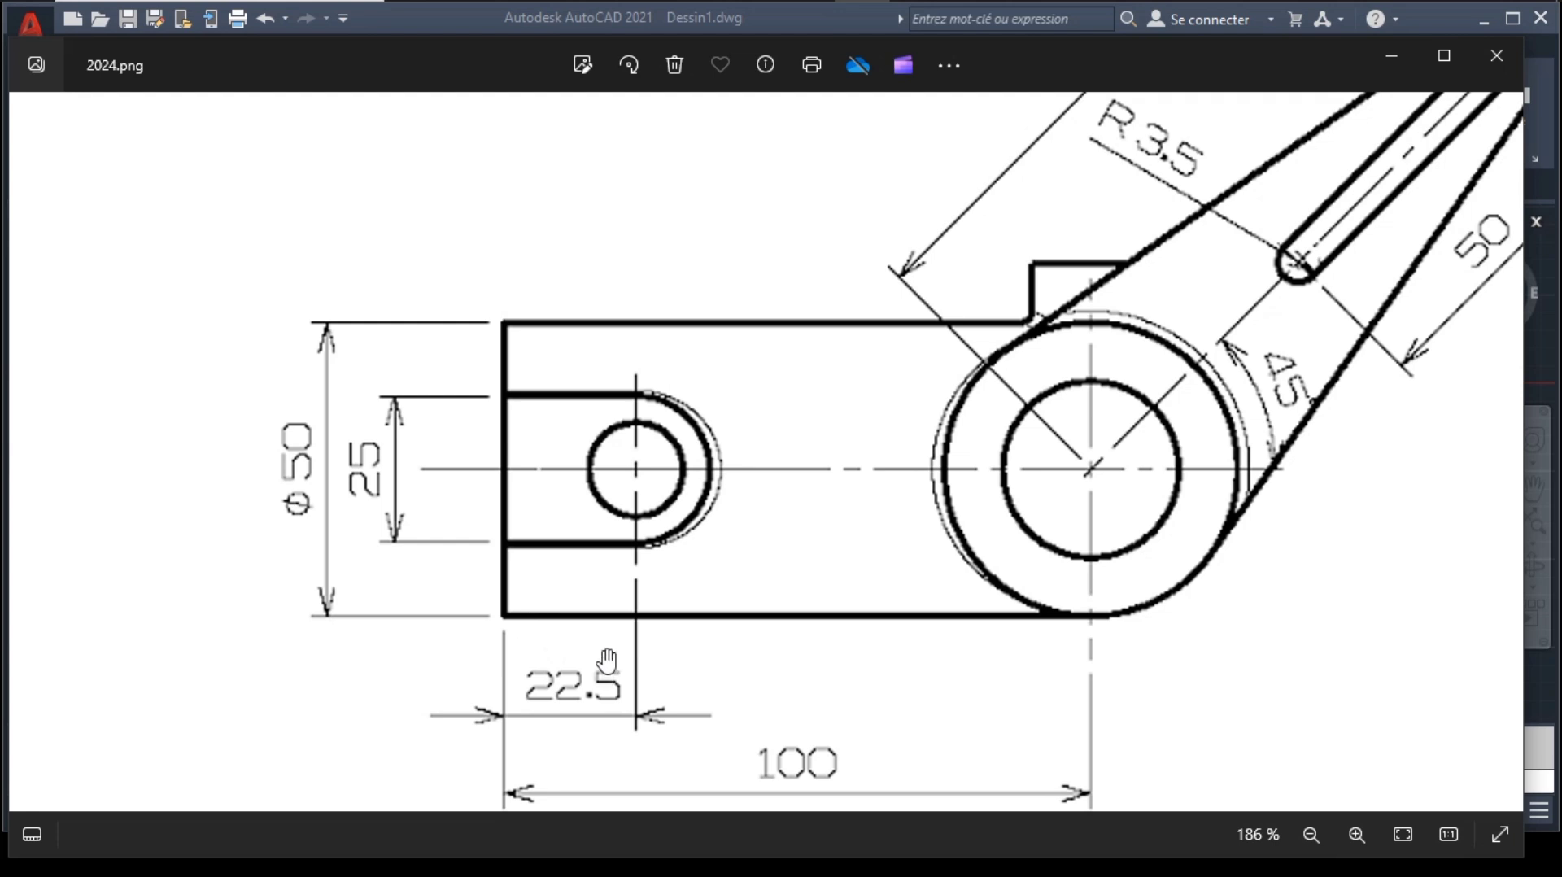
# Step: Return to AutoCAD and draw a rectangle 25 wide by 22.5 high beside the diameter 16 circle
pyautogui.click(706, 10)
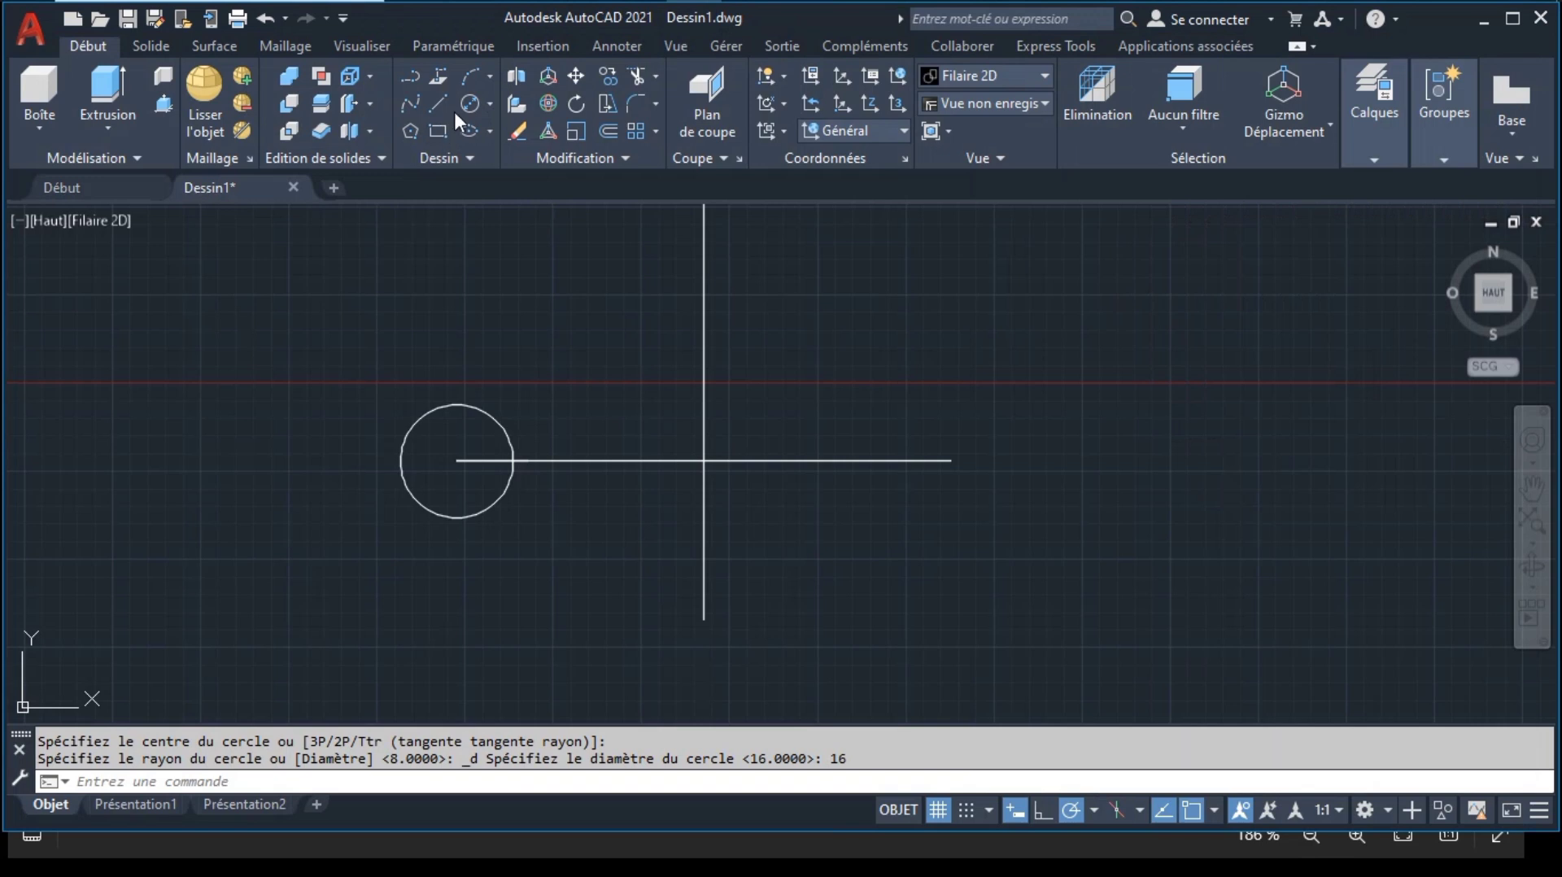
pyautogui.click(439, 130)
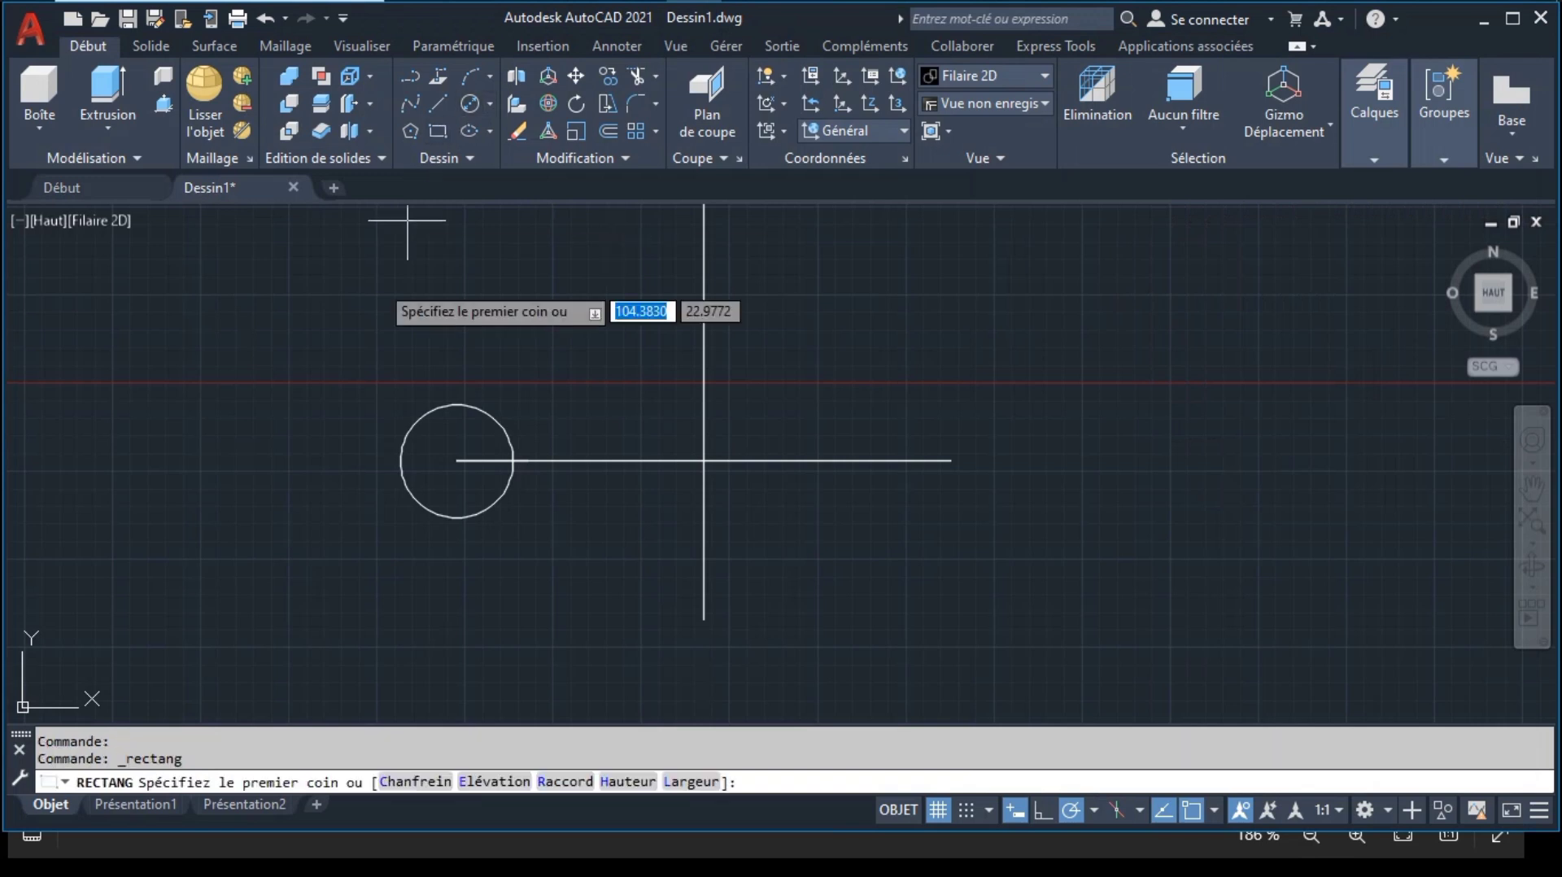
pyautogui.click(230, 368)
pyautogui.write('25')
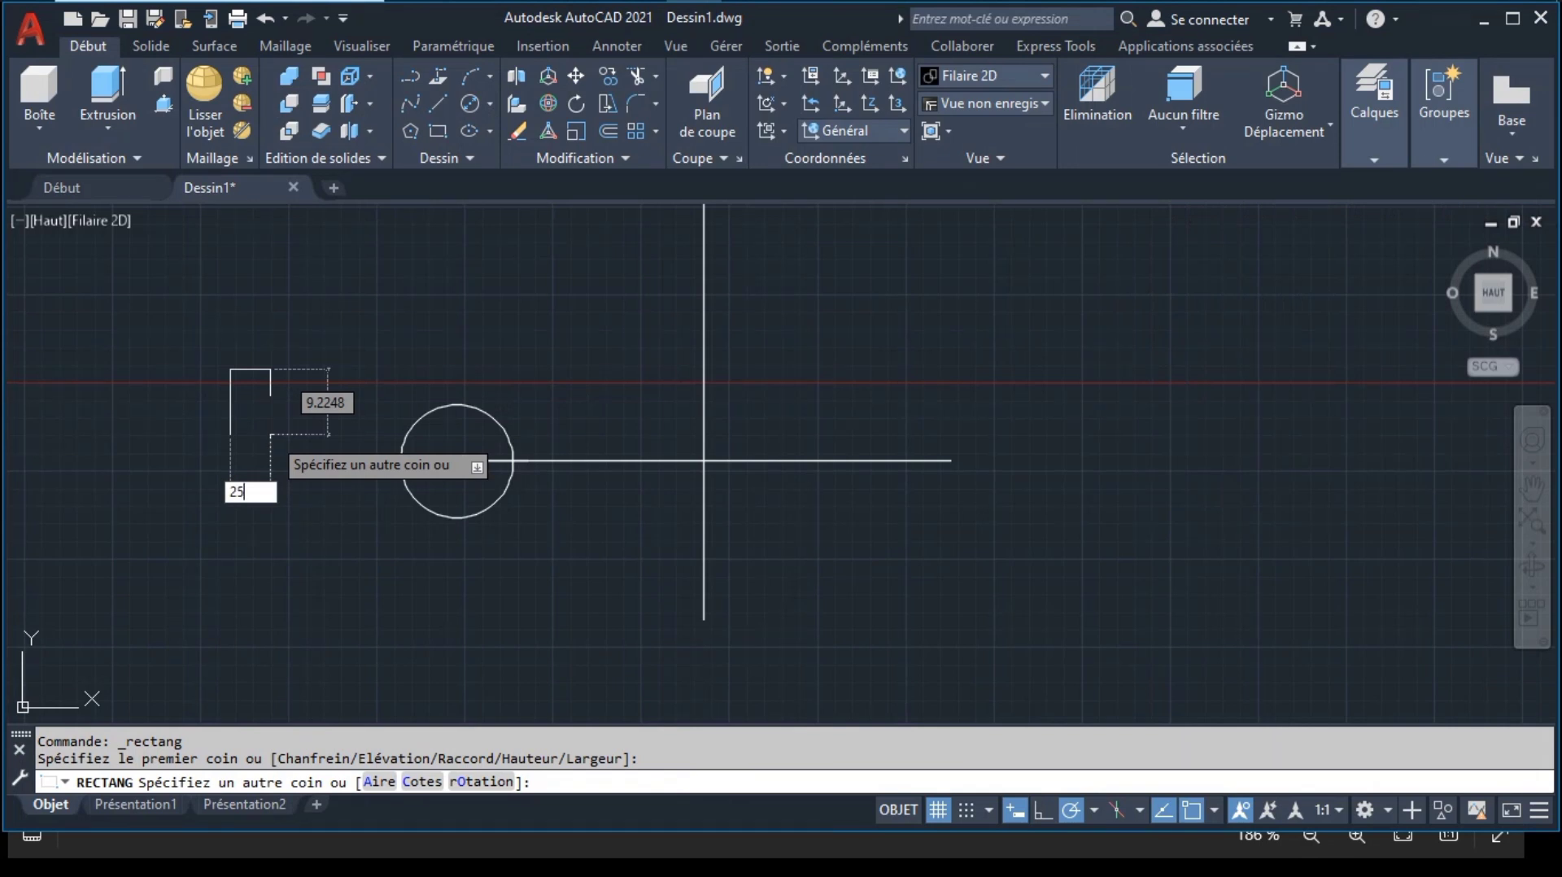
pyautogui.press('Tab')
pyautogui.write('22')
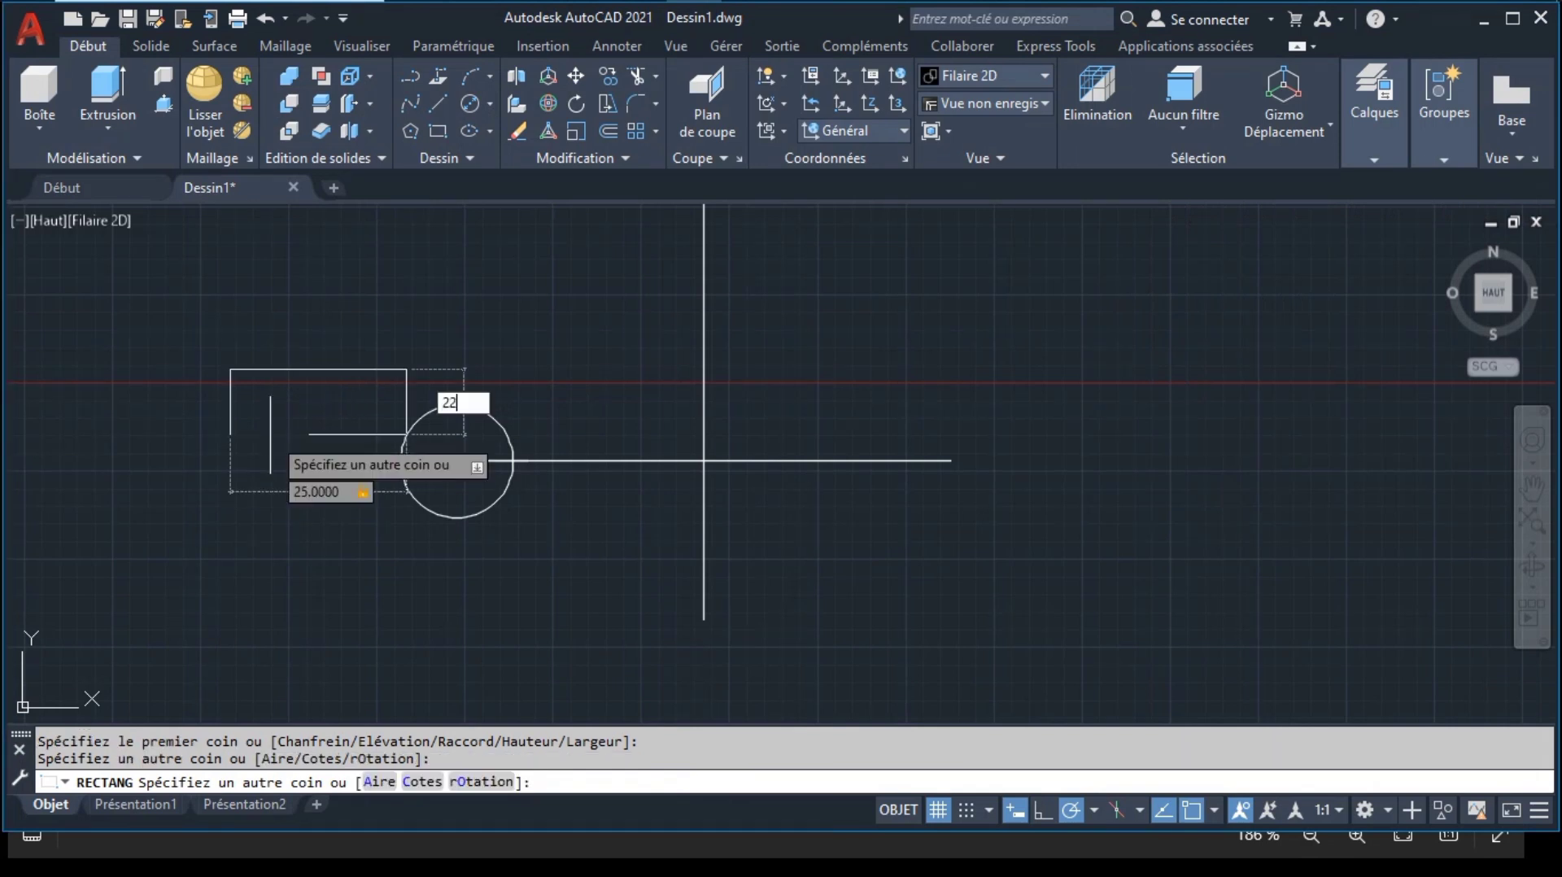
pyautogui.write('.5')
pyautogui.press('Return')
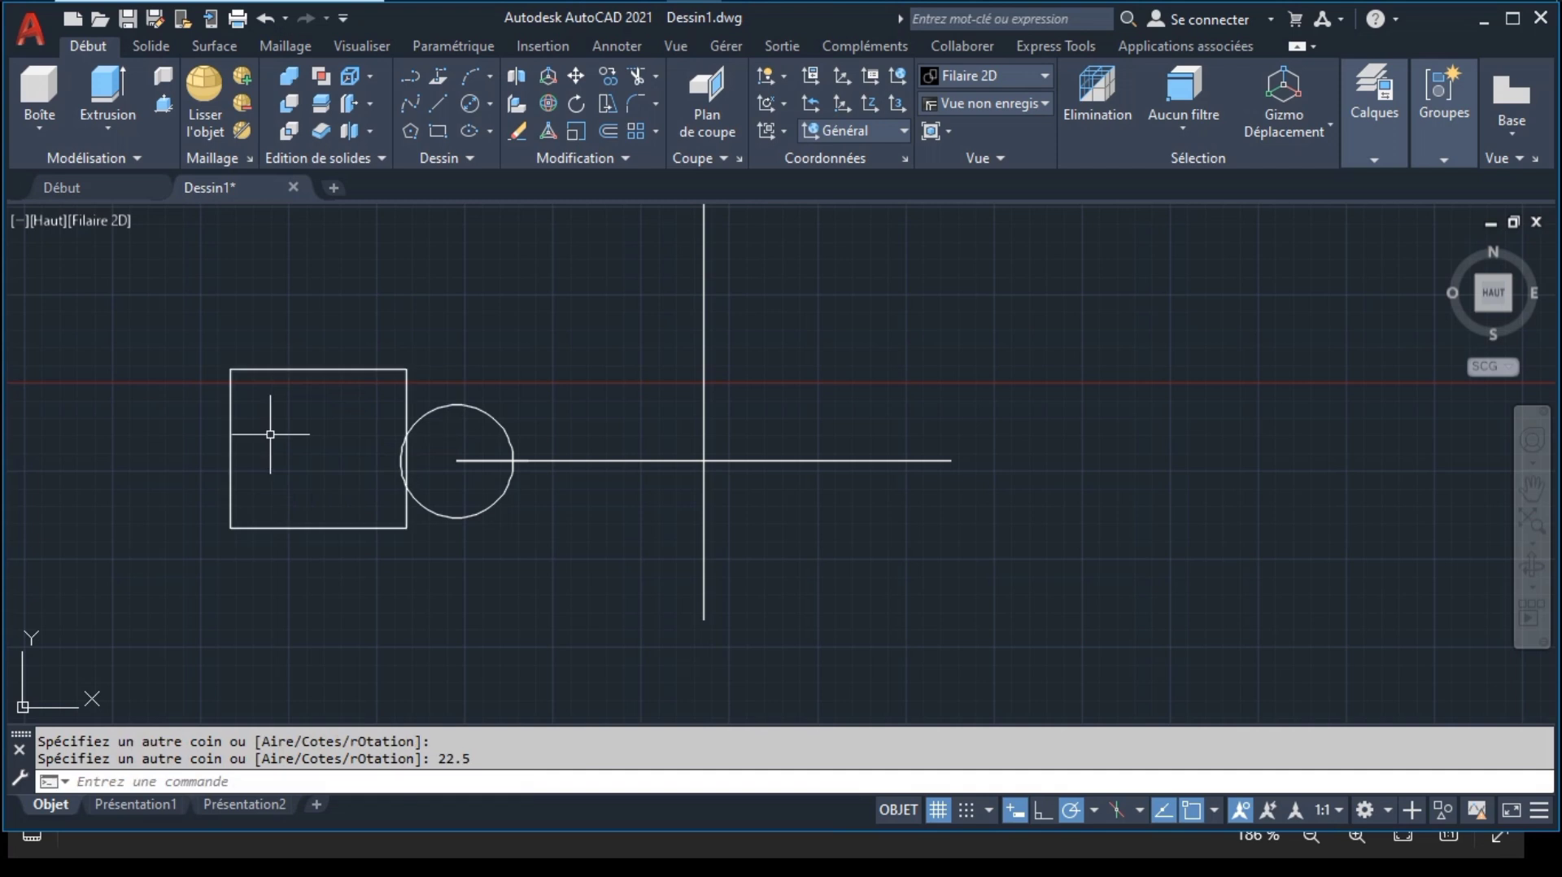
# Step: Move the 25 by 22.5 rectangle into the empty area beyond the right end of the horizontal centreline
pyautogui.click(317, 367)
pyautogui.click(583, 75)
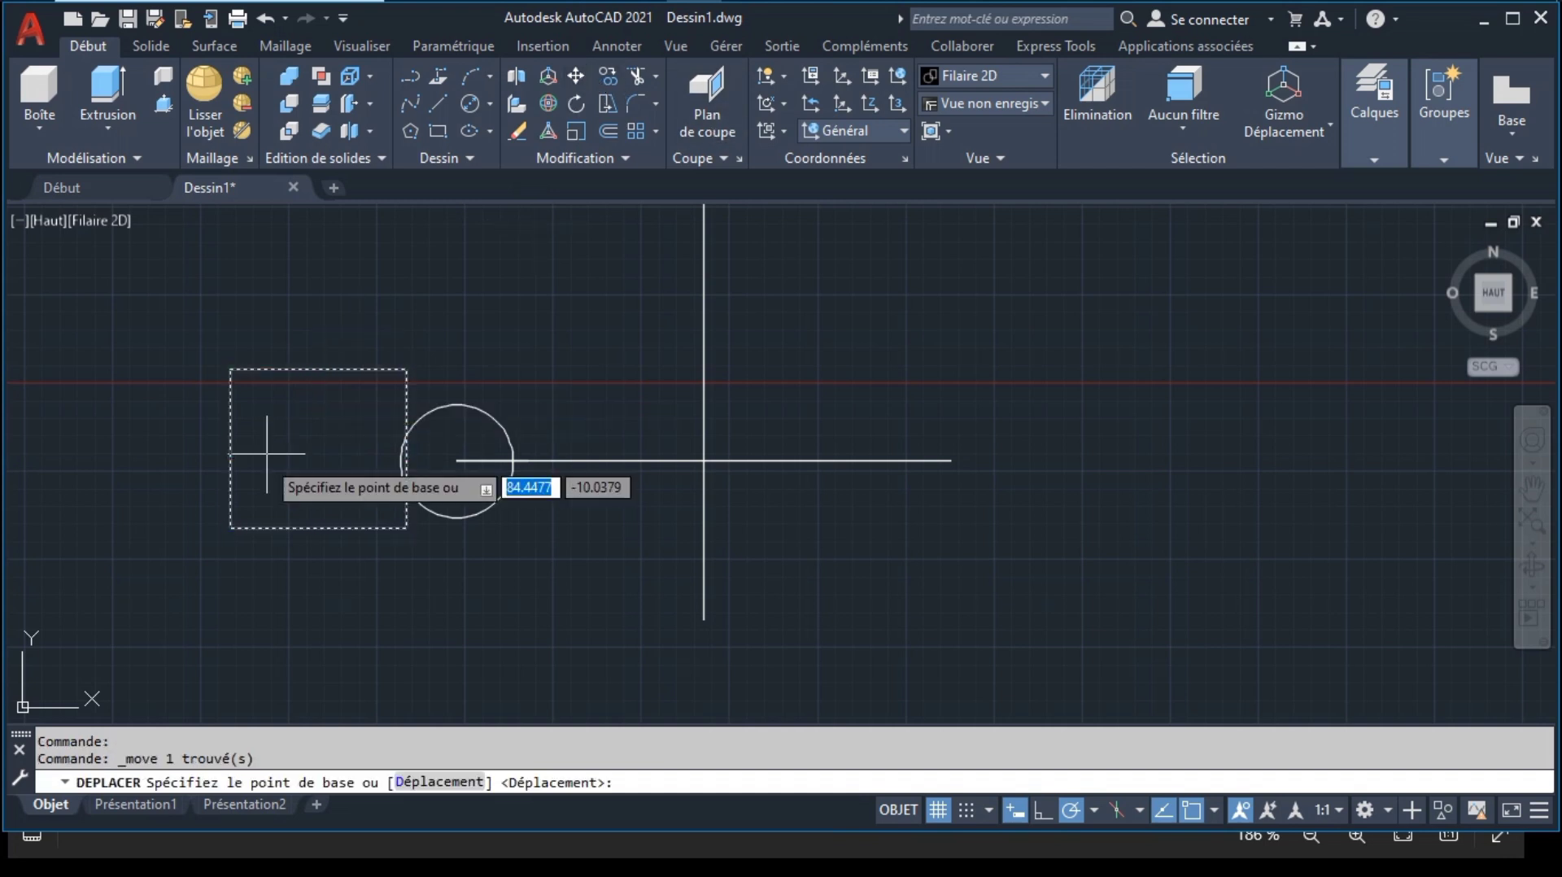
pyautogui.click(256, 464)
pyautogui.click(1068, 464)
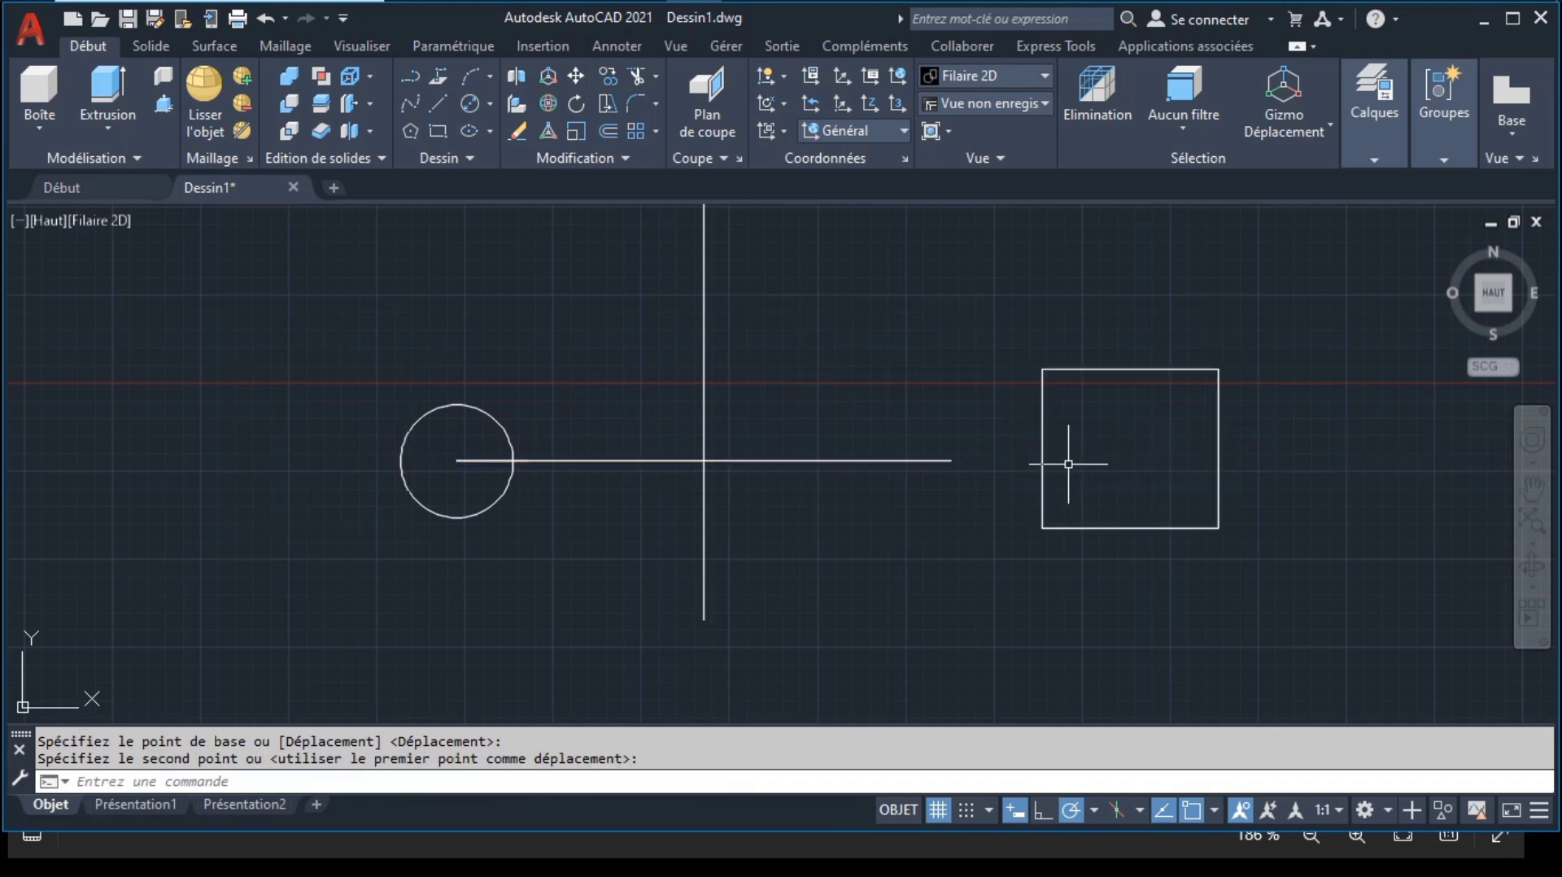
# Step: Recheck the lug in 2024.png, and draw a circle centred on the midpoint of the rectangle's right side, passing through its upper right corner
pyautogui.hotkey('alt', 'Tab')
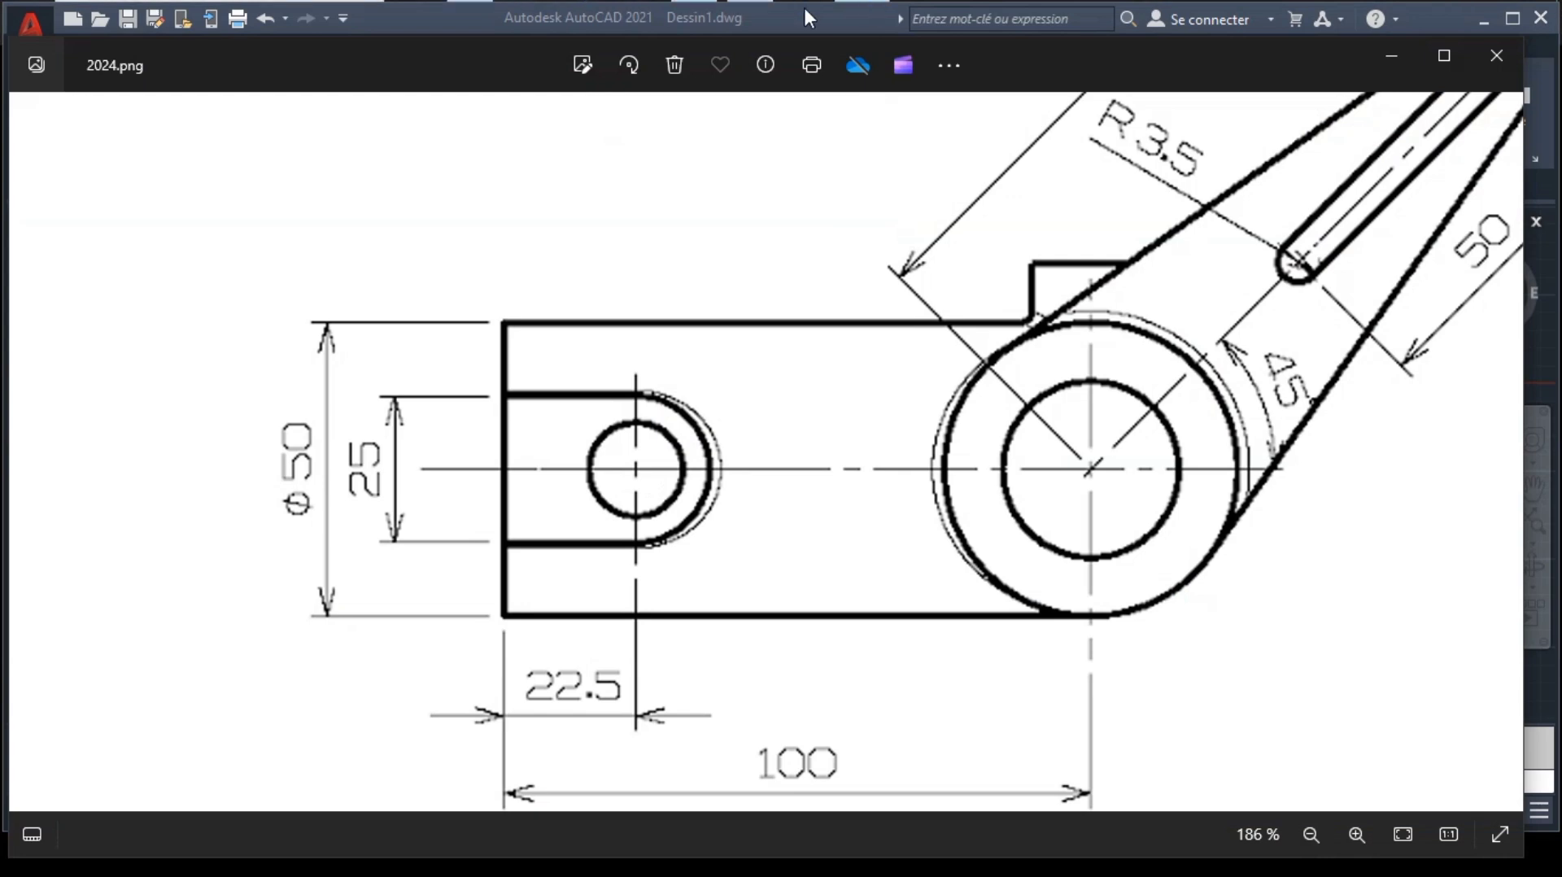
pyautogui.click(674, 8)
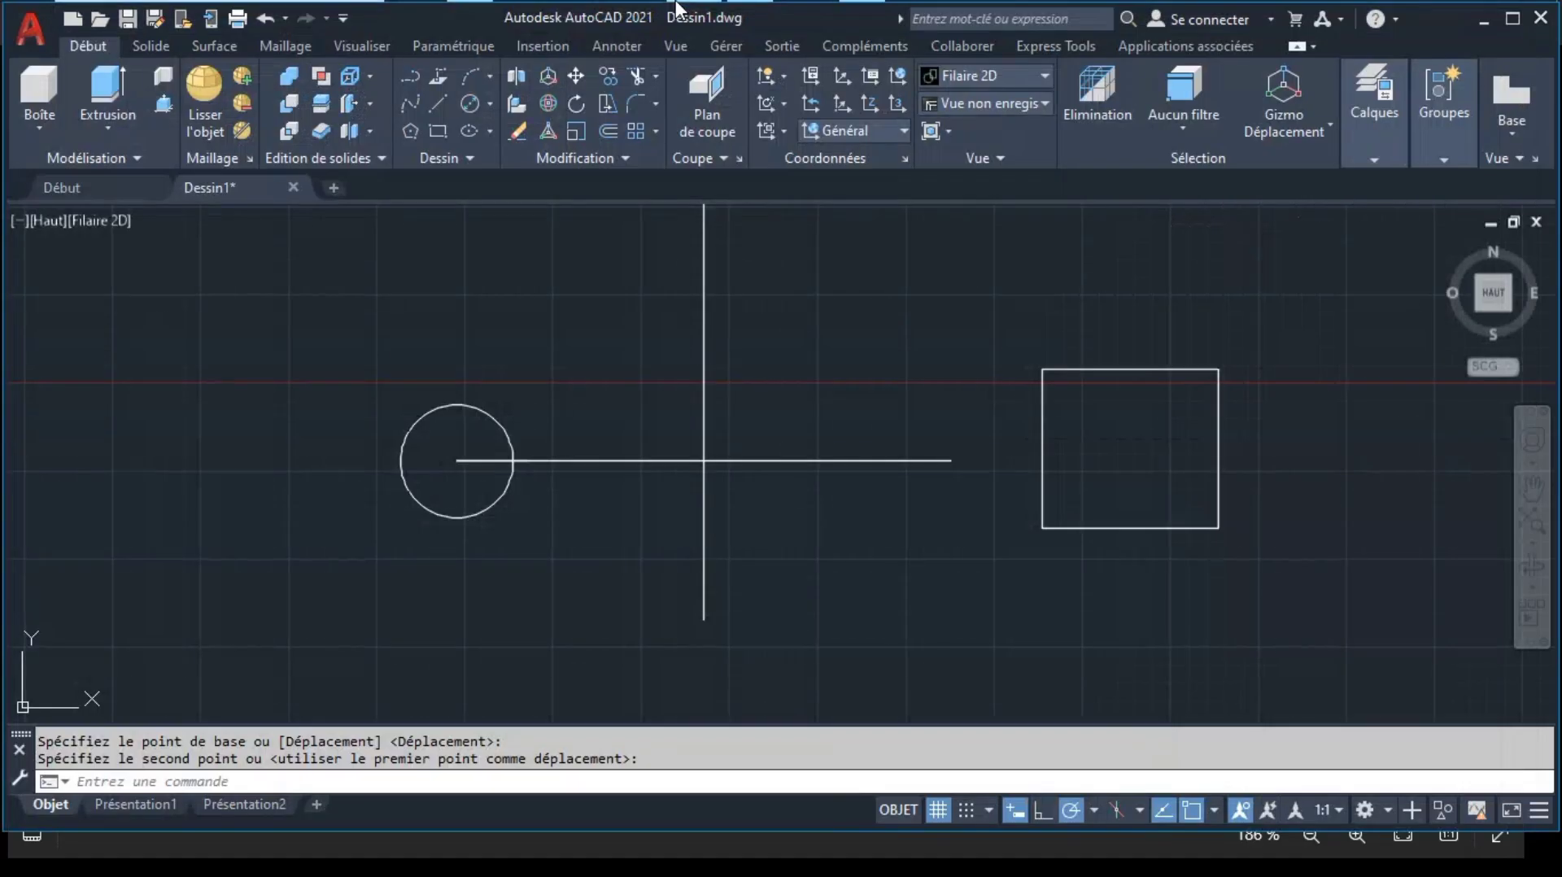
pyautogui.click(491, 104)
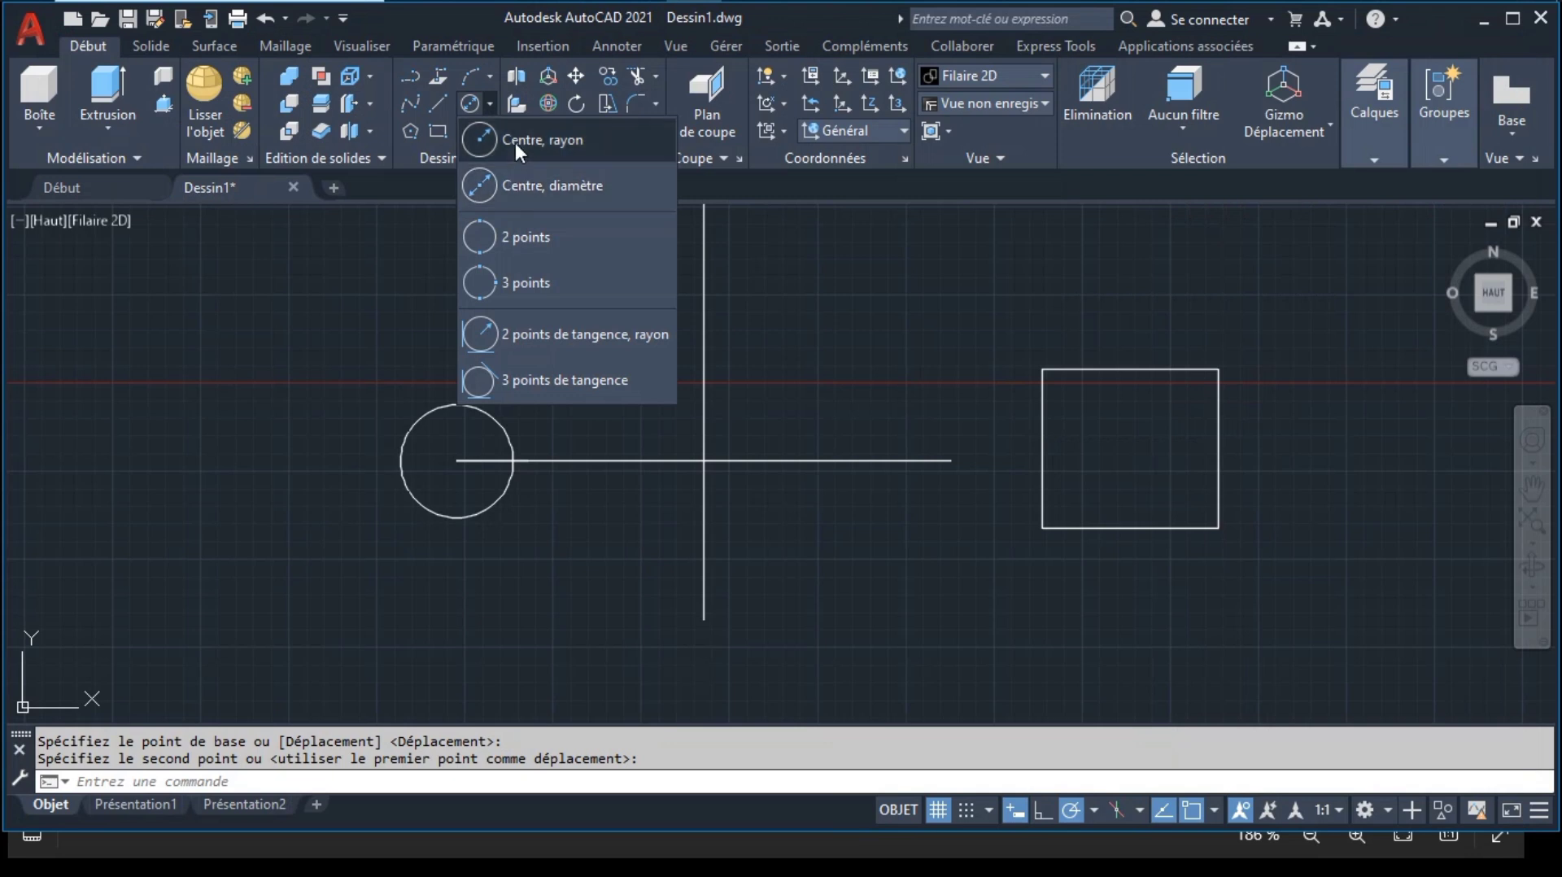
pyautogui.click(515, 142)
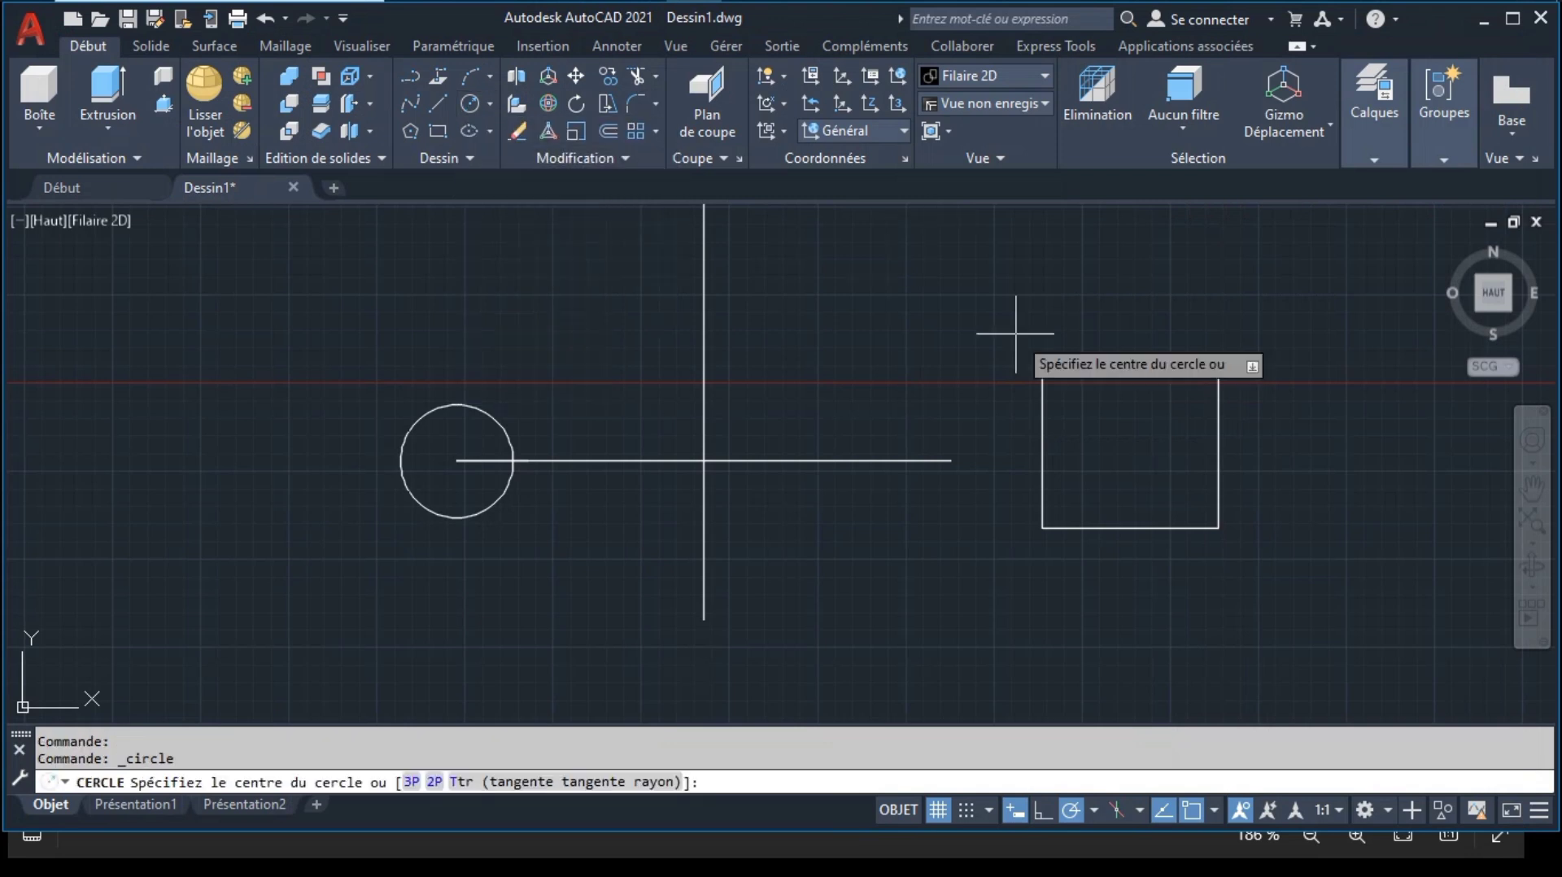
pyautogui.click(1130, 449)
pyautogui.click(1218, 370)
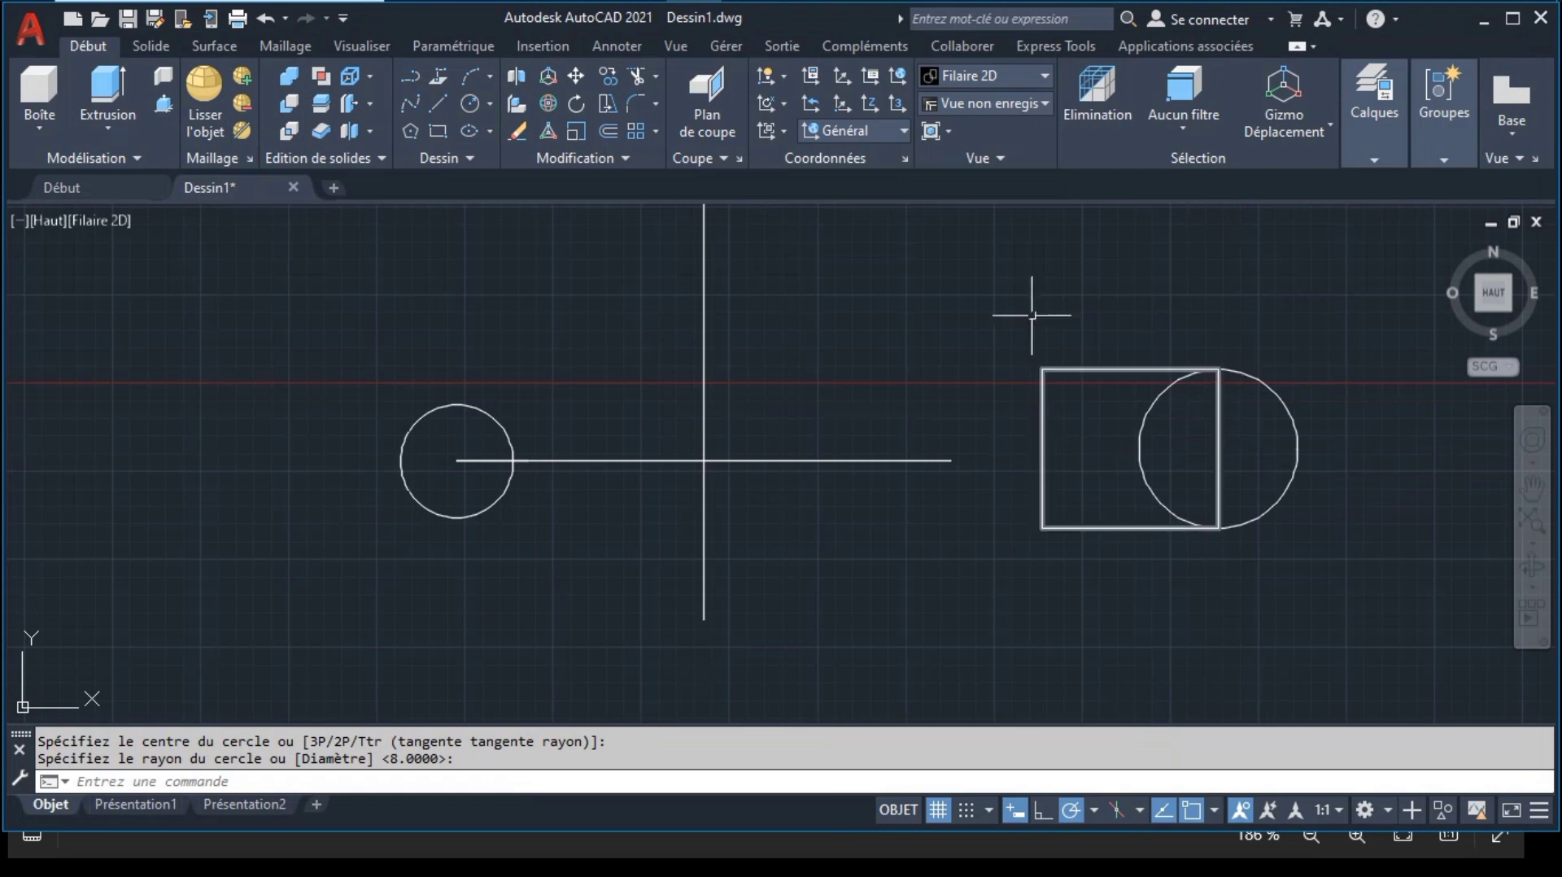
# Step: Trim the circle's inner half and the rectangle's right side to leave a lug outline with one rounded end
pyautogui.click(635, 76)
pyautogui.moveTo(1248, 427); pyautogui.dragTo(1120, 438)
pyautogui.press('Return')
# Step: Join the lug's remaining rectangle edges and semicircular arc into a single closed polyline
pyautogui.click(1004, 332)
pyautogui.click(1309, 535)
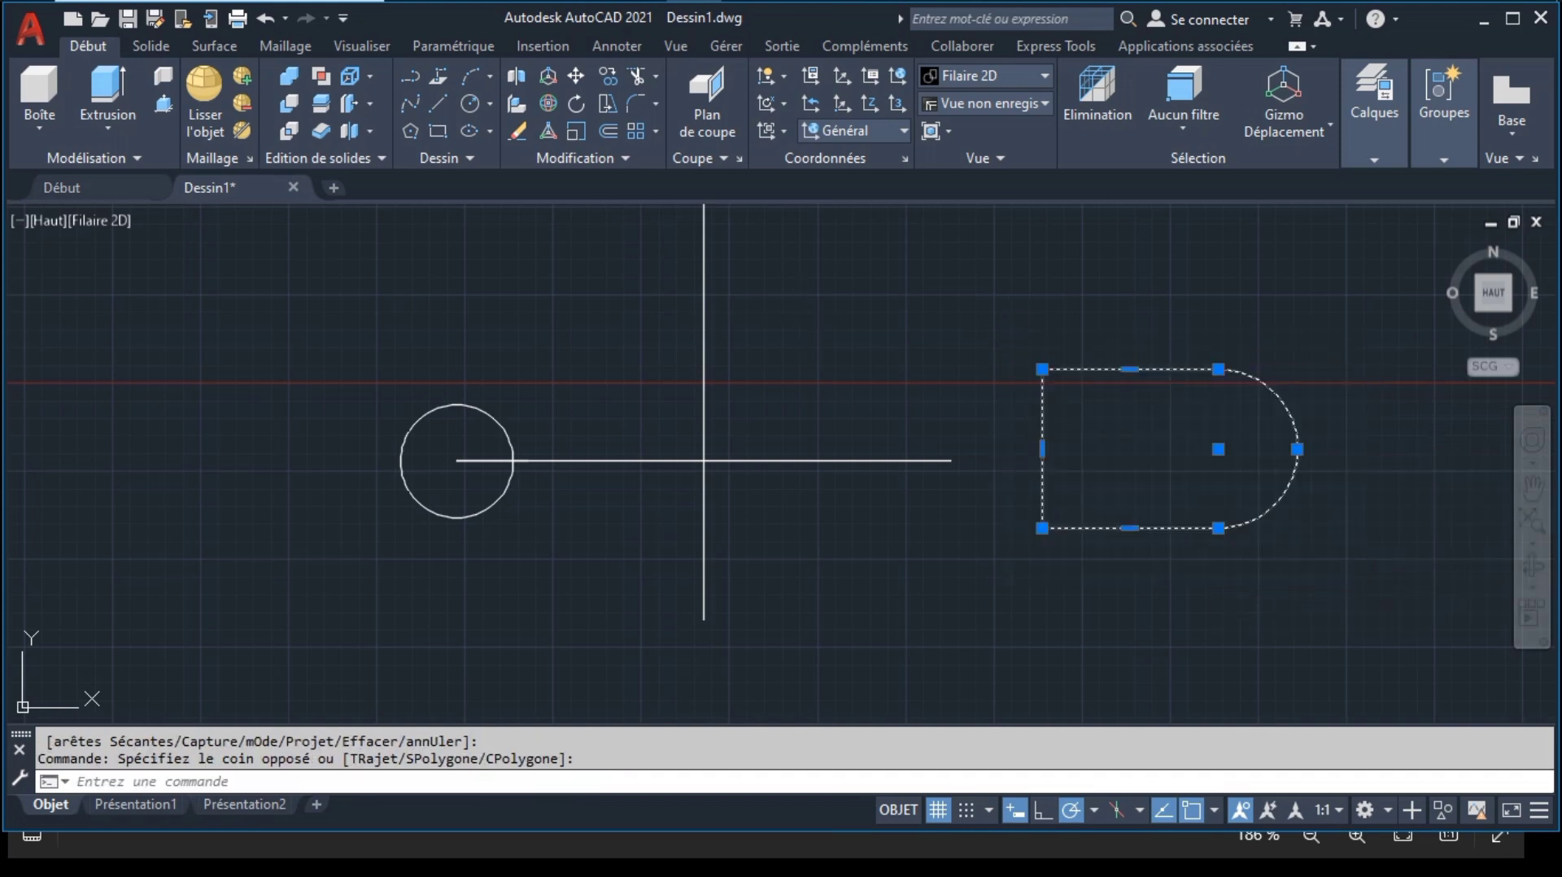
pyautogui.click(598, 158)
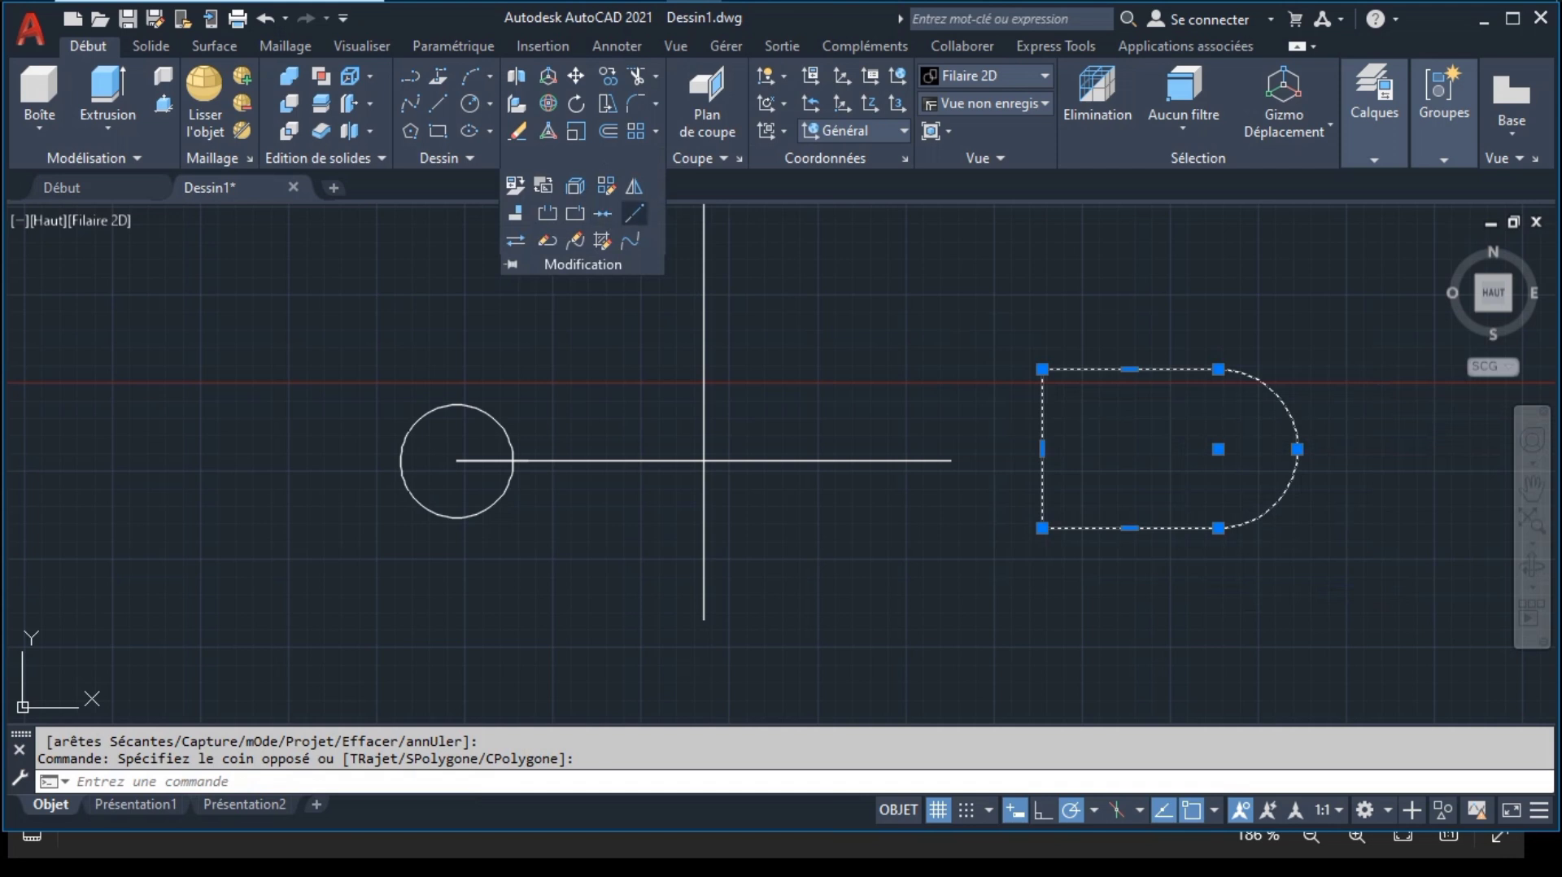
pyautogui.click(608, 210)
# Step: Rotate the lug polyline a quarter turn about its geometric centre so its rounded end points upward
pyautogui.click(1040, 399)
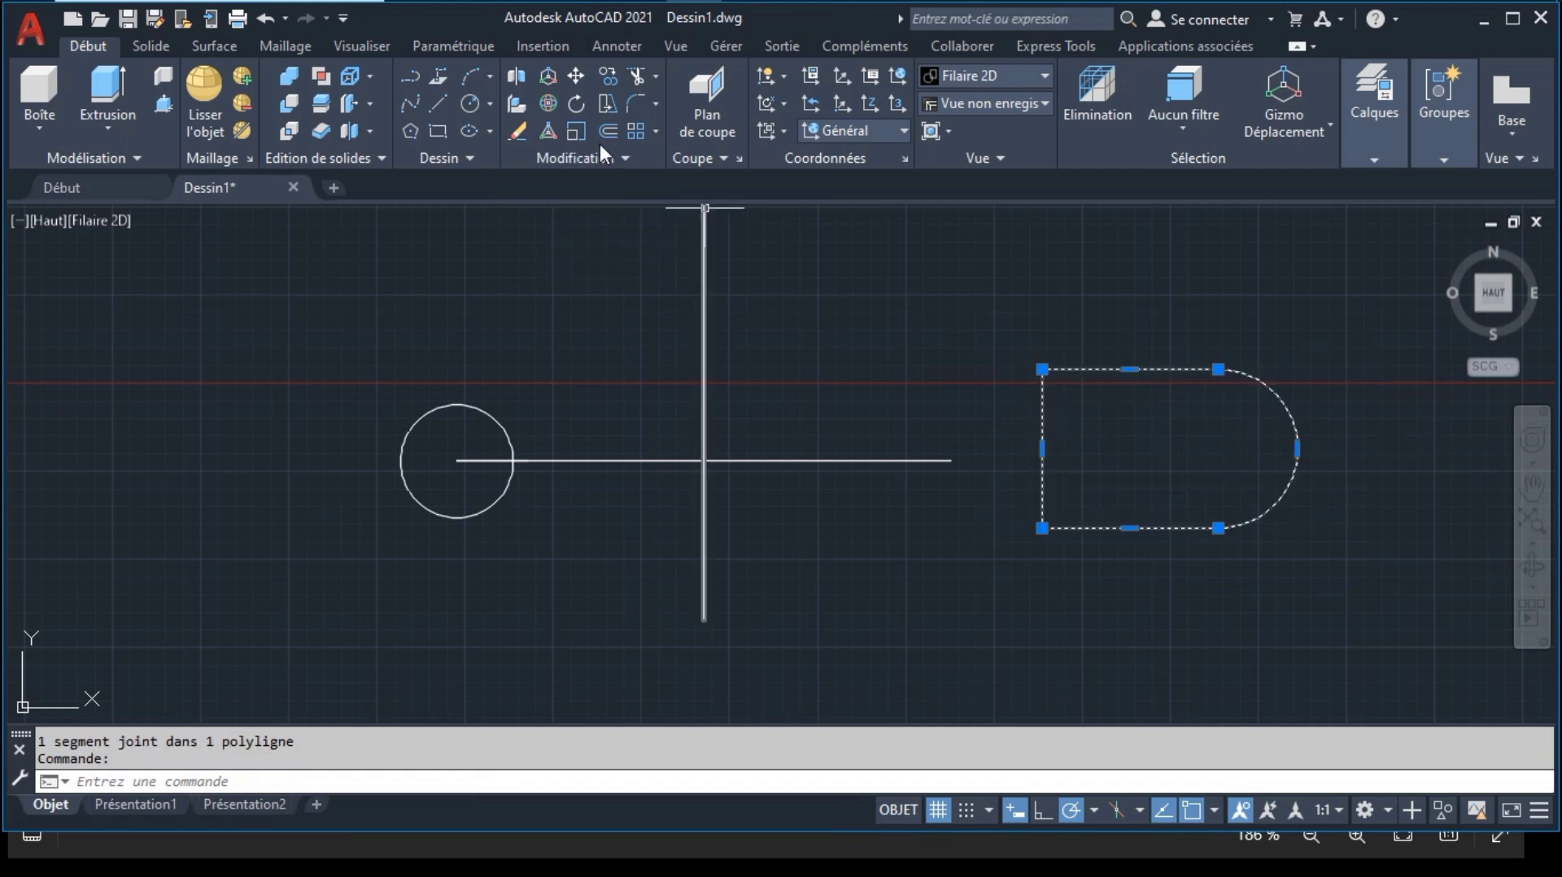
pyautogui.click(577, 103)
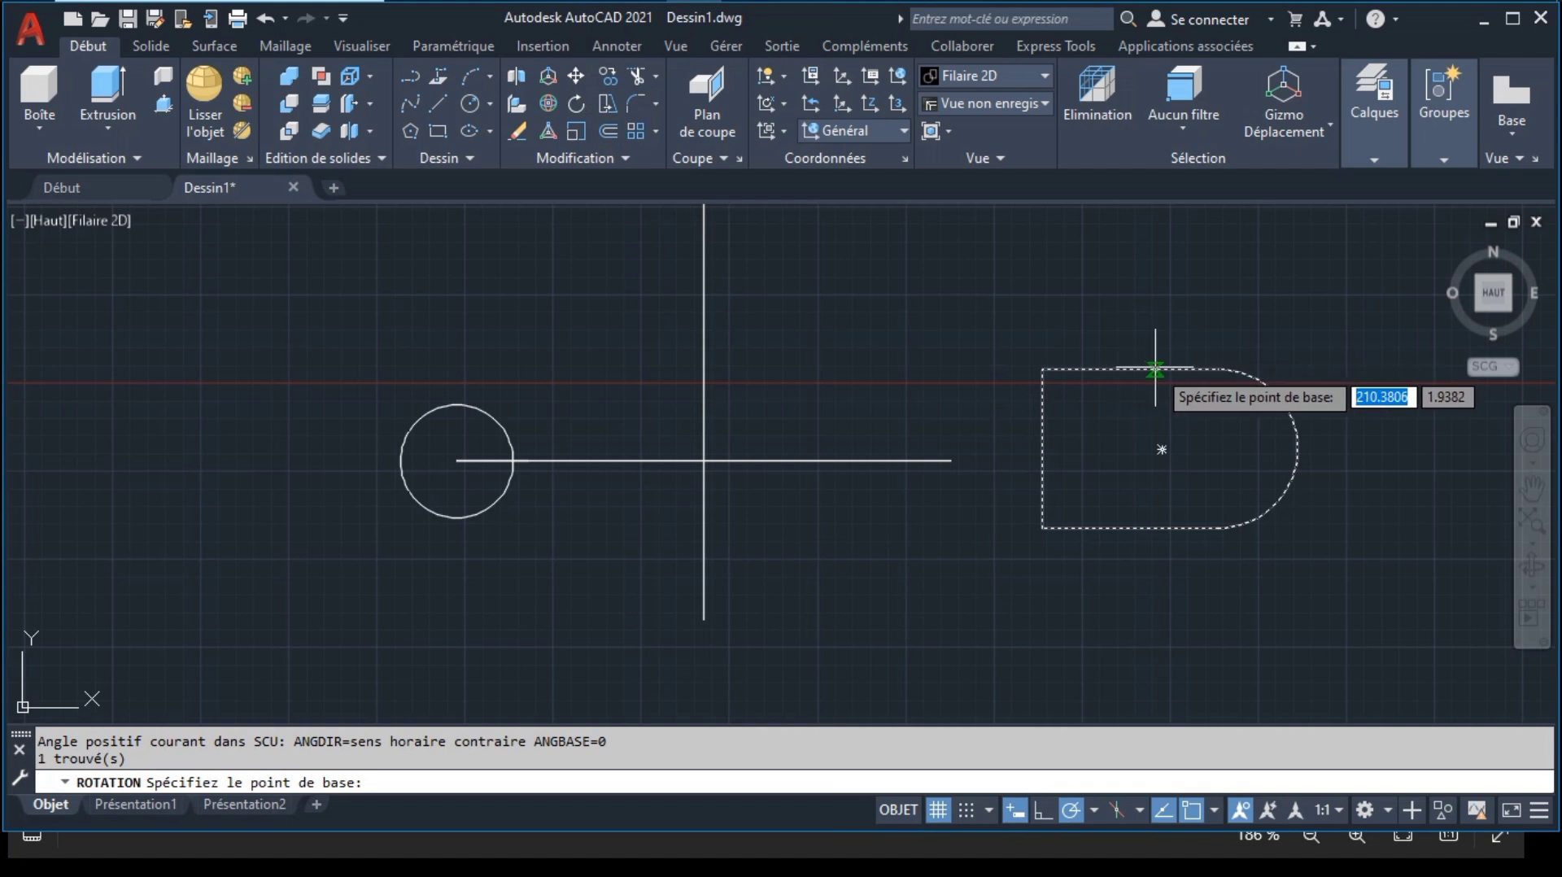
pyautogui.click(1161, 448)
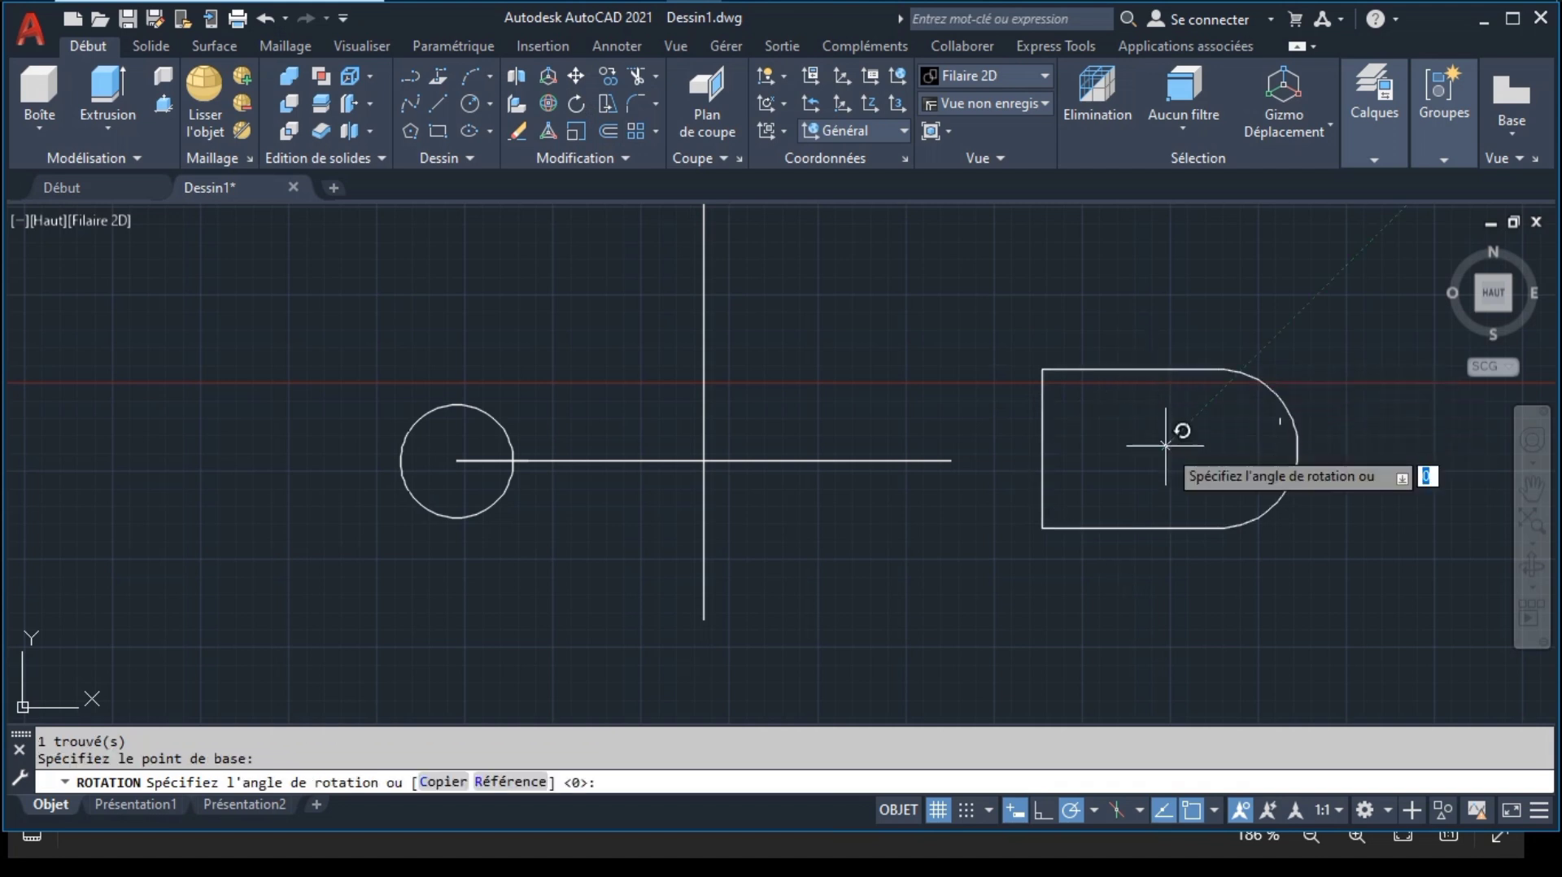
pyautogui.click(1162, 360)
# Step: Move the lug polyline by its arc centre onto the centre of the diameter 16 circle
pyautogui.click(1100, 349)
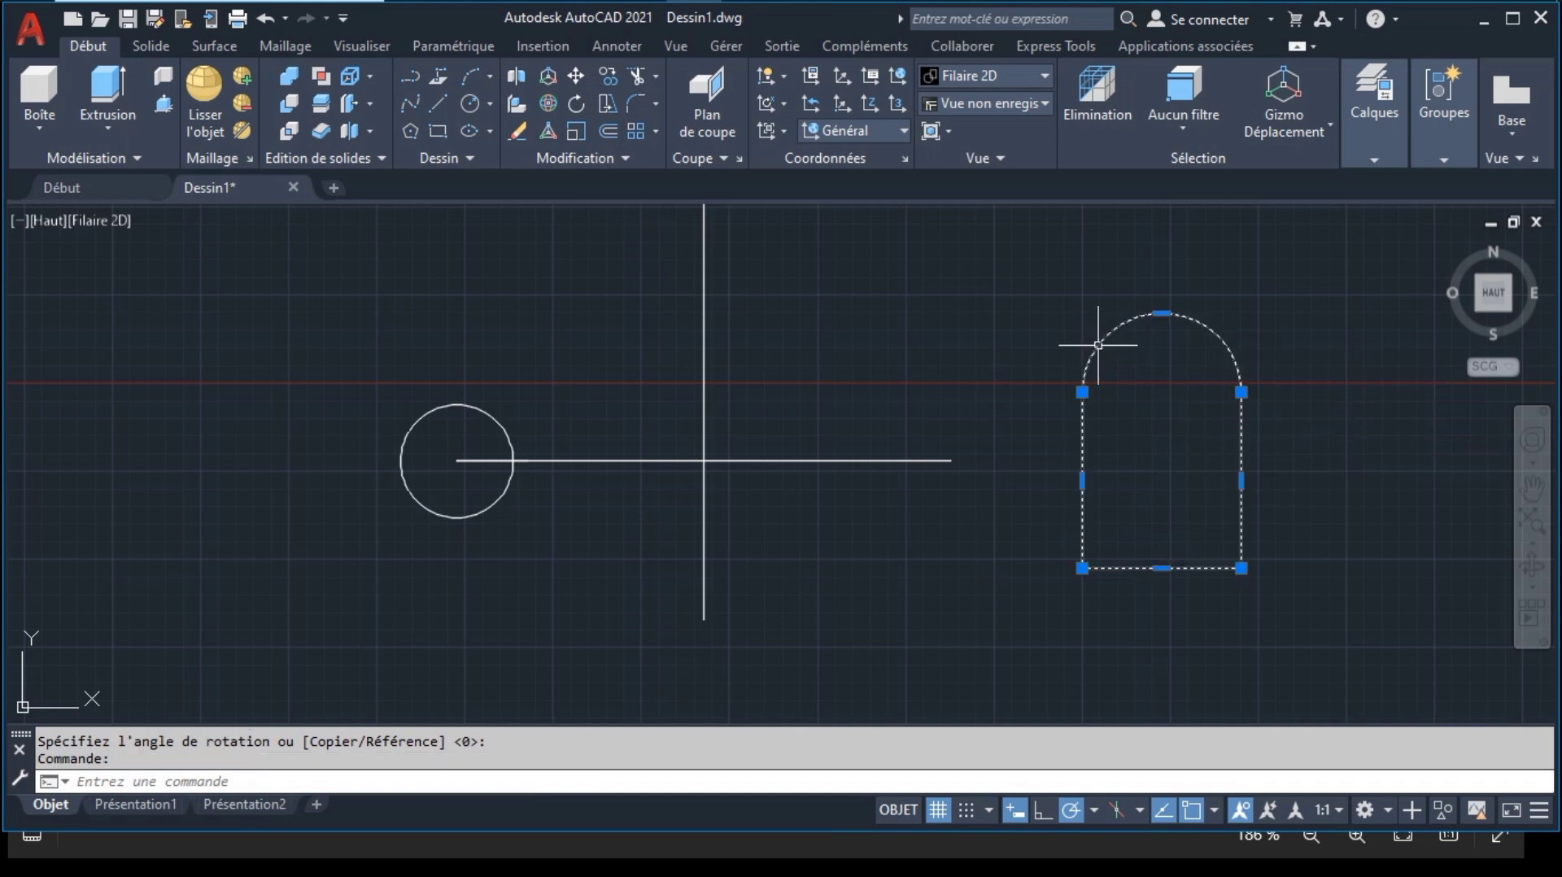
pyautogui.click(576, 76)
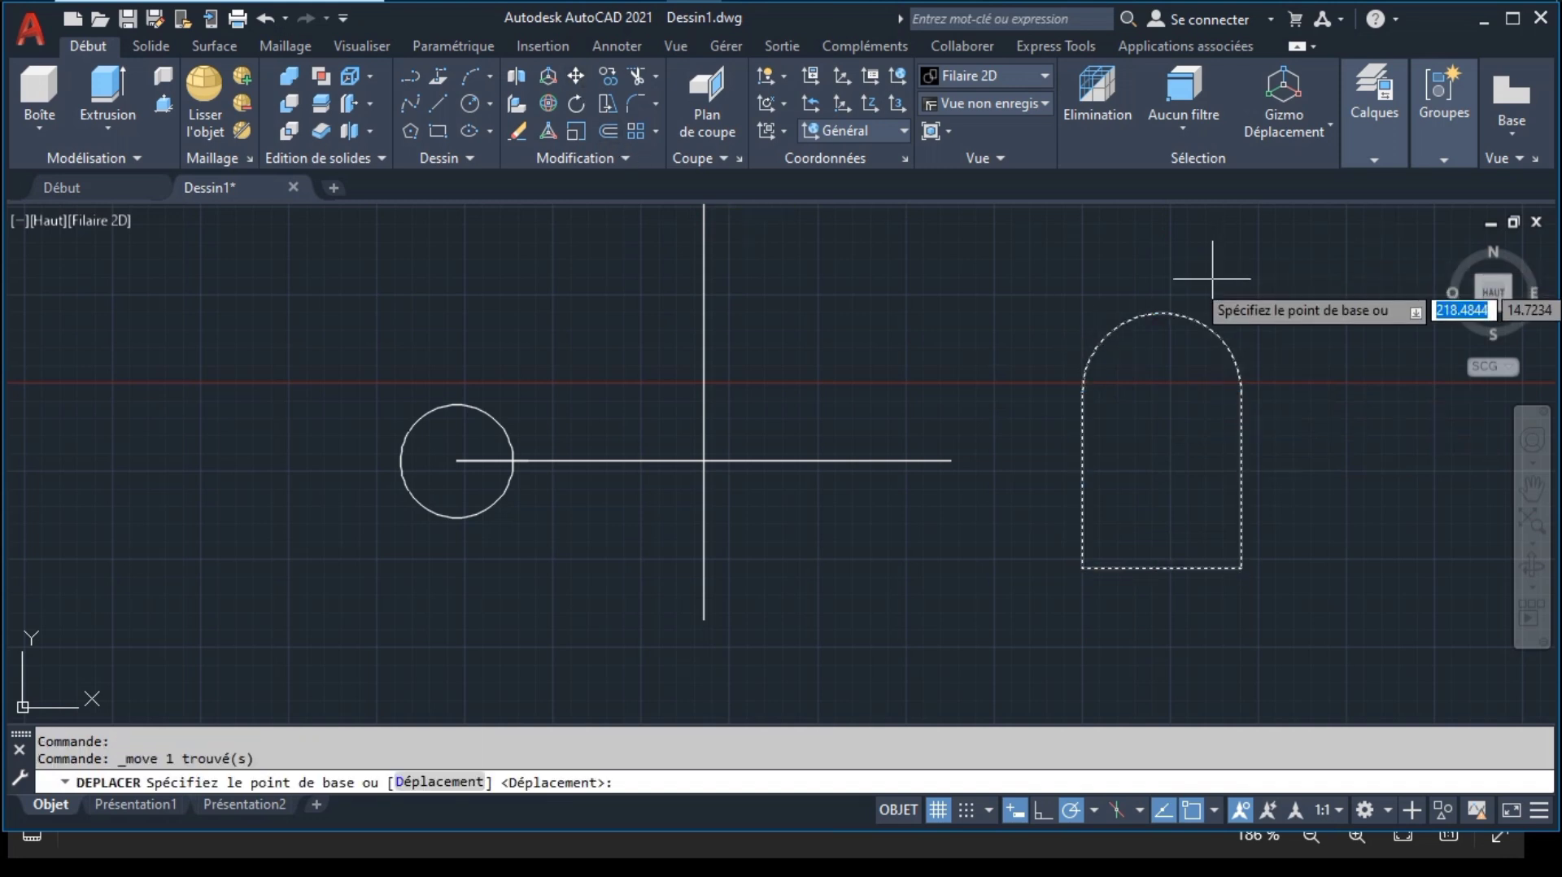
pyautogui.click(1162, 392)
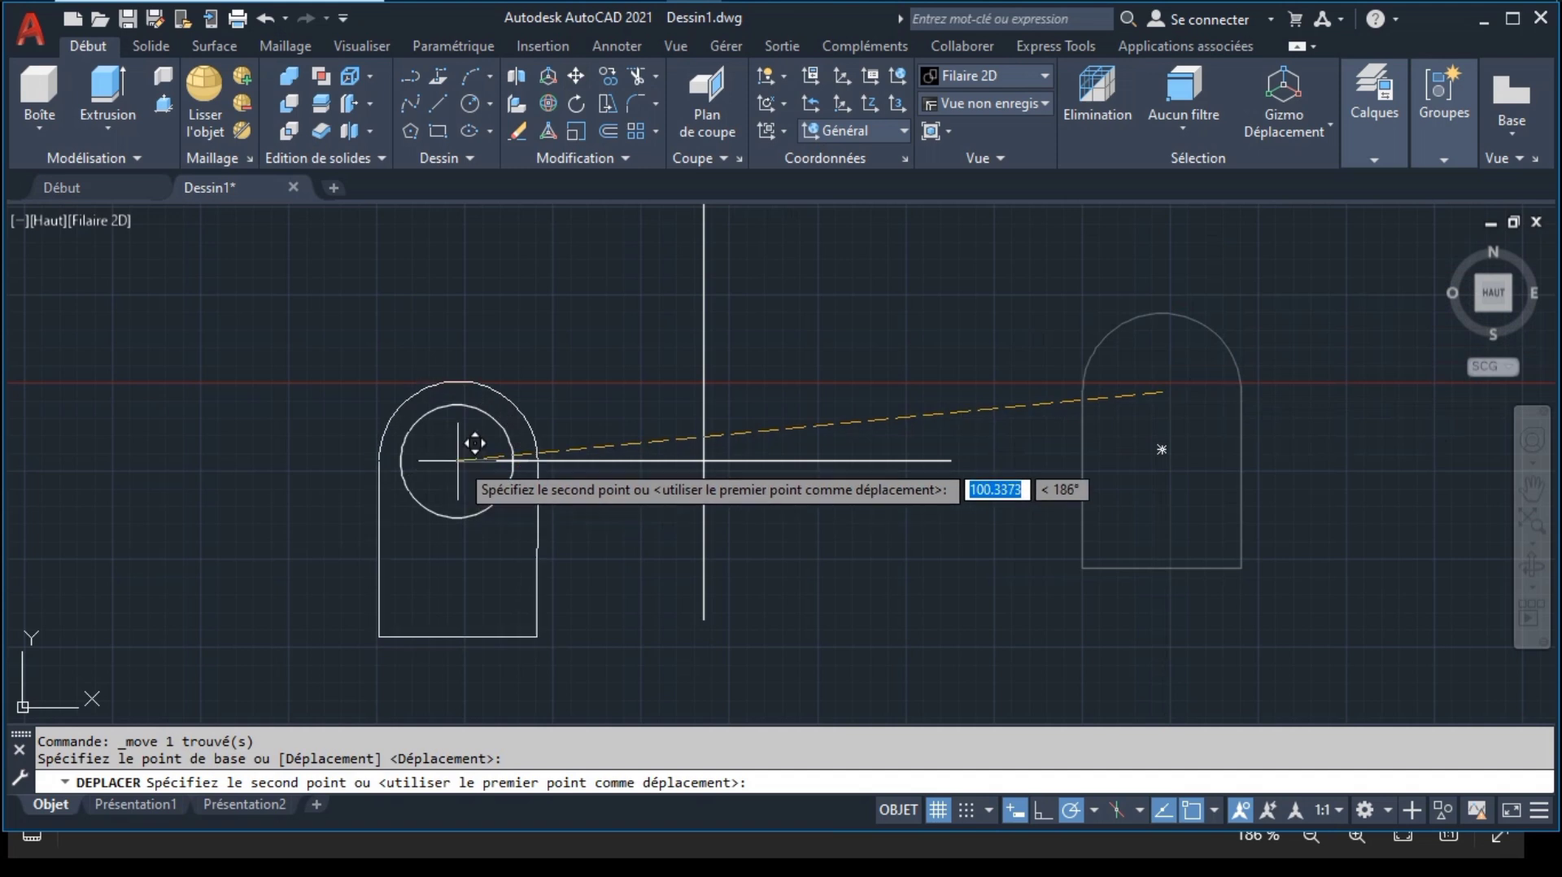
pyautogui.click(457, 461)
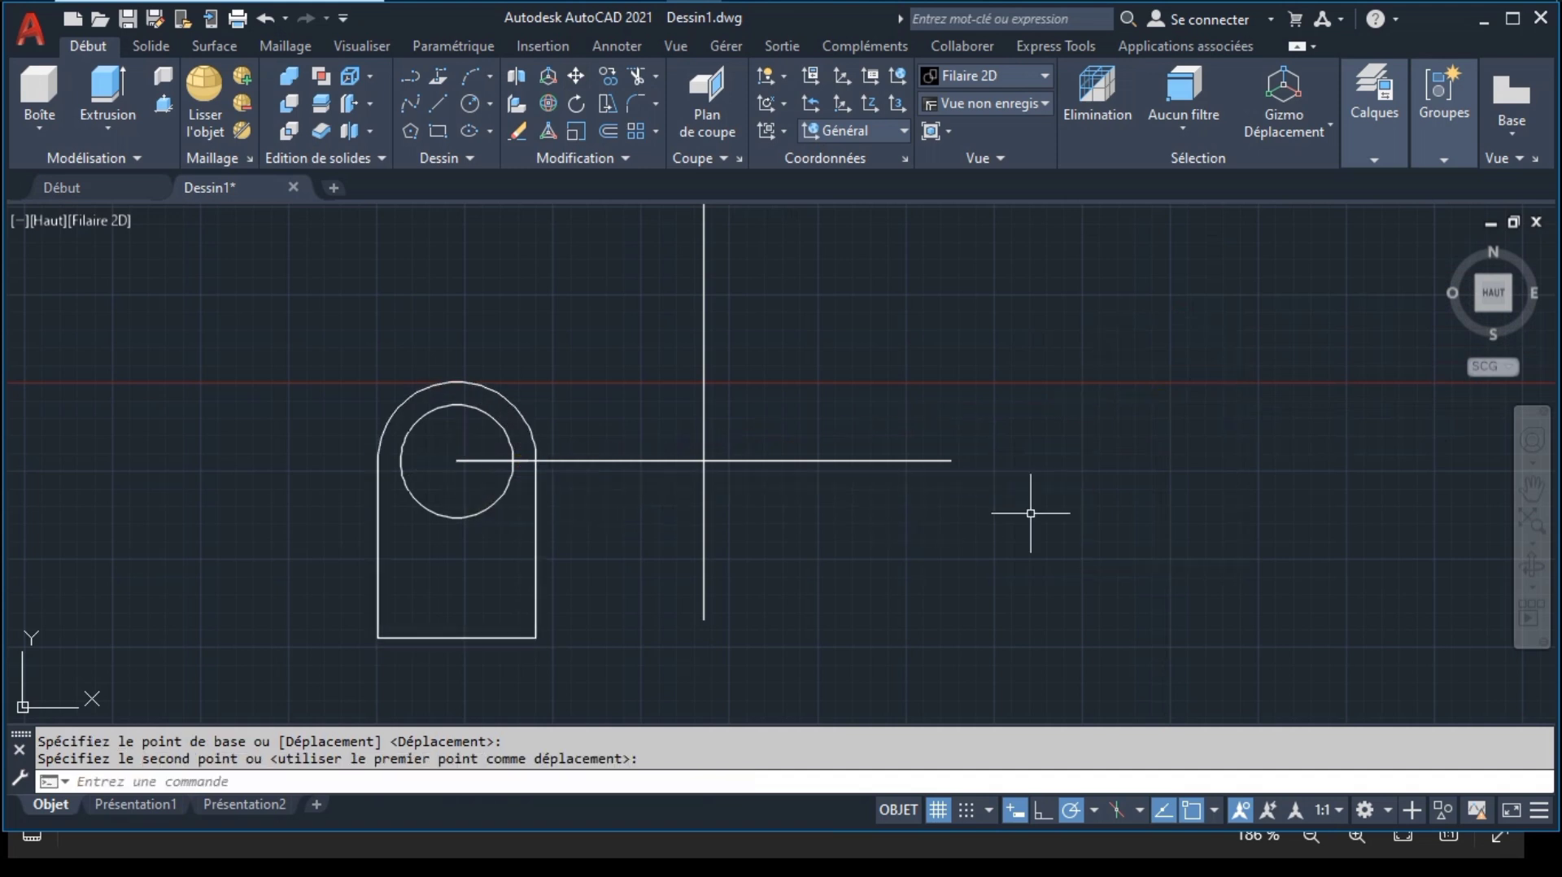
pyautogui.scroll(-4, 1030, 513)
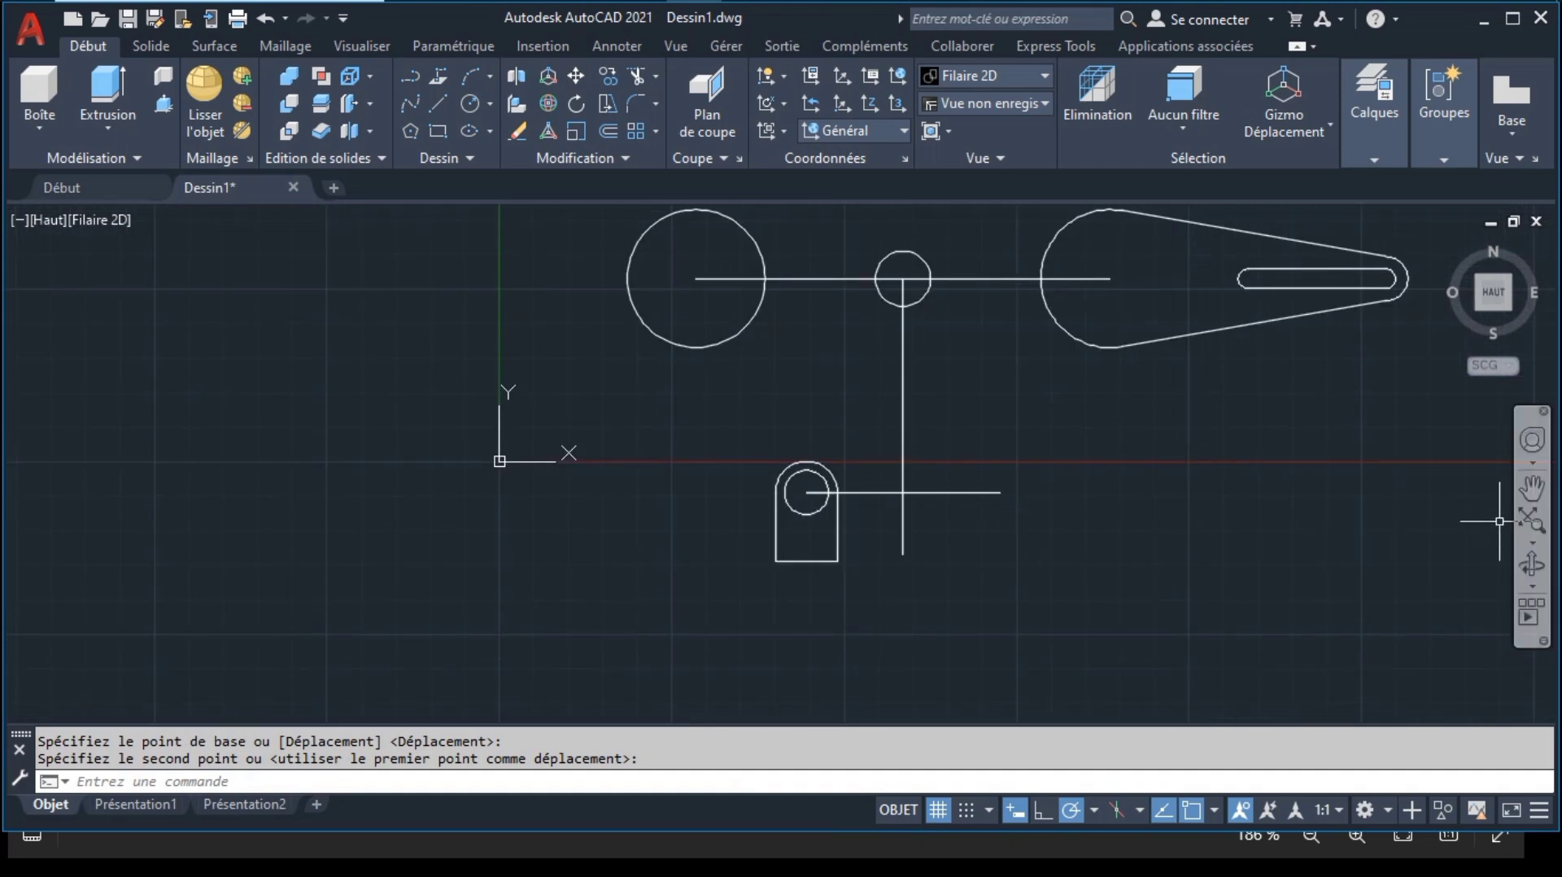
# Step: Examine the lug's 25 and 22.5 dimensions and the diameter 16 hole in 2024.png, and return to AutoCAD
pyautogui.click(1530, 491)
pyautogui.moveTo(1036, 494); pyautogui.dragTo(736, 493)
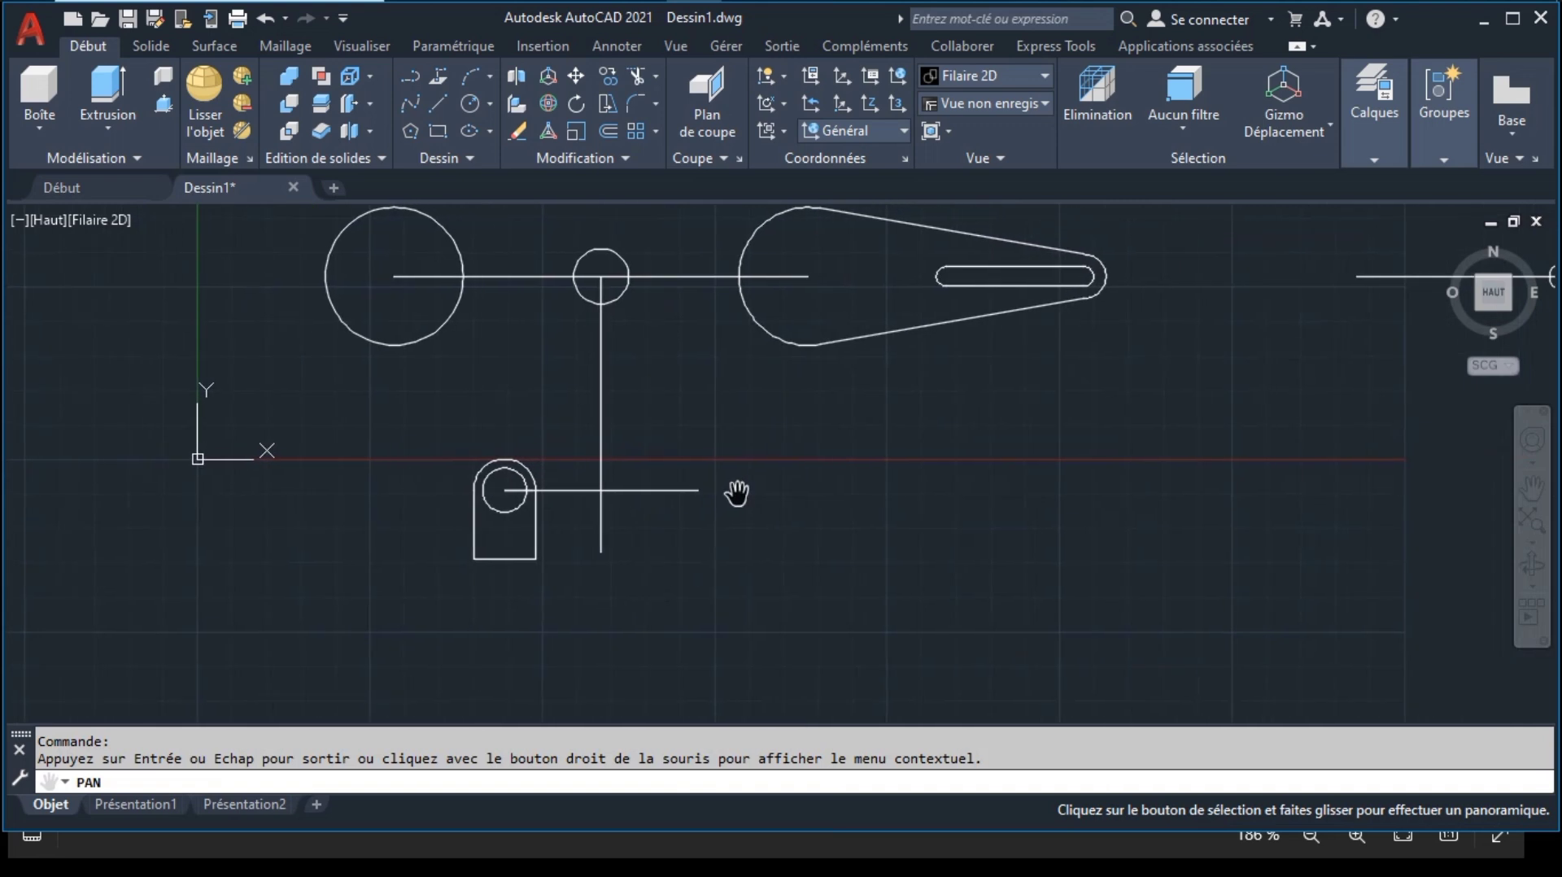
pyautogui.press('Escape')
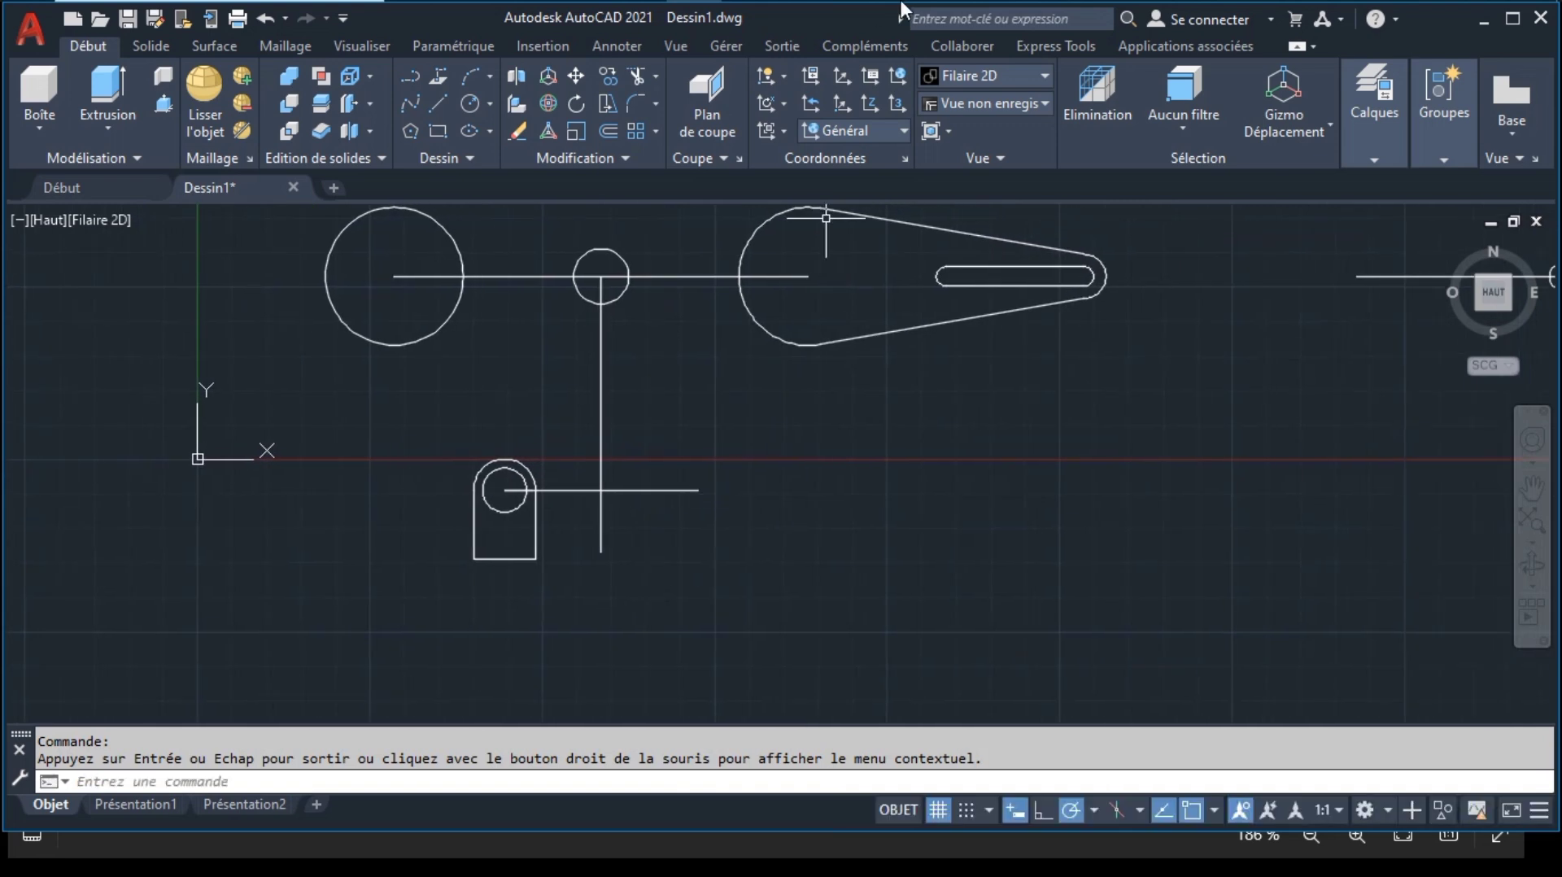
pyautogui.click(857, 2)
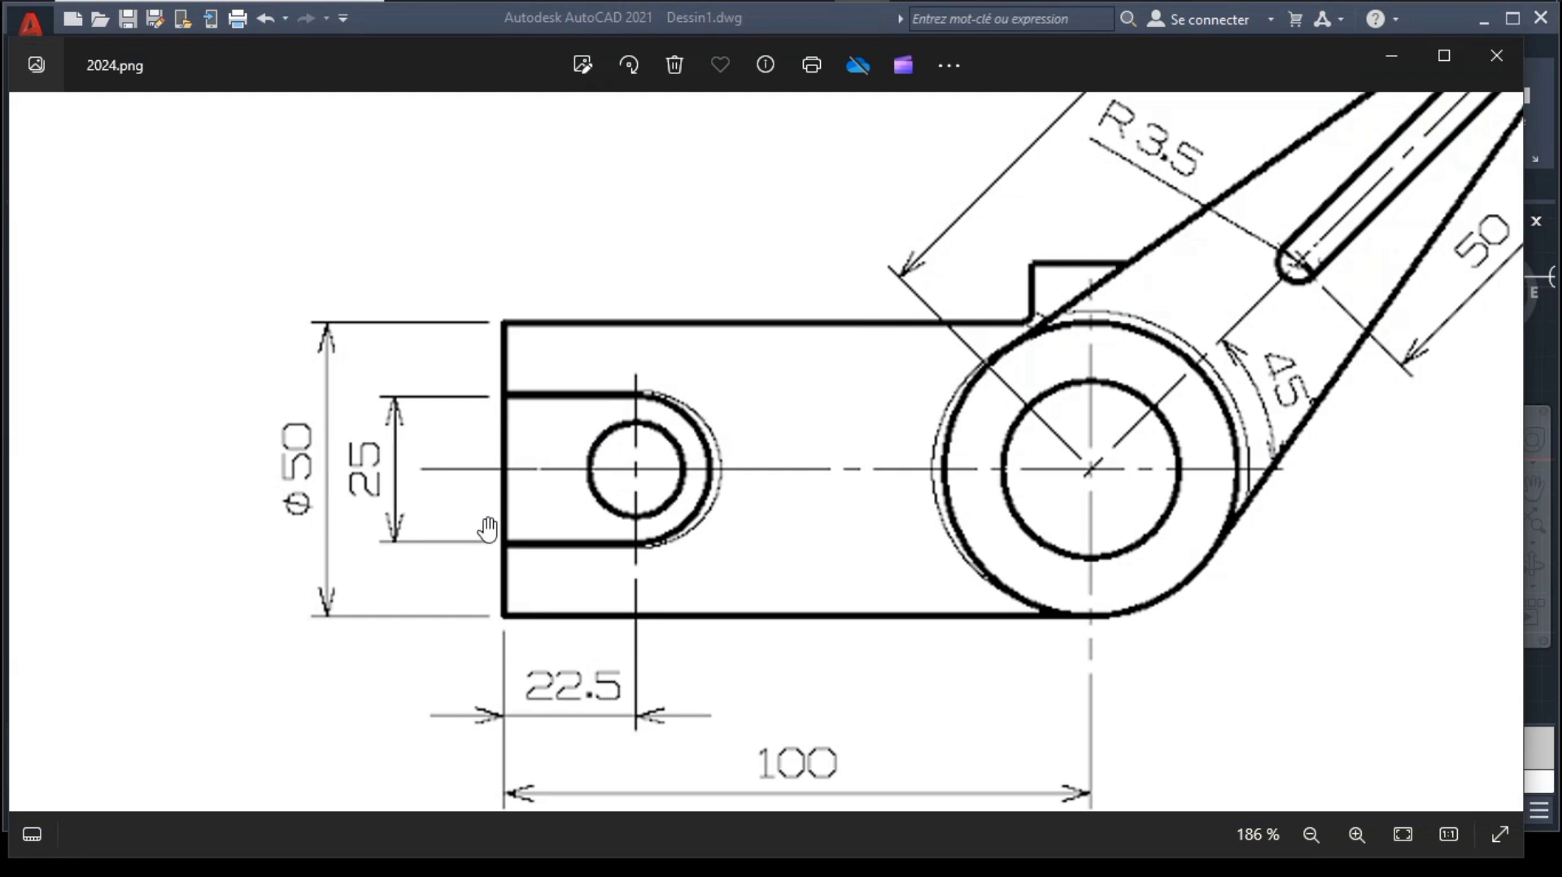
pyautogui.keyDown('ctrl'); pyautogui.scroll(-5, 488, 529); pyautogui.keyUp('ctrl')
pyautogui.keyDown('ctrl'); pyautogui.scroll(2, 895, 694); pyautogui.keyUp('ctrl')
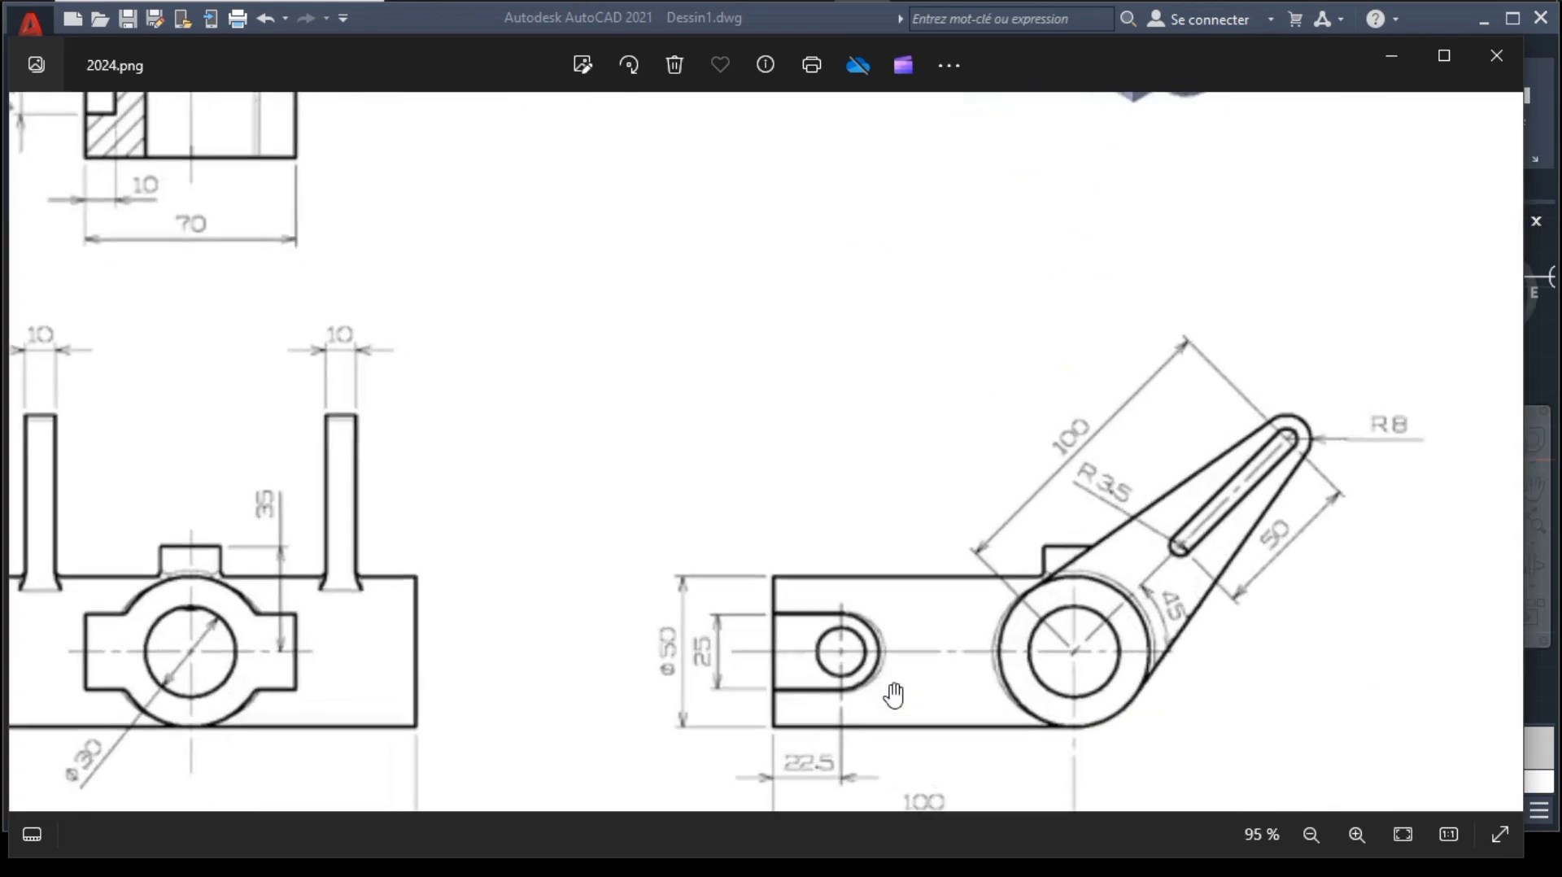
pyautogui.keyDown('ctrl'); pyautogui.scroll(-2, 790, 602); pyautogui.keyUp('ctrl')
pyautogui.keyDown('ctrl'); pyautogui.scroll(3, 796, 580); pyautogui.keyUp('ctrl')
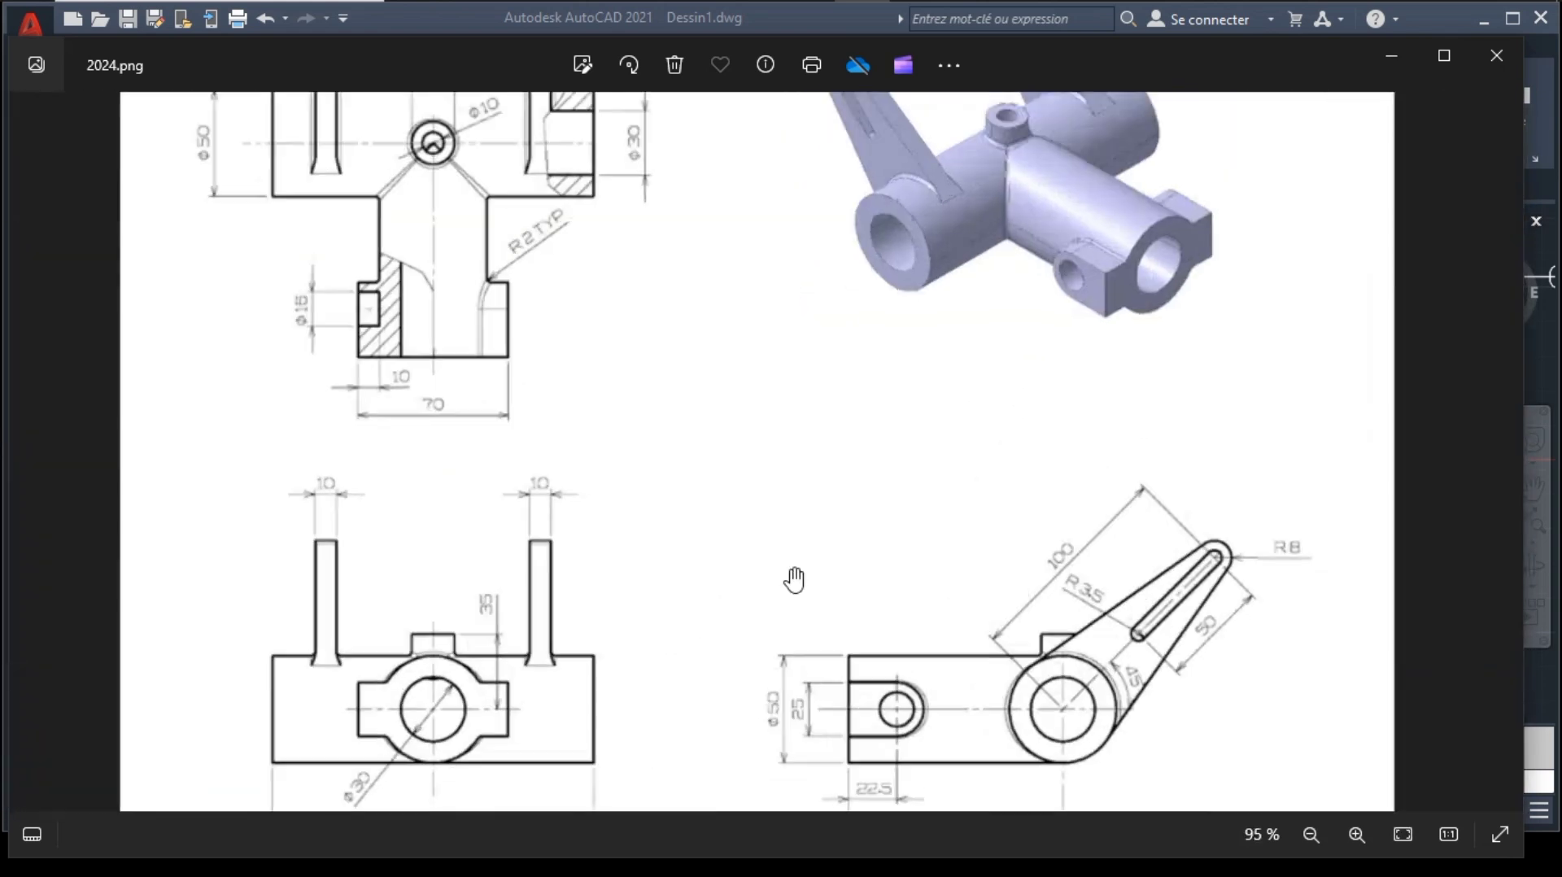
pyautogui.moveTo(976, 700); pyautogui.dragTo(821, 397)
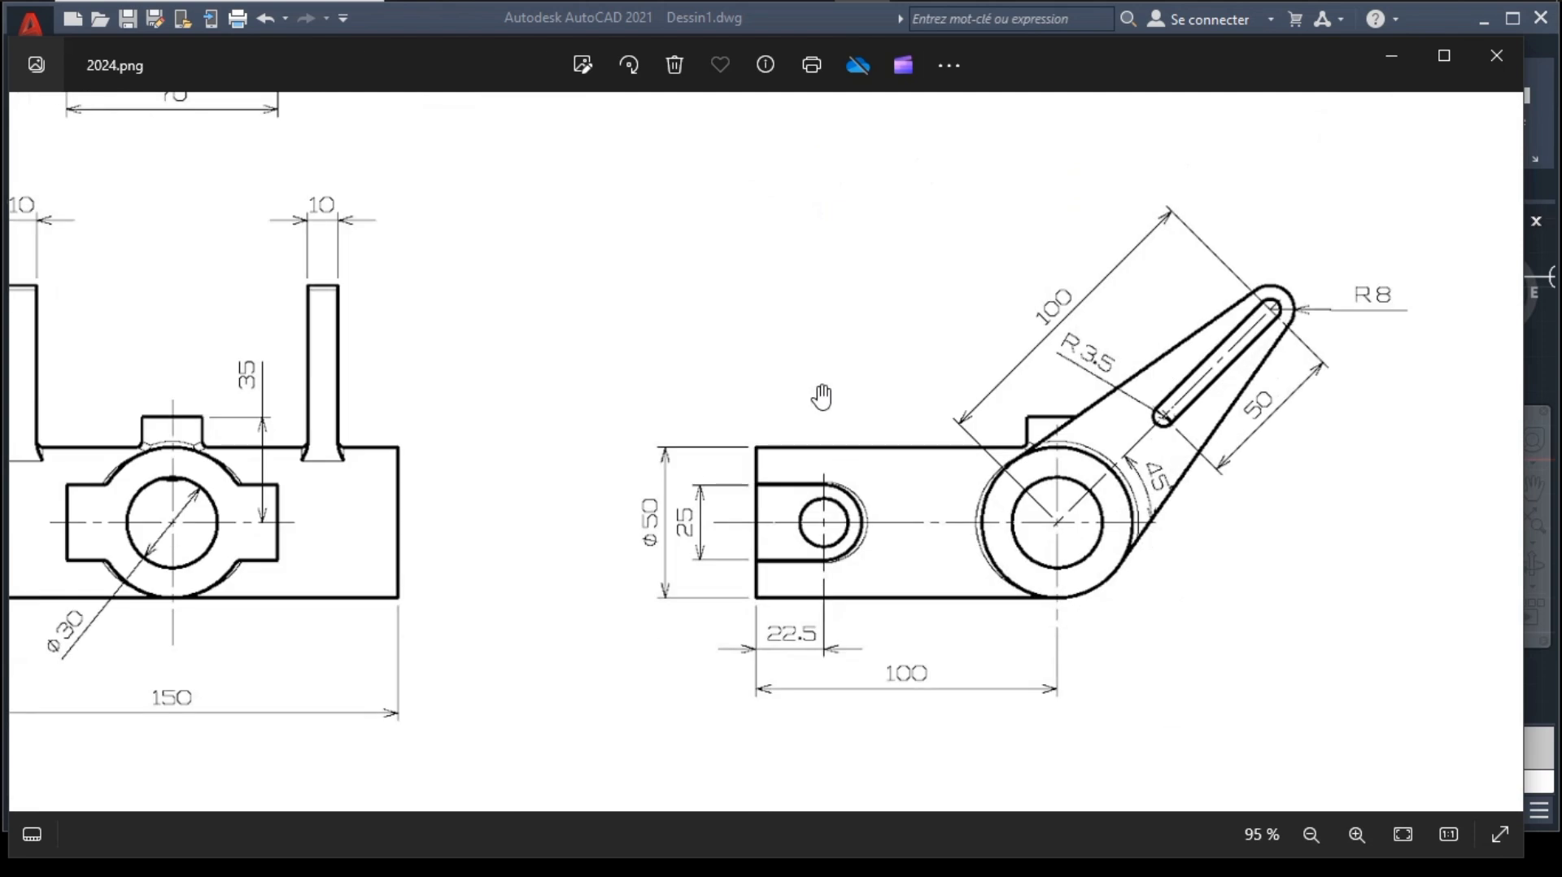
pyautogui.keyDown('ctrl'); pyautogui.scroll(3, 825, 526); pyautogui.keyUp('ctrl')
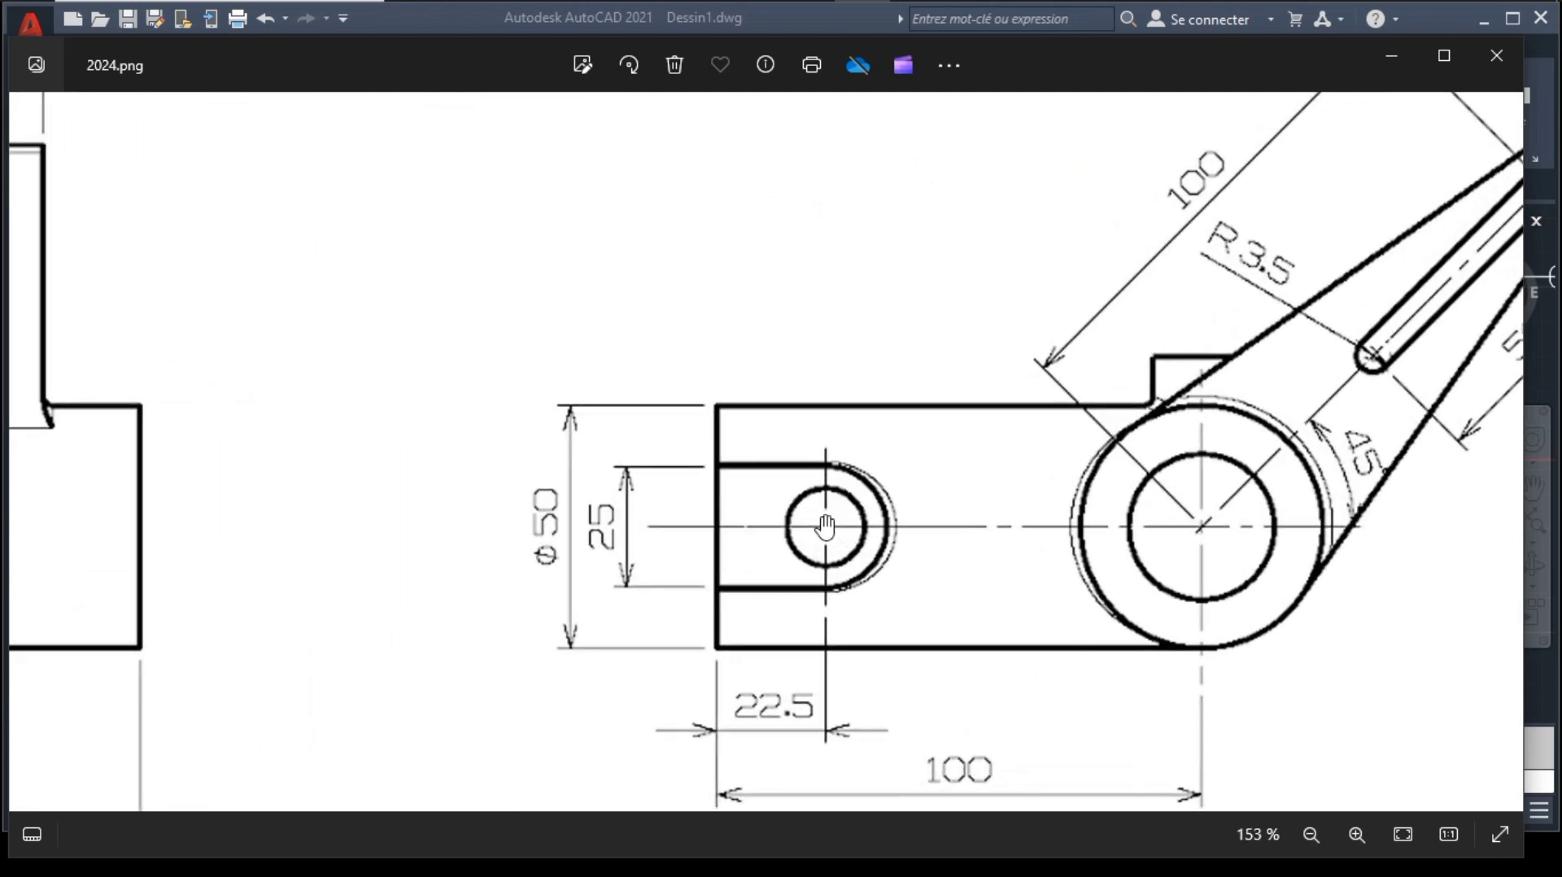
pyautogui.moveTo(624, 461); pyautogui.dragTo(918, 693)
pyautogui.moveTo(858, 495); pyautogui.dragTo(833, 473)
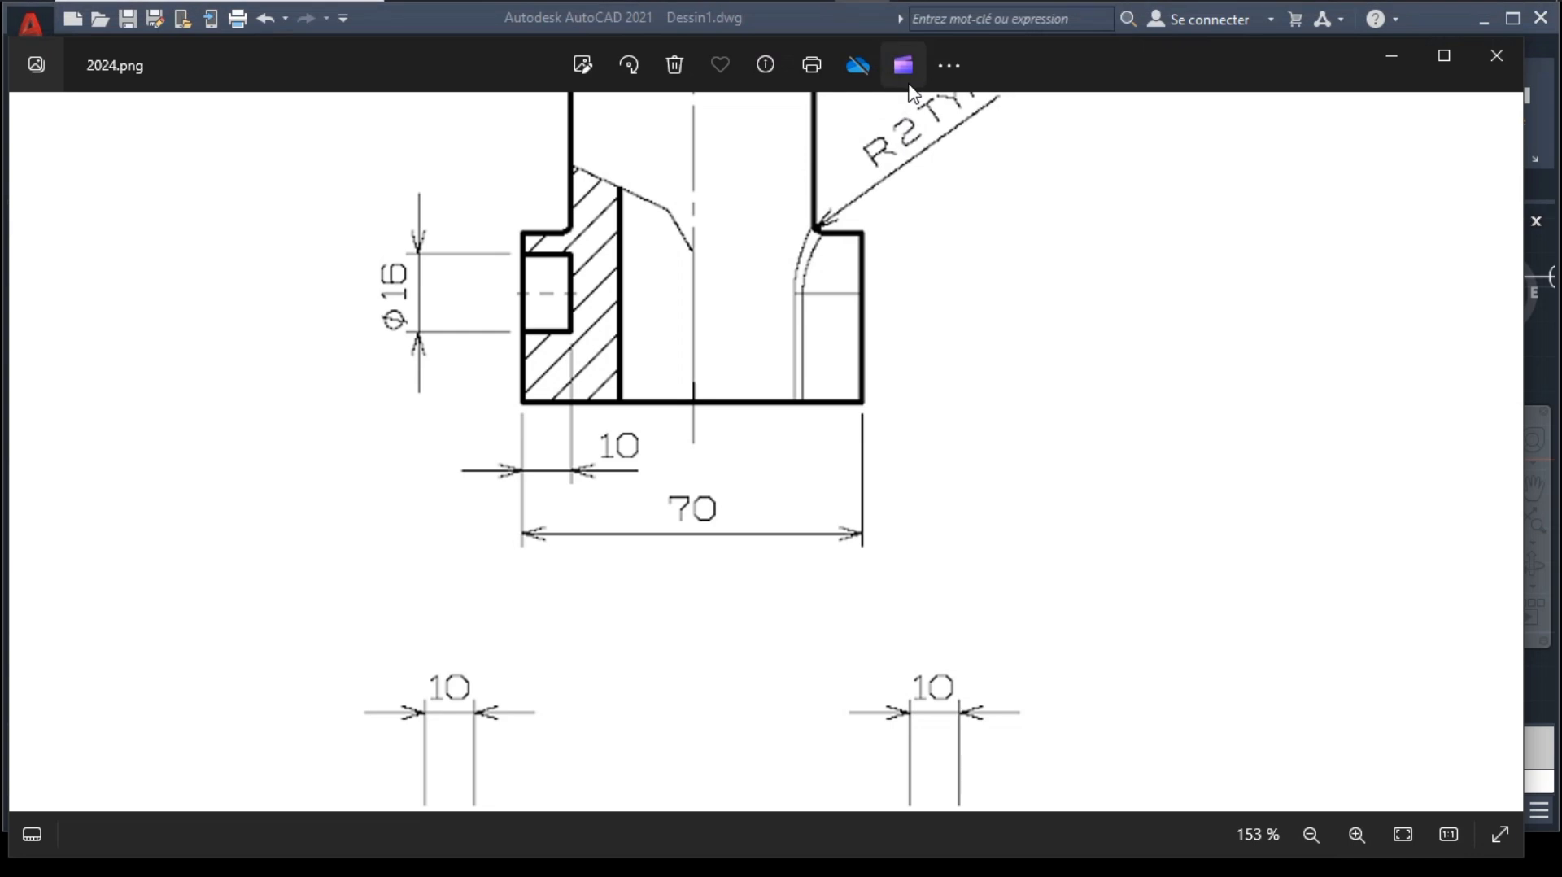
pyautogui.moveTo(964, 422); pyautogui.dragTo(715, 202)
pyautogui.moveTo(900, 496); pyautogui.dragTo(753, 338)
pyautogui.moveTo(984, 637); pyautogui.dragTo(667, 347)
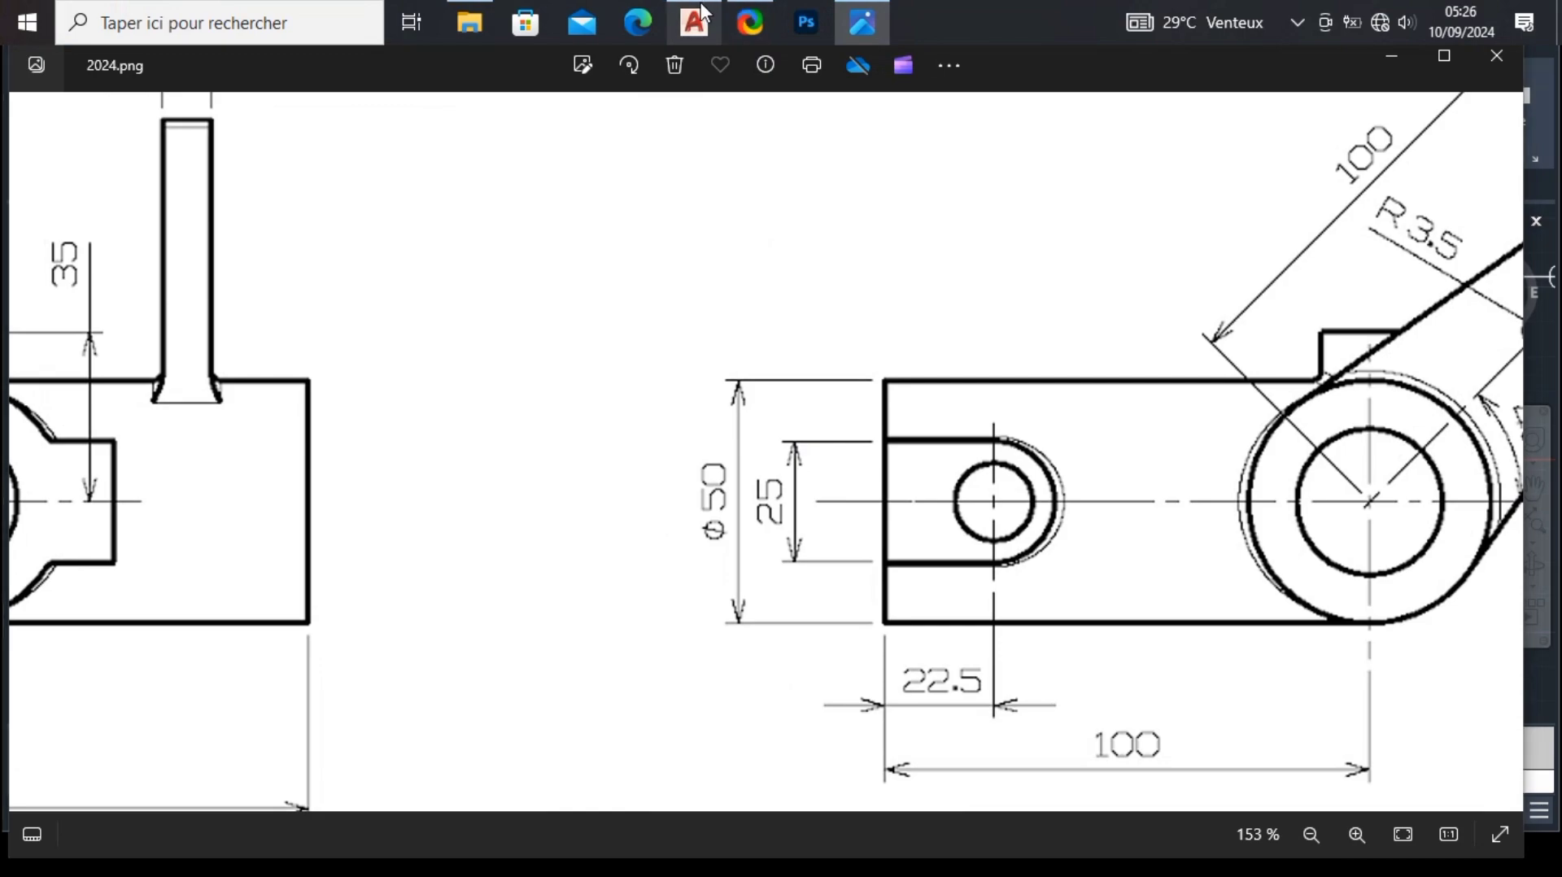
pyautogui.click(698, 21)
pyautogui.click(439, 134)
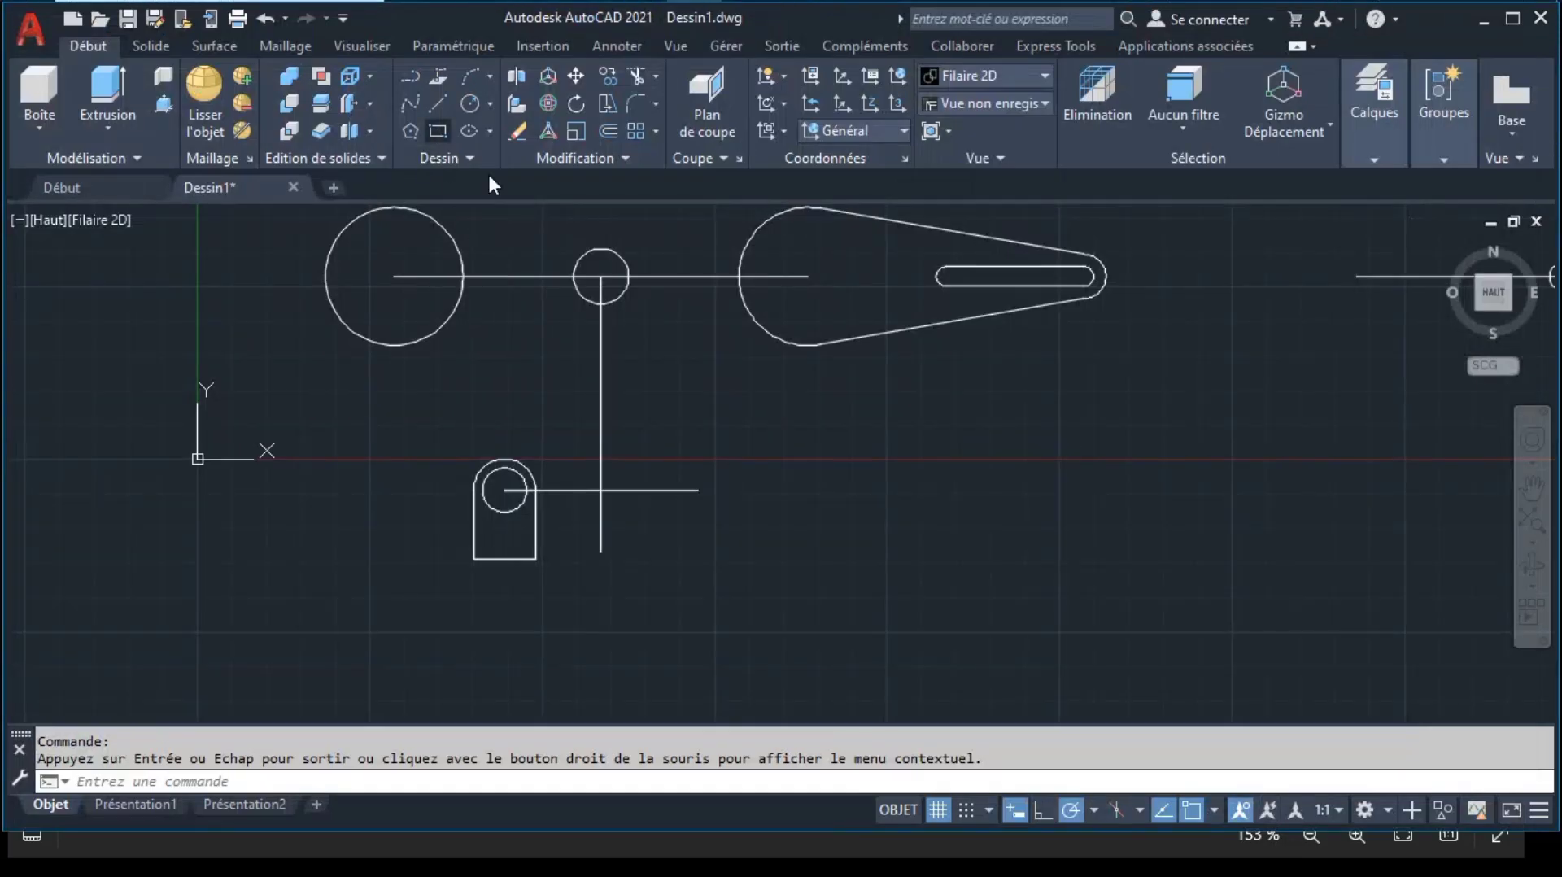
pyautogui.click(788, 460)
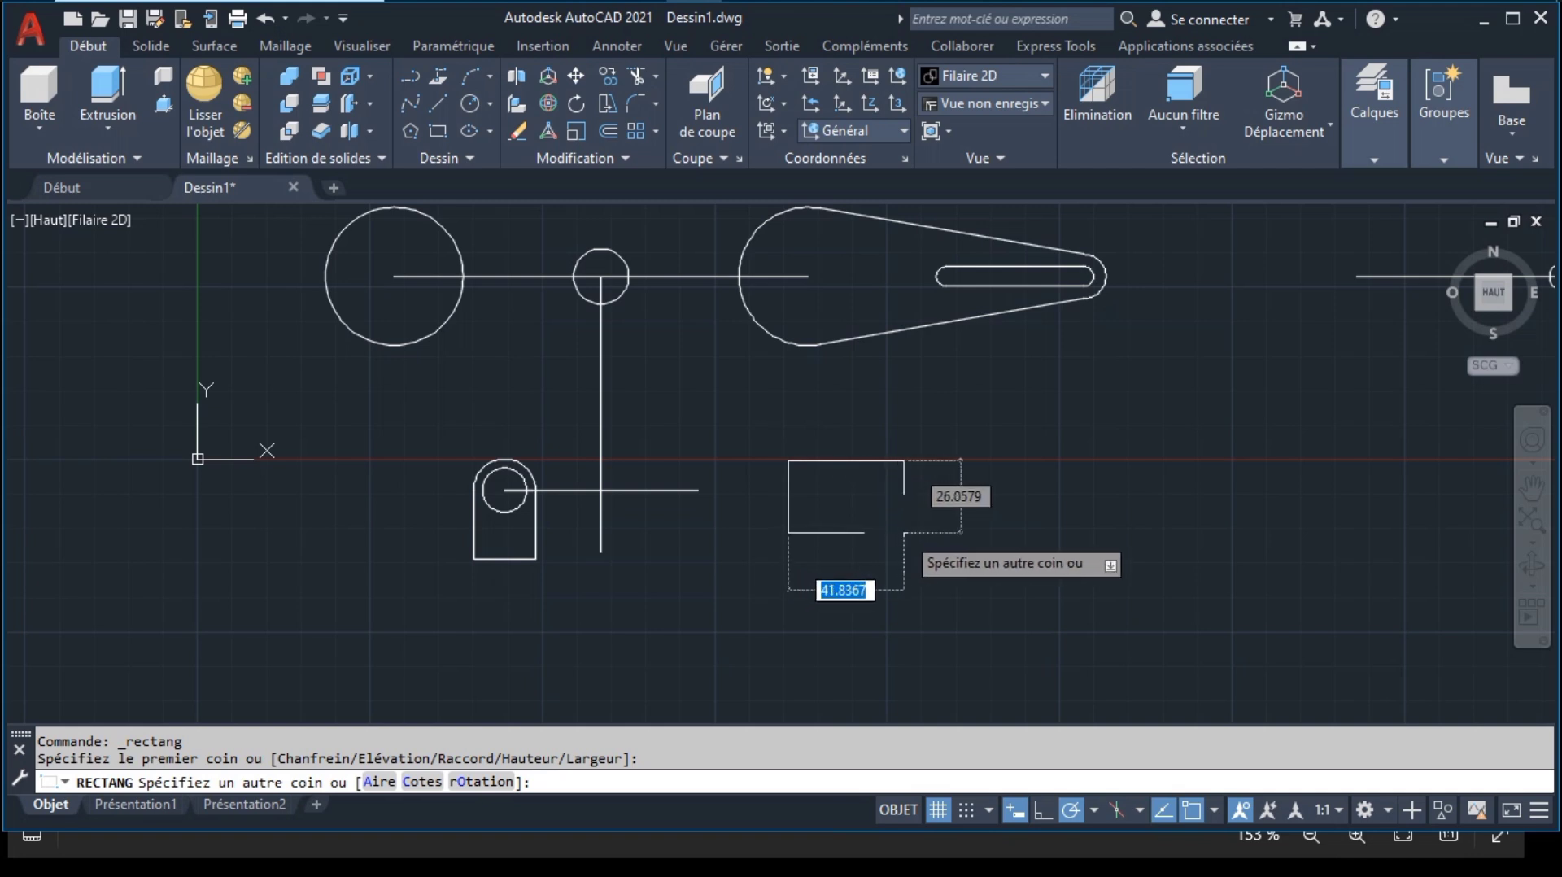
pyautogui.write('22.5')
pyautogui.press('Return')
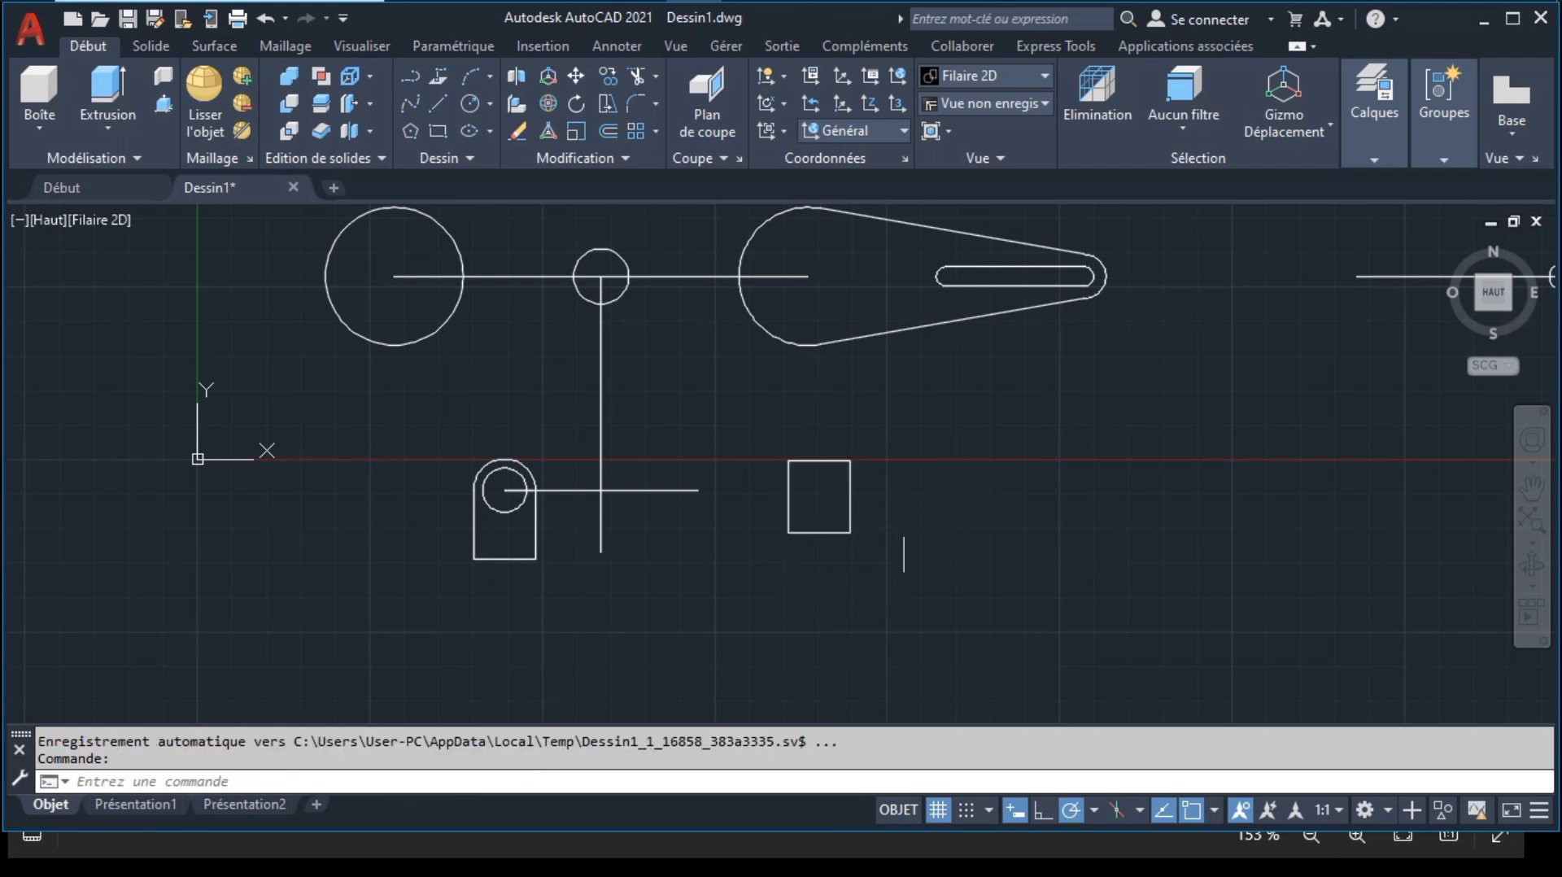
pyautogui.hotkey('ctrl', 'z')
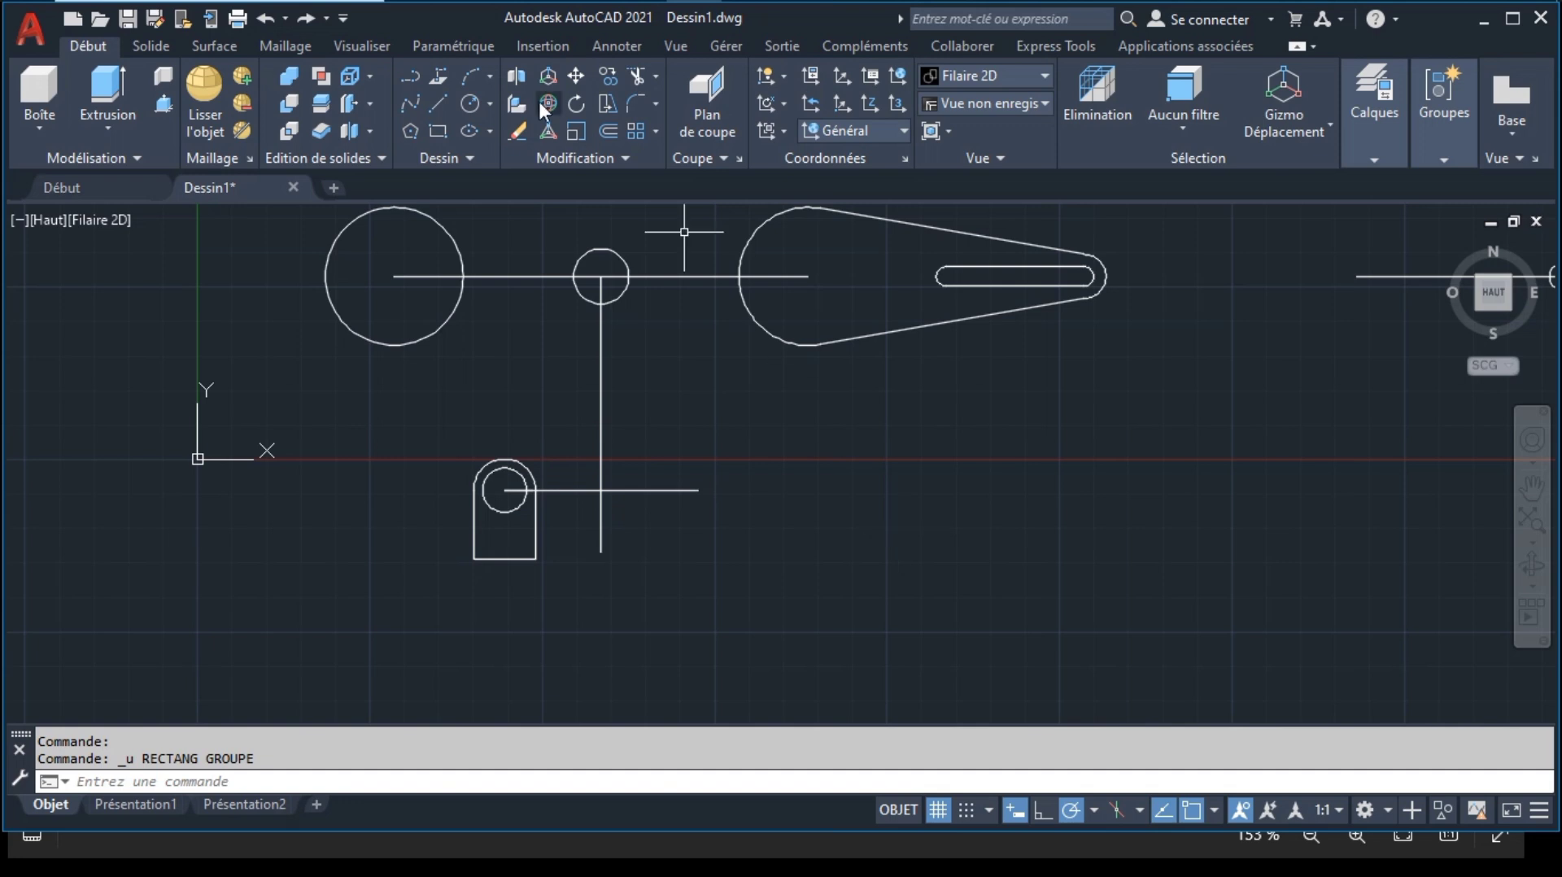
# Step: Draw a rectangle 22.5 wide and 25 high in the empty area below the slotted arm profile
pyautogui.click(439, 131)
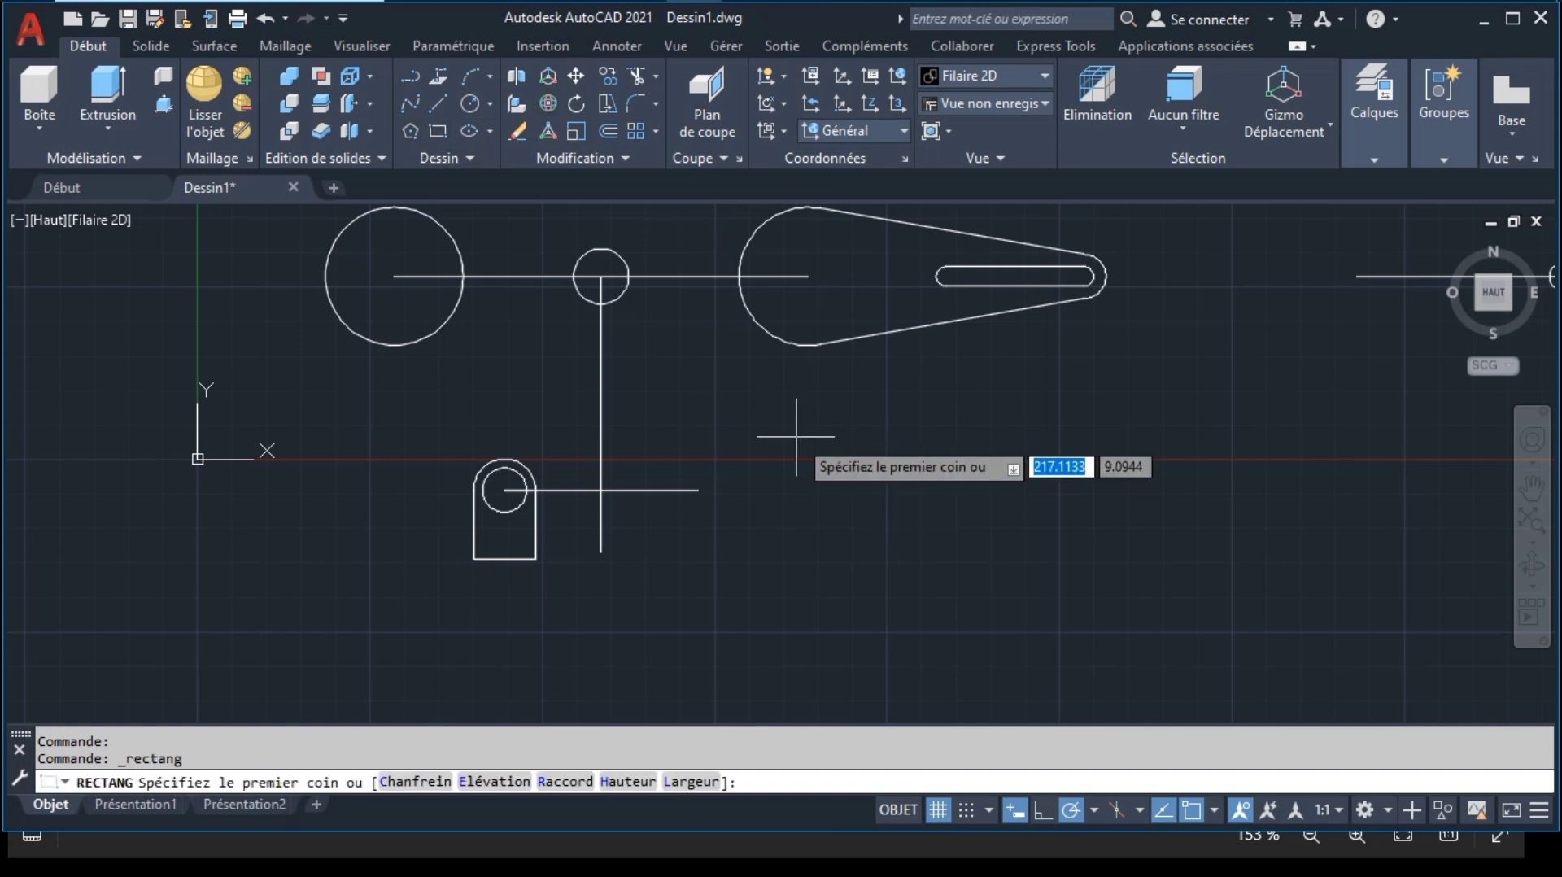
pyautogui.click(807, 506)
pyautogui.write('22.5')
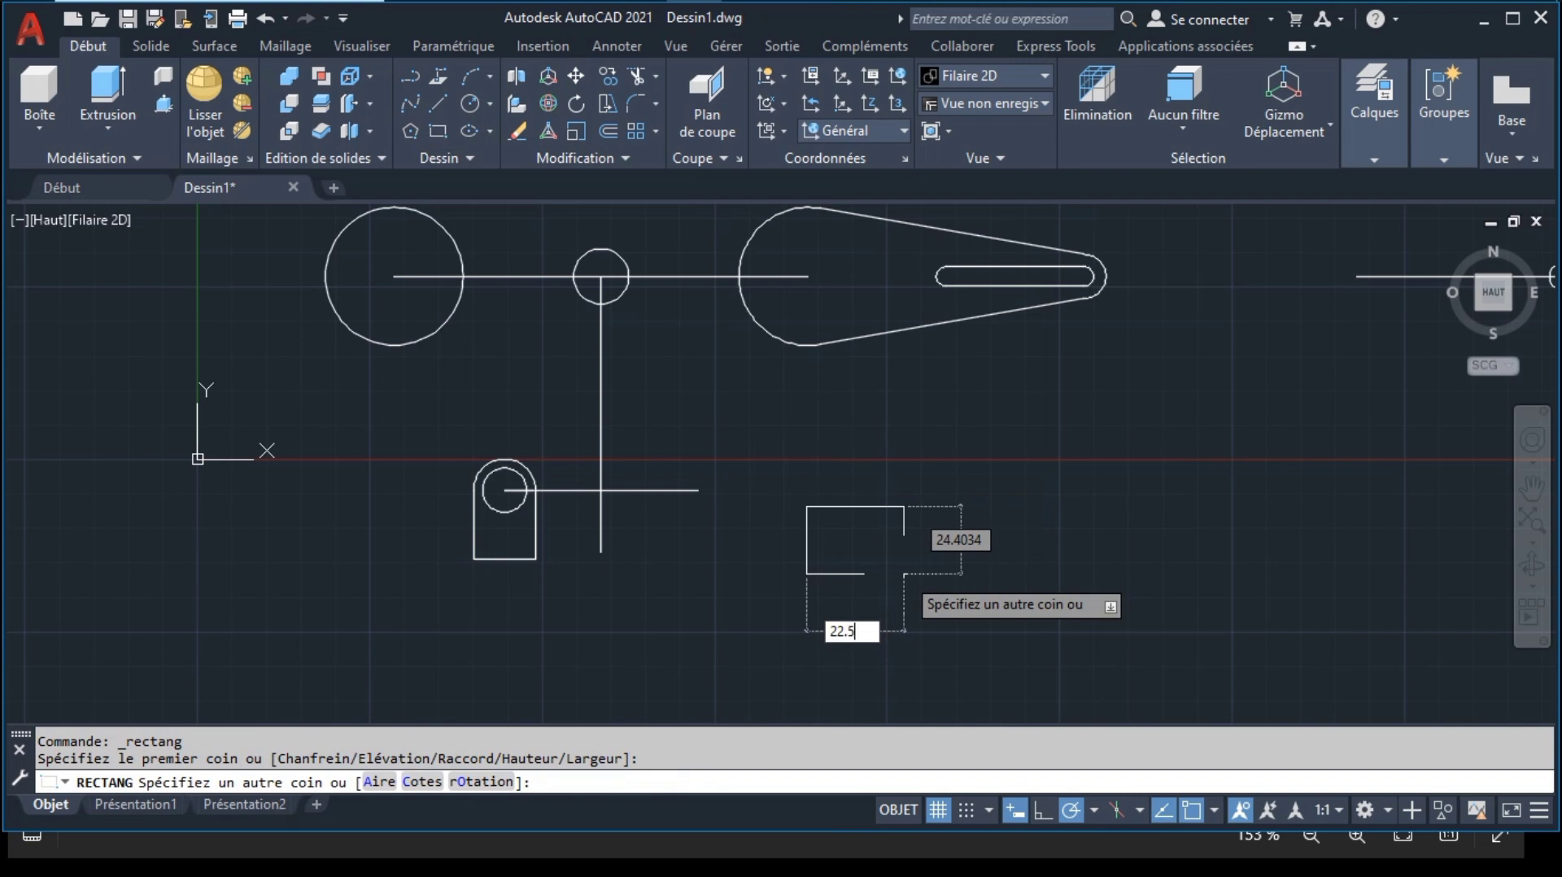
pyautogui.press('Tab')
pyautogui.write('2')
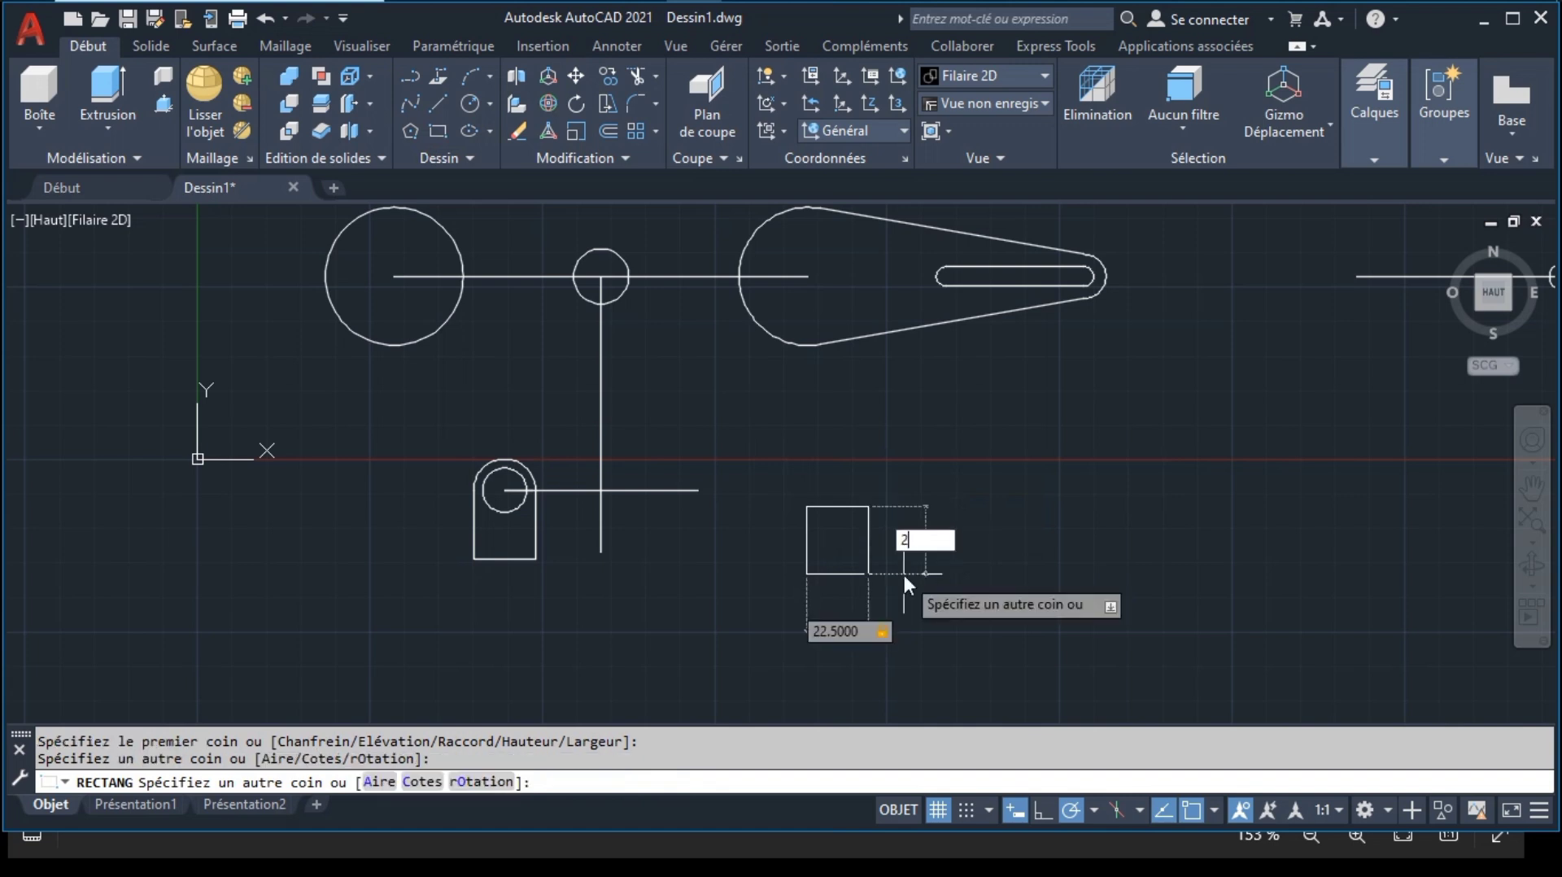
pyautogui.write('5')
pyautogui.press('Return')
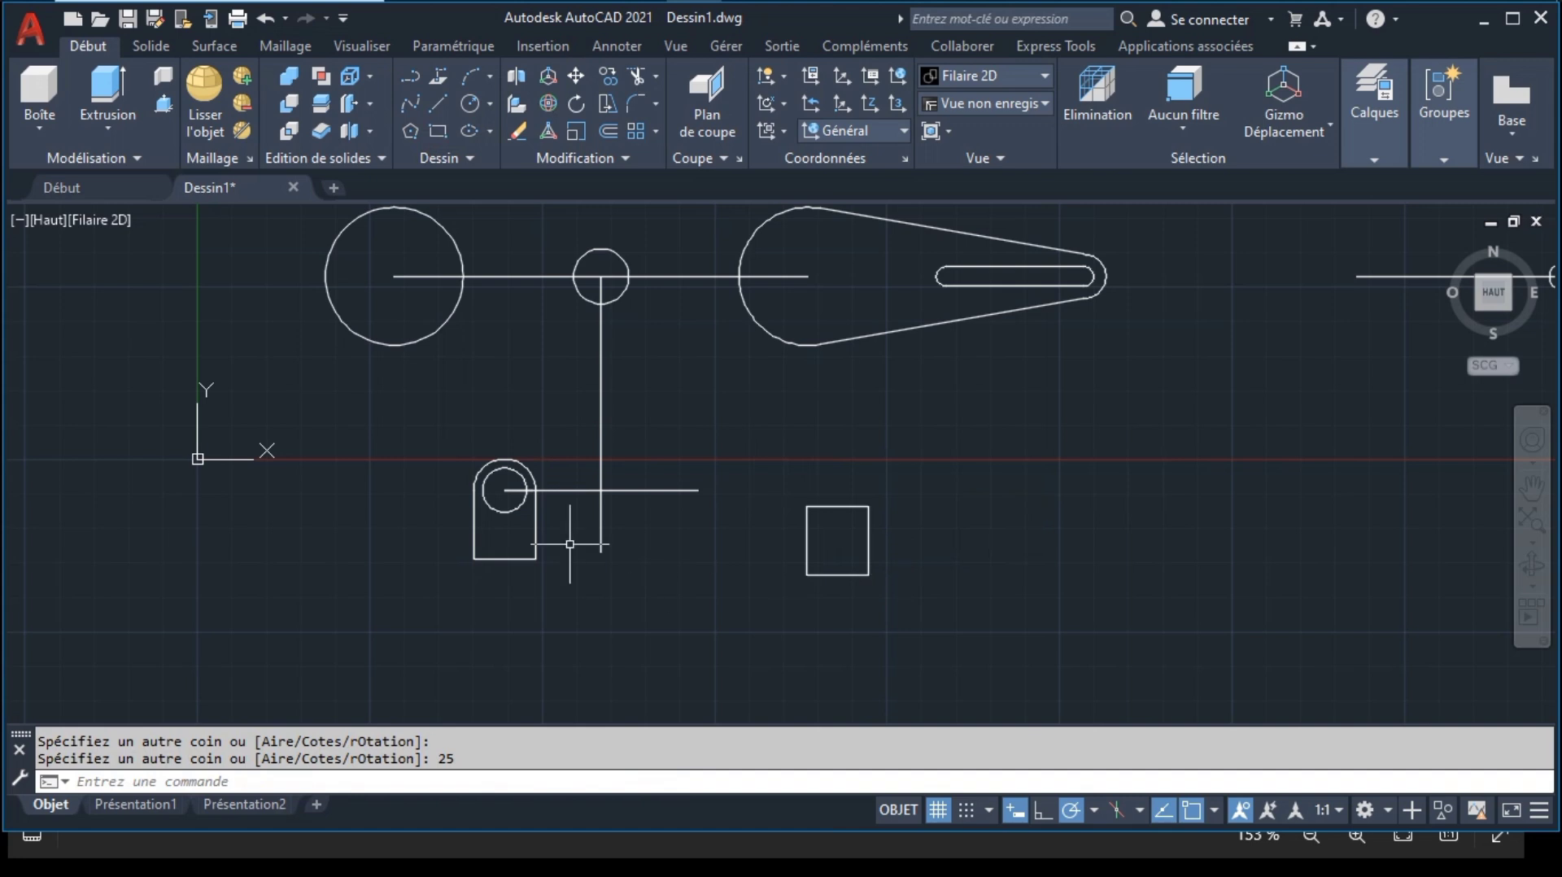
# Step: Draw a circle from the midpoint of the rectangle's right side through its corner, and trim the inner parts to leave a rounded end
pyautogui.click(472, 104)
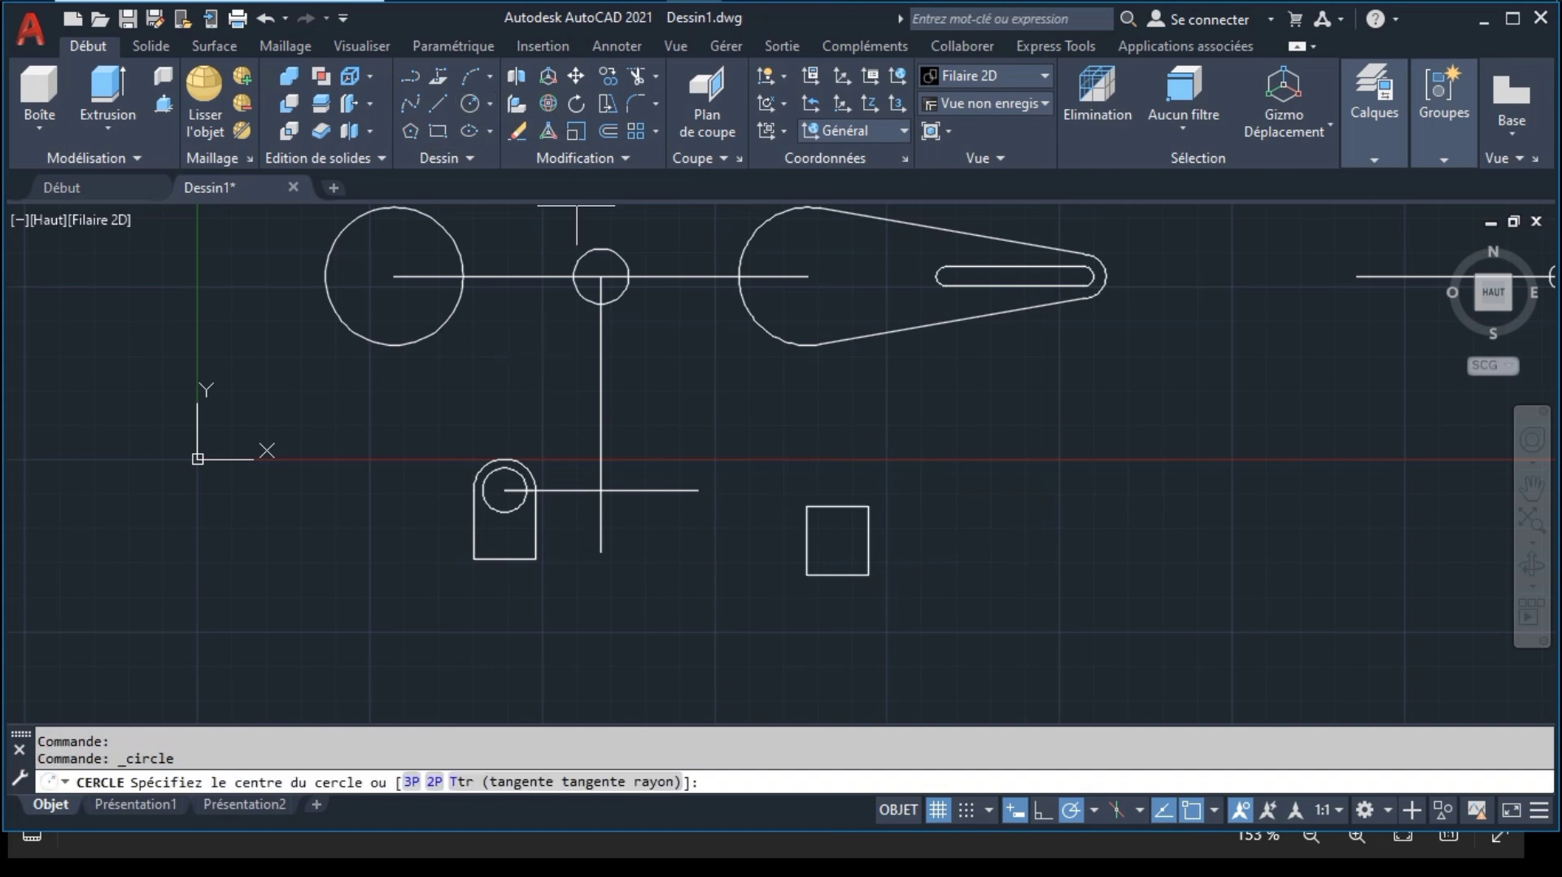
pyautogui.click(836, 541)
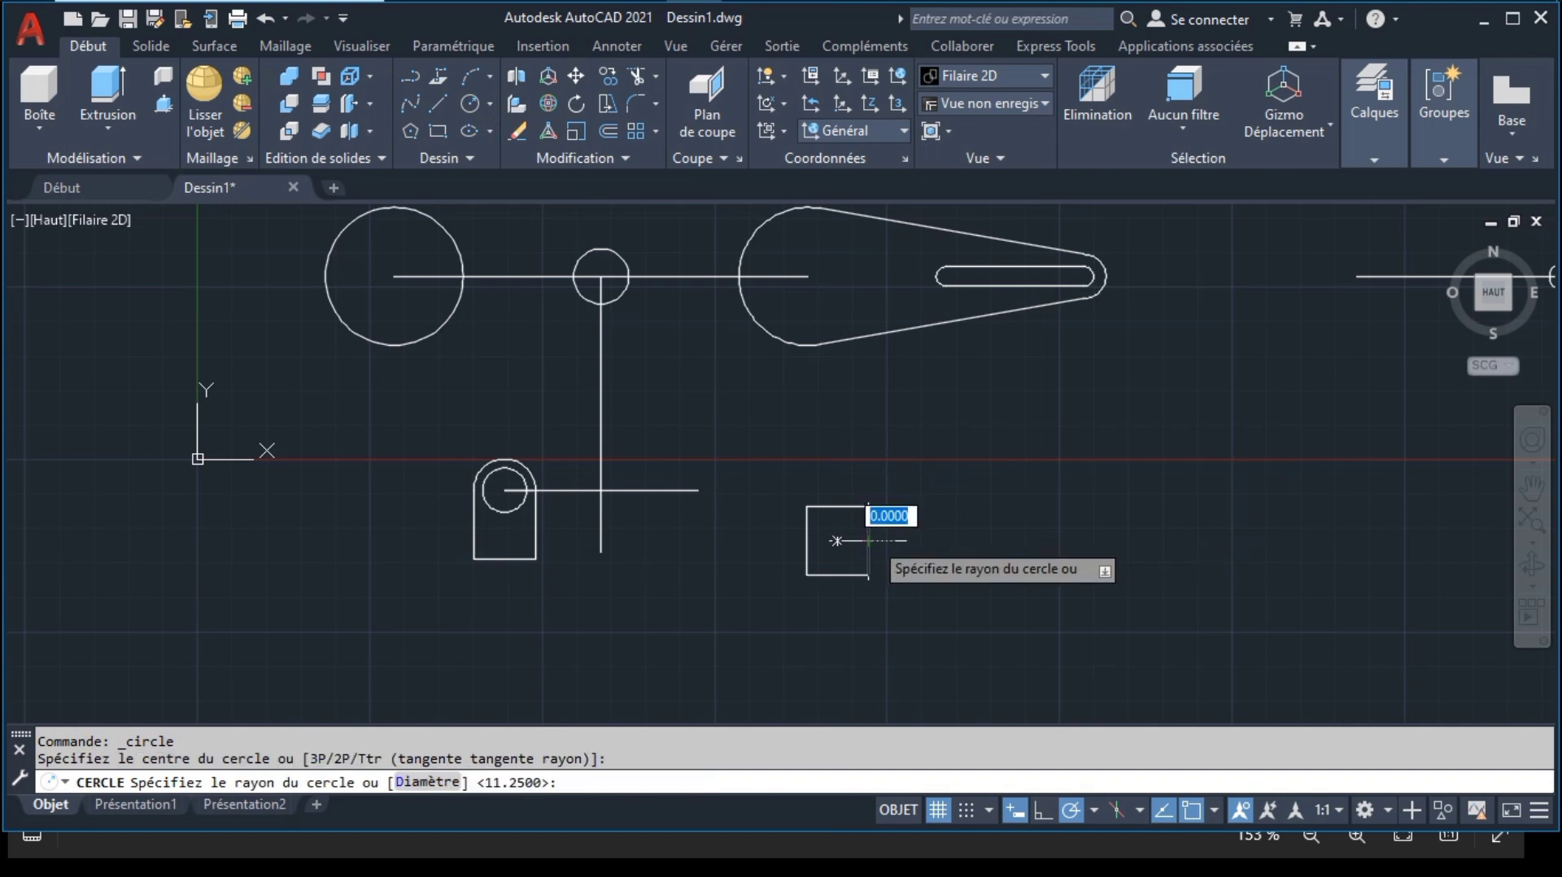
pyautogui.click(869, 506)
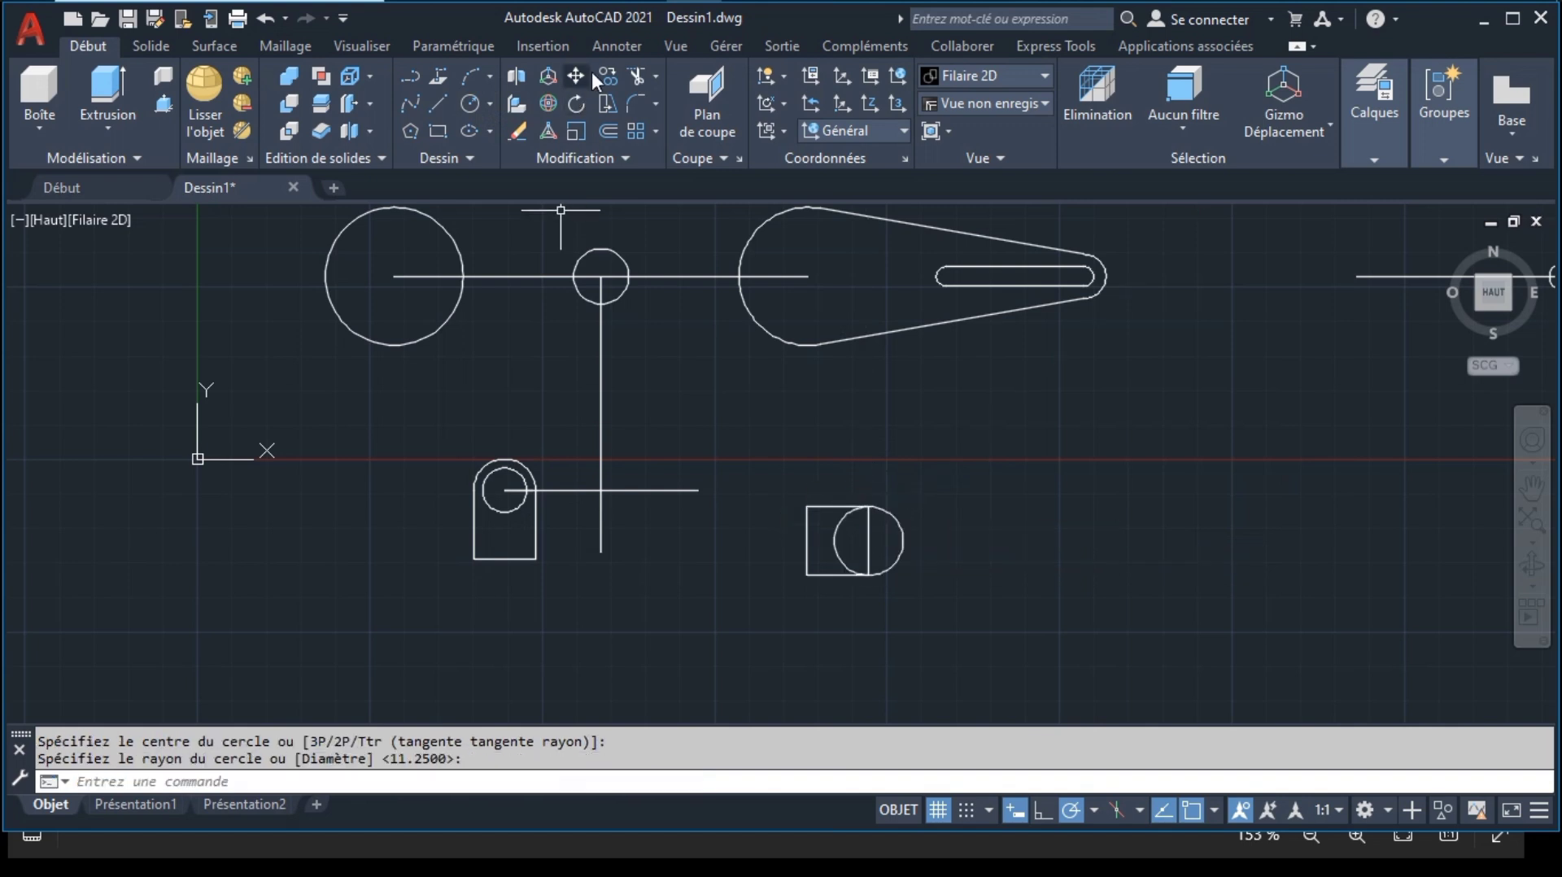
pyautogui.click(638, 75)
pyautogui.moveTo(819, 523)
pyautogui.mouseDown()
pyautogui.moveTo(846, 533)
pyautogui.moveTo(821, 534)
pyautogui.mouseUp()
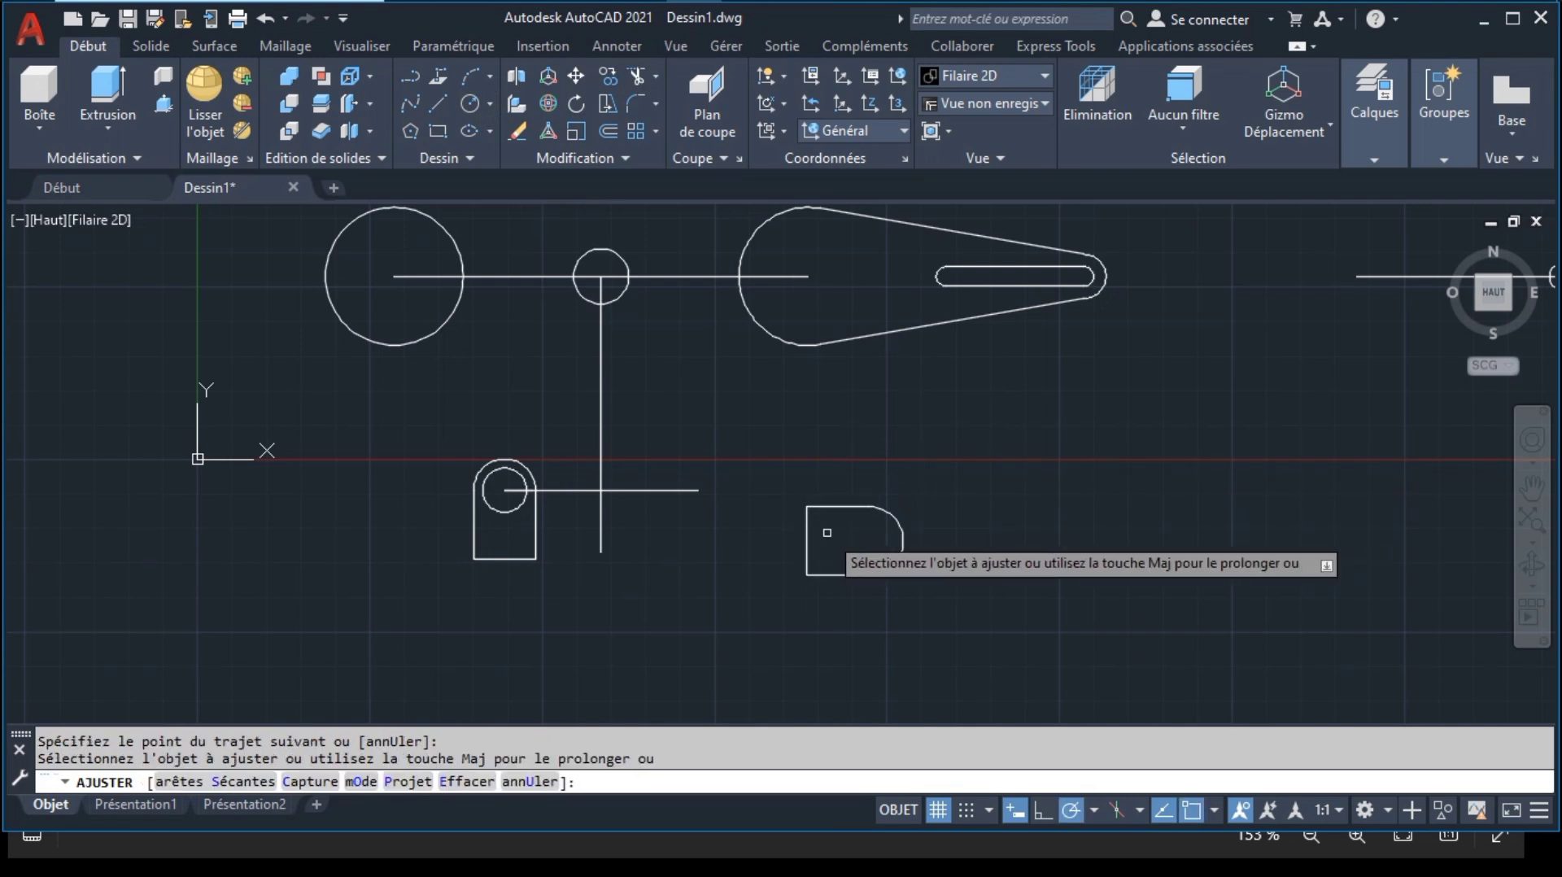
pyautogui.press('Return')
# Step: Join the new lug's trimmed rectangle and semicircular arc into one closed polyline
pyautogui.click(793, 488)
pyautogui.click(935, 628)
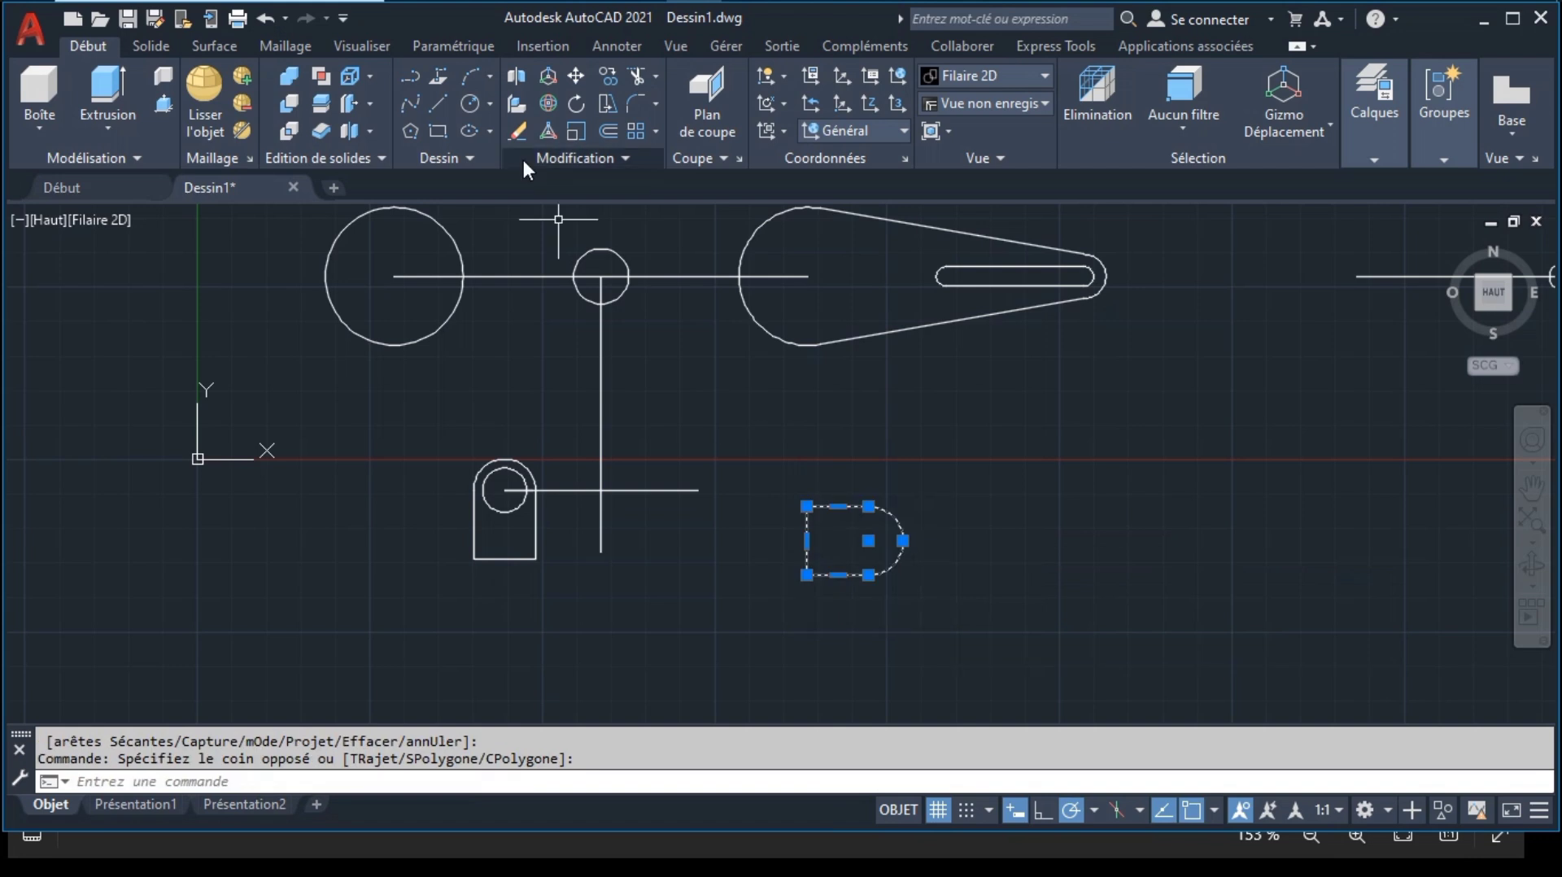
pyautogui.click(530, 159)
pyautogui.click(601, 214)
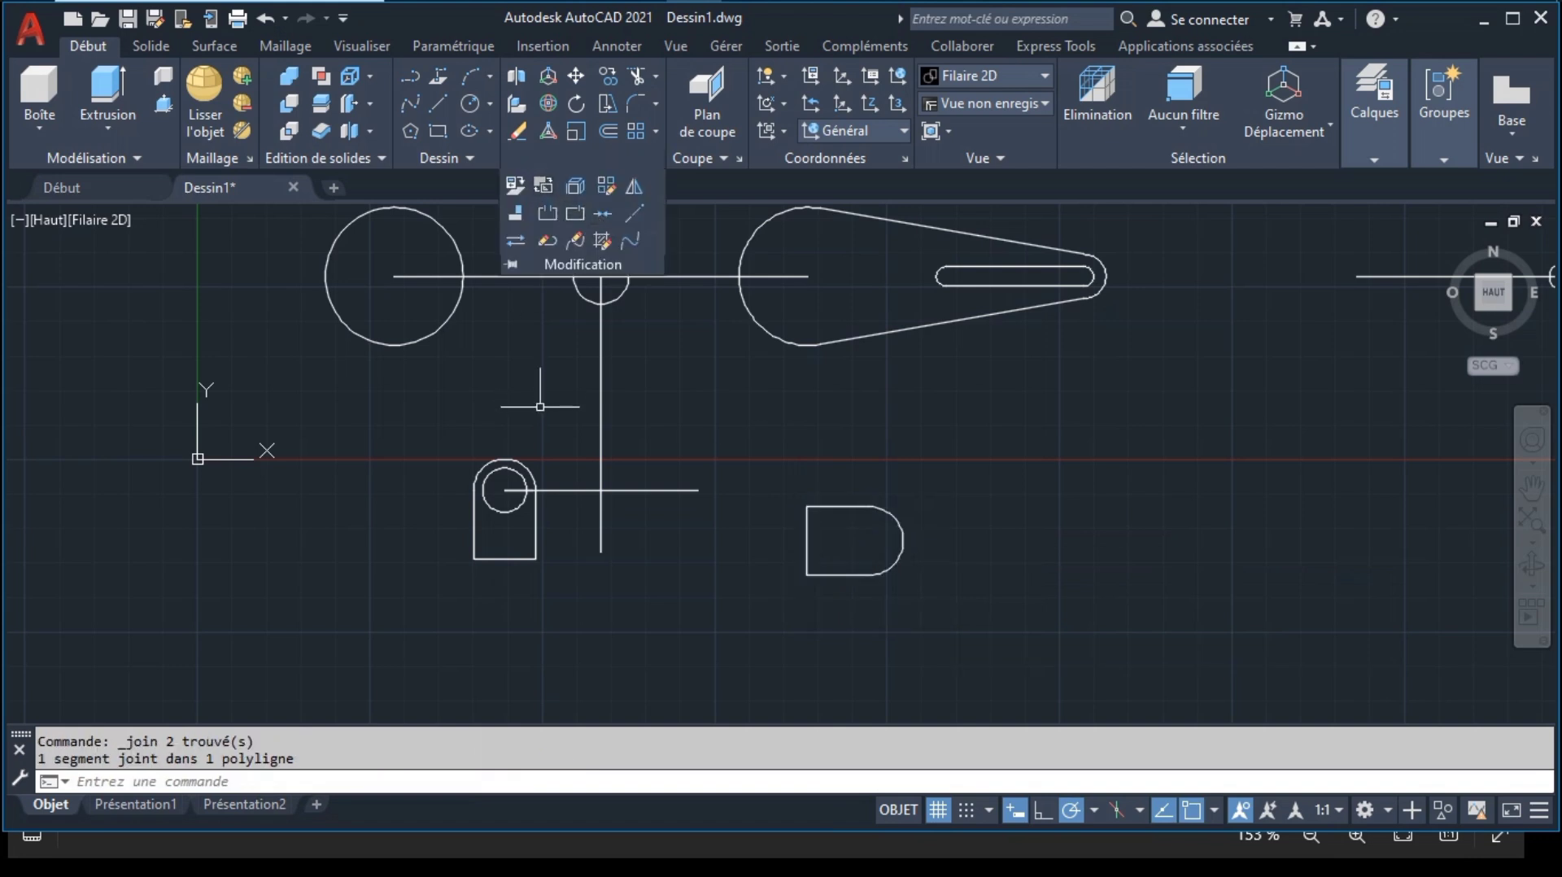
# Step: Erase the old lug outline around the diameter 16 circle and move the new one by its arc centre onto the circle's centre
pyautogui.click(526, 464)
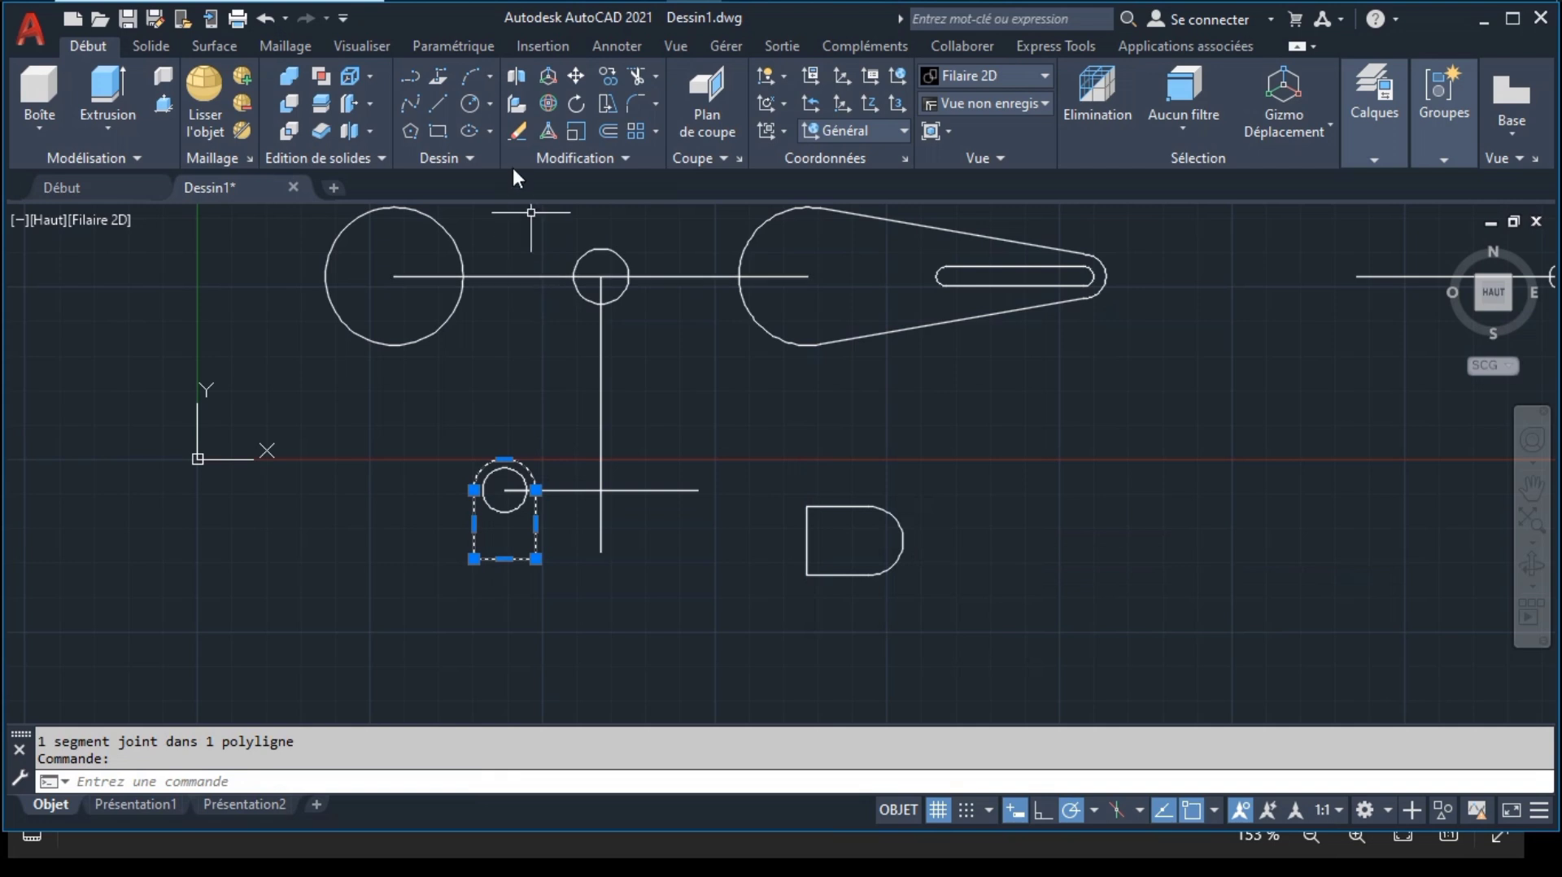
pyautogui.click(516, 133)
pyautogui.click(809, 472)
pyautogui.click(1006, 628)
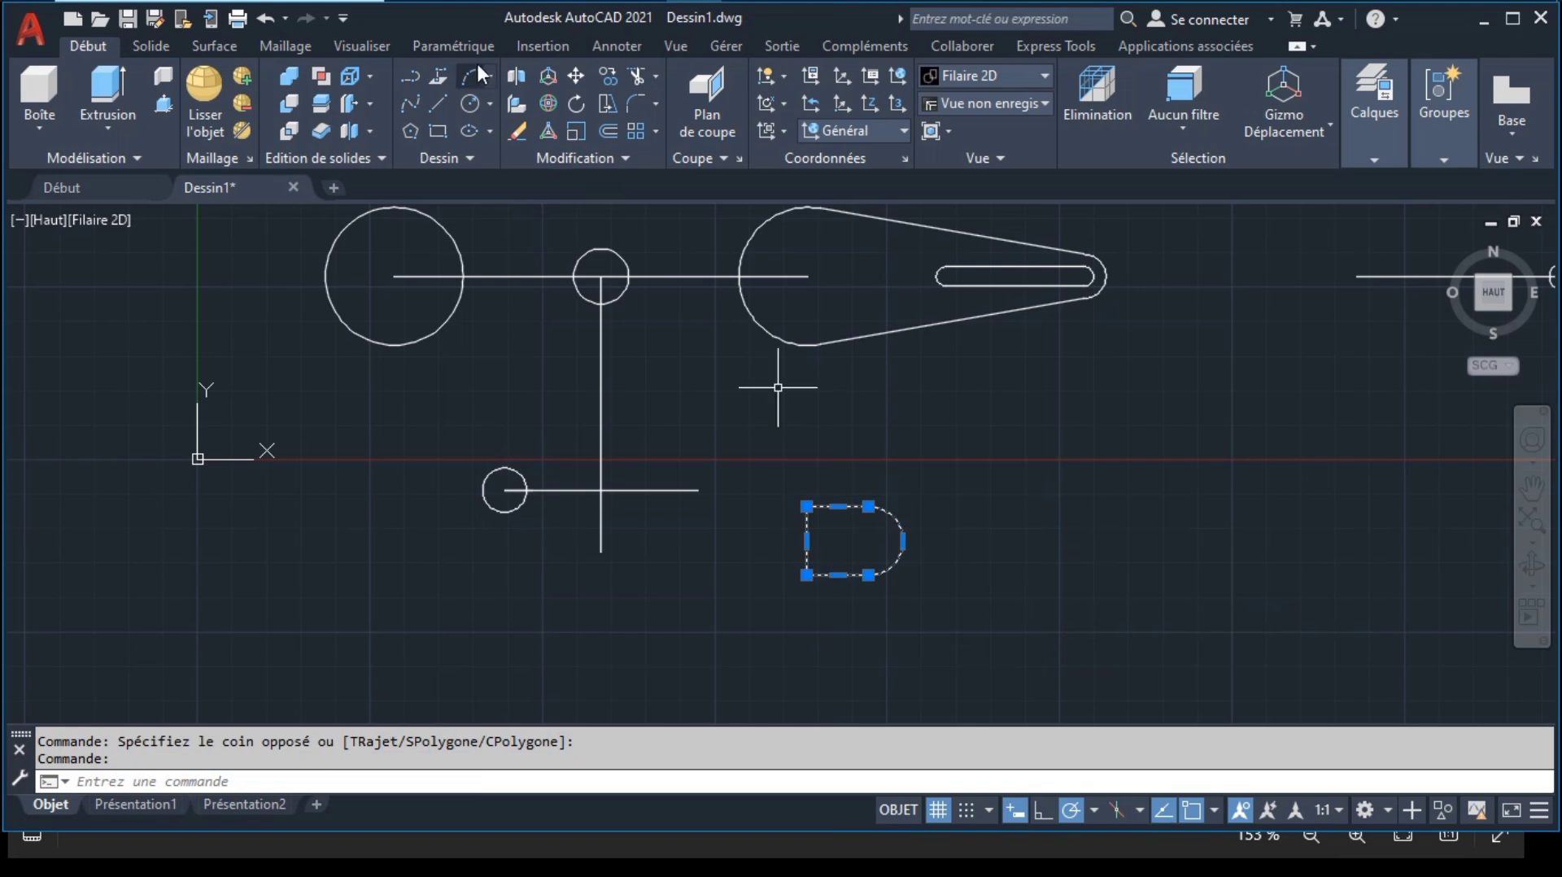
pyautogui.click(575, 76)
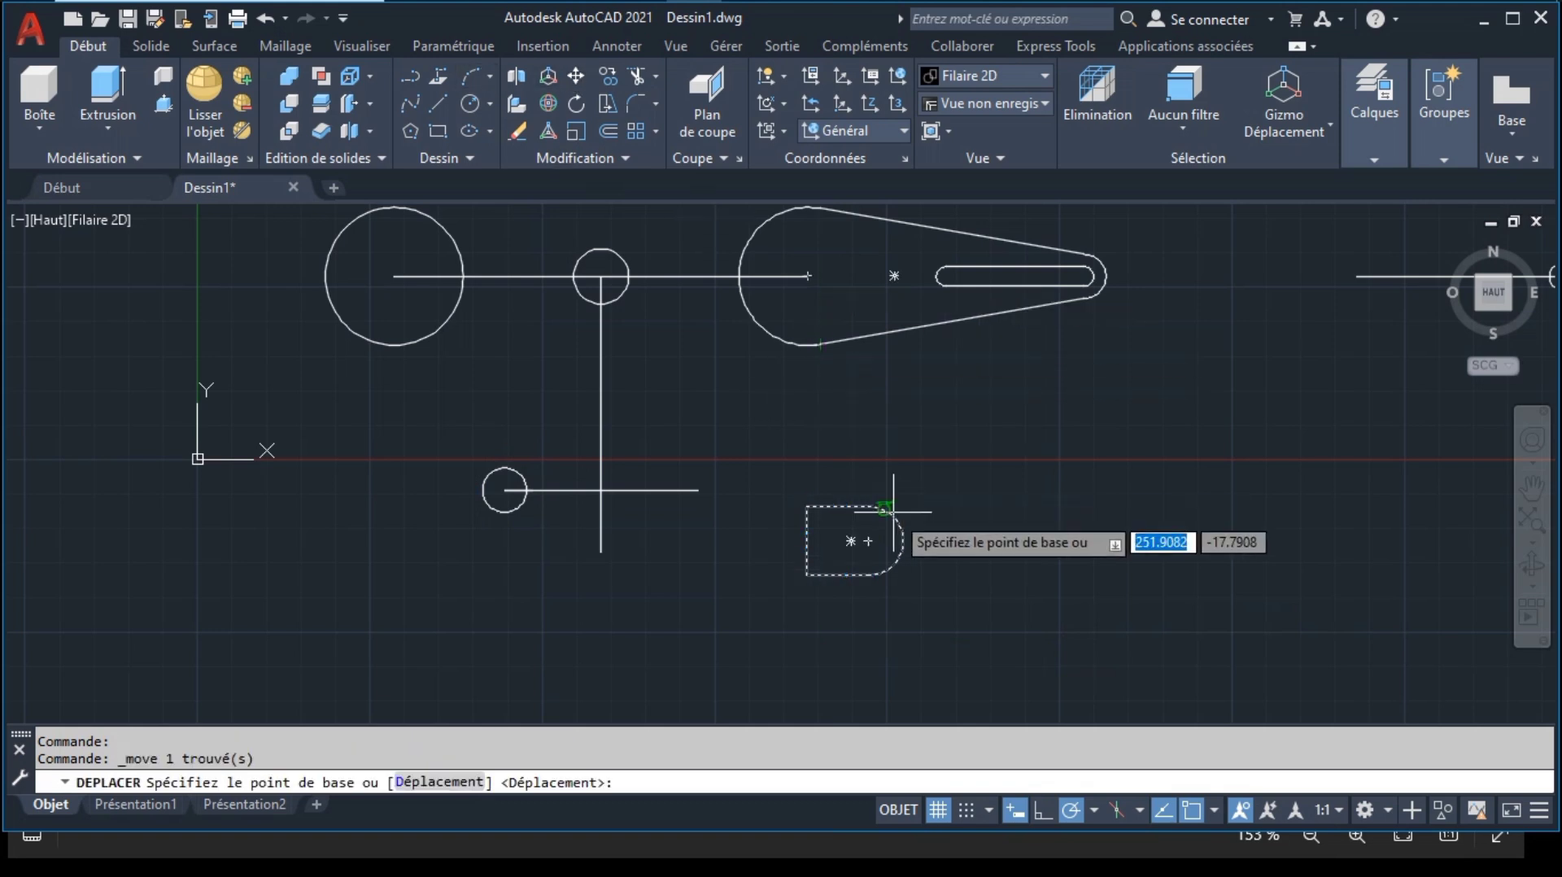
pyautogui.click(820, 525)
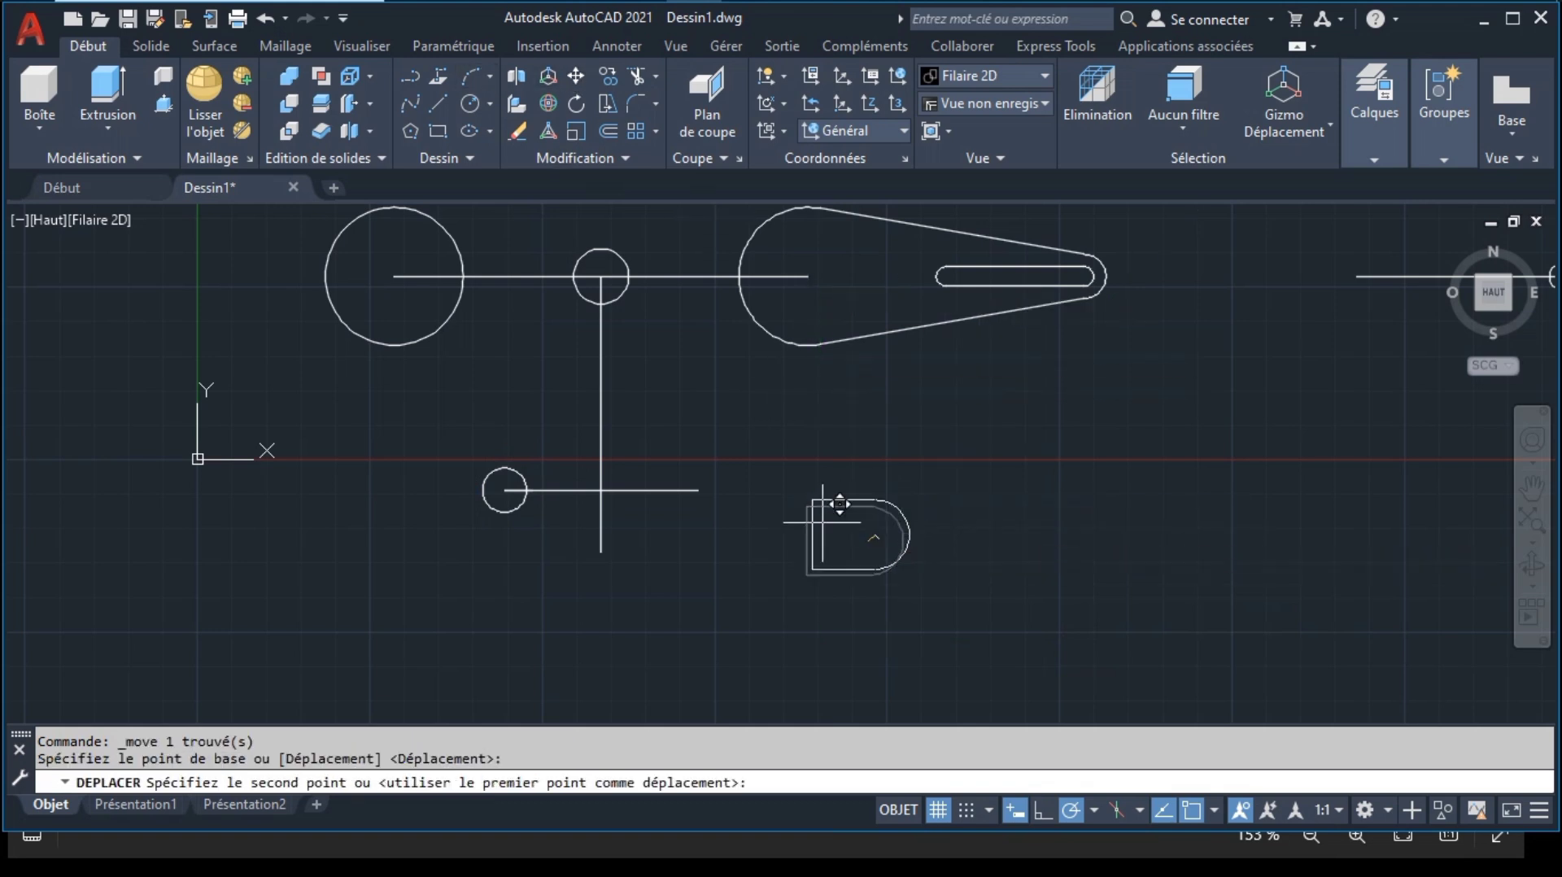
pyautogui.click(499, 485)
# Step: Rotate the new lug outline 90° about the diameter 16 circle's centre so its rounded end points upward
pyautogui.click(481, 452)
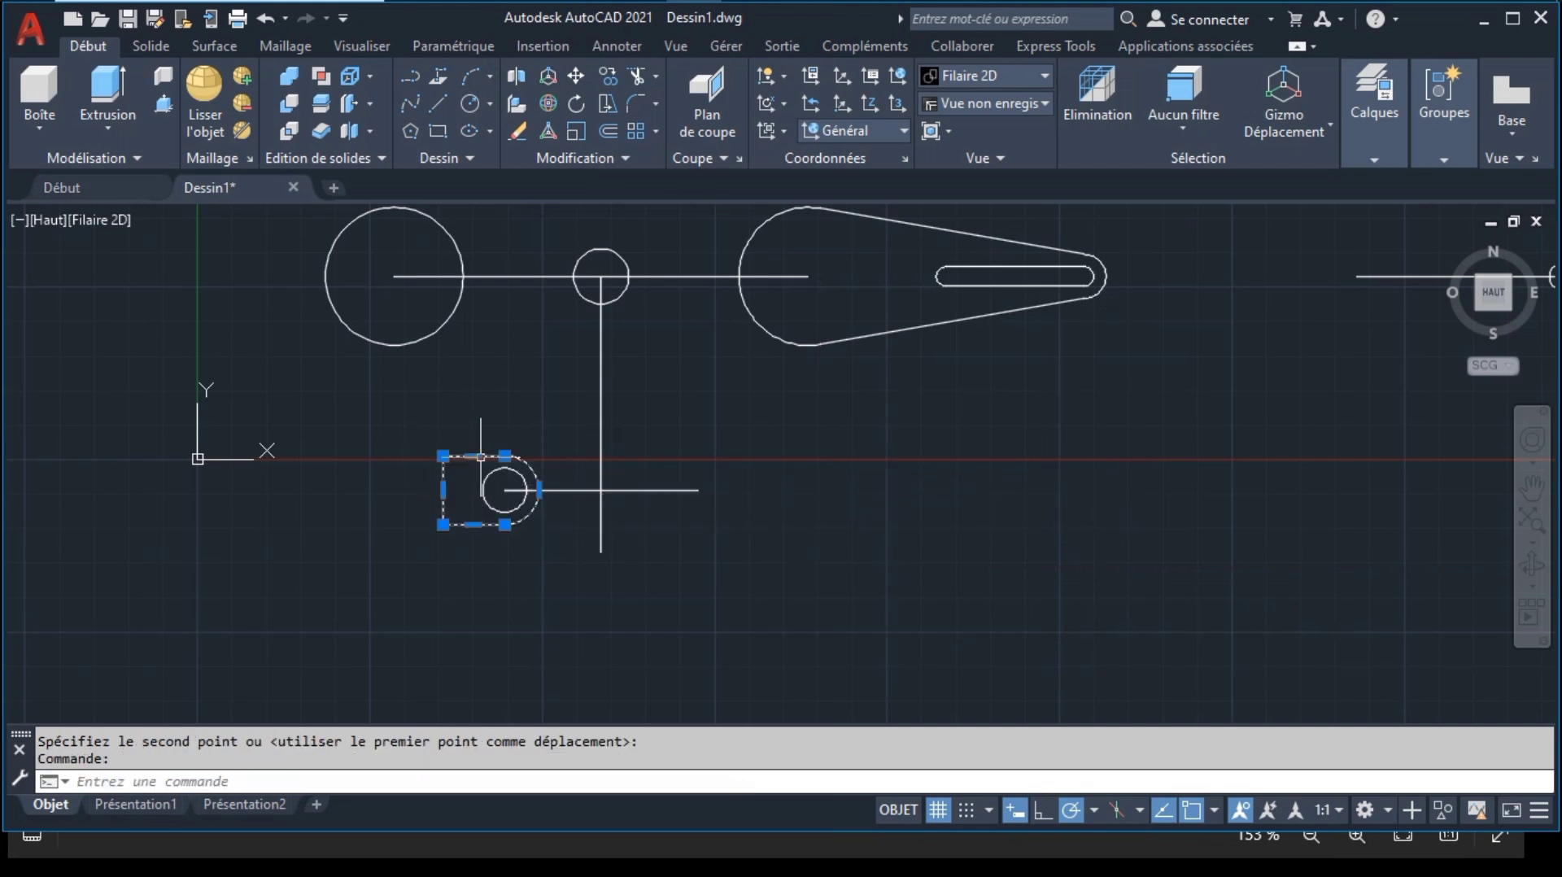
pyautogui.click(576, 104)
pyautogui.click(515, 490)
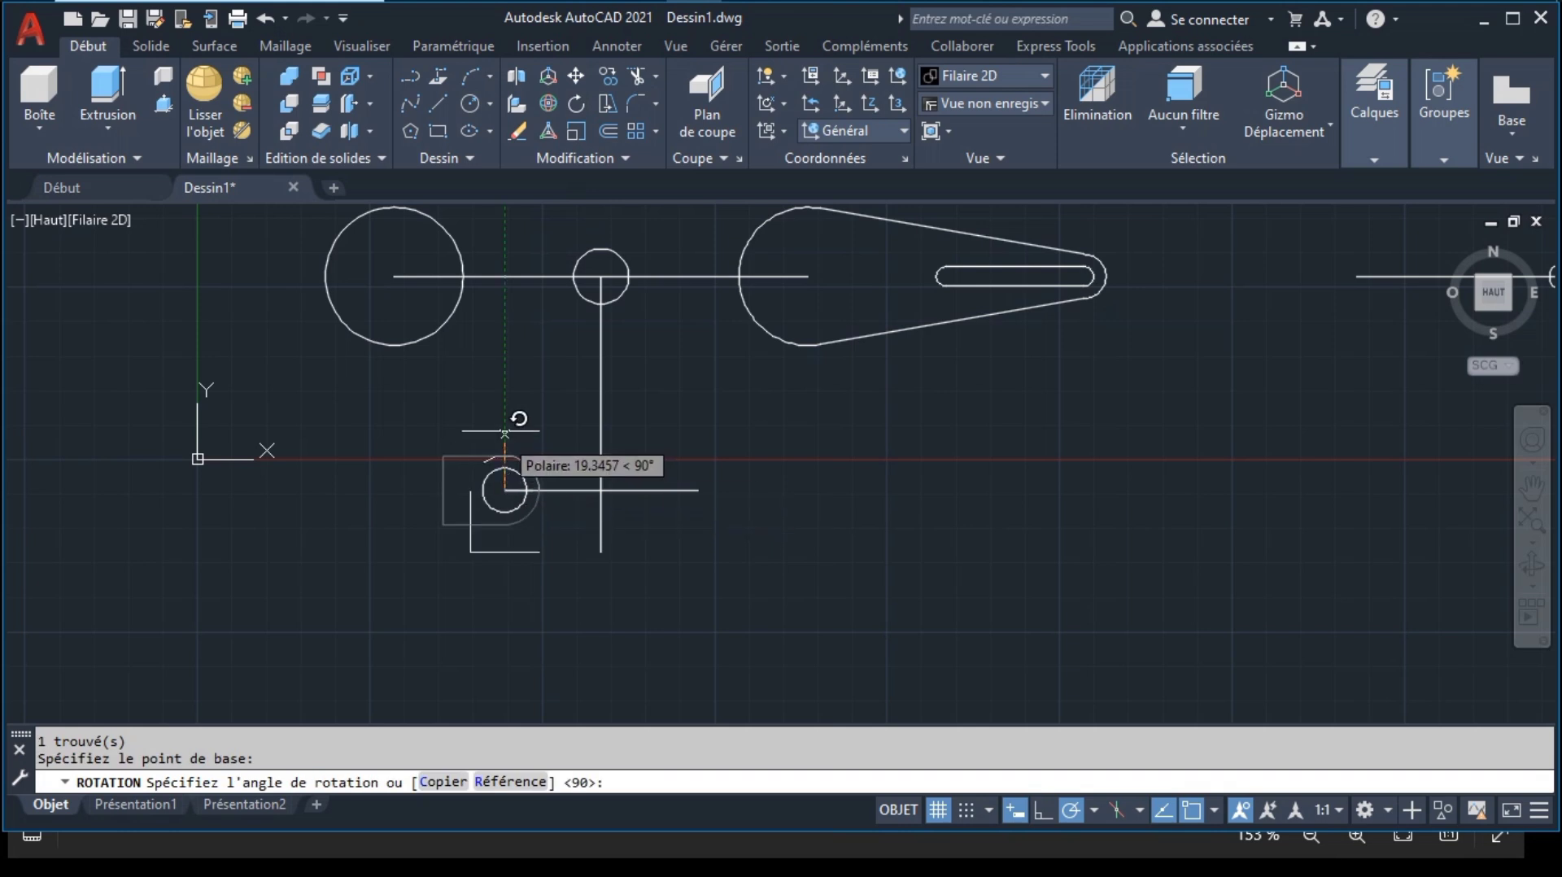
pyautogui.click(501, 432)
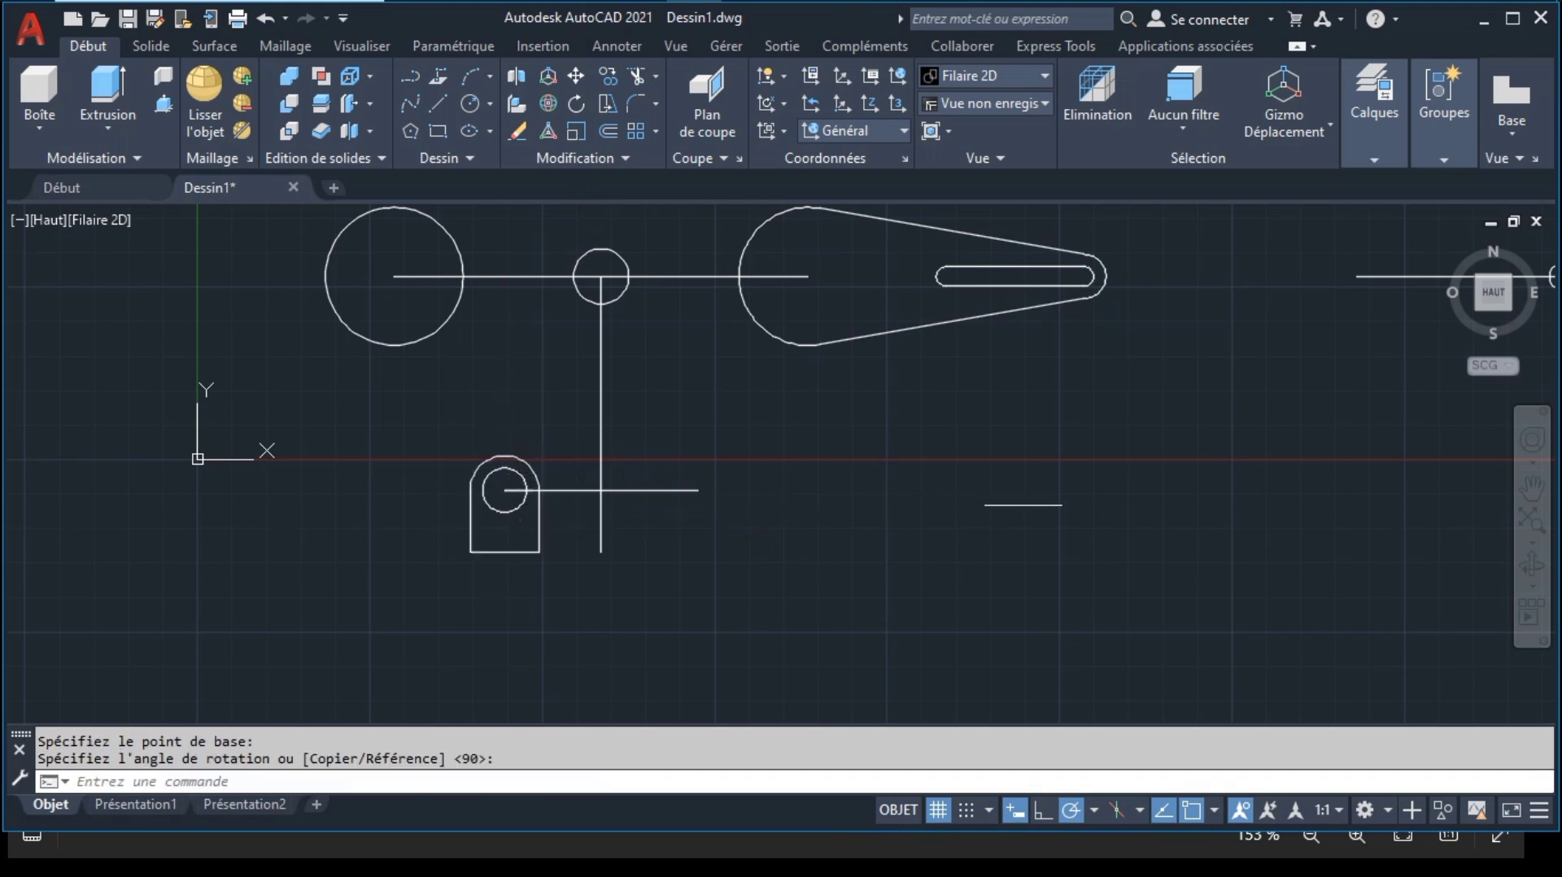
pyautogui.click(1023, 505)
pyautogui.click(1121, 531)
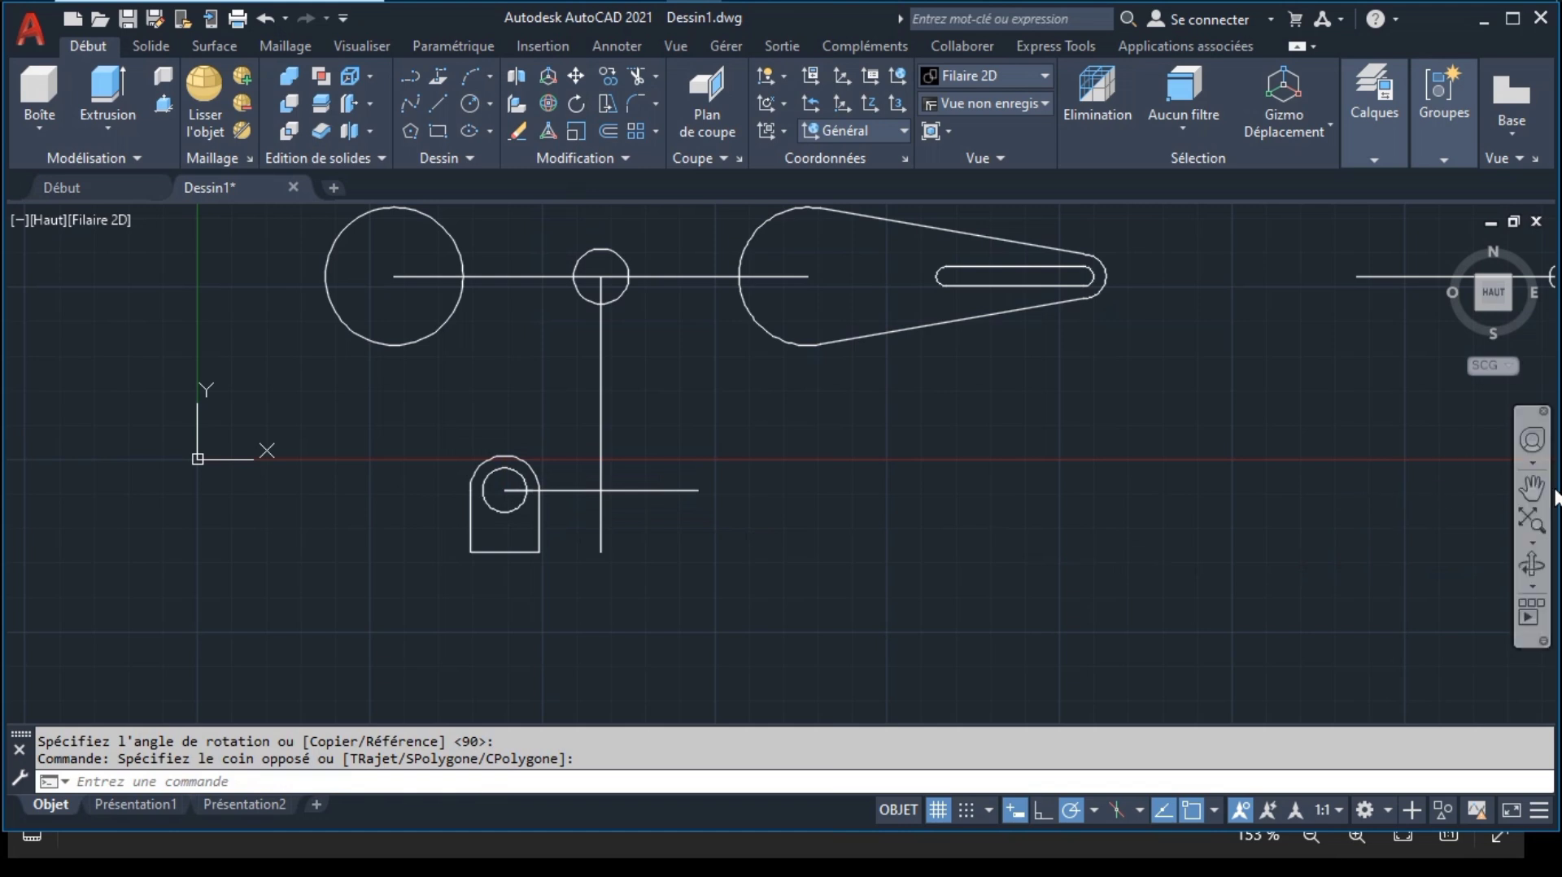
pyautogui.scroll(4, 1049, 503)
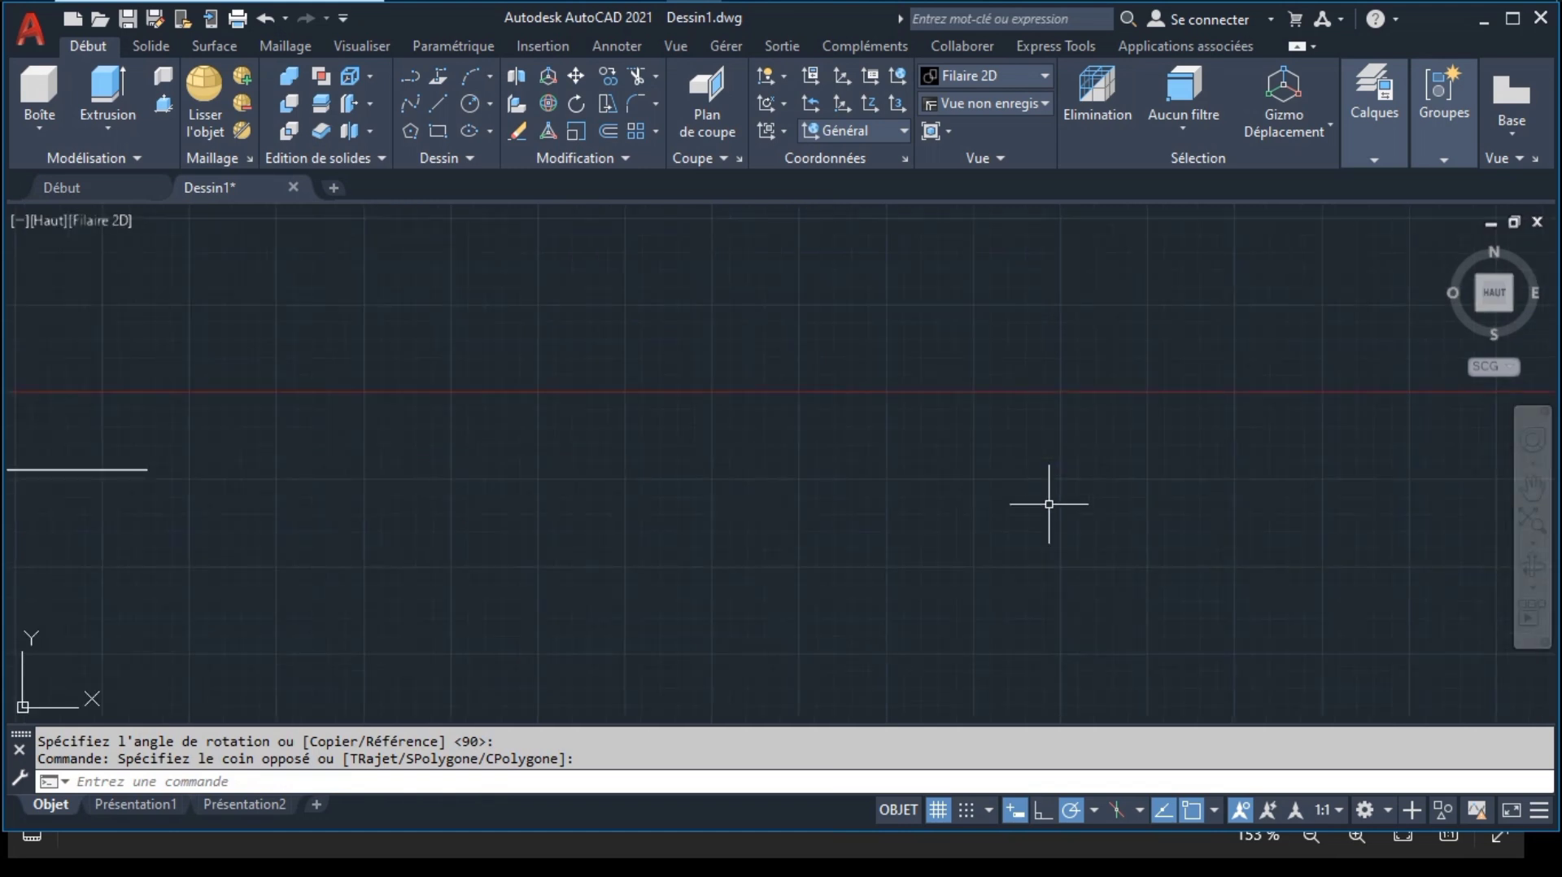
pyautogui.scroll(-2, 1048, 503)
pyautogui.hotkey('ctrl', 'z')
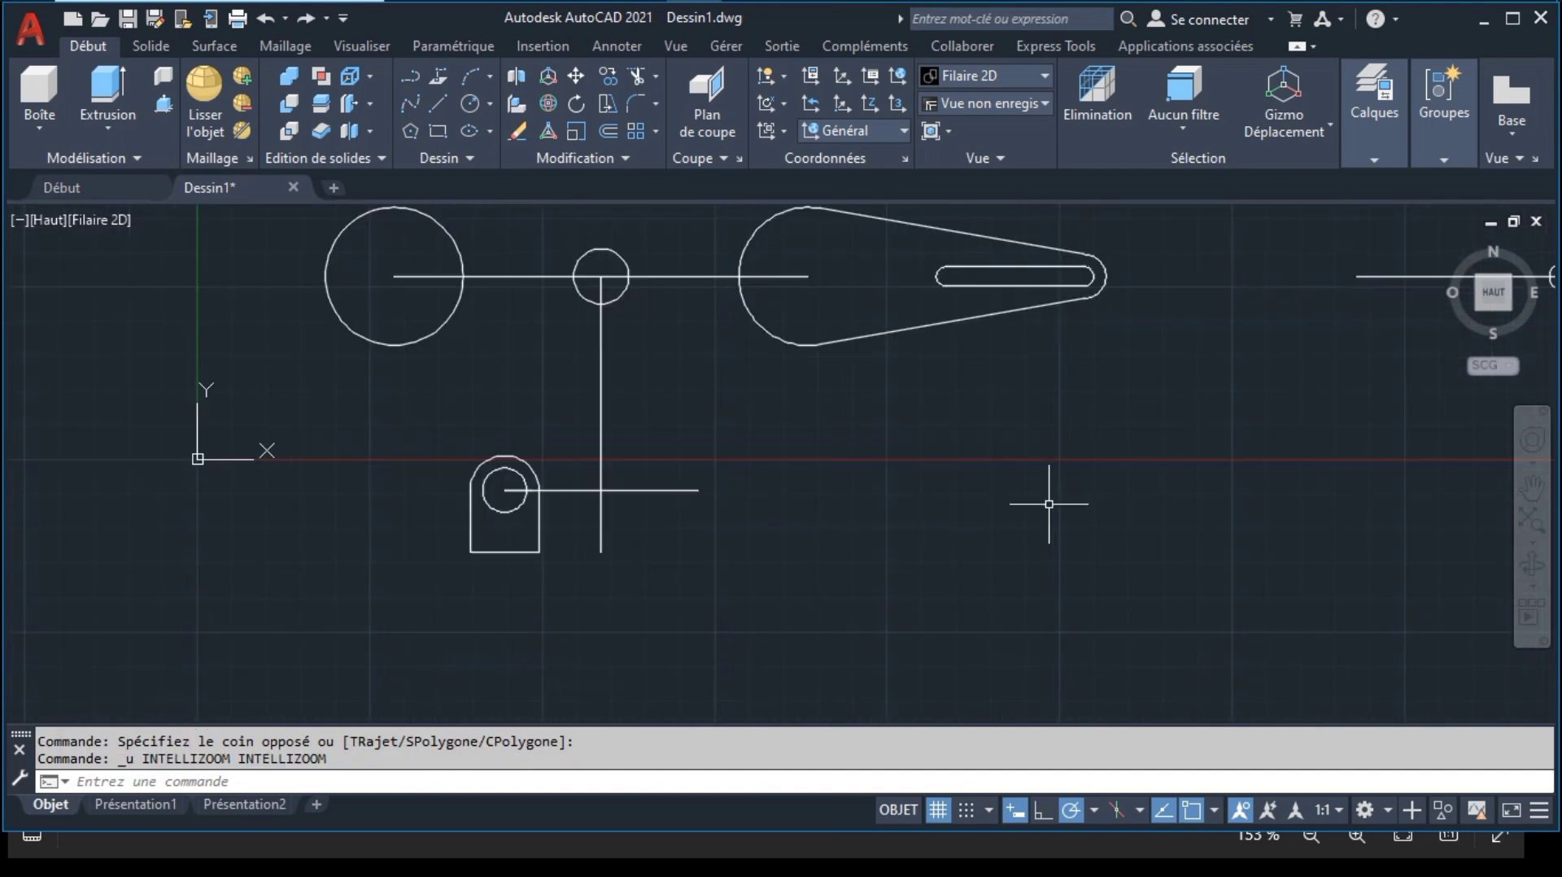
pyautogui.click(1532, 488)
pyautogui.moveTo(1023, 394)
pyautogui.mouseDown()
pyautogui.moveTo(740, 494)
pyautogui.moveTo(394, 457)
pyautogui.moveTo(609, 474)
pyautogui.moveTo(497, 449)
pyautogui.mouseUp()
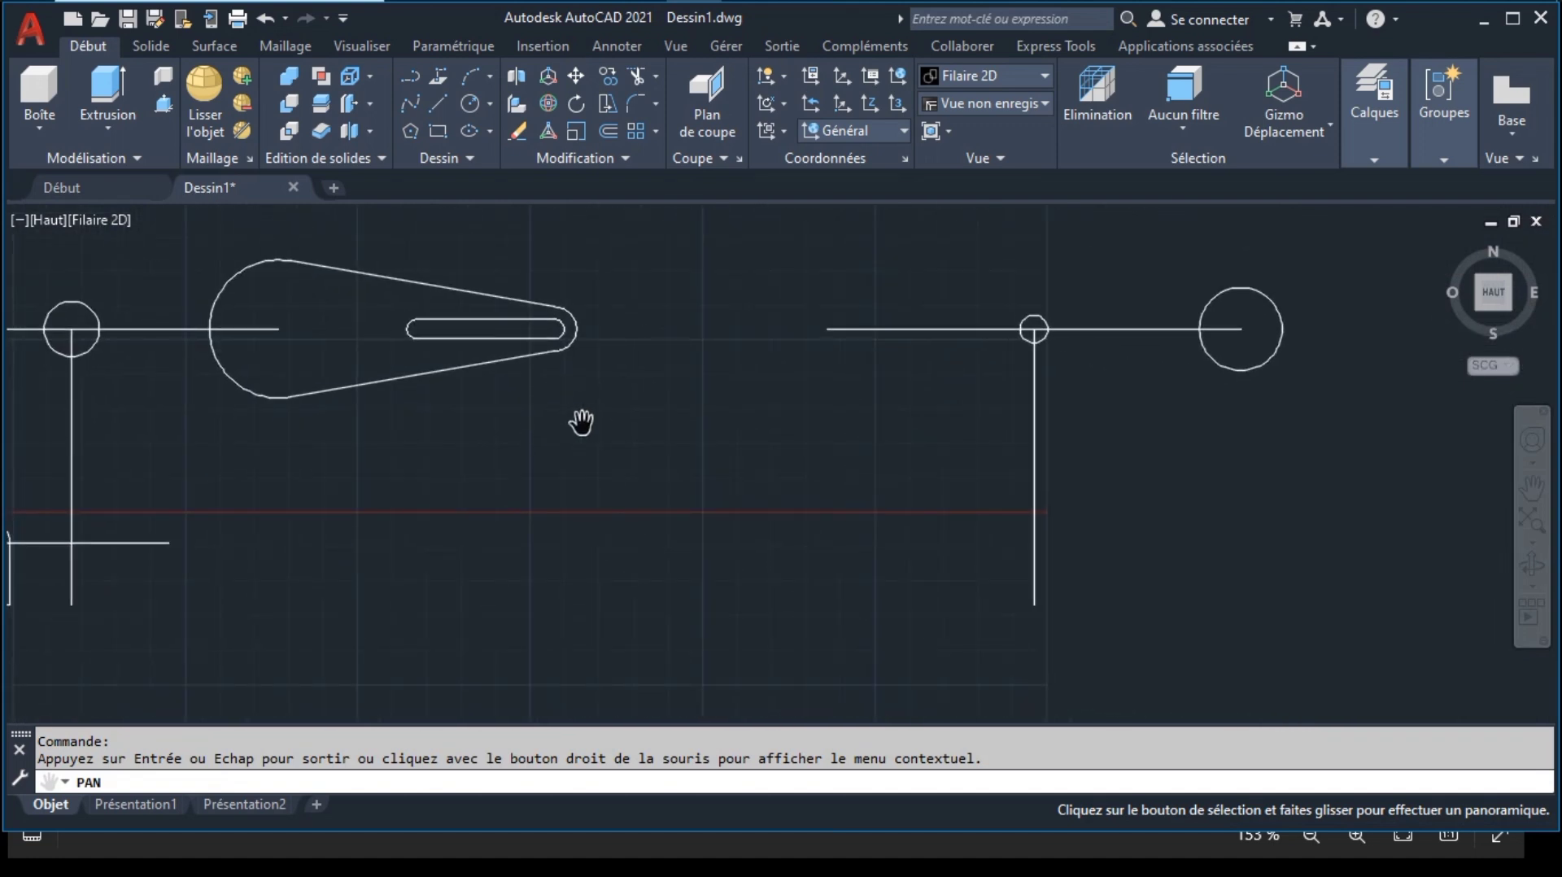
pyautogui.moveTo(849, 536)
pyautogui.mouseDown()
pyautogui.moveTo(875, 467)
pyautogui.moveTo(920, 483)
pyautogui.mouseUp()
pyautogui.press('Escape')
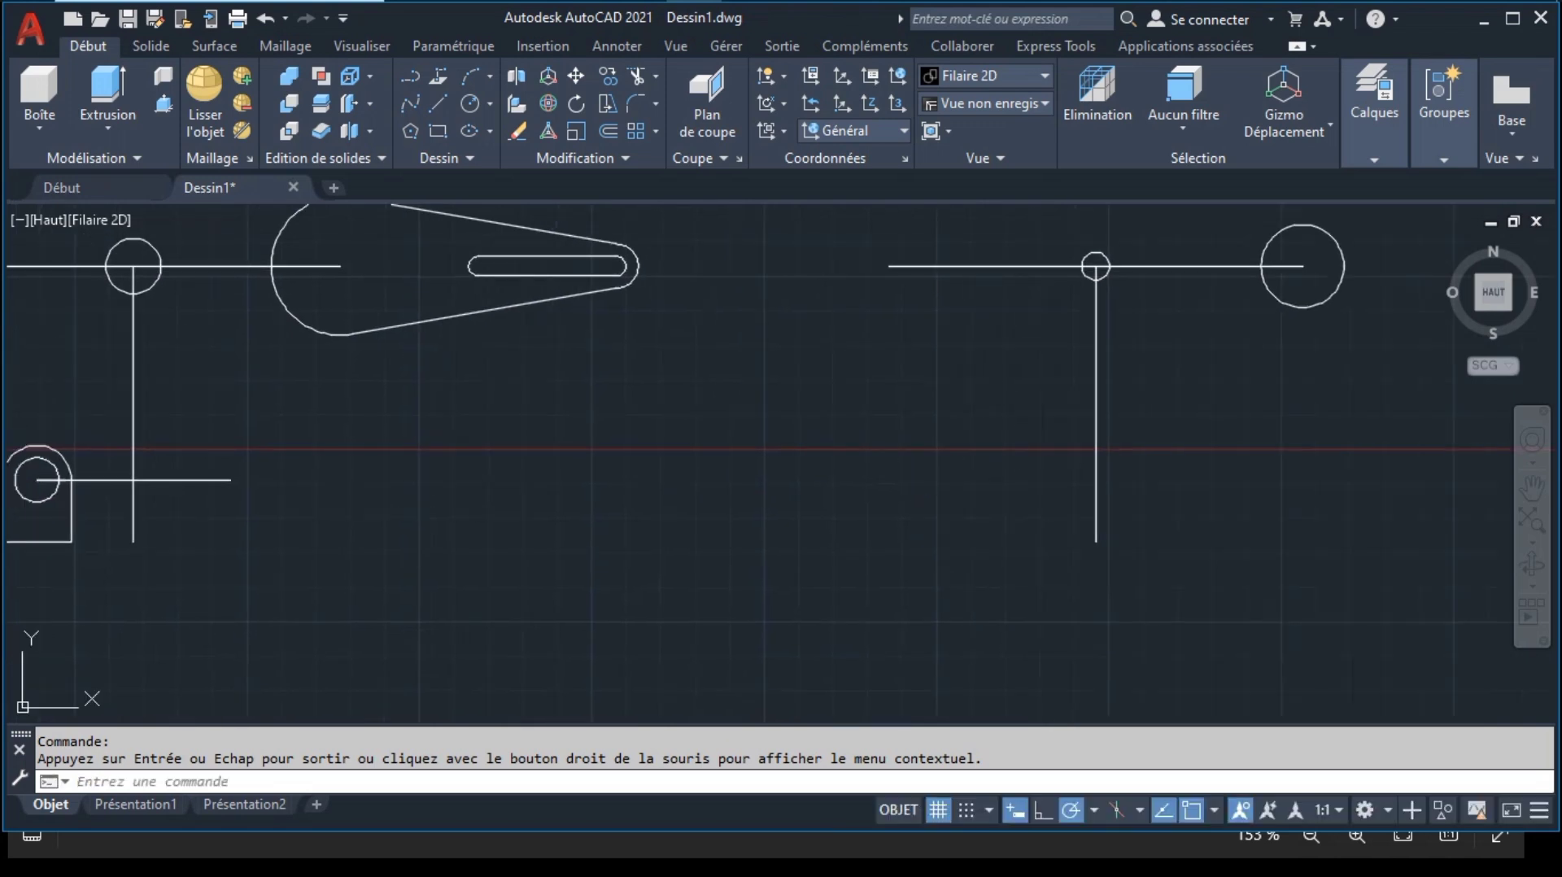
# Step: Copy the large circle at the end of the separate T-shaped axes by its centre onto the free end of the vertical line
pyautogui.click(1320, 309)
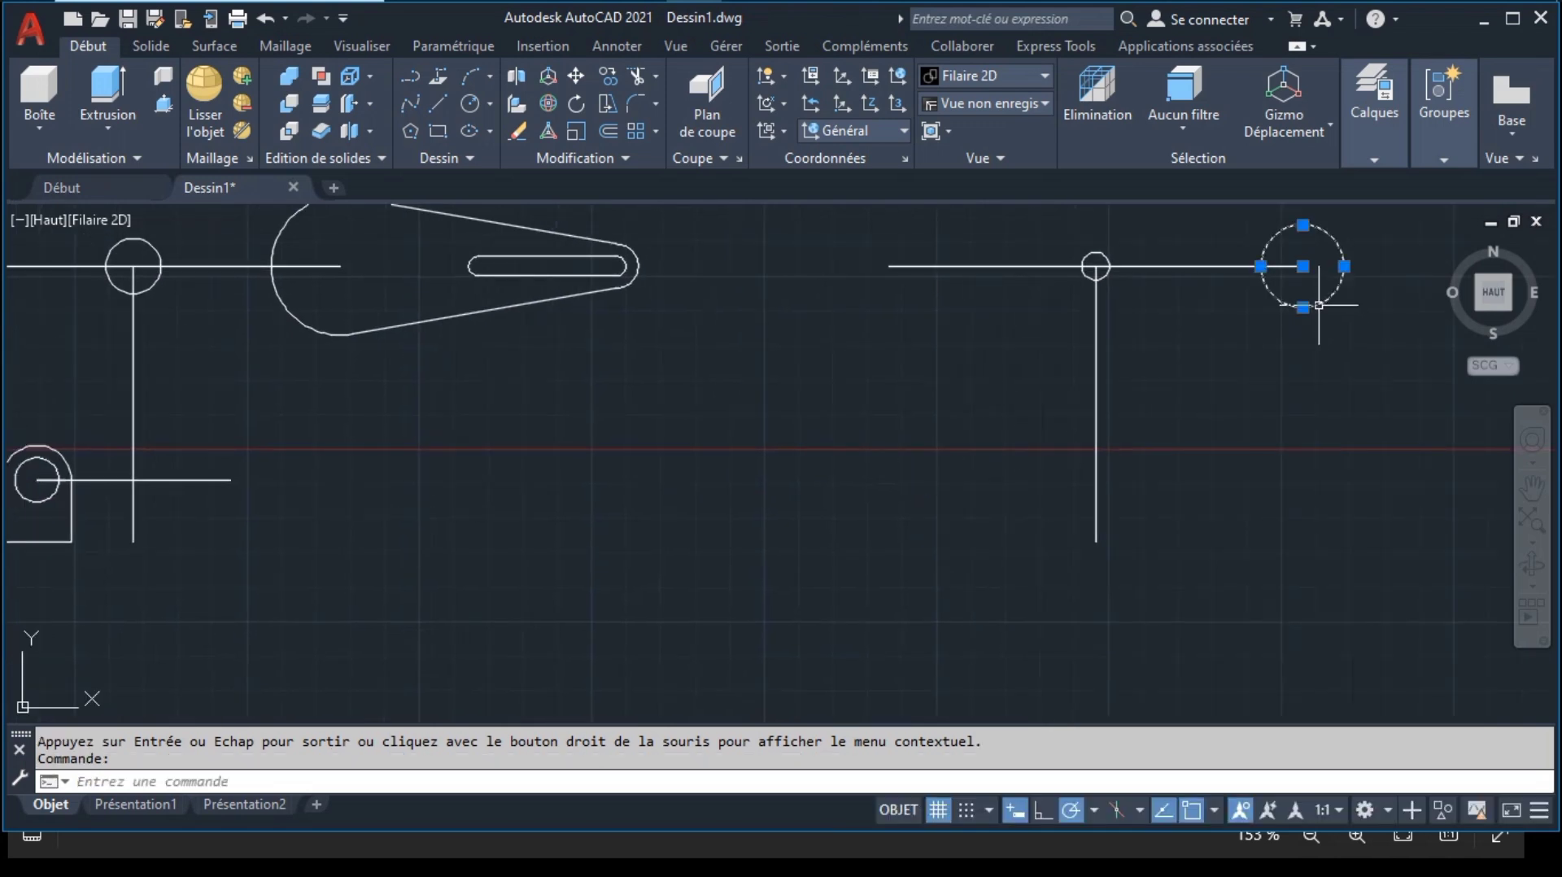
pyautogui.click(607, 84)
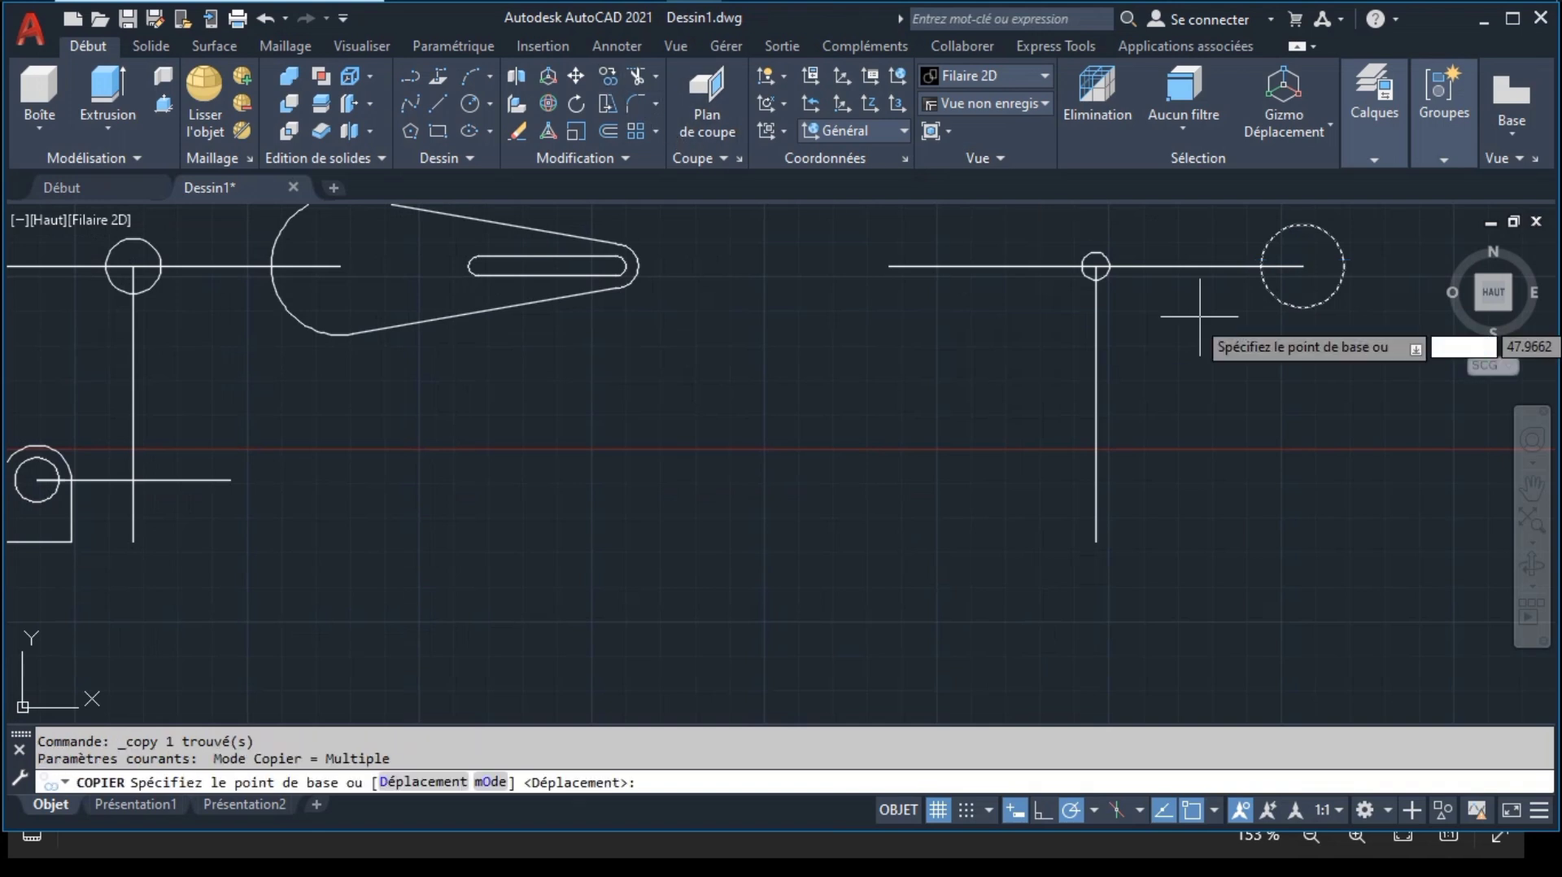
pyautogui.click(1302, 266)
pyautogui.click(1096, 541)
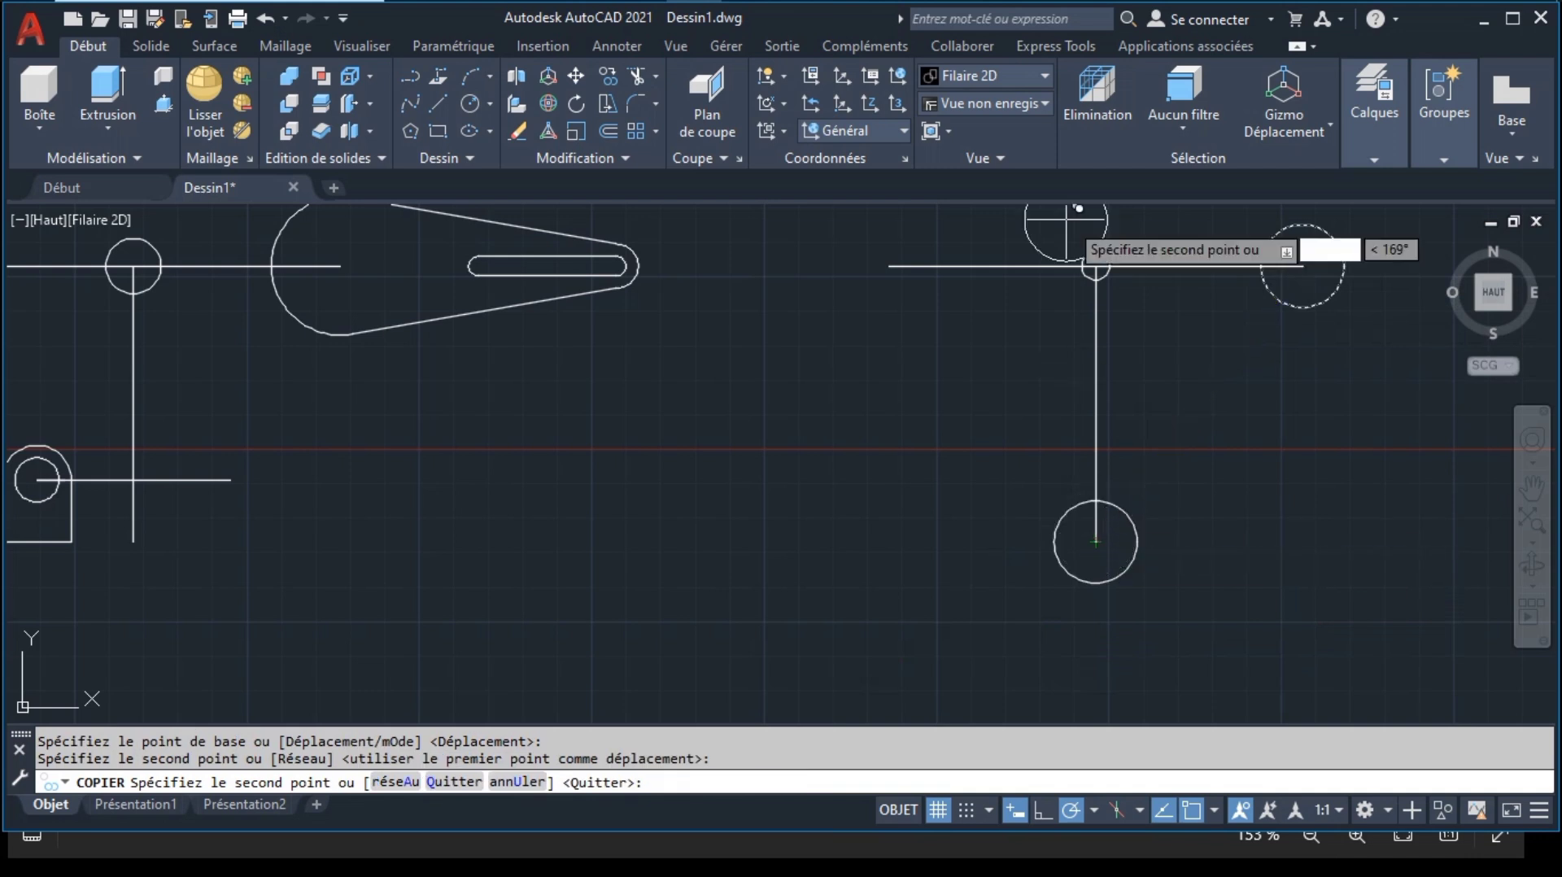
pyautogui.press('Escape')
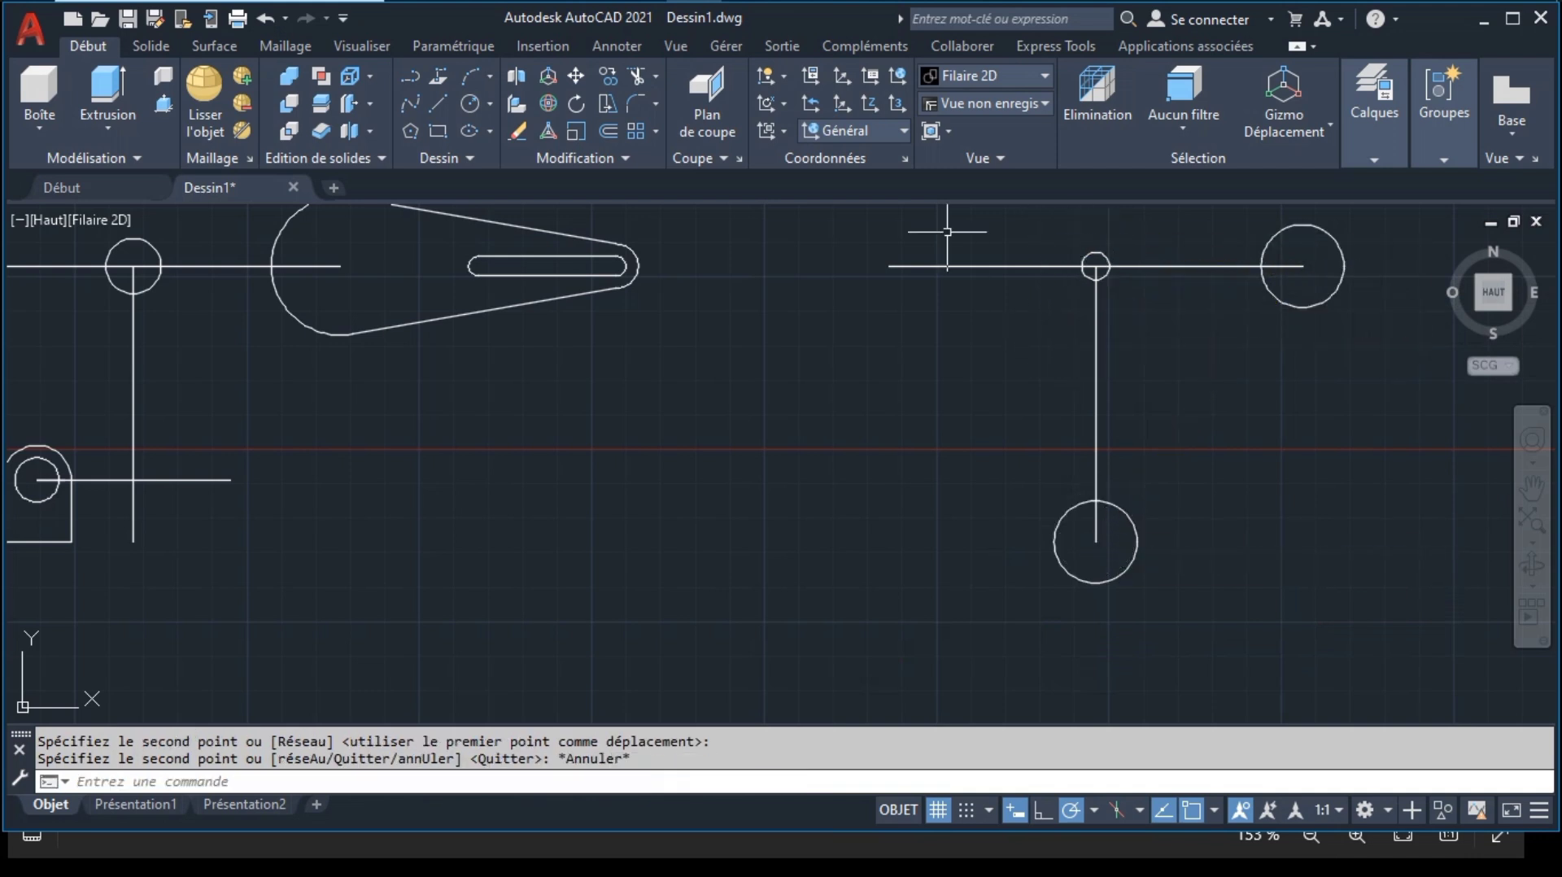
# Step: Switch to the south-east isometric view and zoom to the separate T-shaped axes with their three circles
pyautogui.click(887, 133)
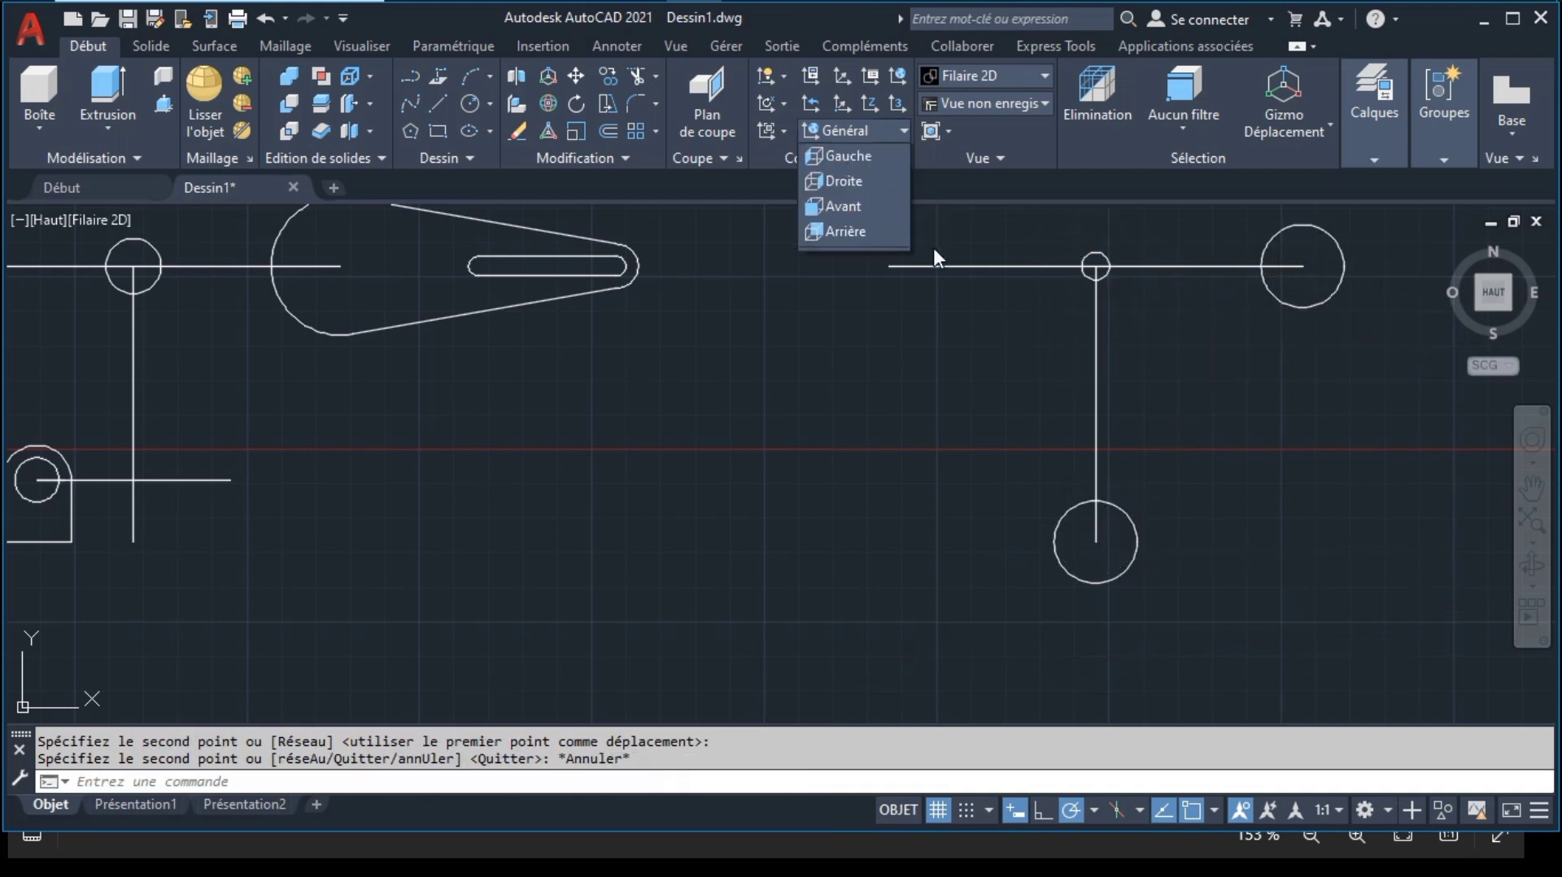
pyautogui.click(992, 109)
pyautogui.click(991, 105)
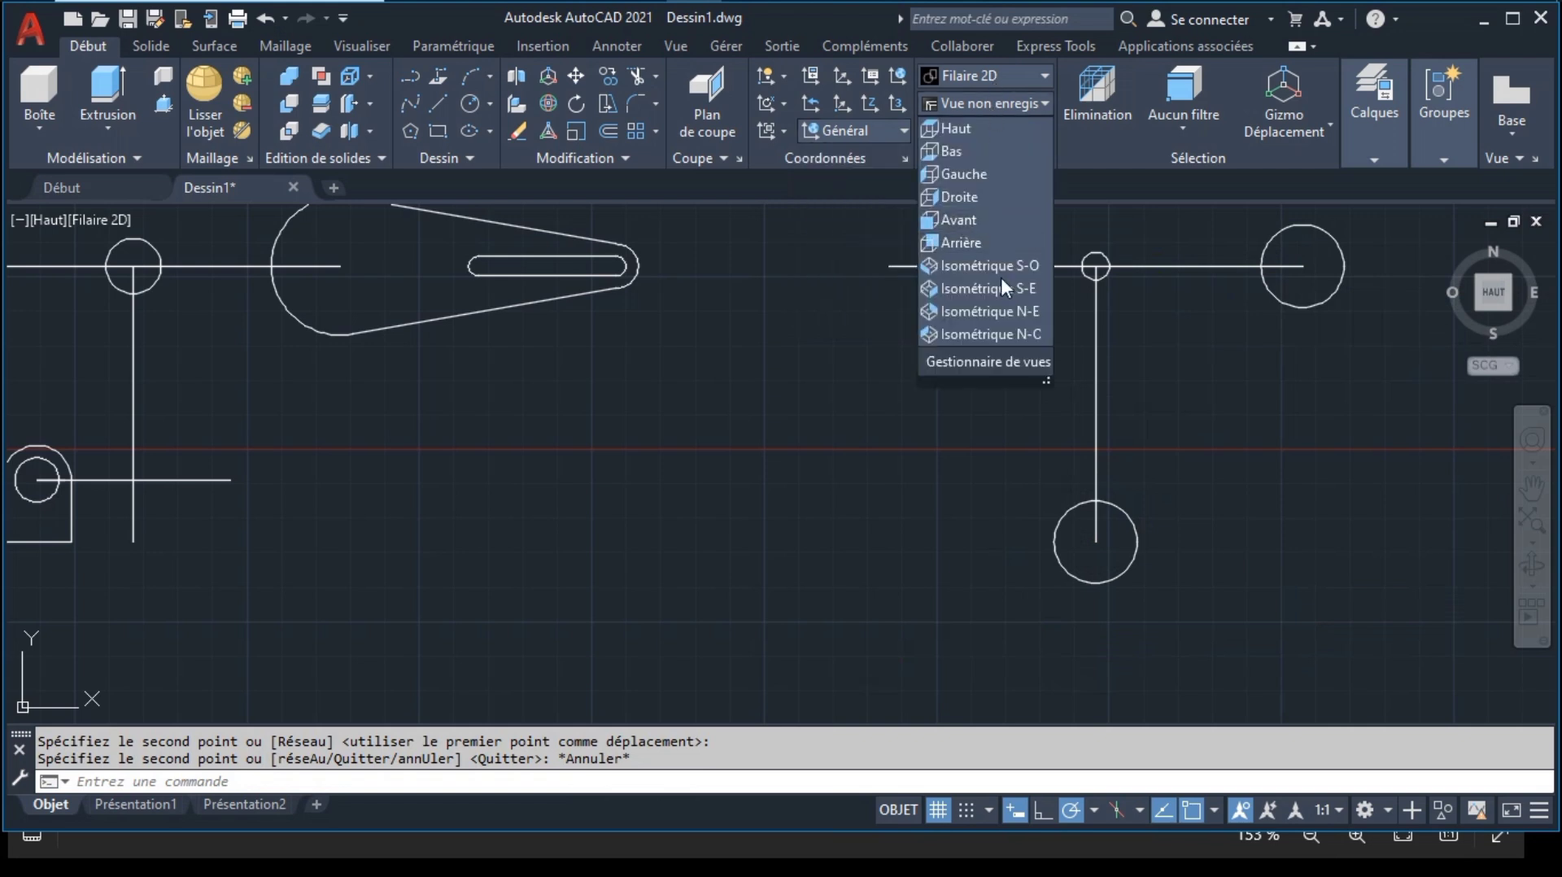
pyautogui.click(1002, 314)
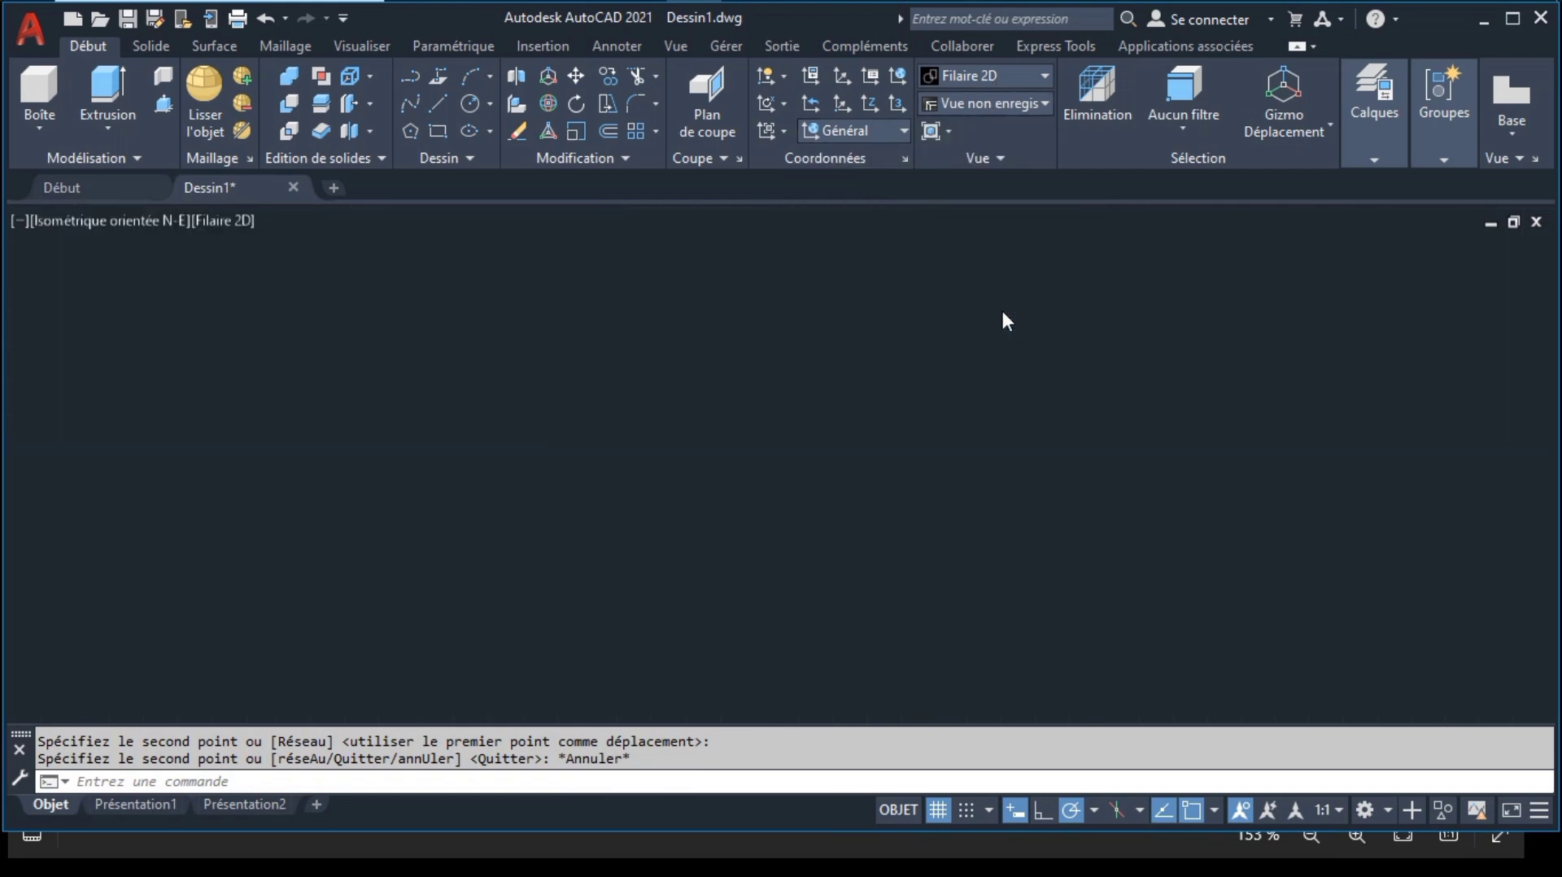
pyautogui.click(999, 109)
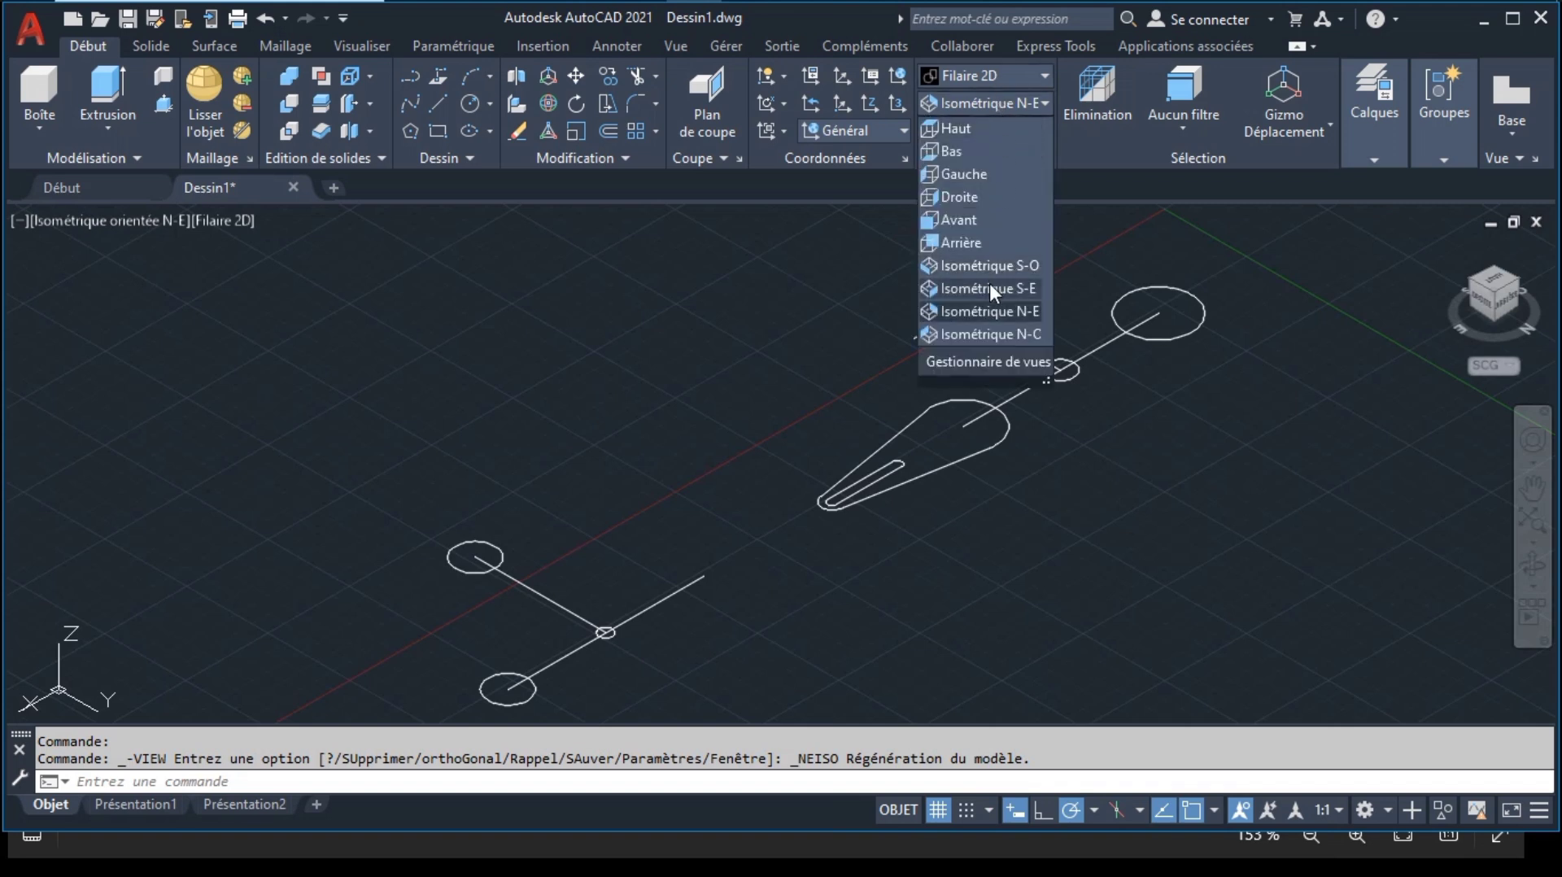
pyautogui.click(989, 286)
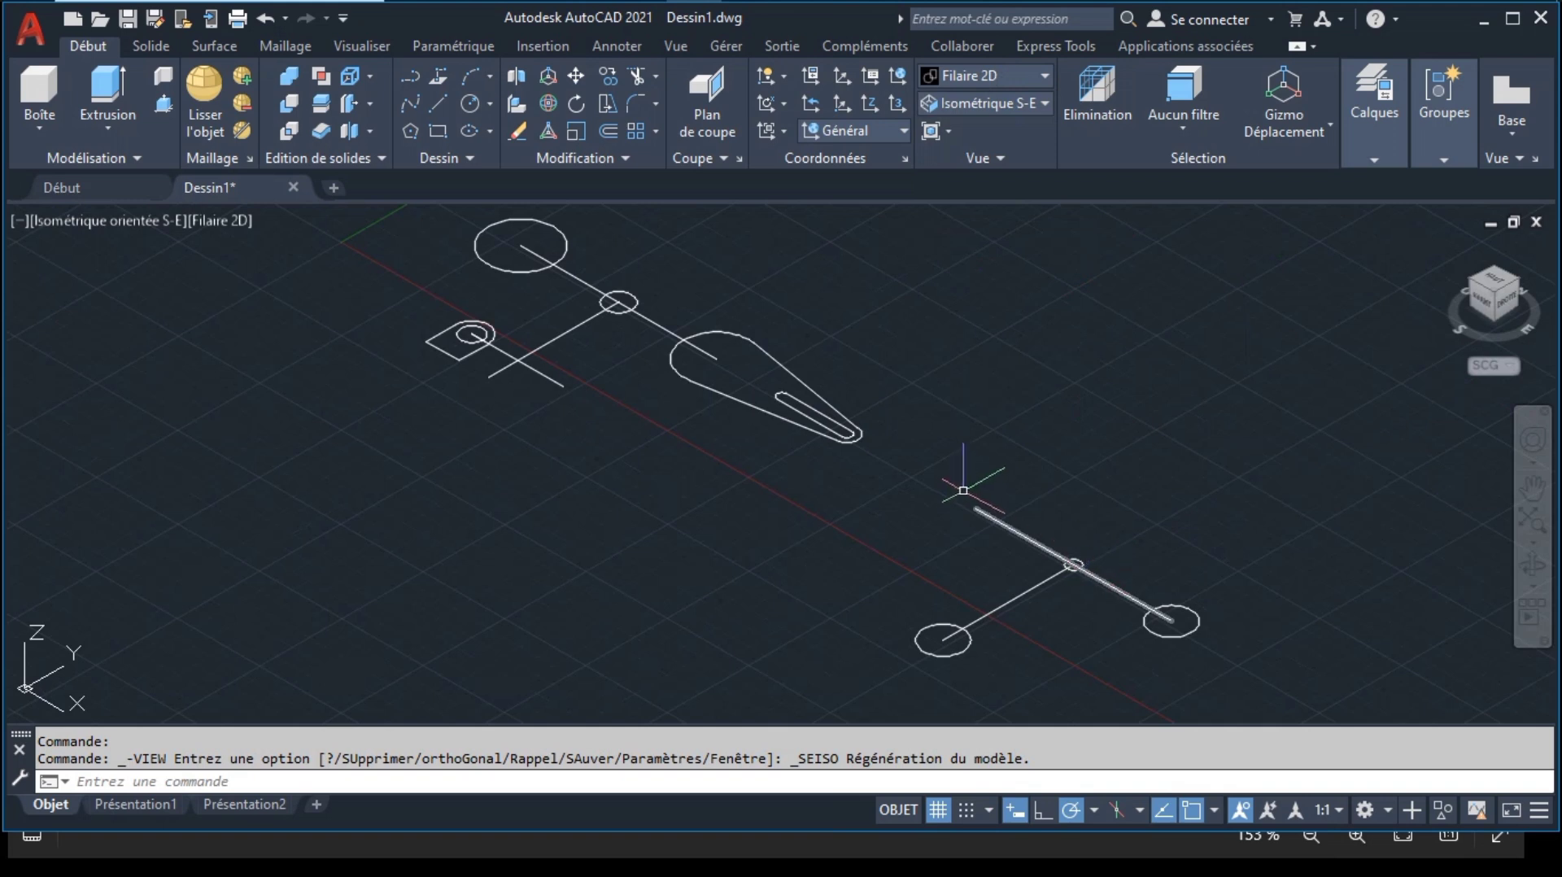
pyautogui.click(830, 483)
pyautogui.click(1269, 683)
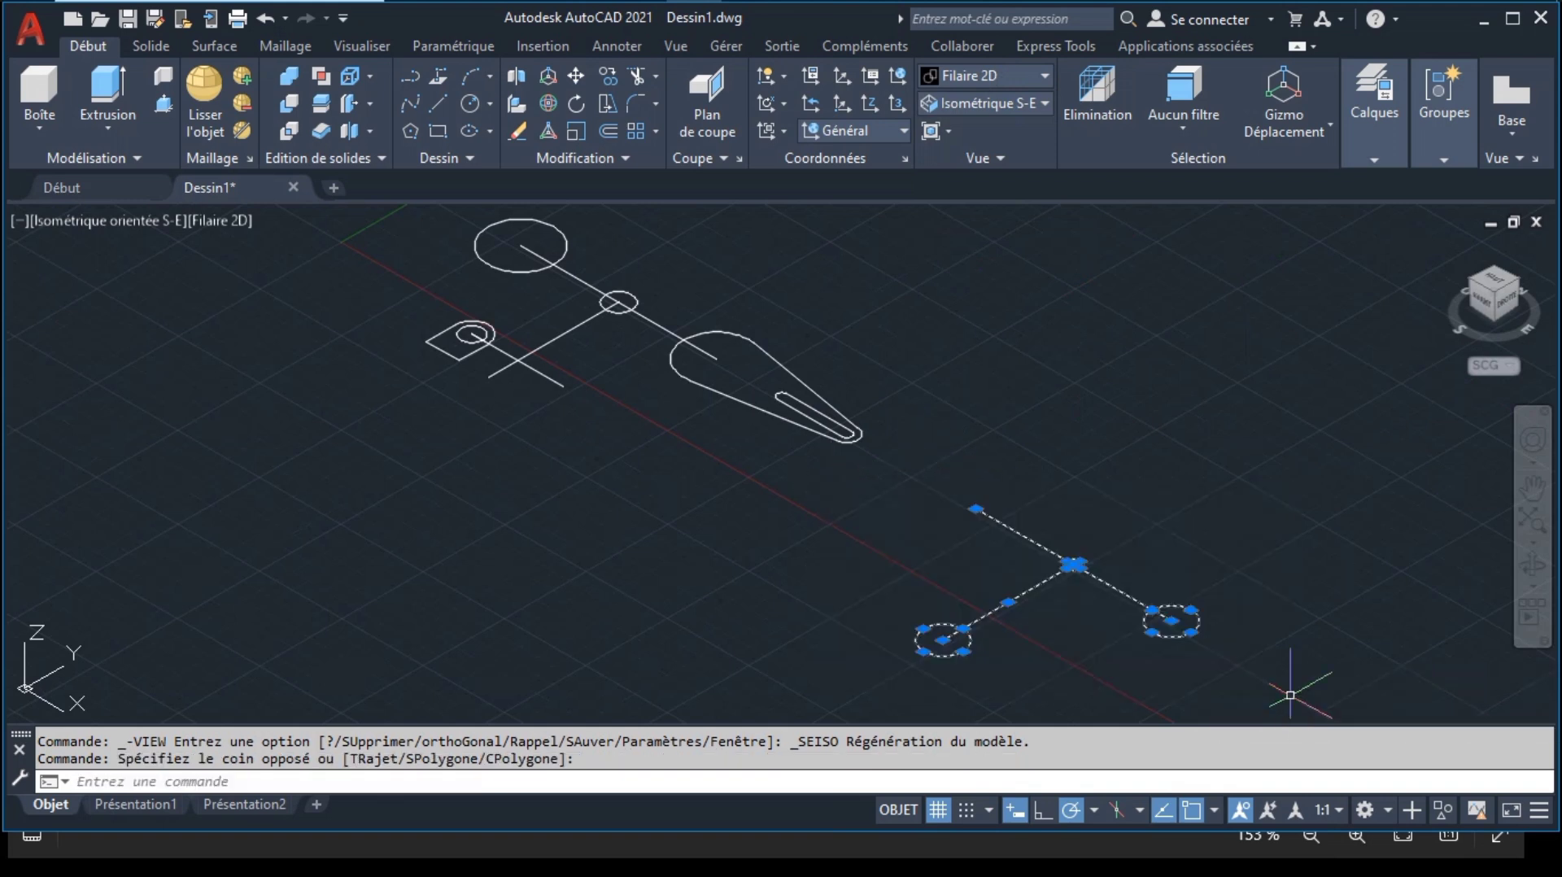
pyautogui.click(1532, 541)
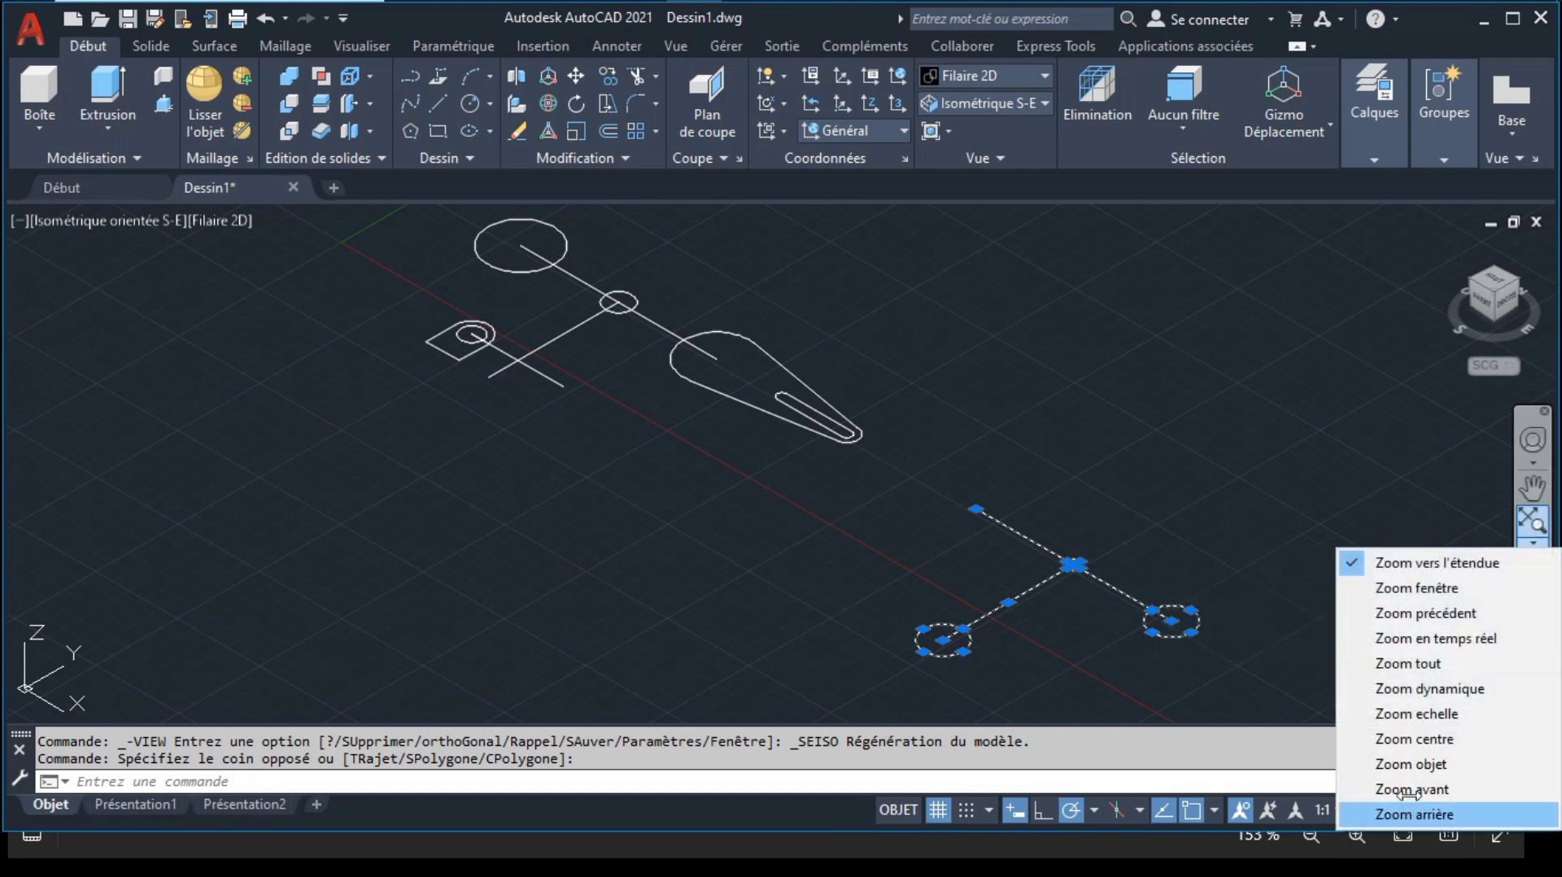
pyautogui.click(1410, 764)
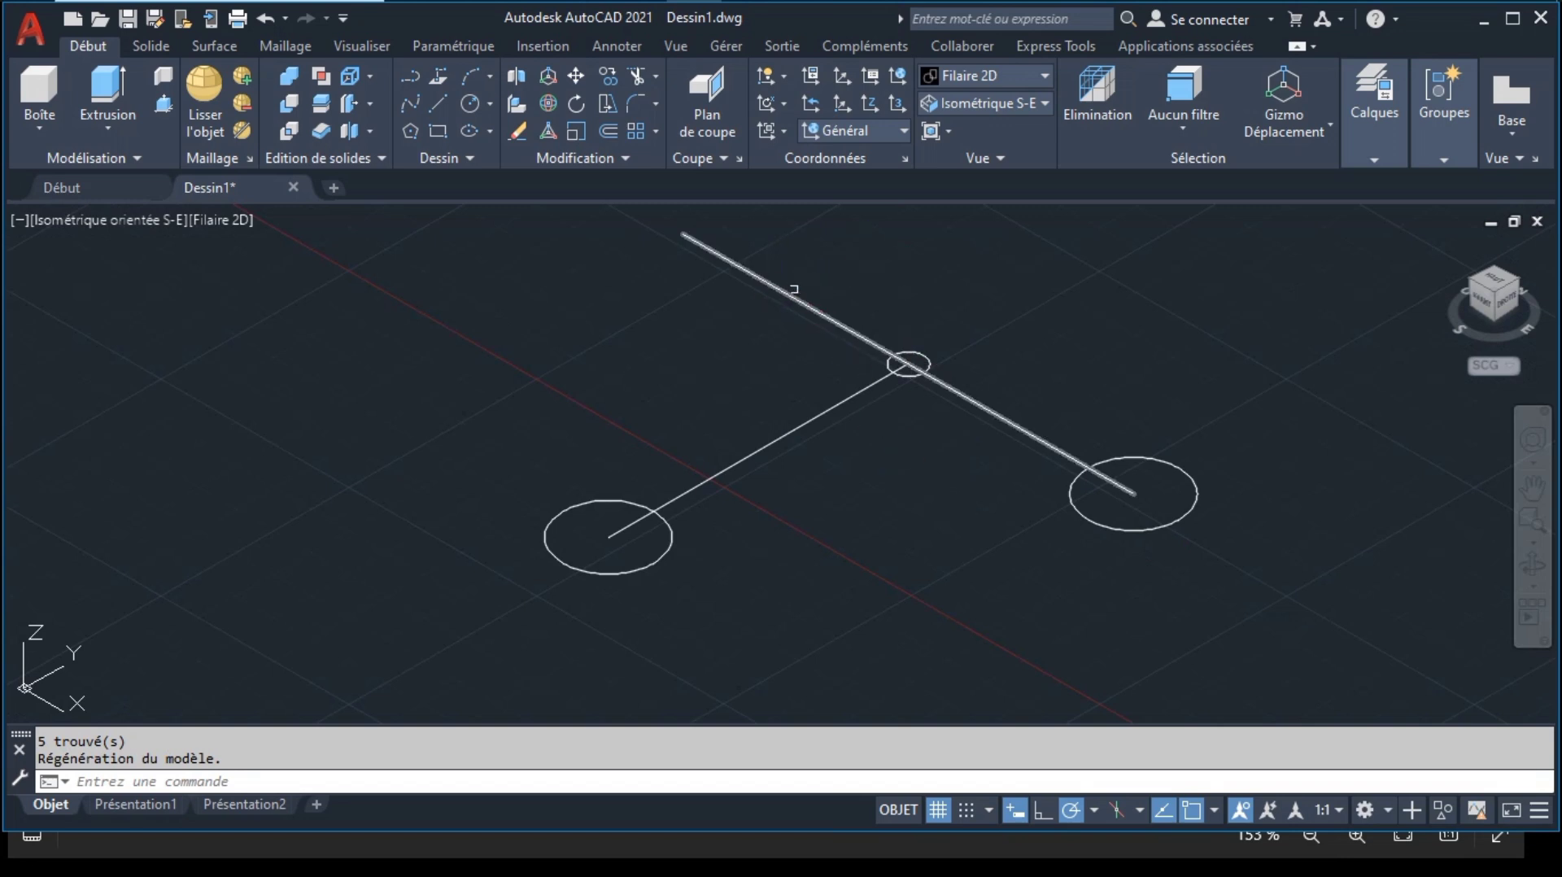
# Step: Sweep the large circle at the end of the long centreline along that line as a solid cylinder
pyautogui.click(127, 121)
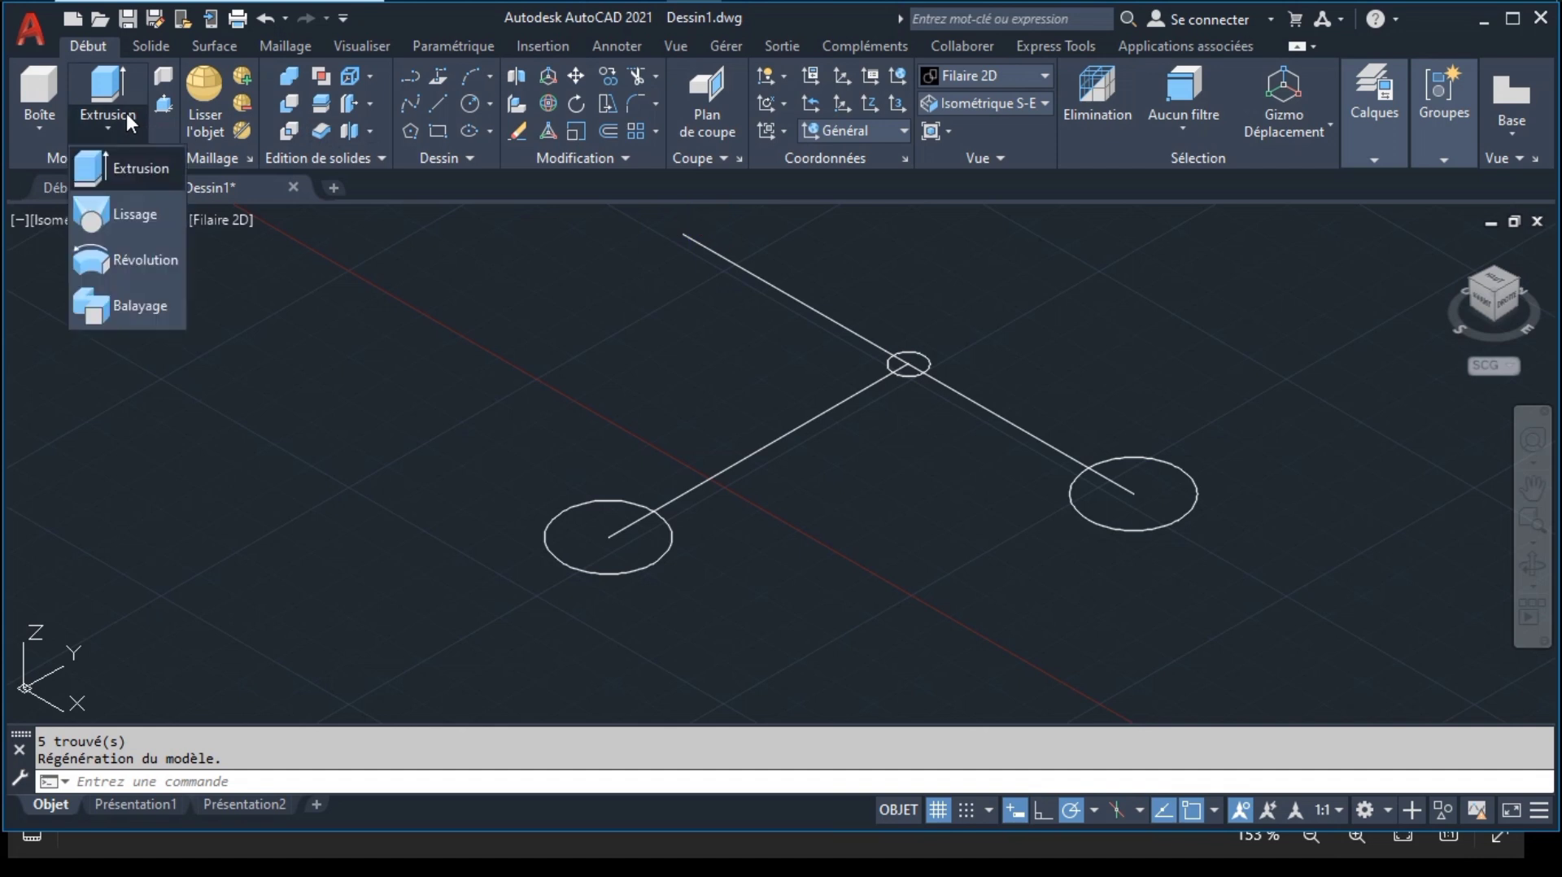
pyautogui.click(131, 306)
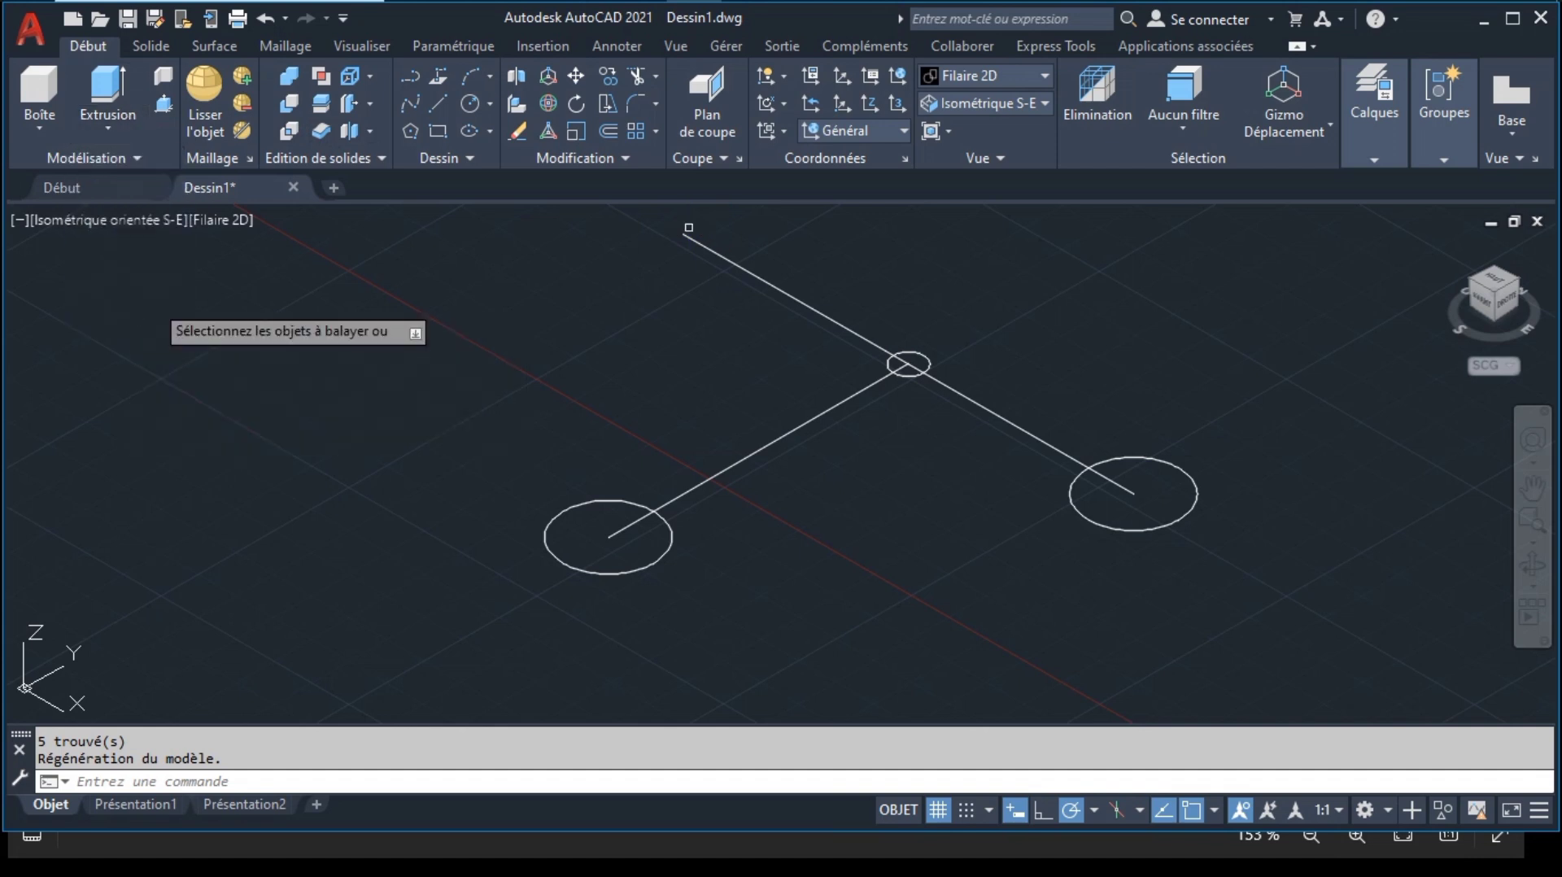
pyautogui.click(1070, 503)
pyautogui.press('Return')
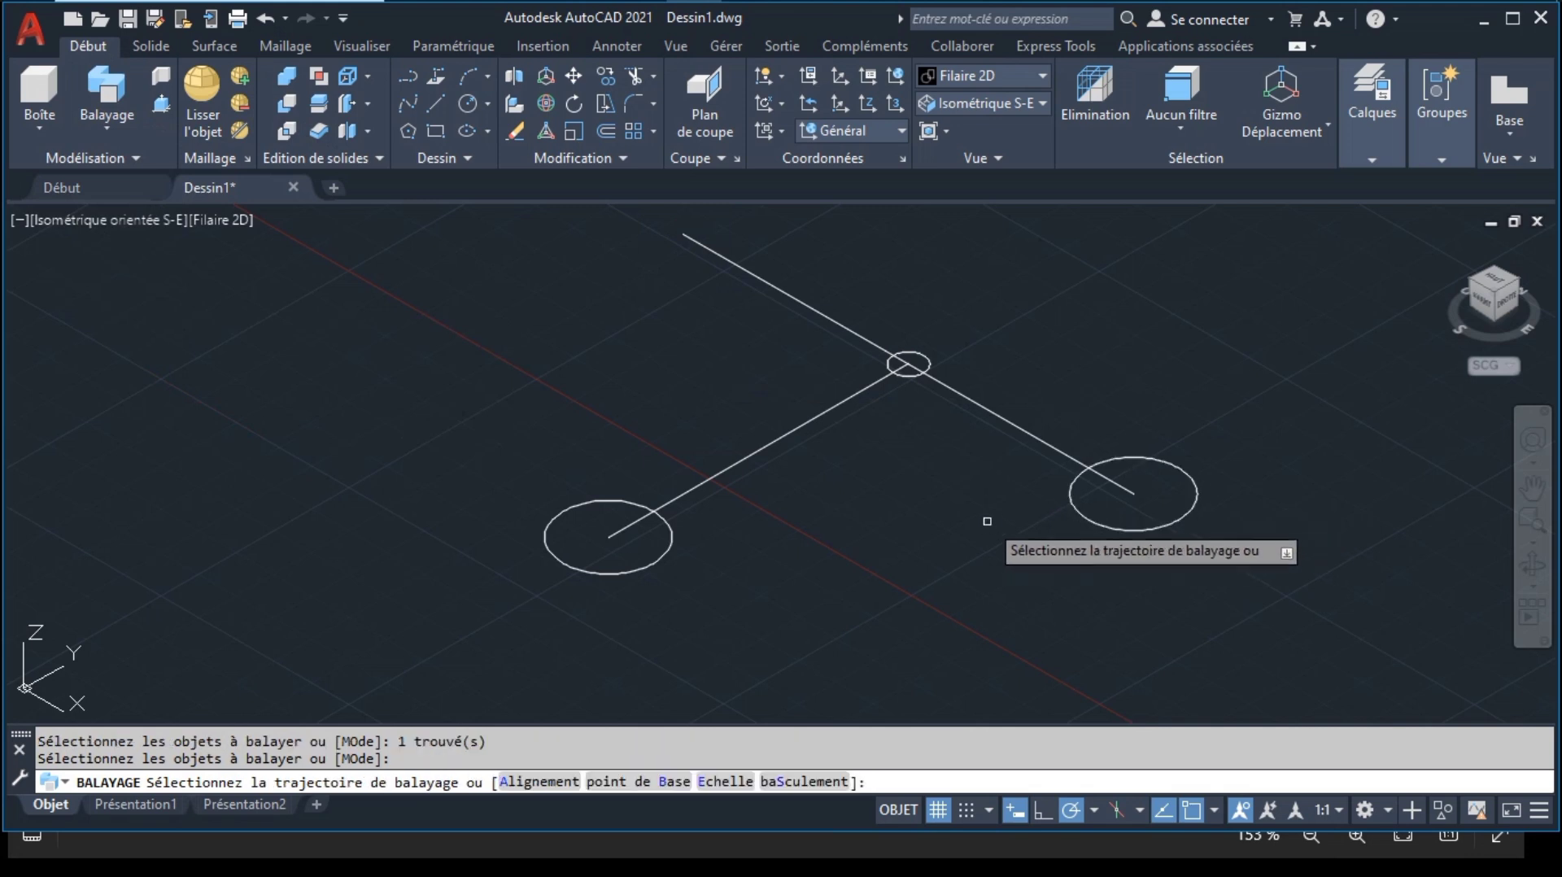
pyautogui.click(999, 420)
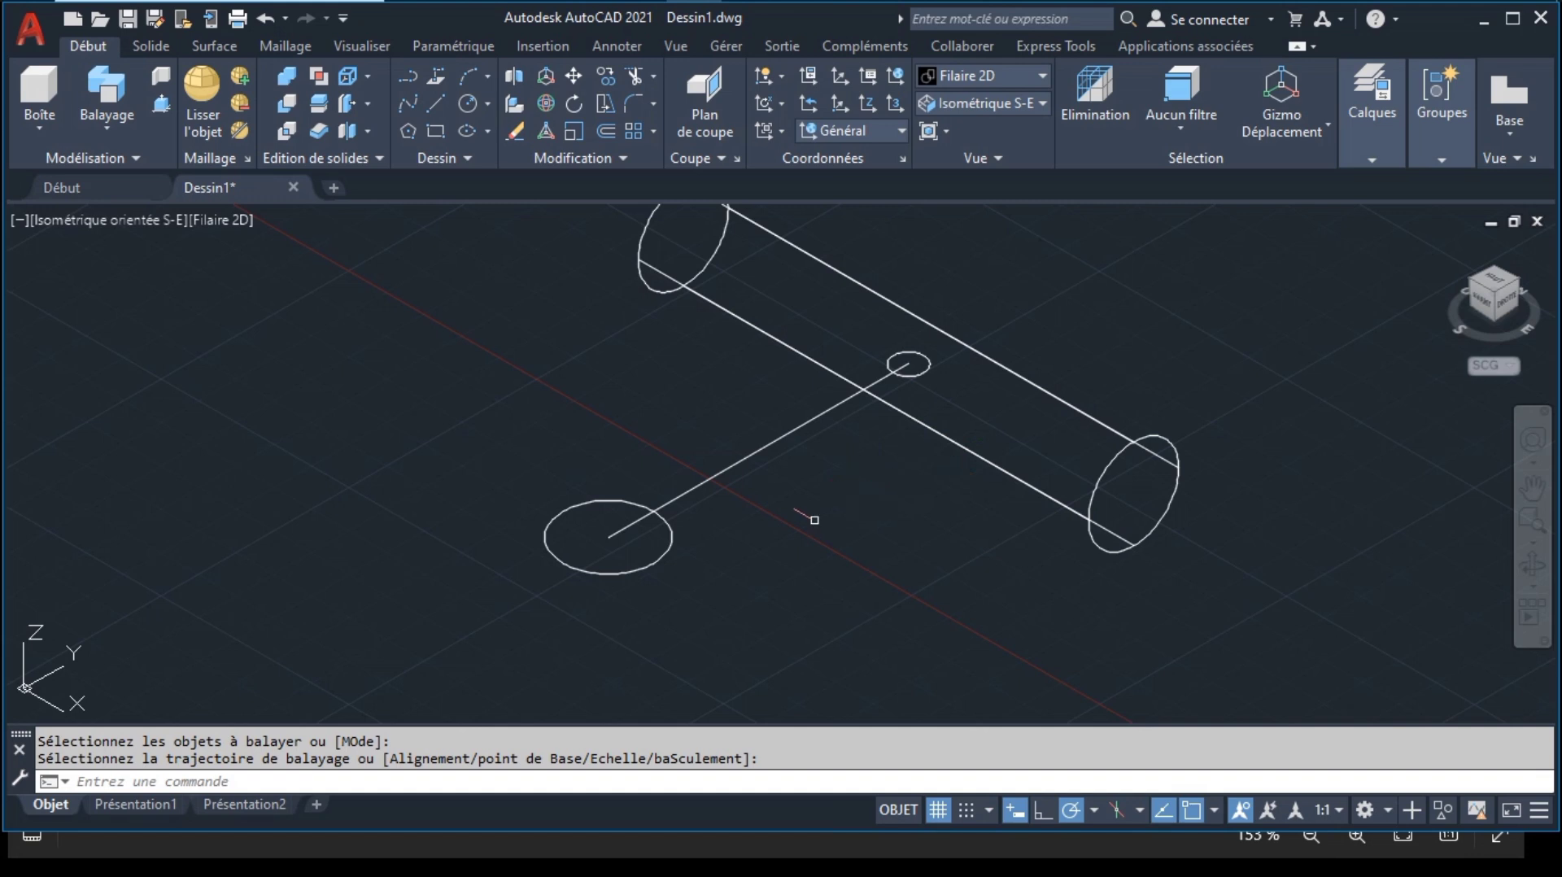
# Step: Sweep the other large circle along the perpendicular branch line to form the second solid cylinder
pyautogui.press('Return')
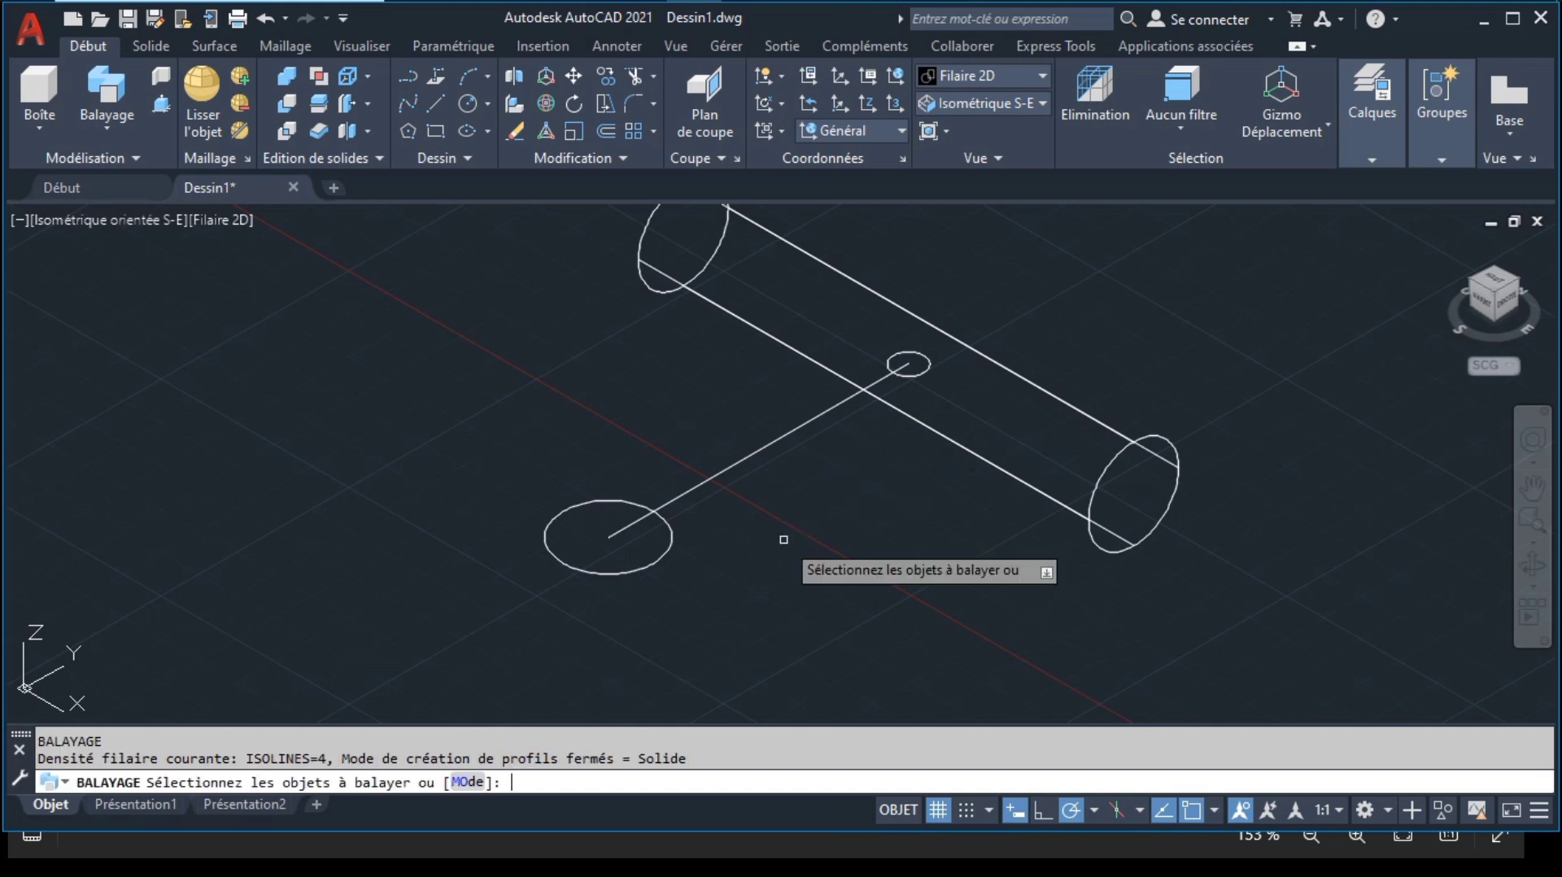
pyautogui.click(664, 547)
pyautogui.press('Return')
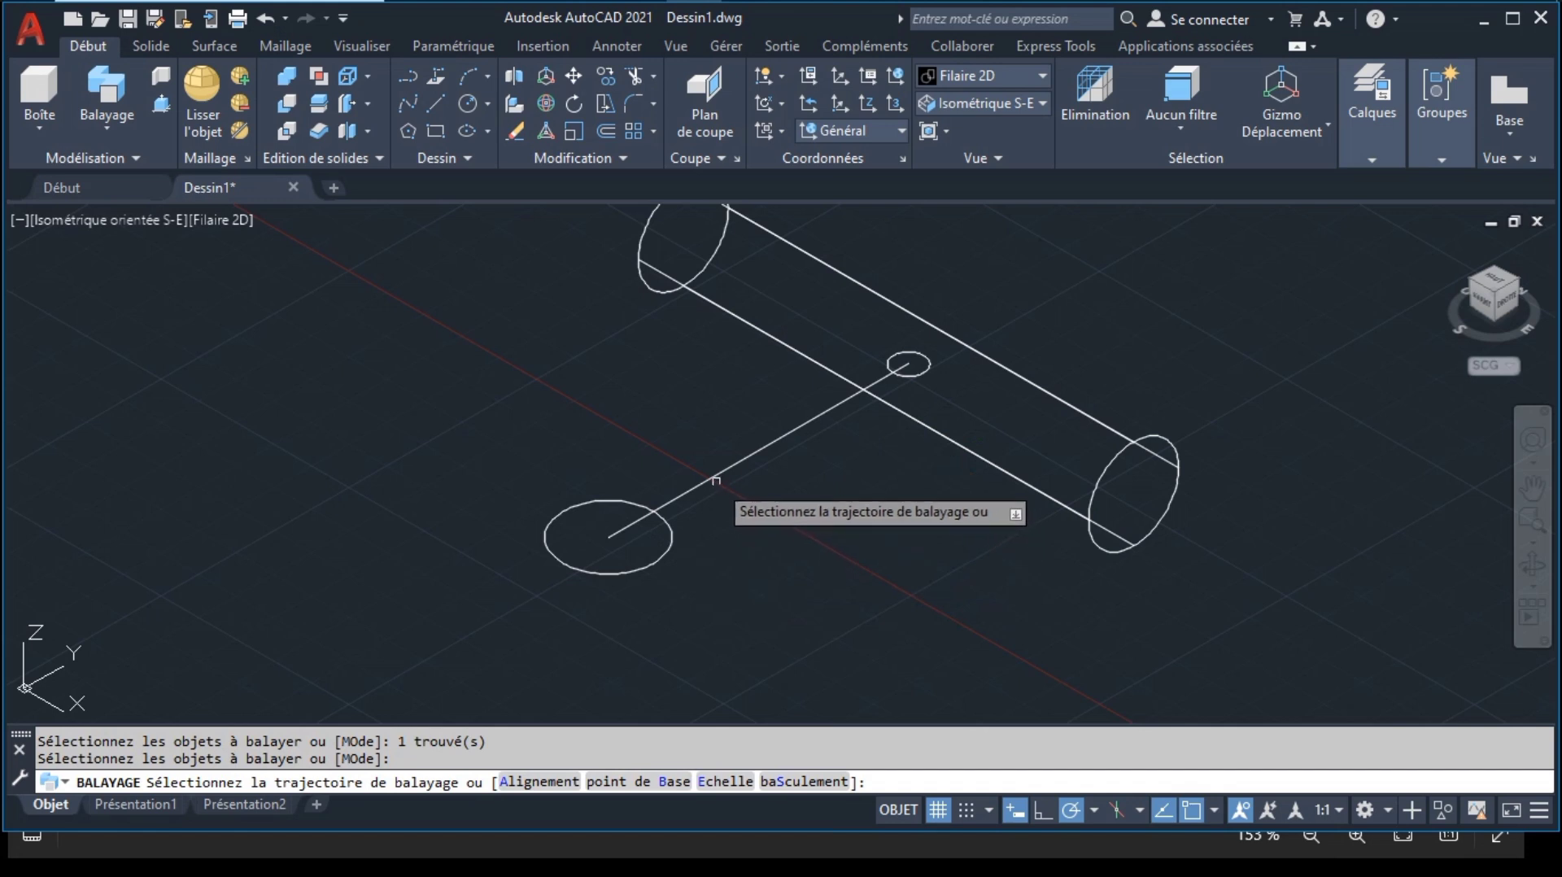
pyautogui.click(715, 476)
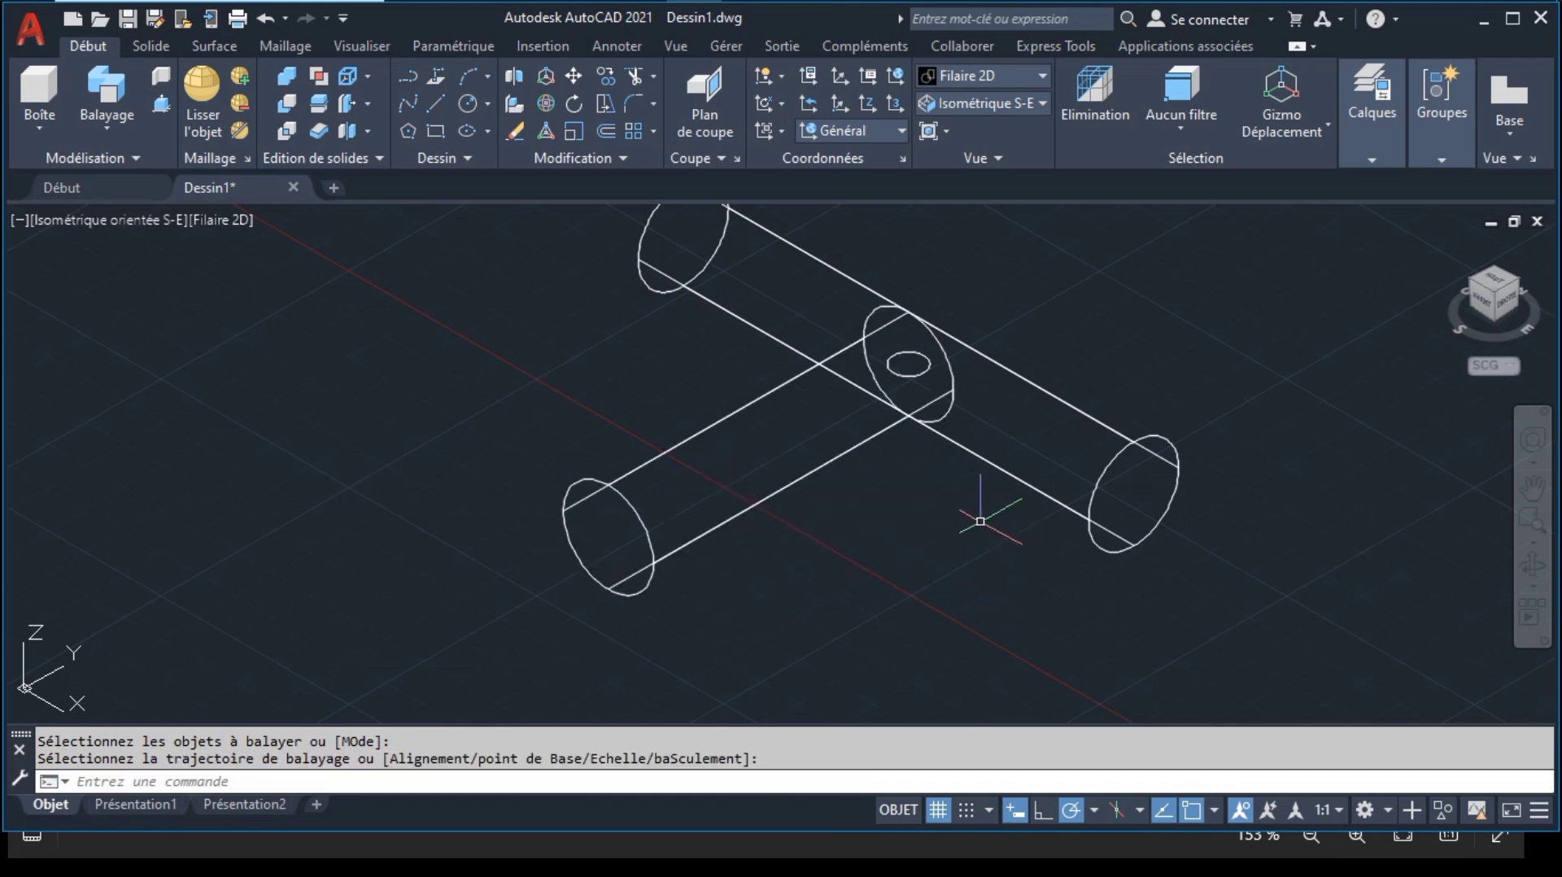
# Step: Extrude the small circle at the line junction upward 35, checking the boss height in the 2024.png reference drawing
pyautogui.click(912, 376)
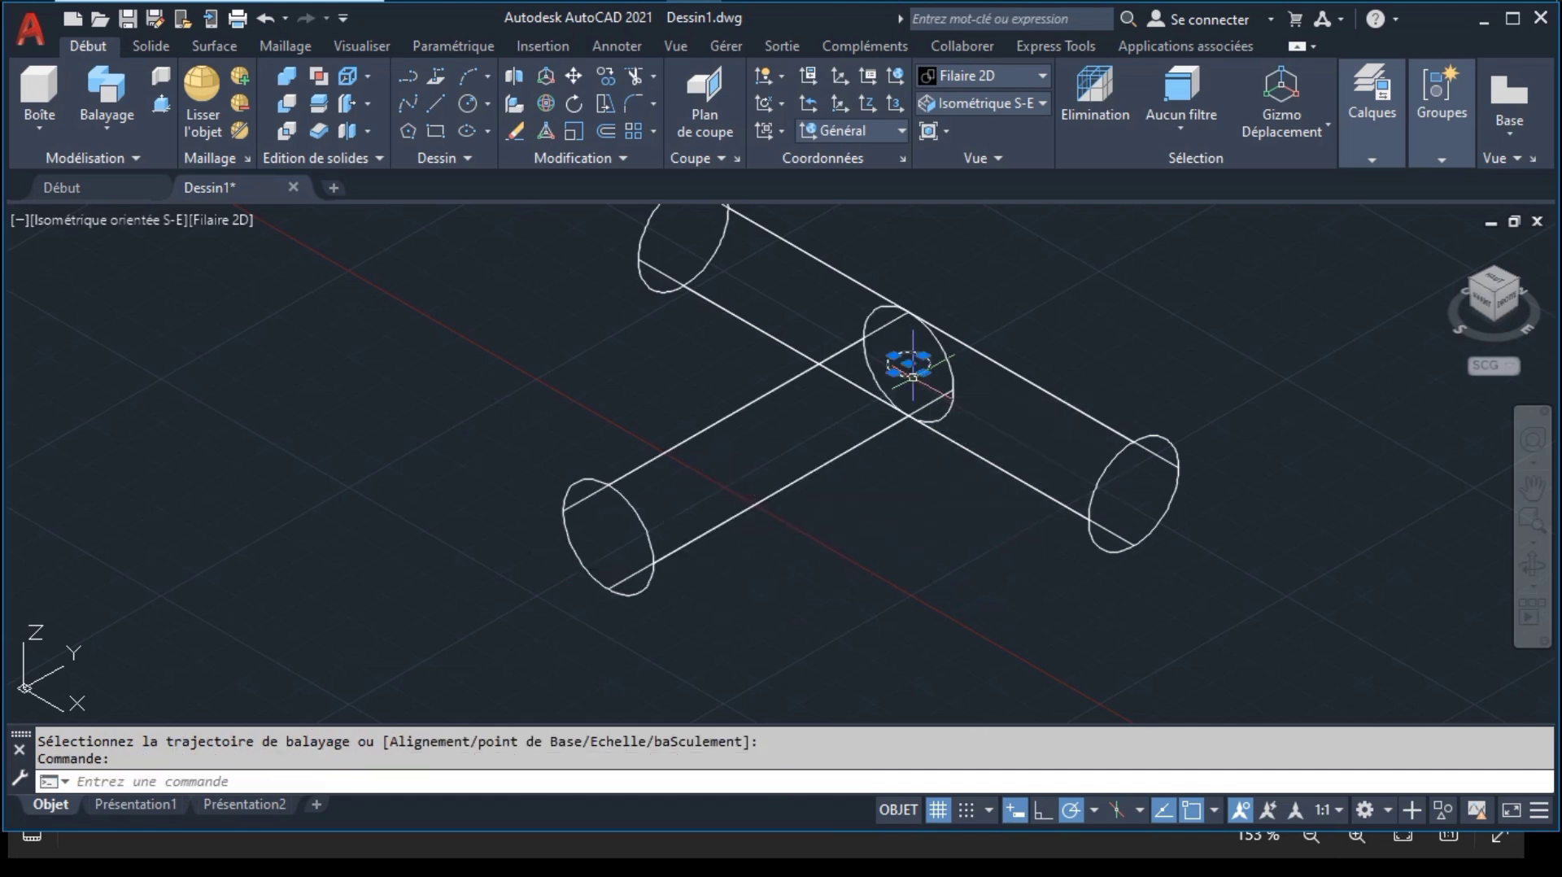
pyautogui.click(96, 115)
pyautogui.click(123, 158)
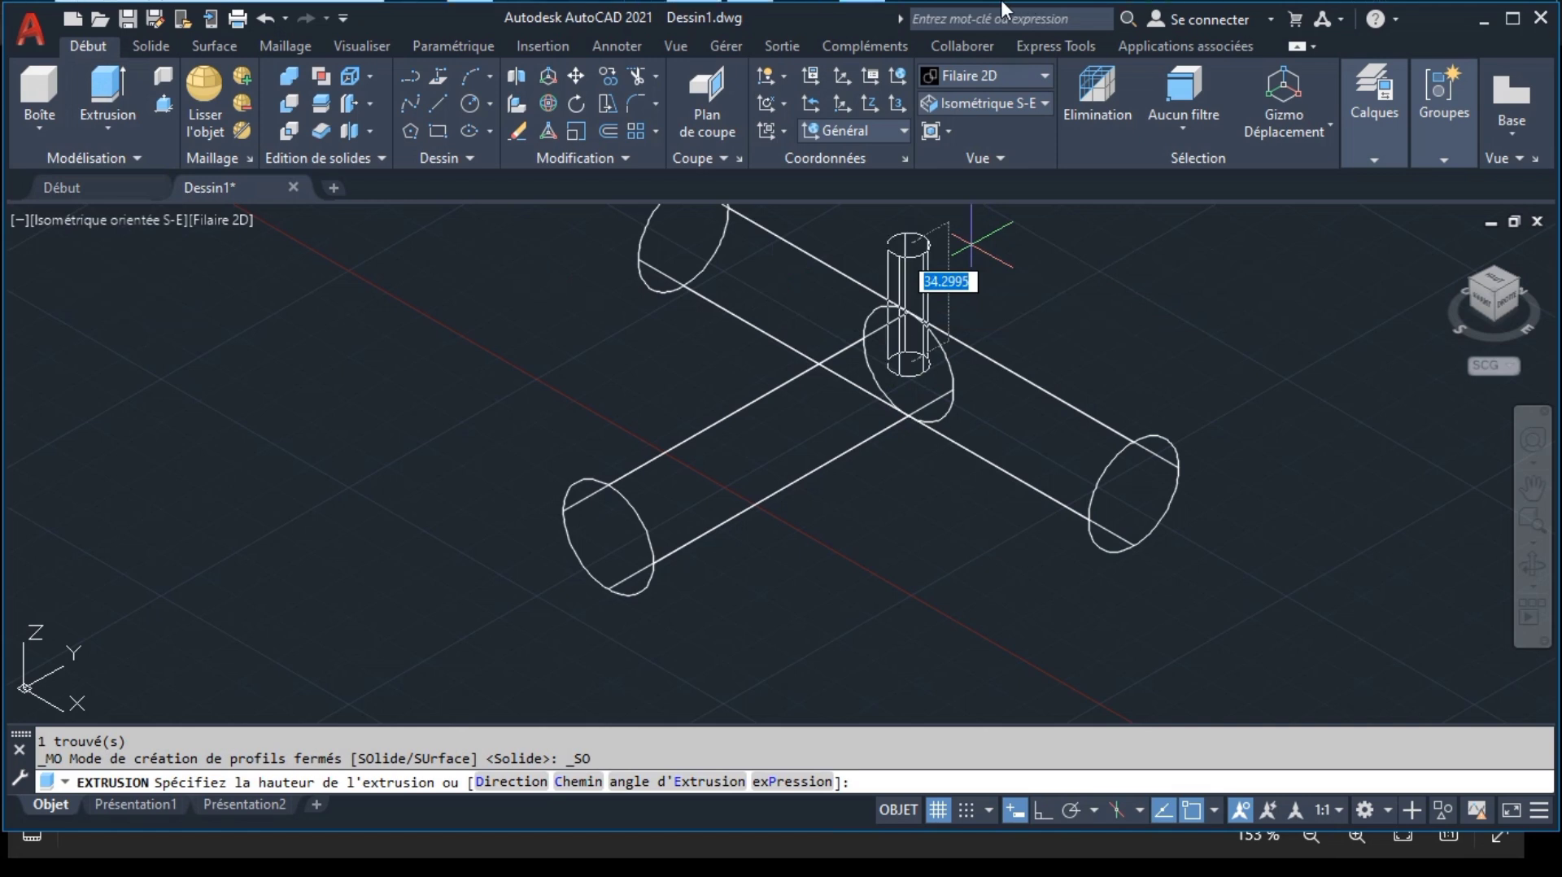
pyautogui.click(855, 2)
pyautogui.doubleClick(645, 487)
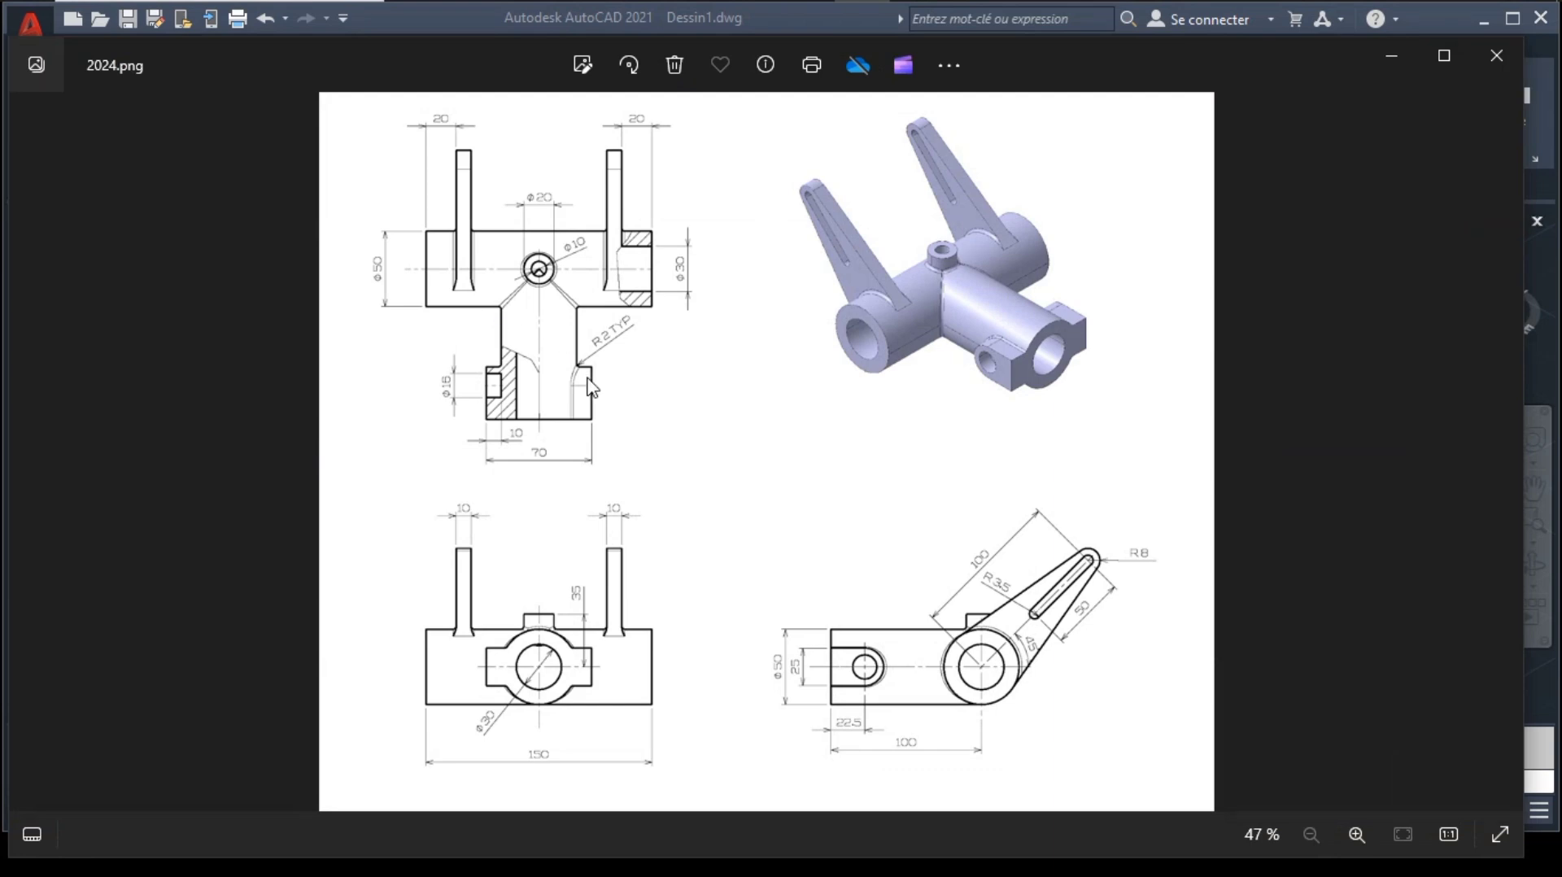
pyautogui.doubleClick(550, 632)
pyautogui.moveTo(584, 706); pyautogui.dragTo(593, 607)
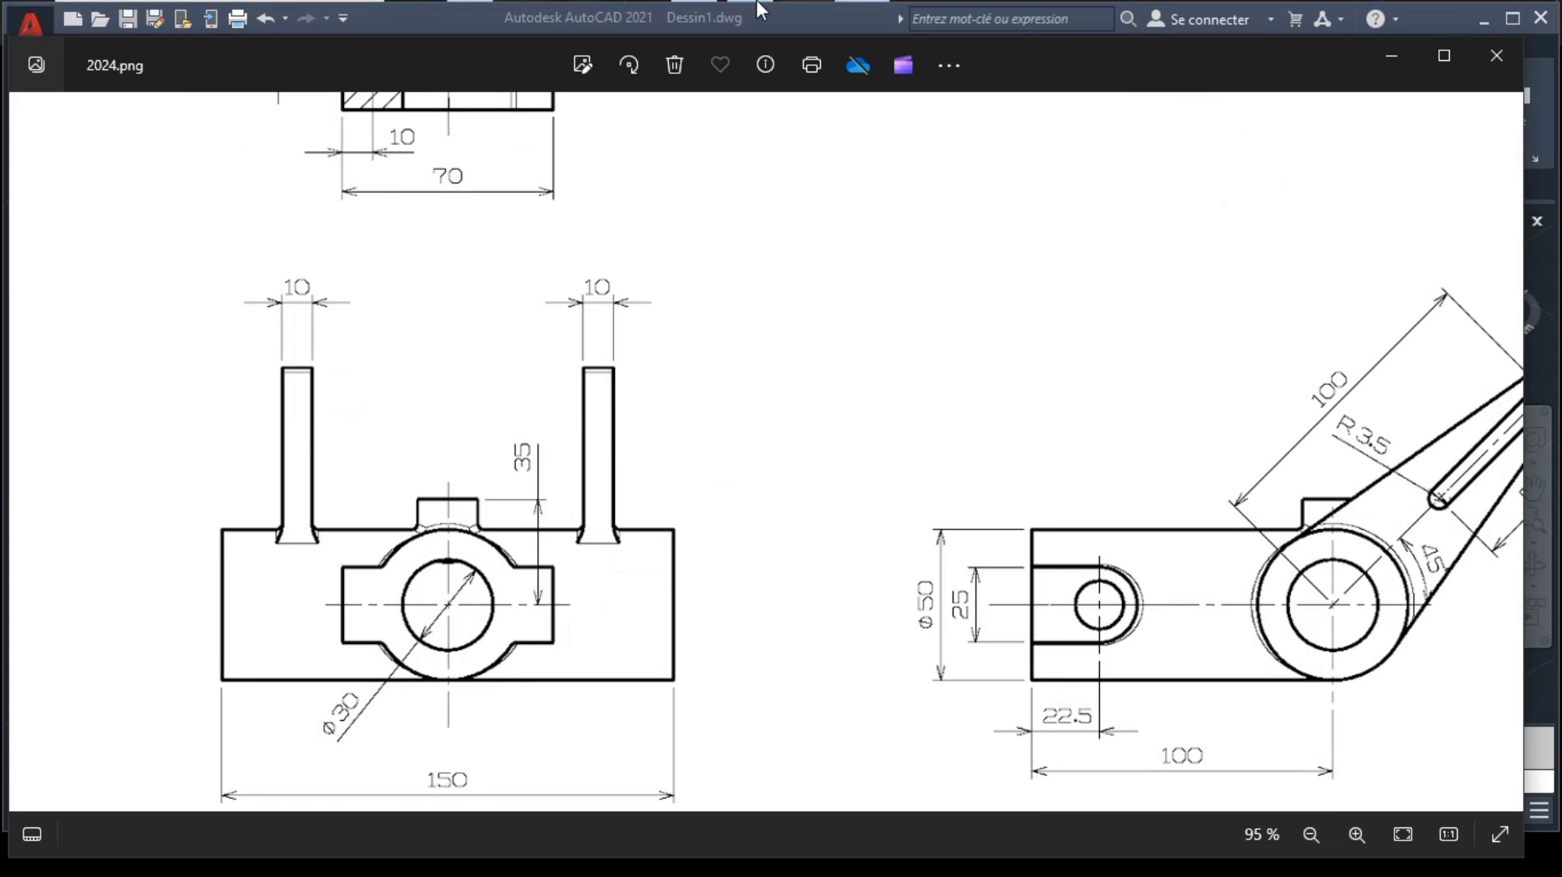
pyautogui.click(695, 4)
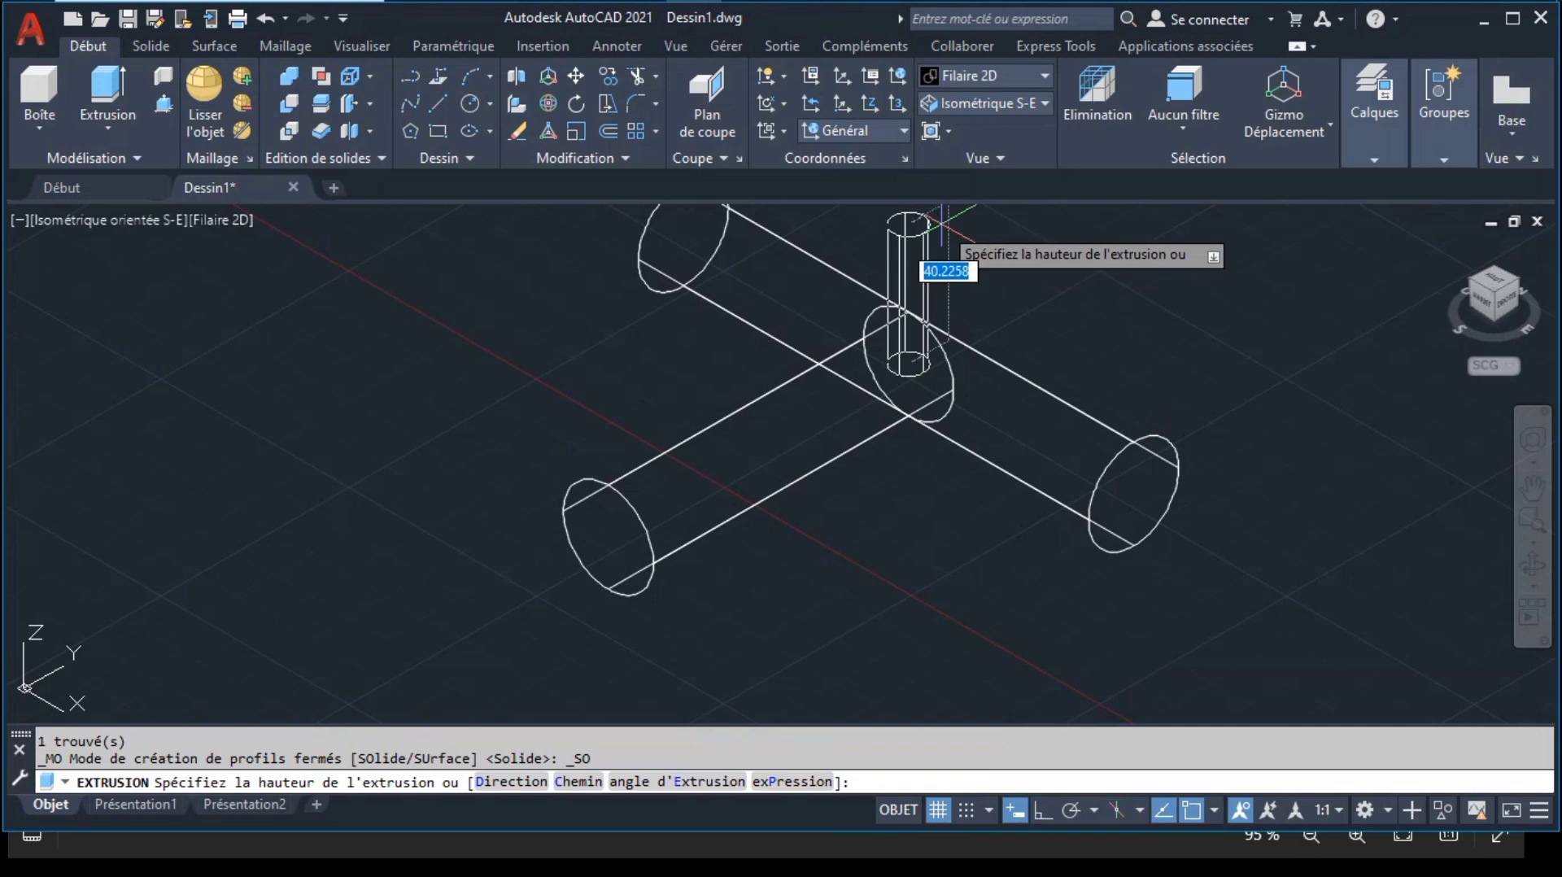
pyautogui.write('35')
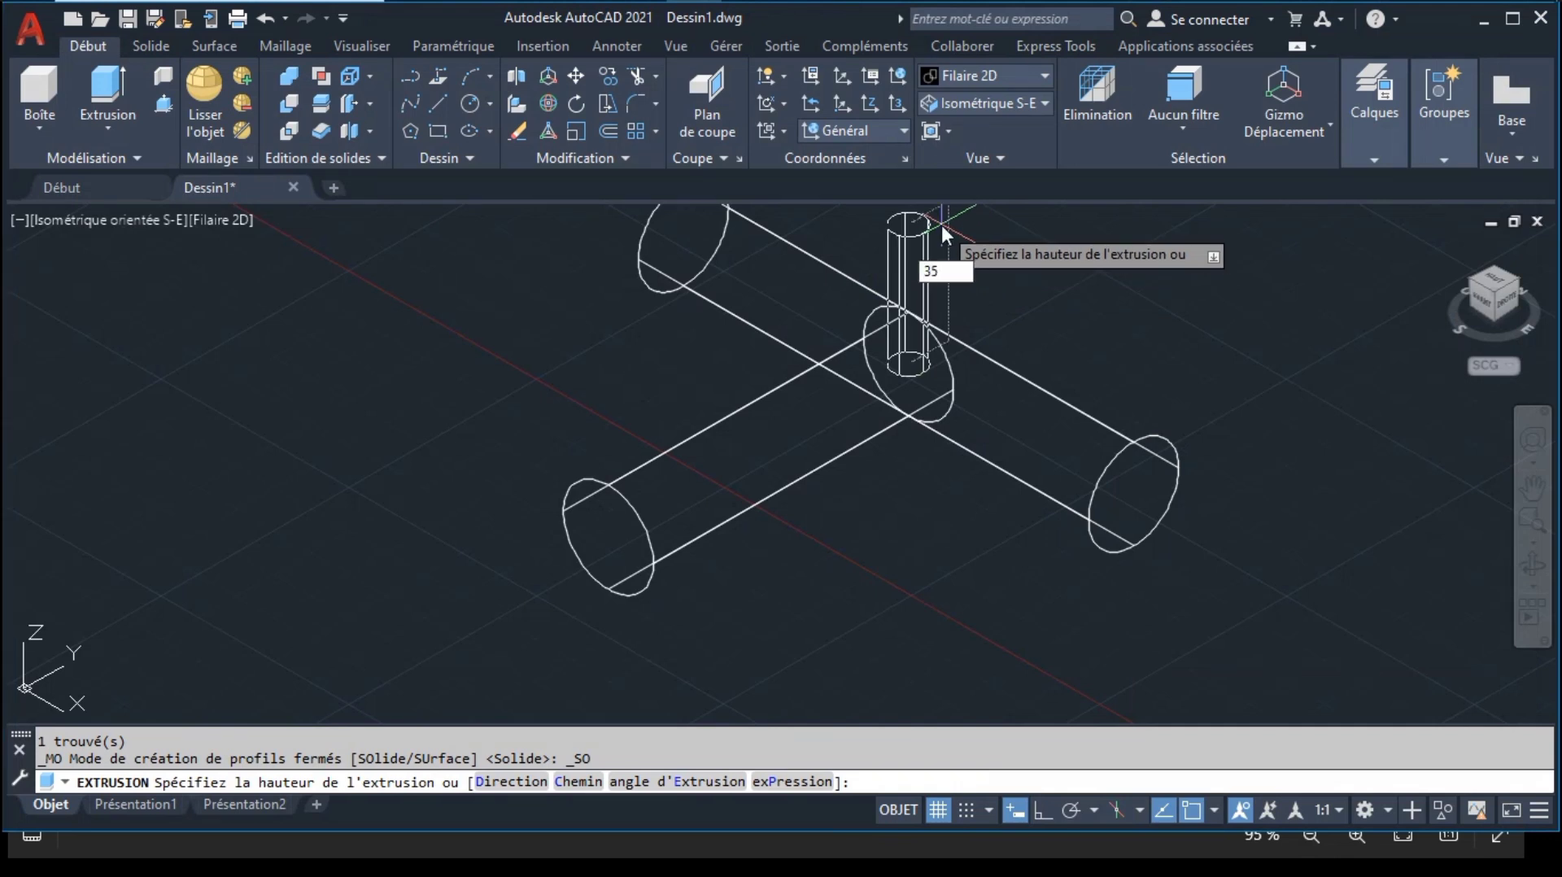
pyautogui.press('Return')
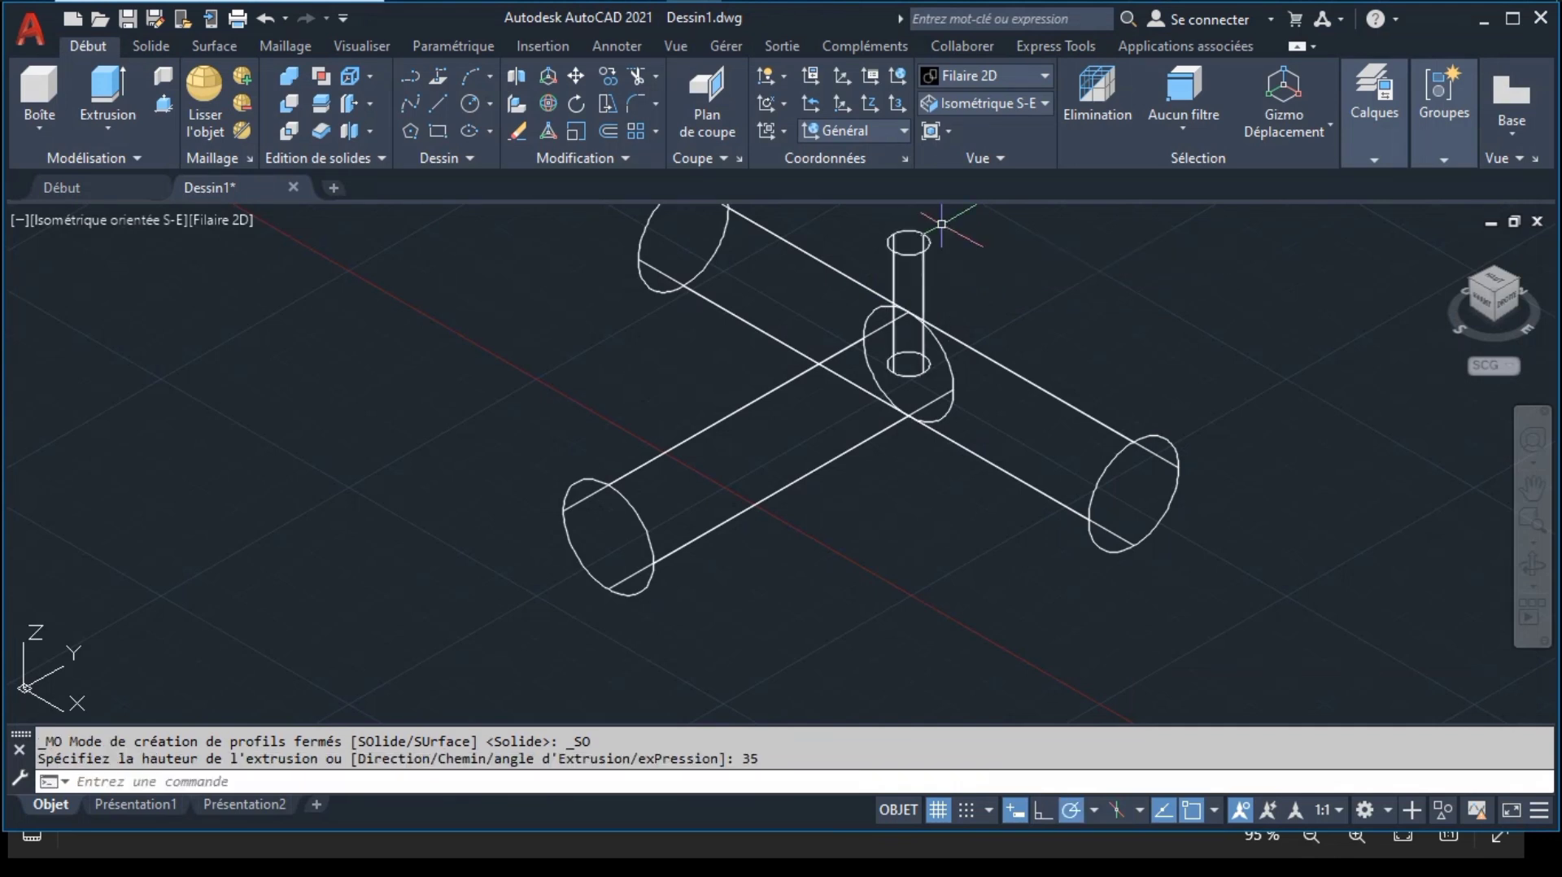
# Step: Display the model in the Realistic (Réaliste) visual style and unite the two swept cylinders and the small boss into one solid
pyautogui.click(229, 221)
pyautogui.click(285, 355)
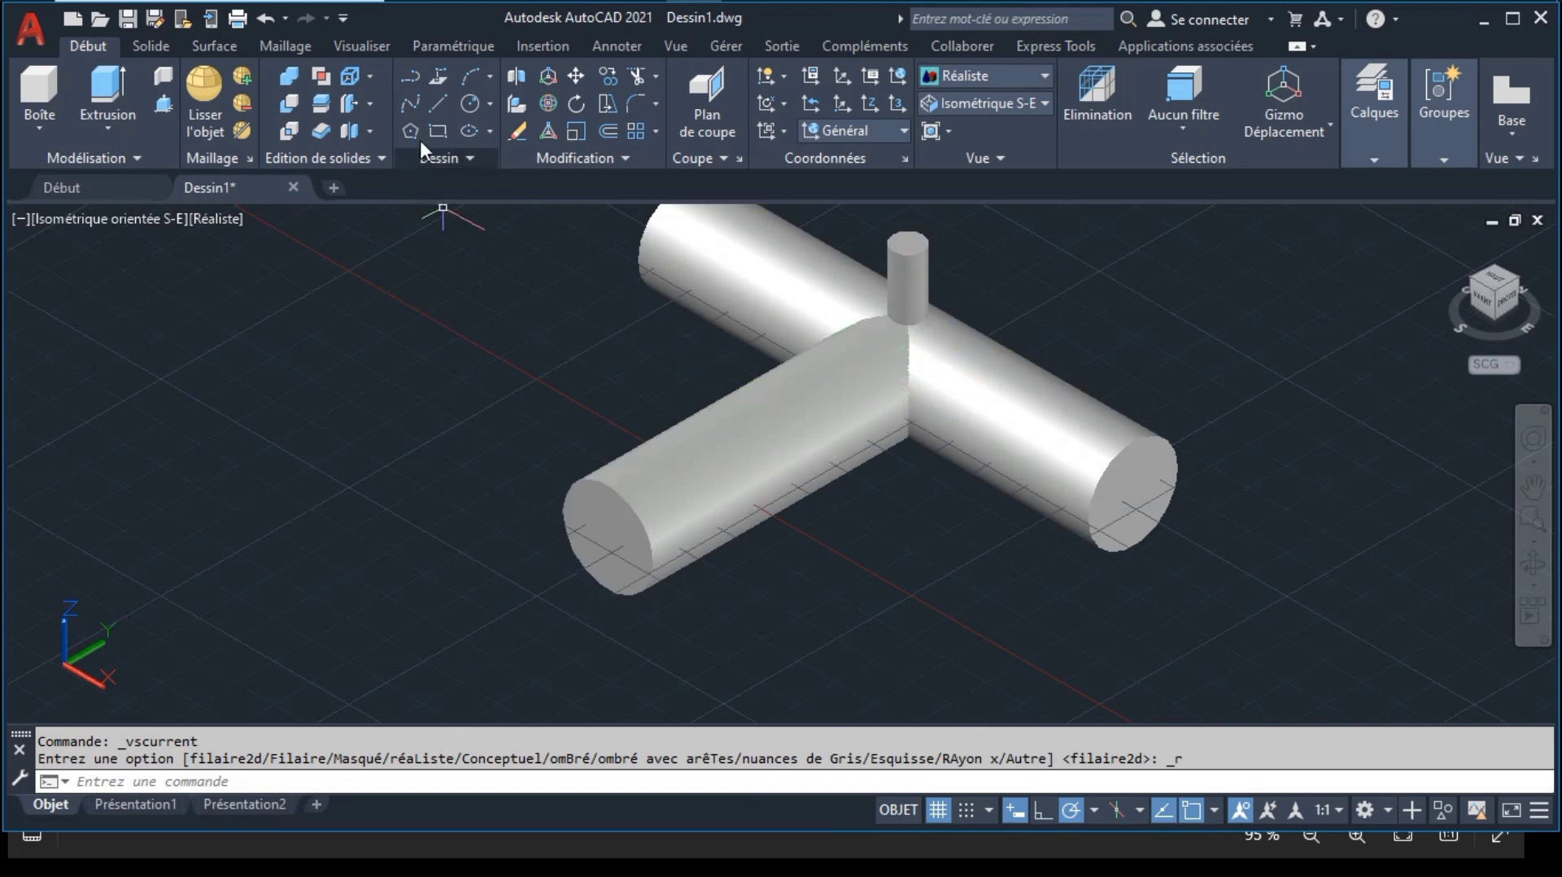
pyautogui.click(285, 72)
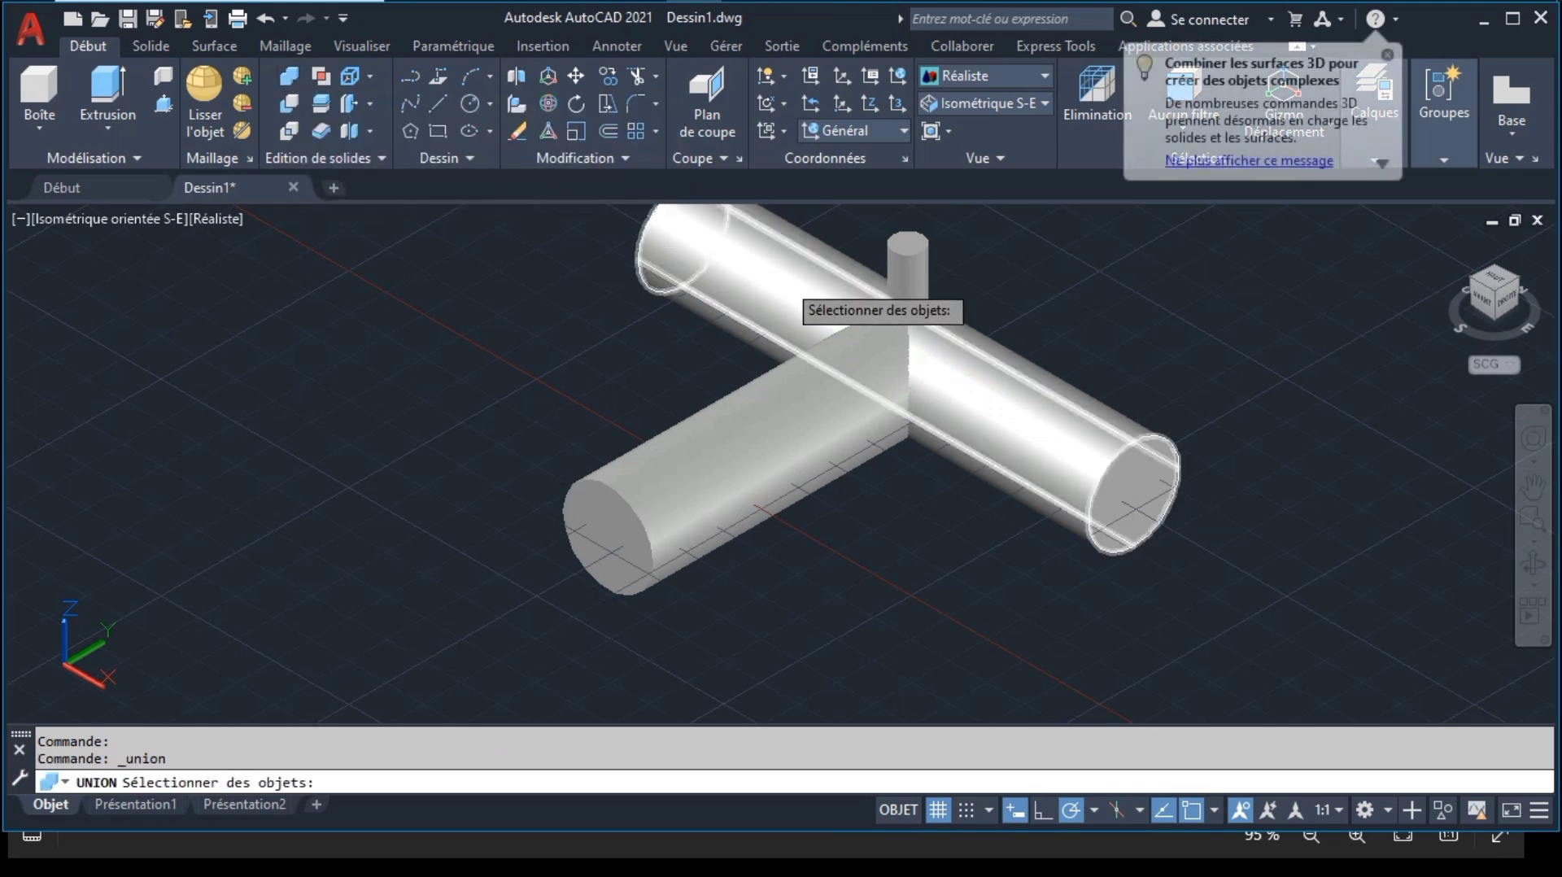
pyautogui.click(732, 281)
pyautogui.click(905, 283)
pyautogui.click(707, 431)
pyautogui.press('Return')
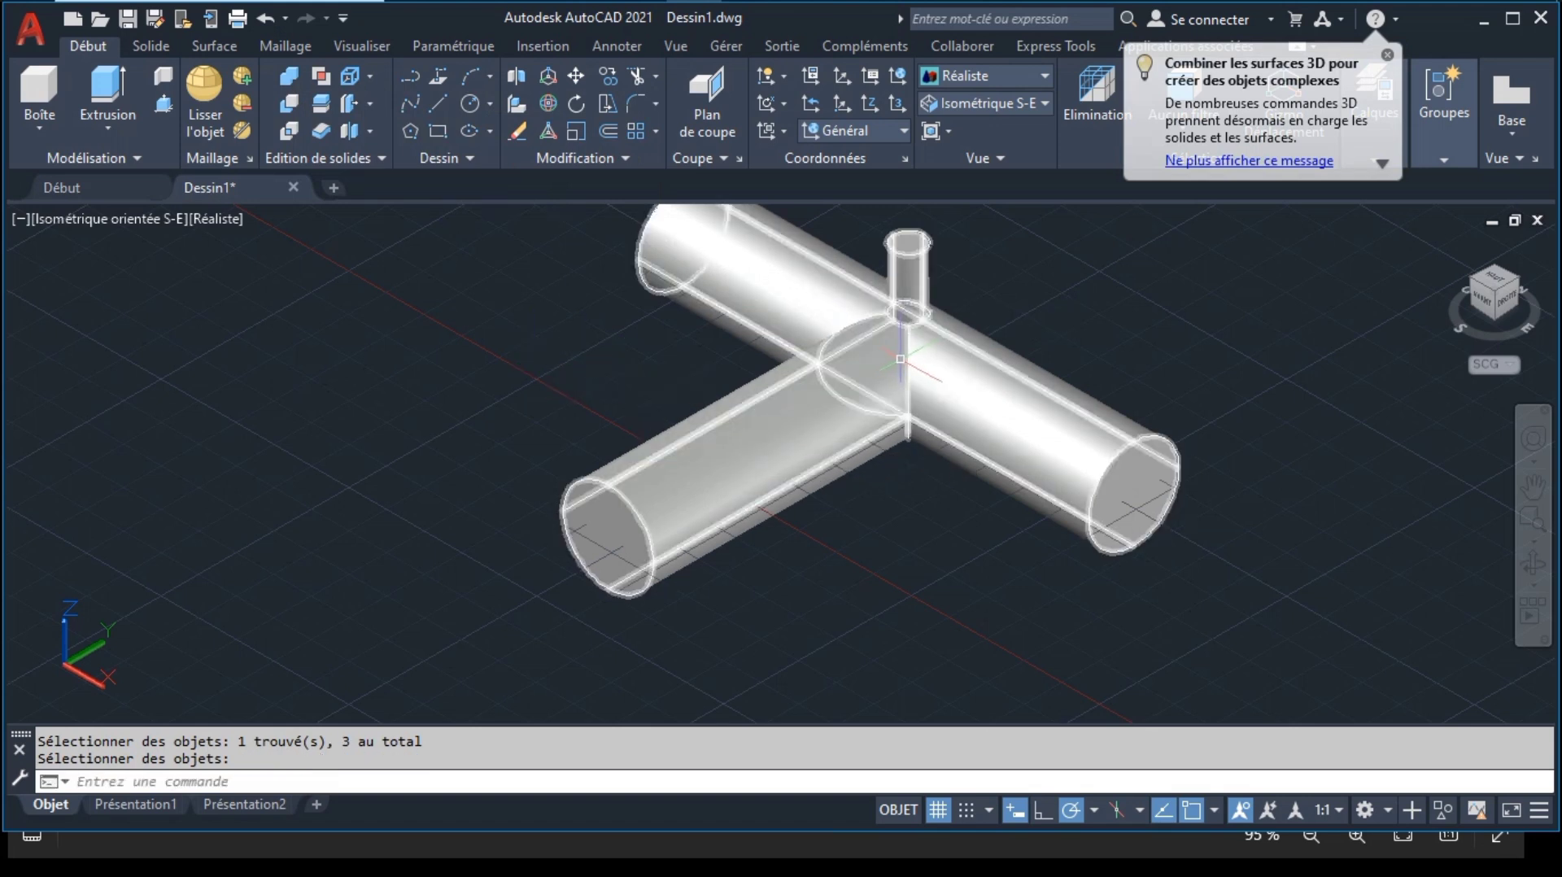
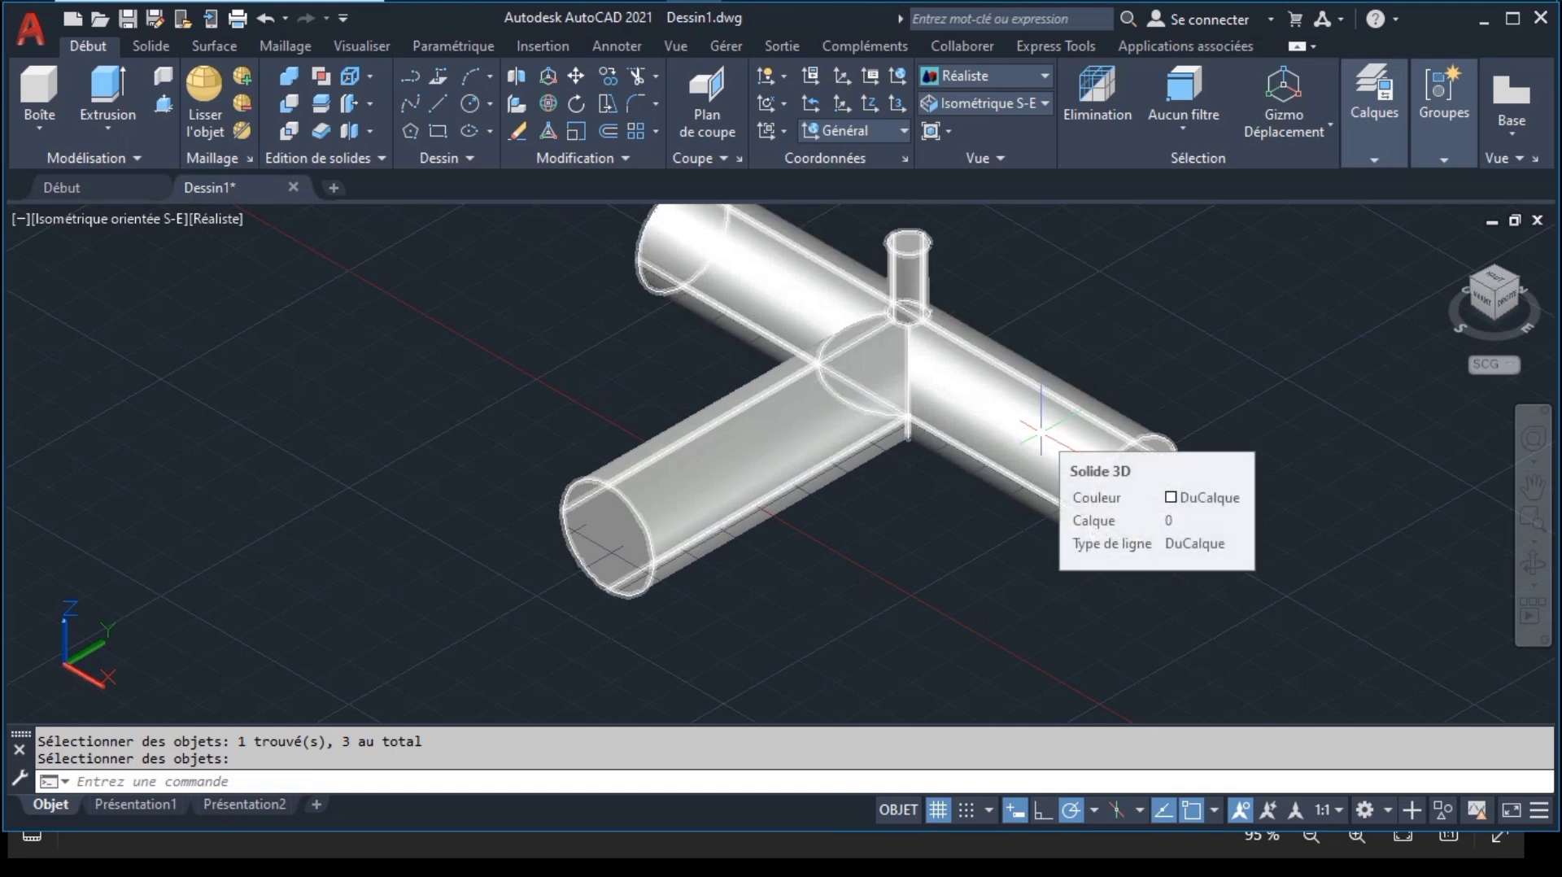
# Step: In the original 2D profile set, copy the large circle from the long line's end to the free end of the perpendicular branch line
pyautogui.scroll(-5, 1045, 427)
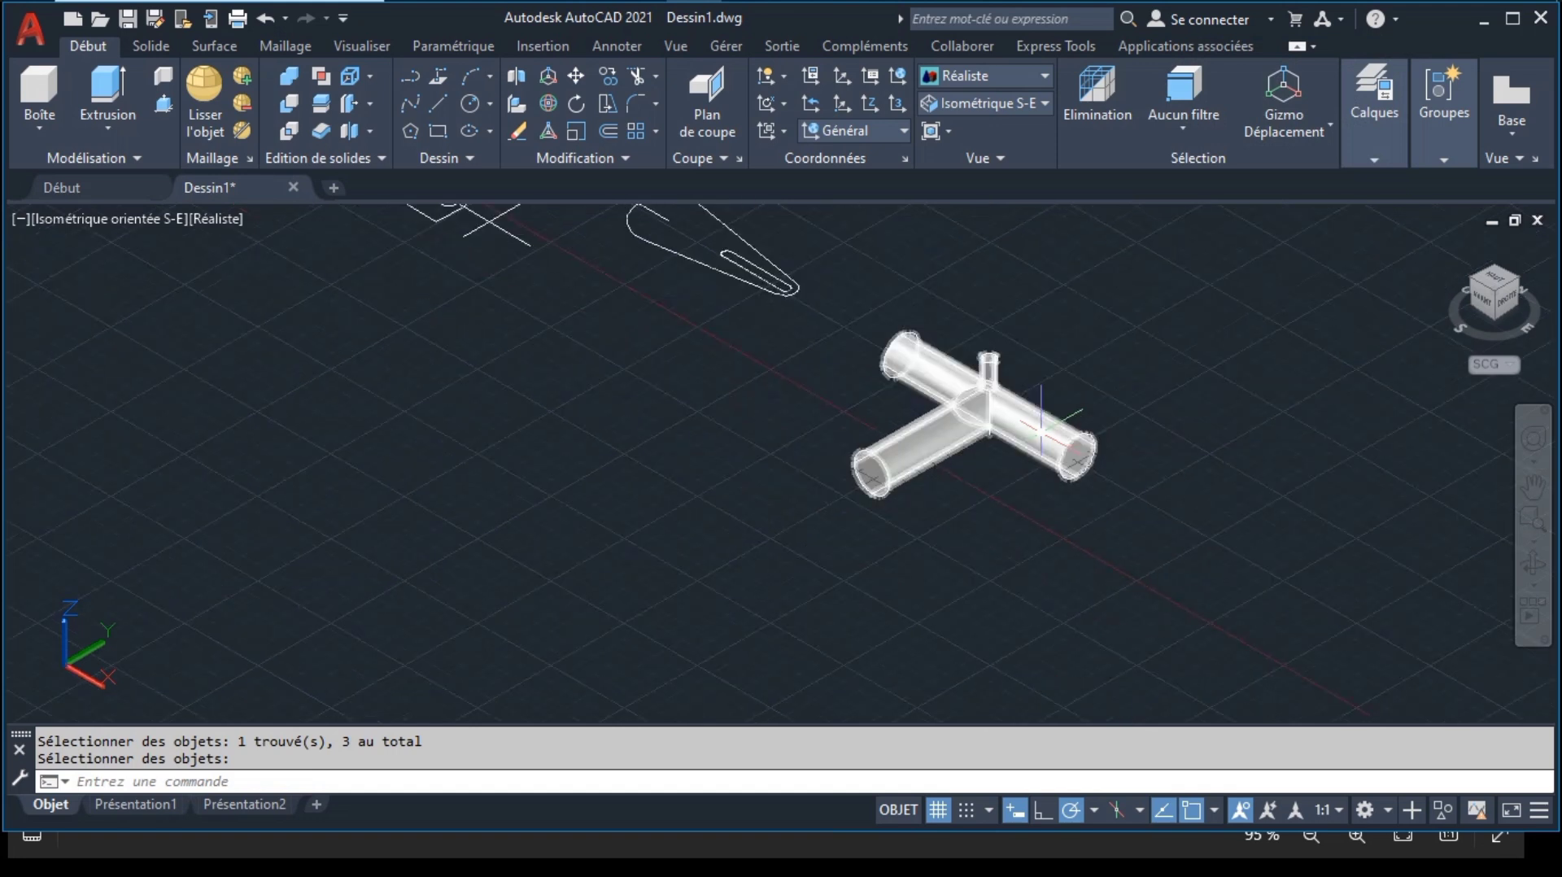
pyautogui.click(1533, 487)
pyautogui.moveTo(671, 353); pyautogui.dragTo(903, 552)
pyautogui.moveTo(811, 417); pyautogui.dragTo(794, 487)
pyautogui.press('Escape')
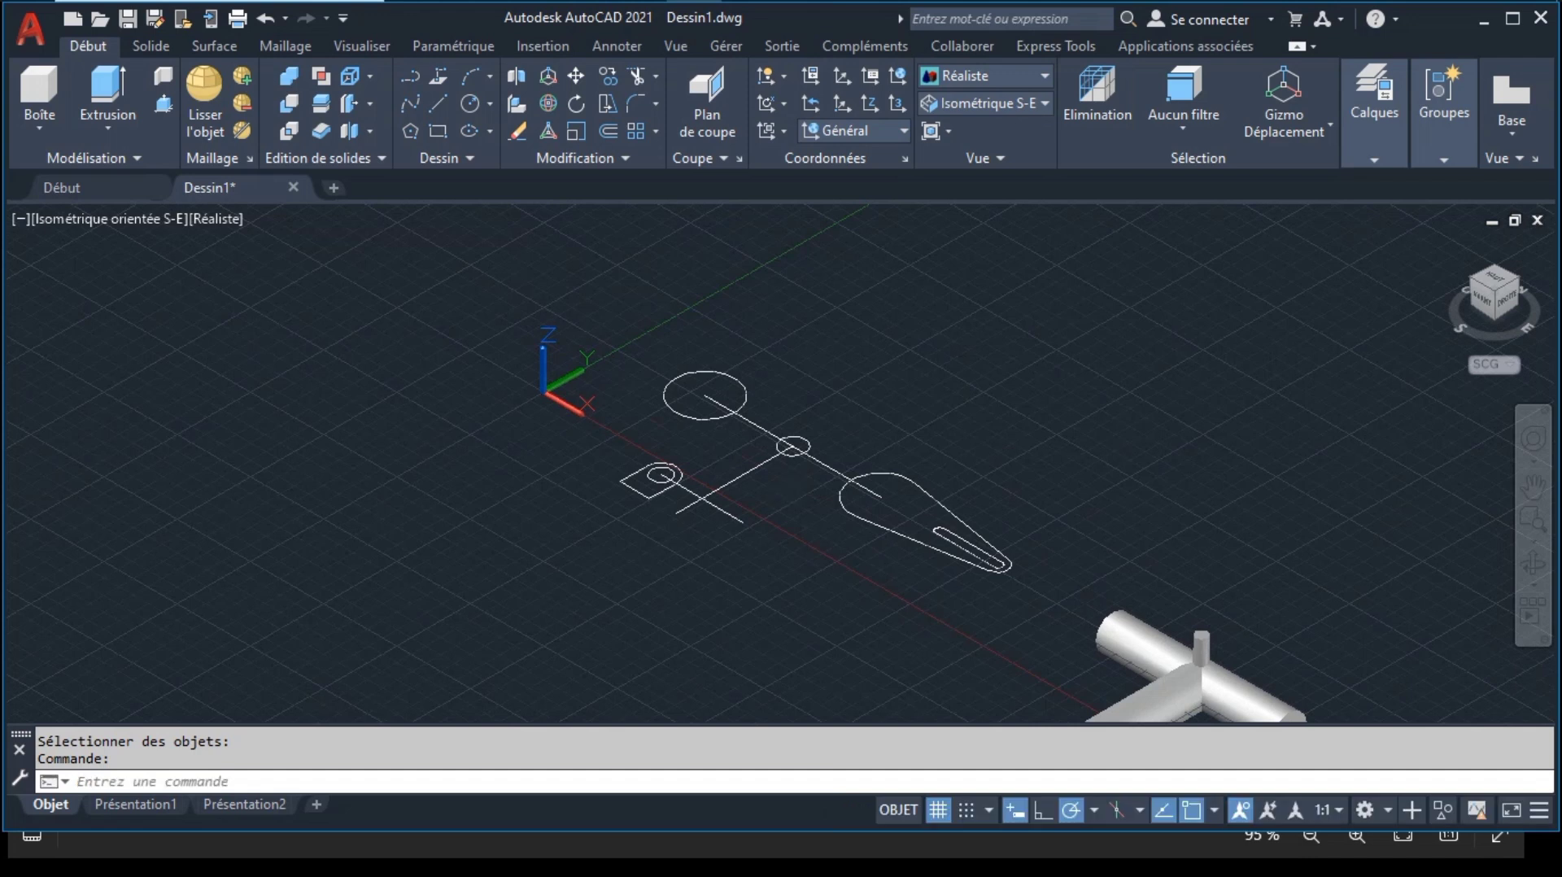
pyautogui.click(527, 286)
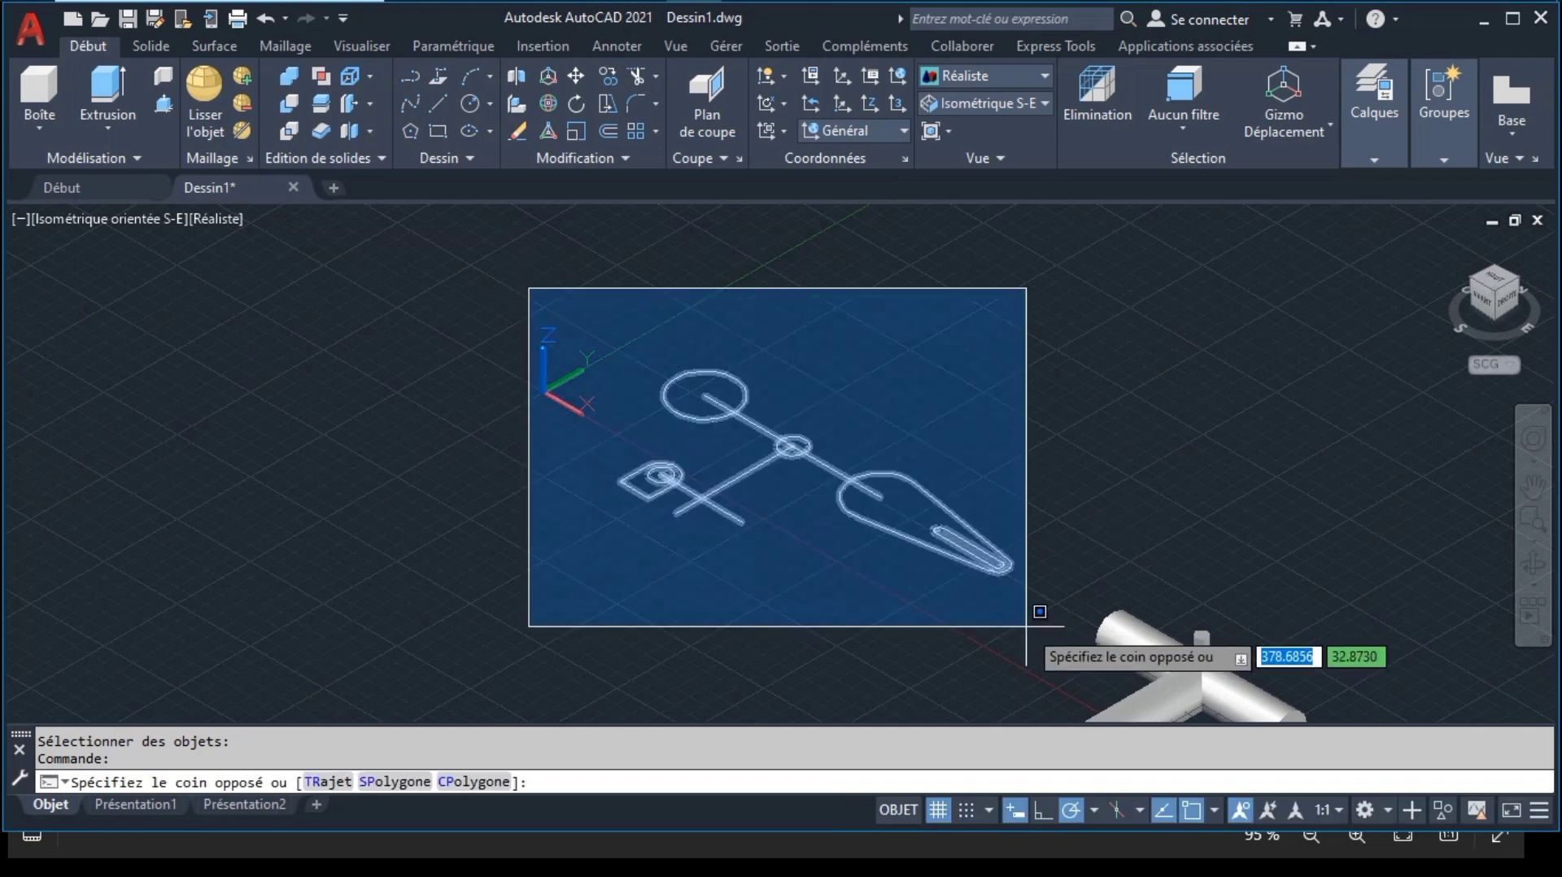
pyautogui.click(1066, 666)
pyautogui.click(1533, 519)
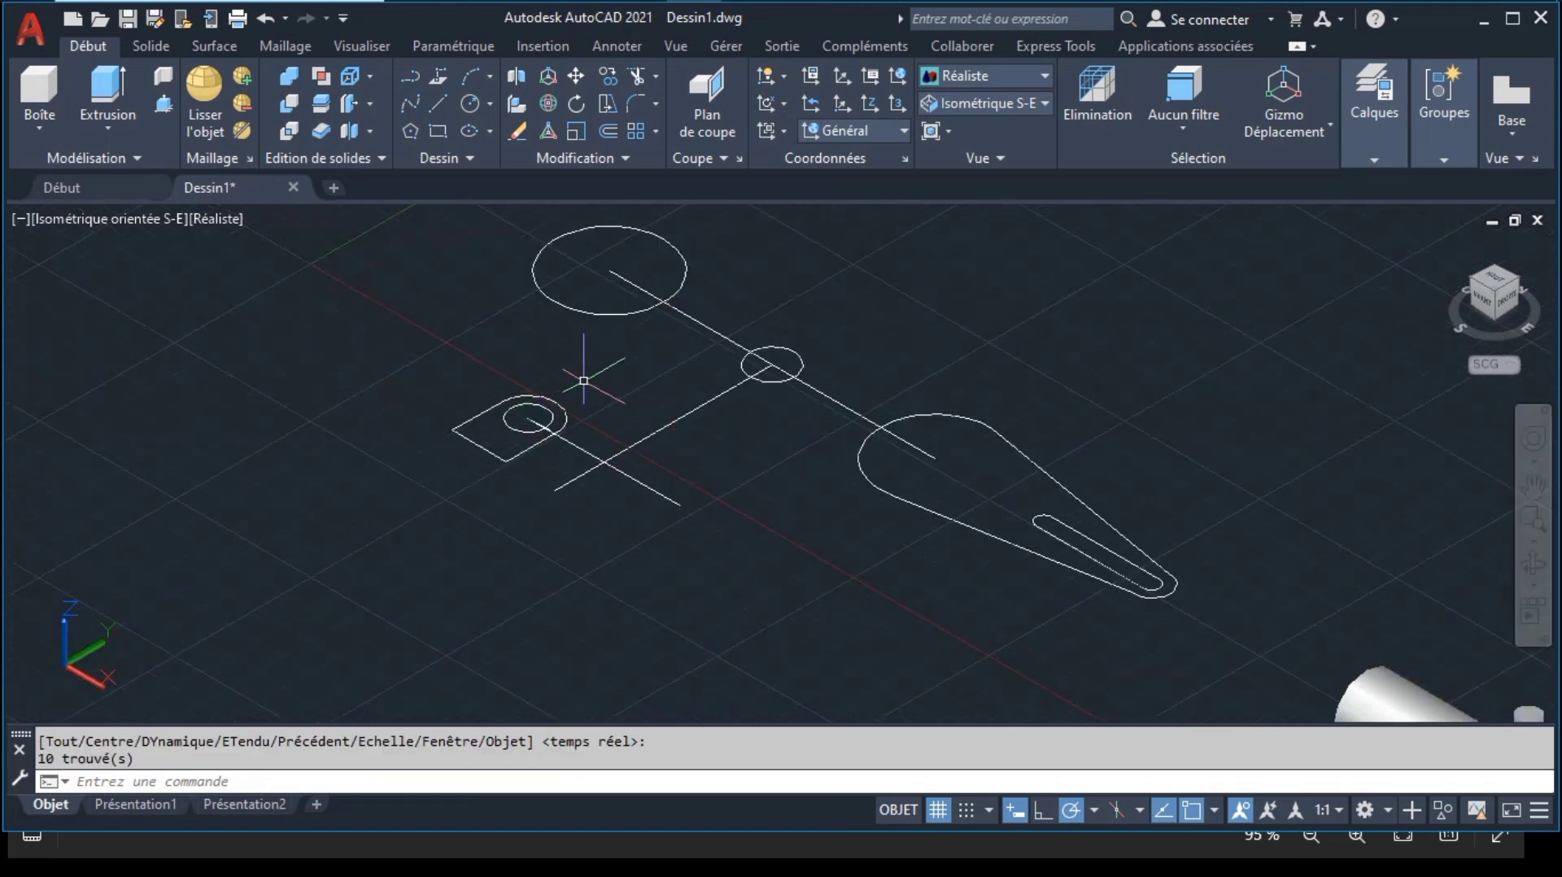
pyautogui.click(676, 236)
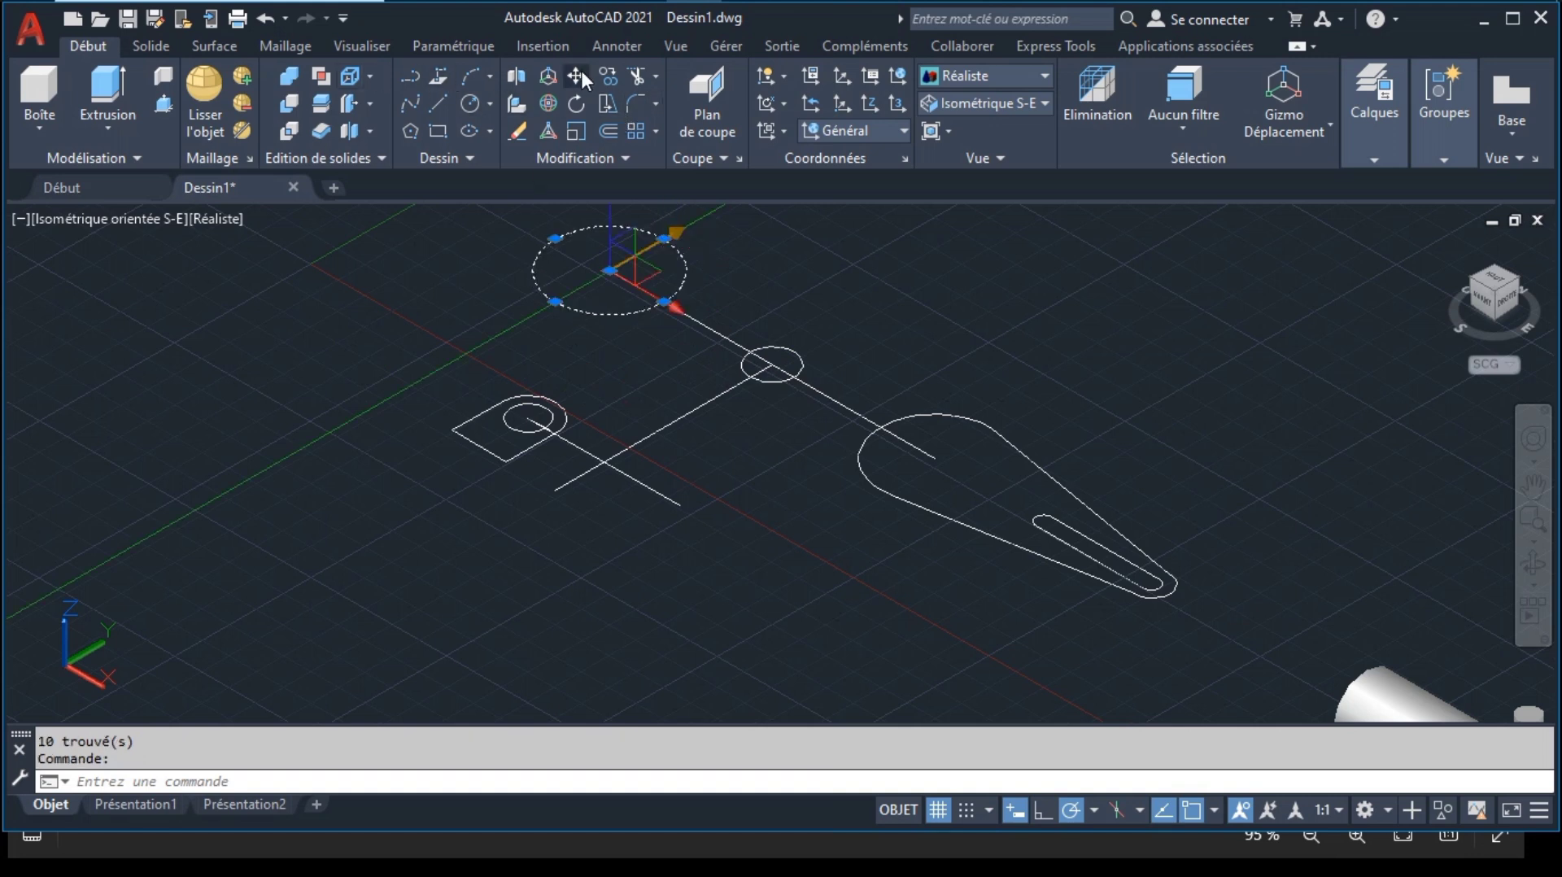
pyautogui.click(607, 75)
pyautogui.click(608, 269)
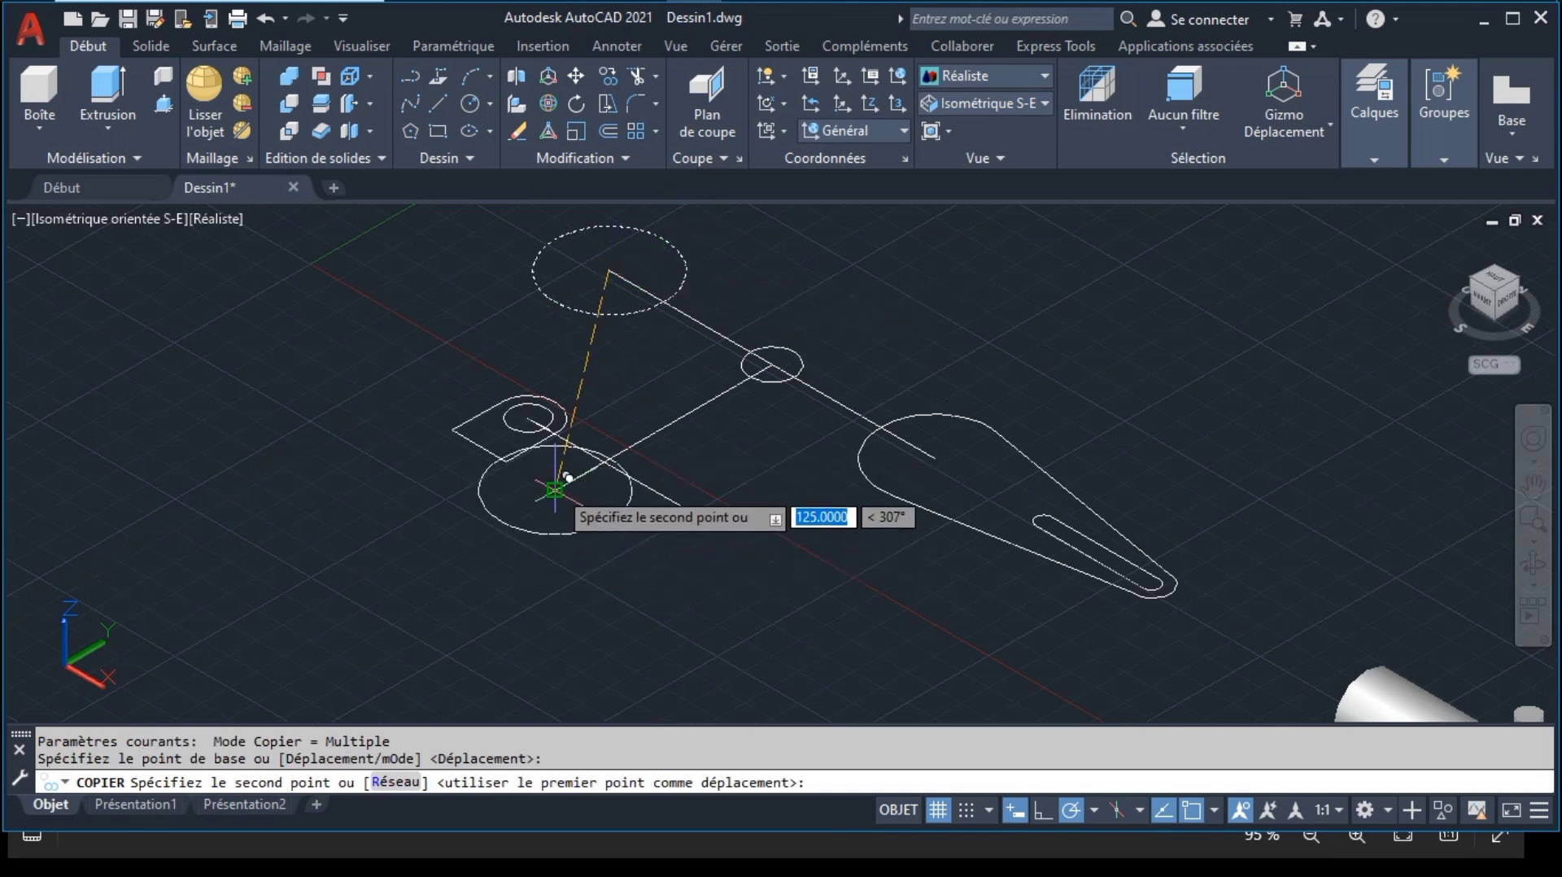
pyautogui.click(555, 490)
pyautogui.press('Escape')
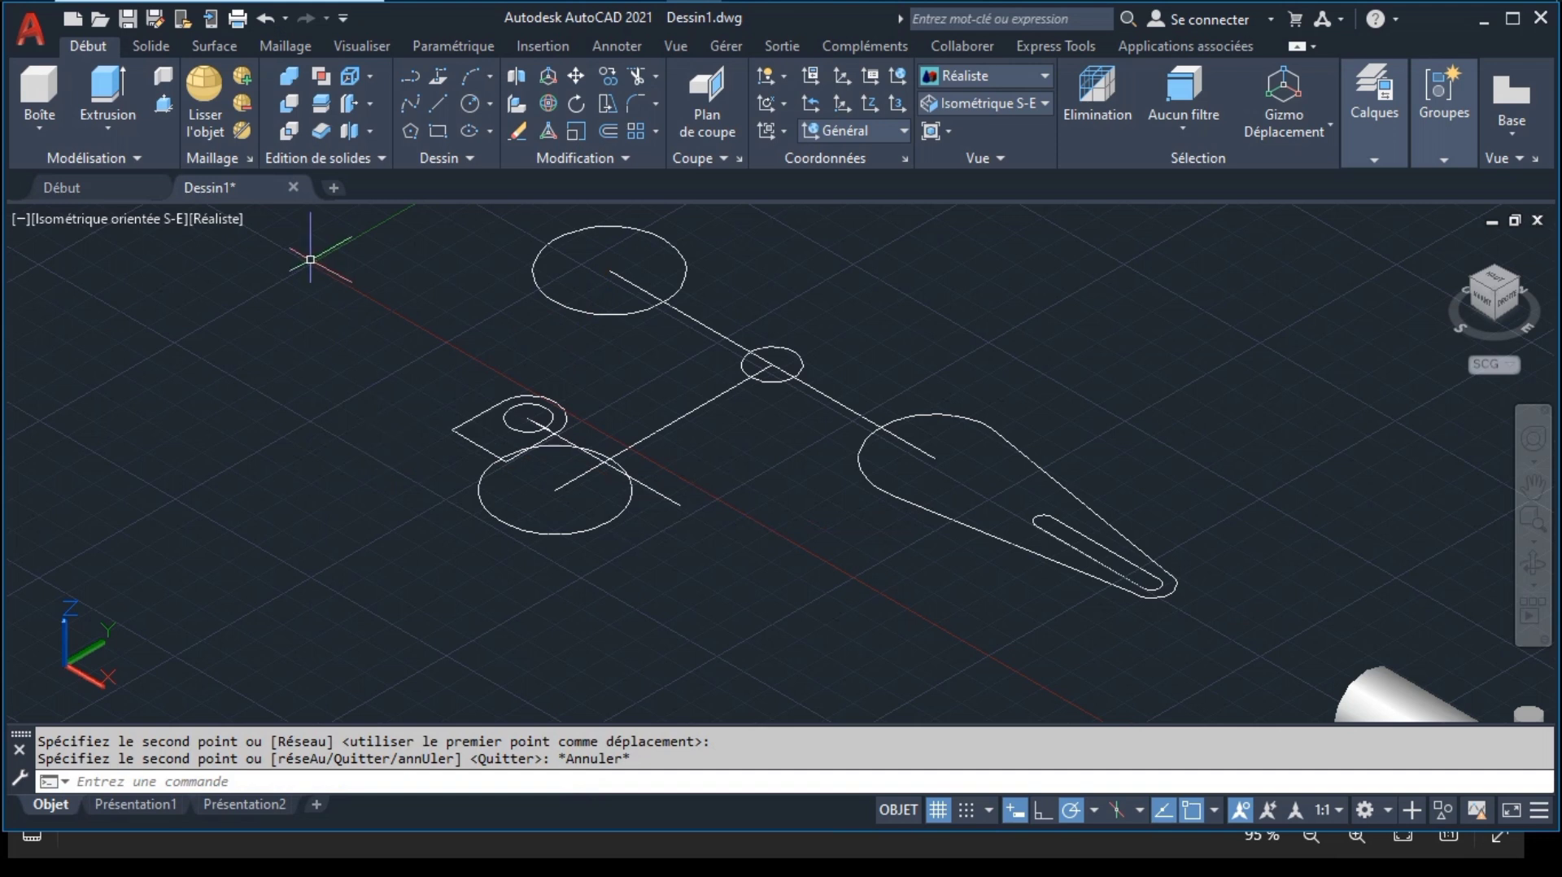
# Step: Display the model as 2D wireframe (Filaire 2D) and extrude the small circle at the line junction upward 35
pyautogui.click(217, 218)
pyautogui.click(269, 282)
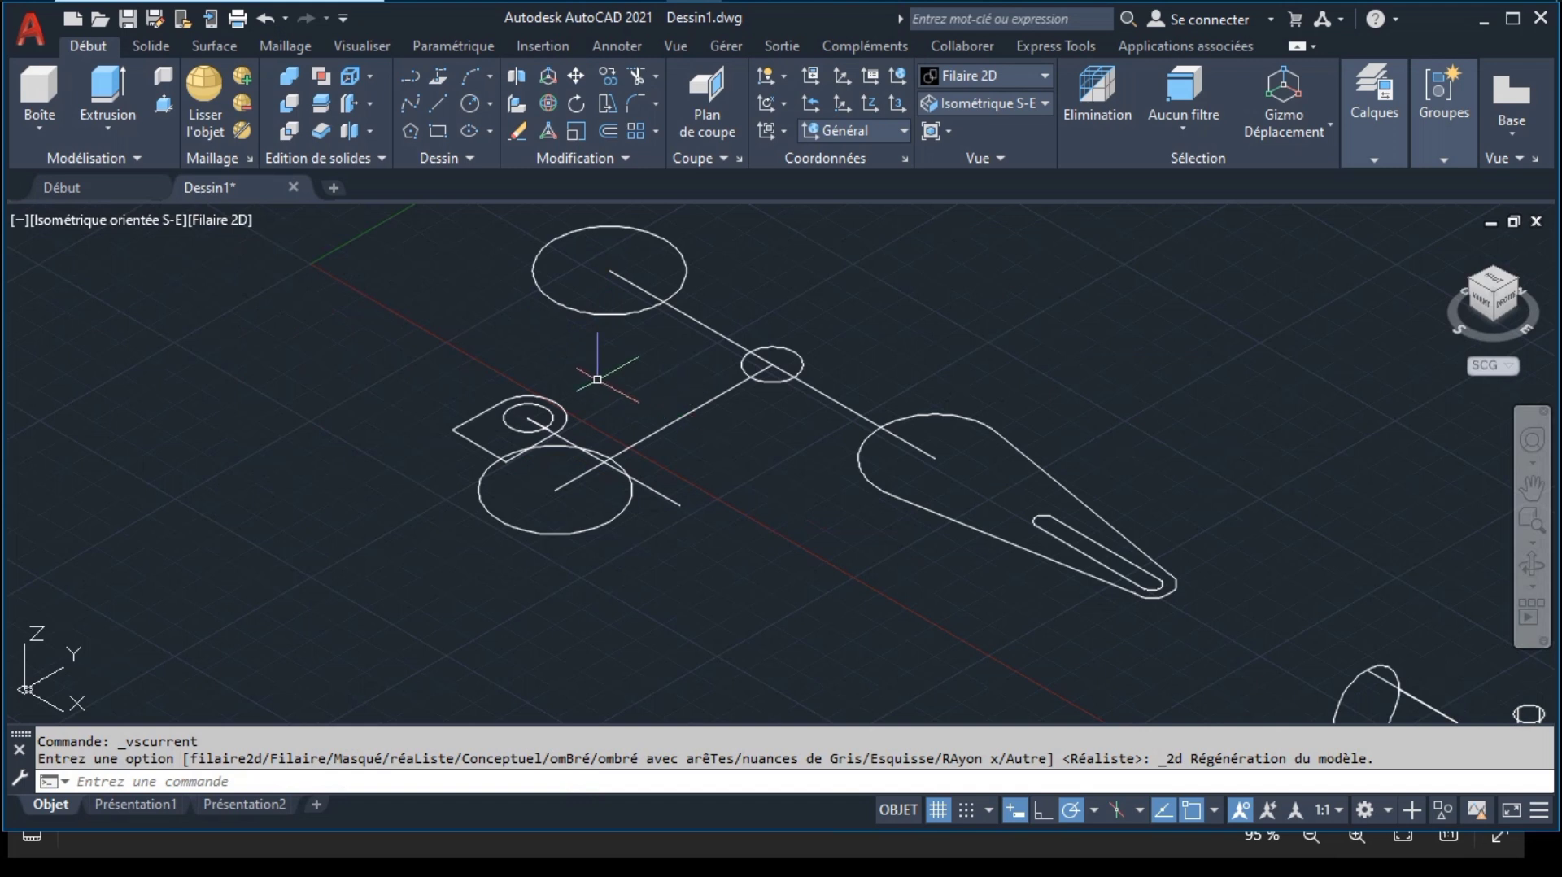
pyautogui.rightClick(746, 358)
pyautogui.press('Escape')
pyautogui.click(746, 358)
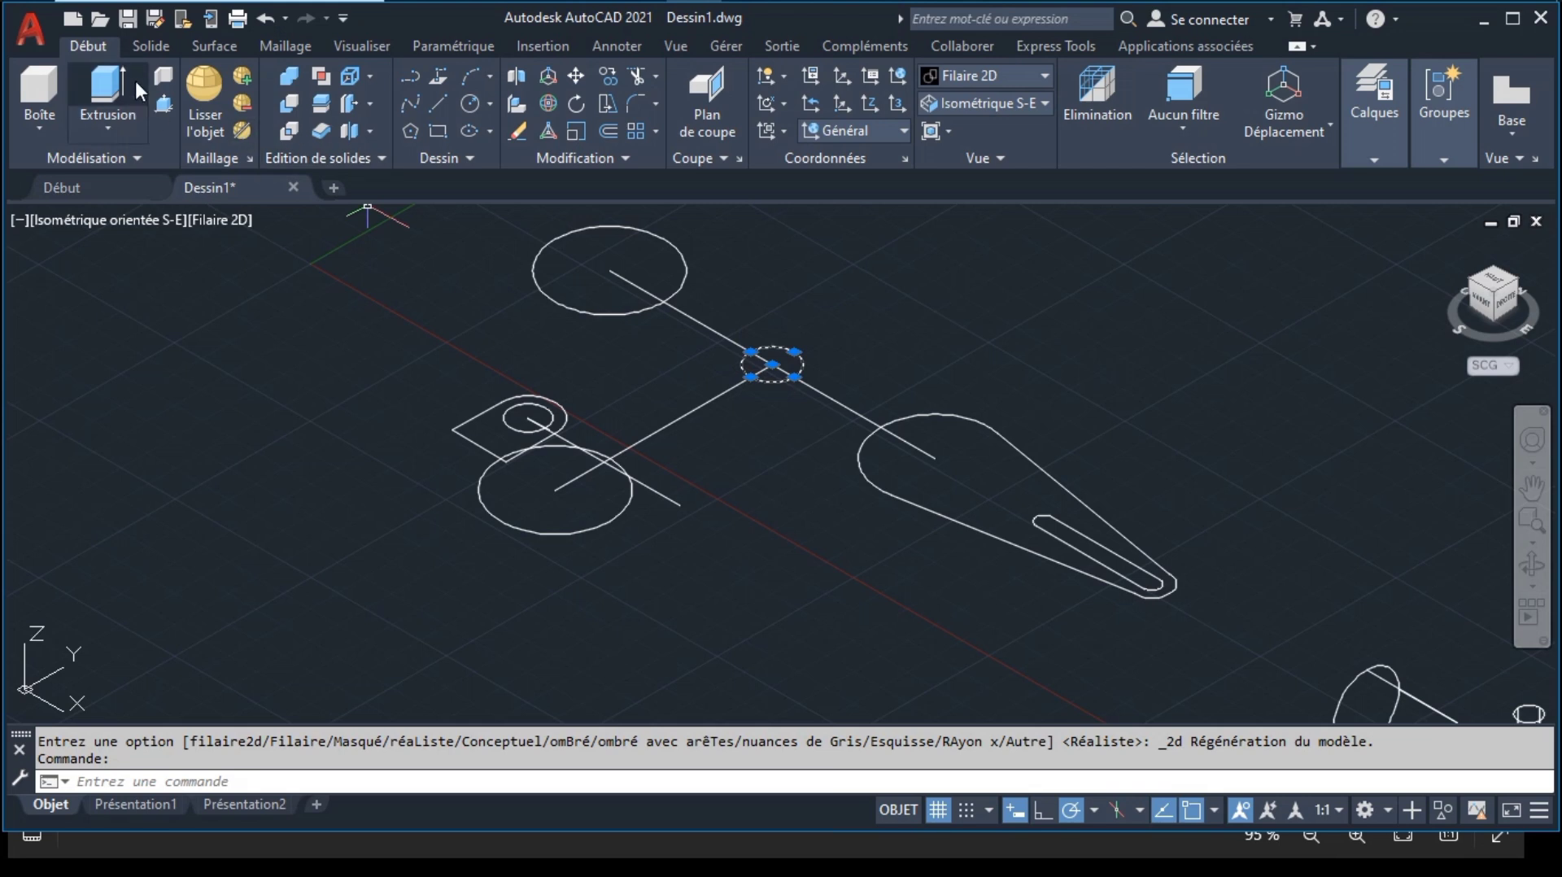
pyautogui.click(108, 90)
pyautogui.write('3')
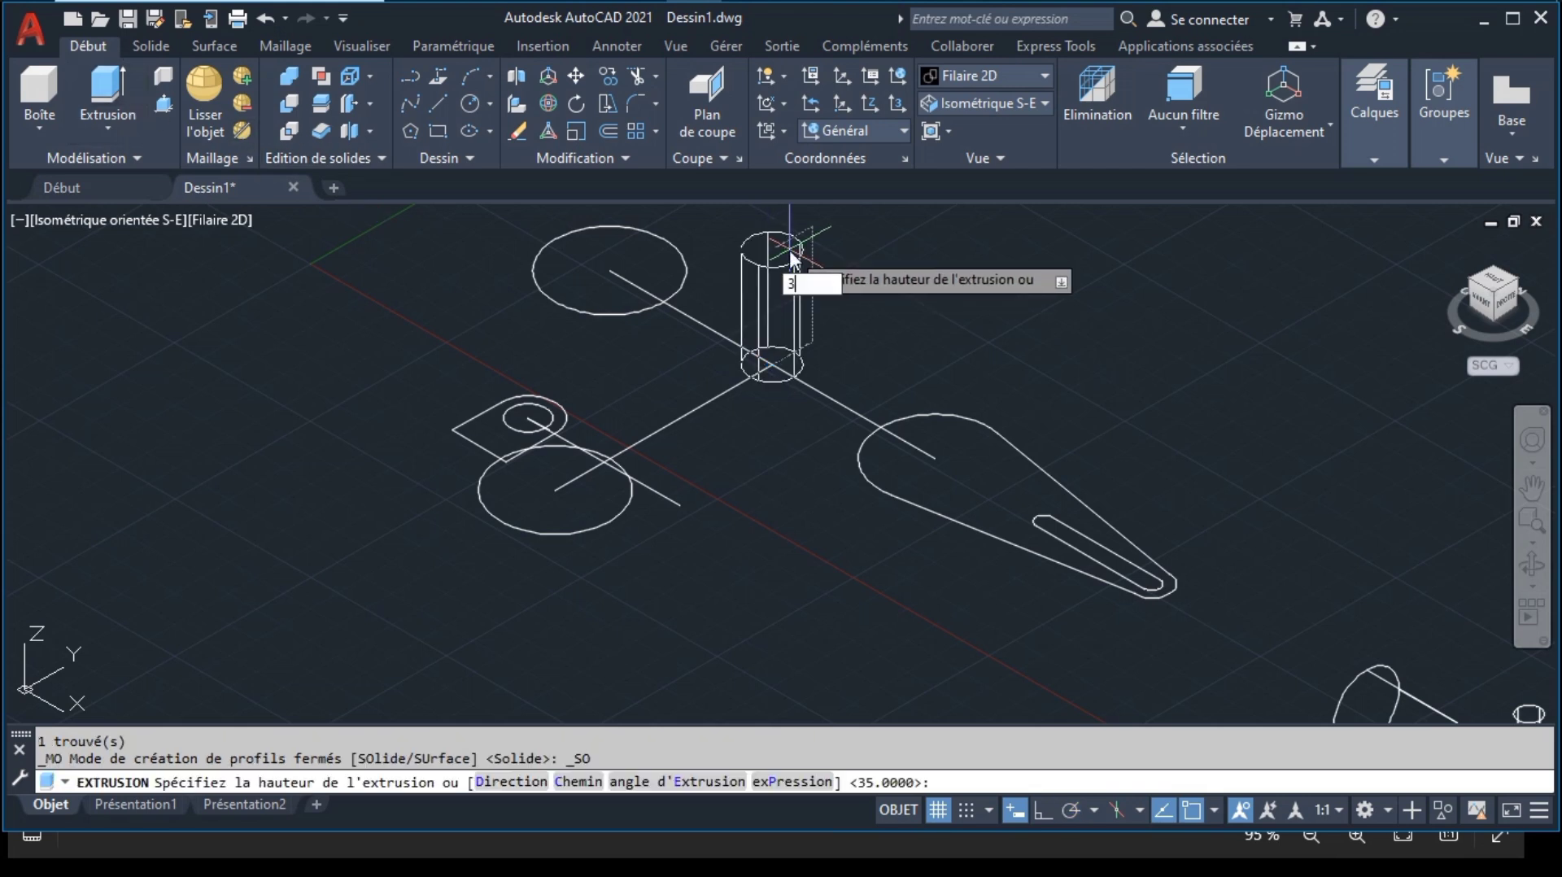
pyautogui.write('5')
pyautogui.press('Return')
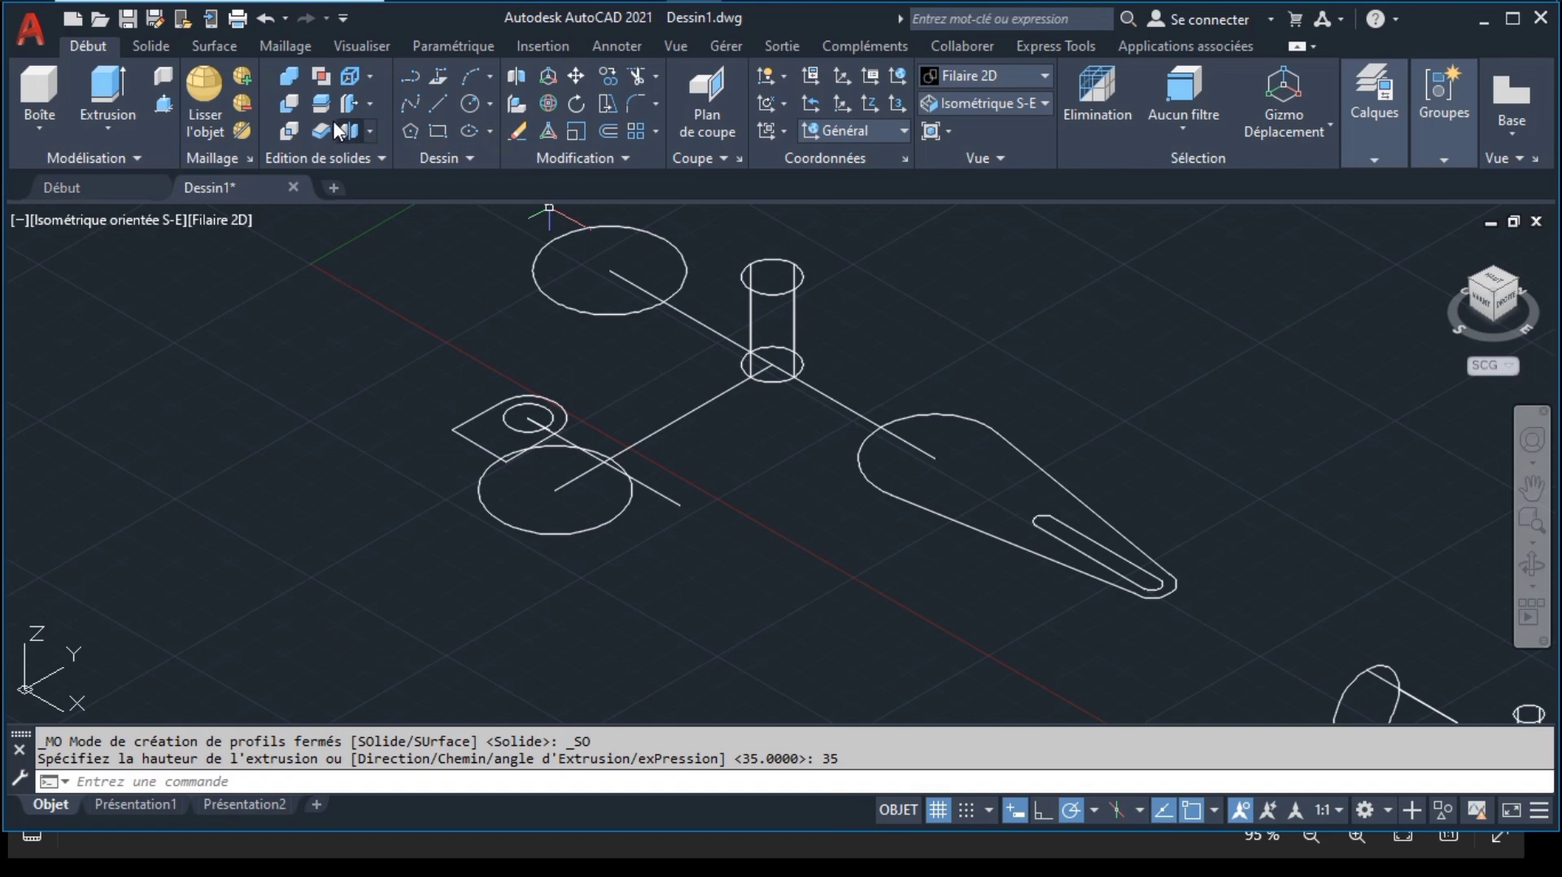
# Step: Sweep the large circle at the end of the long line along that line as a solid cylinder beside the tapered arm profile
pyautogui.click(86, 143)
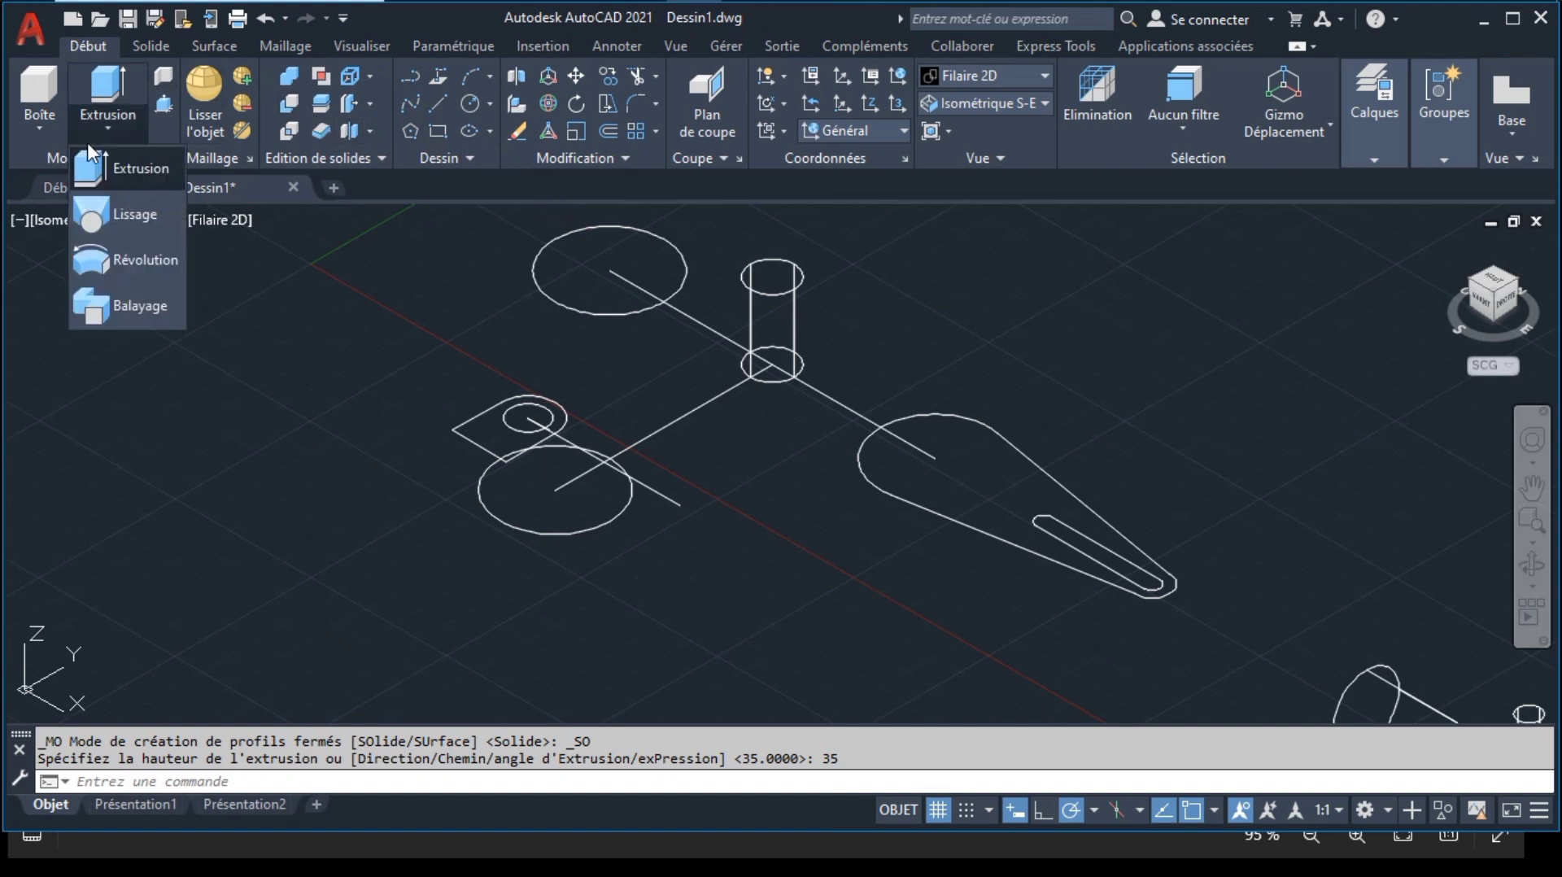
pyautogui.click(138, 295)
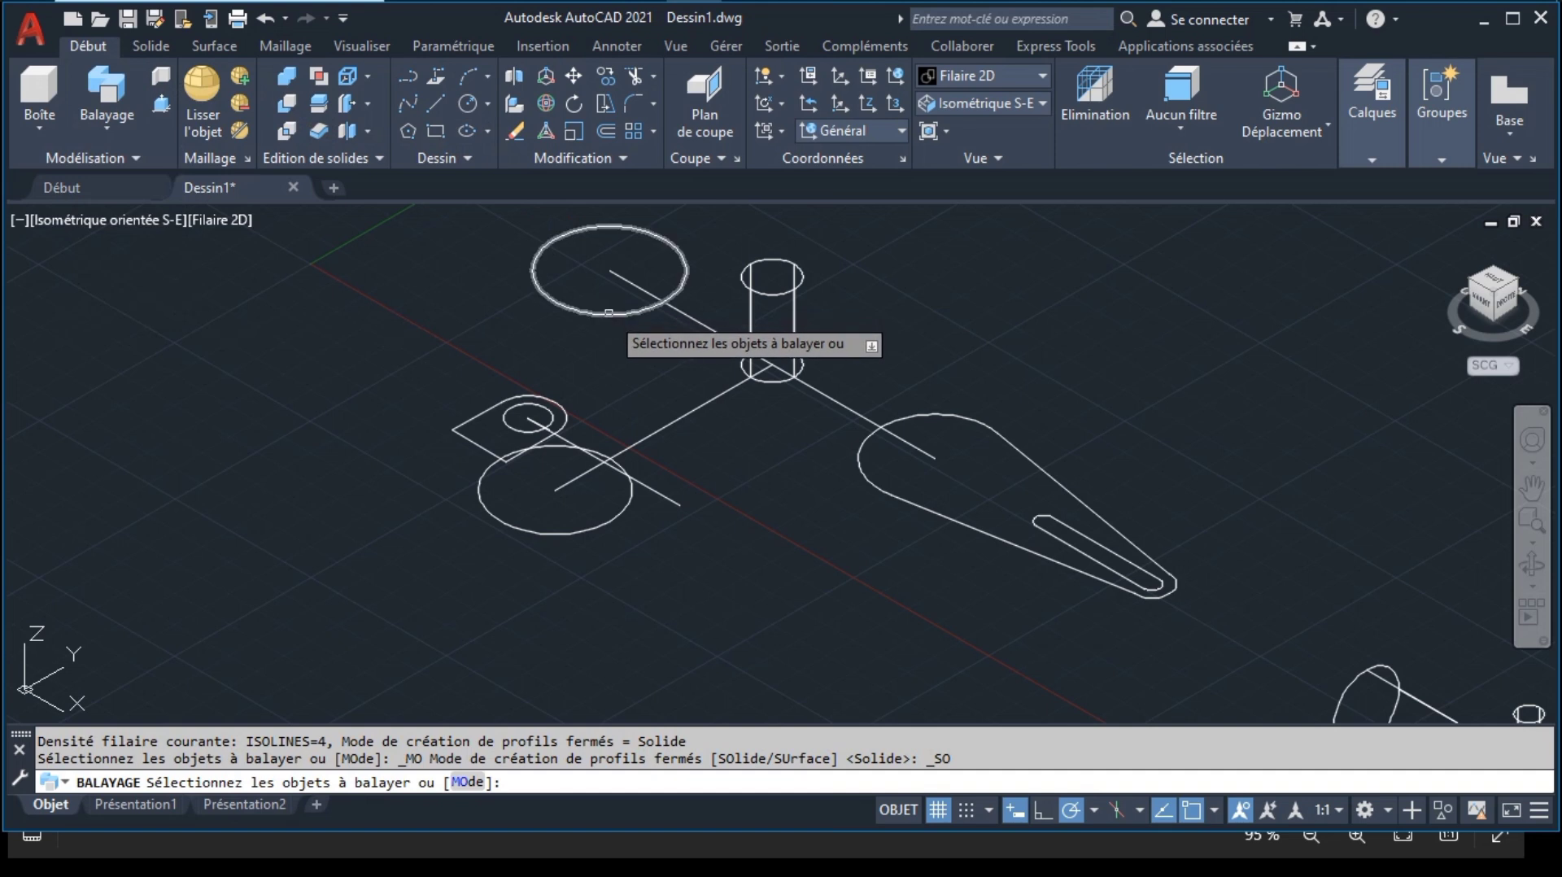
pyautogui.click(606, 314)
pyautogui.press('Return')
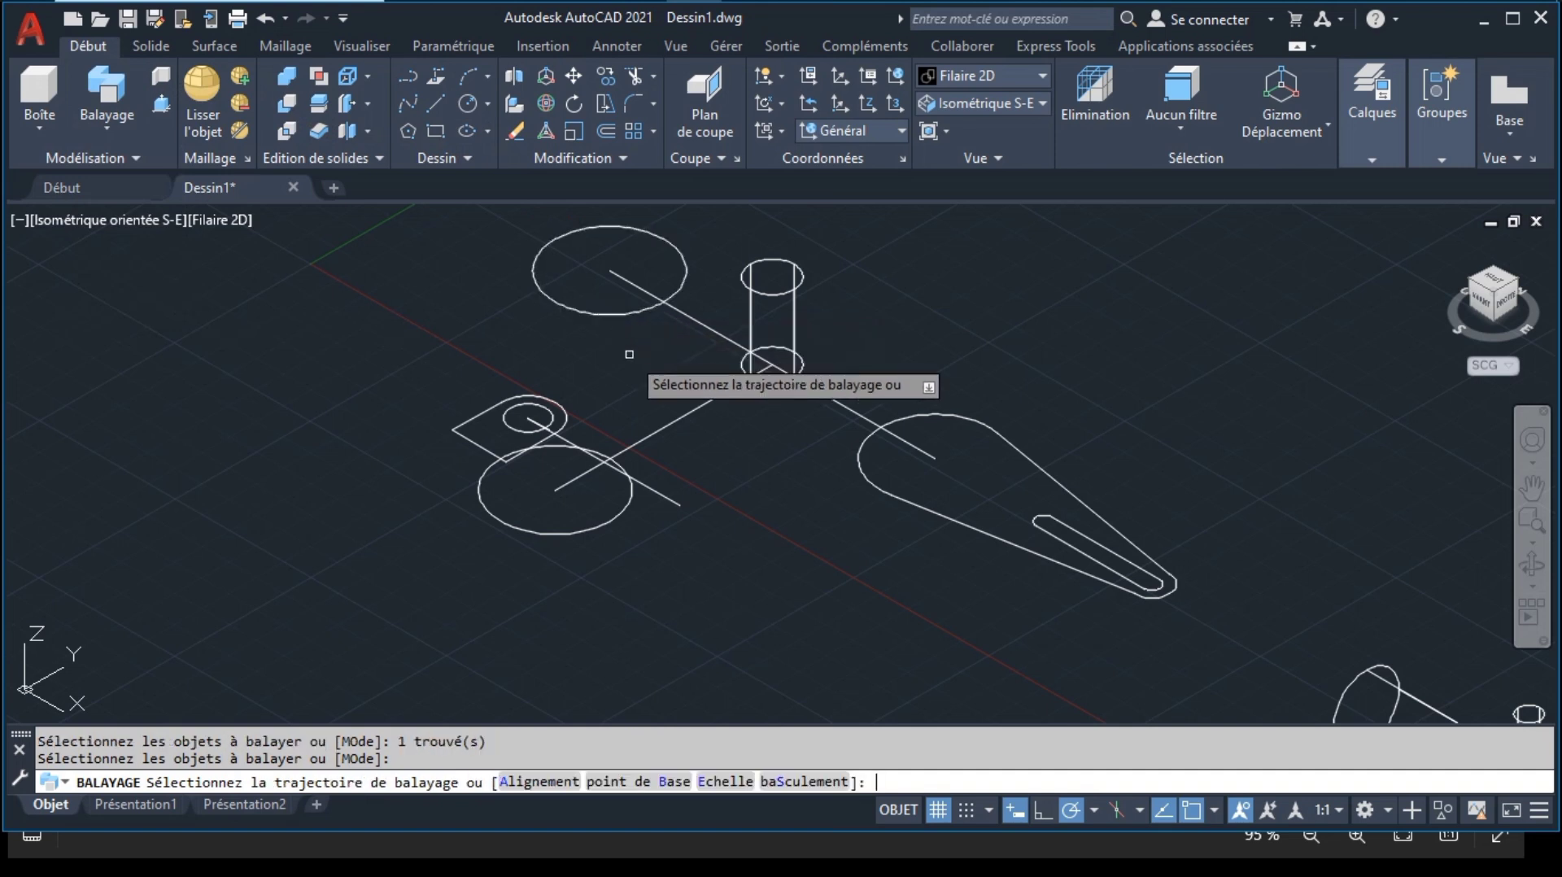
pyautogui.click(695, 319)
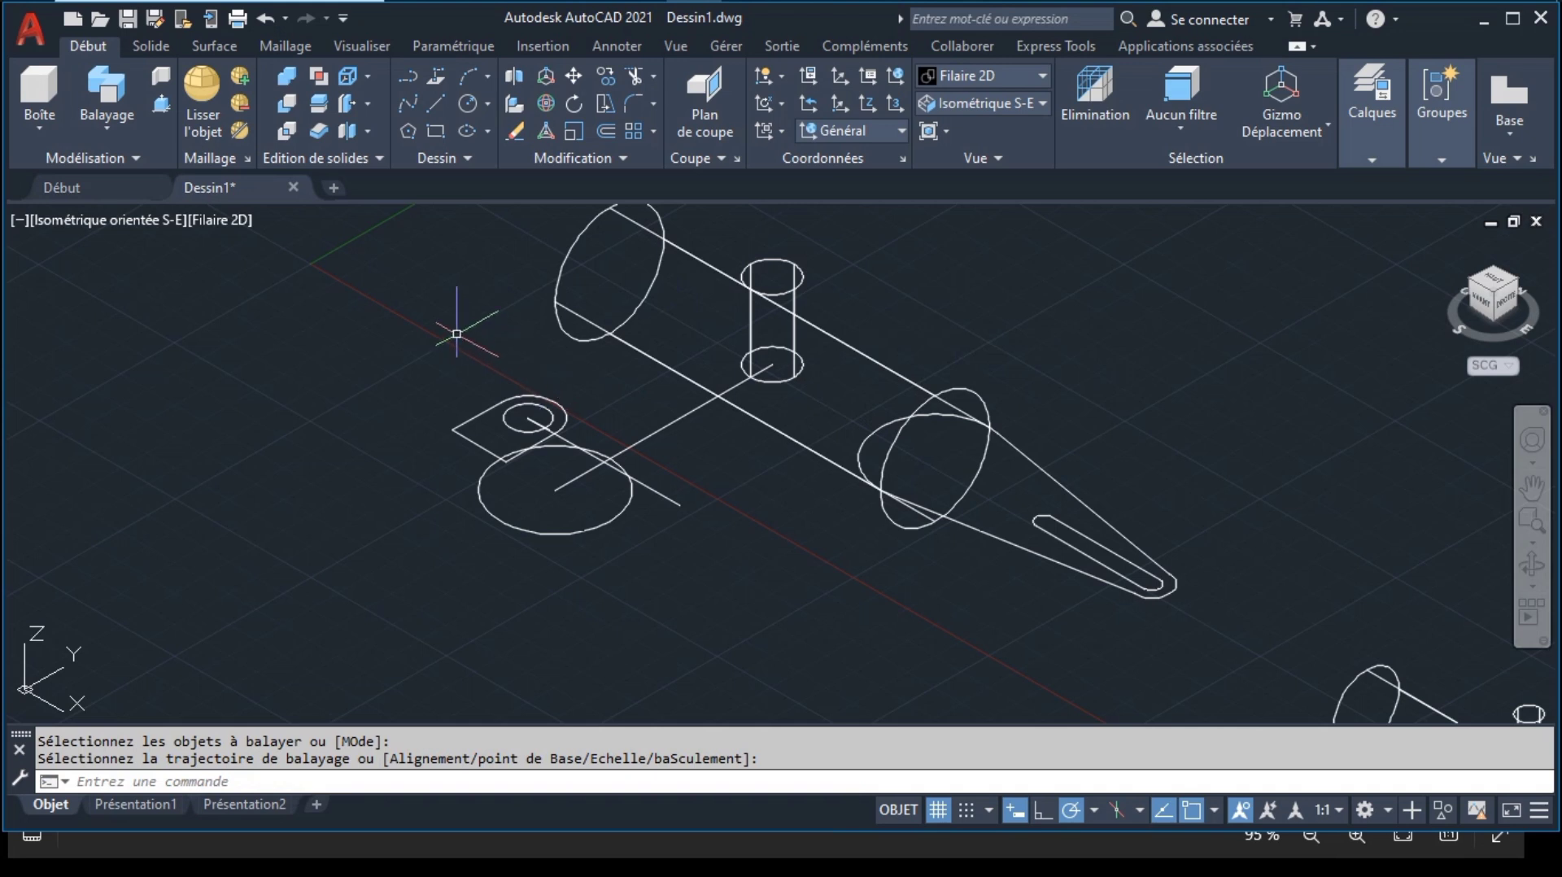
# Step: Sweep the large circle at the free end of the perpendicular branch line along that line as a solid cylinder
pyautogui.press('Return')
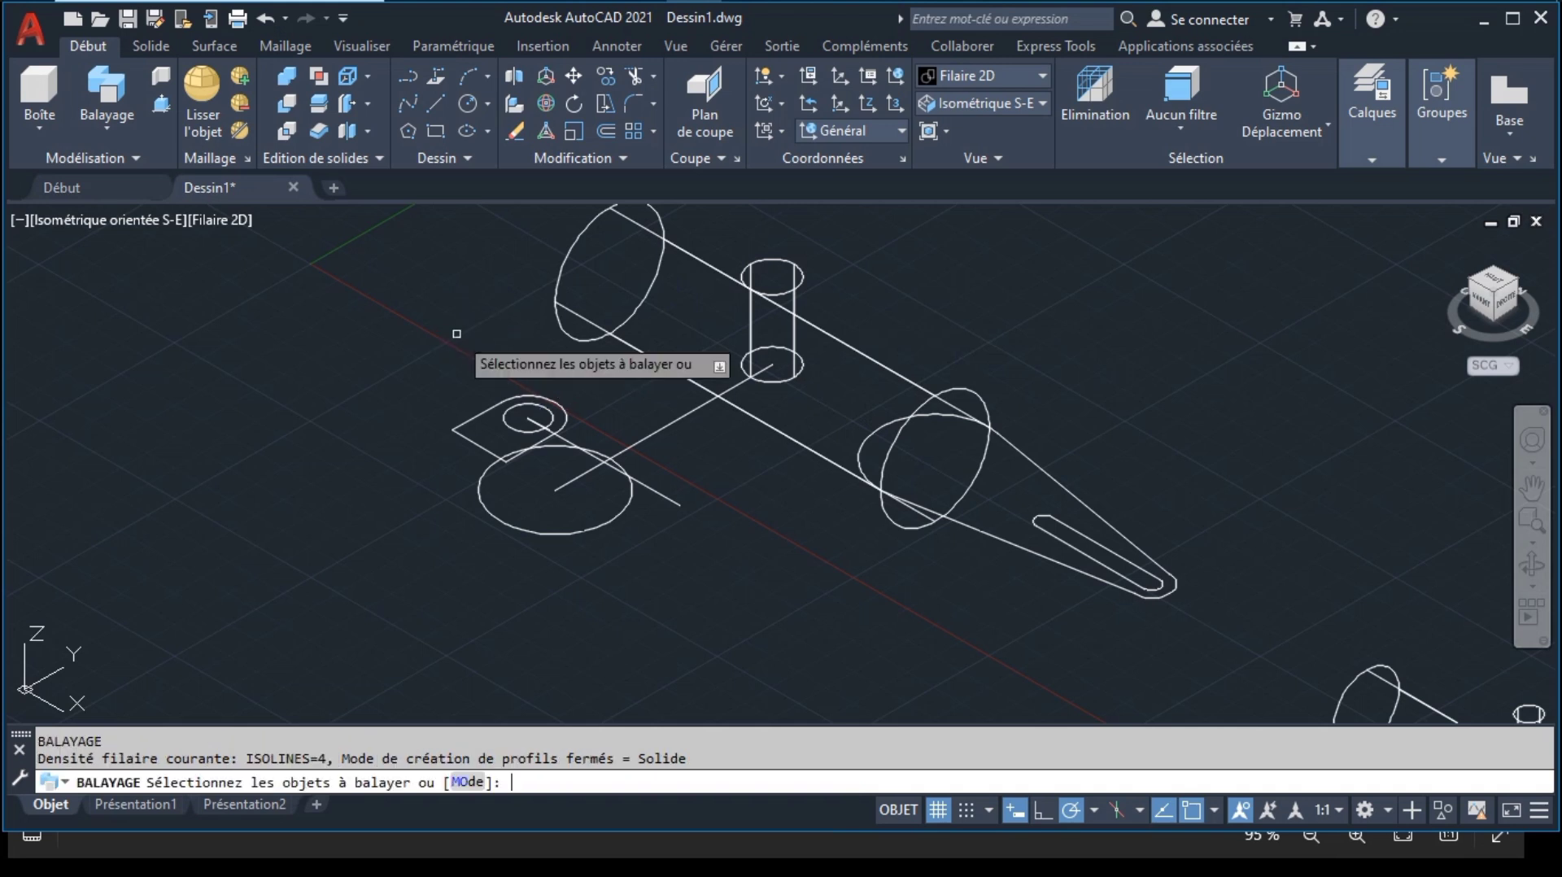
pyautogui.click(505, 515)
pyautogui.press('Return')
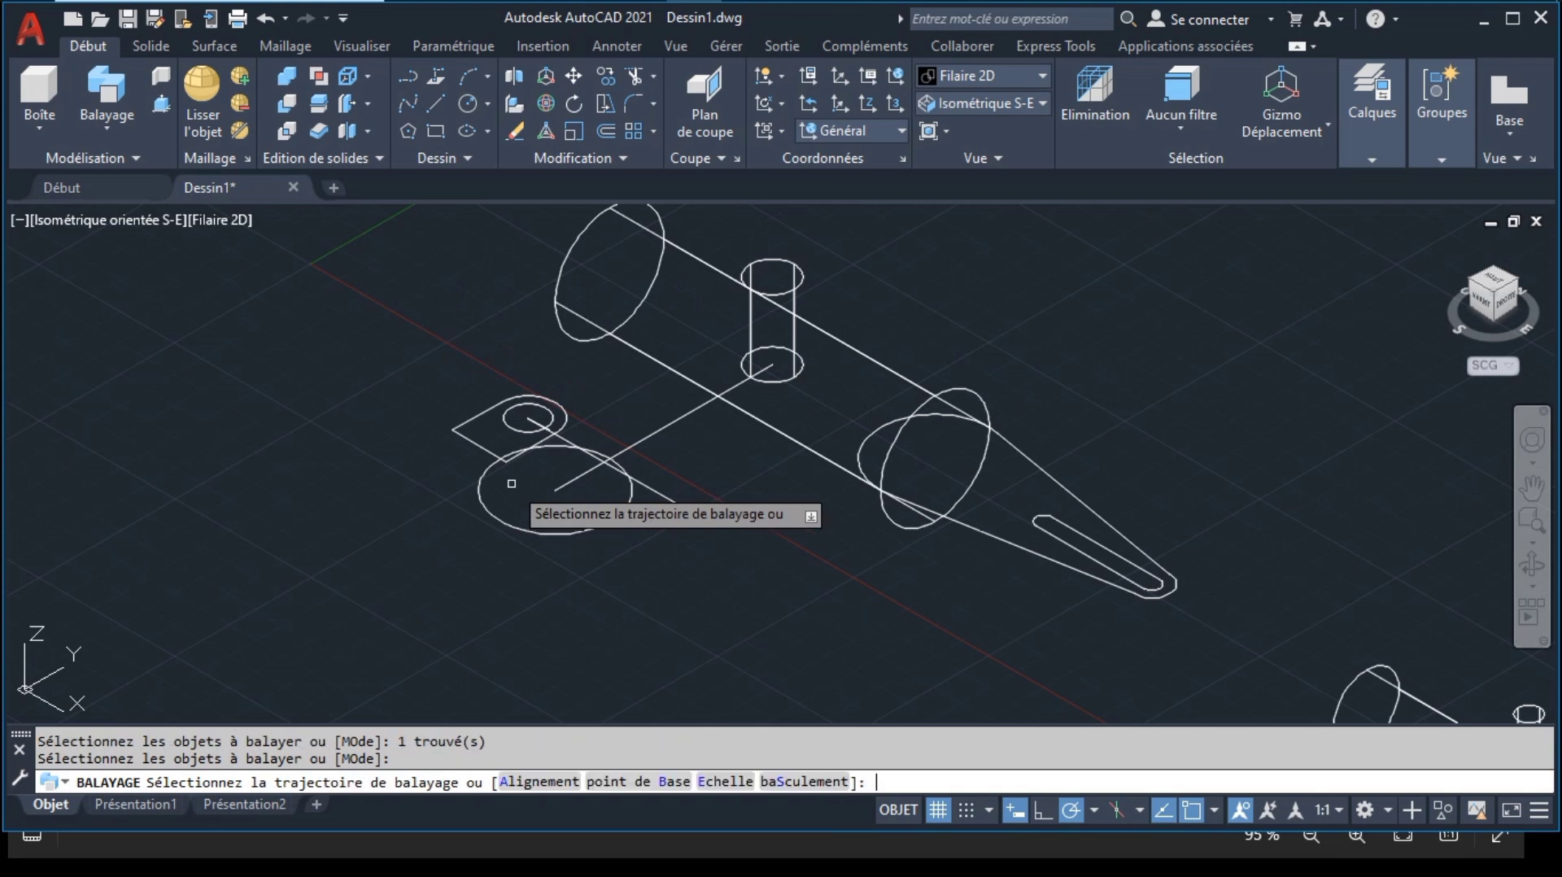
pyautogui.click(560, 487)
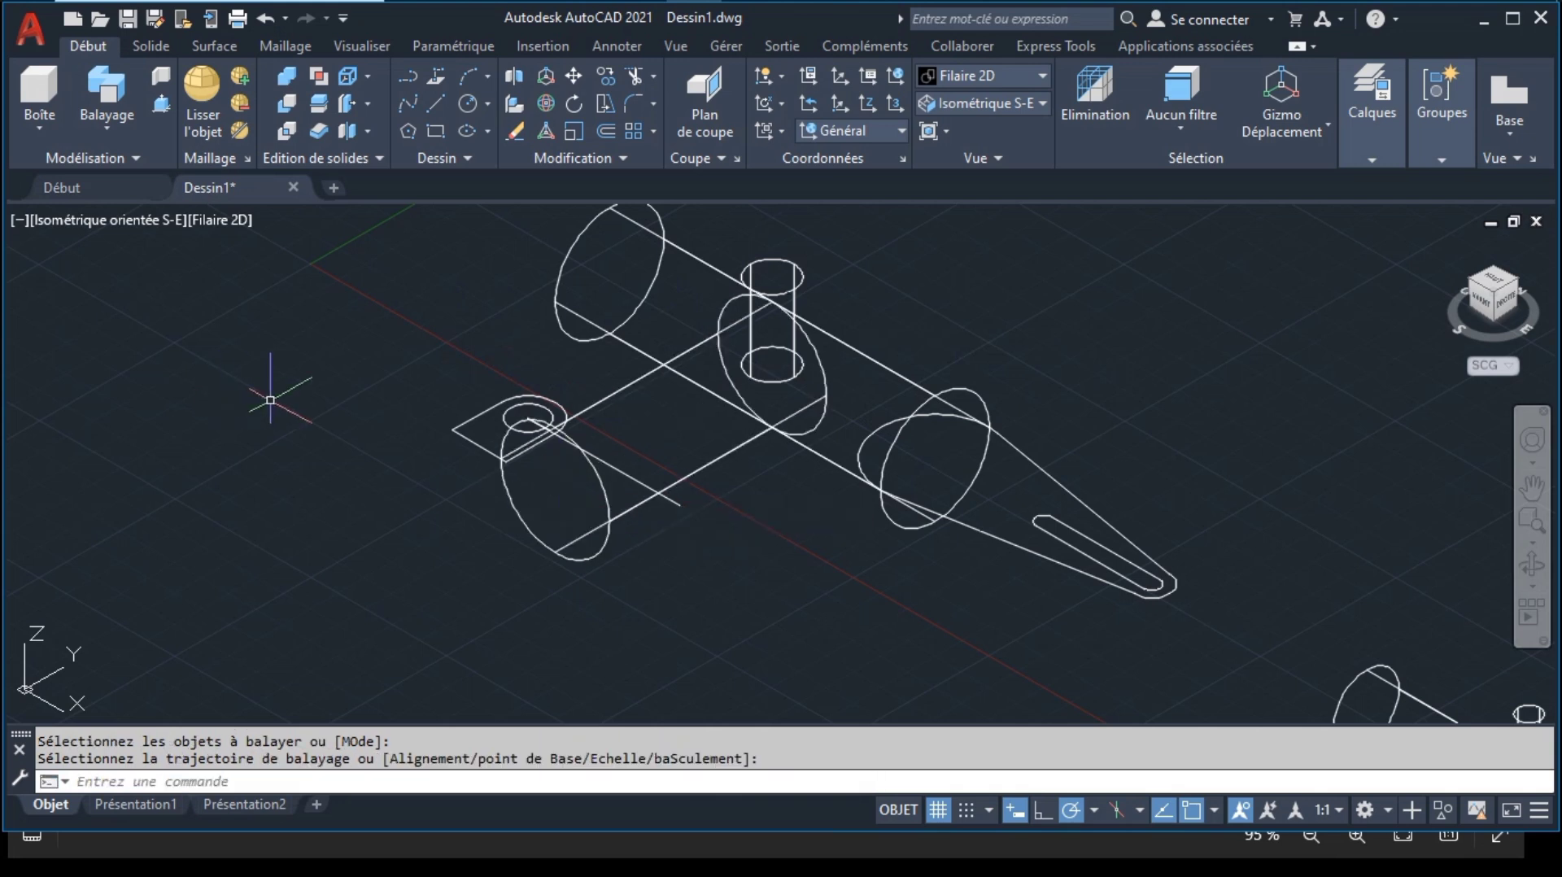
# Step: Rotate the small circle and its surrounding round-ended outline in 3D about the Y direction so they stand upright, perpendicular to the short line
pyautogui.click(508, 412)
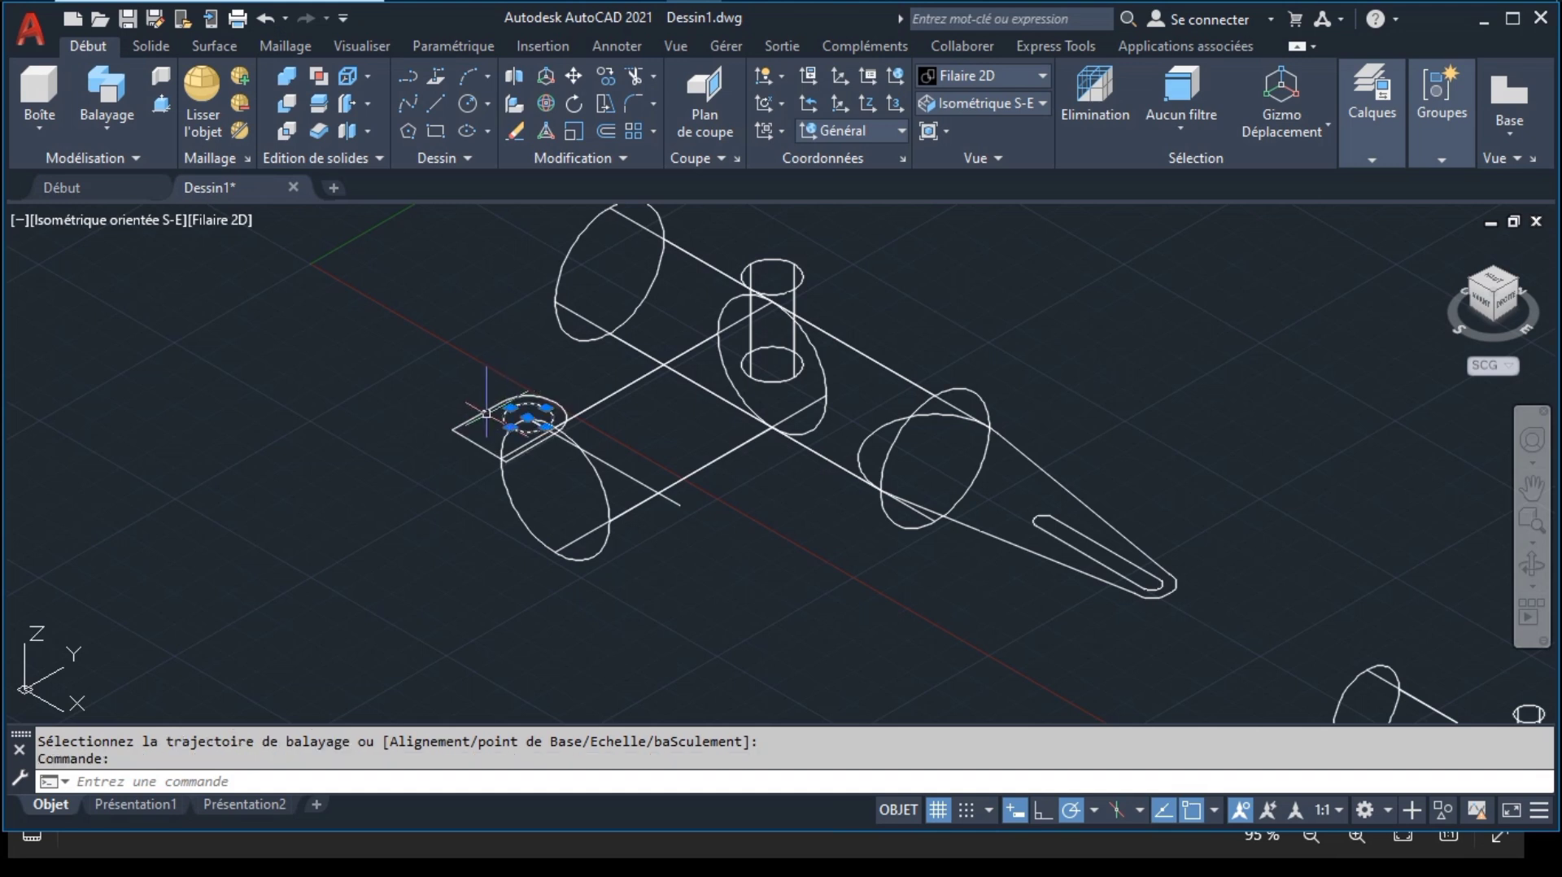
pyautogui.click(480, 413)
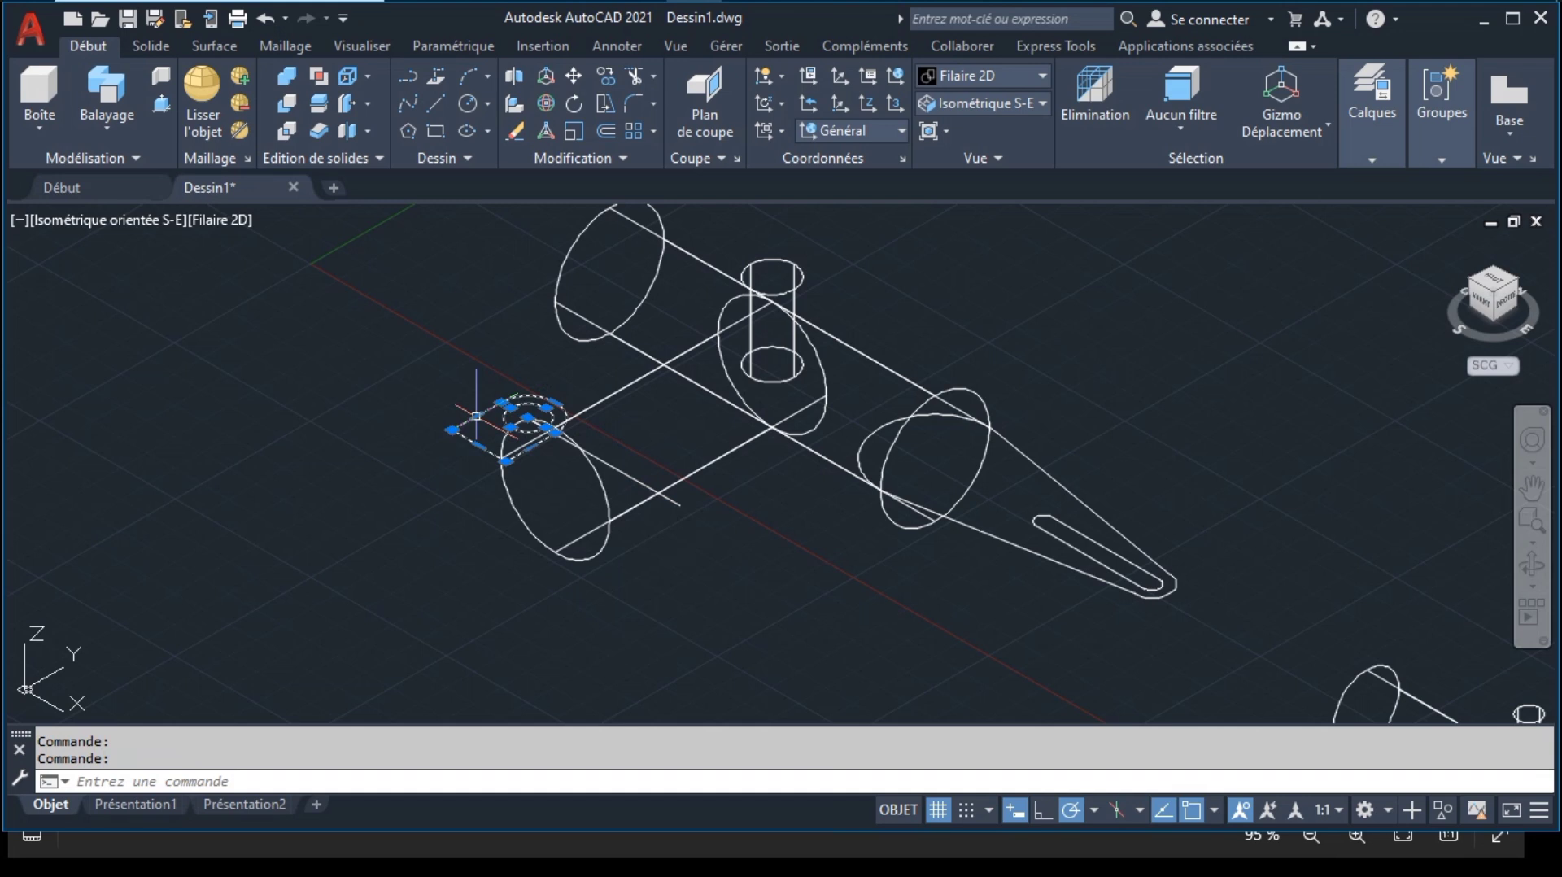
pyautogui.click(544, 106)
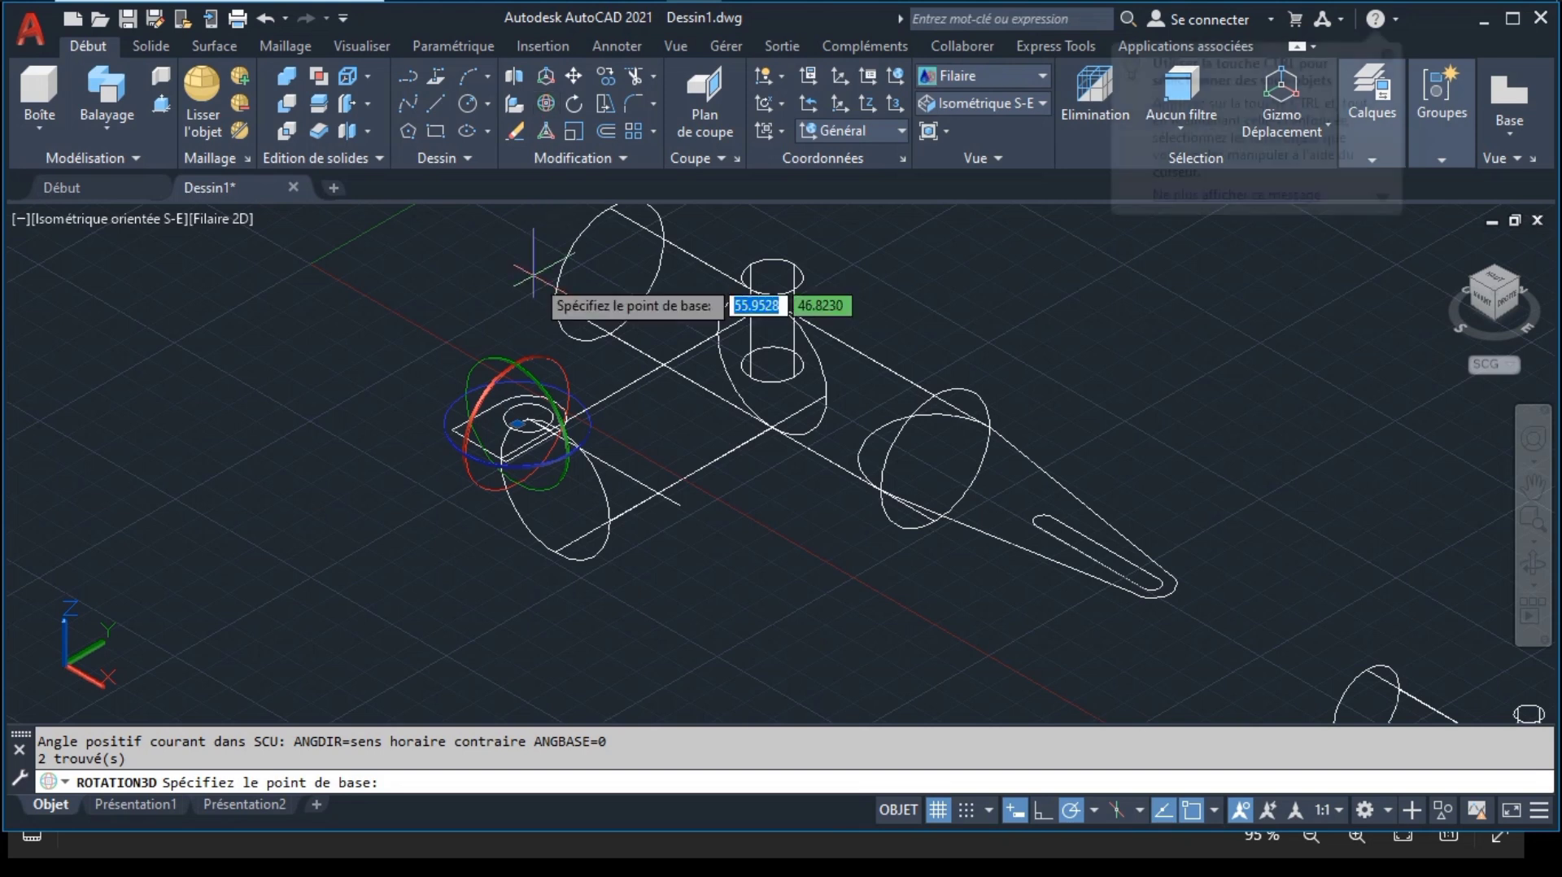
pyautogui.click(480, 355)
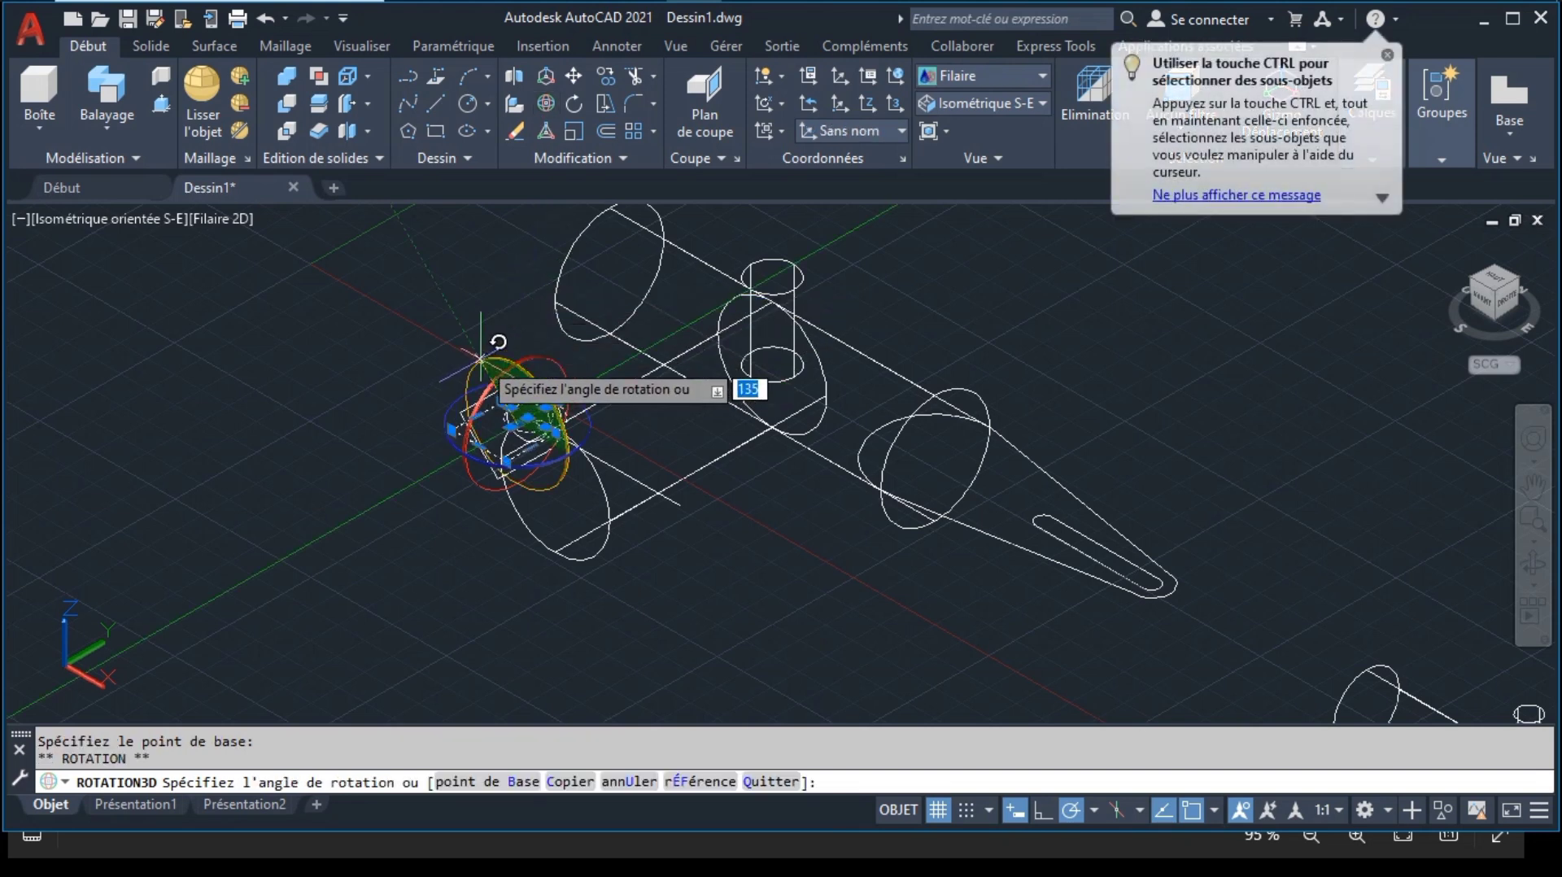
pyautogui.click(523, 328)
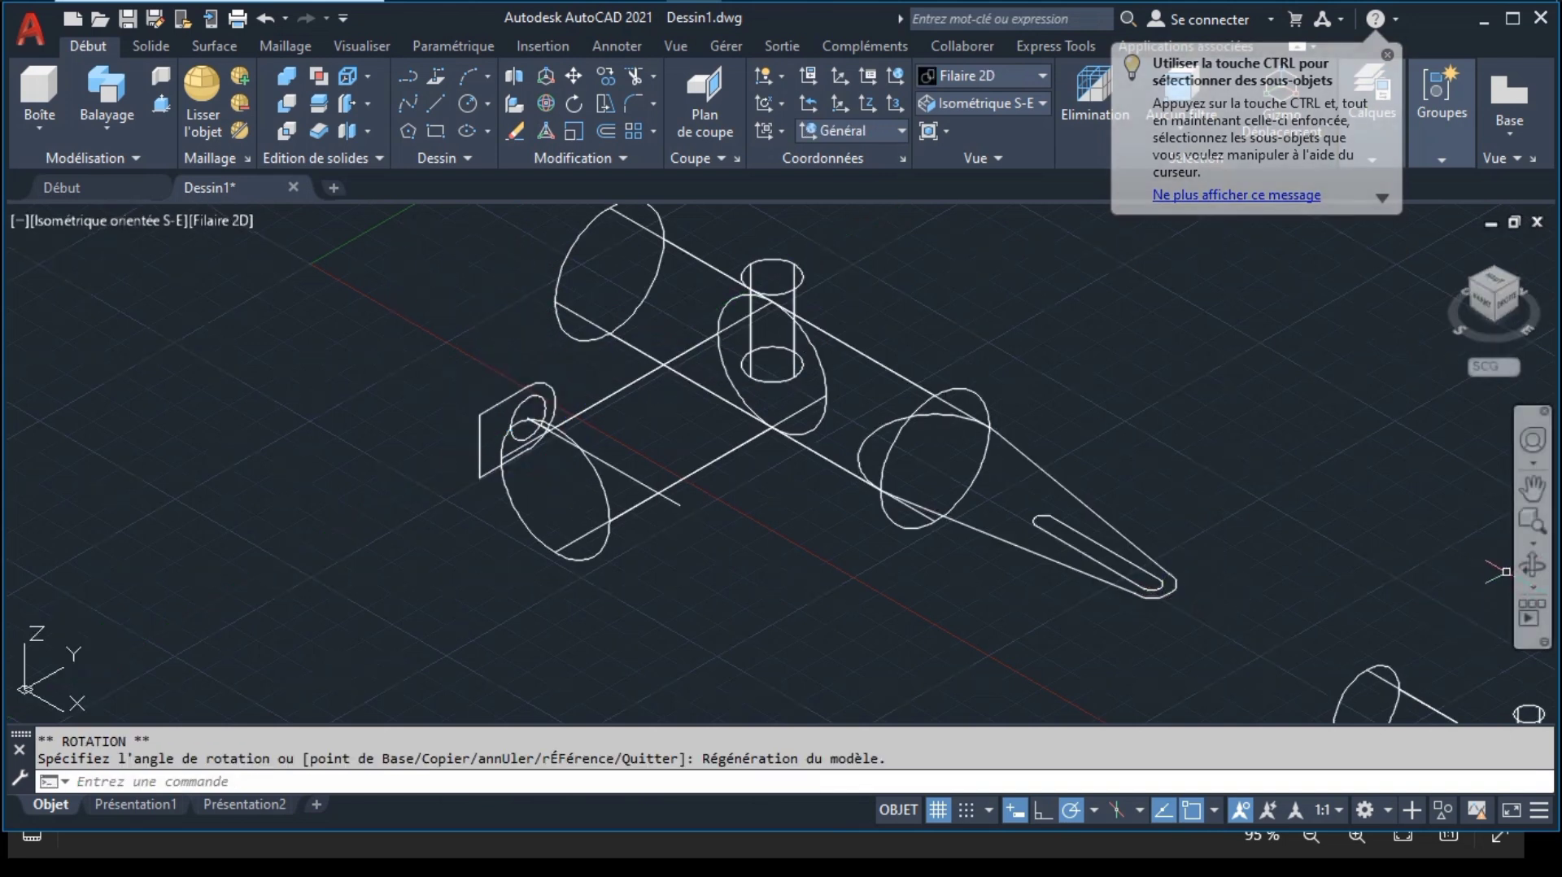
# Step: Extrude the small circle inside the upright round-ended outline 10 along the short line as a solid
pyautogui.click(1533, 562)
pyautogui.moveTo(861, 550); pyautogui.dragTo(1012, 533)
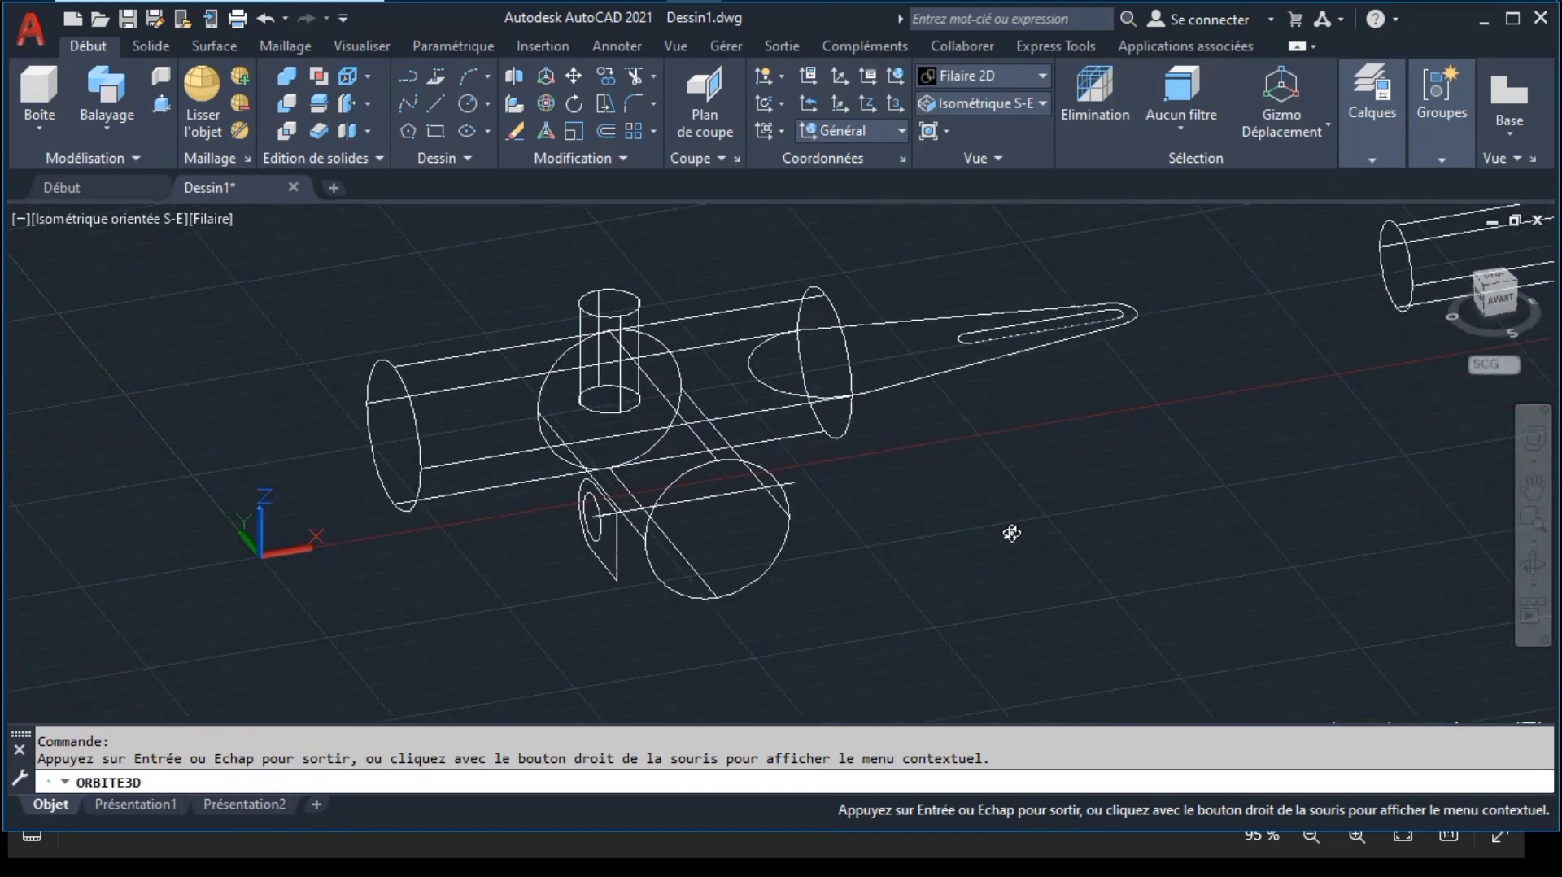
pyautogui.press('Escape')
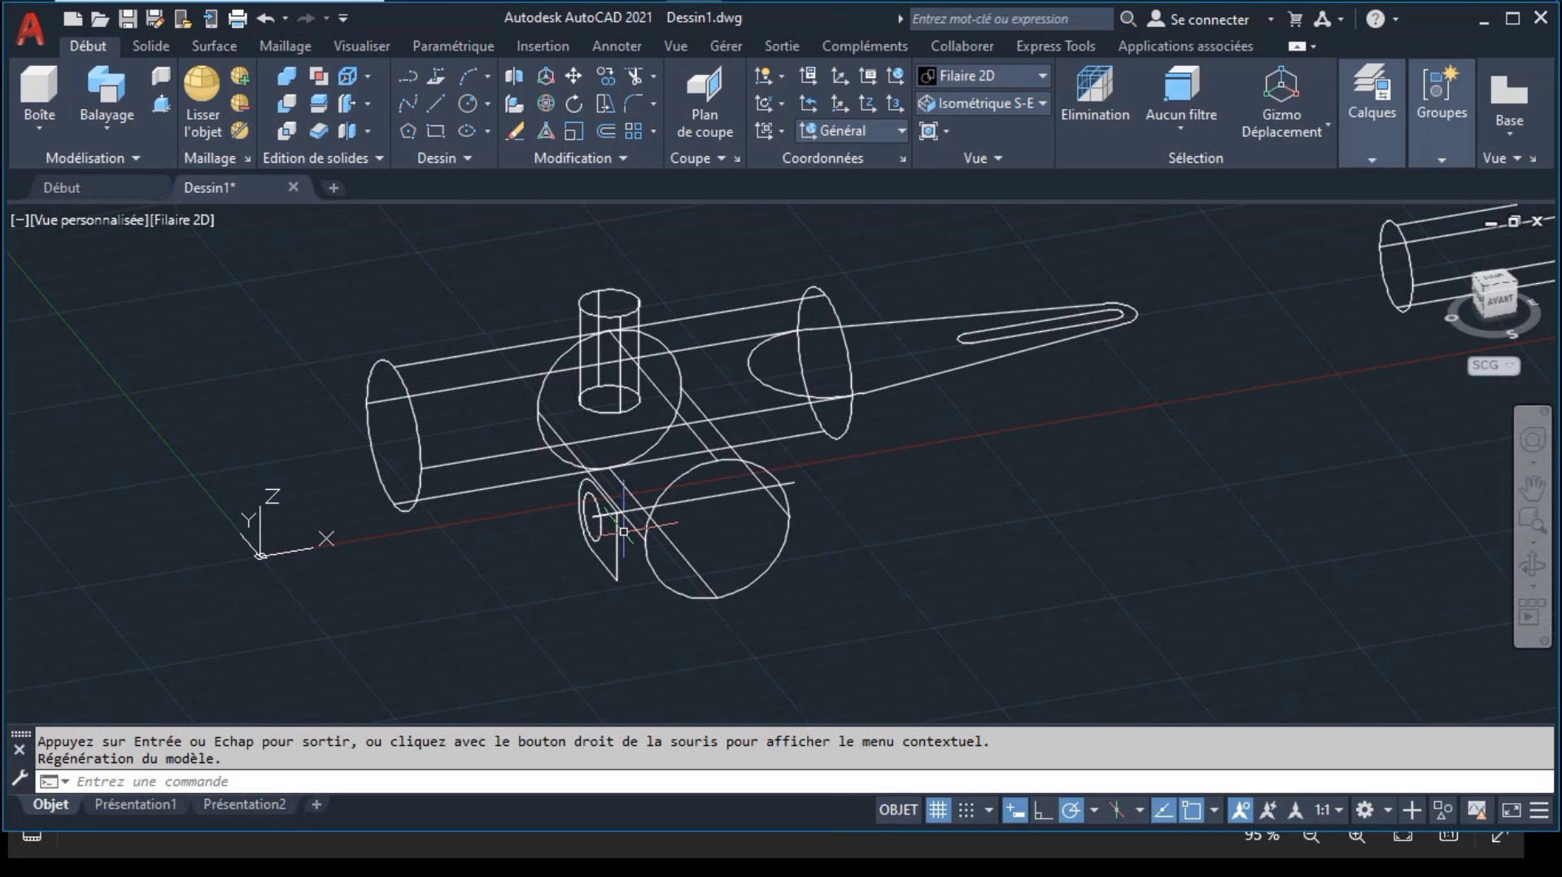
pyautogui.scroll(2, 623, 533)
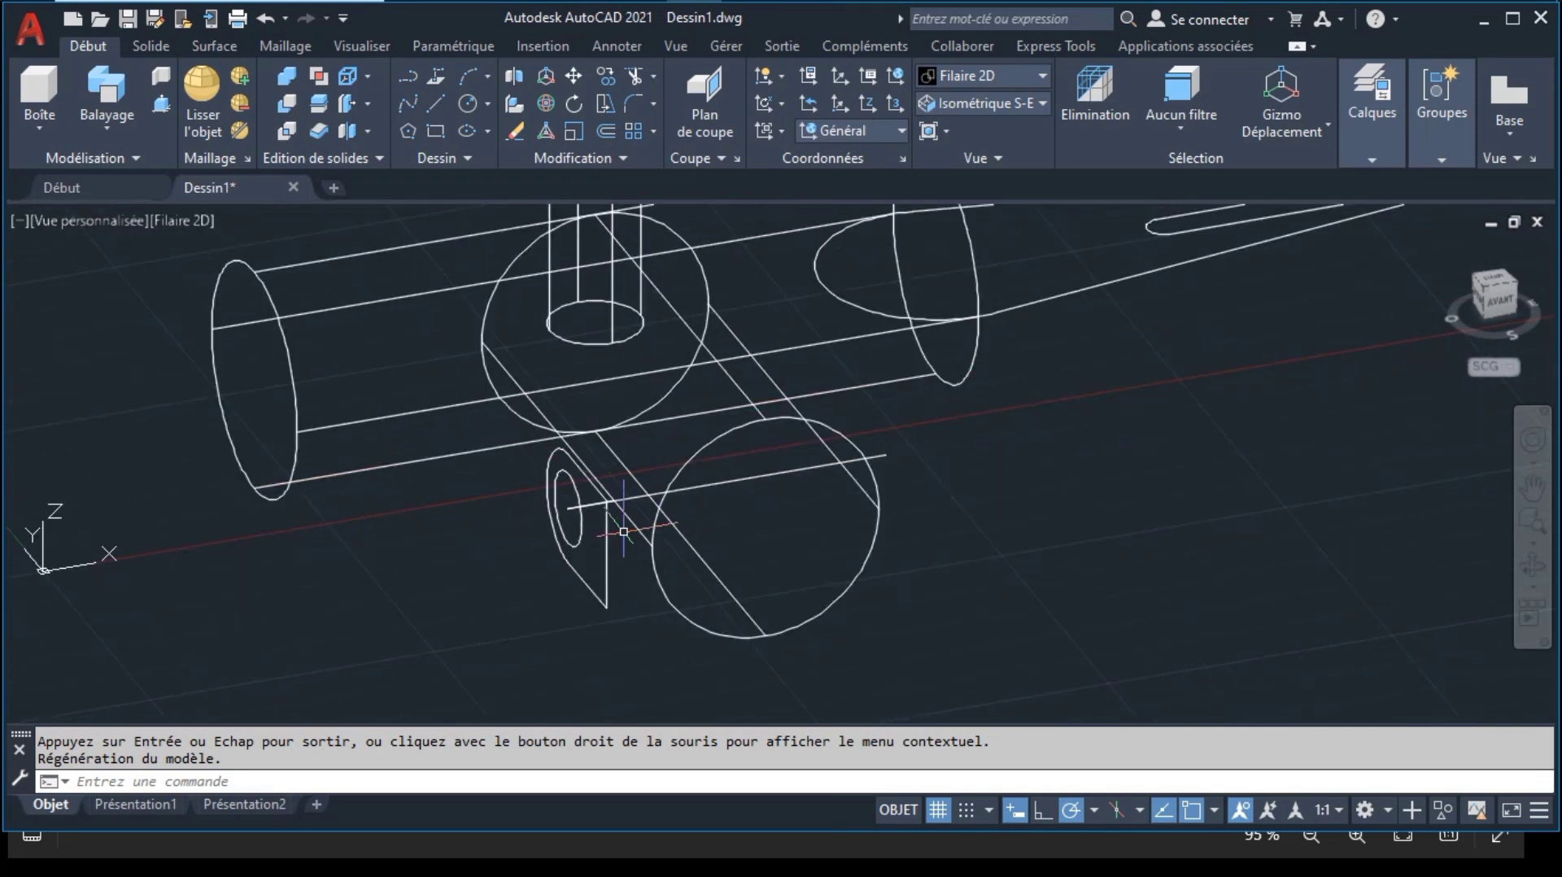
pyautogui.scroll(4, 623, 532)
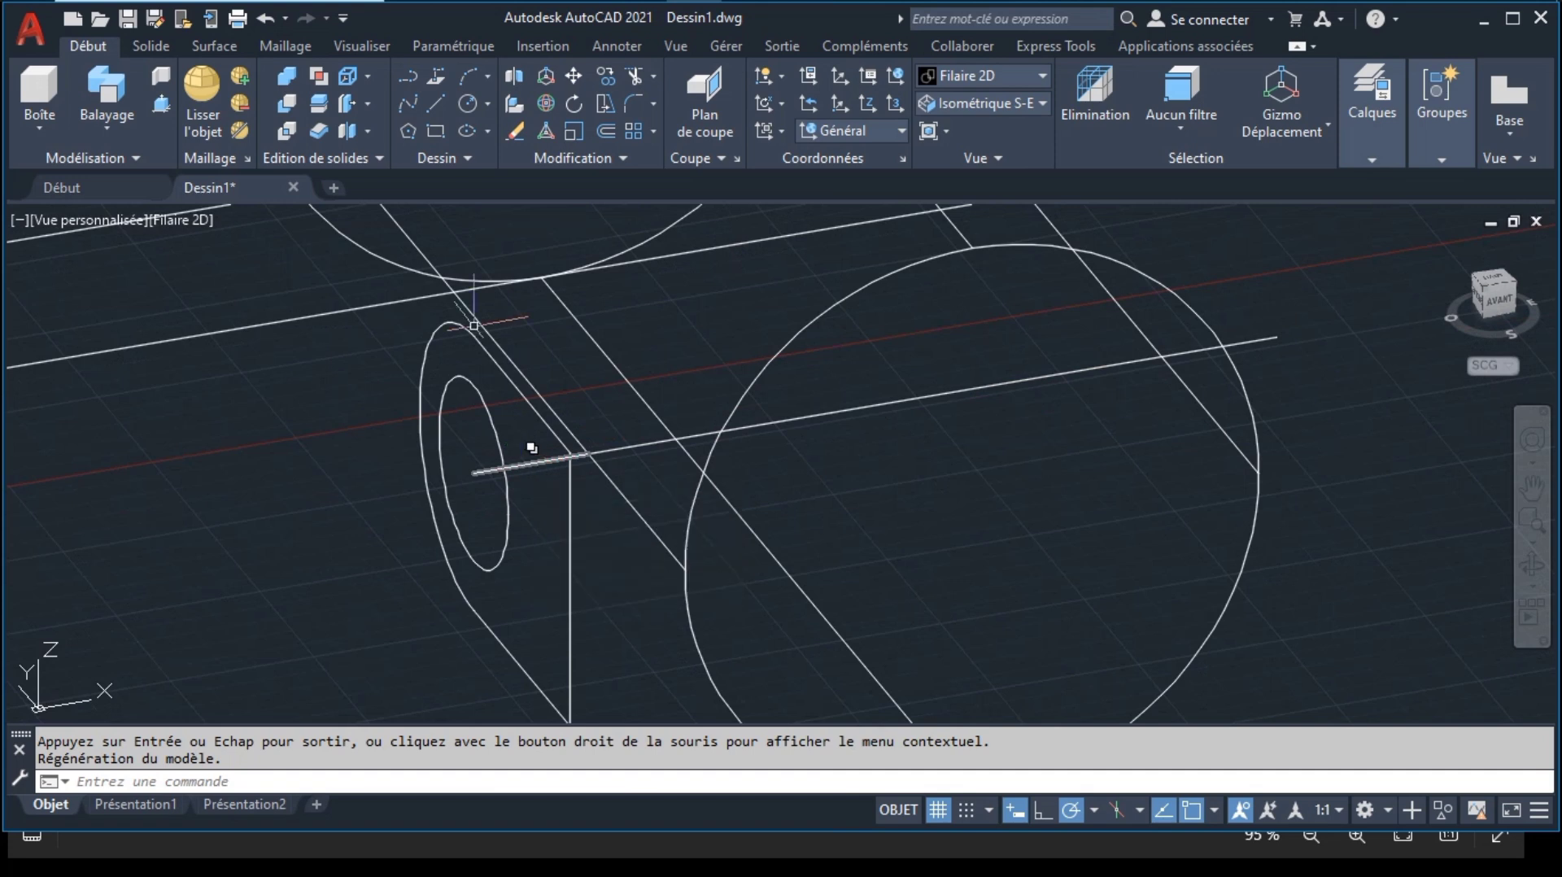
pyautogui.click(111, 88)
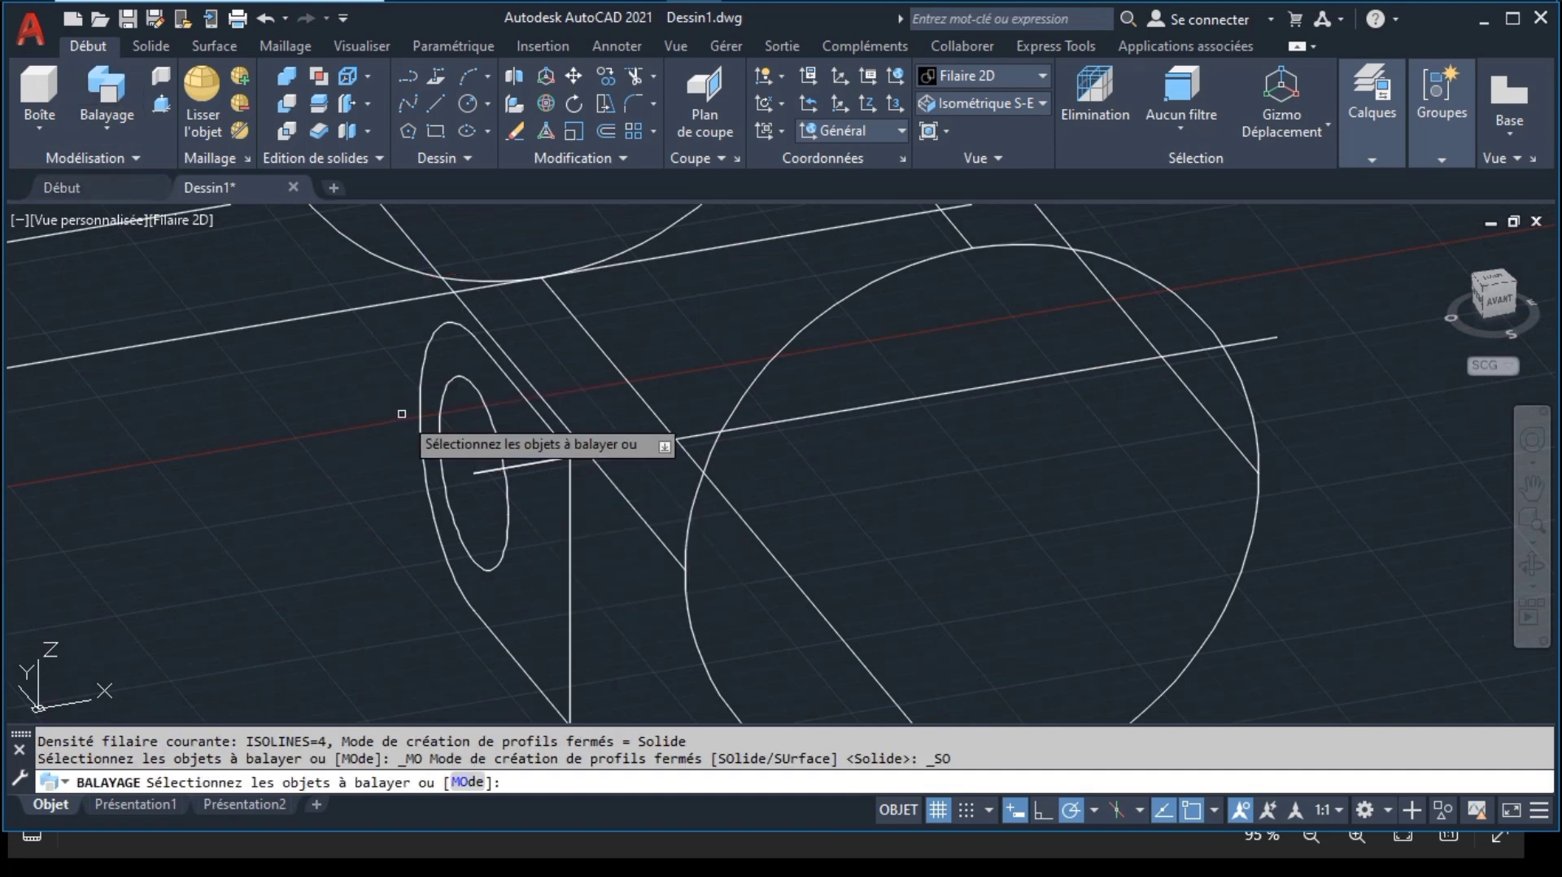
pyautogui.press('Escape')
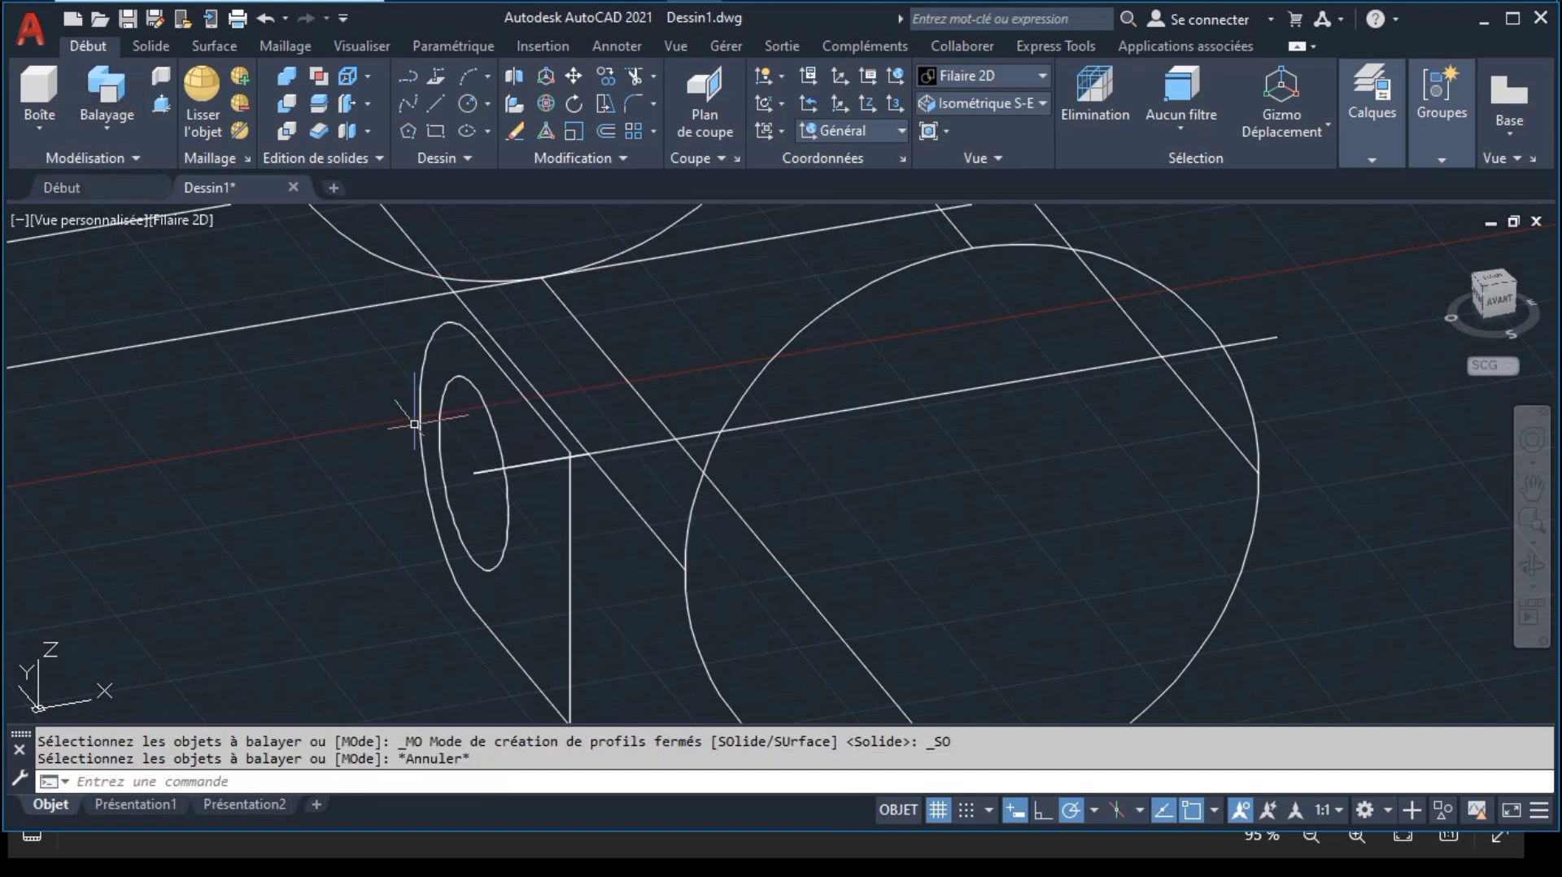
pyautogui.click(113, 128)
pyautogui.click(119, 172)
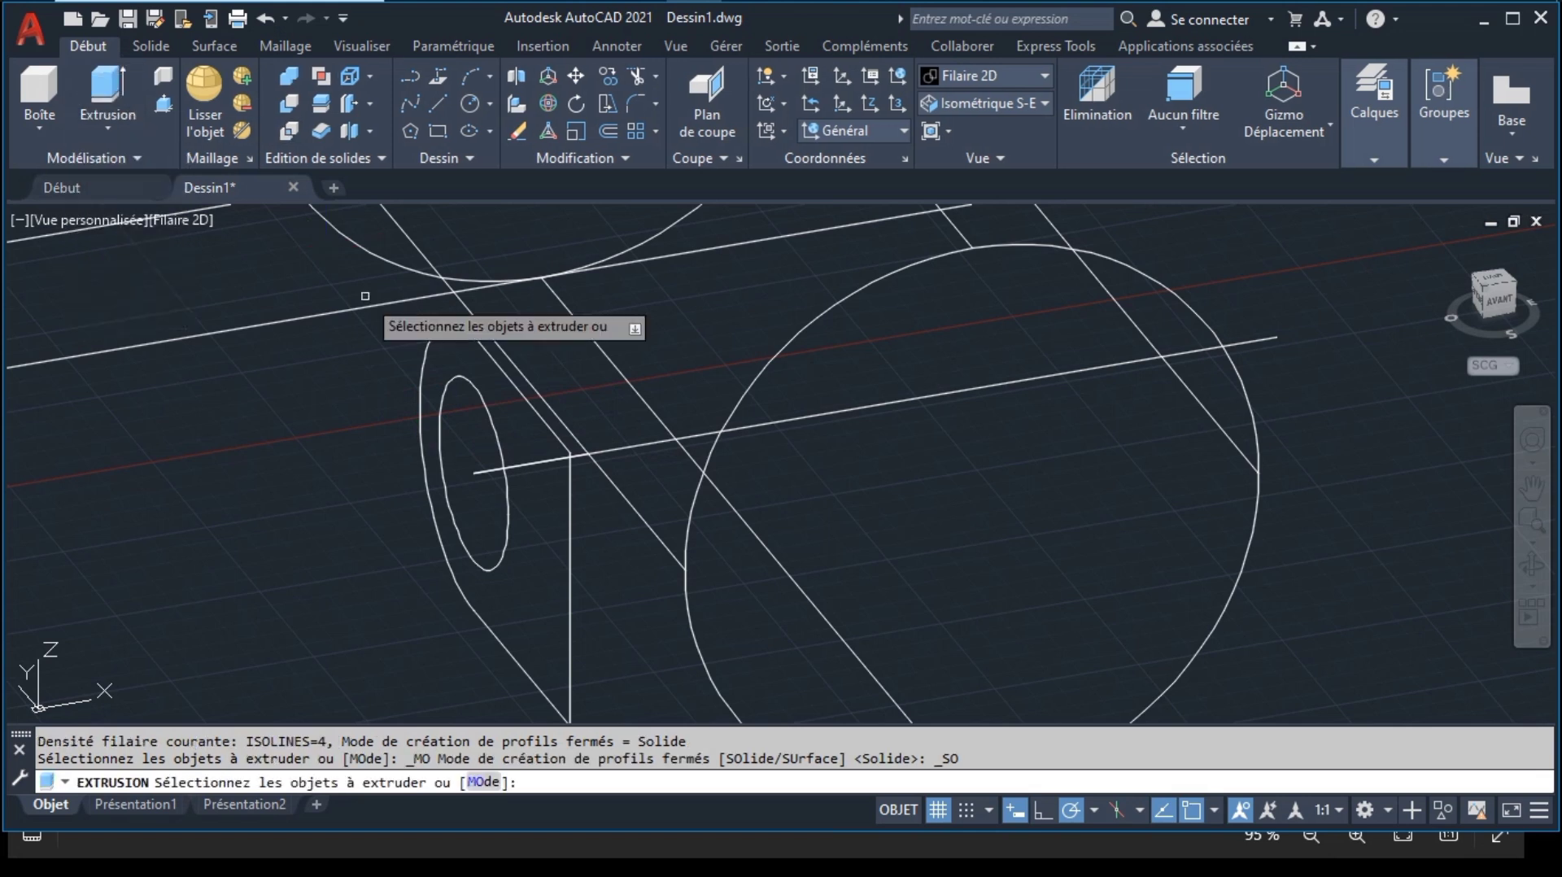
pyautogui.click(457, 384)
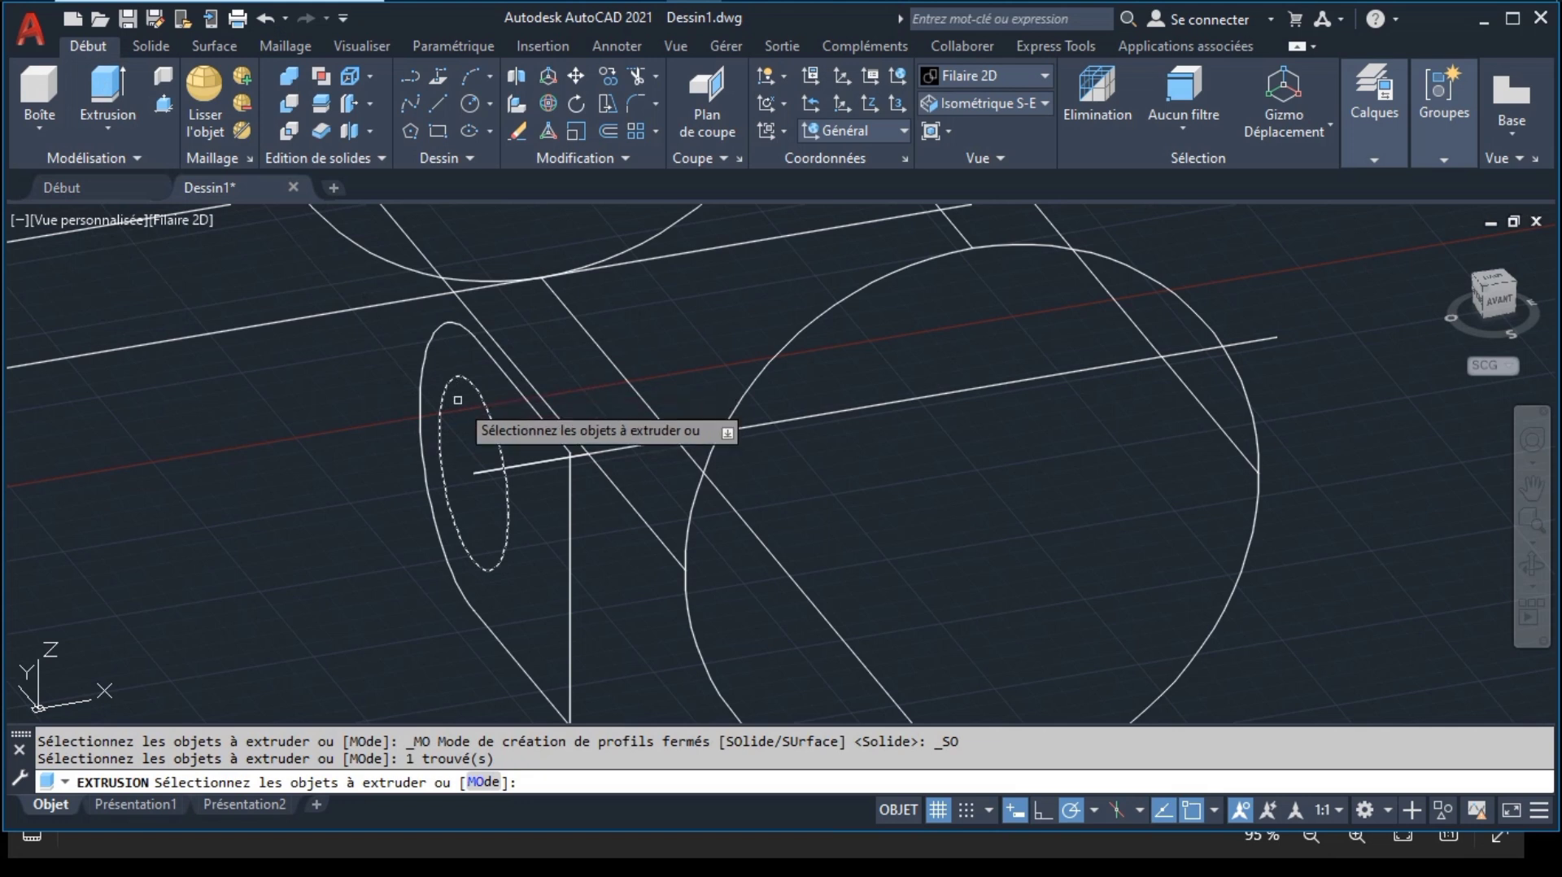
pyautogui.press('Return')
pyautogui.write('10')
pyautogui.press('Return')
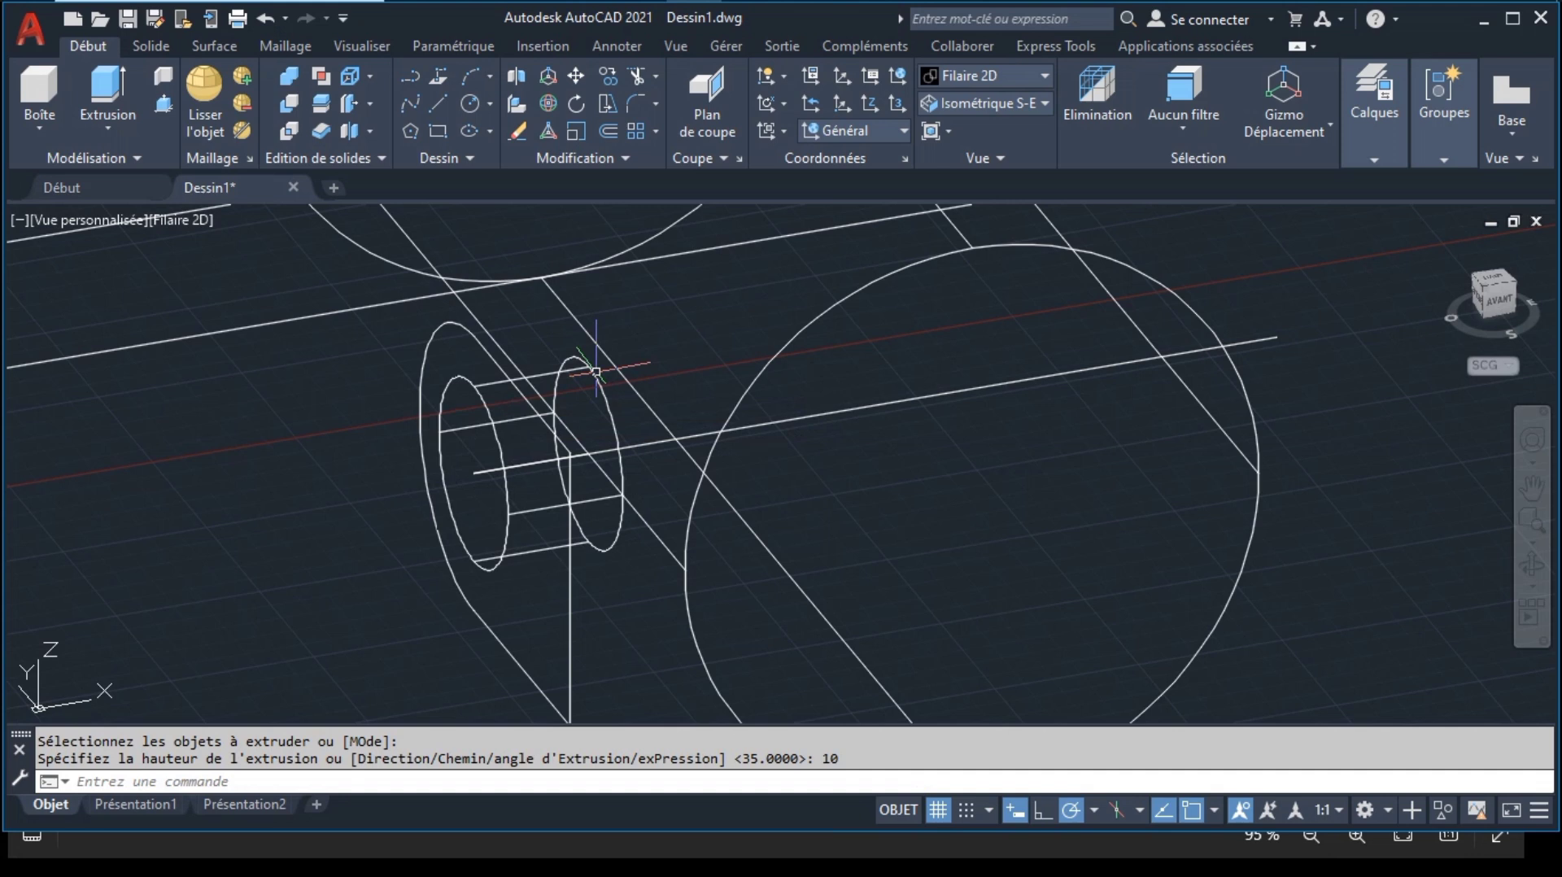
# Step: Extrude the upright round-ended outline around the small cylinder up to the far endpoint of the short line
pyautogui.click(477, 348)
pyautogui.click(122, 89)
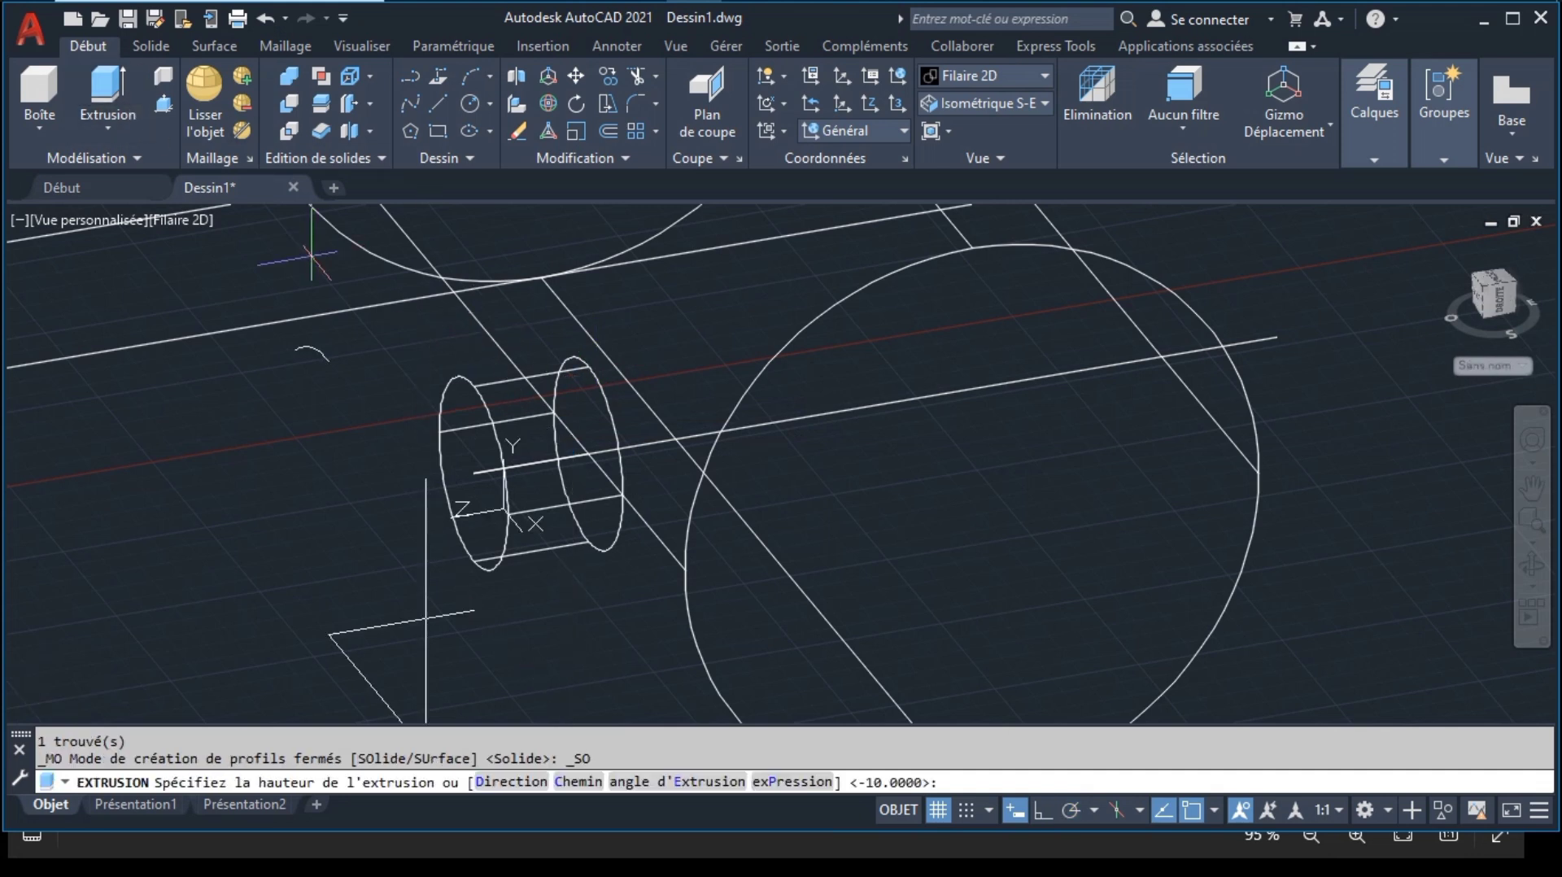
pyautogui.click(1277, 337)
# Step: Mirror the 10-long small cylinder in 3D across a YZ plane through the centre of the branch cylinder's end circle, keeping the source object
pyautogui.scroll(-5, 1082, 464)
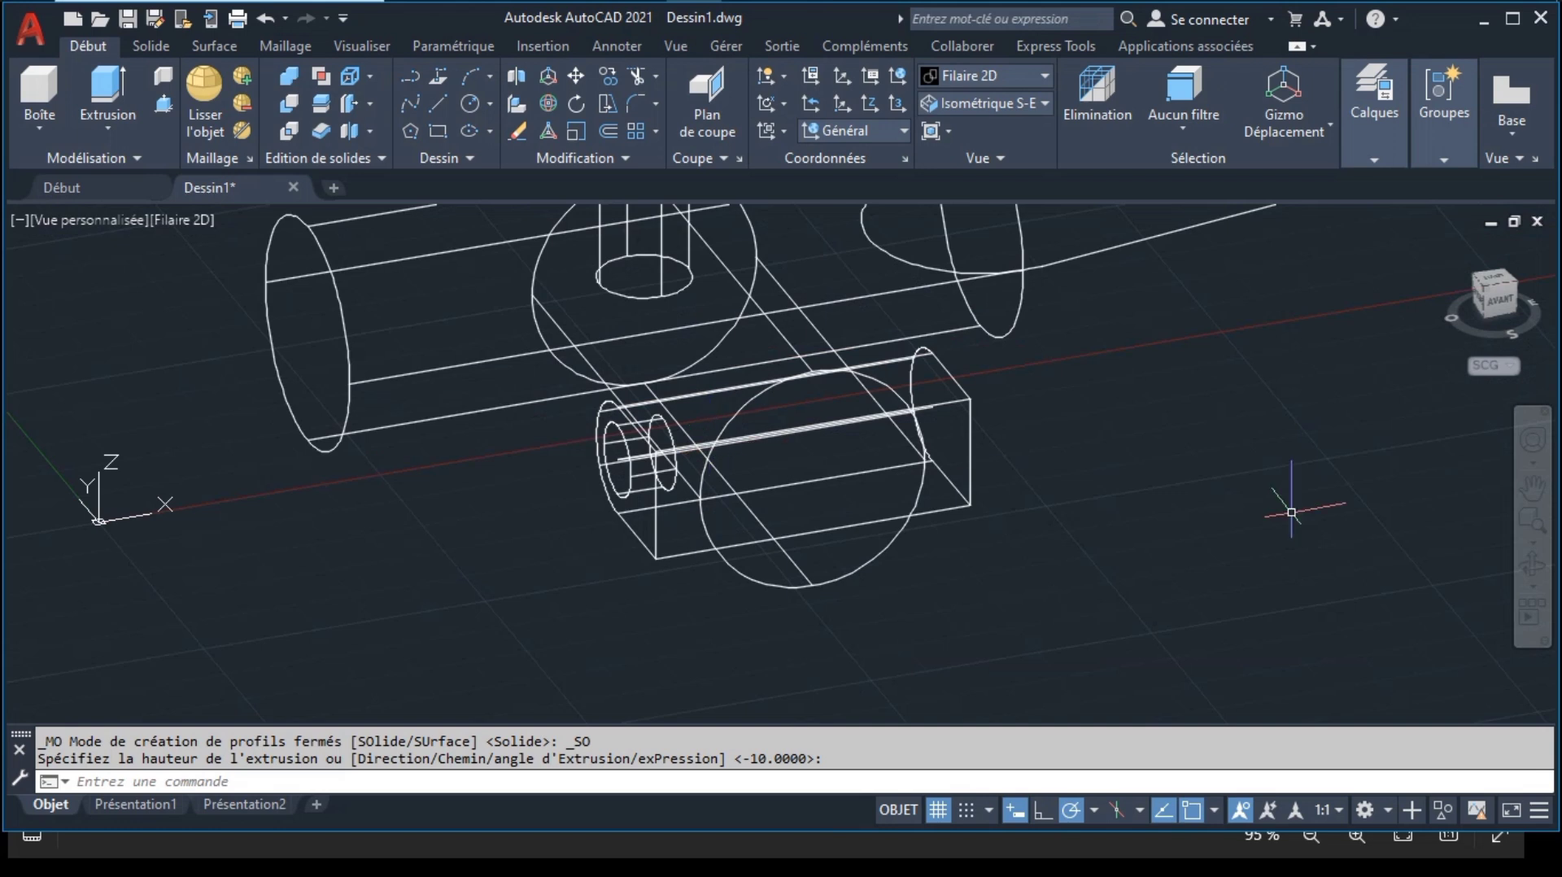
pyautogui.click(1534, 567)
pyautogui.moveTo(1058, 496); pyautogui.dragTo(820, 498)
pyautogui.press('Escape')
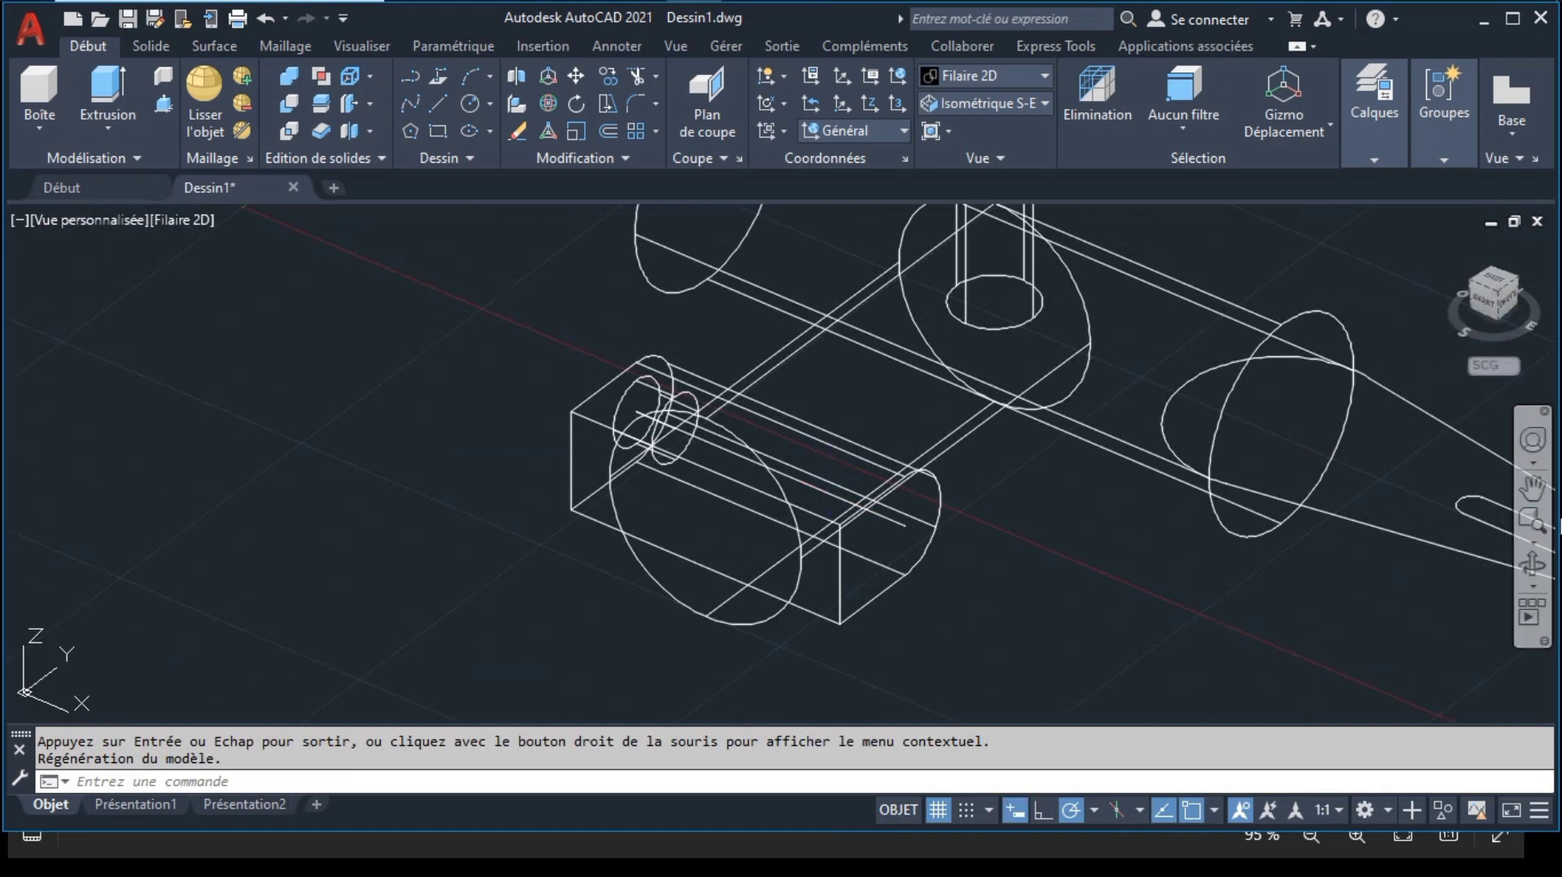
pyautogui.click(1532, 488)
pyautogui.moveTo(959, 408); pyautogui.dragTo(784, 490)
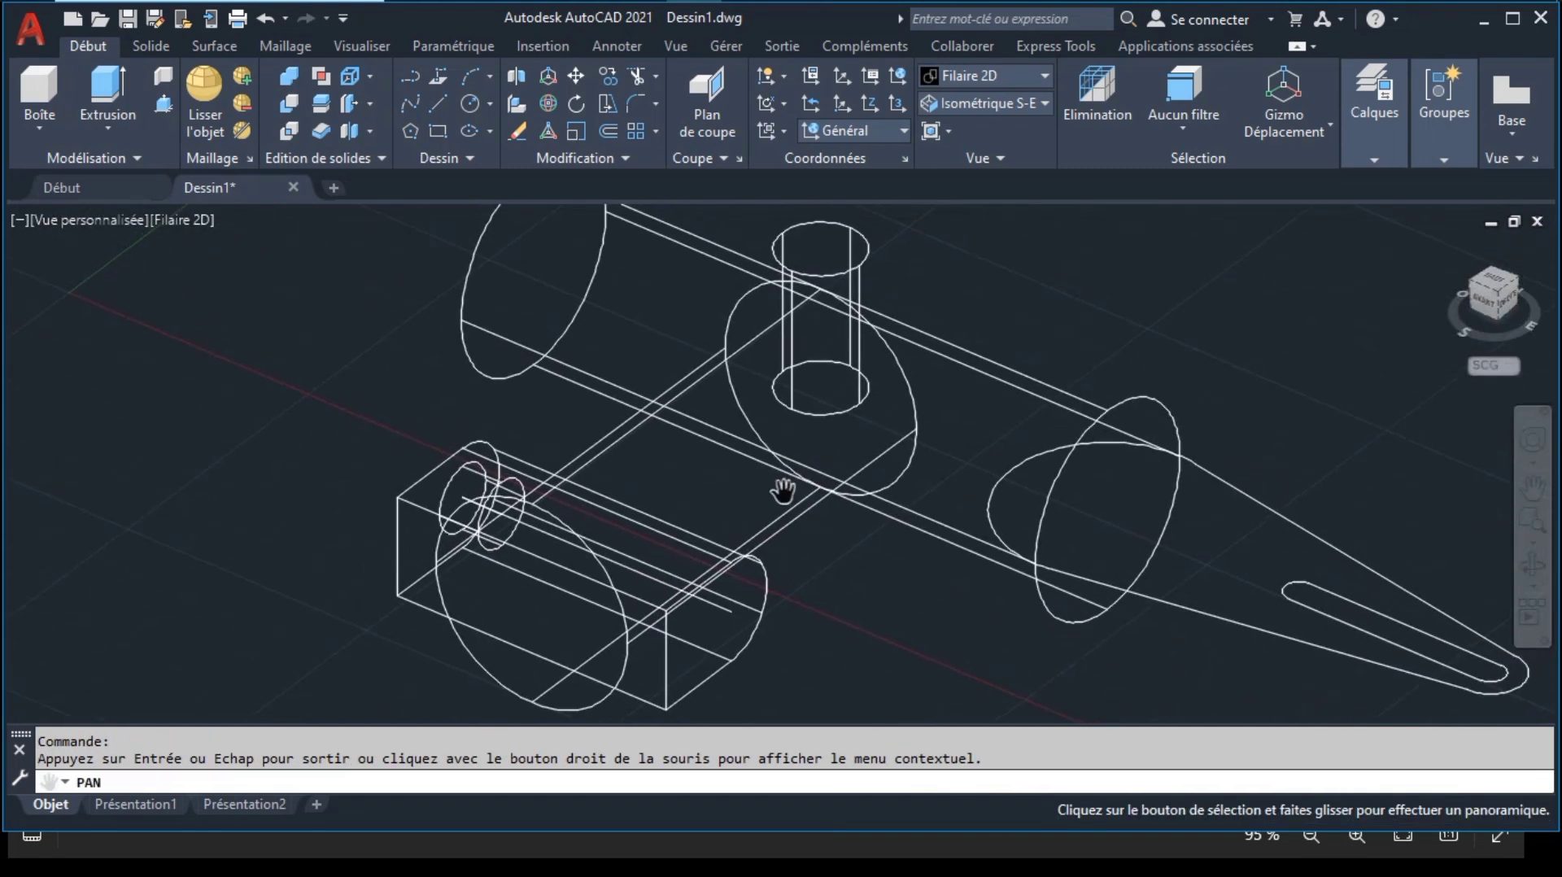
pyautogui.press('Escape')
pyautogui.click(1534, 567)
pyautogui.moveTo(996, 597); pyautogui.dragTo(1067, 589)
pyautogui.press('Escape')
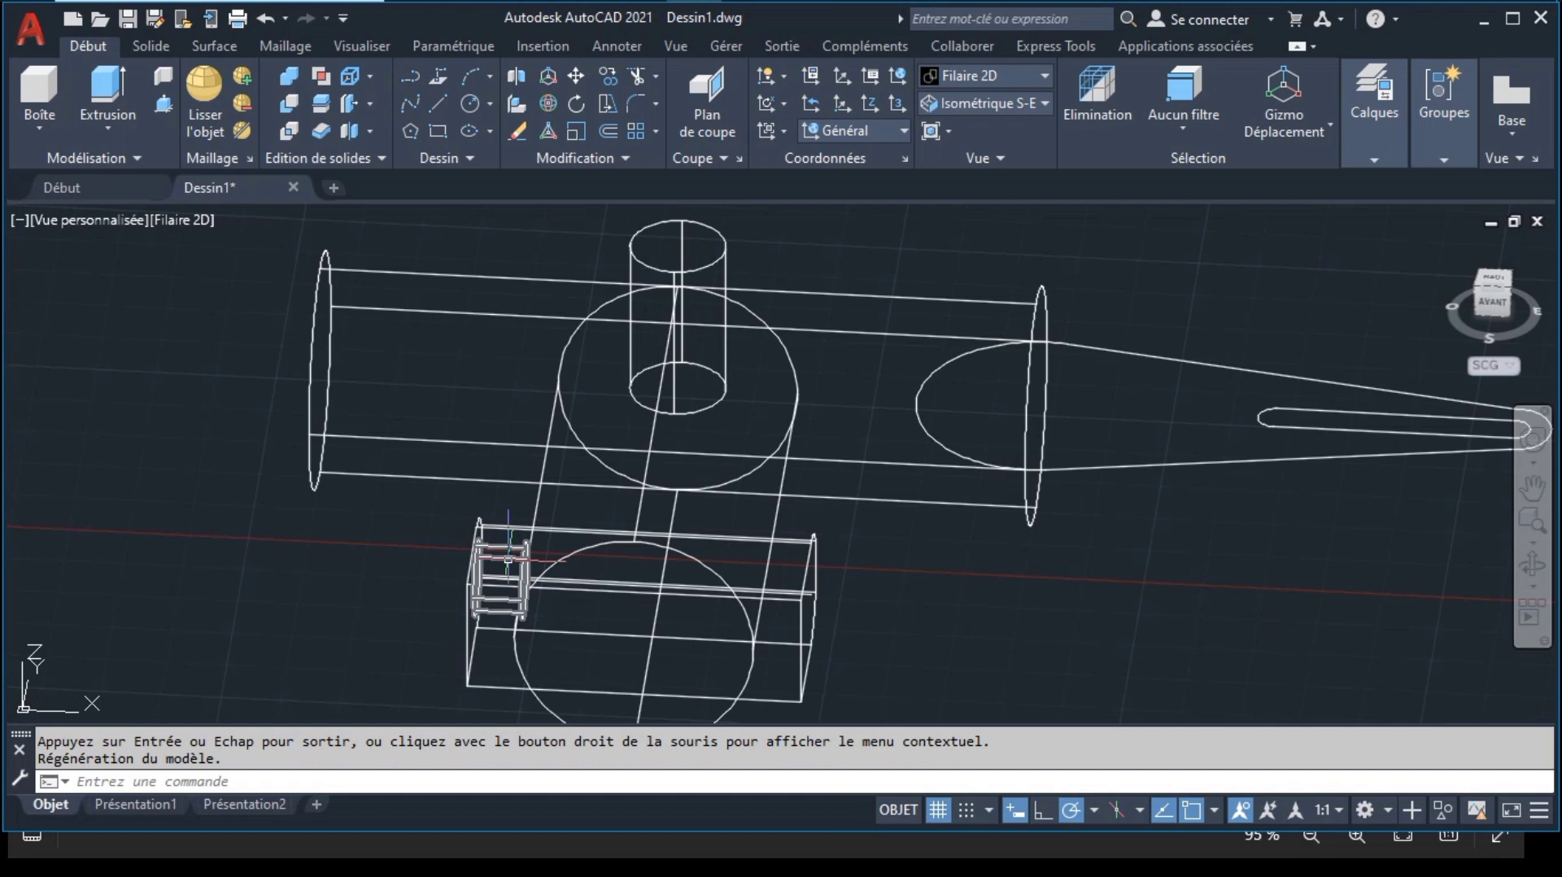
pyautogui.click(508, 561)
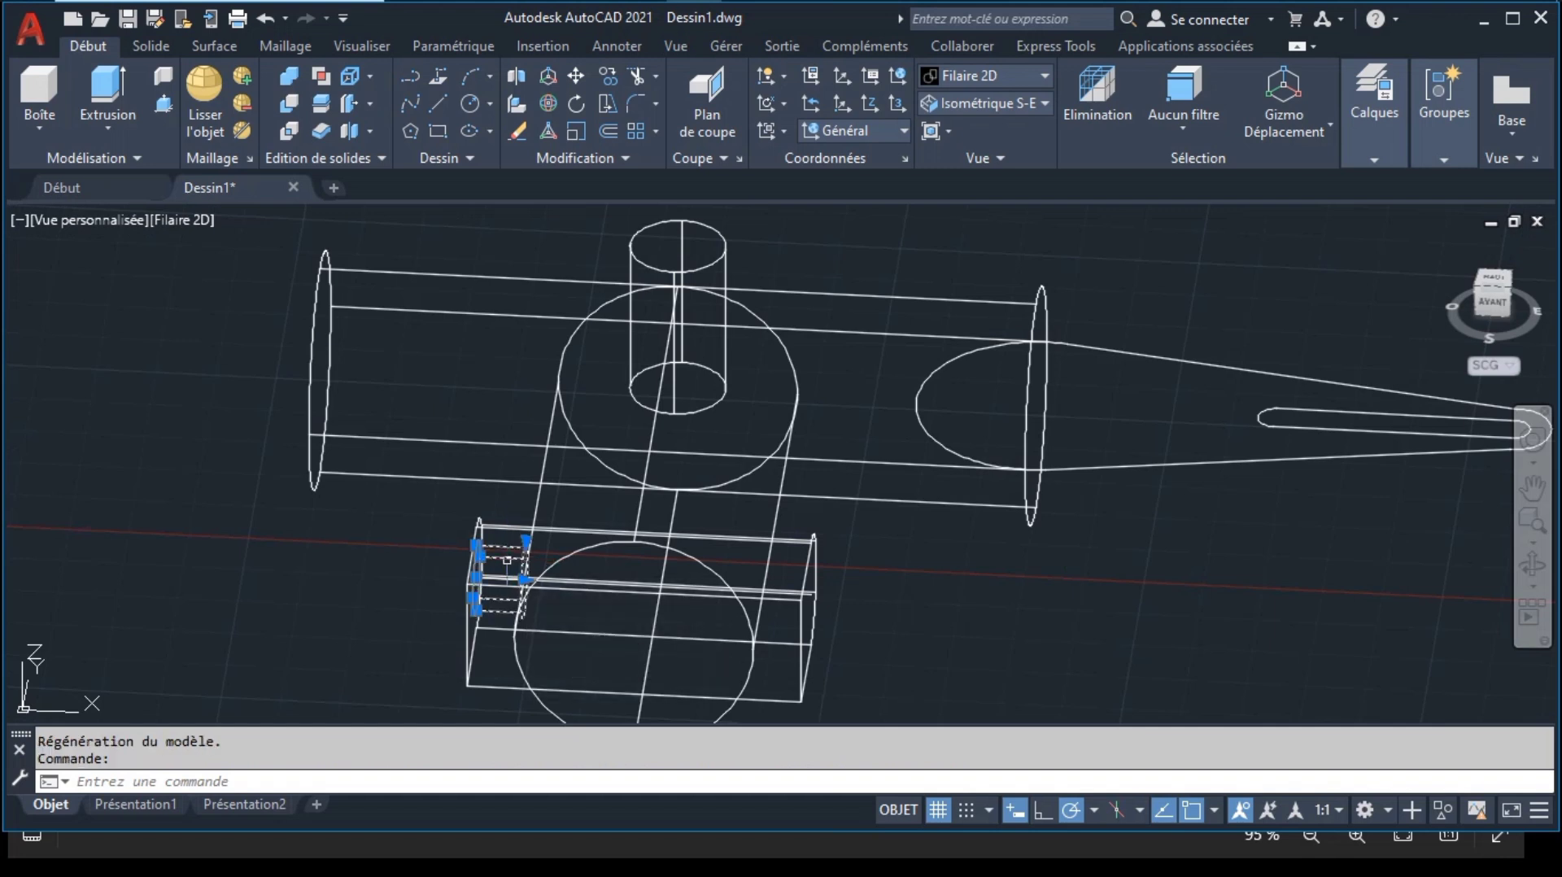
pyautogui.click(558, 155)
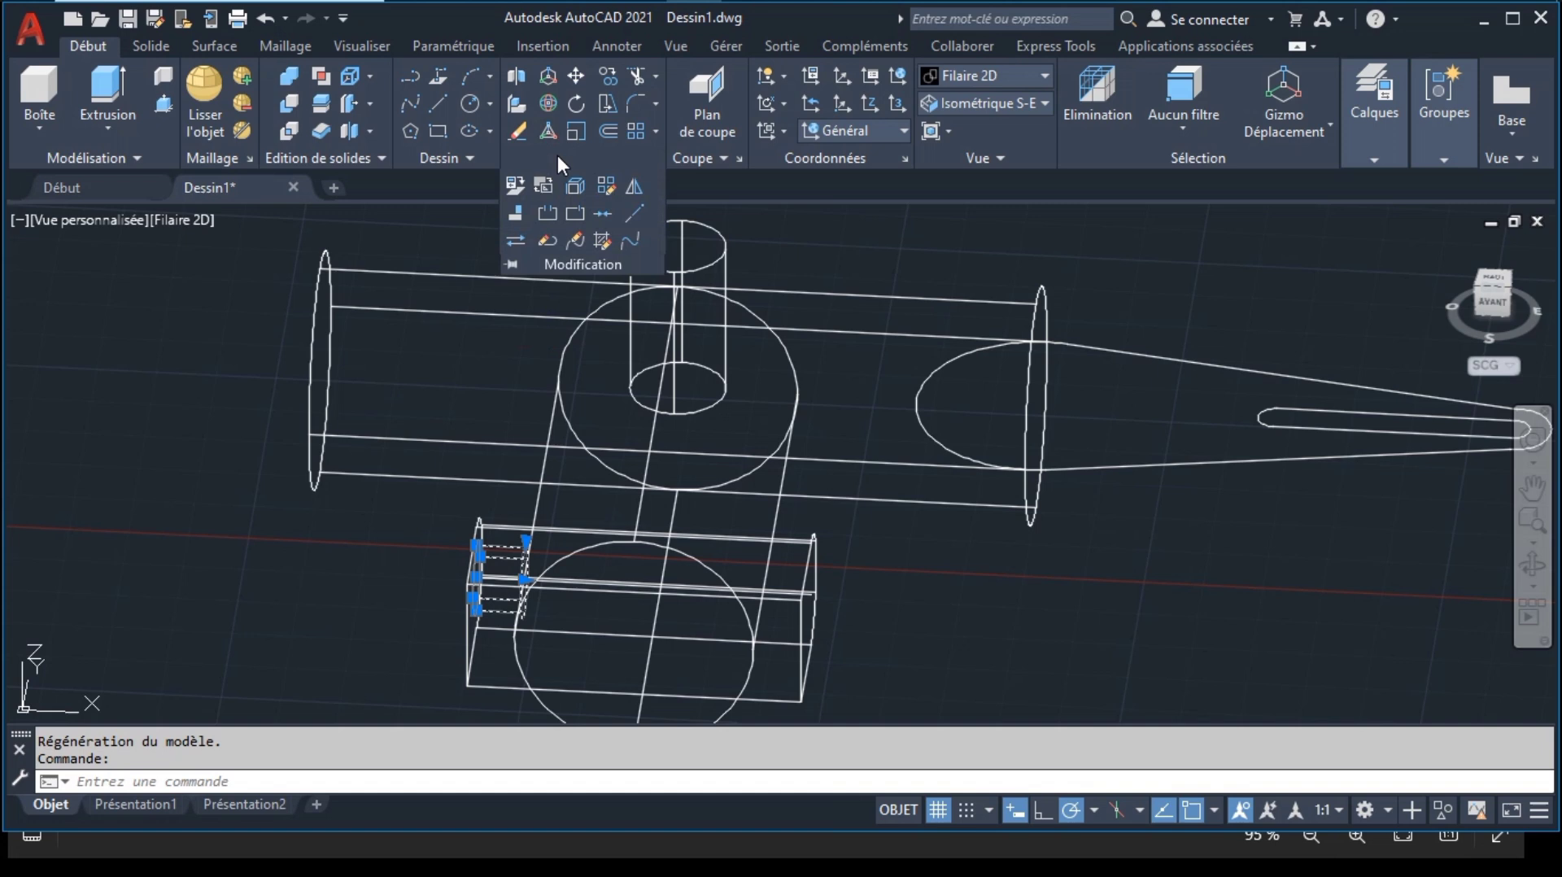
pyautogui.click(515, 80)
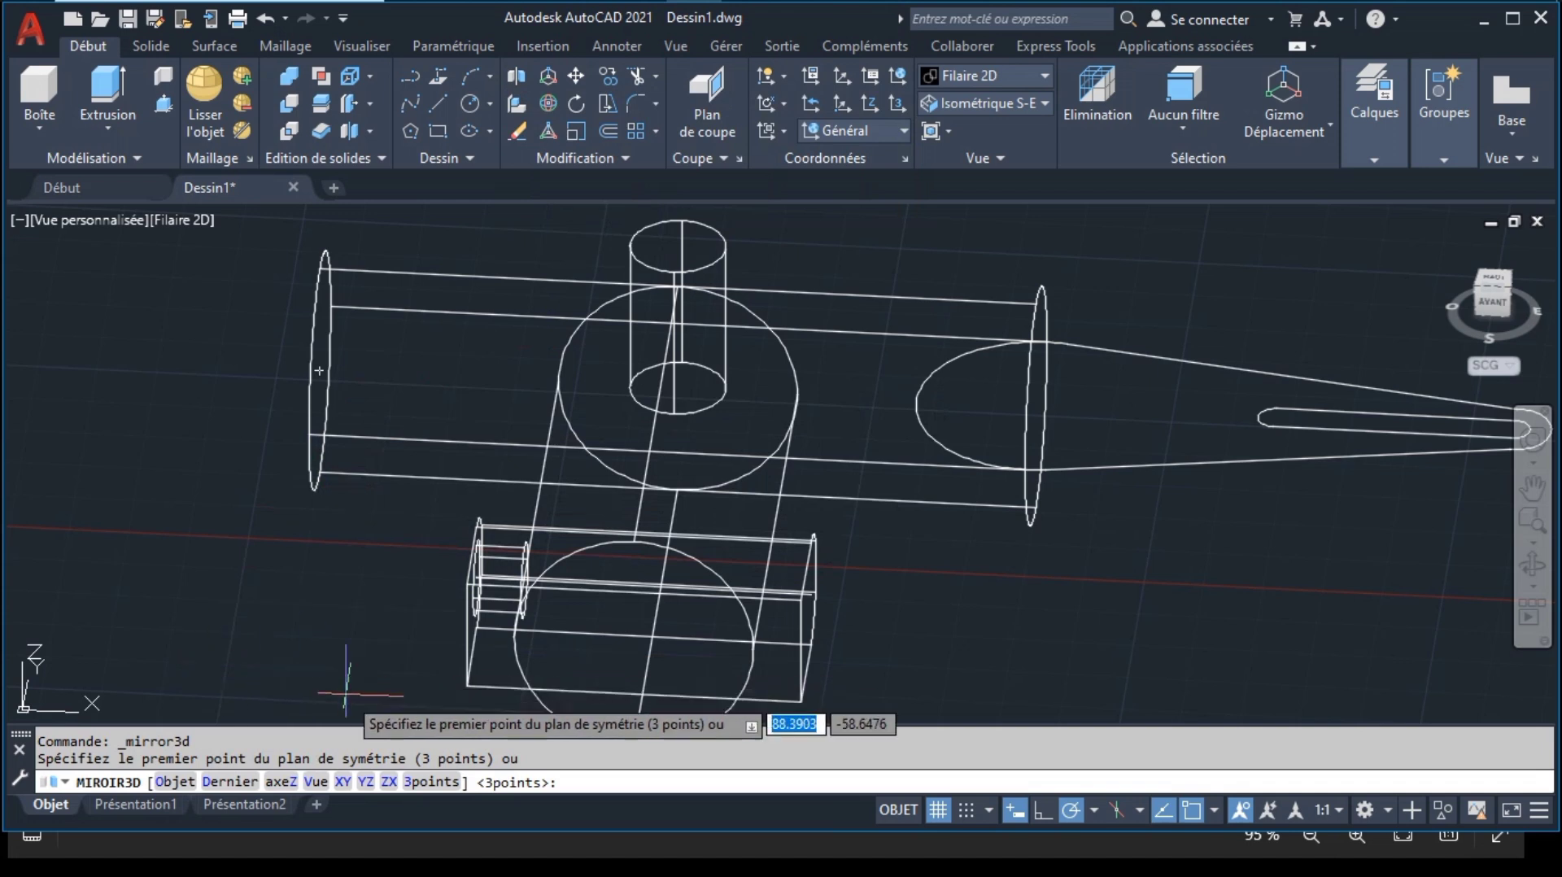
pyautogui.click(367, 781)
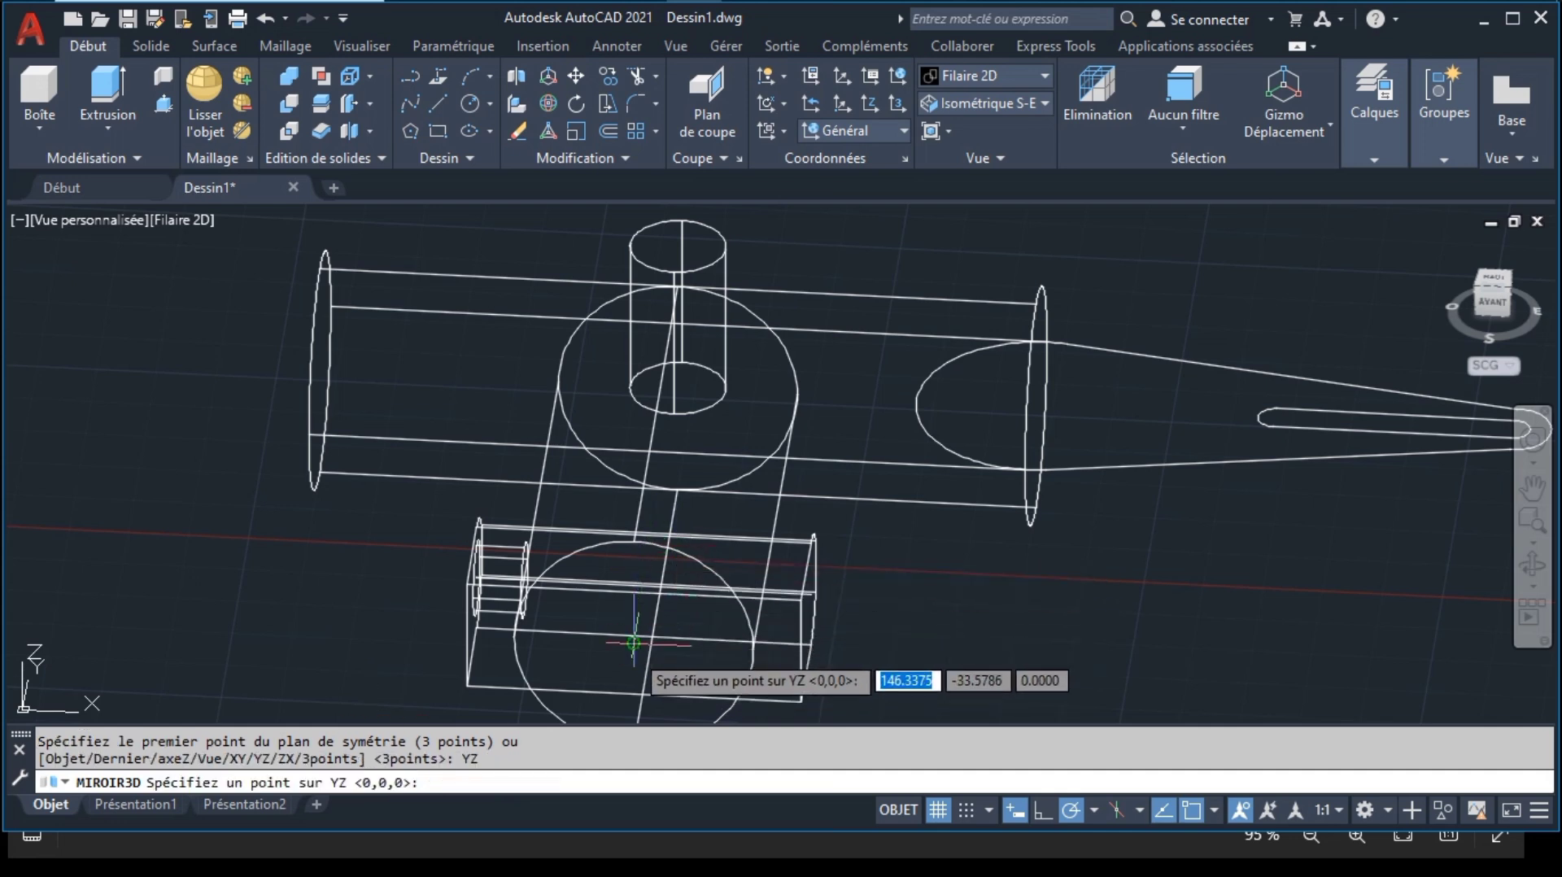
pyautogui.click(633, 647)
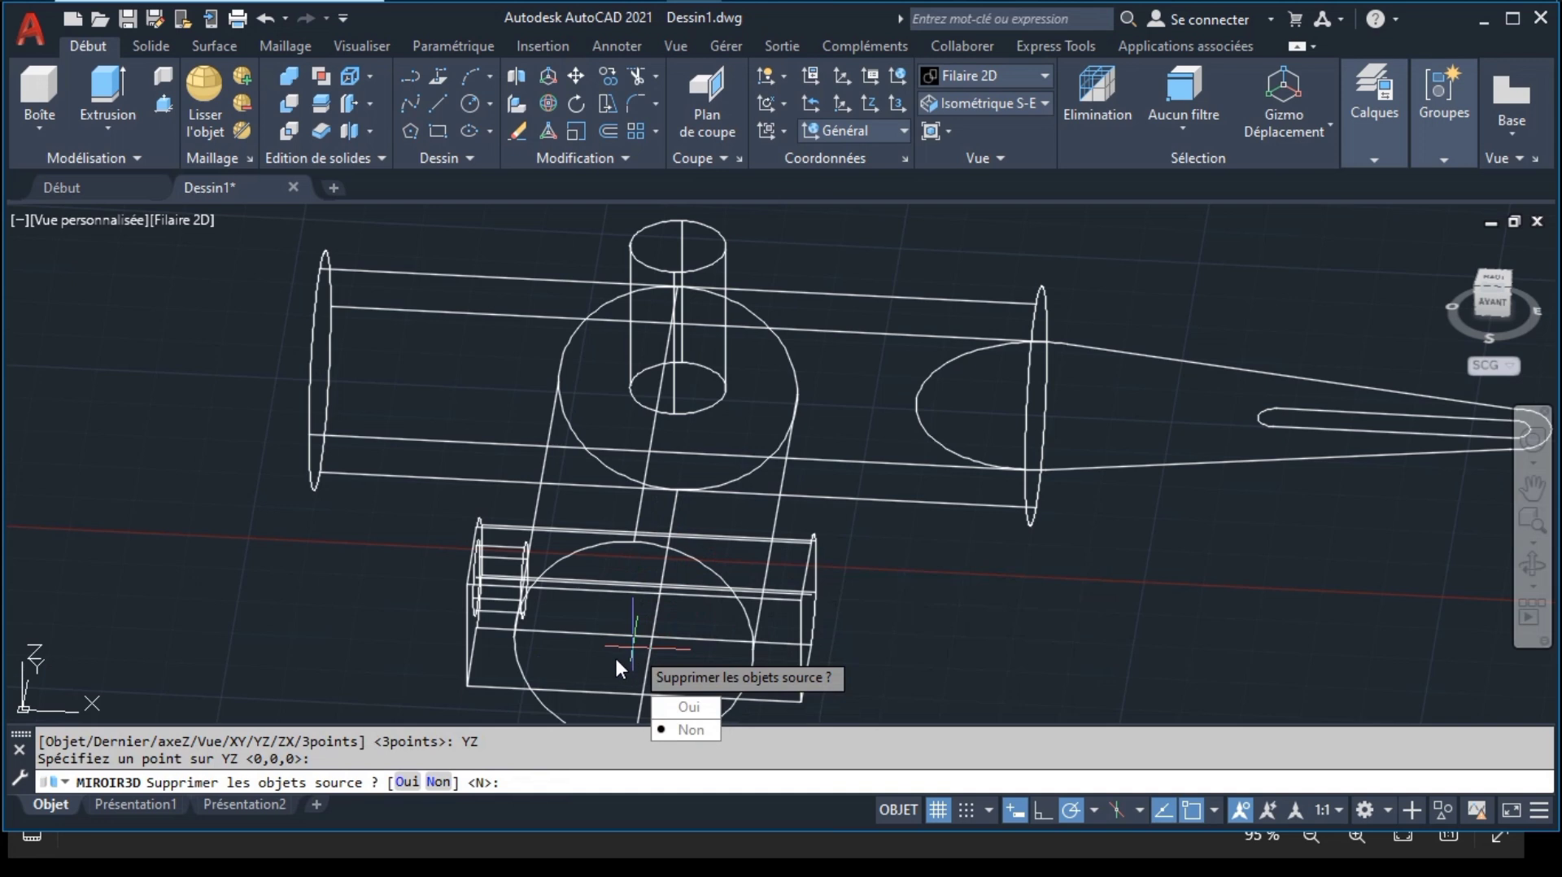
pyautogui.click(679, 729)
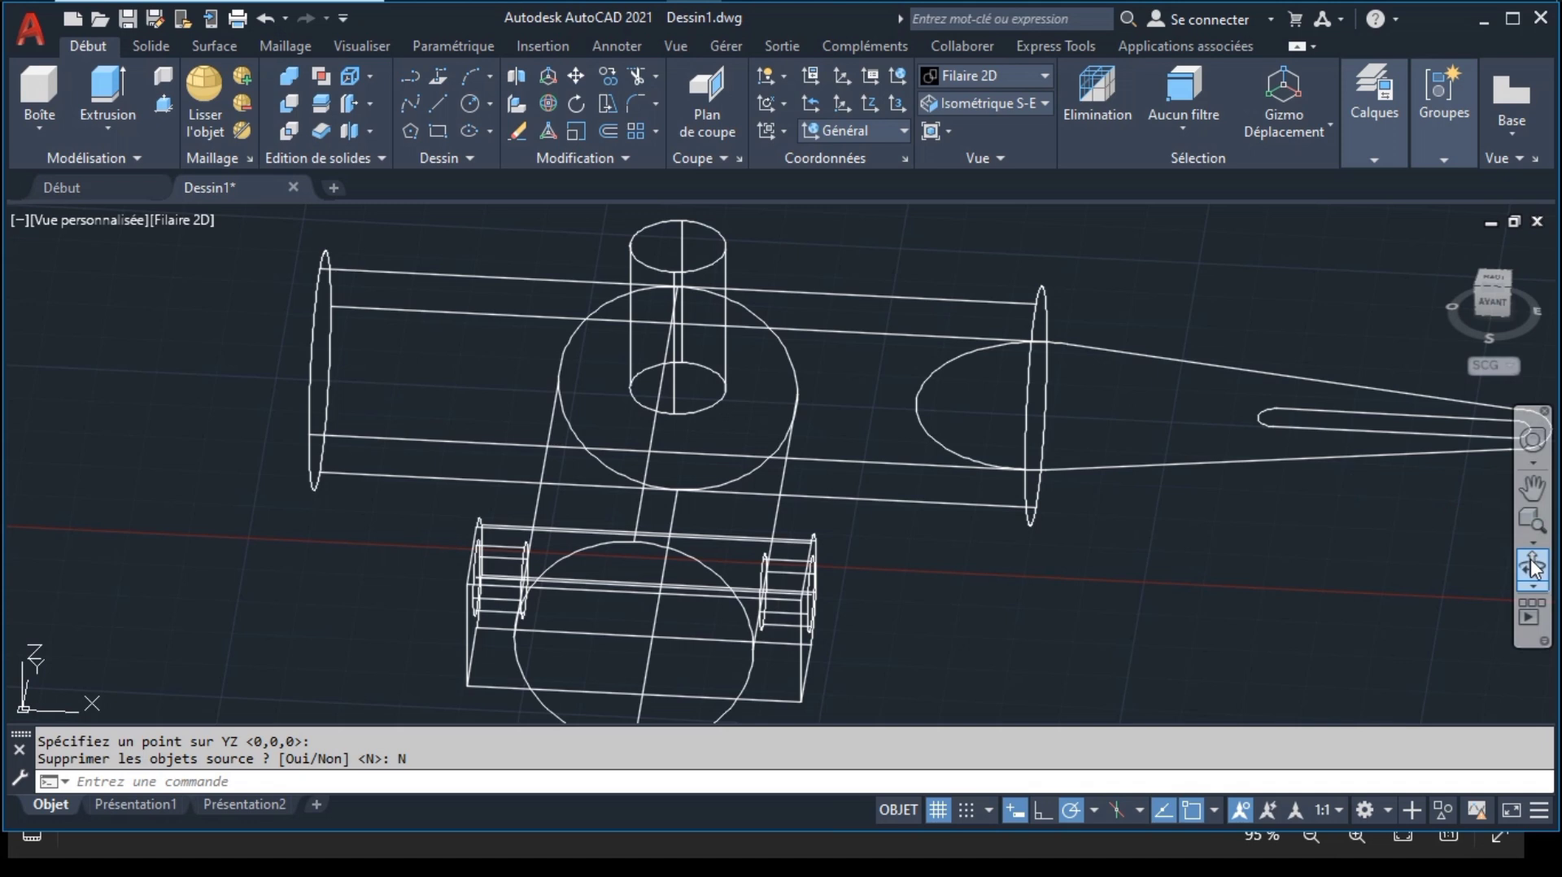
# Step: Move the tapered arm outline together with its inner slot 50 in the 90° polar direction along Y
pyautogui.click(1534, 567)
pyautogui.moveTo(1049, 568); pyautogui.dragTo(1001, 558)
pyautogui.press('Escape')
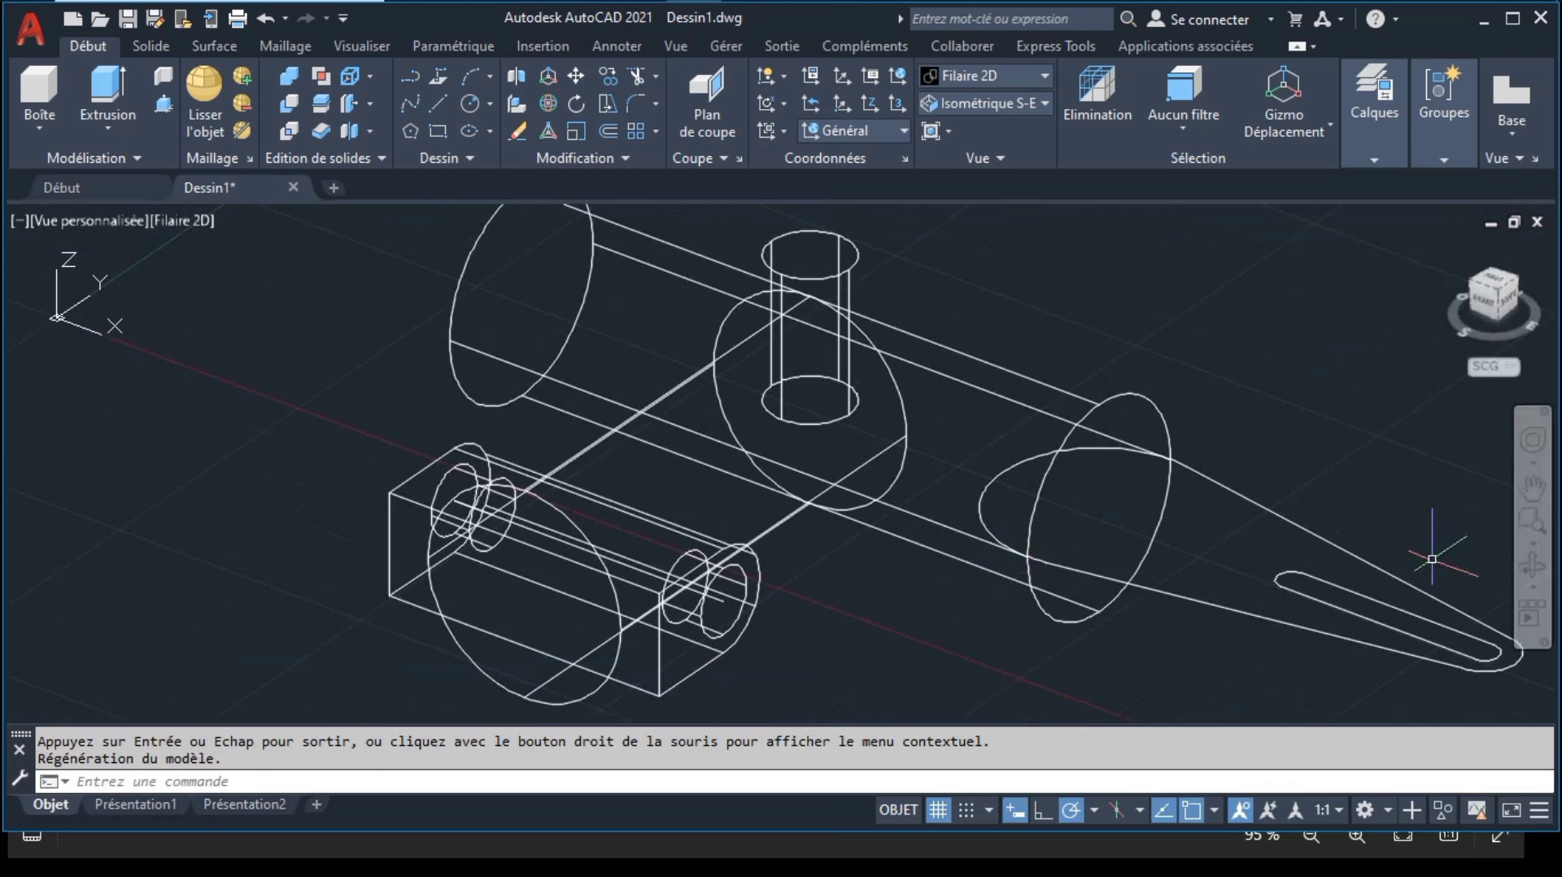
pyautogui.click(1532, 488)
pyautogui.moveTo(963, 479); pyautogui.dragTo(600, 456)
pyautogui.press('Escape')
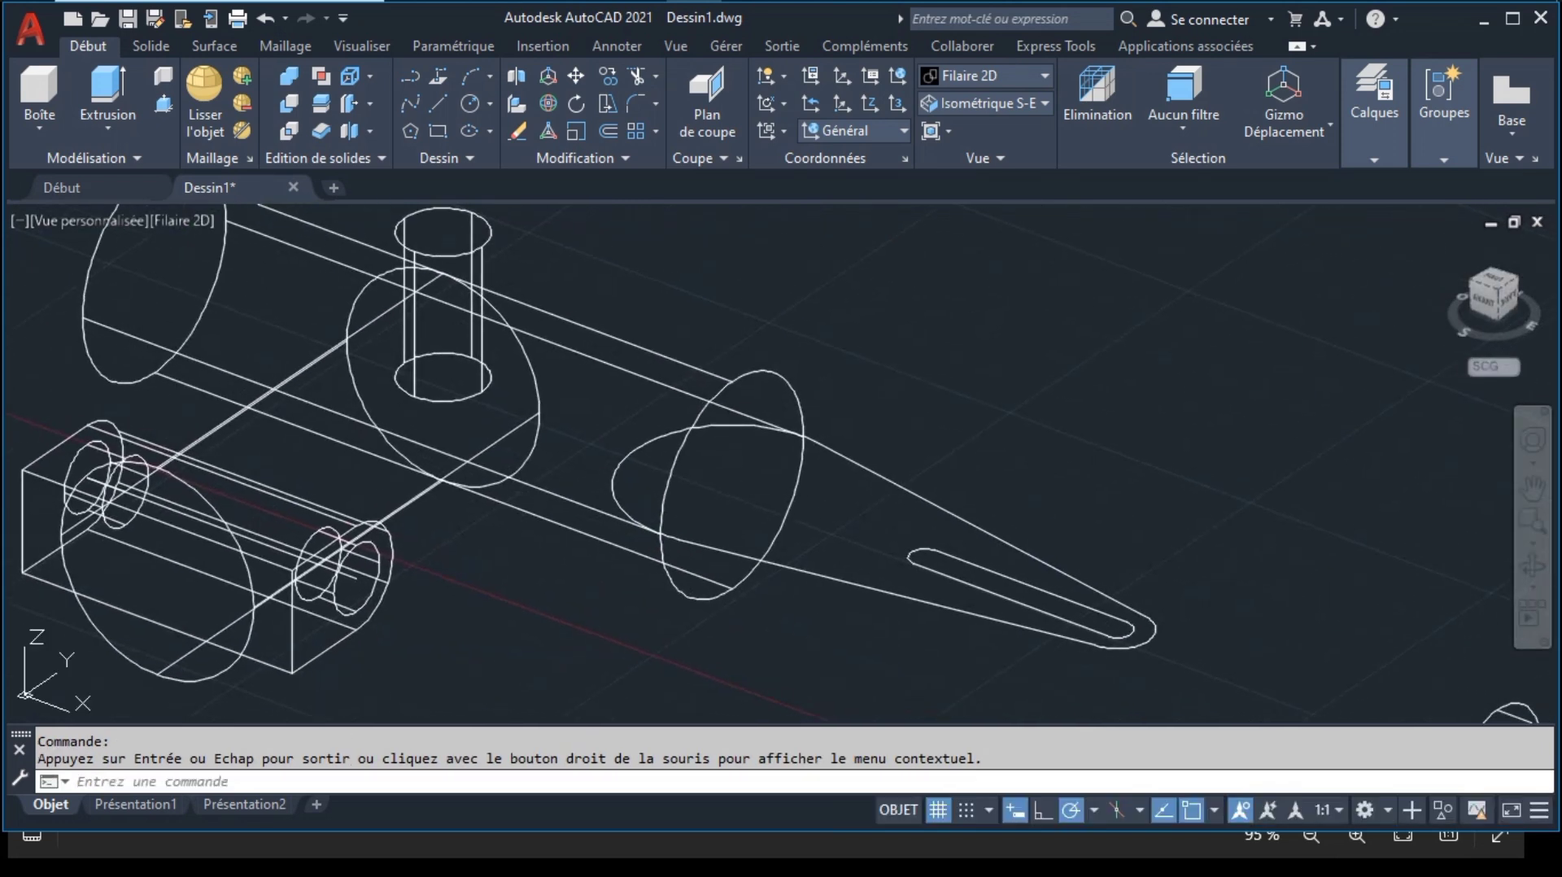
pyautogui.click(838, 455)
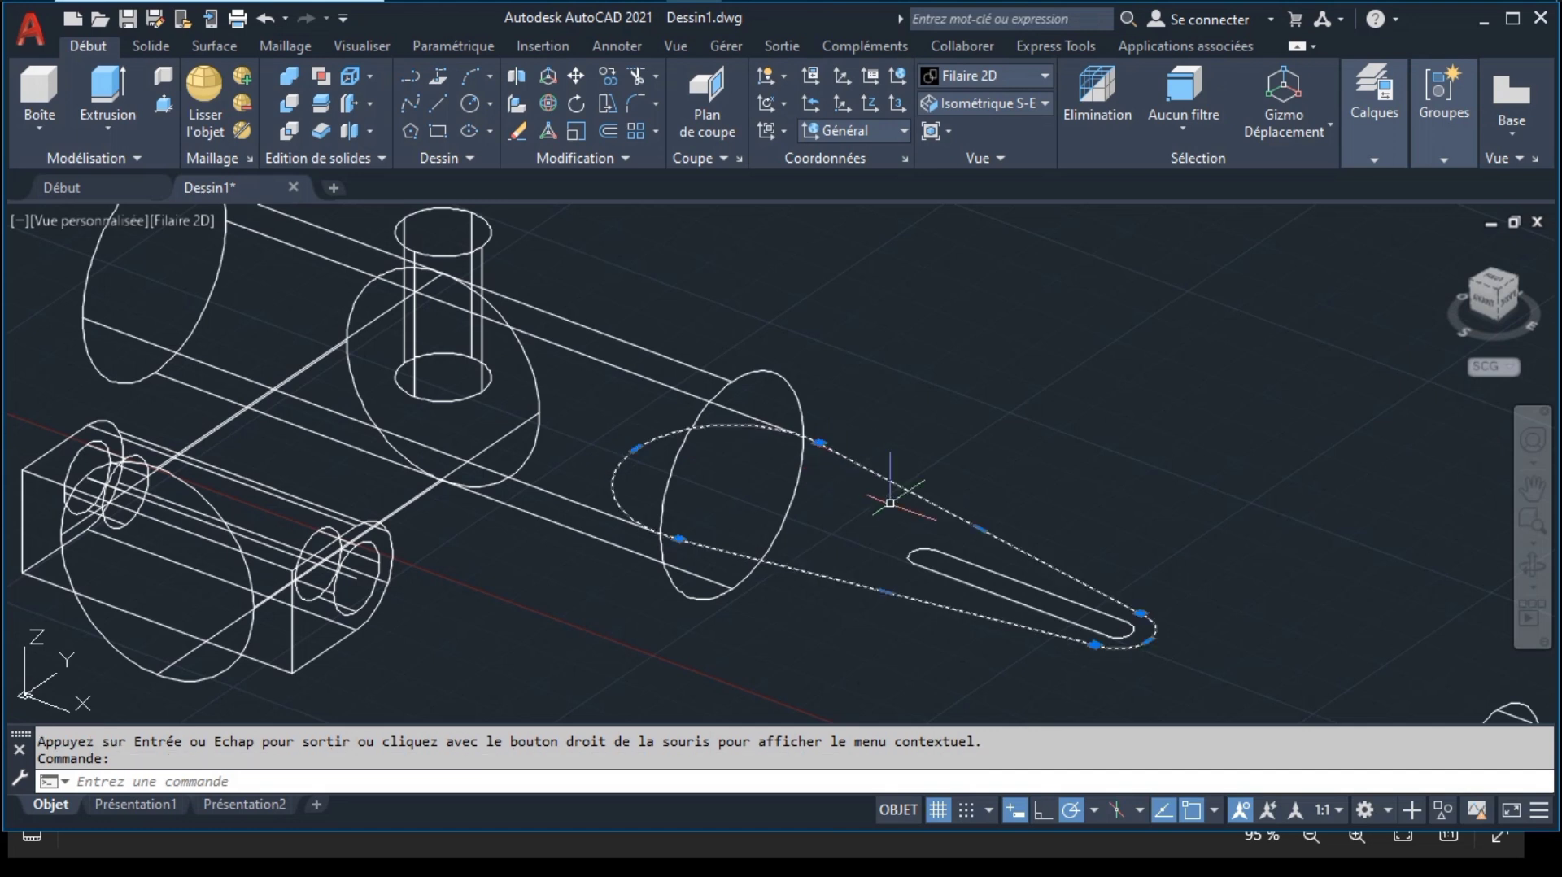
pyautogui.click(916, 544)
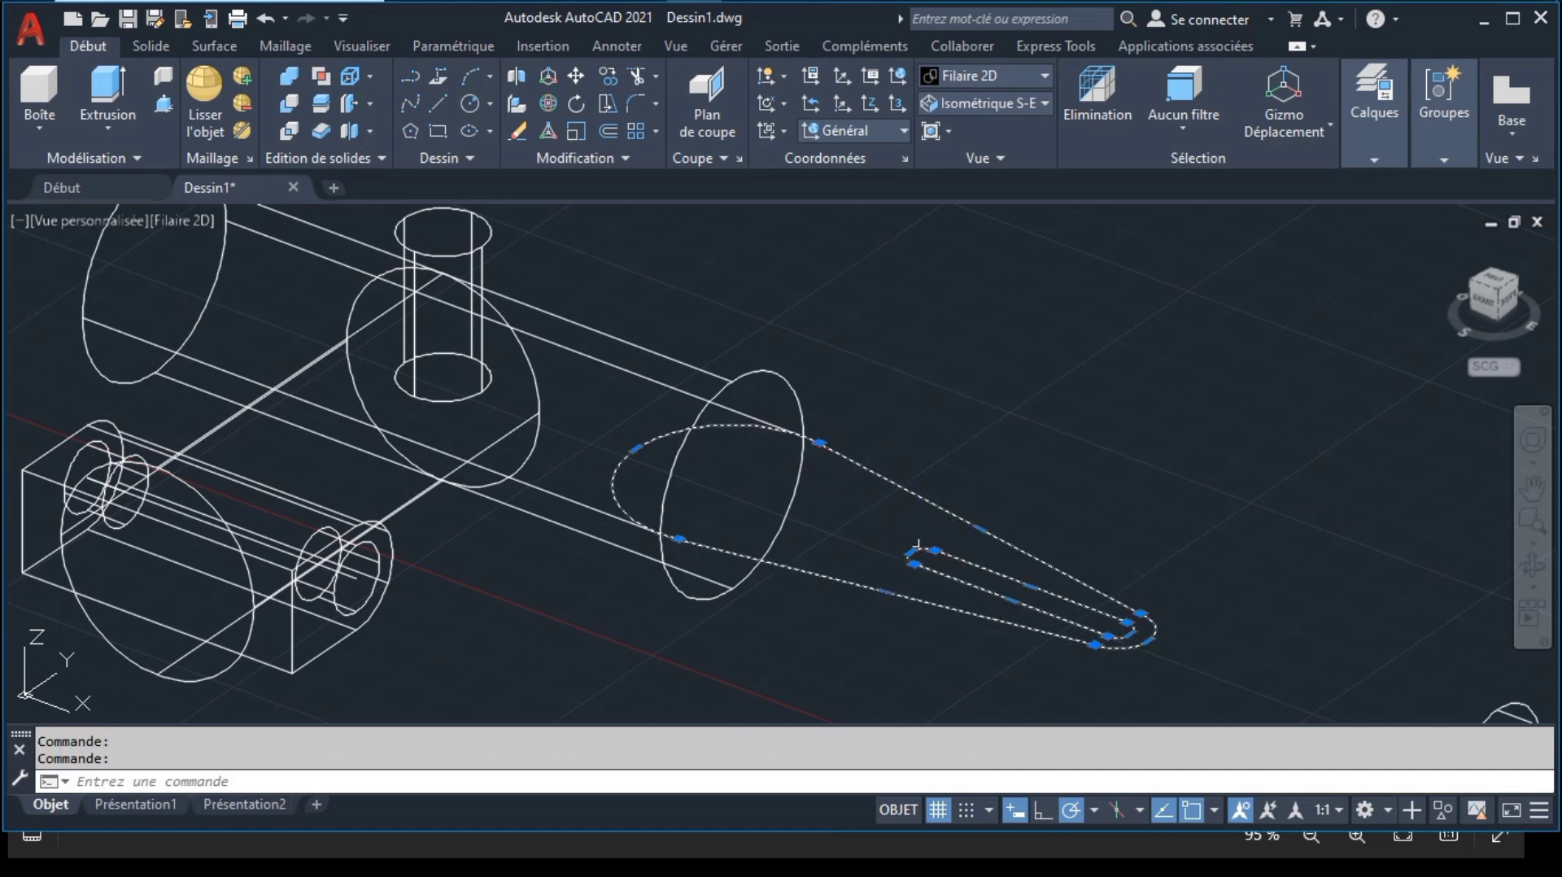
pyautogui.click(578, 84)
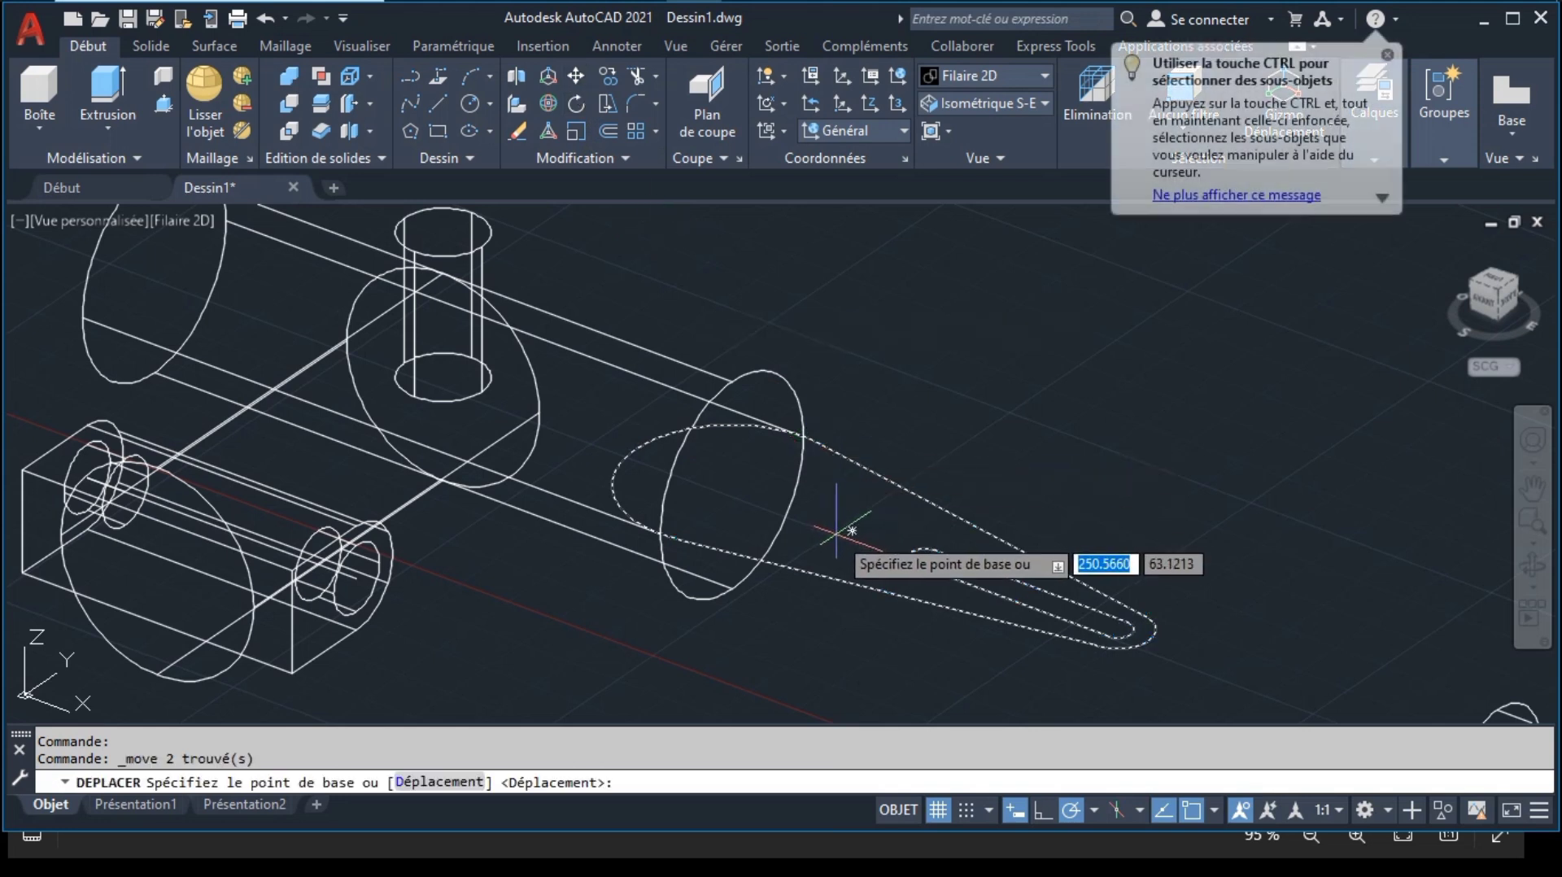
pyautogui.click(850, 531)
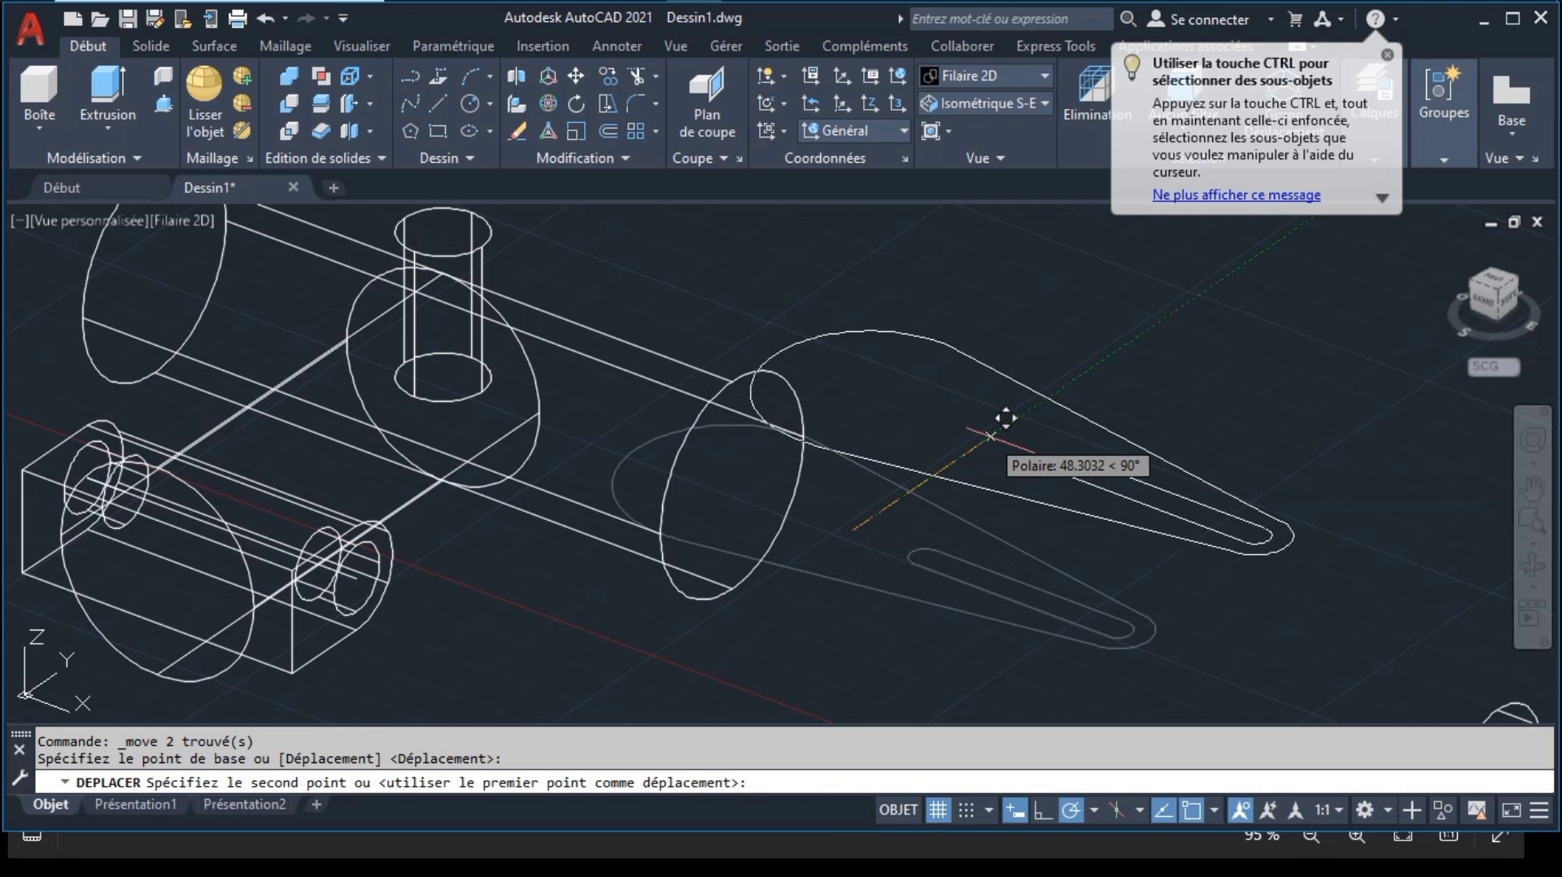
pyautogui.write('50')
pyautogui.press('Return')
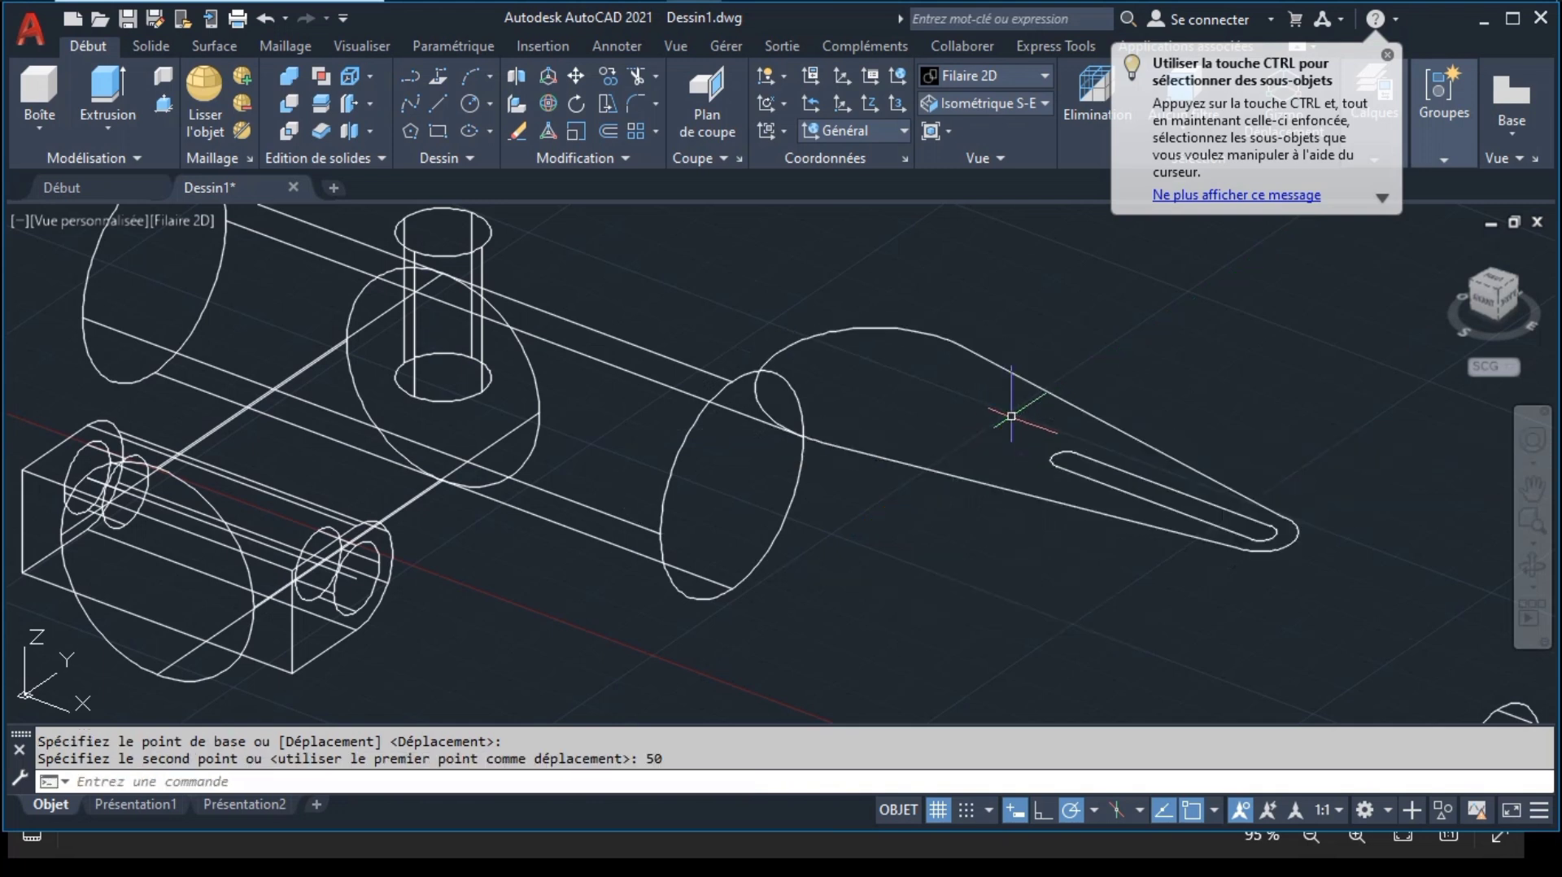
pyautogui.click(1534, 564)
pyautogui.moveTo(583, 390); pyautogui.dragTo(559, 494)
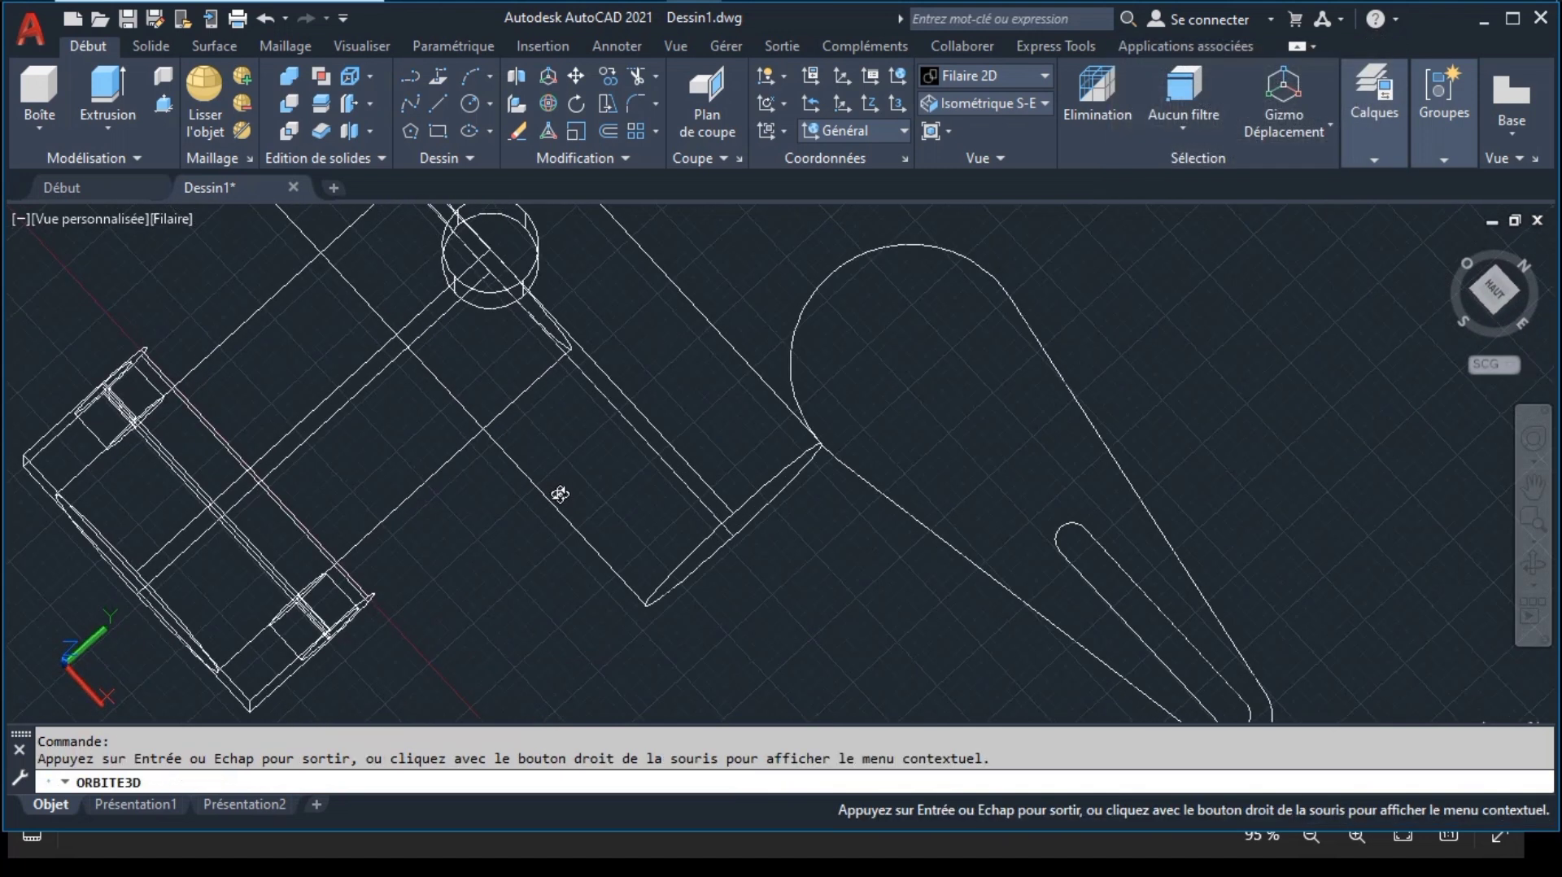
pyautogui.press('Escape')
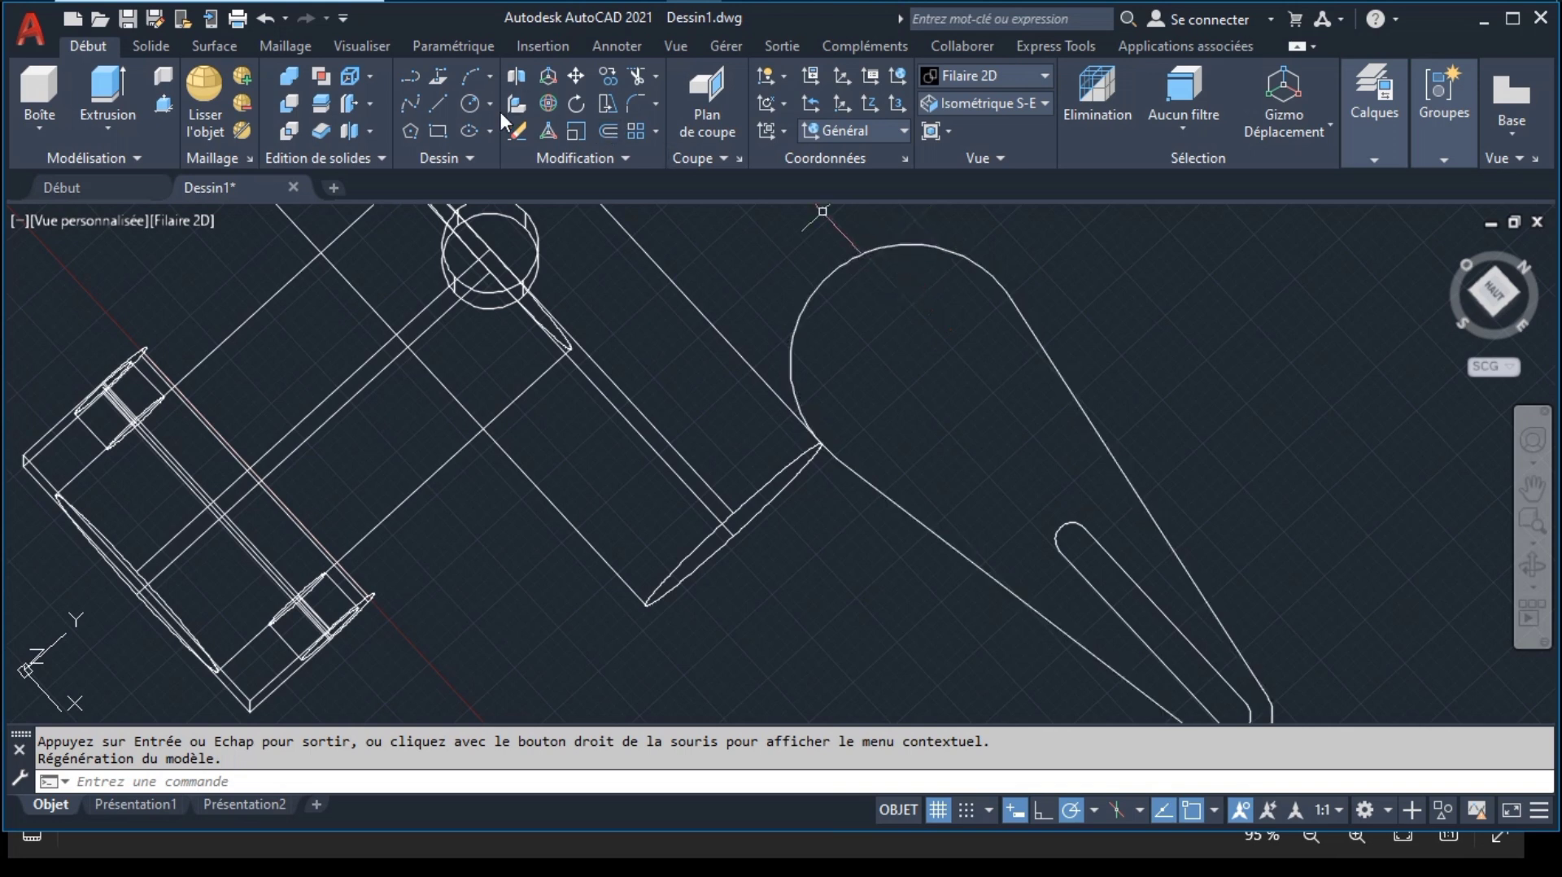
pyautogui.click(435, 97)
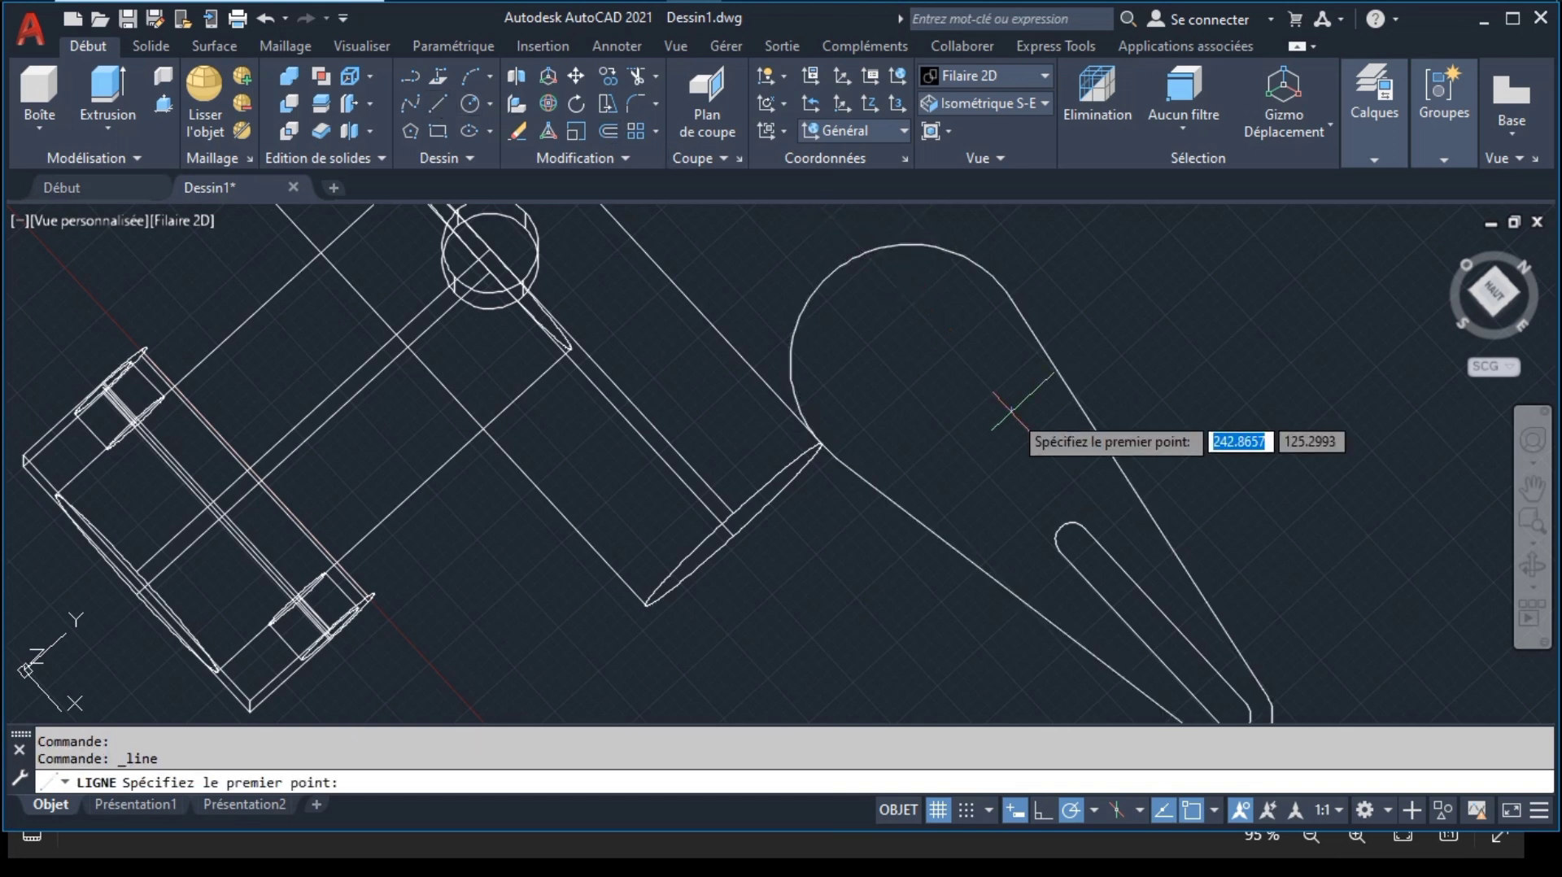
pyautogui.click(857, 550)
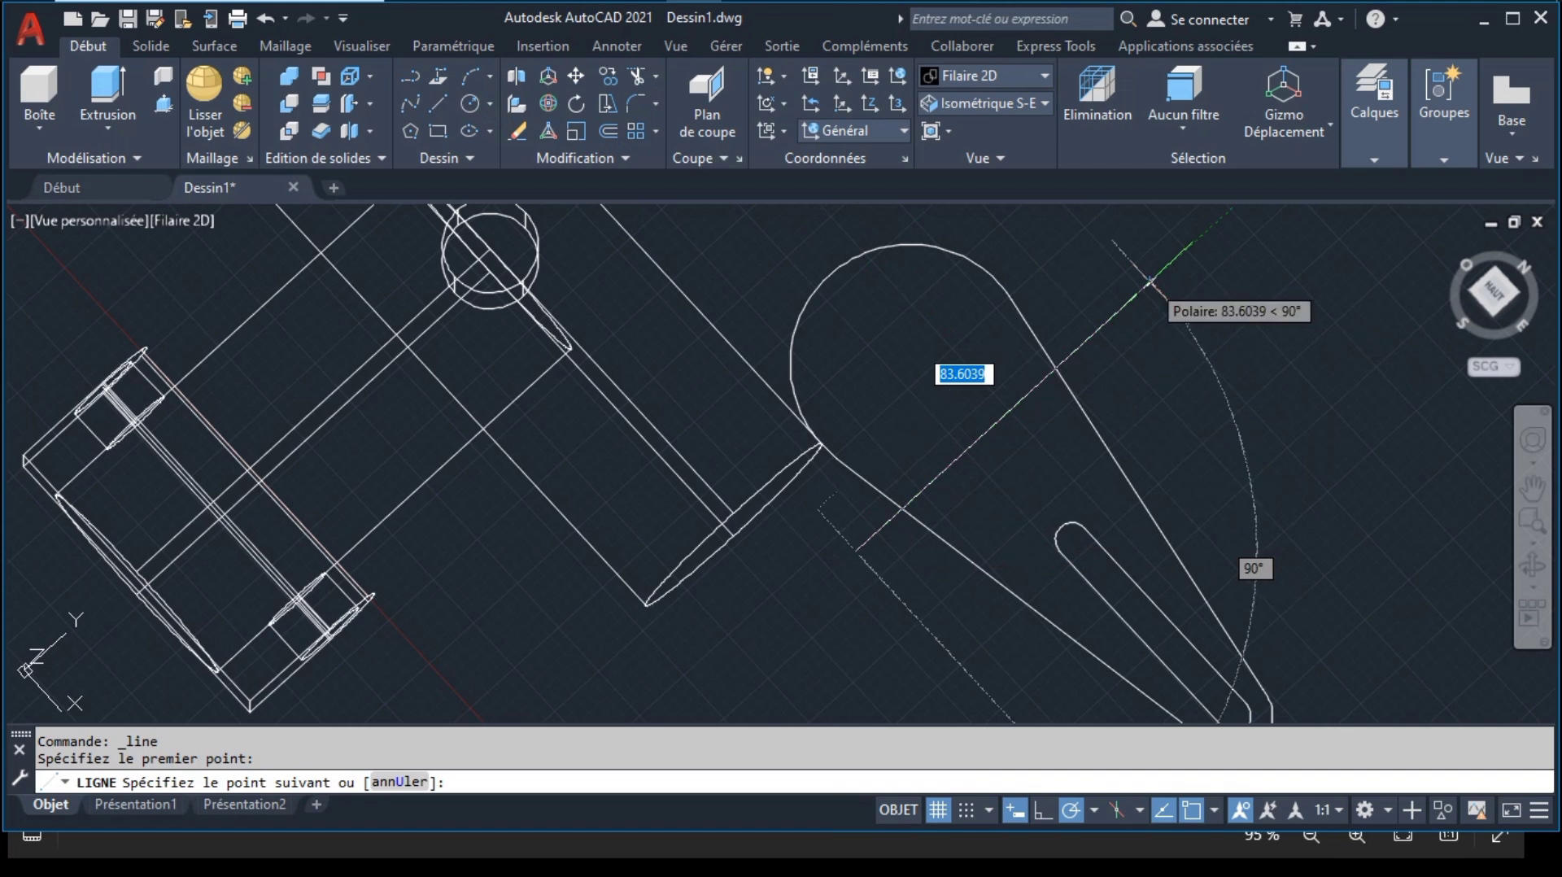
pyautogui.click(1148, 289)
pyautogui.press('Return')
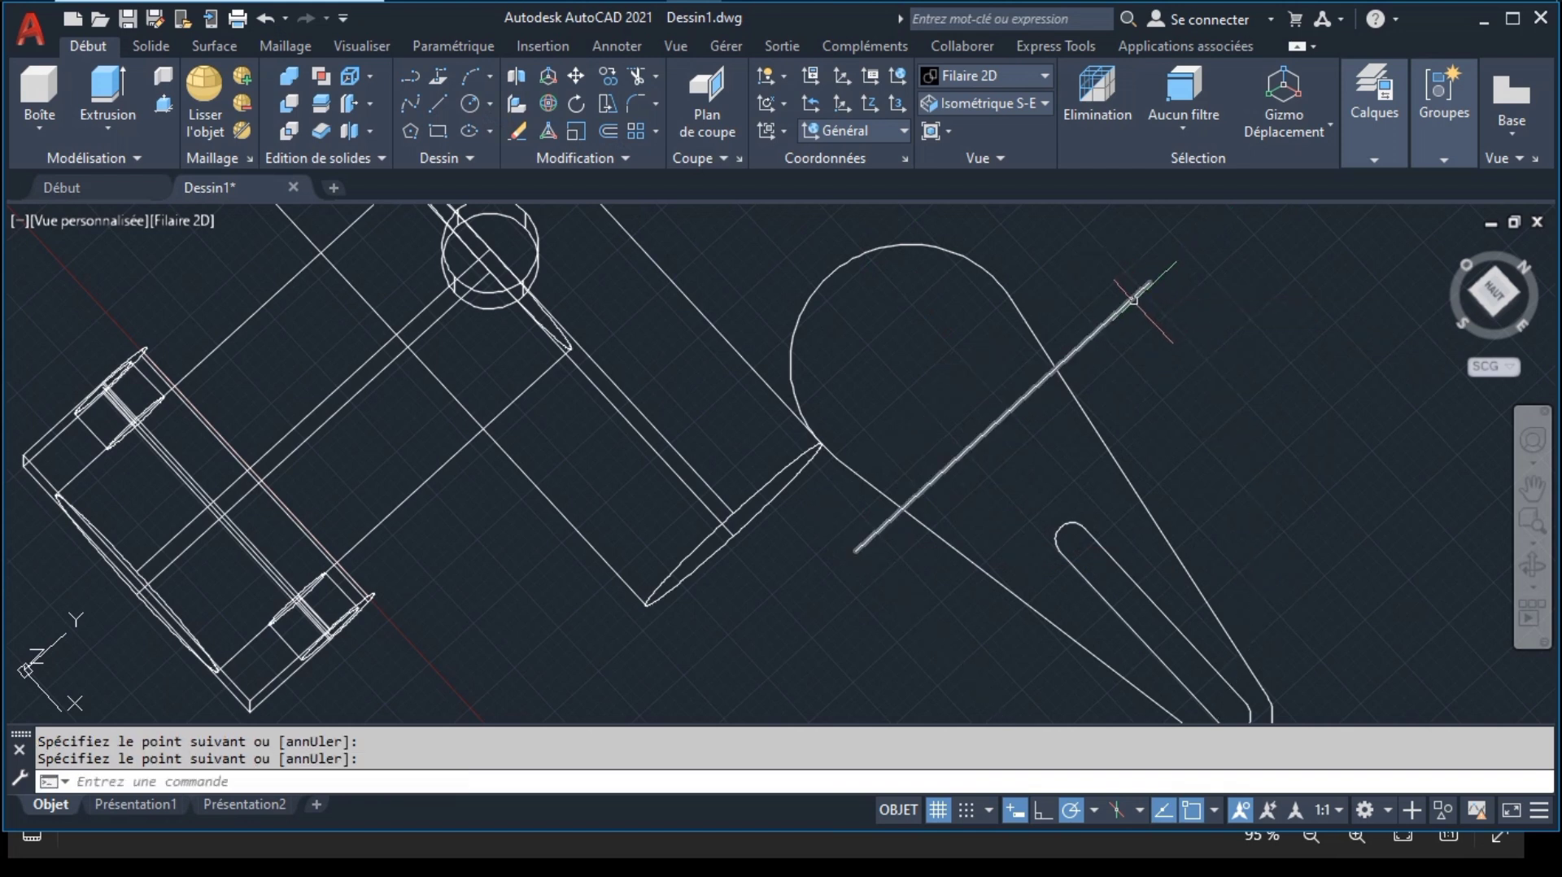
pyautogui.hotkey('ctrl', 'z')
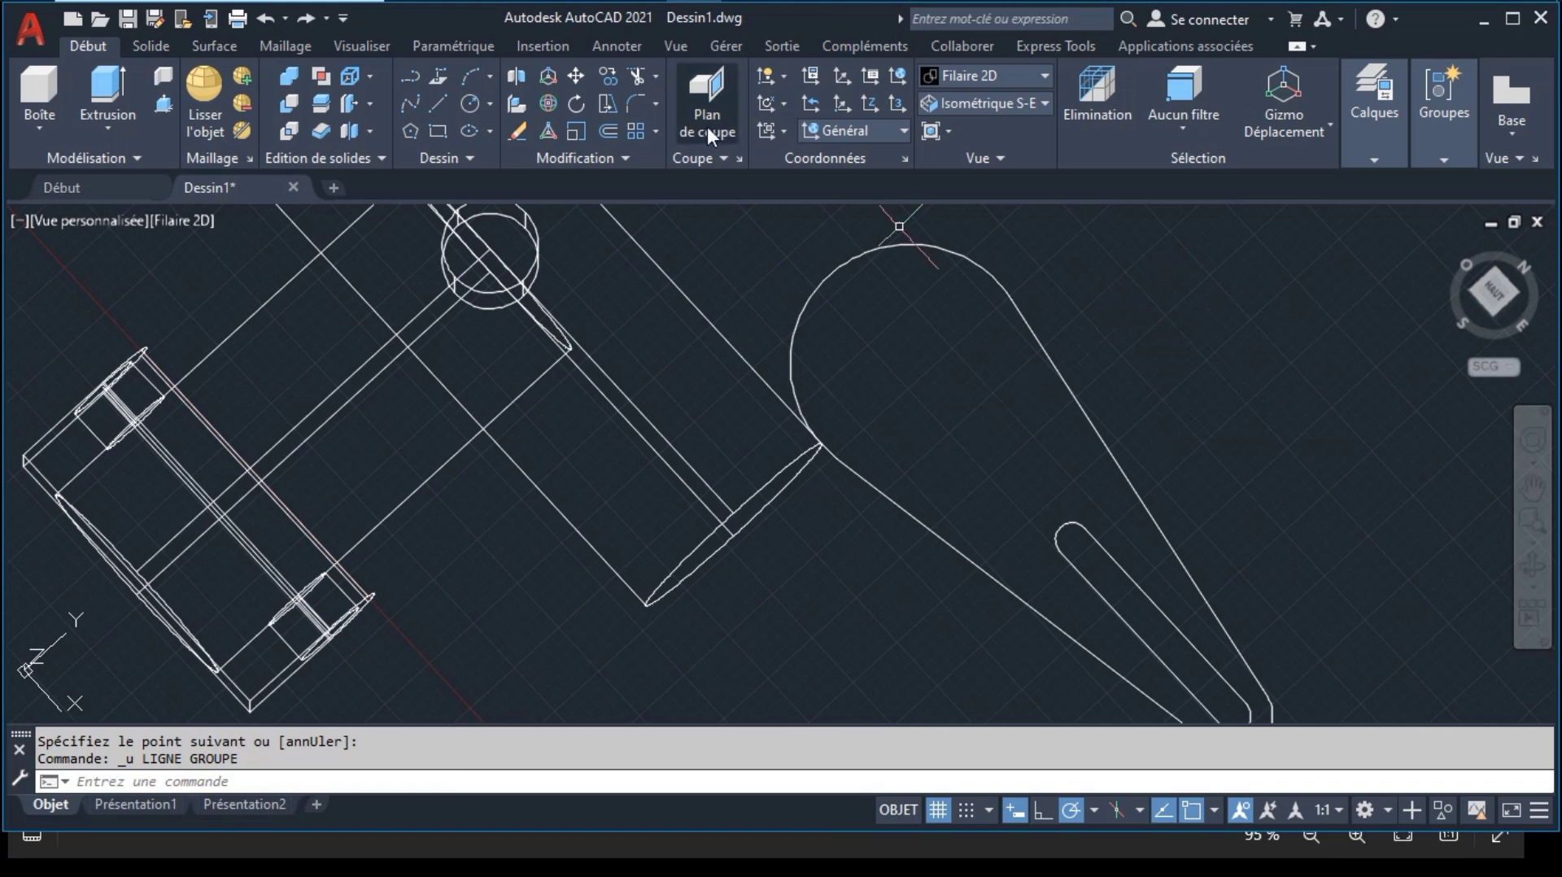
# Step: Draw a circle centred on the arm's wide rounded end with the same radius as its arc
pyautogui.click(469, 104)
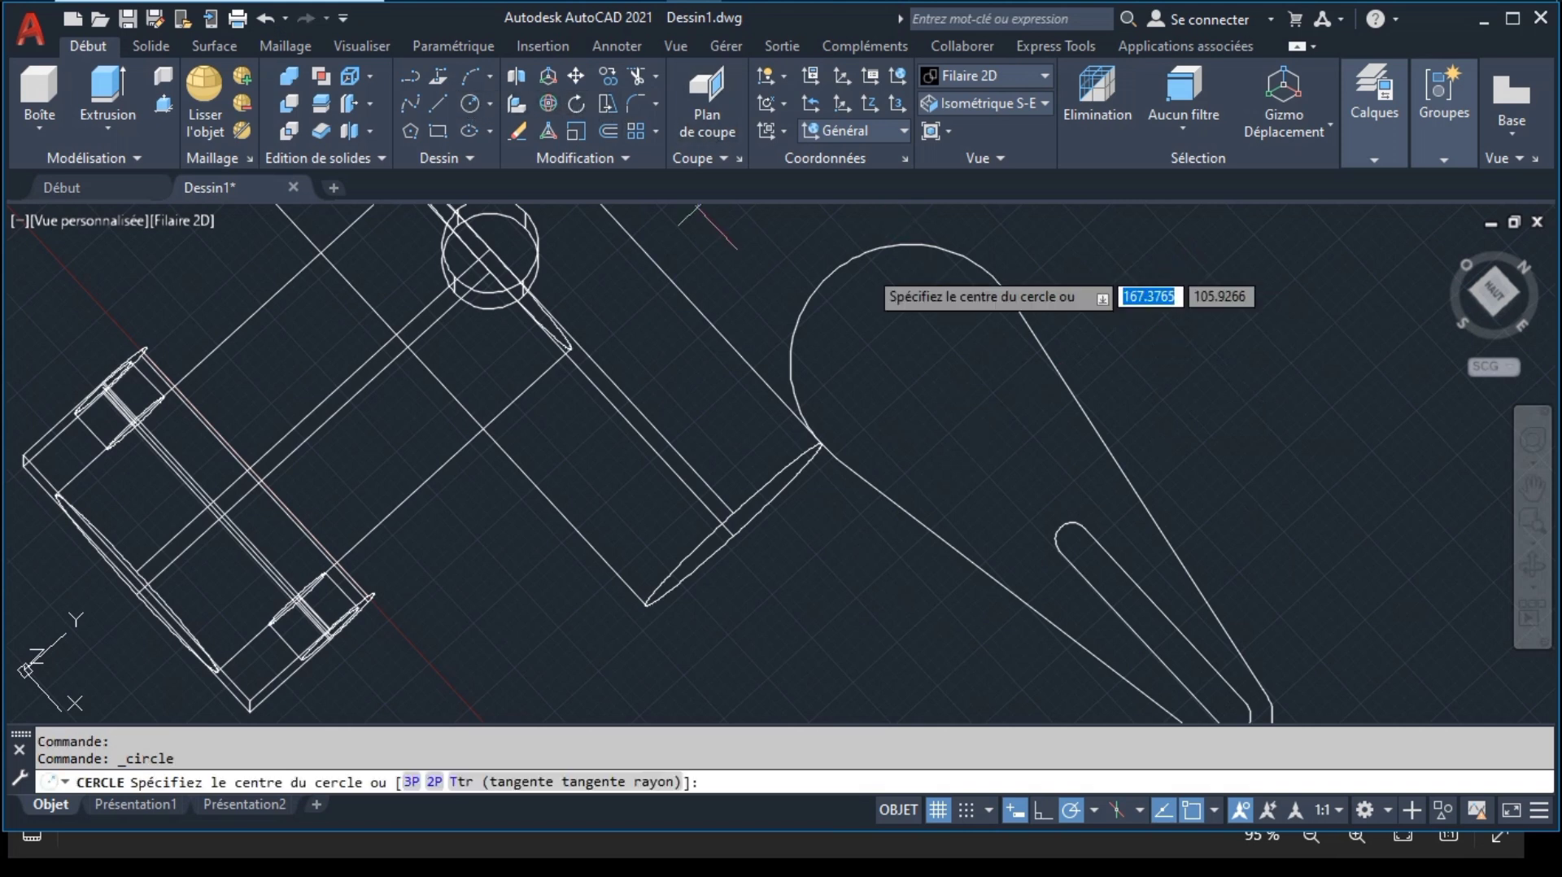
pyautogui.click(909, 364)
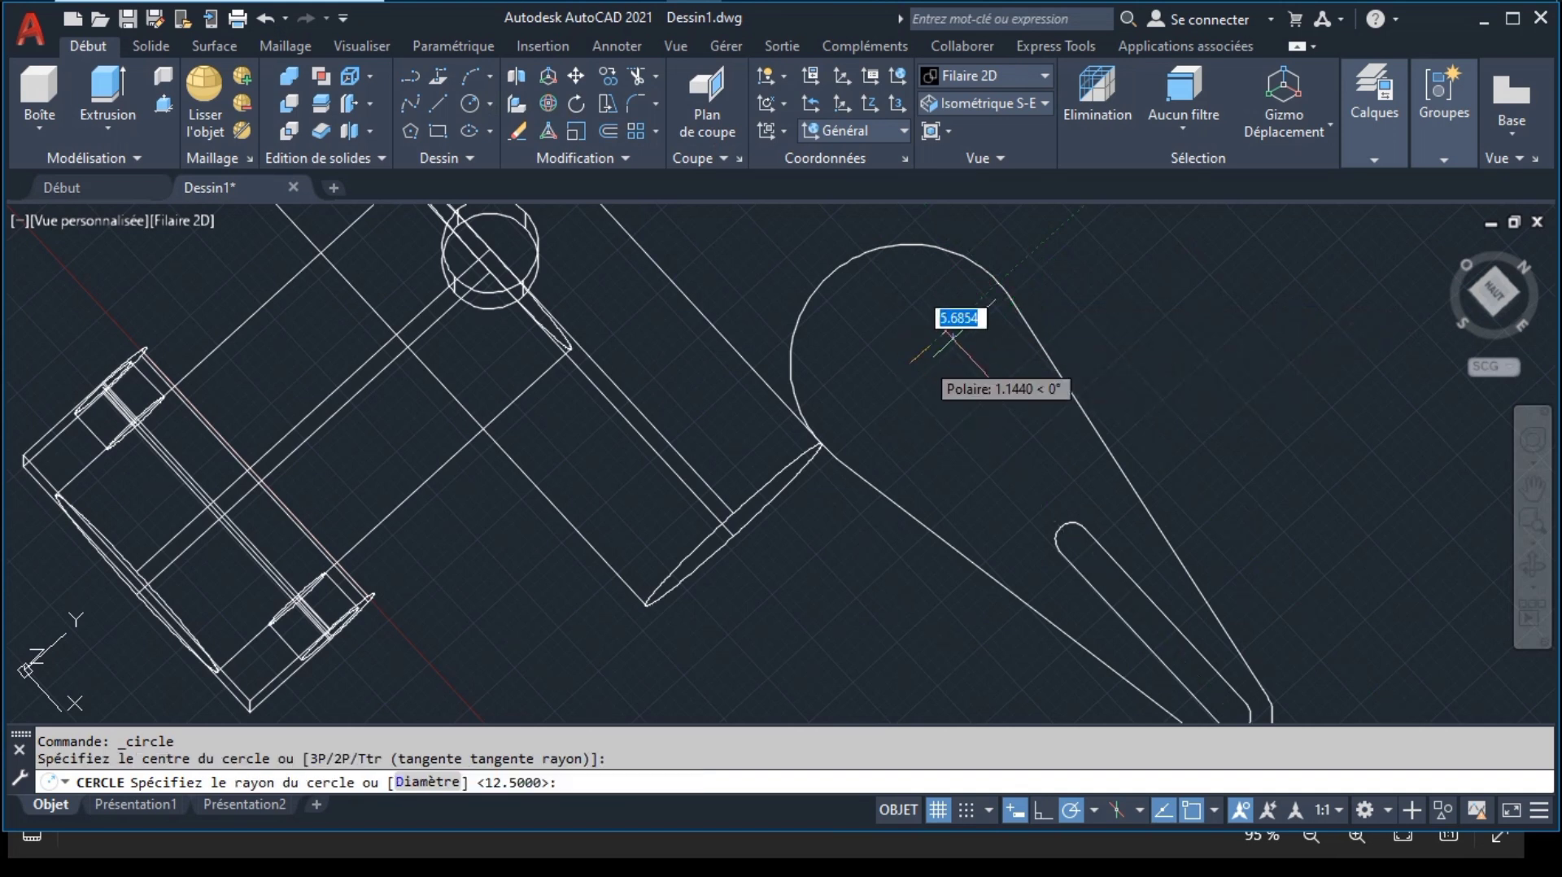
pyautogui.click(997, 282)
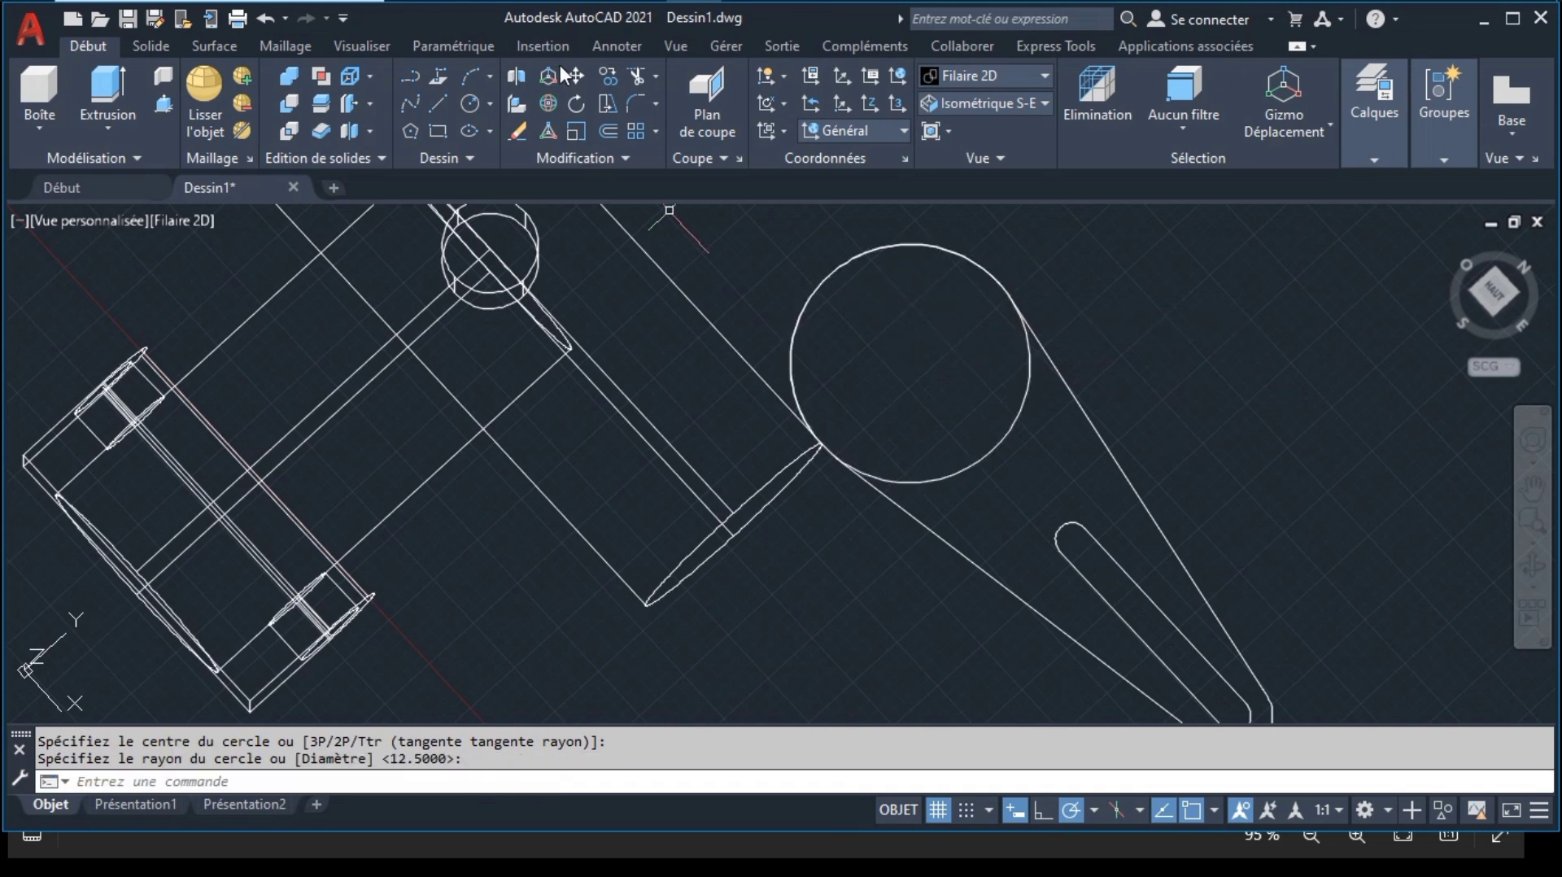
# Step: Trim off the outer arc at the arm's wide end, leaving the circle's inner arc as a concave edge
pyautogui.click(637, 75)
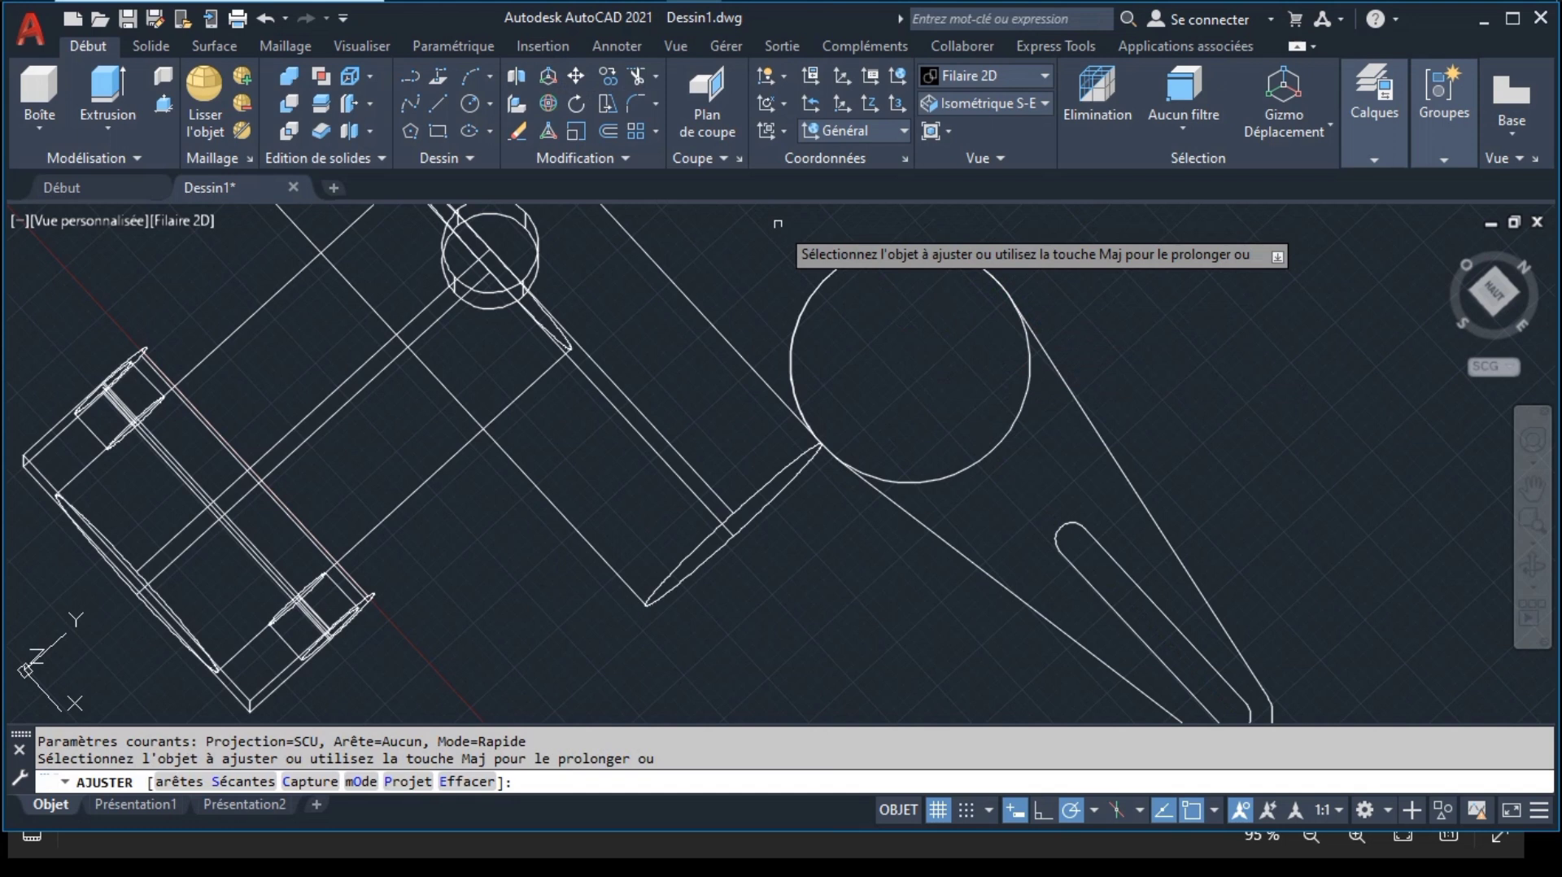
pyautogui.click(793, 266)
pyautogui.press('Return')
pyautogui.press('Return')
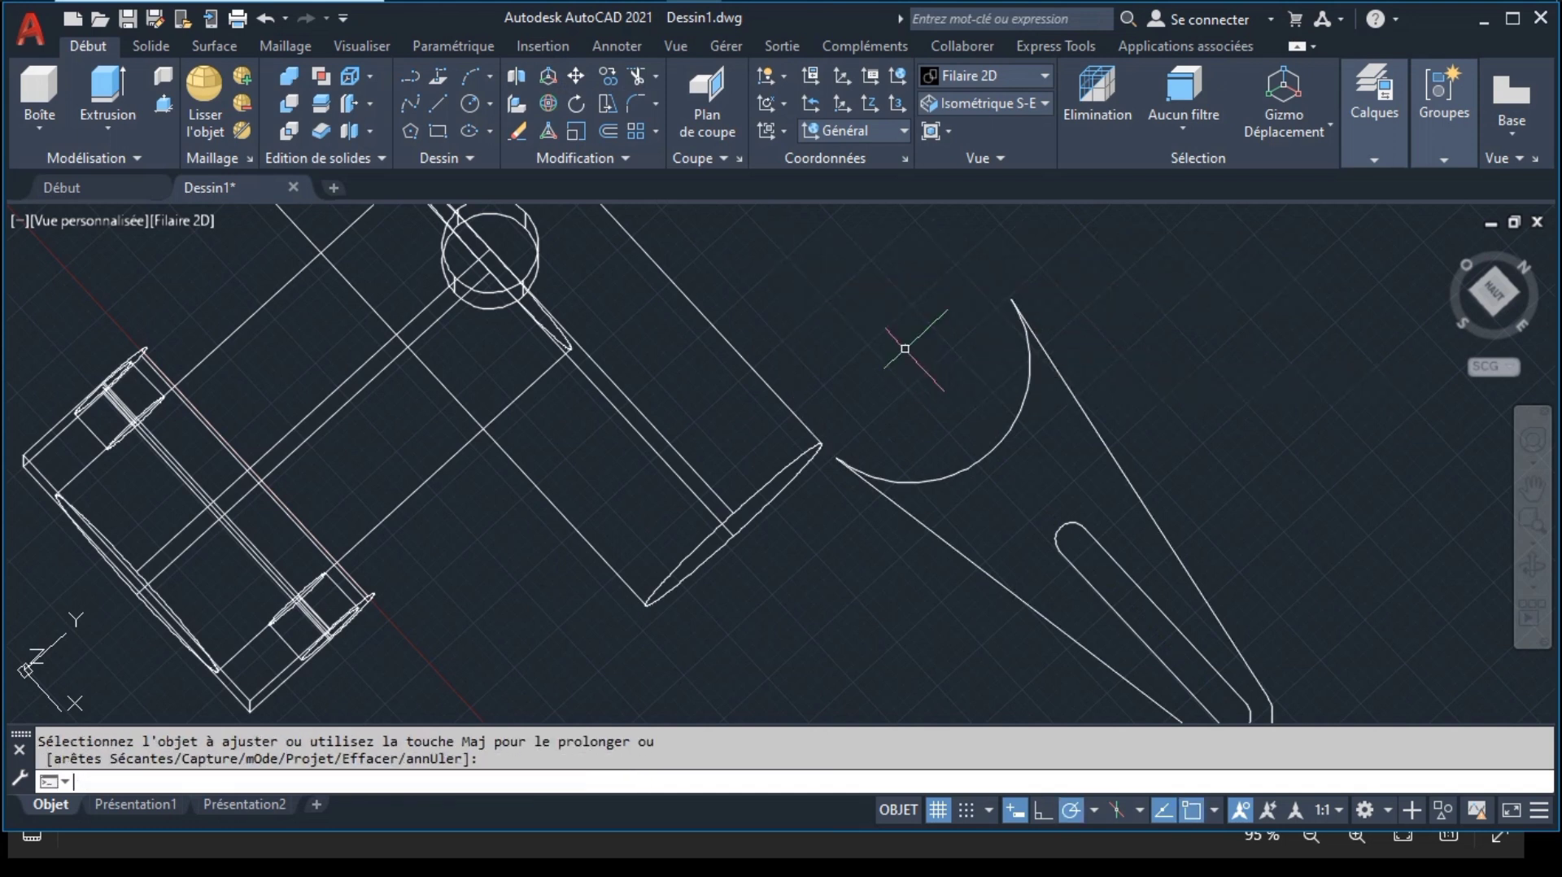
pyautogui.press('Escape')
# Step: Join the concave arc with the tapered arm outline into one closed profile
pyautogui.click(1010, 422)
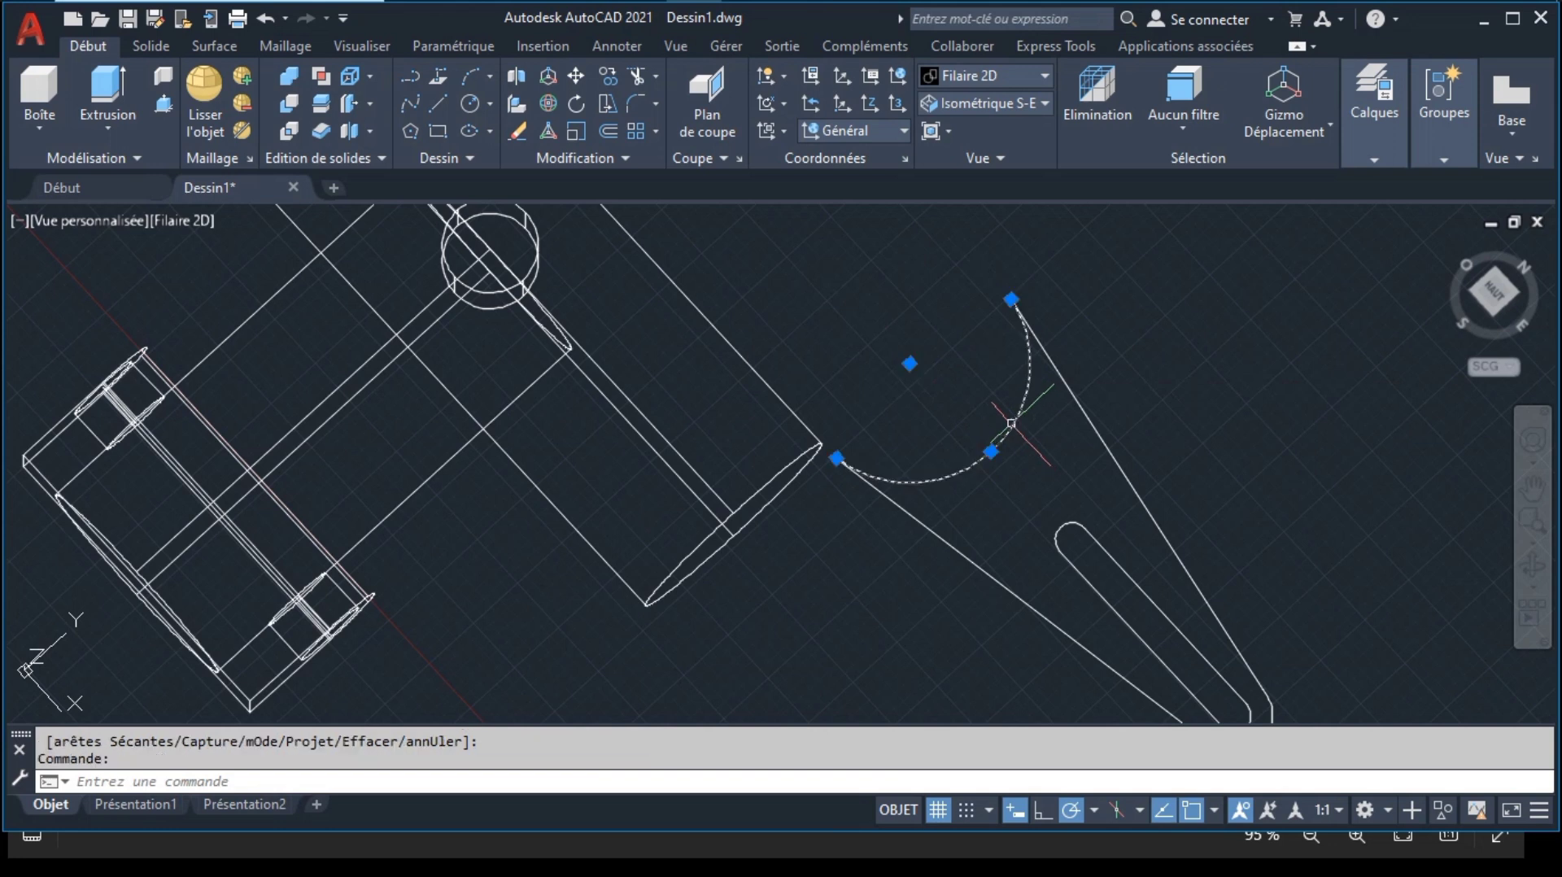
pyautogui.click(1079, 417)
pyautogui.click(626, 170)
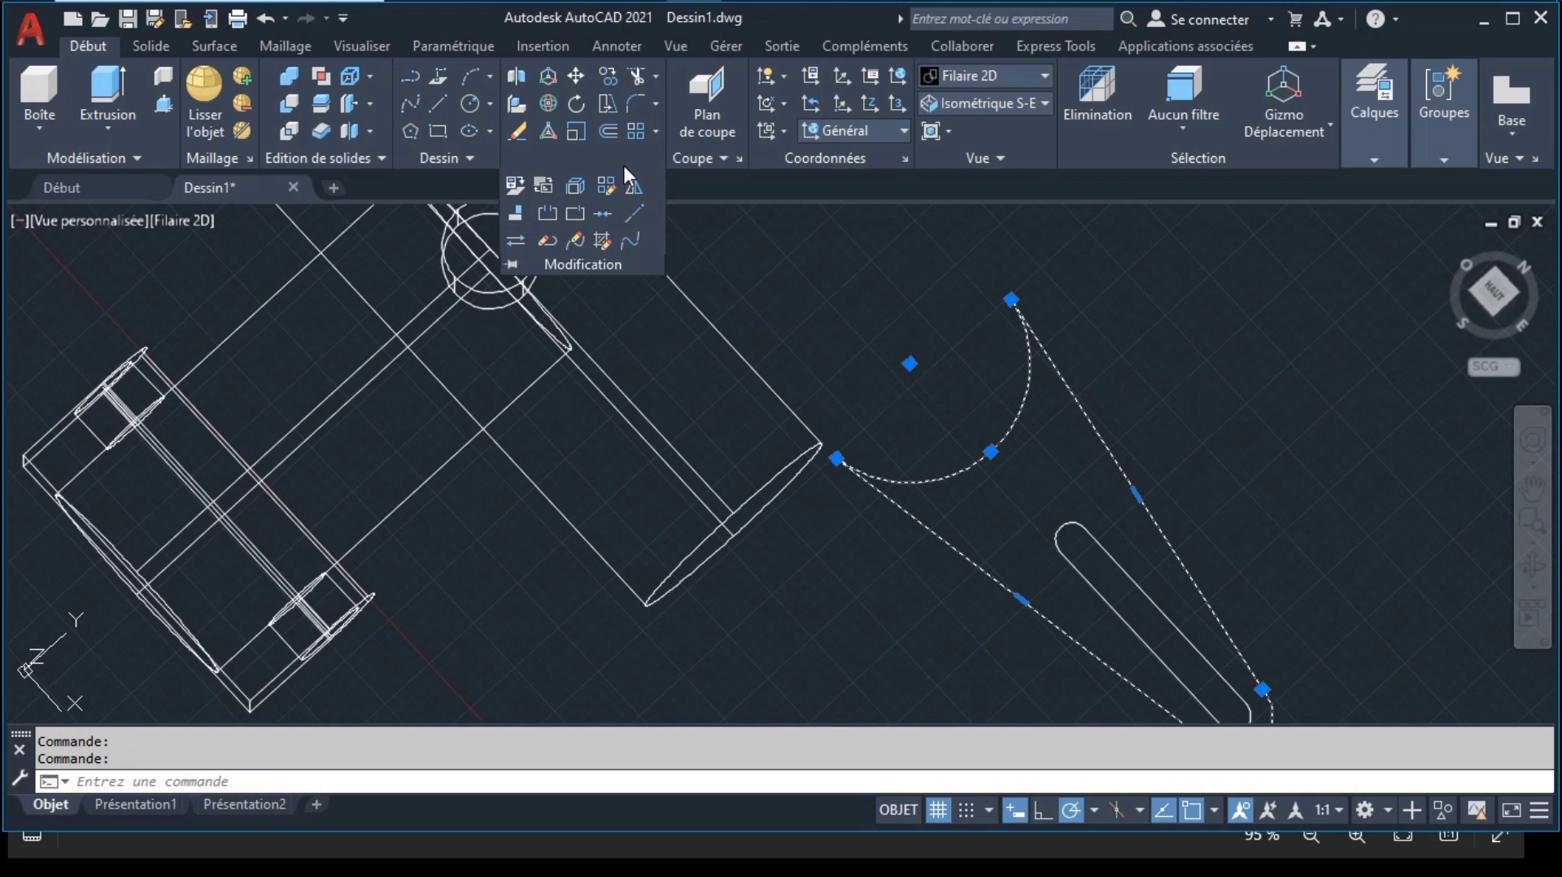
pyautogui.click(608, 215)
pyautogui.click(1016, 417)
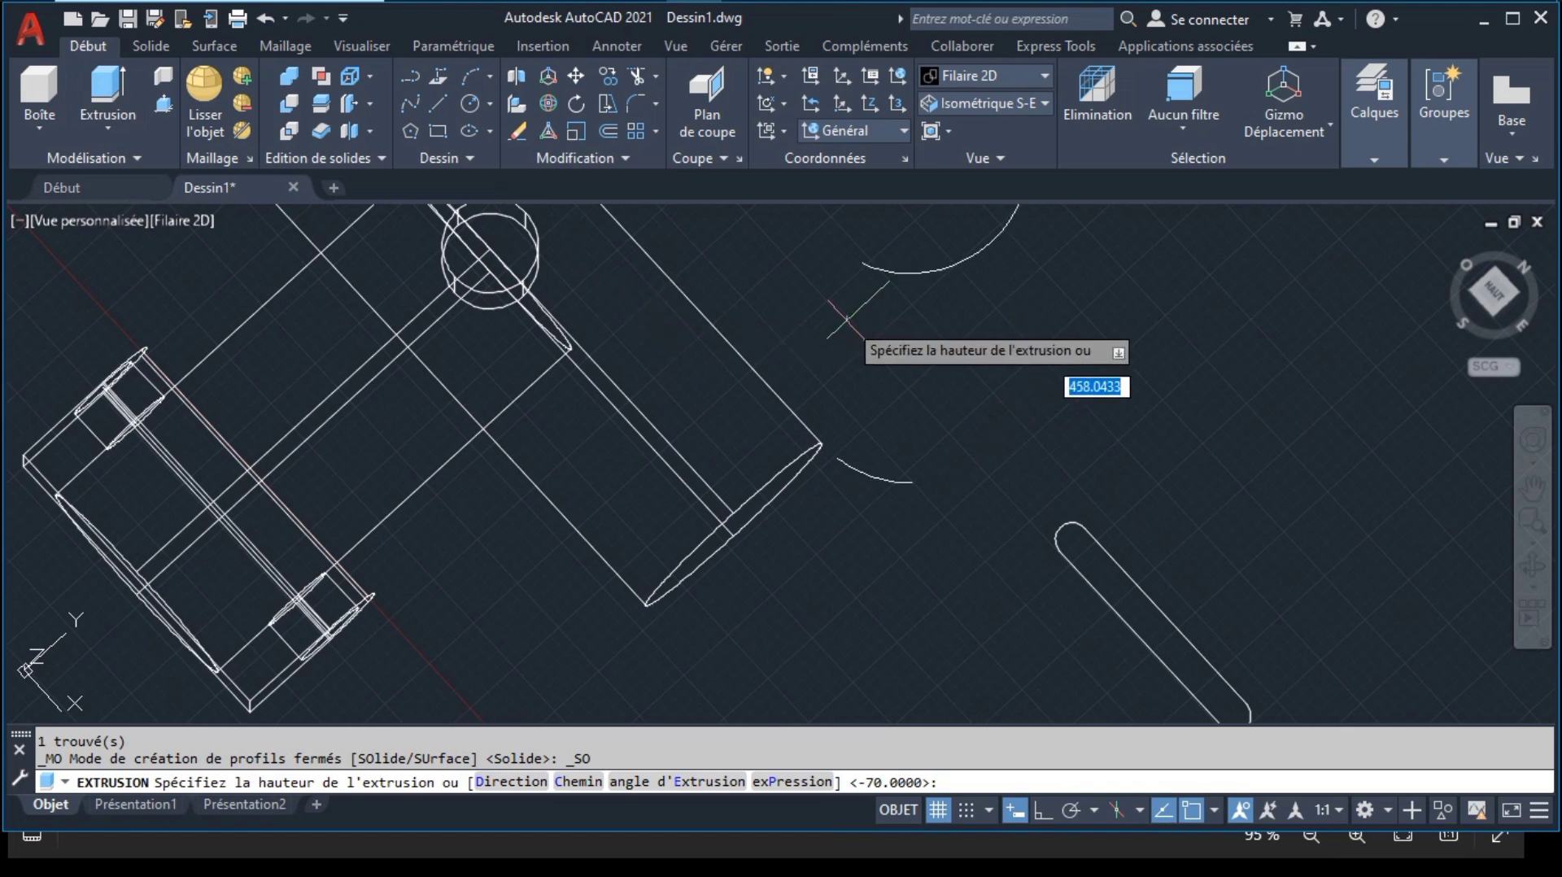
pyautogui.press('Escape')
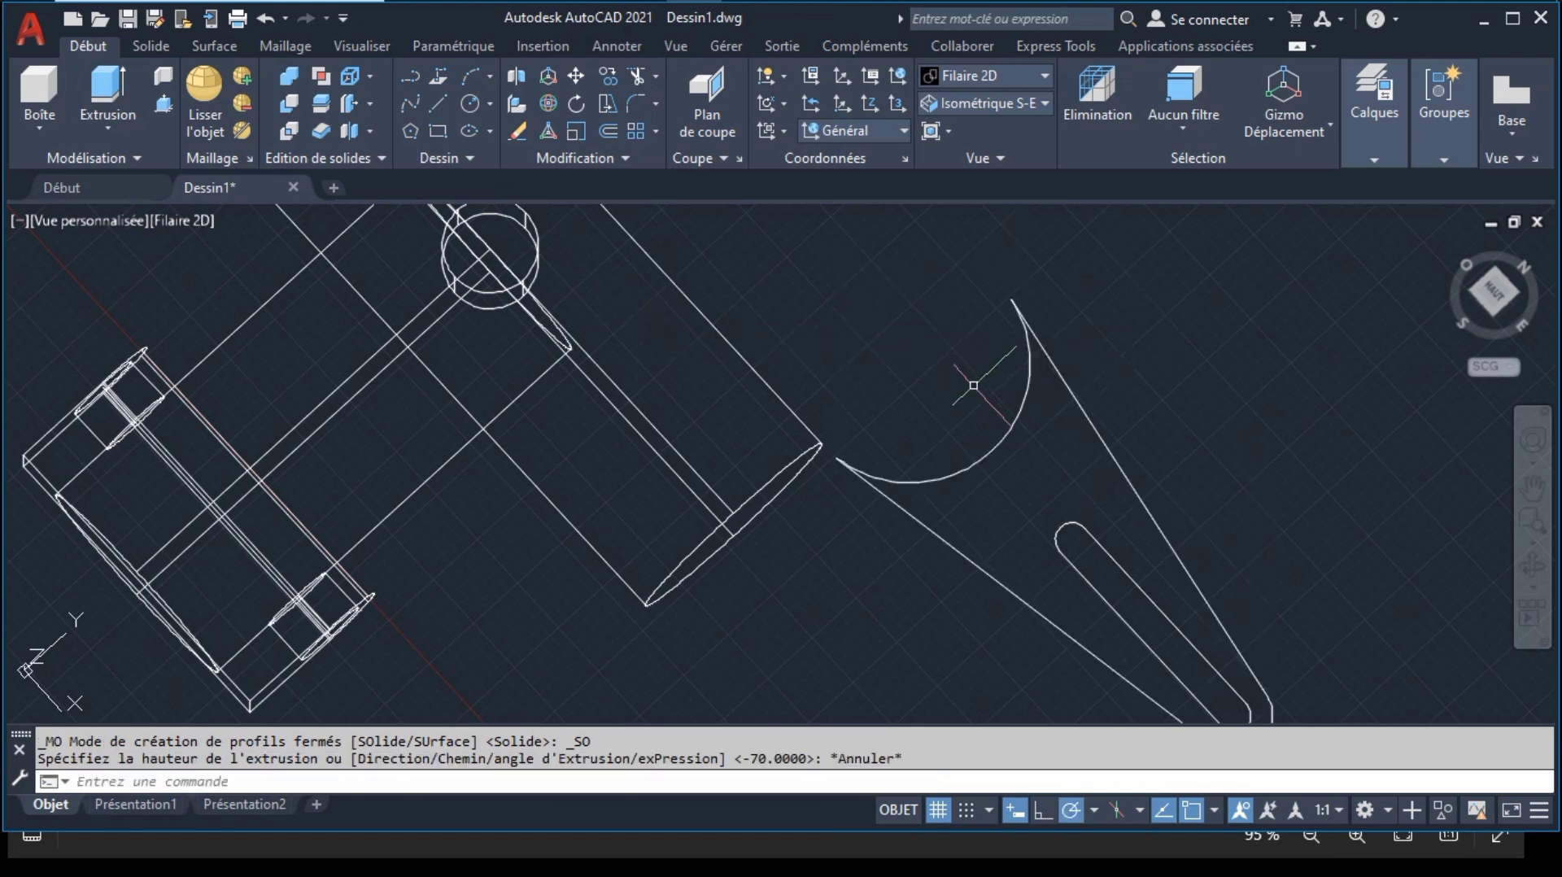
# Step: Extrude the closed arm outline and its inner slot 10 as solids, checking the arm thickness in 2024.png
pyautogui.click(1025, 400)
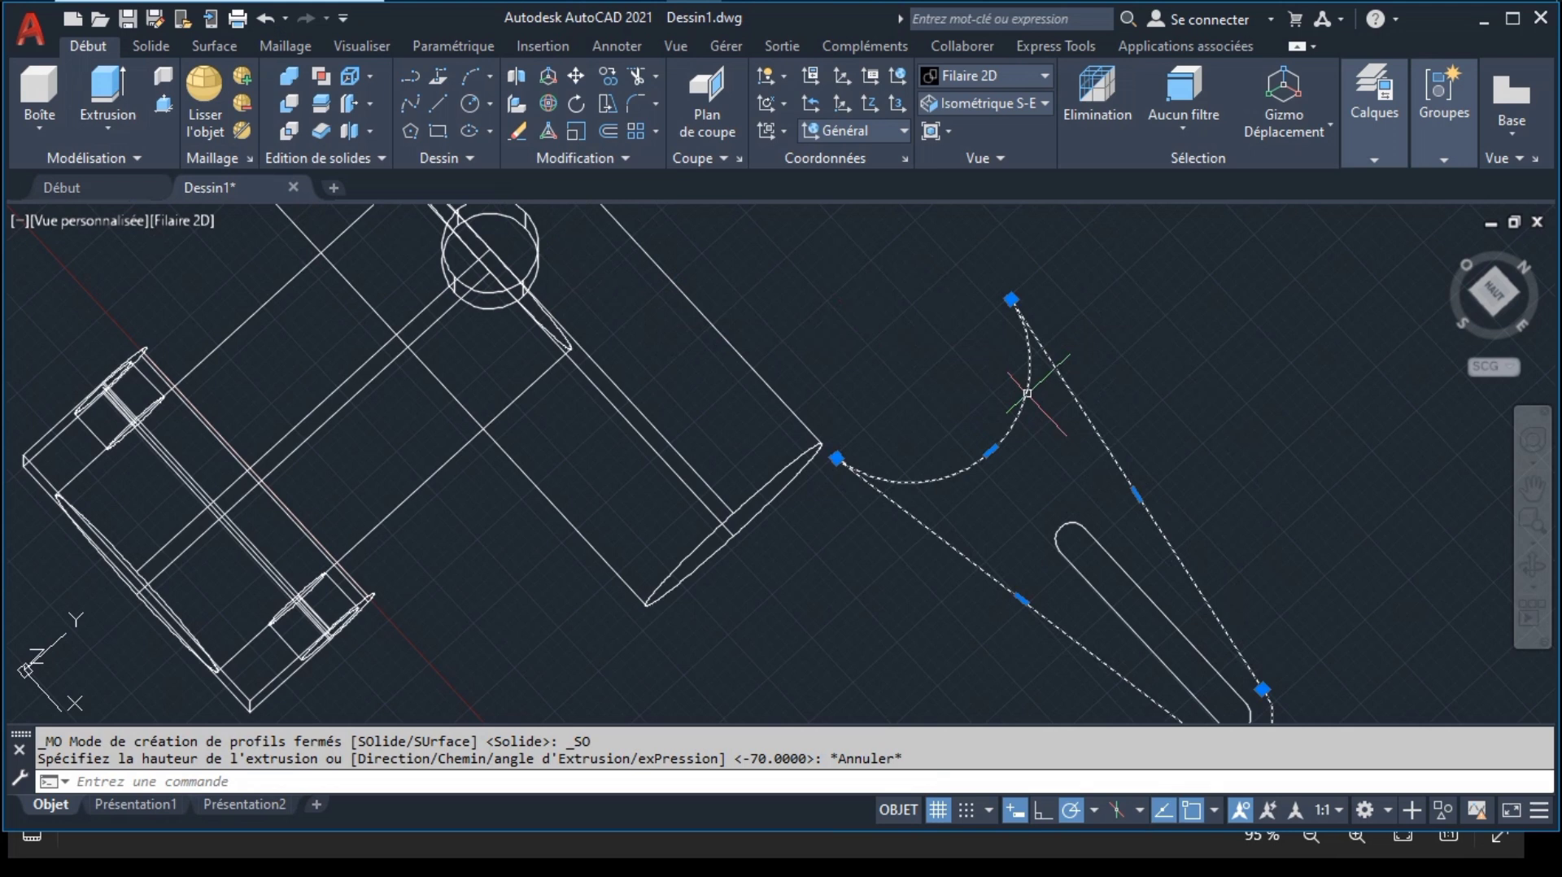
pyautogui.click(1058, 529)
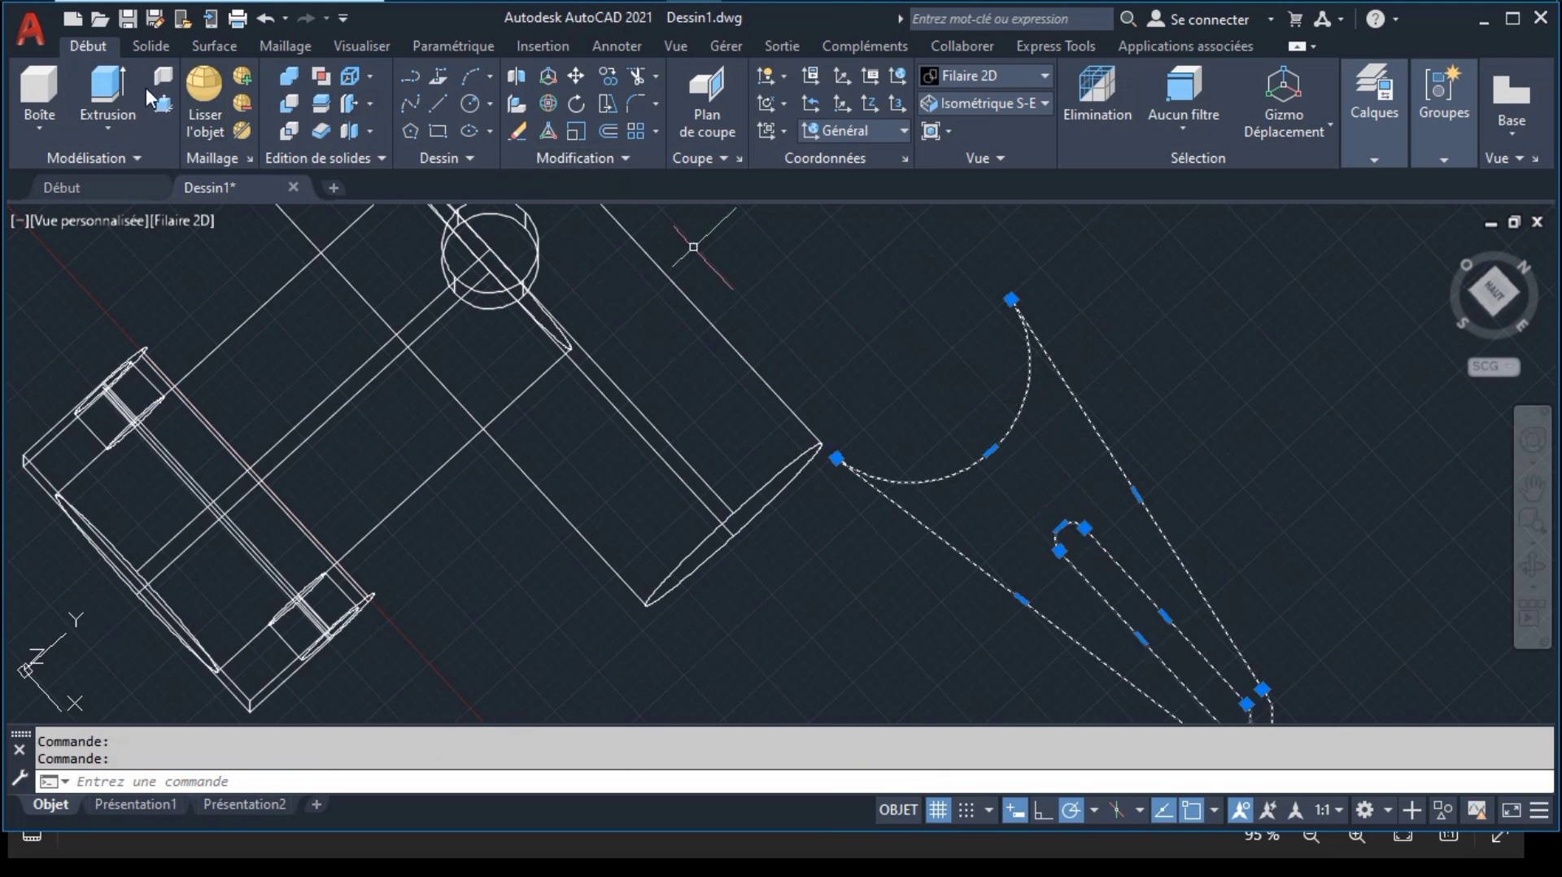
pyautogui.click(116, 92)
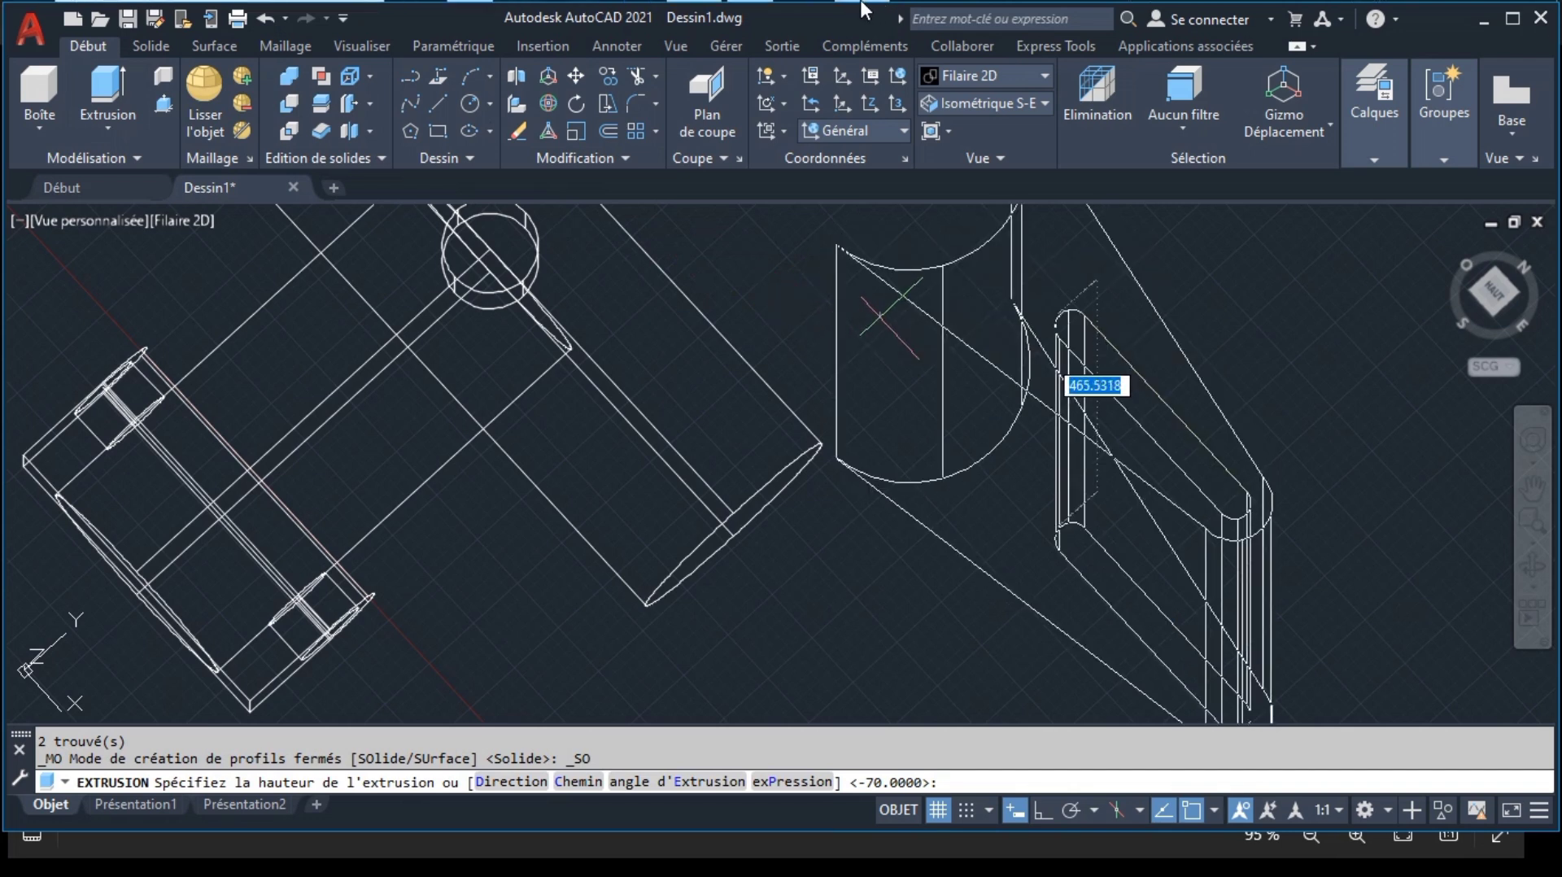
pyautogui.moveTo(863, 12)
pyautogui.click(903, 155)
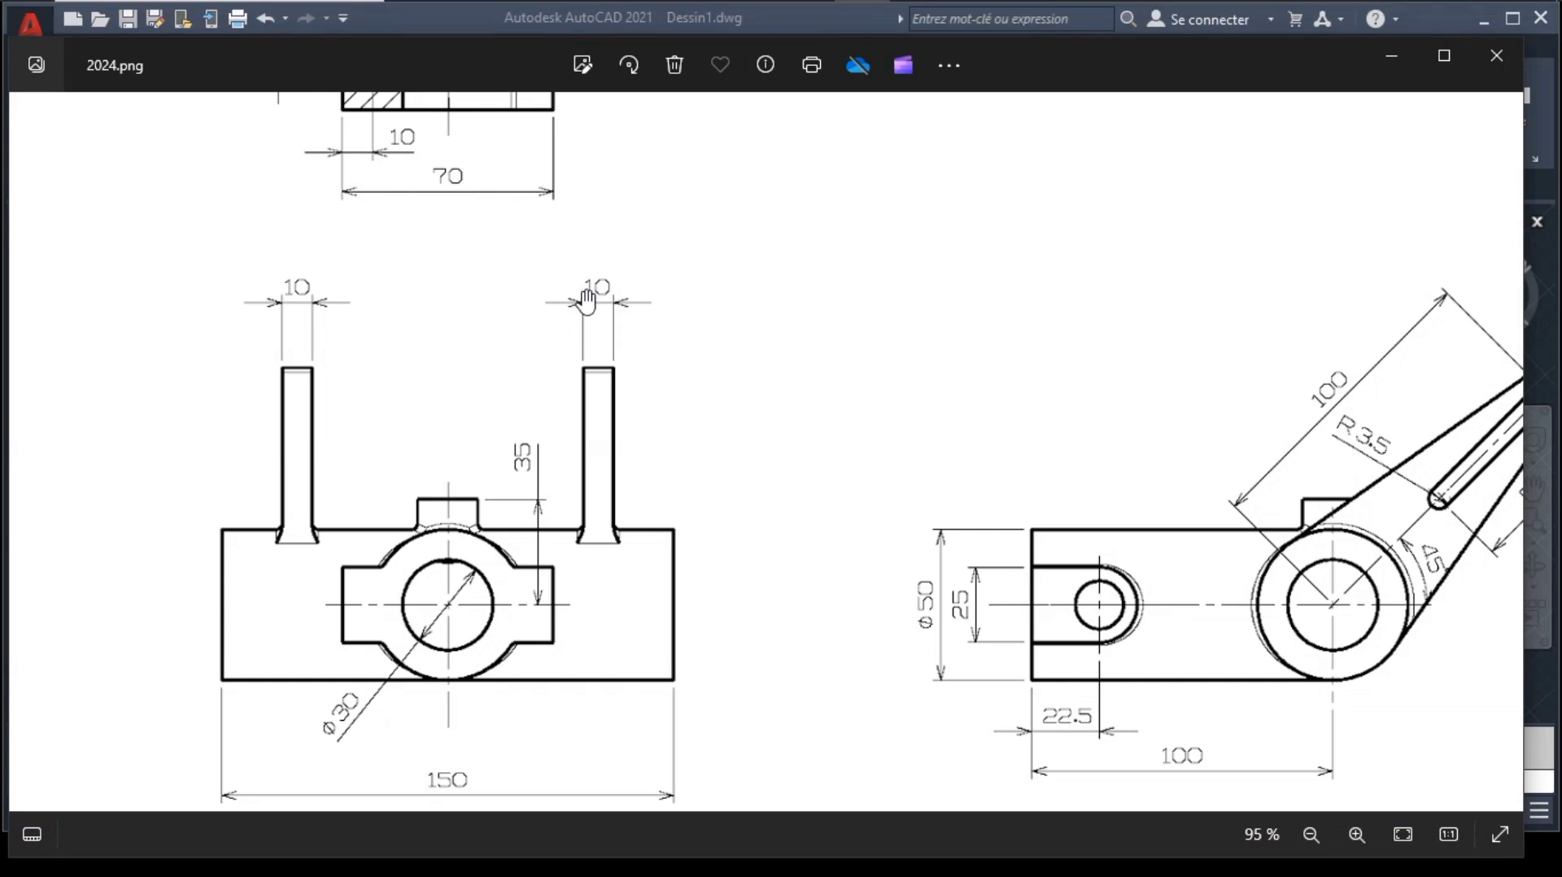
pyautogui.moveTo(845, 10)
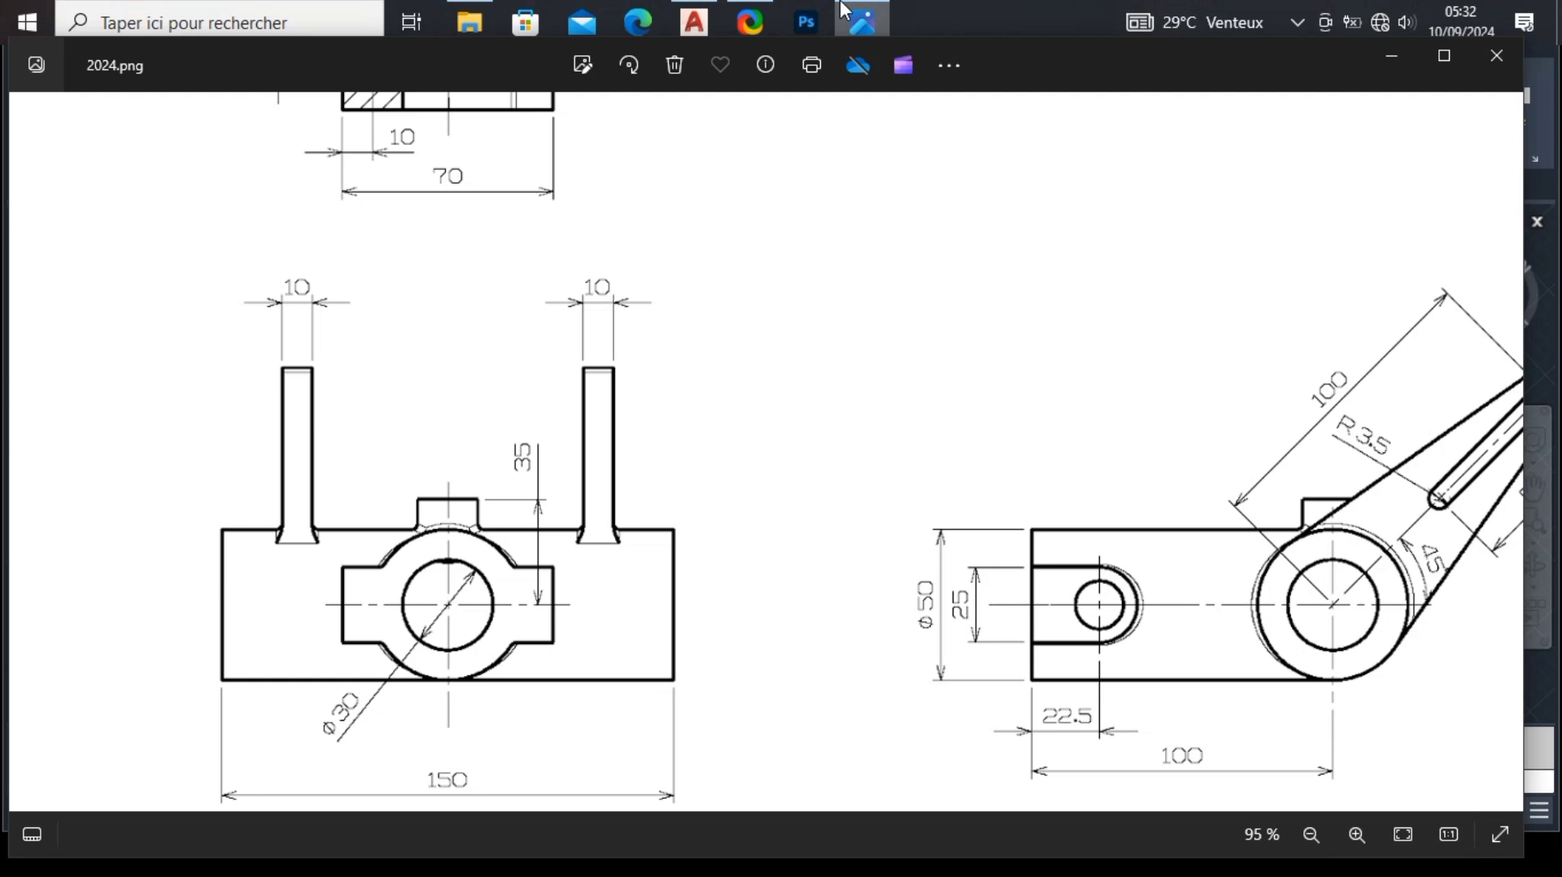
pyautogui.click(713, 16)
pyautogui.write('10')
pyautogui.press('Return')
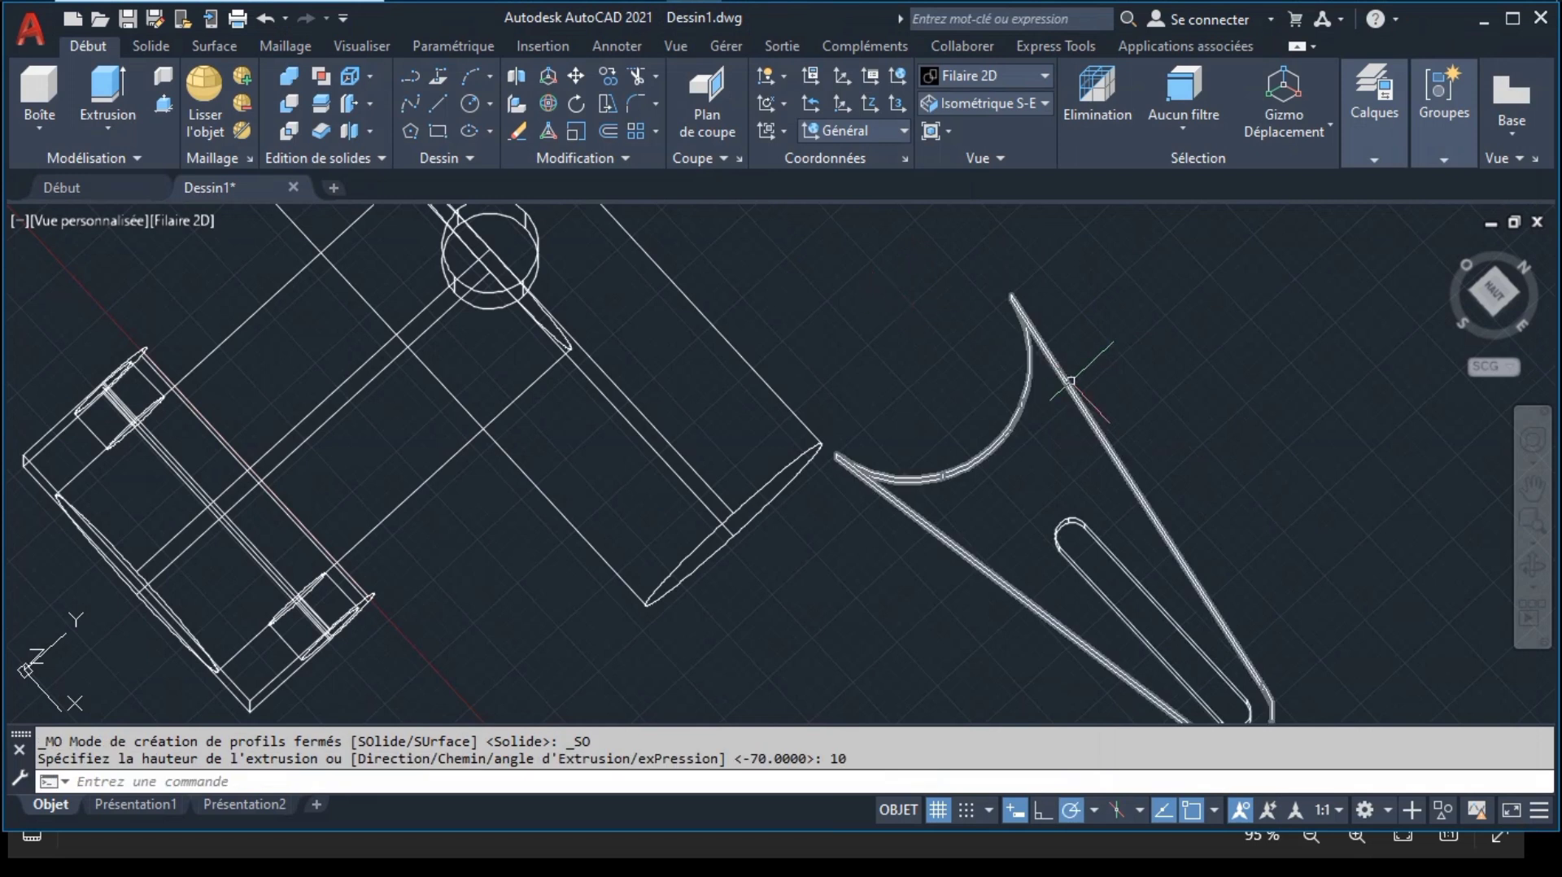
# Step: Show the model from an oblique 3D view in the Réaliste visual style
pyautogui.click(1529, 570)
pyautogui.moveTo(1048, 598); pyautogui.dragTo(1064, 493)
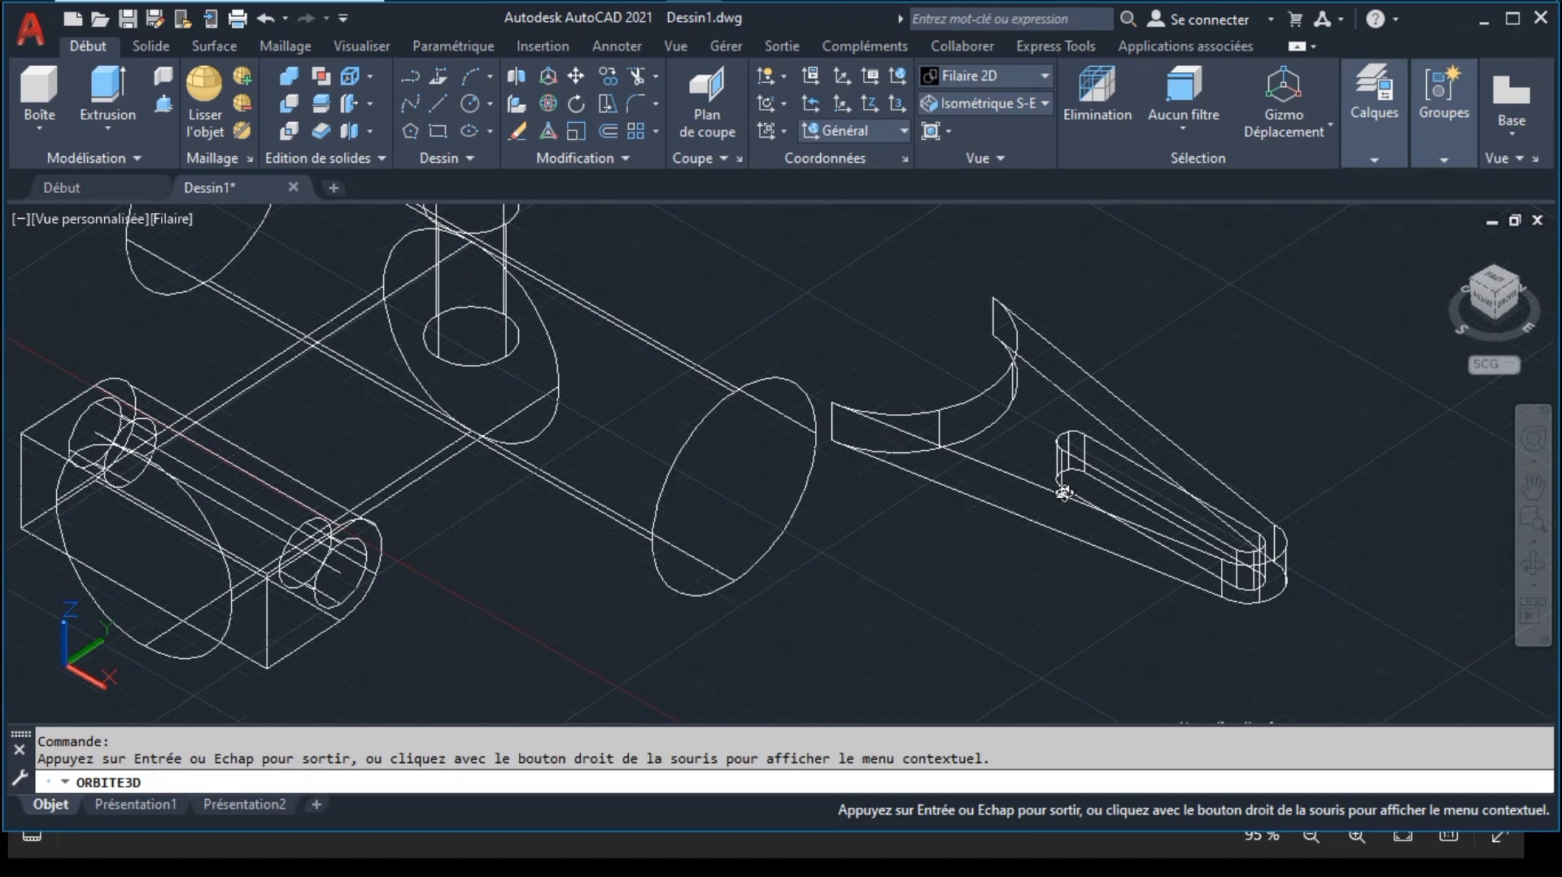
pyautogui.press('Escape')
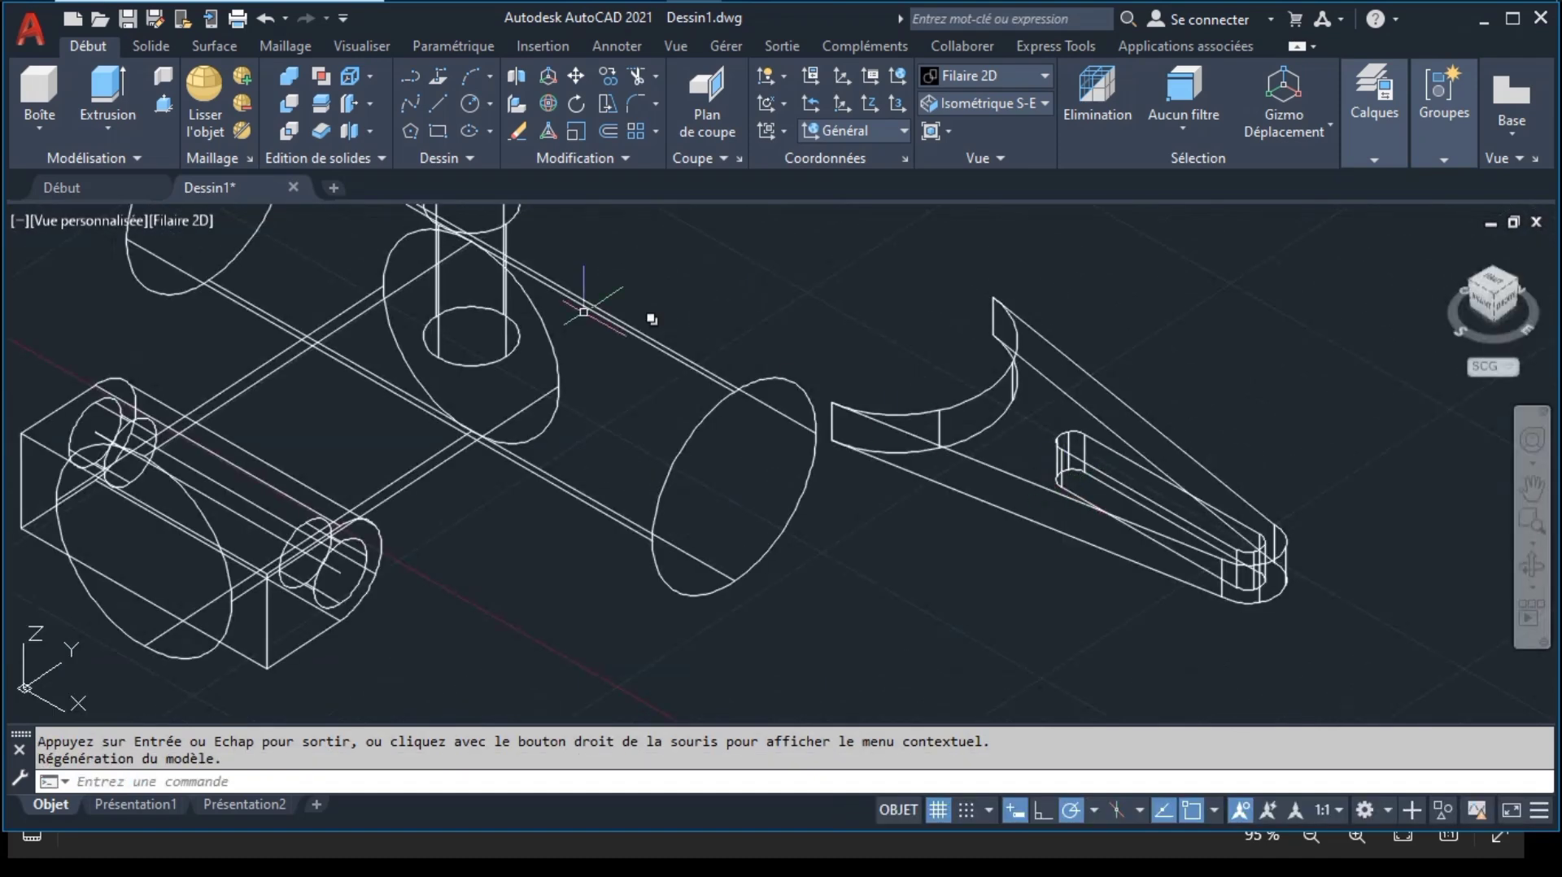
pyautogui.click(188, 221)
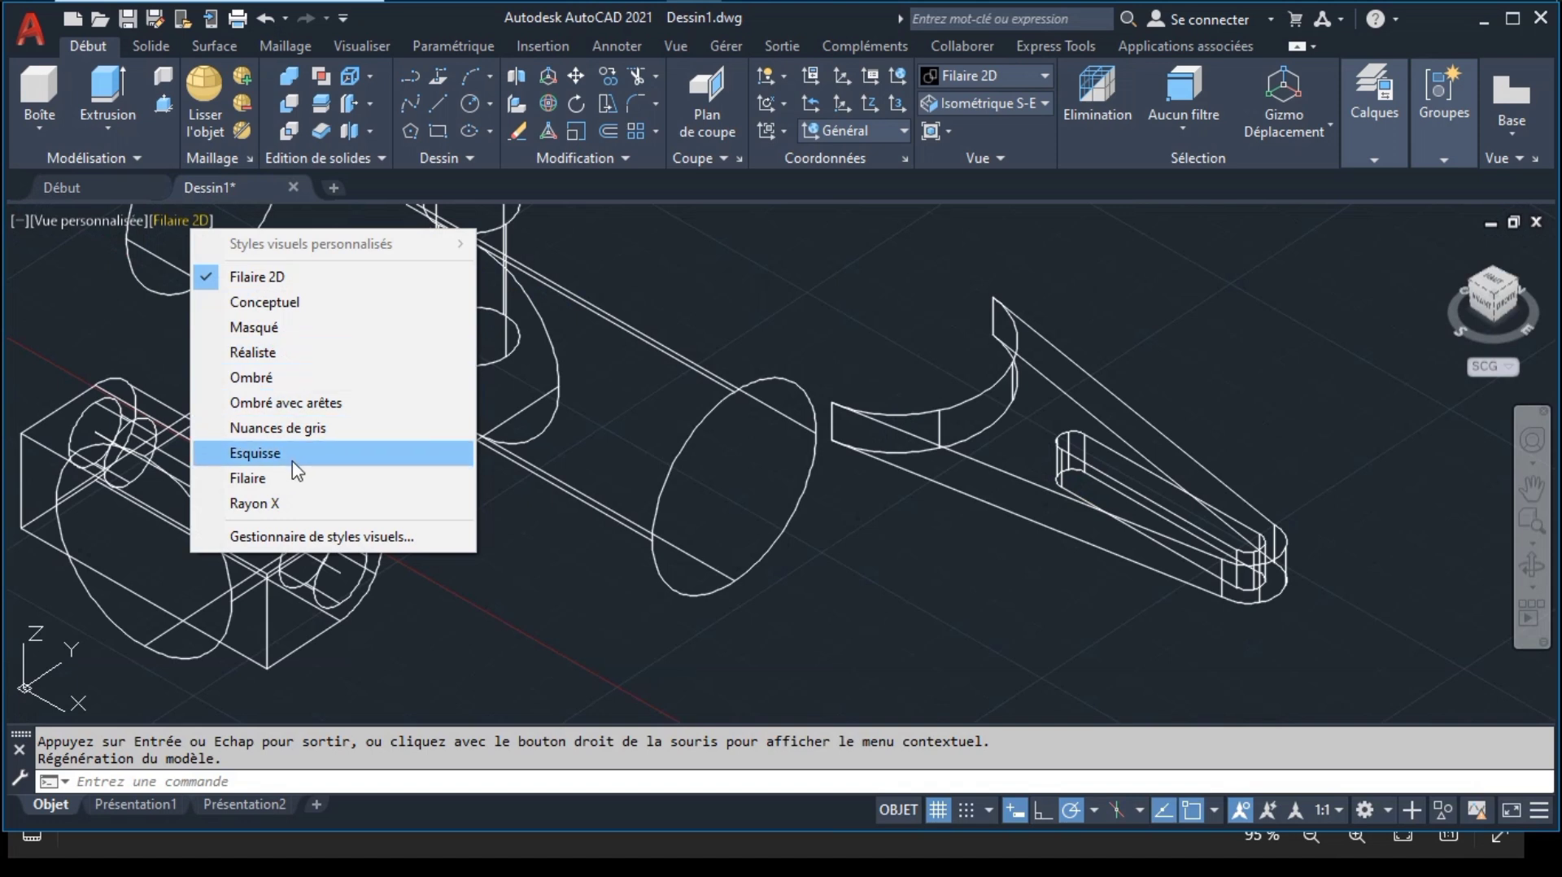
pyautogui.click(277, 352)
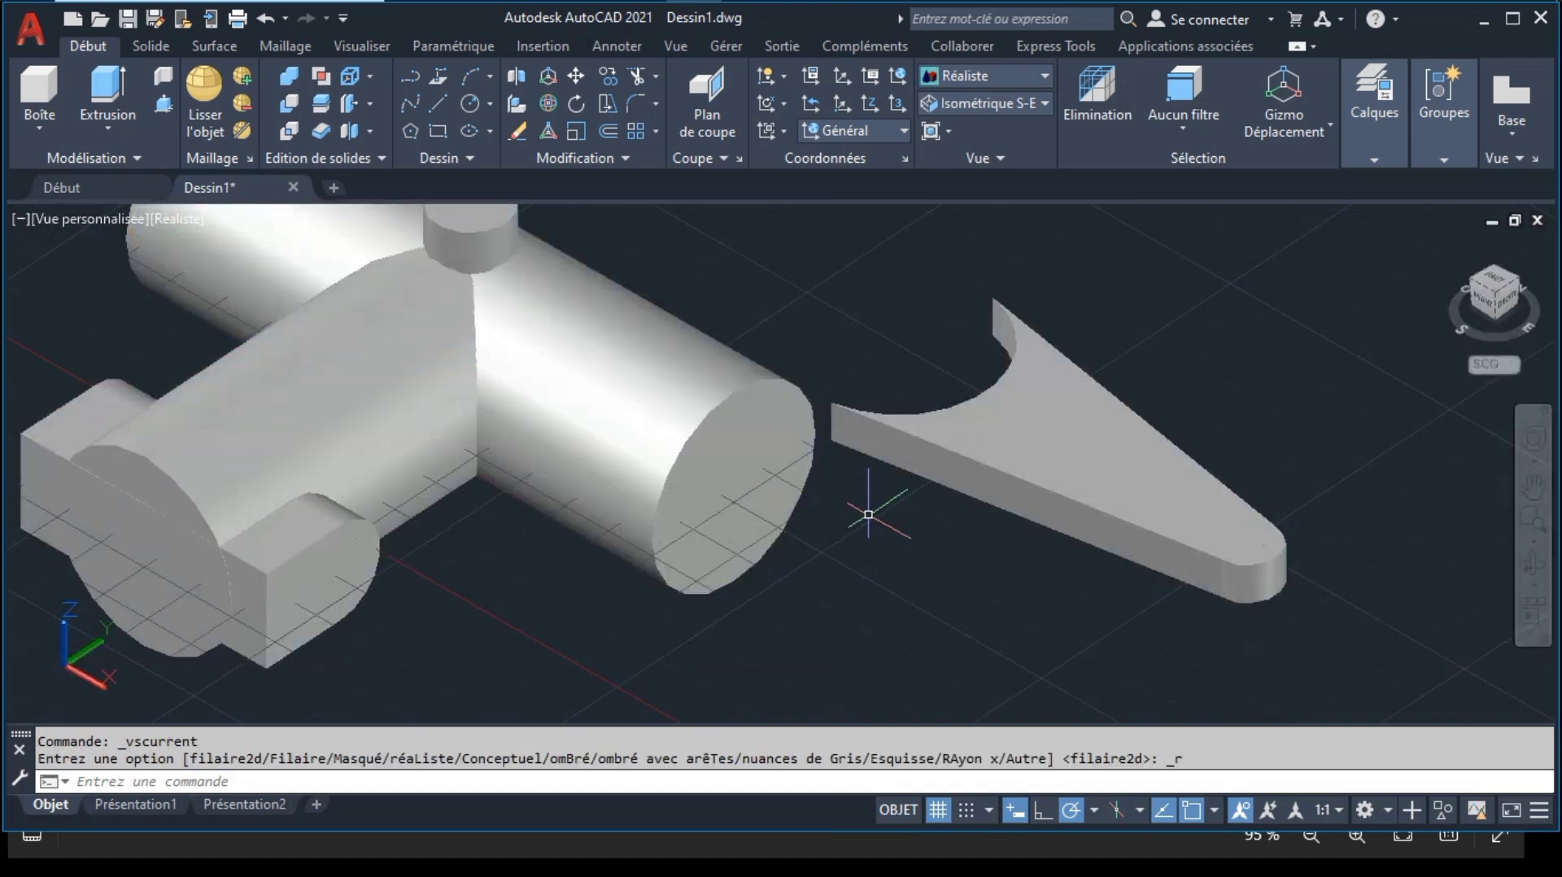
# Step: Unite the branch cylinder, the round-ended end block, the main cylinder and the upright boss into one solid
pyautogui.click(1533, 488)
pyautogui.moveTo(1029, 484); pyautogui.dragTo(1134, 529)
pyautogui.press('Escape')
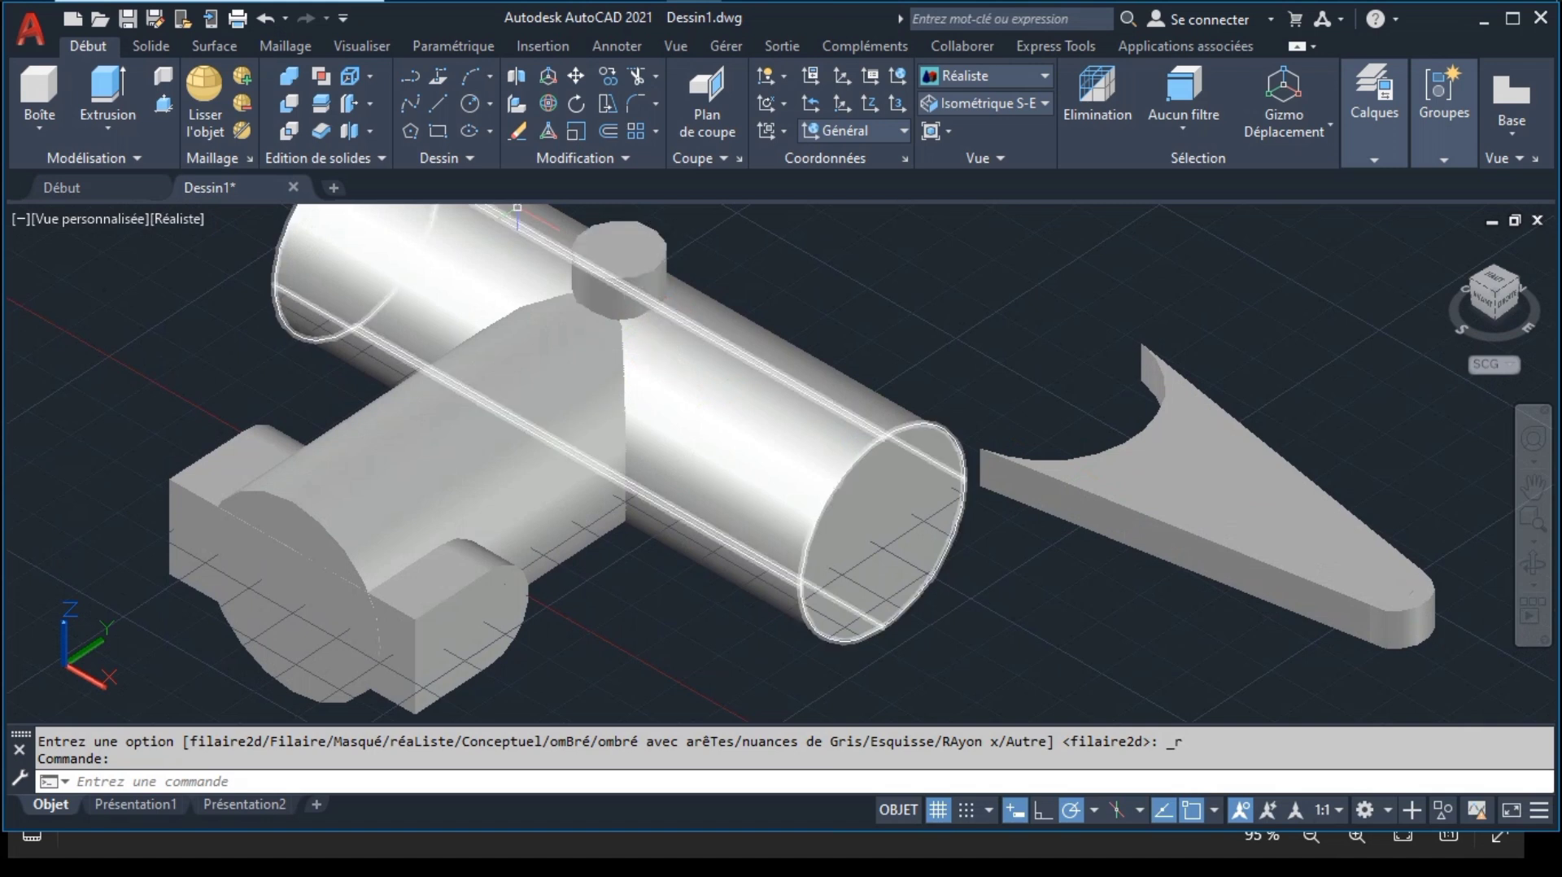
pyautogui.click(291, 71)
pyautogui.click(360, 427)
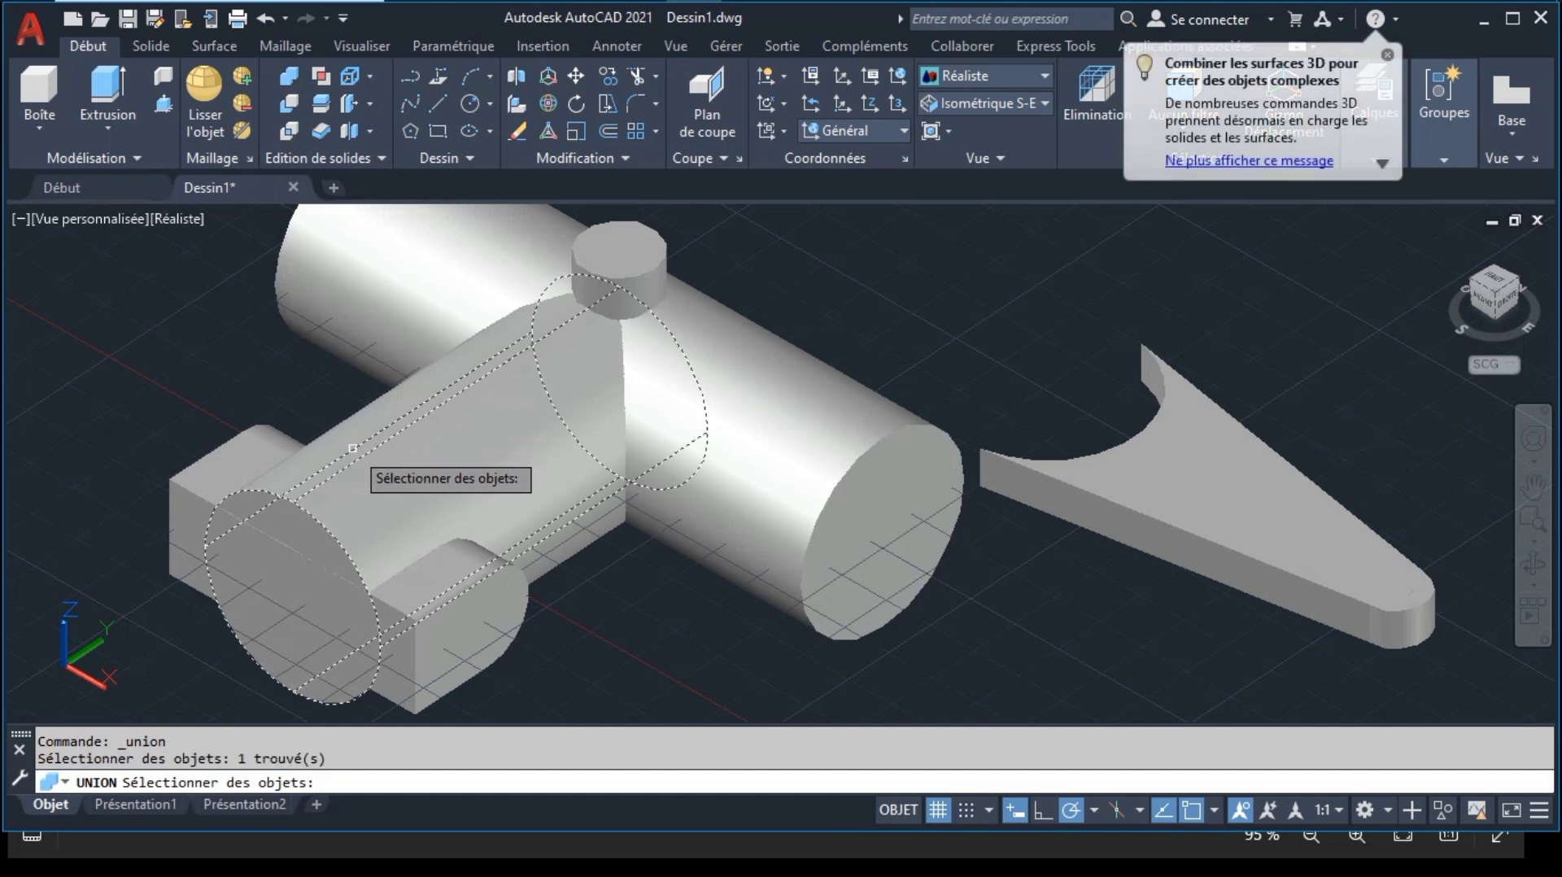
pyautogui.click(279, 421)
pyautogui.click(368, 311)
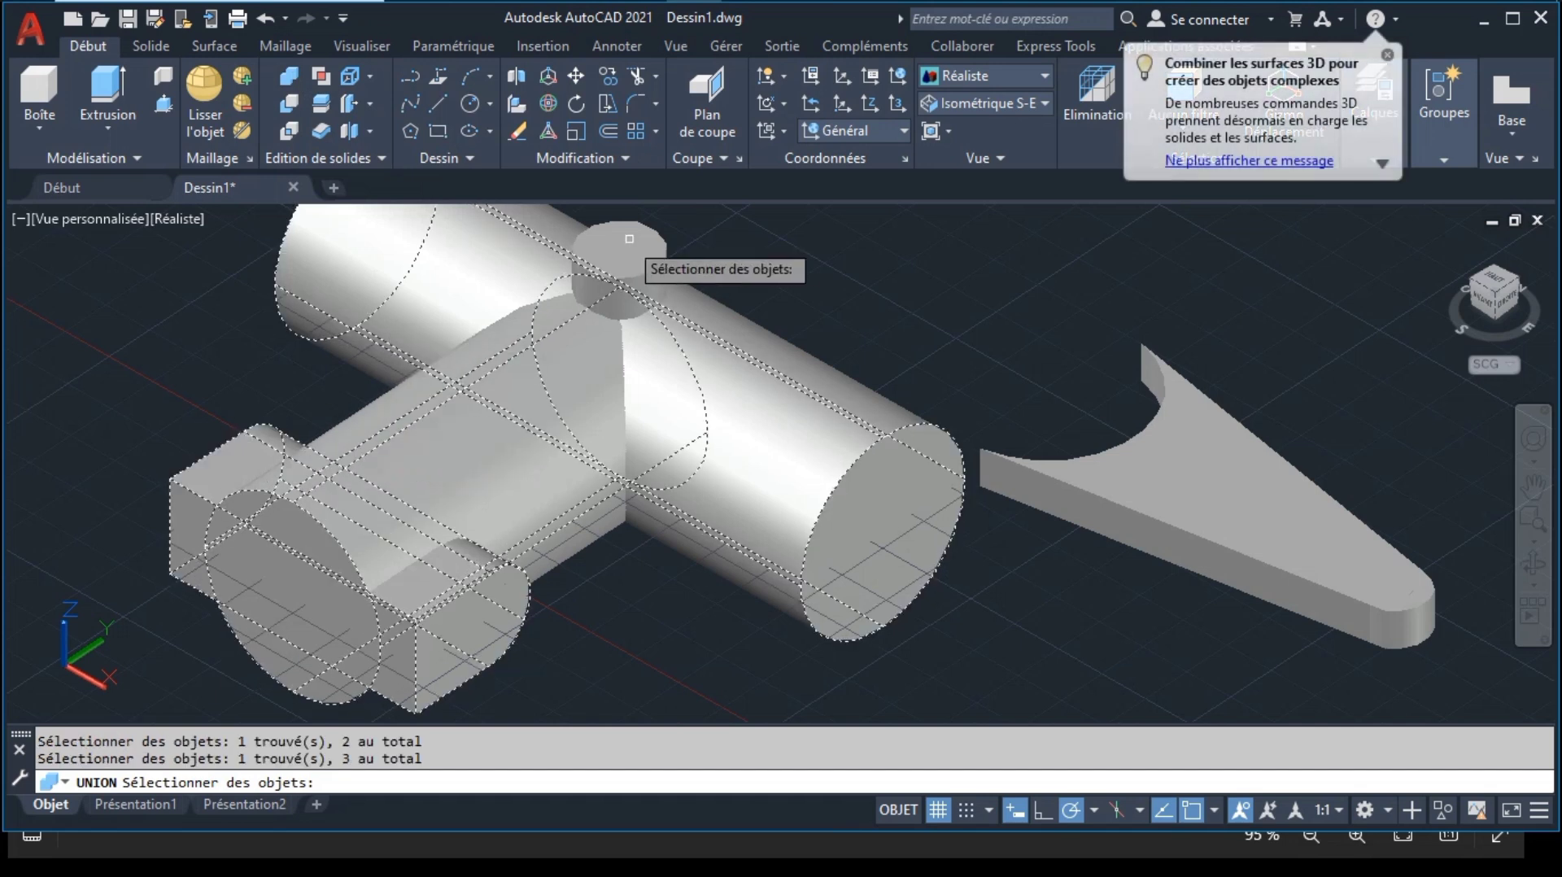
pyautogui.click(641, 236)
pyautogui.press('Return')
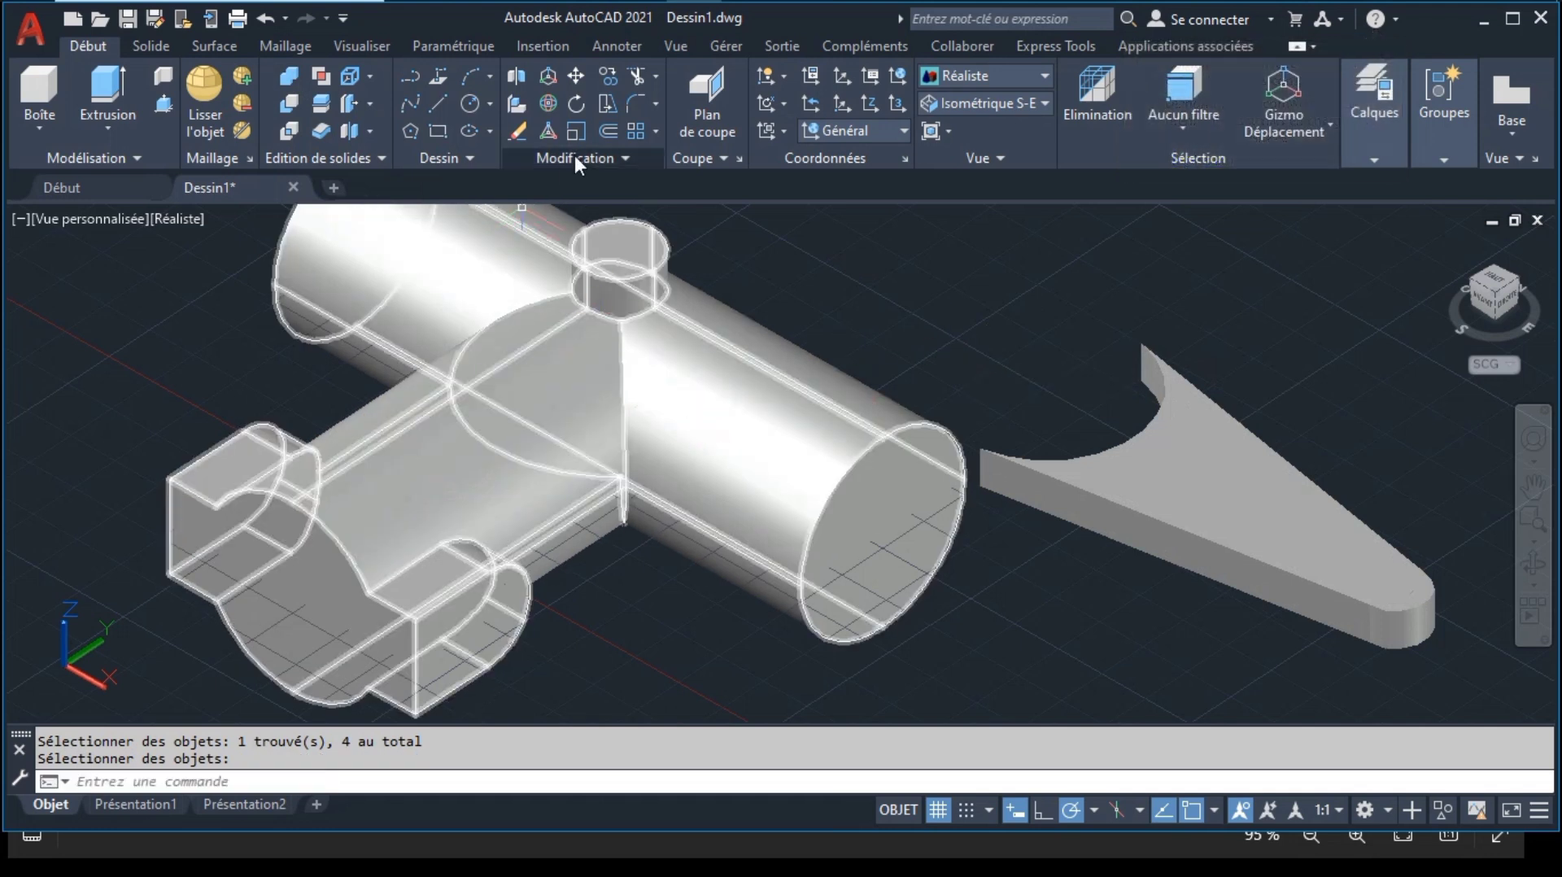
# Step: Subtract the small cylinder in the end block's lug on the arm's side from the united body
pyautogui.click(286, 114)
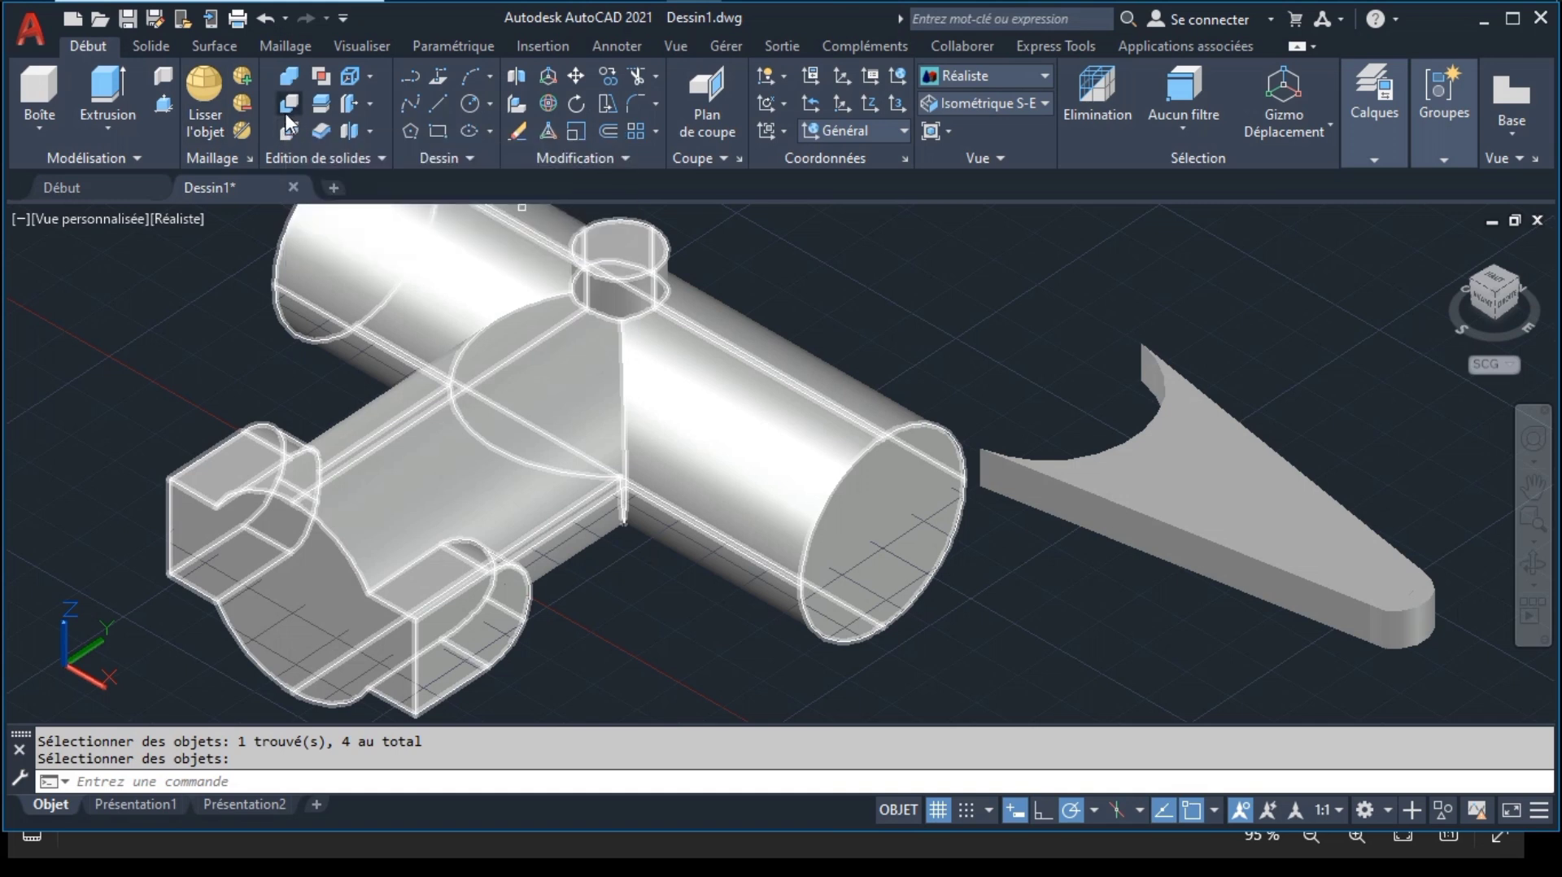
pyautogui.click(379, 431)
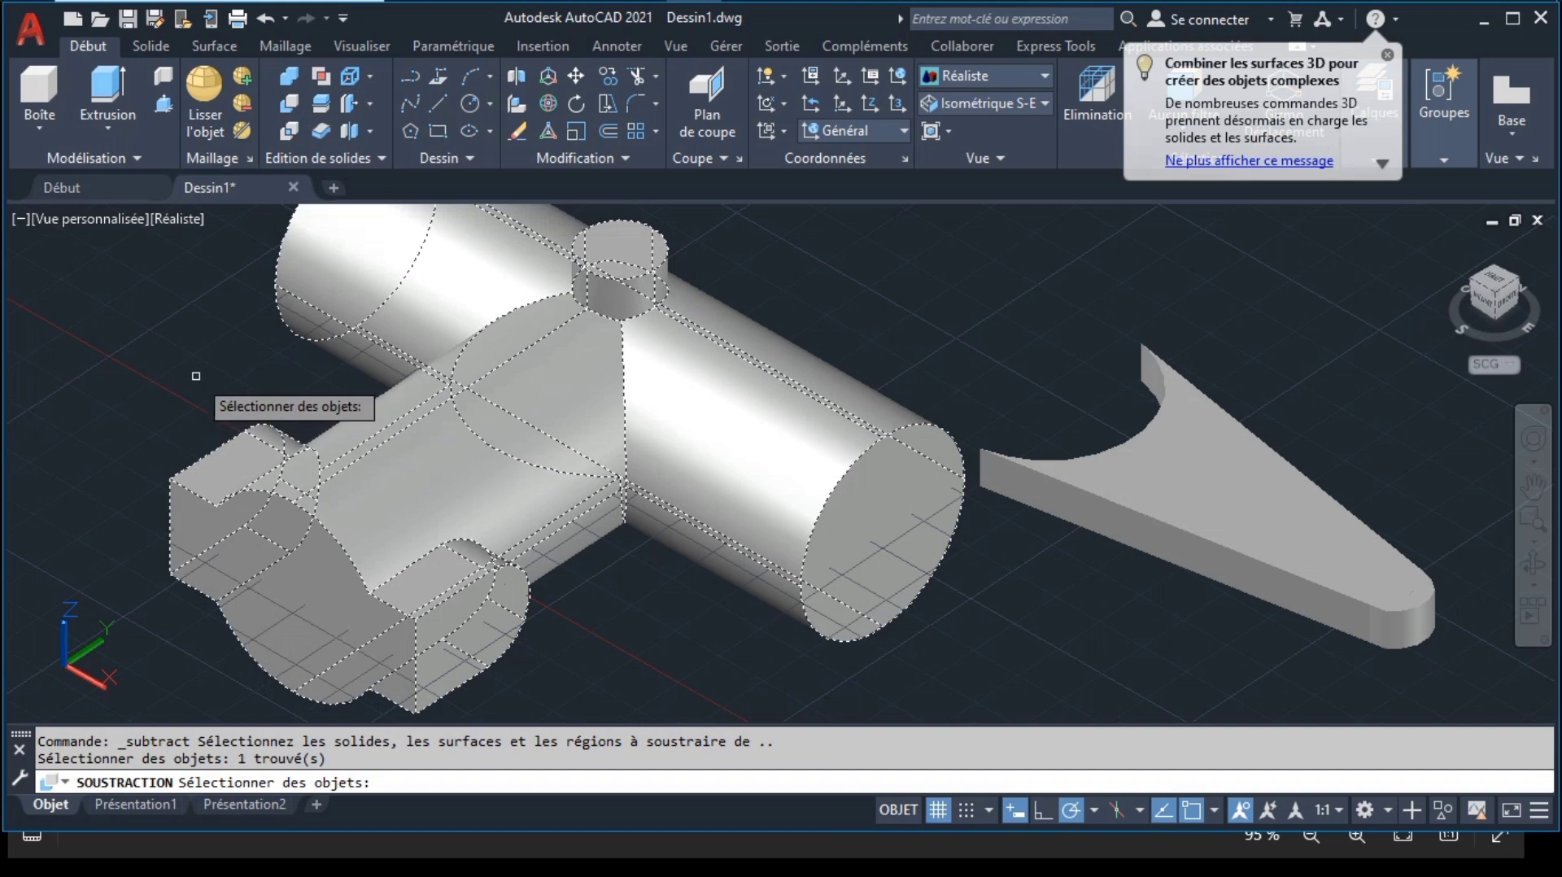
pyautogui.press('Return')
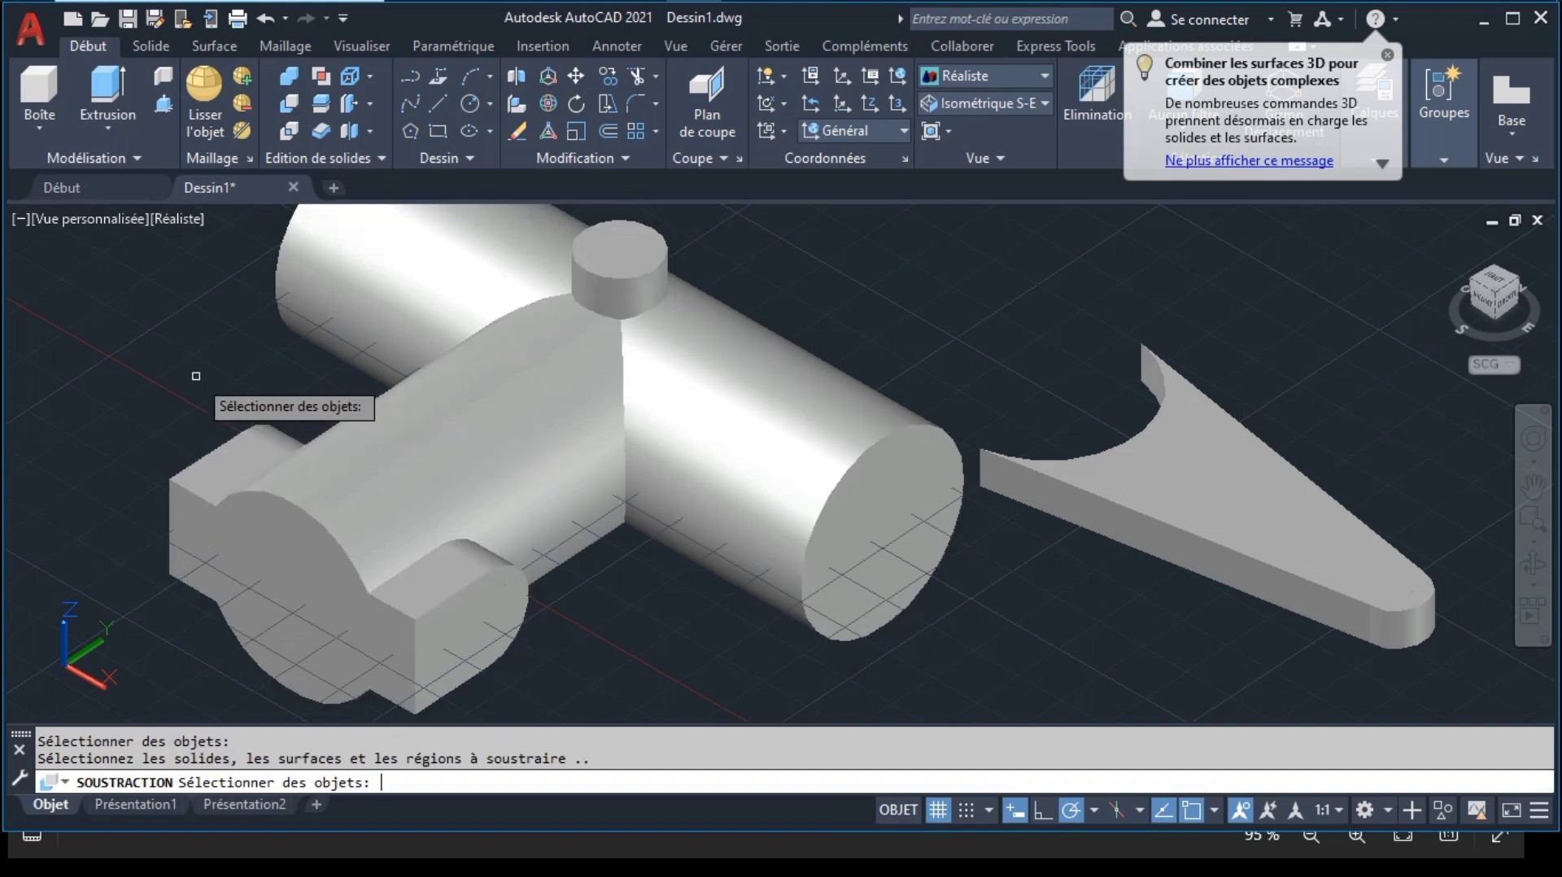
pyautogui.click(527, 583)
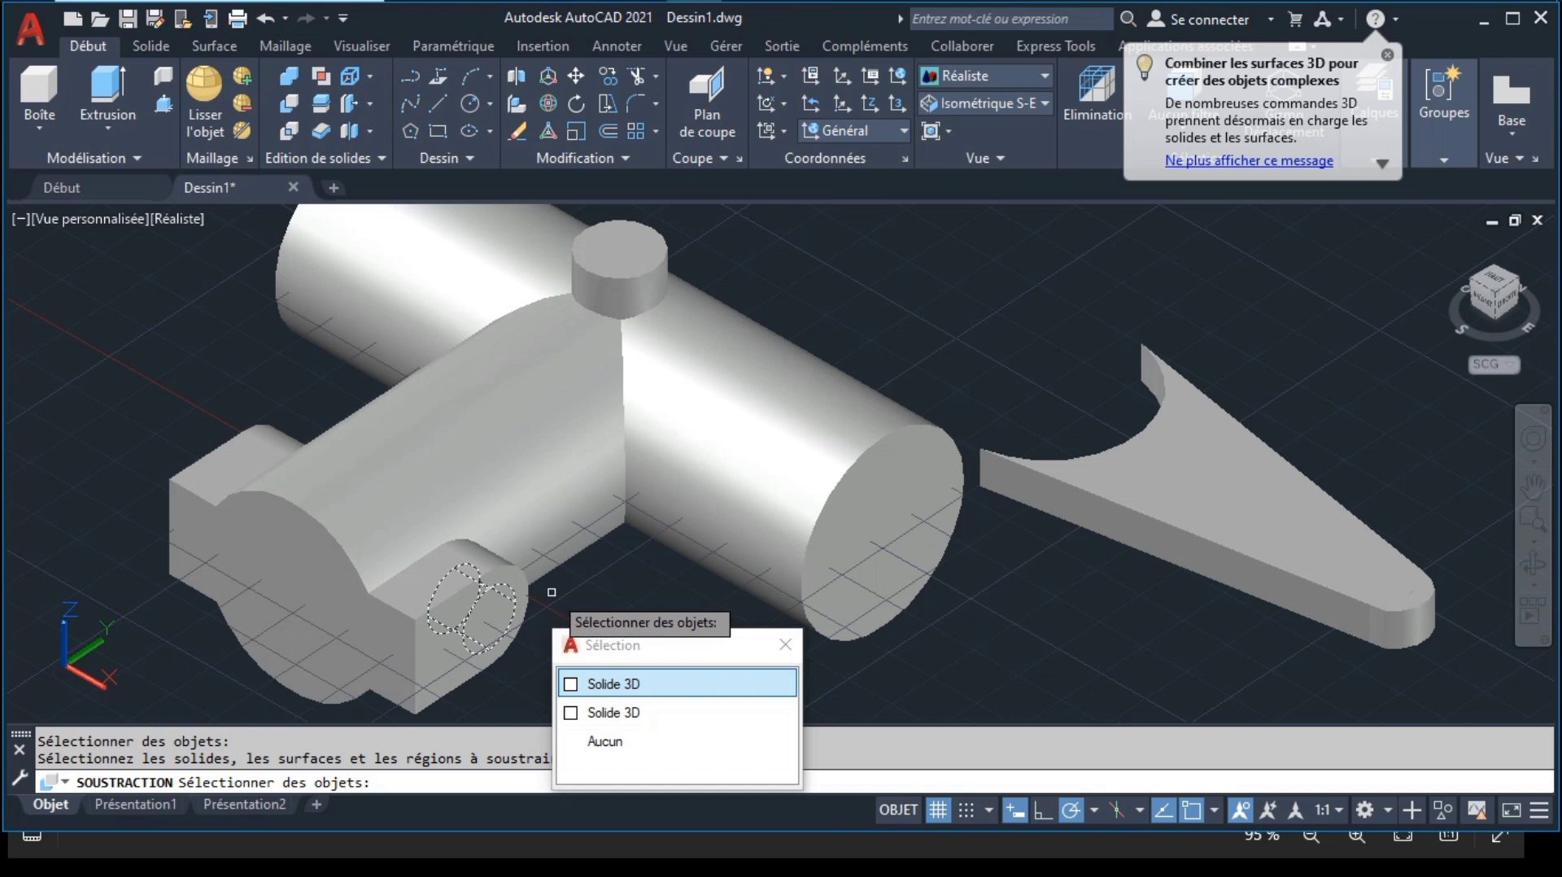
pyautogui.press('Return')
pyautogui.press('Return')
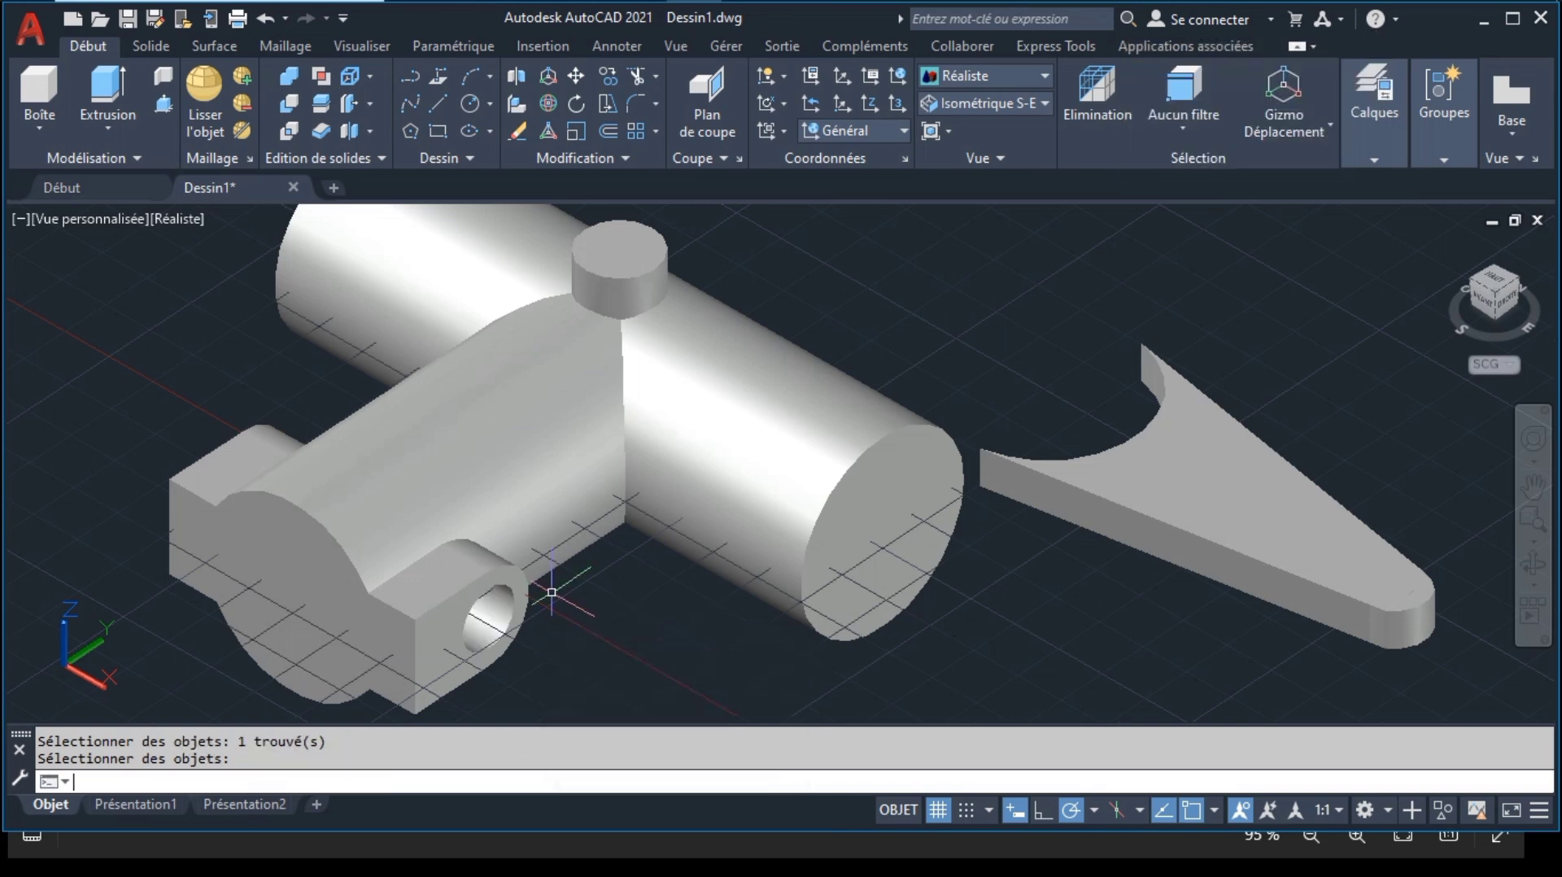
pyautogui.click(1532, 567)
pyautogui.moveTo(1058, 529); pyautogui.dragTo(688, 511)
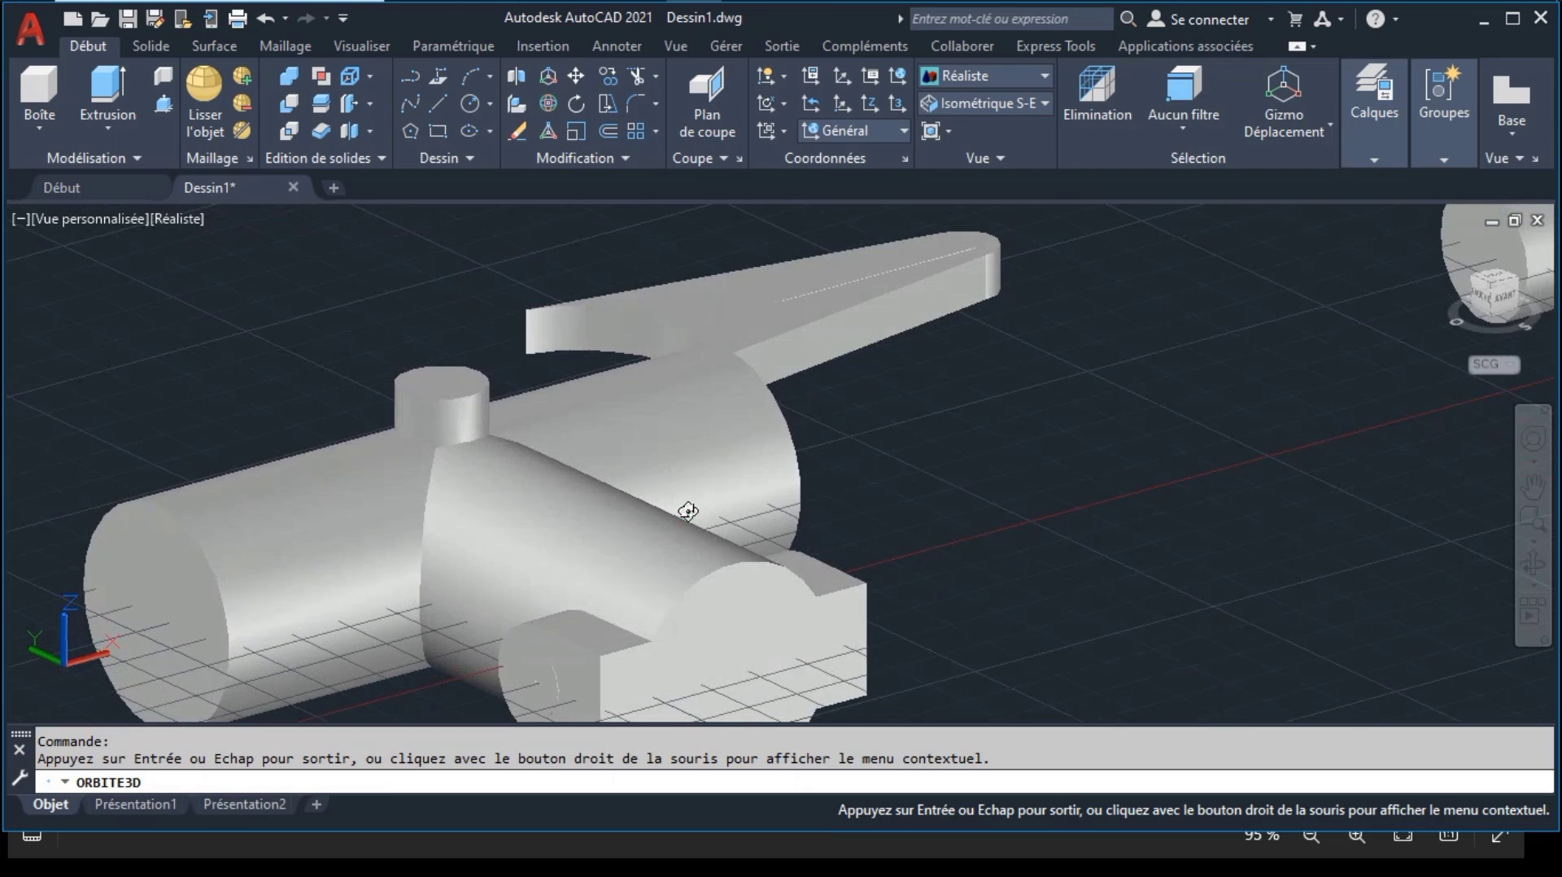
# Step: Subtract the small cylinder in the end block's opposite lug from the united body to cut the second lug hole
pyautogui.press('Escape')
pyautogui.click(1533, 487)
pyautogui.moveTo(1013, 536); pyautogui.dragTo(1064, 483)
pyautogui.press('Escape')
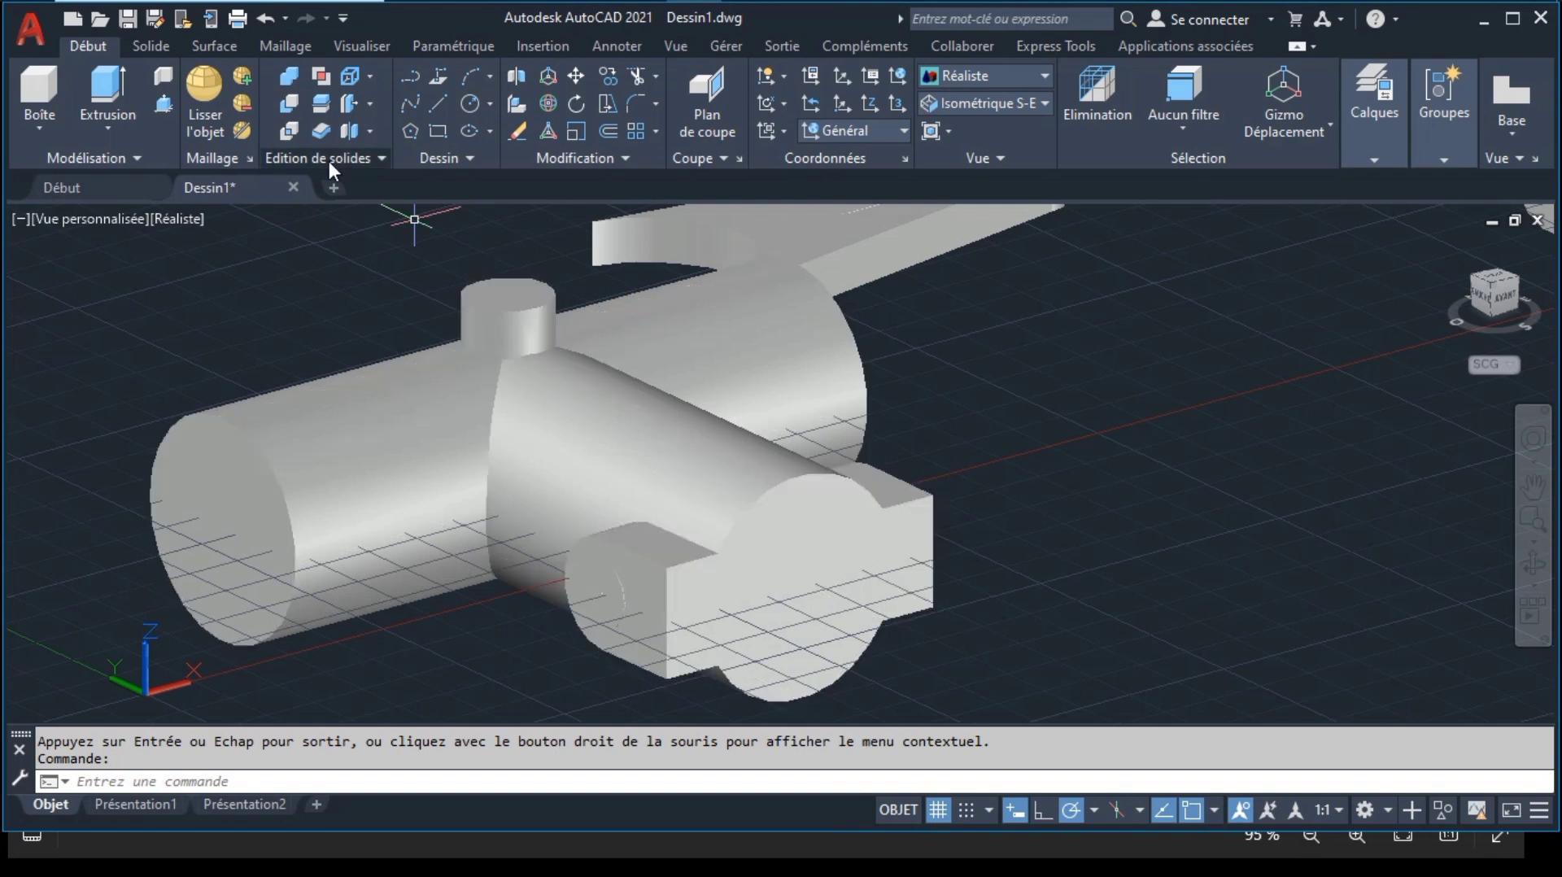
pyautogui.click(290, 106)
pyautogui.click(544, 466)
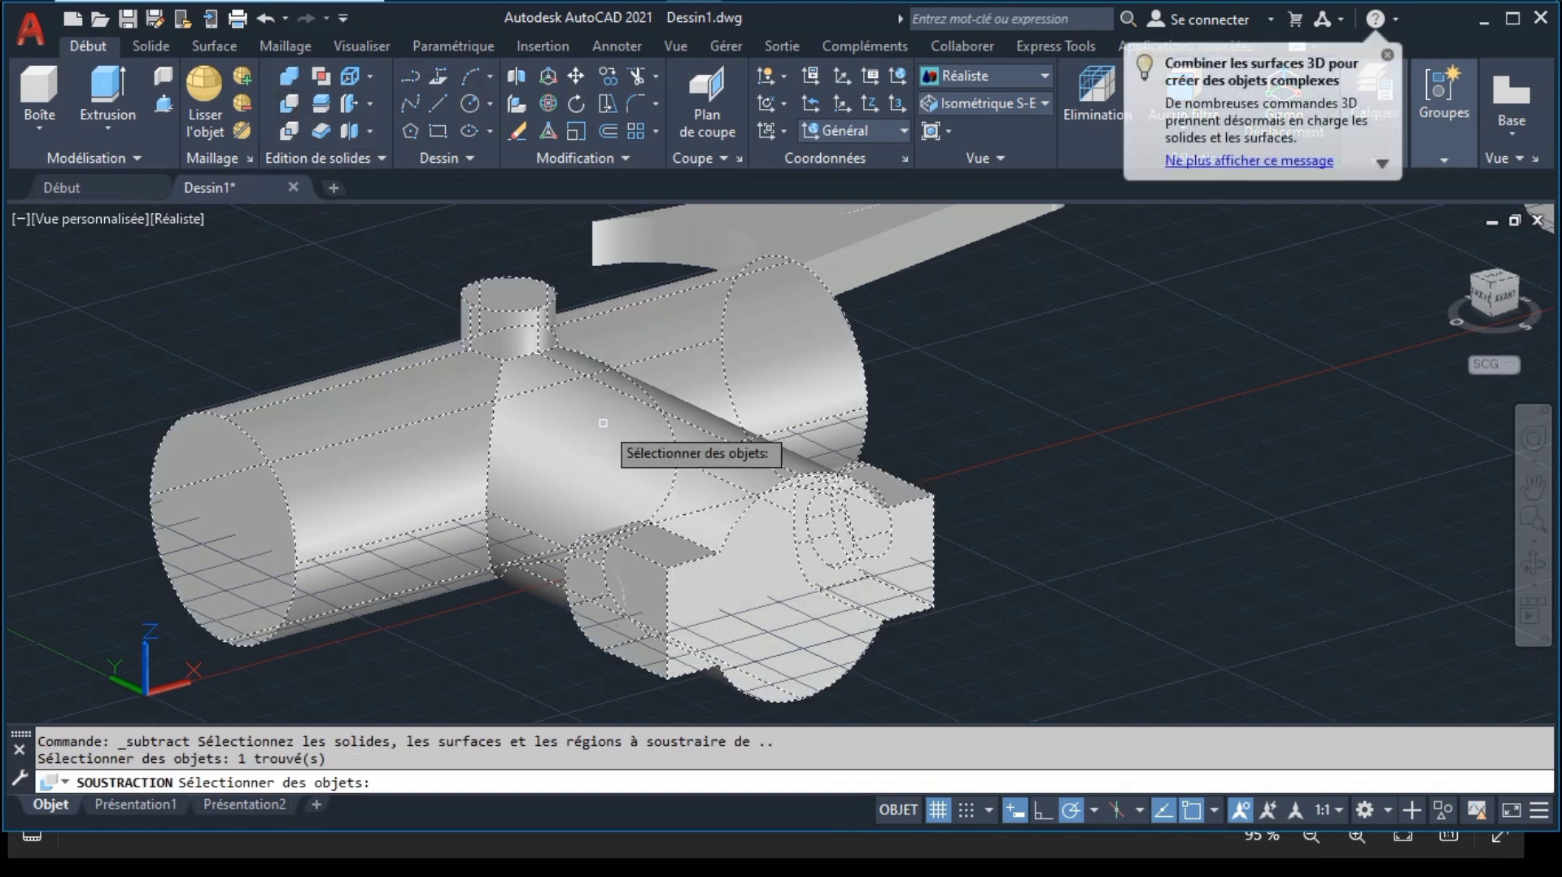
pyautogui.press('Return')
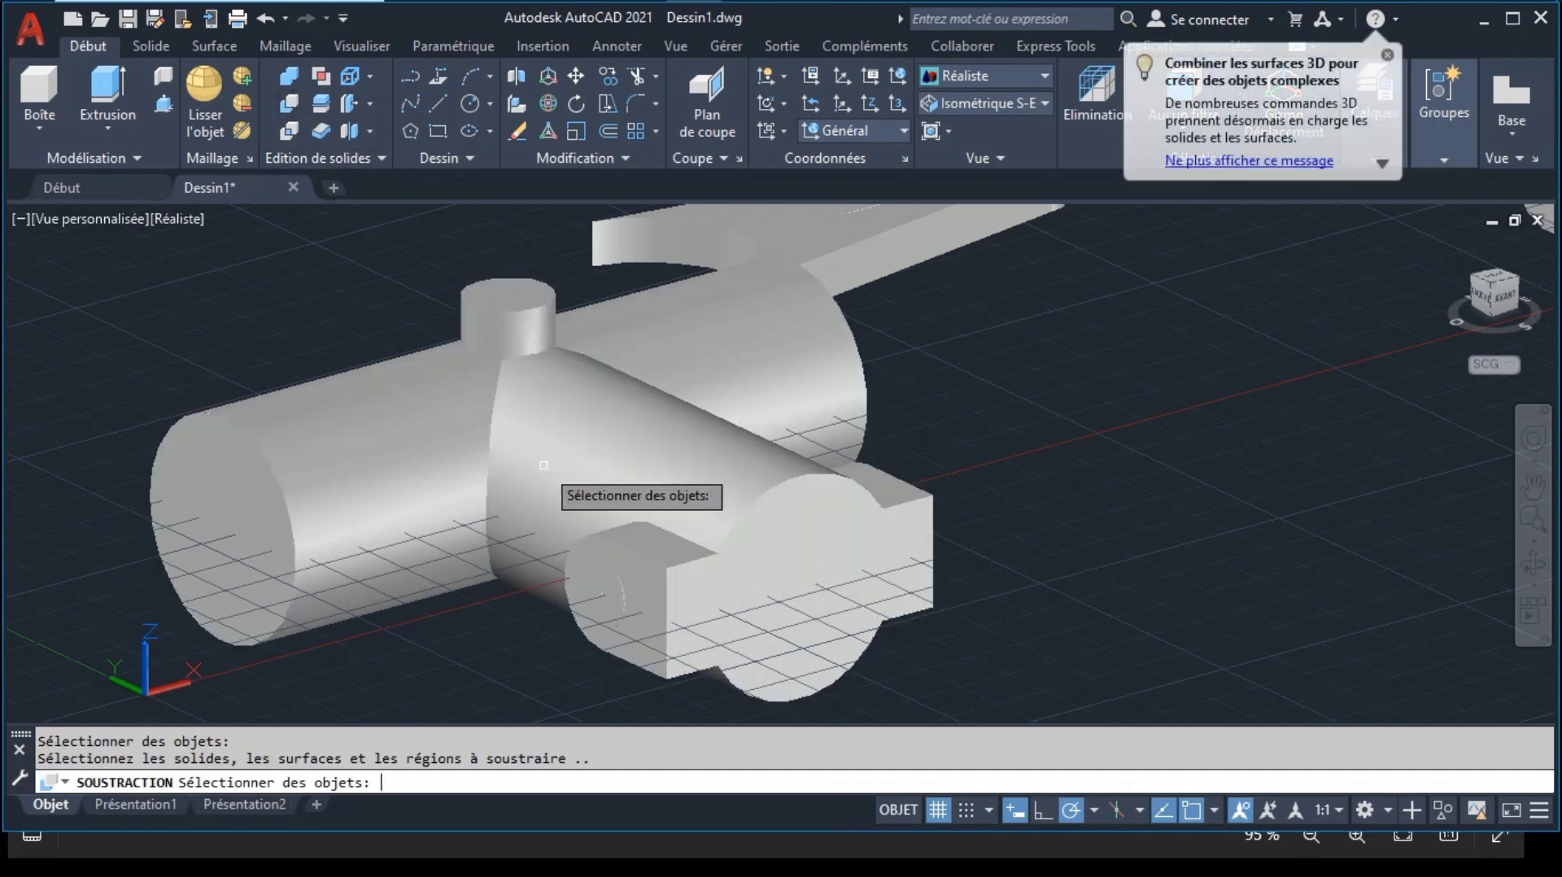
pyautogui.click(605, 567)
pyautogui.click(695, 661)
pyautogui.press('Return')
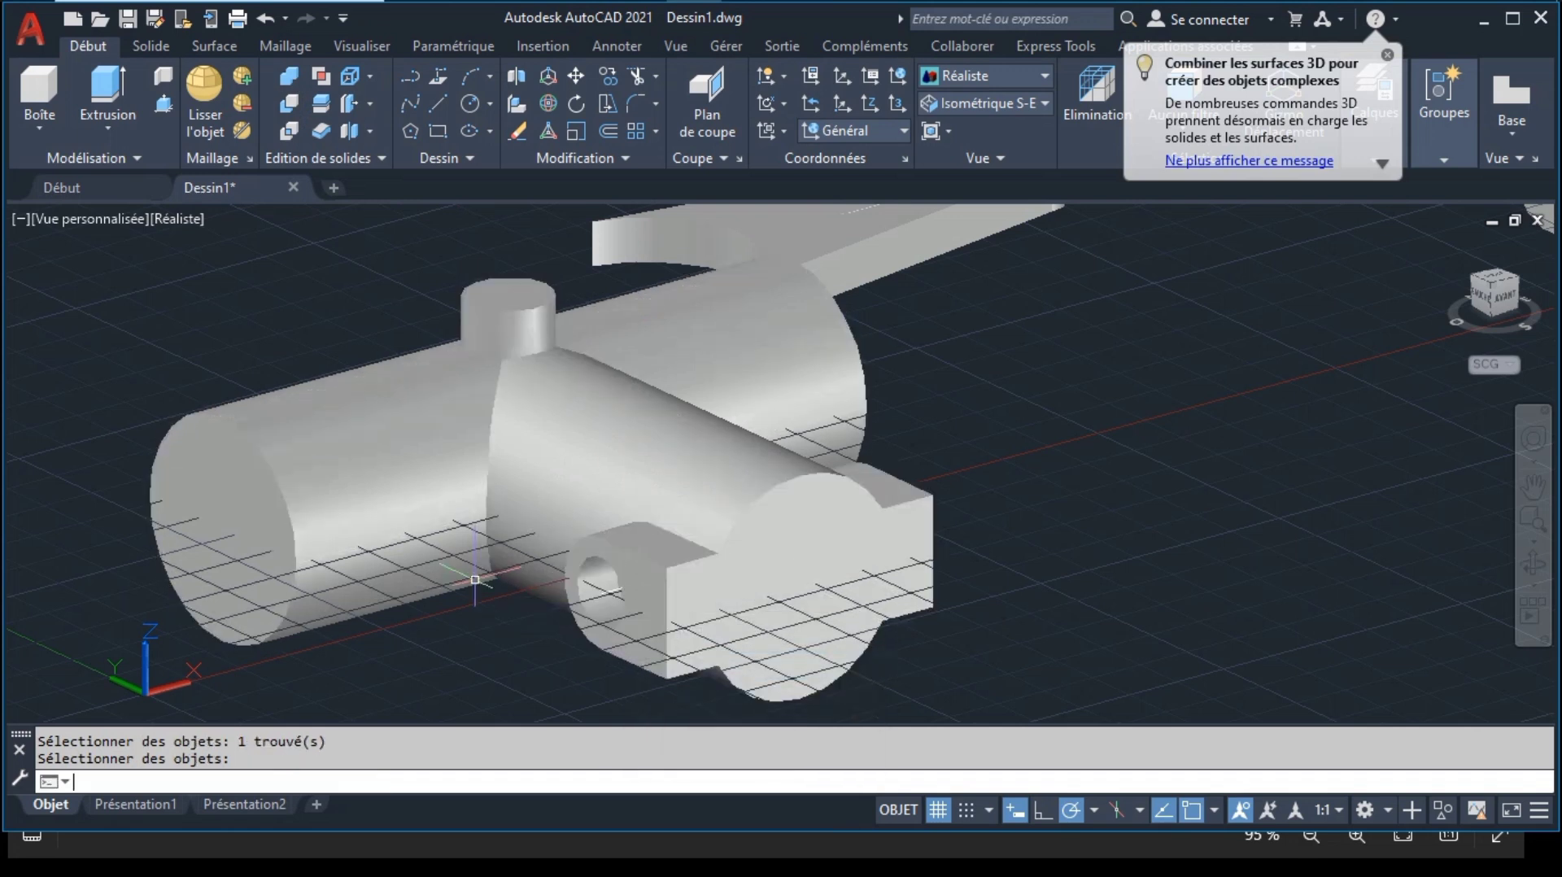
# Step: Move the tapered arm solid 50 along the Y axis towards the front of the model
pyautogui.click(1534, 564)
pyautogui.moveTo(895, 562); pyautogui.dragTo(638, 558)
pyautogui.press('Escape')
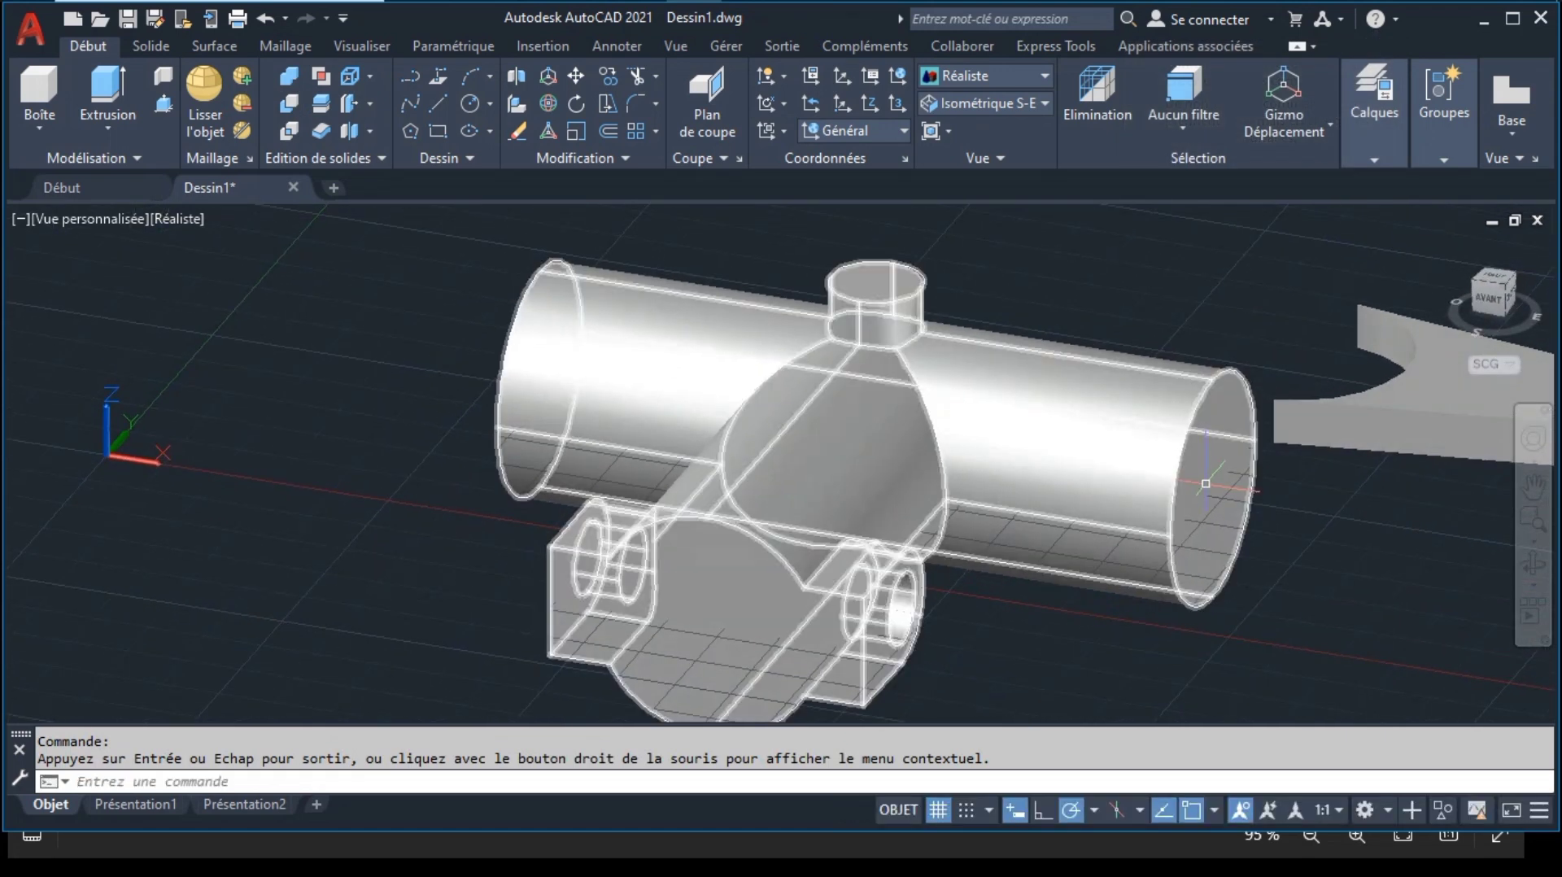
pyautogui.click(1535, 486)
pyautogui.moveTo(1038, 457); pyautogui.dragTo(534, 474)
pyautogui.press('Escape')
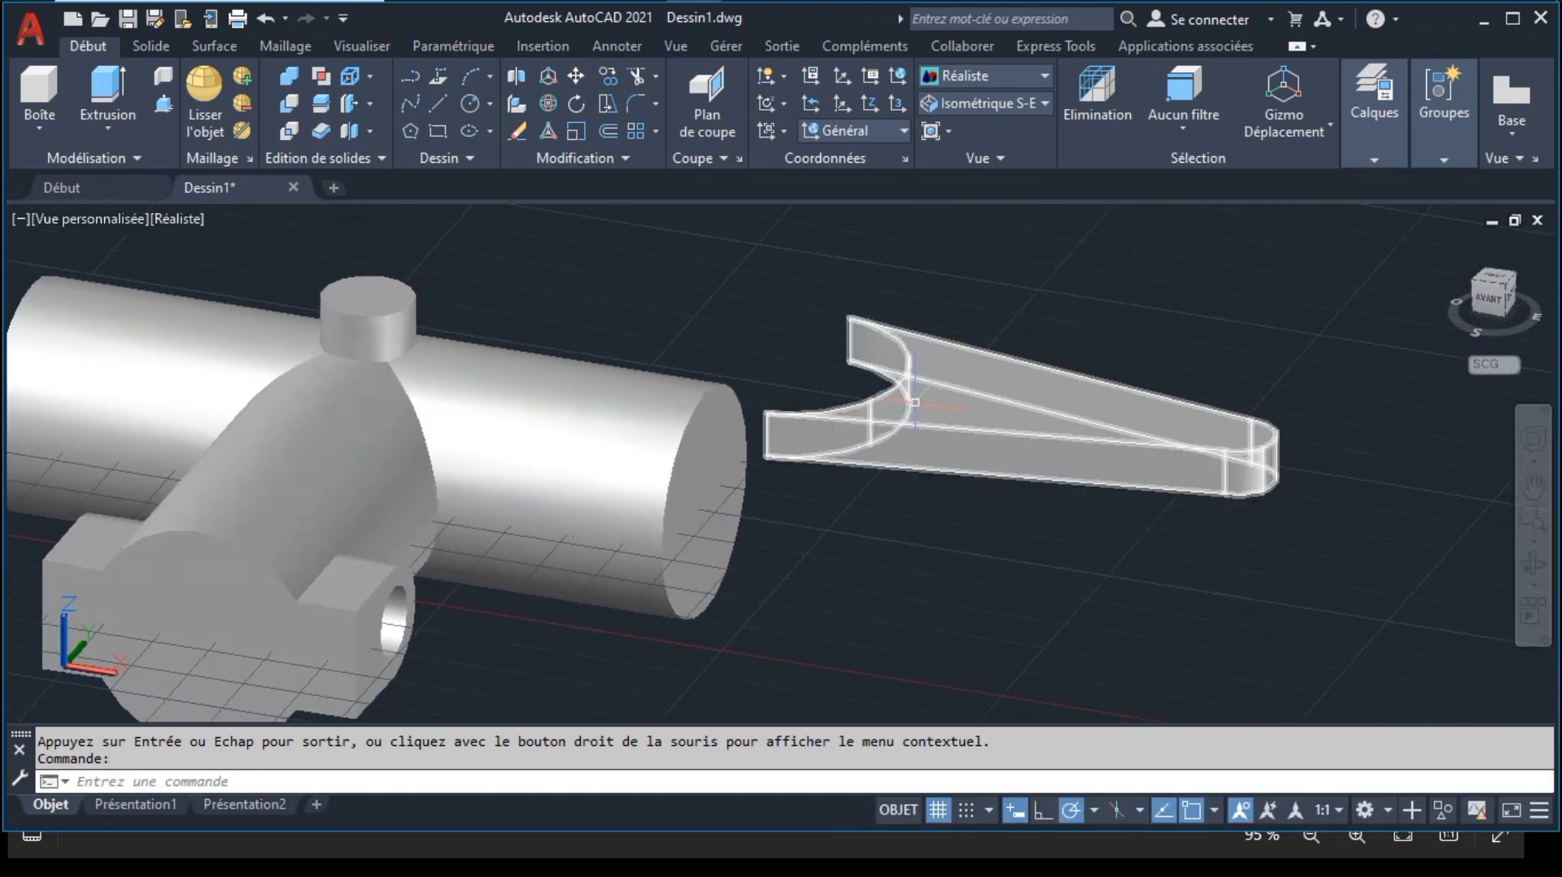
pyautogui.click(880, 359)
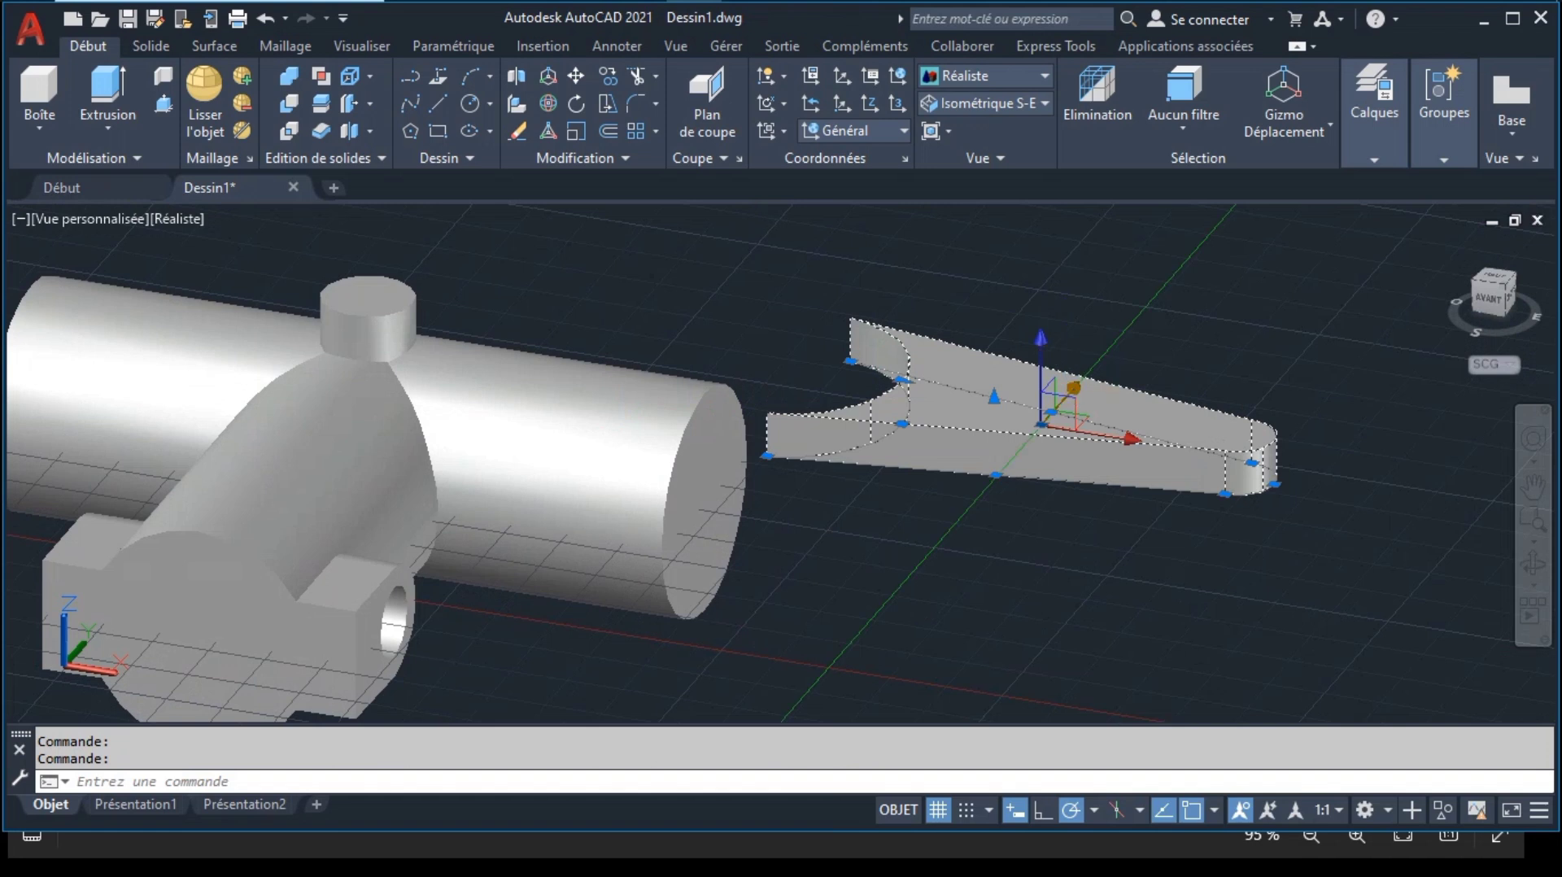
pyautogui.click(1041, 423)
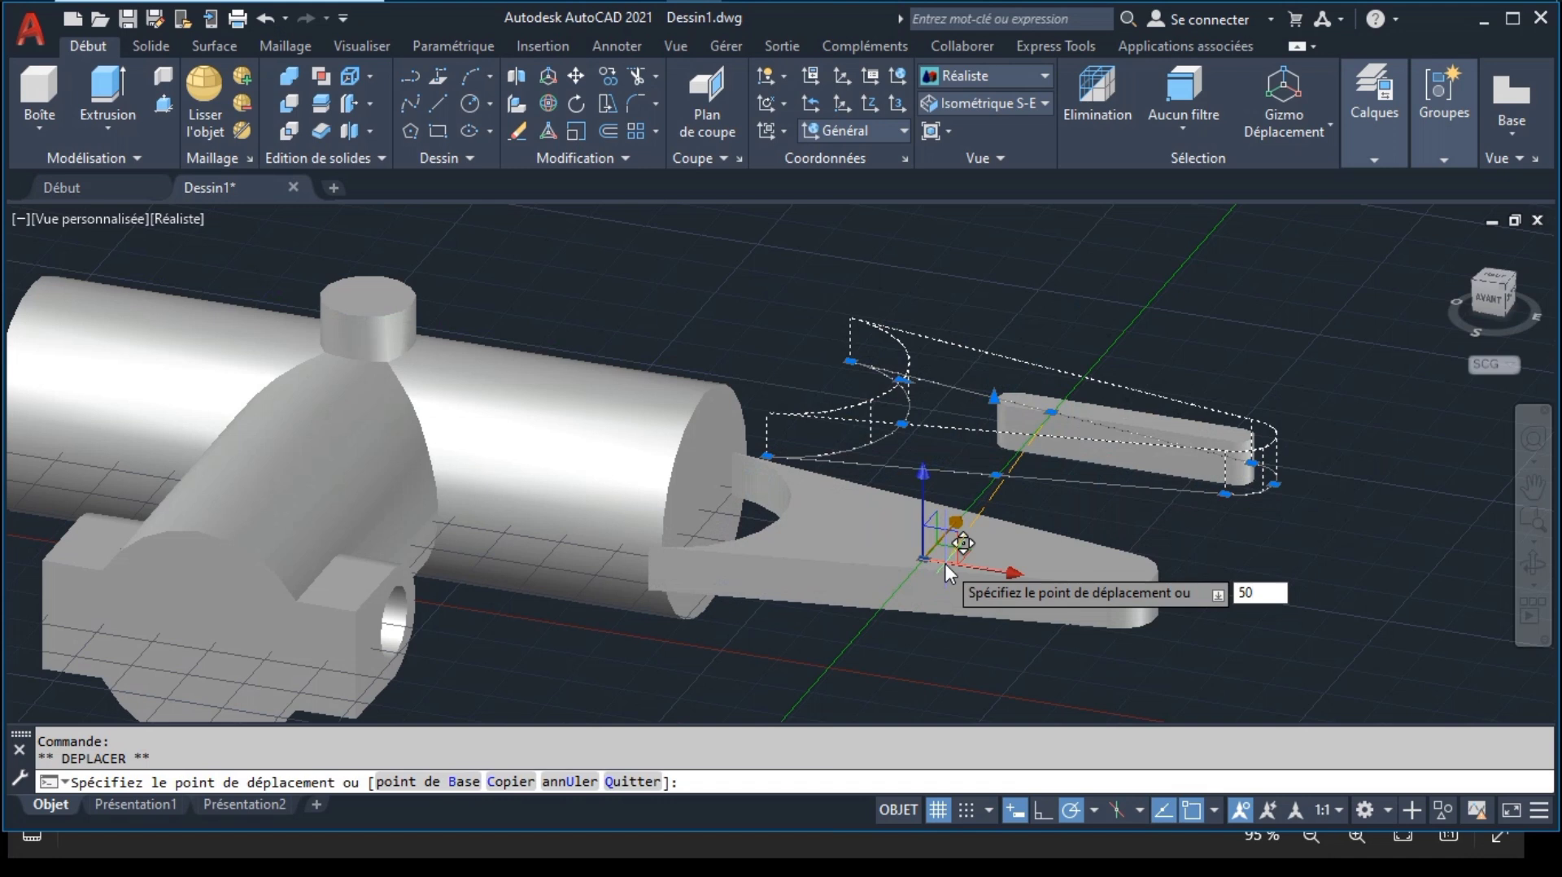
pyautogui.press('Return')
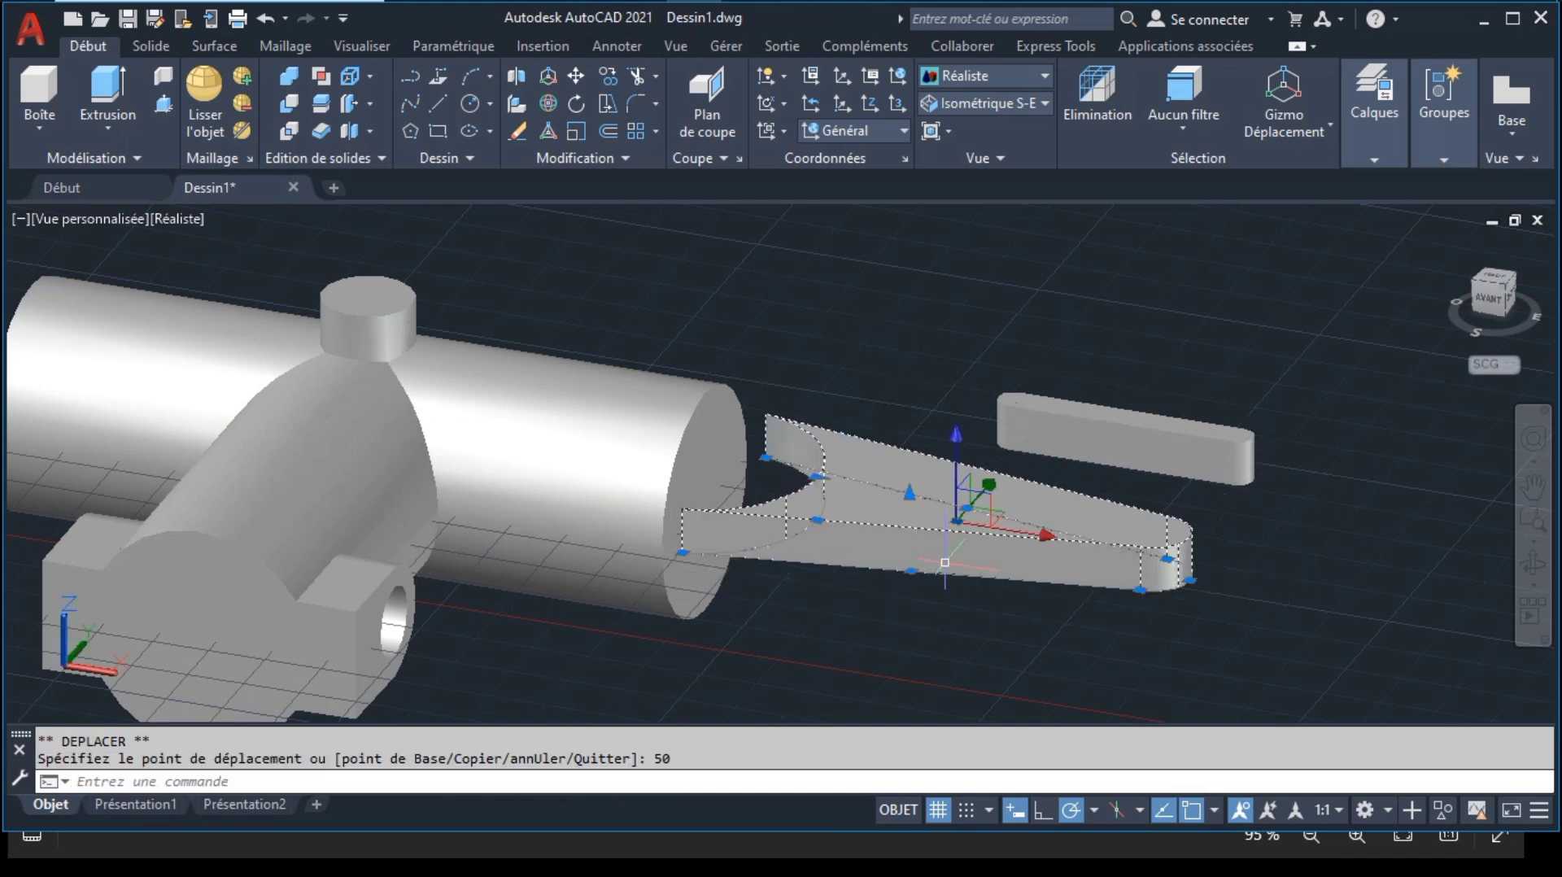
# Step: Move the slot solid 50 along the Y axis so it sits inside the tapered arm
pyautogui.moveTo(795, 488); pyautogui.dragTo(732, 549)
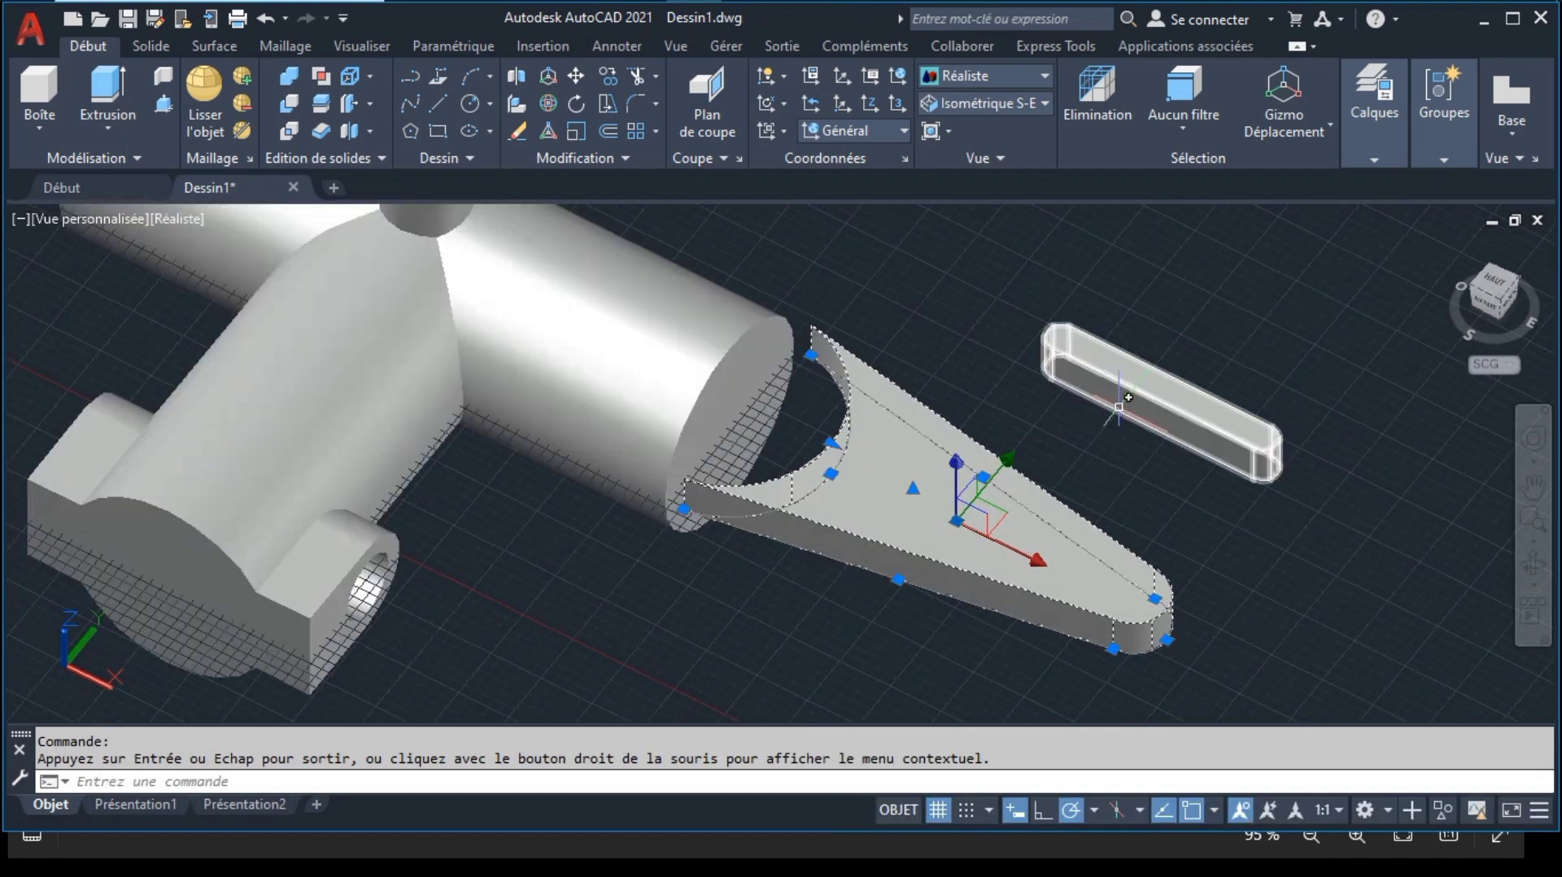
pyautogui.press('Escape')
pyautogui.click(1164, 388)
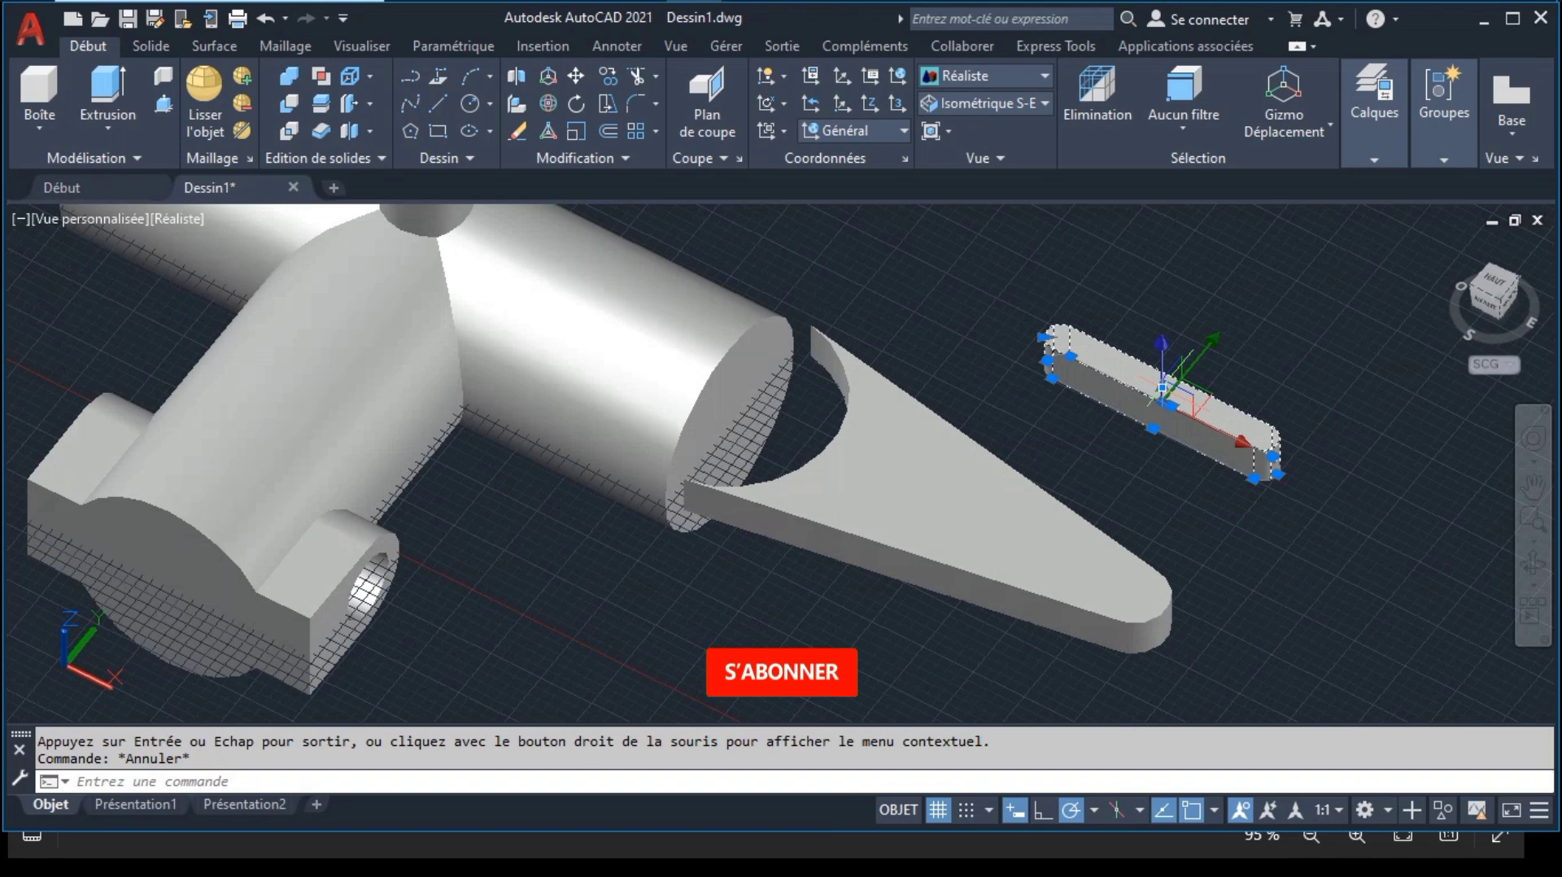
pyautogui.click(1199, 365)
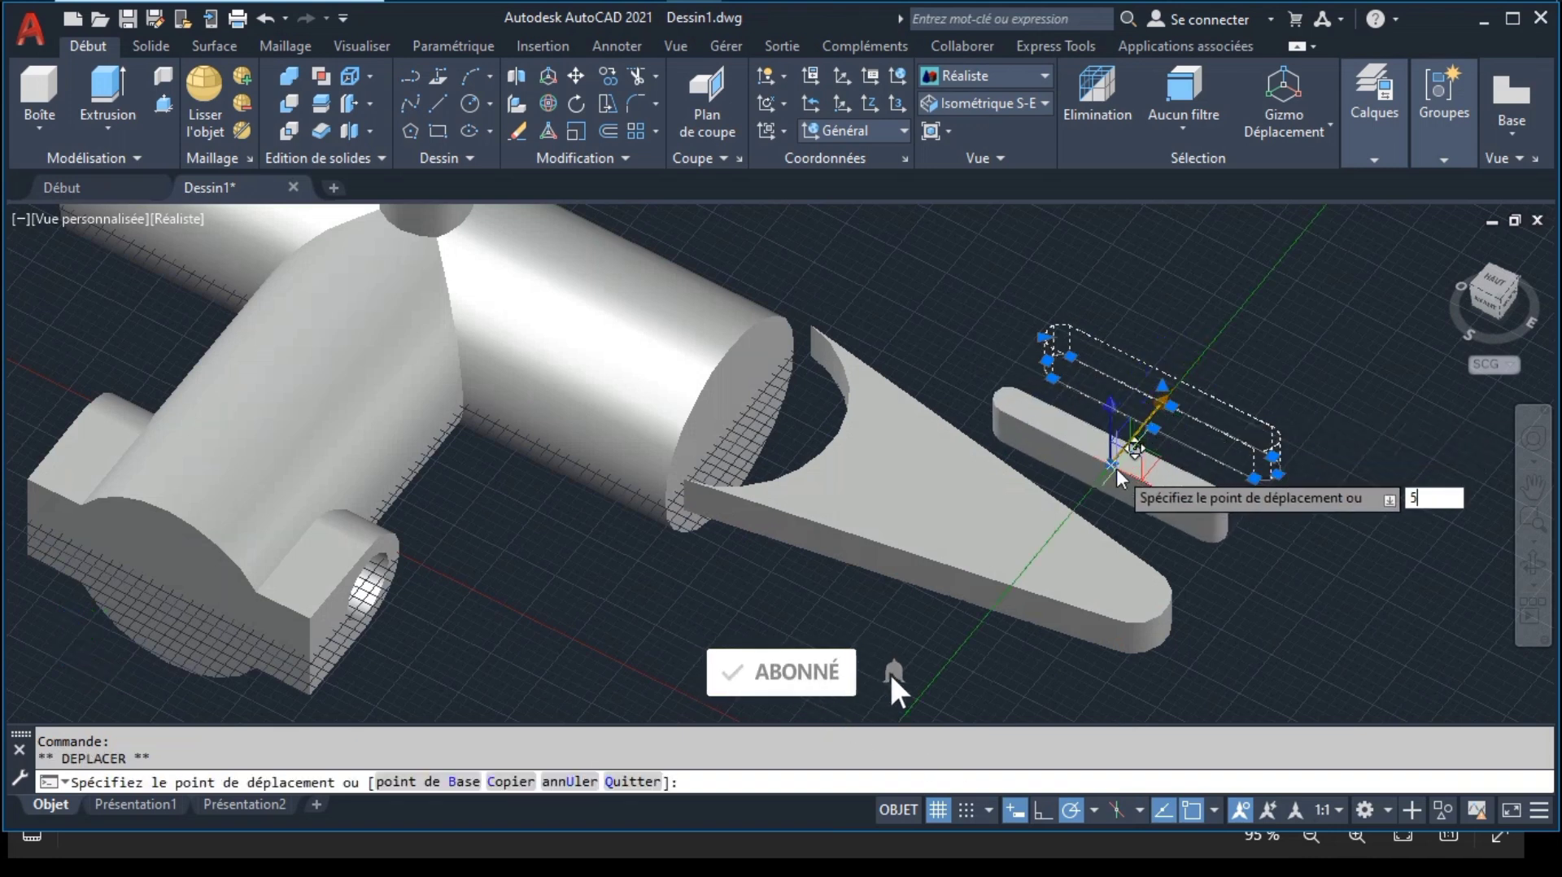
pyautogui.write('50')
pyautogui.press('Return')
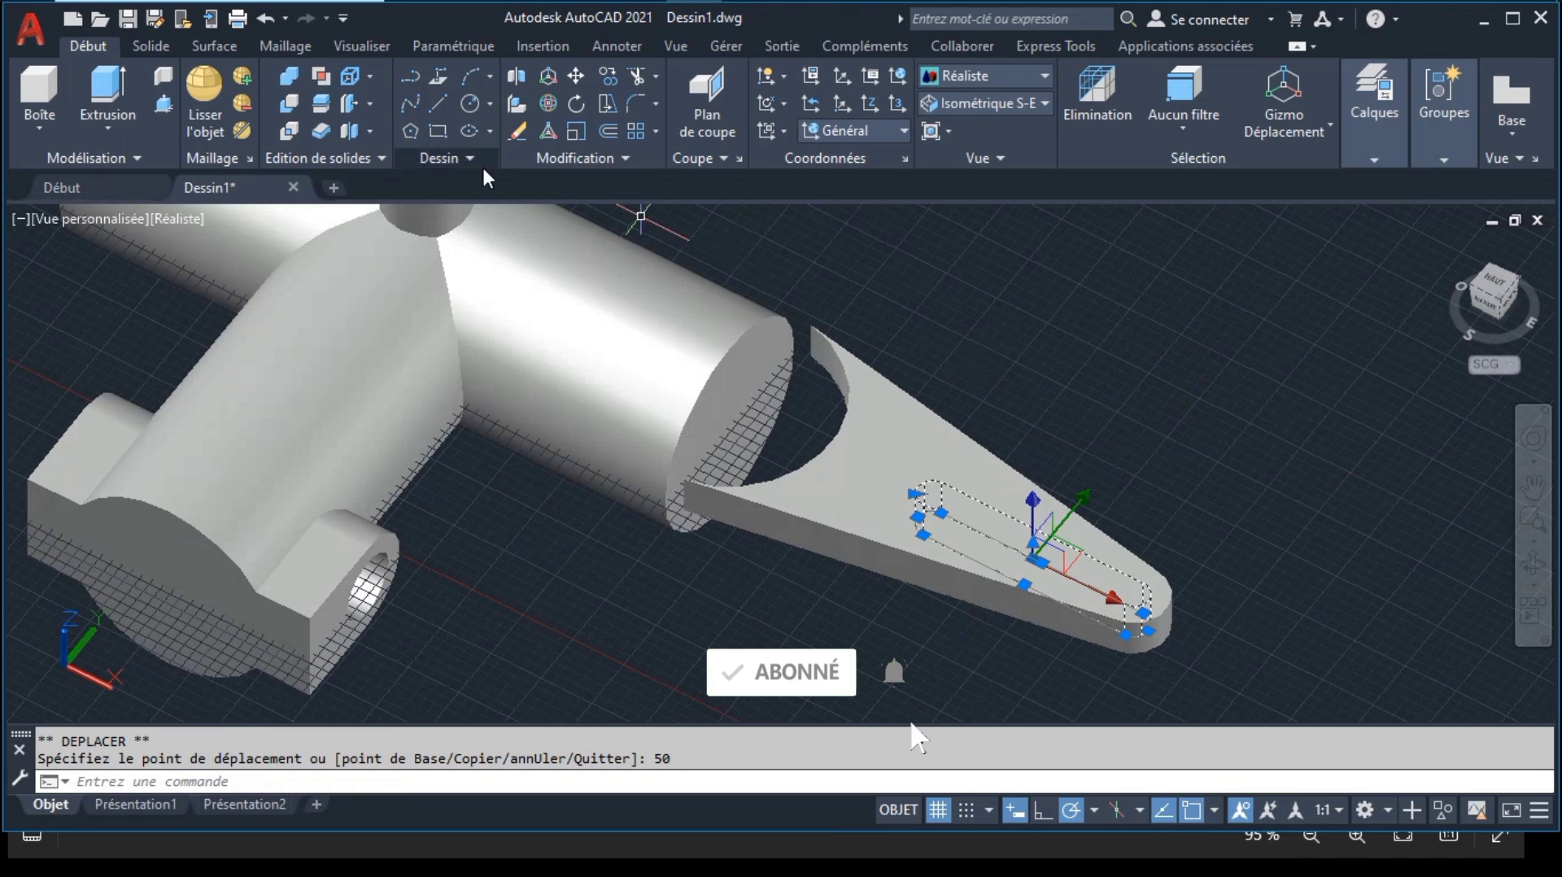
pyautogui.press('Escape')
# Step: Subtract the slot solid from the tapered arm
pyautogui.click(286, 102)
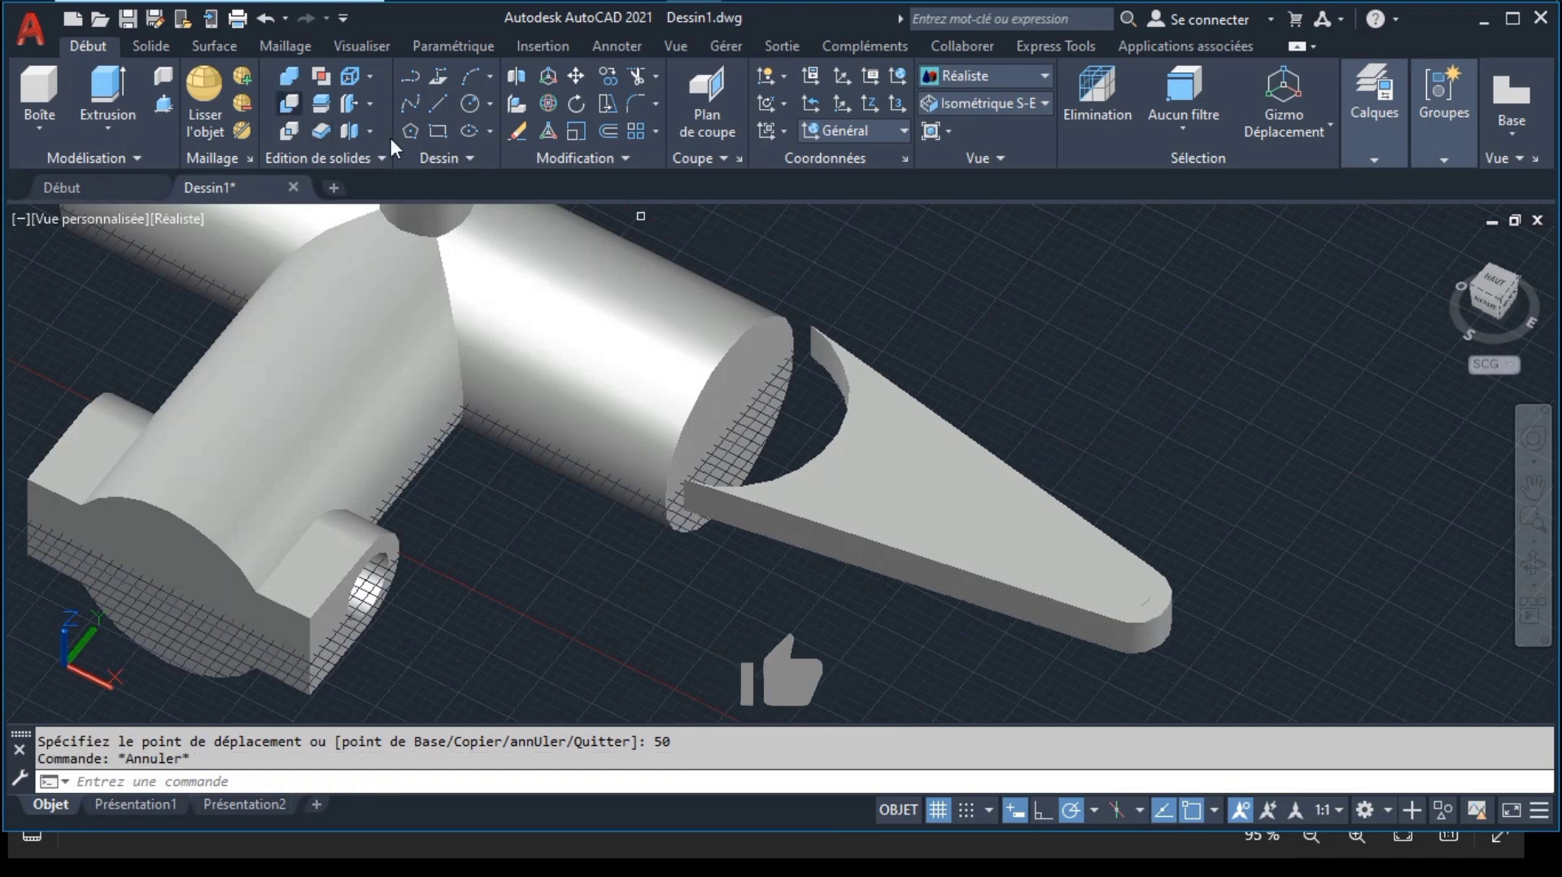
pyautogui.click(821, 370)
pyautogui.press('Return')
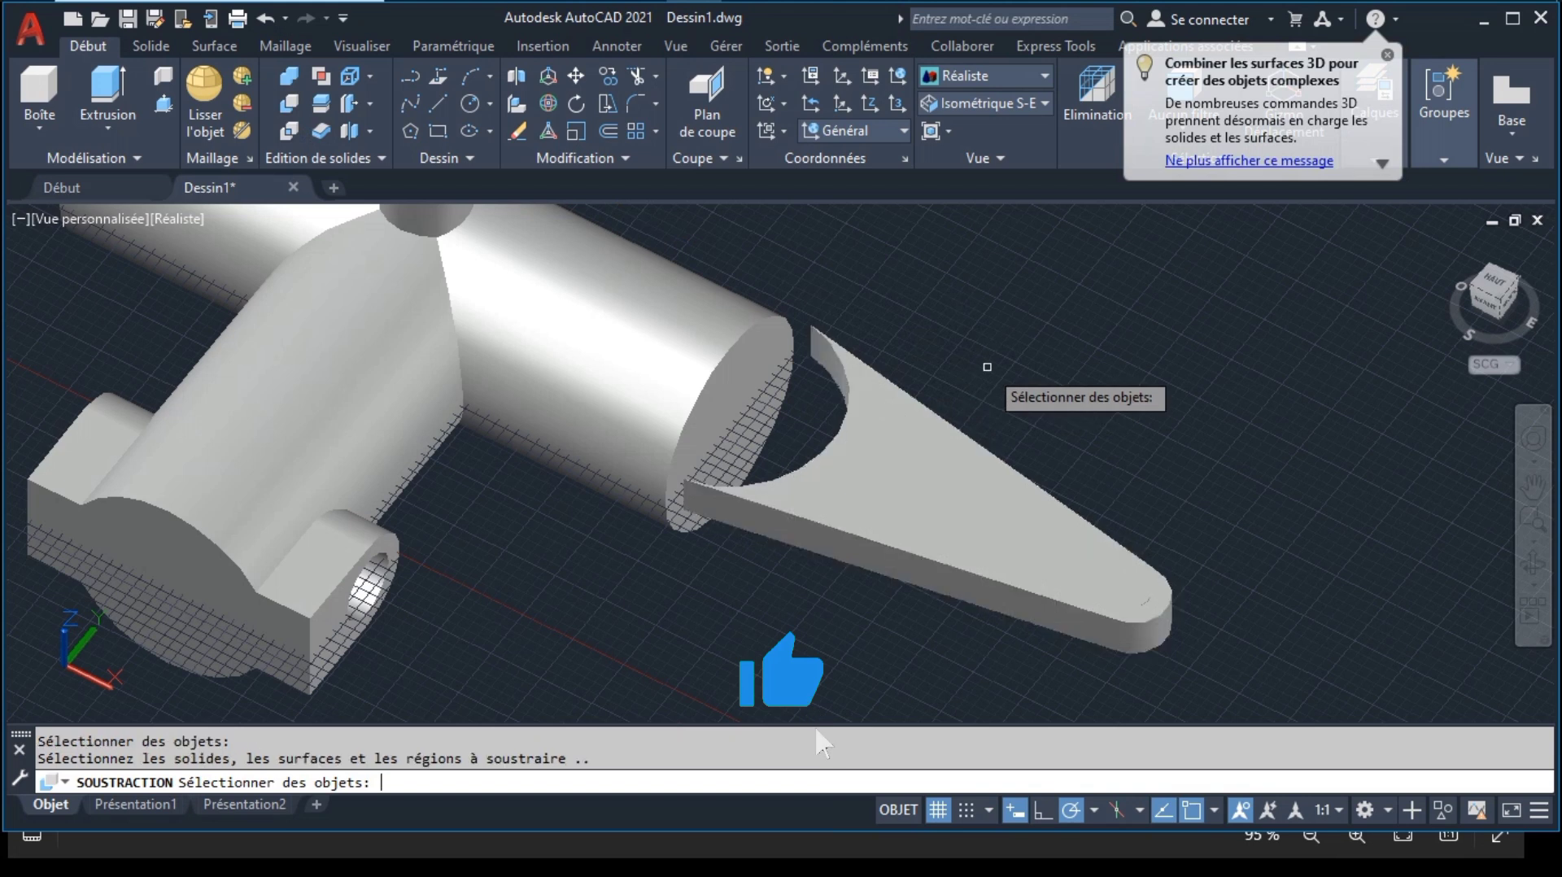
pyautogui.click(993, 506)
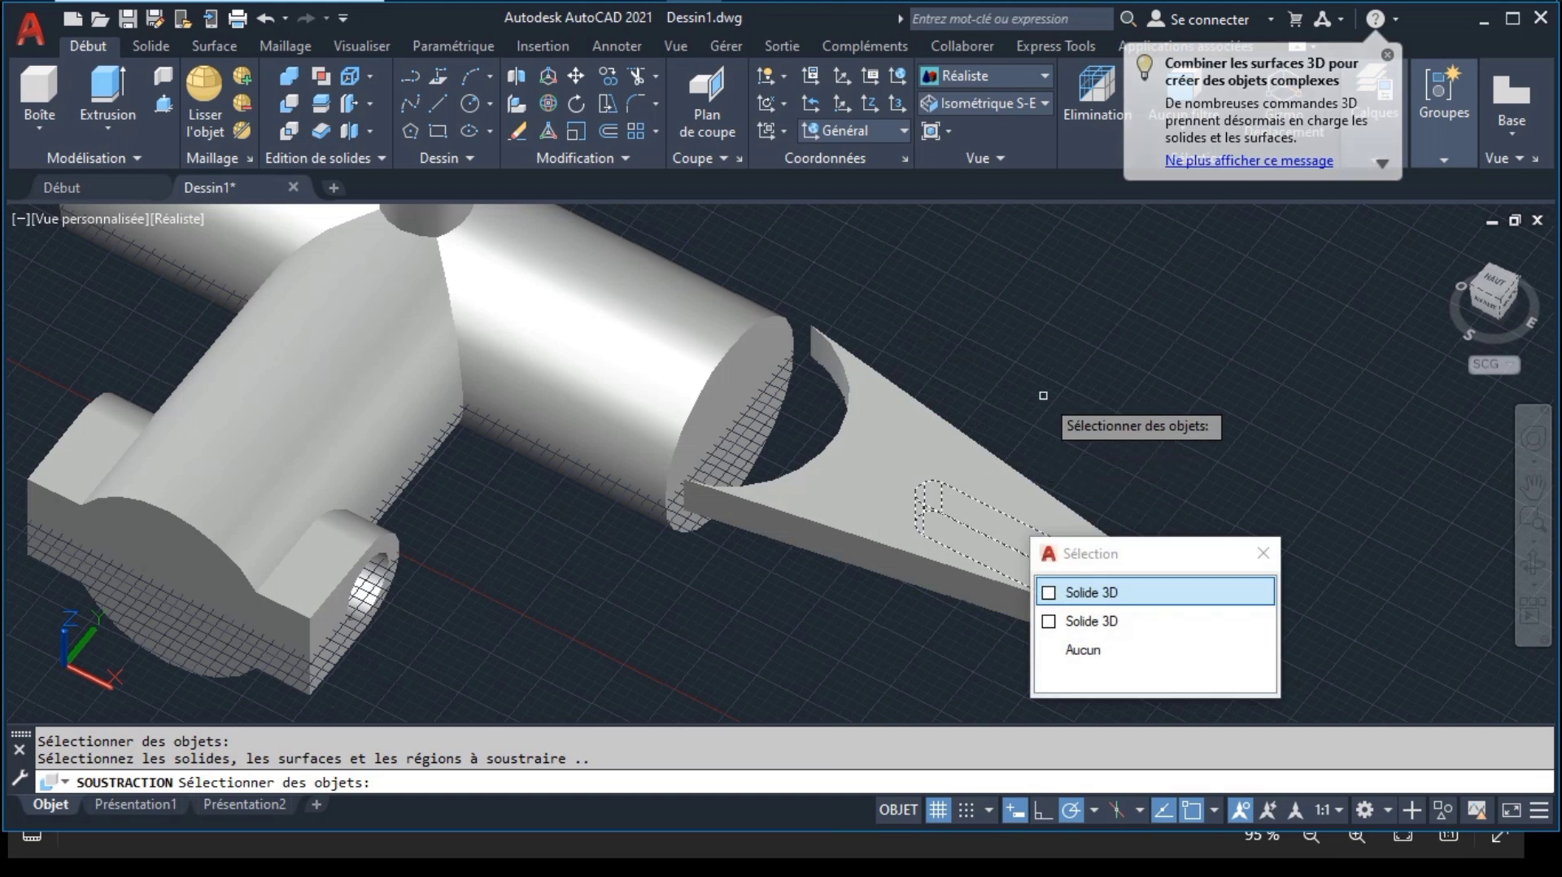
pyautogui.press('Return')
pyautogui.press('Return')
# Step: Rotate the slotted arm in 3D upright about its X axis and by 90° about the vertical axis
pyautogui.click(909, 483)
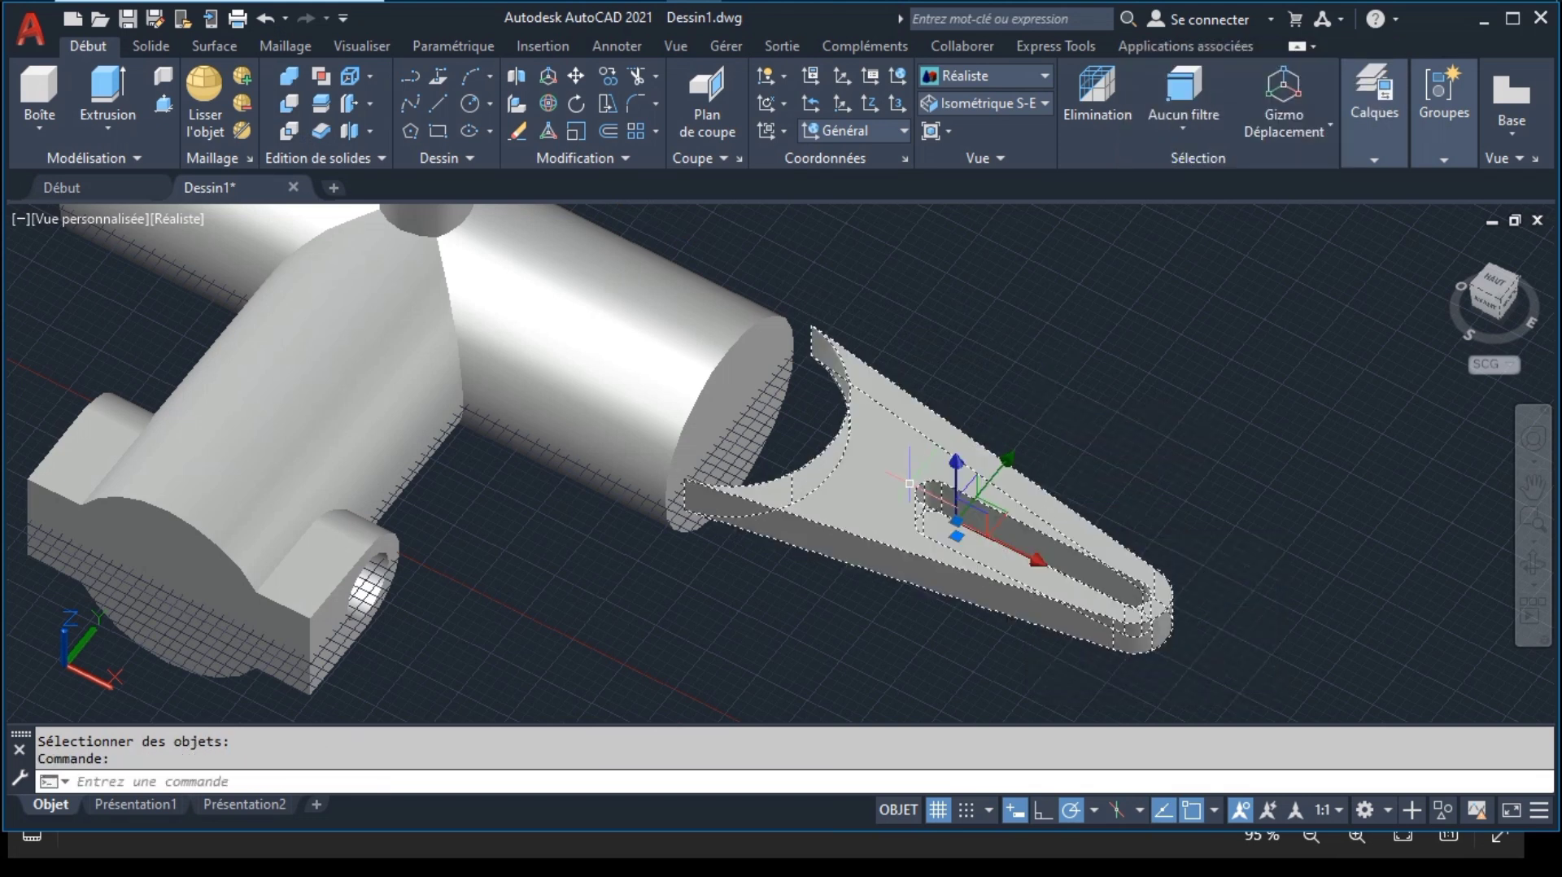
pyautogui.click(551, 111)
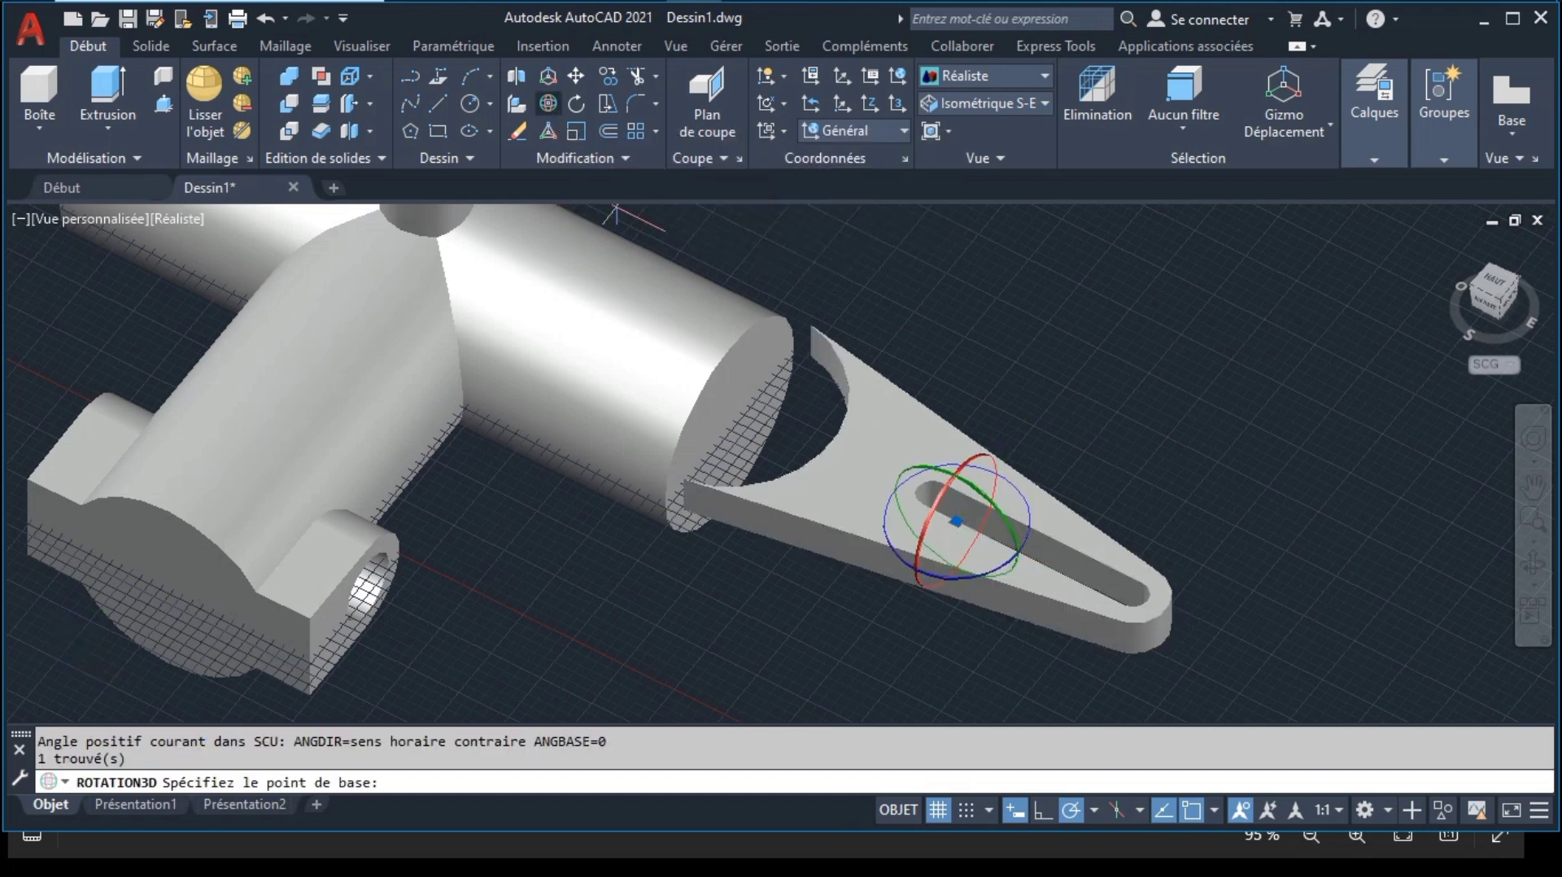
pyautogui.click(972, 461)
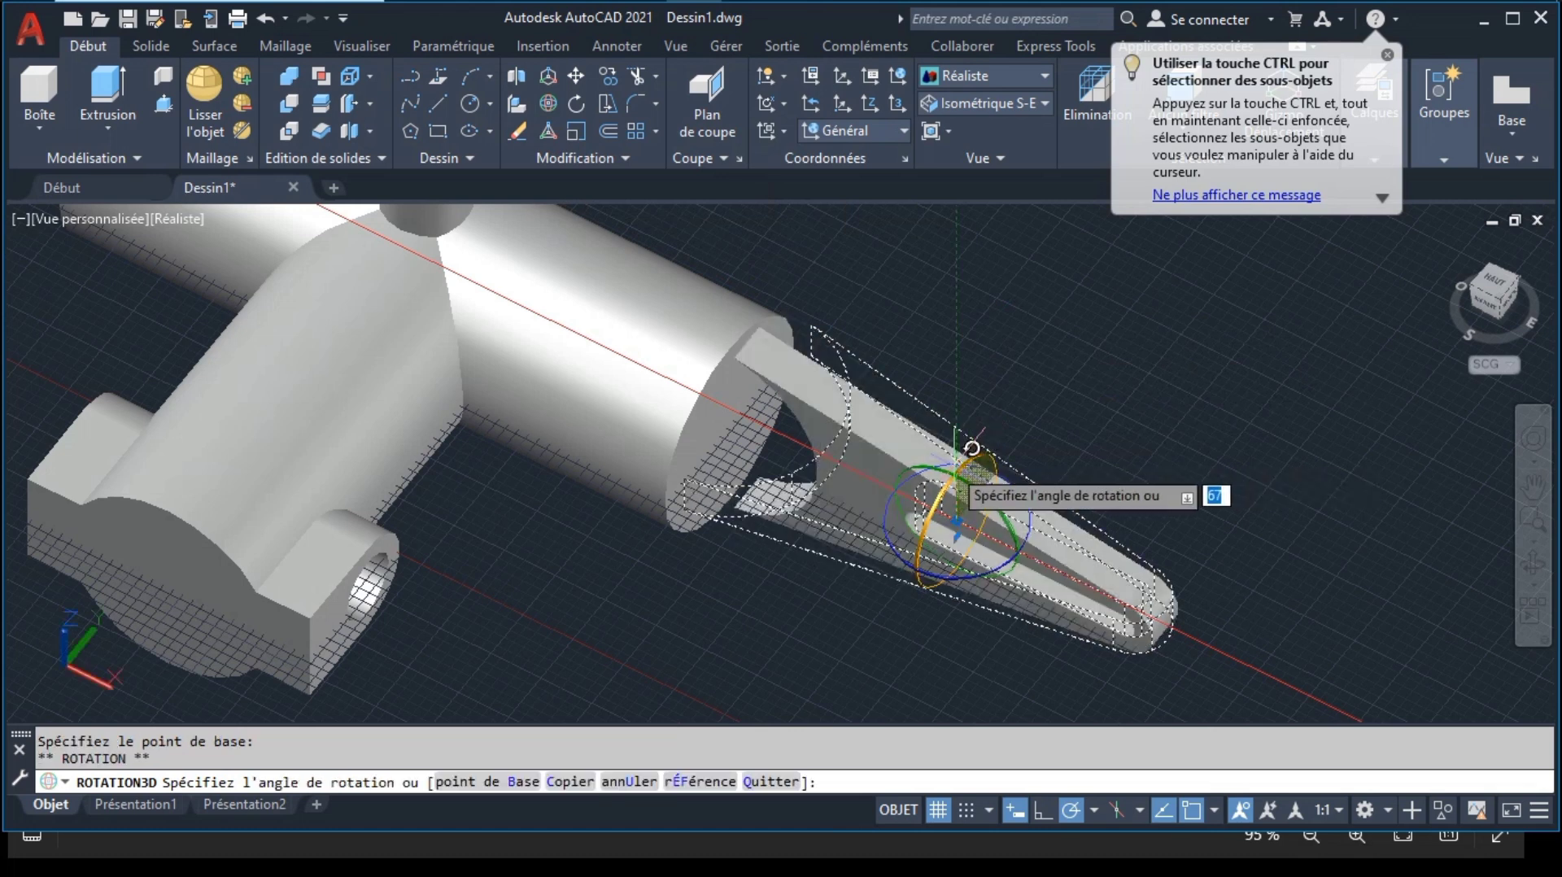
pyautogui.click(963, 321)
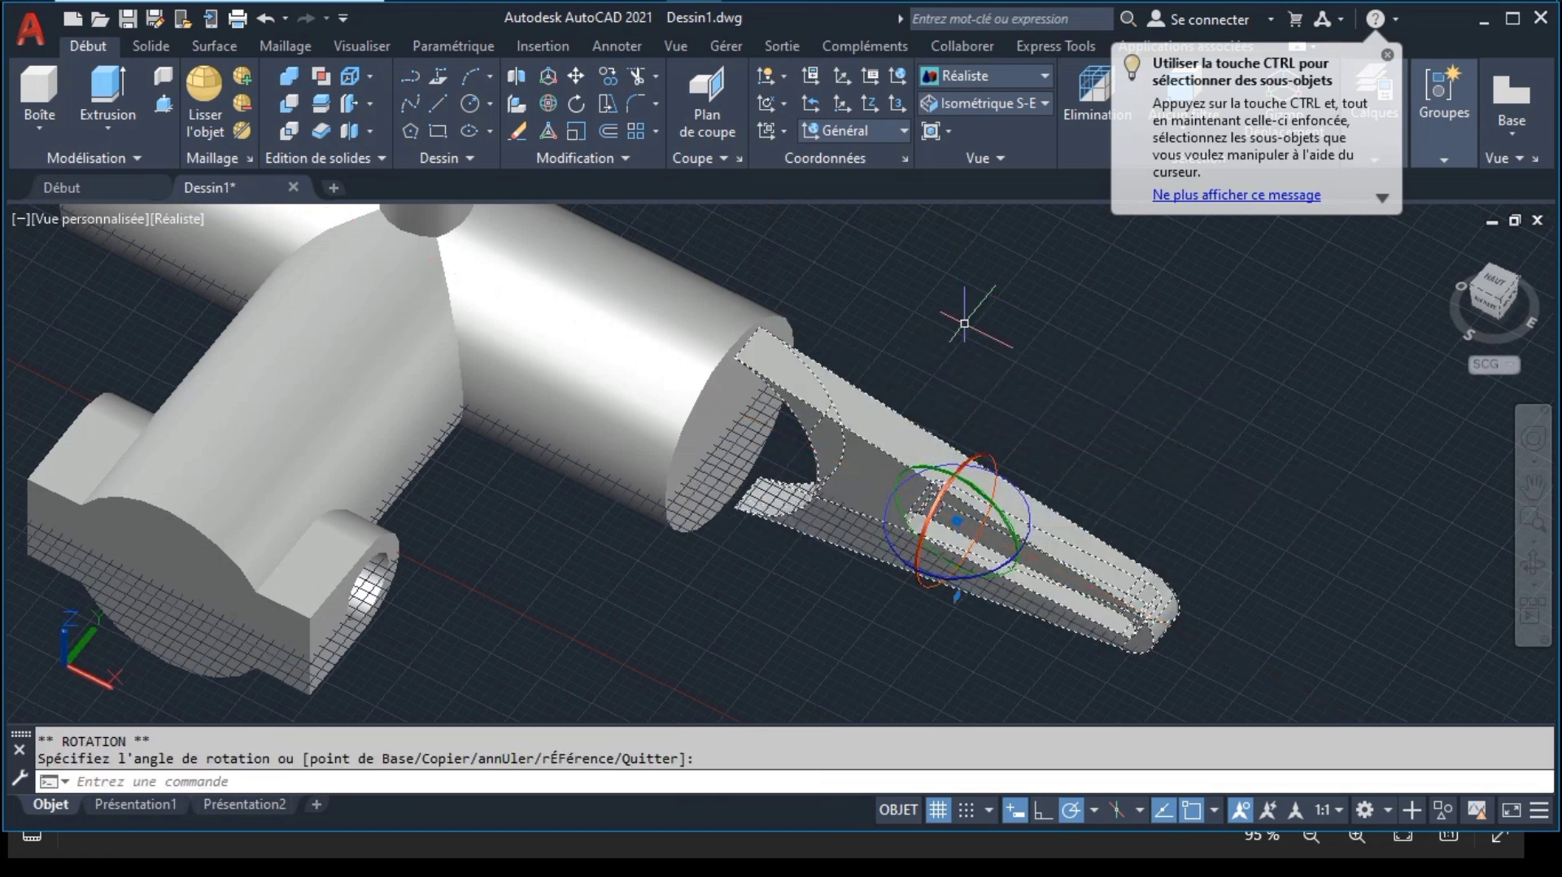
pyautogui.click(1009, 570)
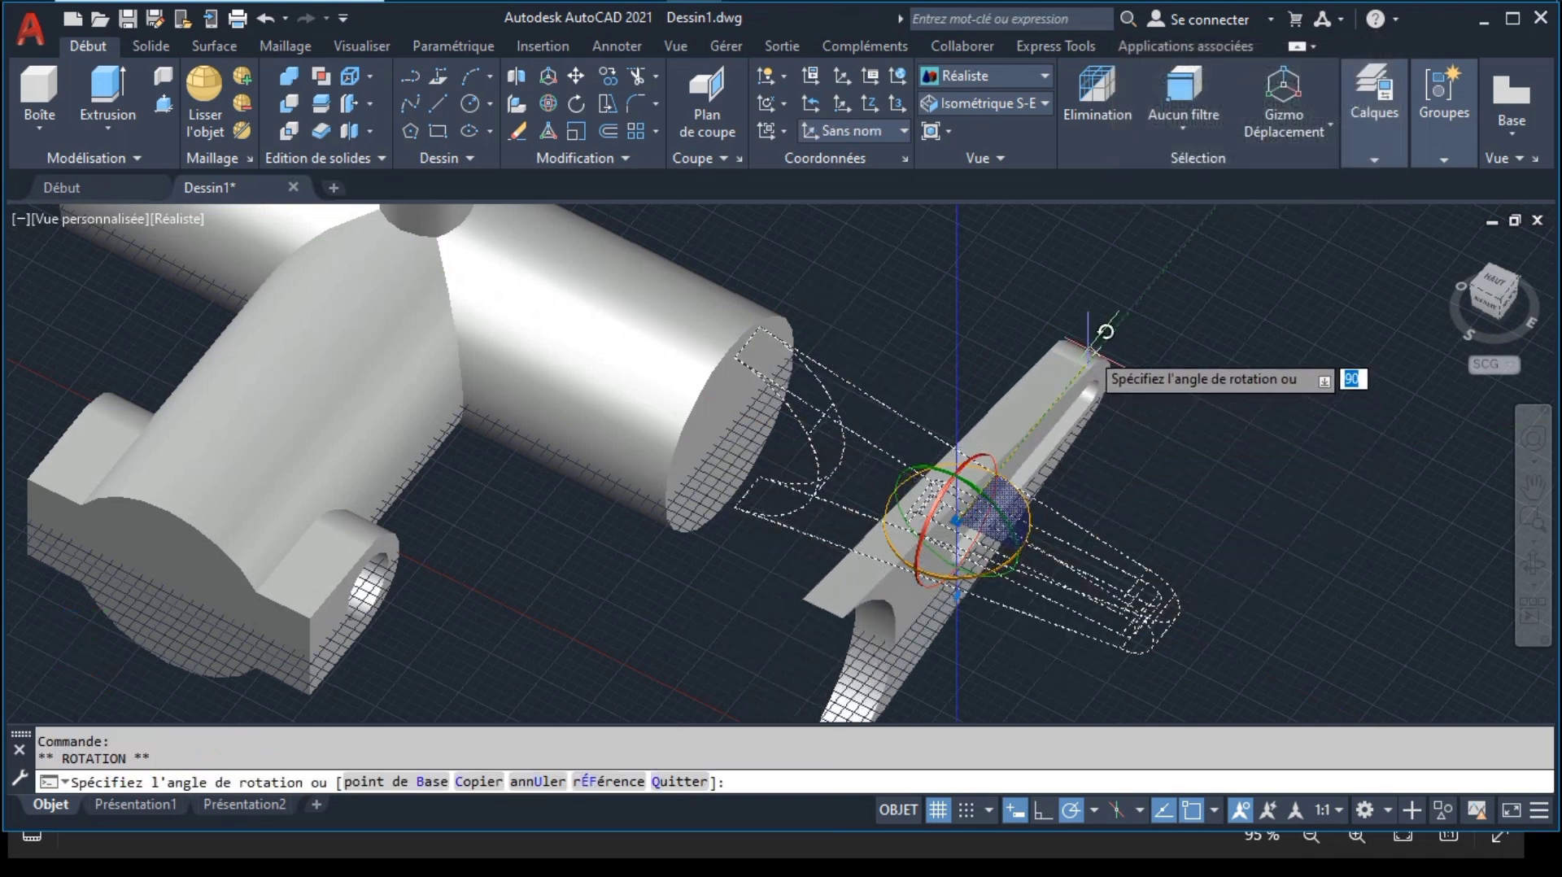
pyautogui.click(1091, 348)
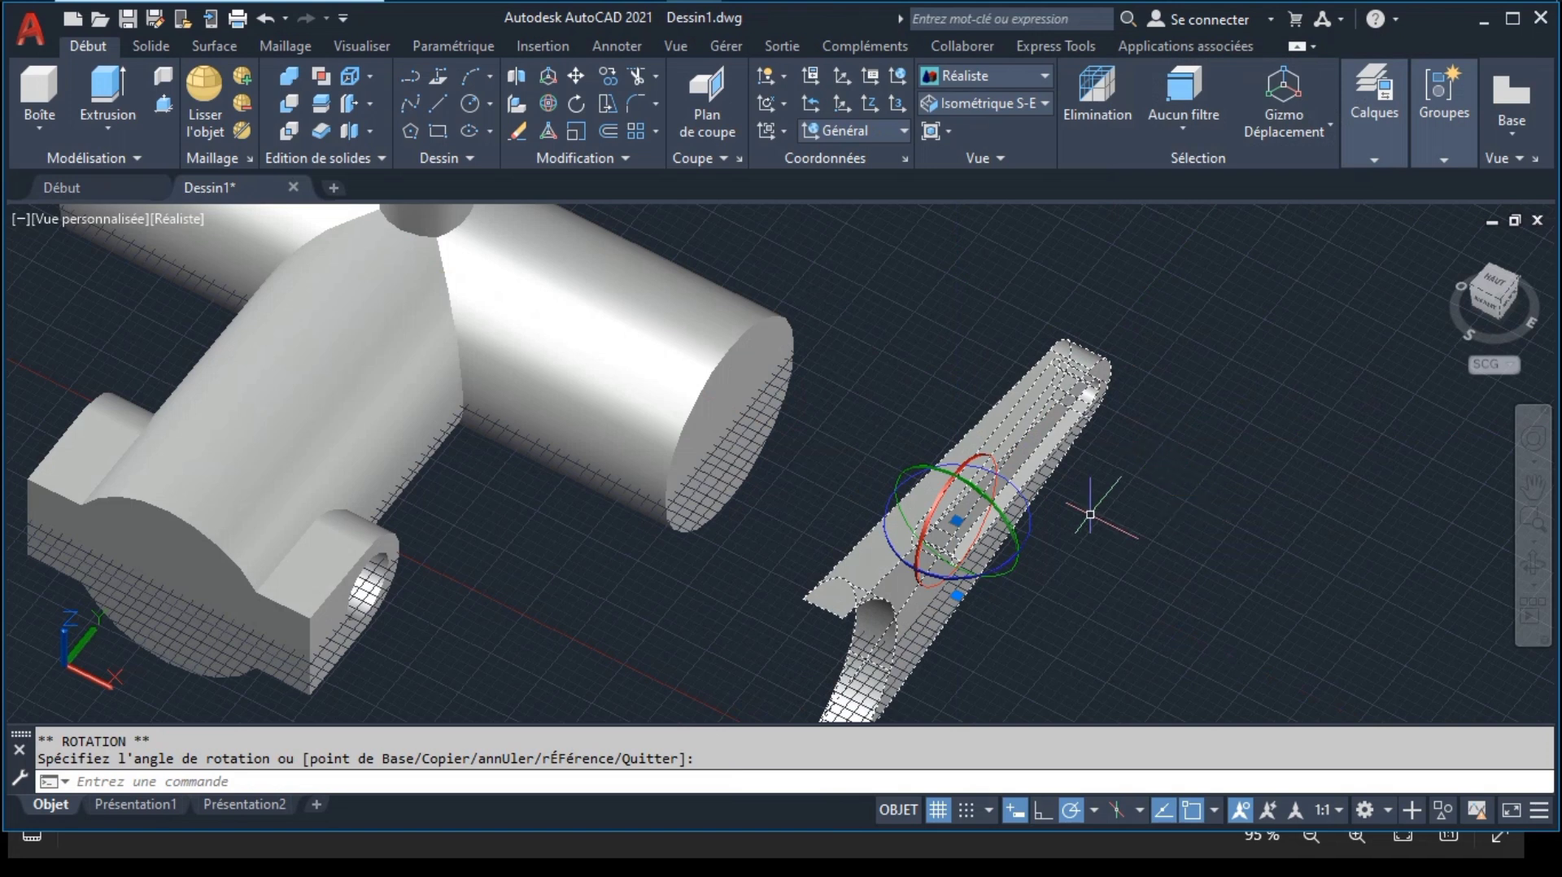
# Step: Move the arm by the centre of its concave end onto the centre of the main cylinder's near end face
pyautogui.click(1534, 563)
pyautogui.moveTo(1049, 520); pyautogui.dragTo(976, 505)
pyautogui.press('Escape')
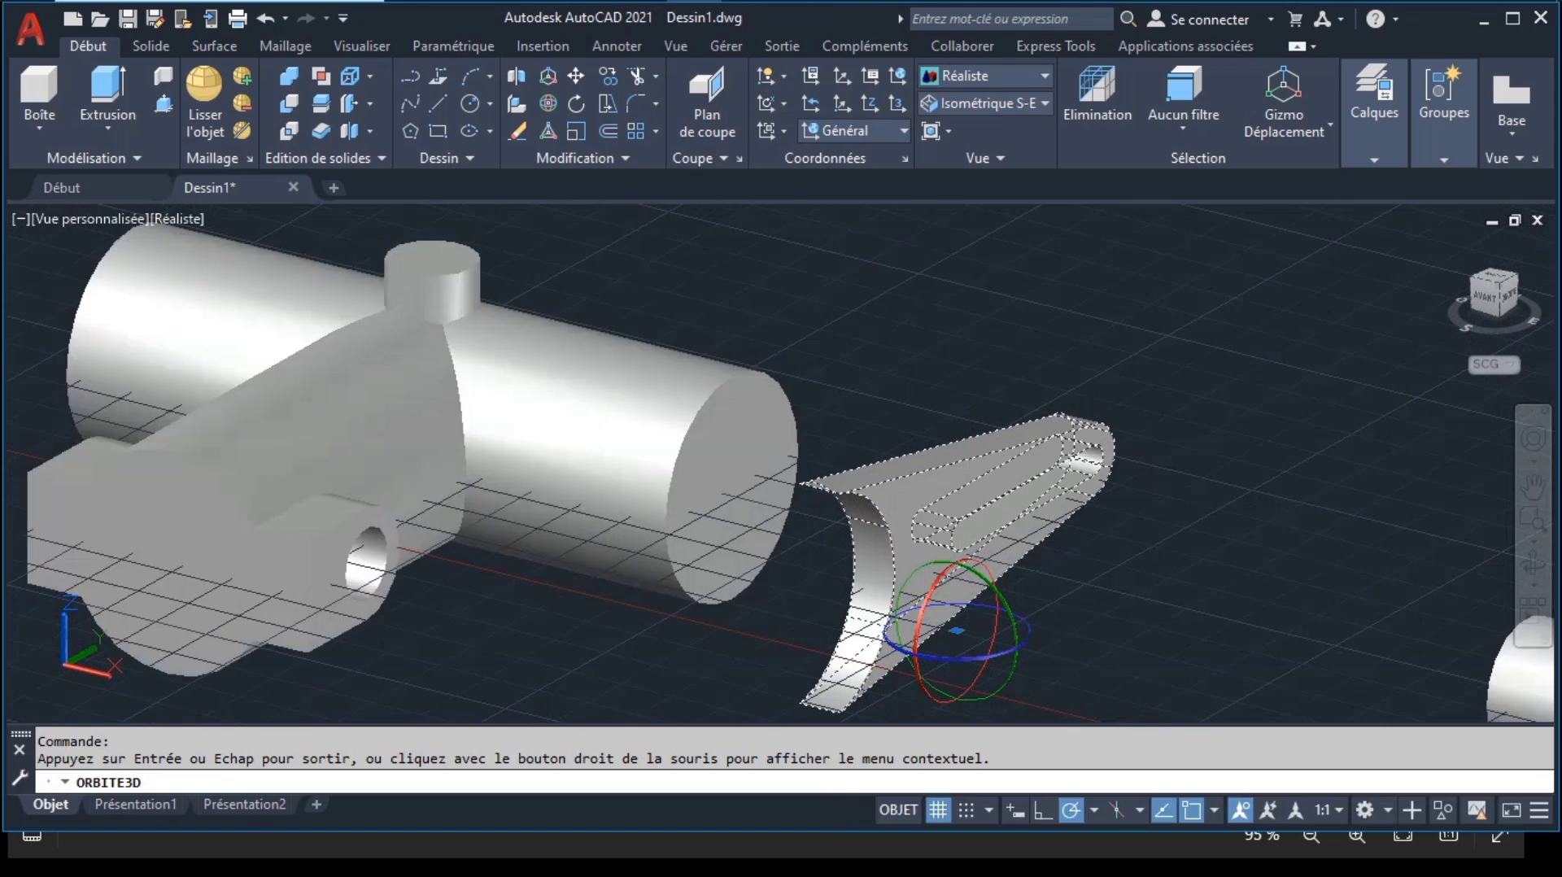
pyautogui.click(575, 77)
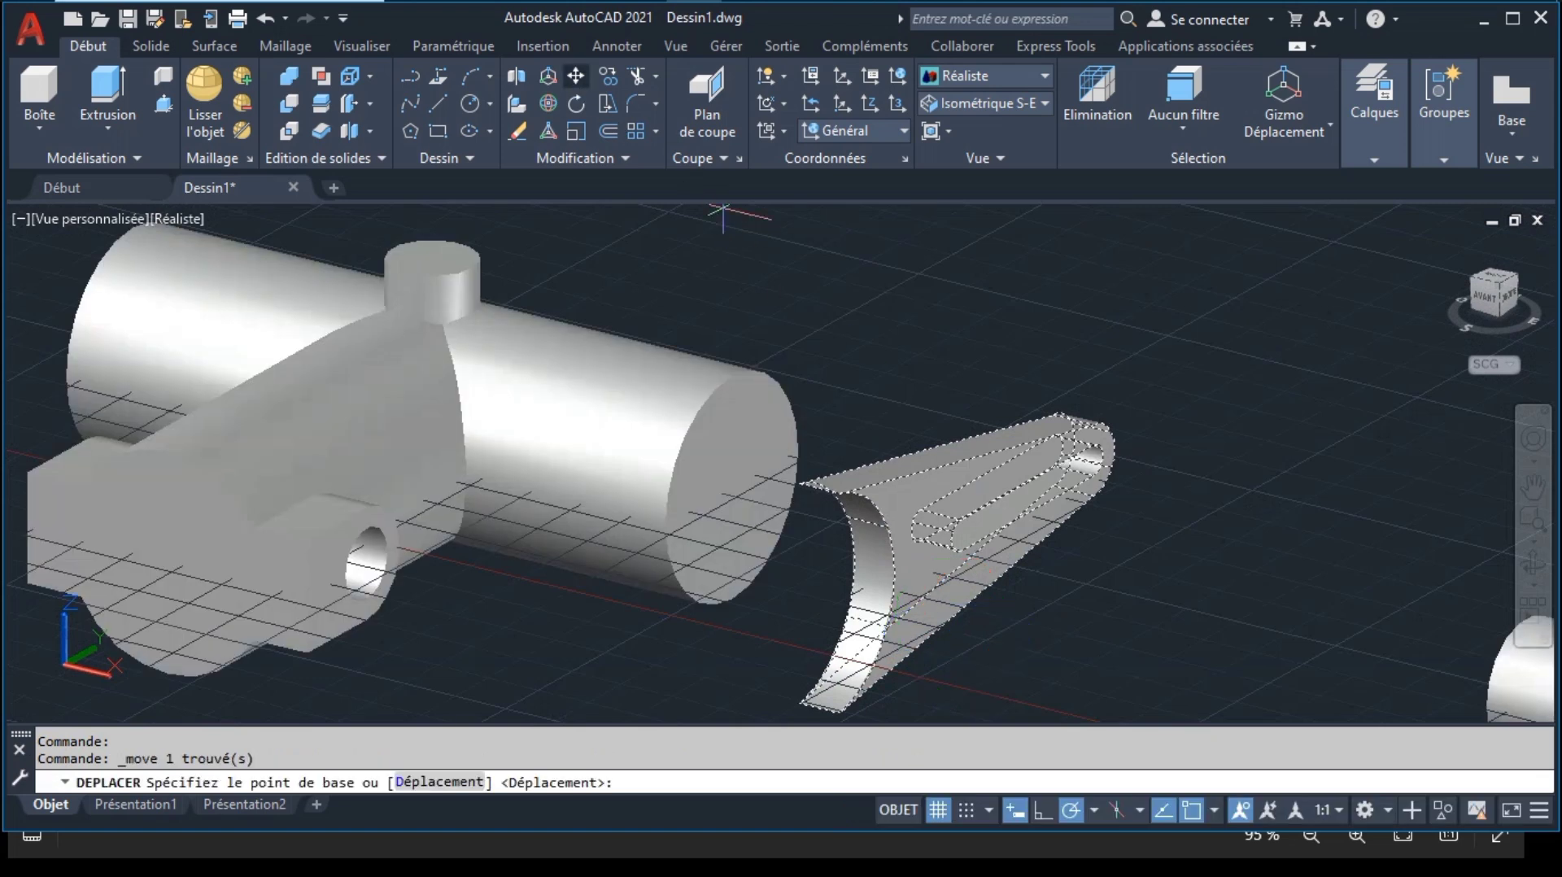
pyautogui.click(829, 607)
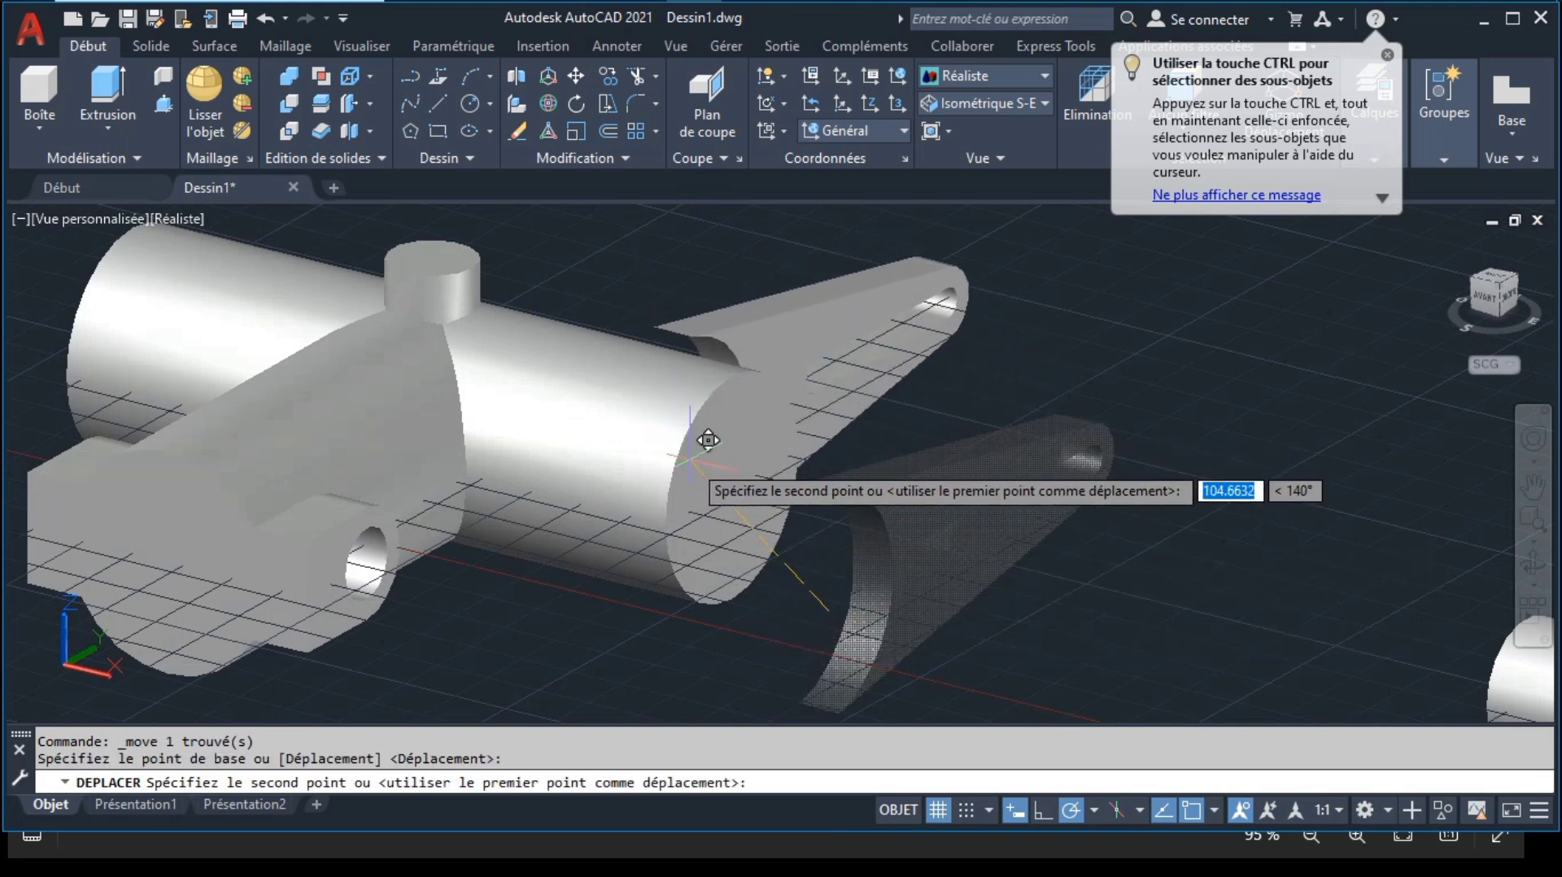
pyautogui.click(743, 471)
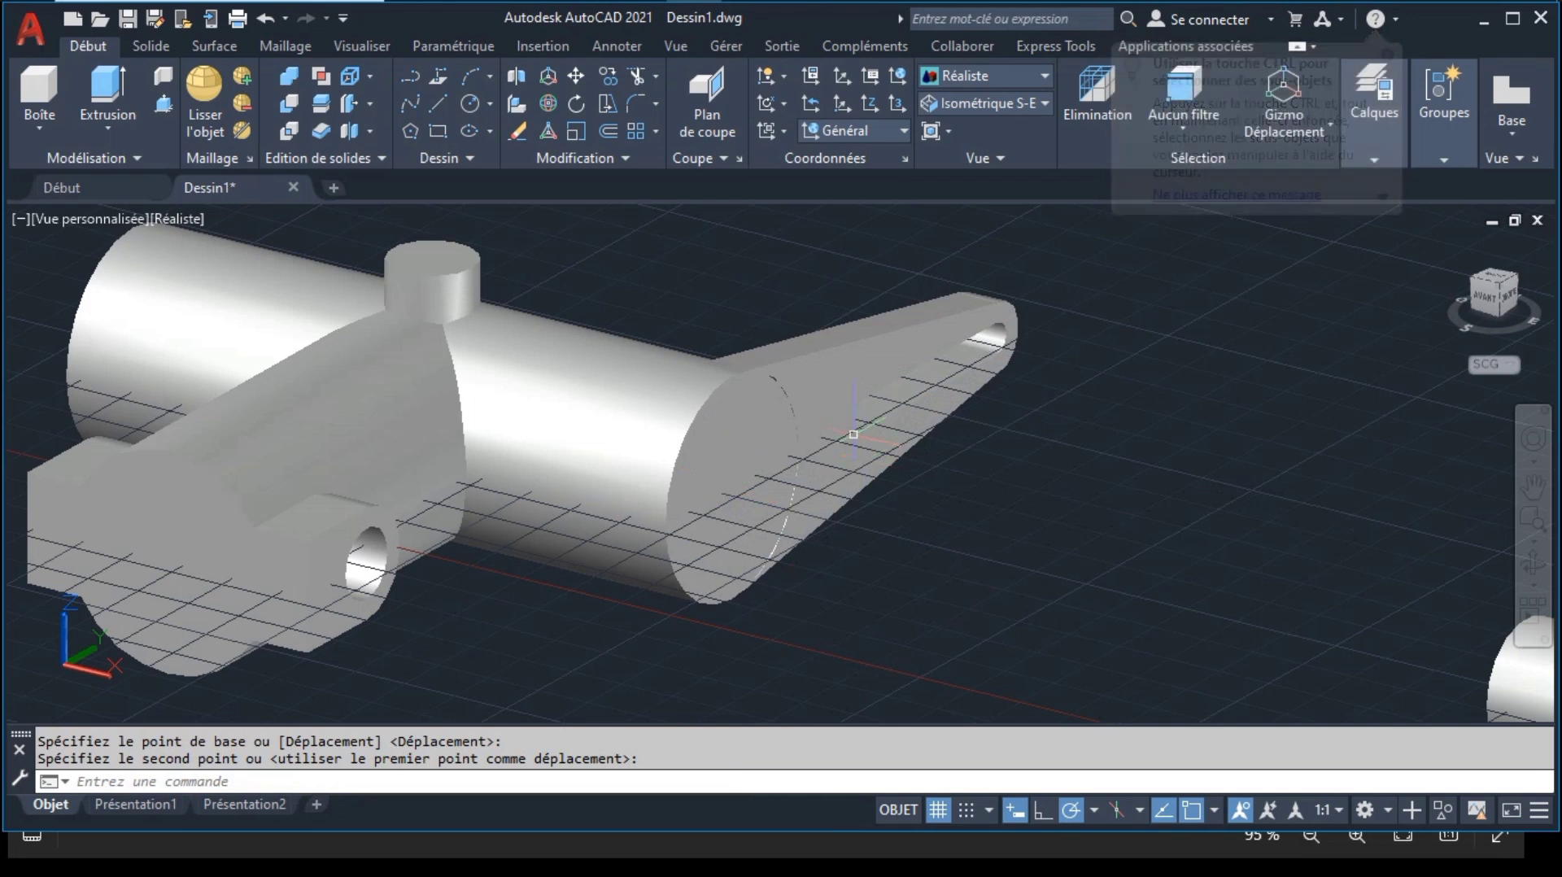
# Step: Check the arm's distance from the cylinder end in 2024.png and move the arm 20 inward along the X axis
pyautogui.click(1532, 562)
pyautogui.moveTo(1011, 512)
pyautogui.mouseDown()
pyautogui.moveTo(935, 512)
pyautogui.moveTo(876, 460)
pyautogui.moveTo(917, 506)
pyautogui.moveTo(982, 523)
pyautogui.mouseUp()
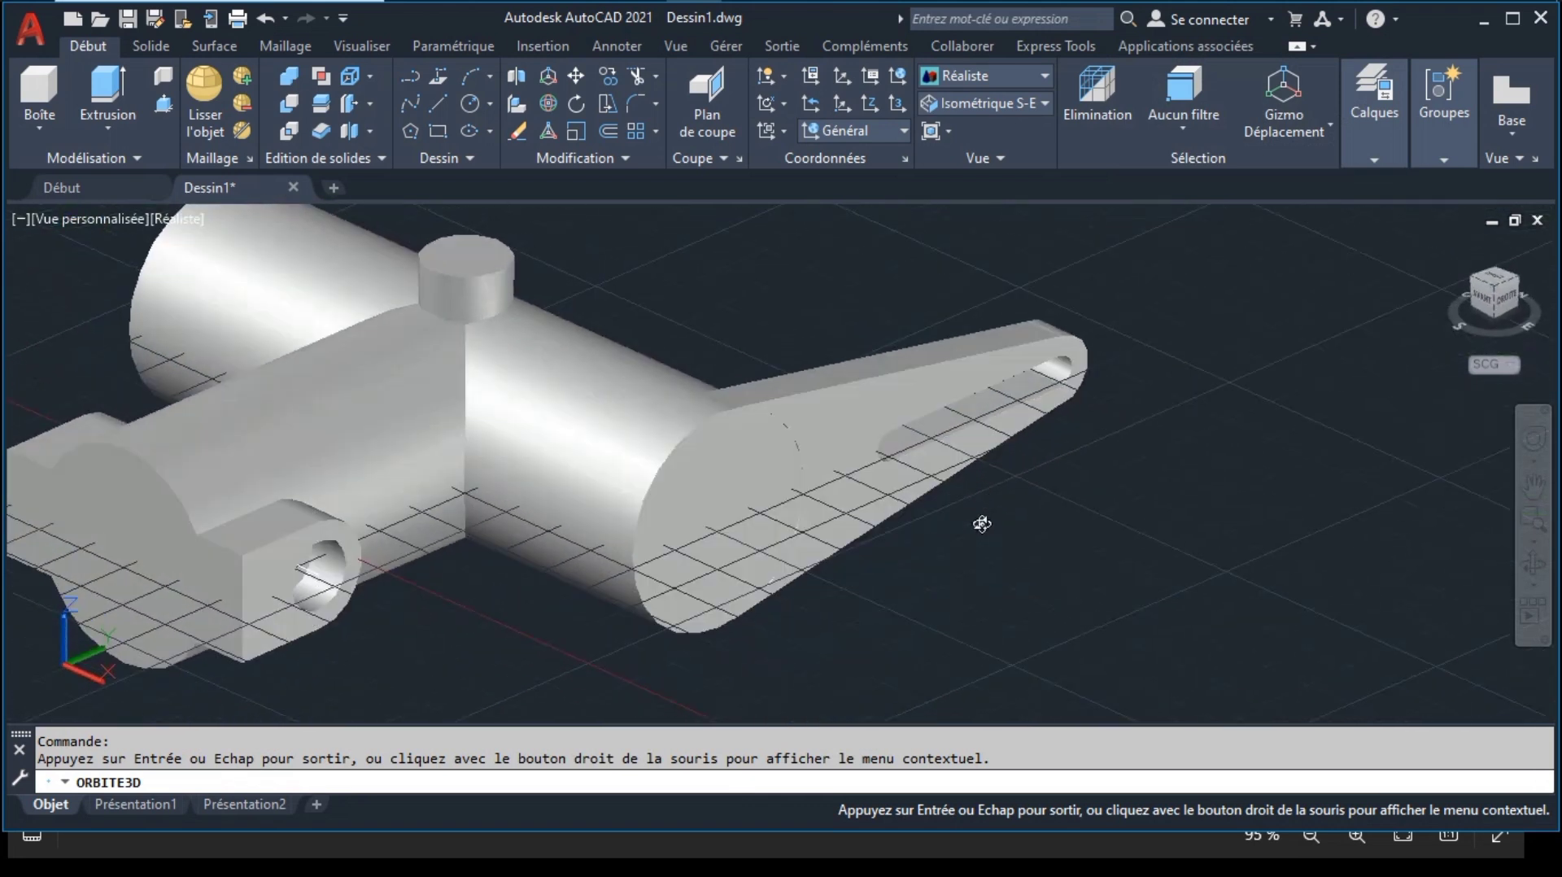
pyautogui.press('Escape')
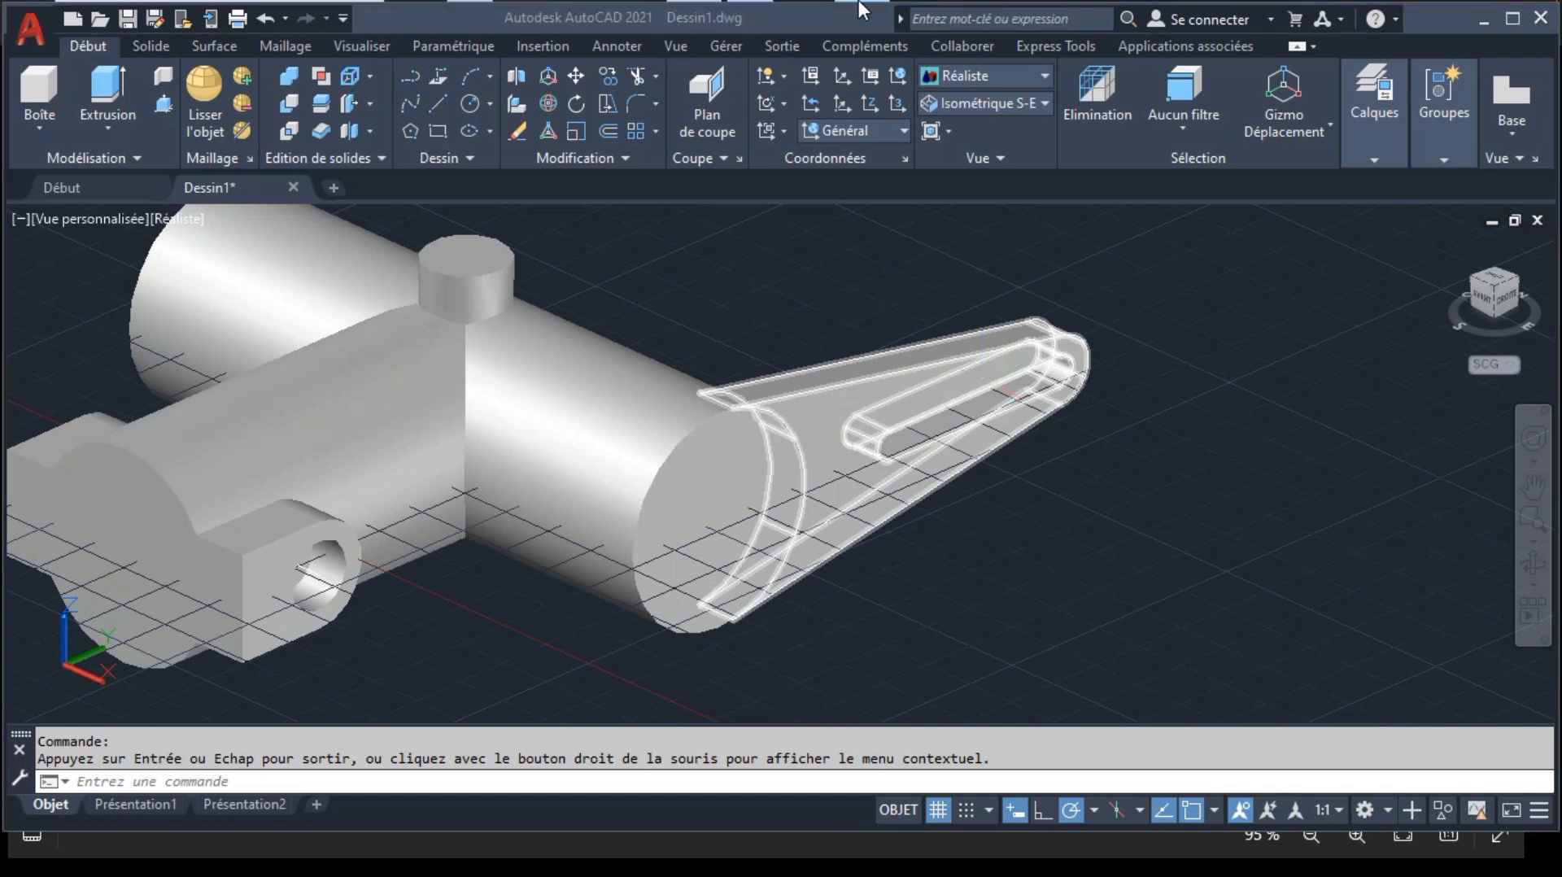
pyautogui.click(871, 15)
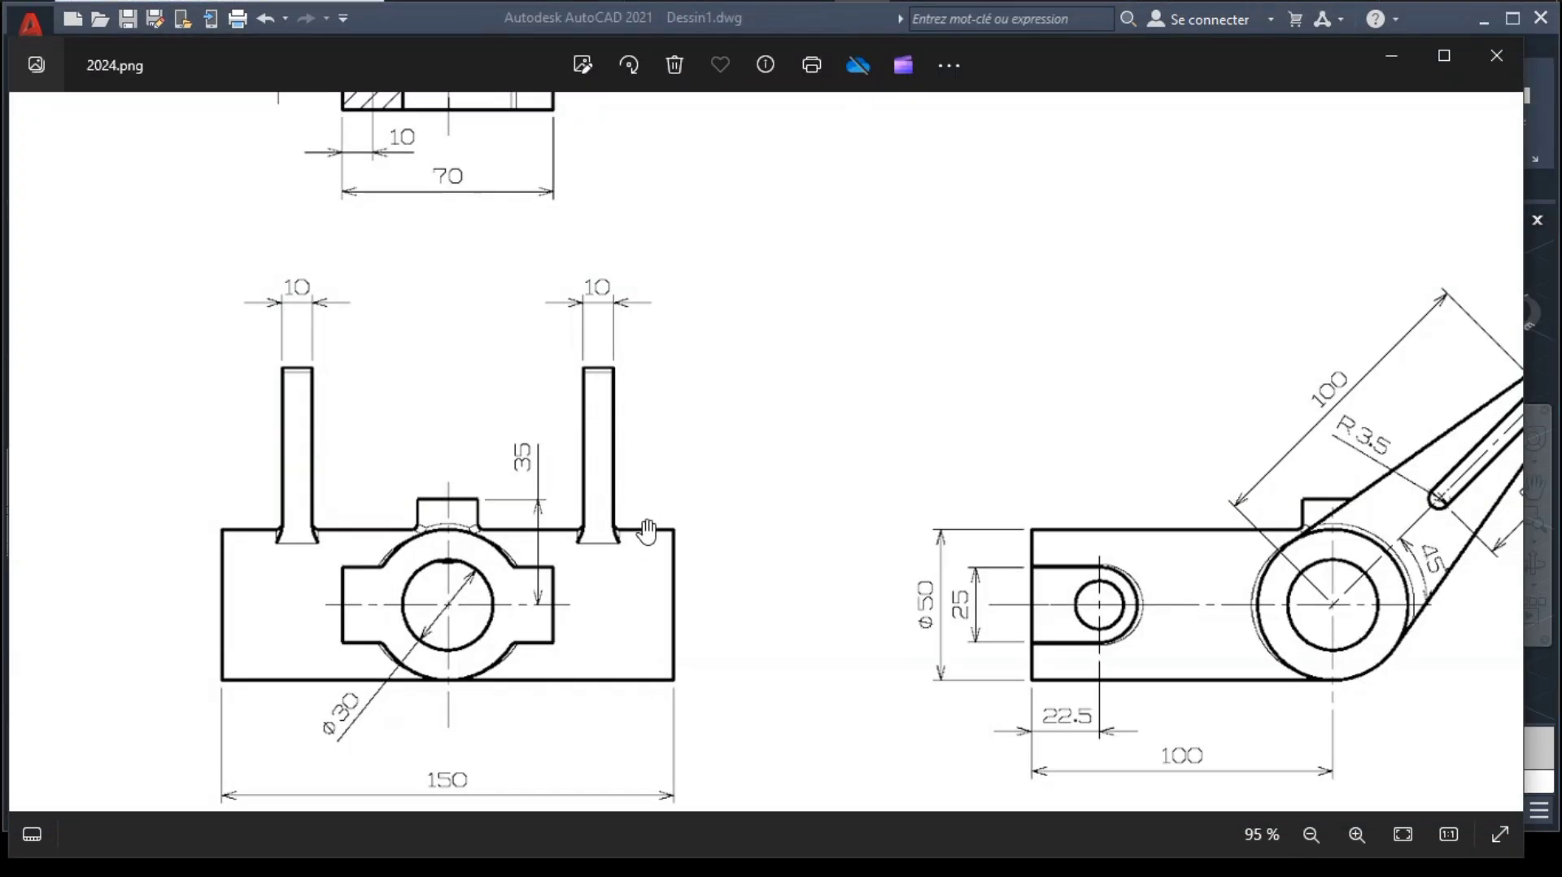
pyautogui.scroll(4, 650, 521)
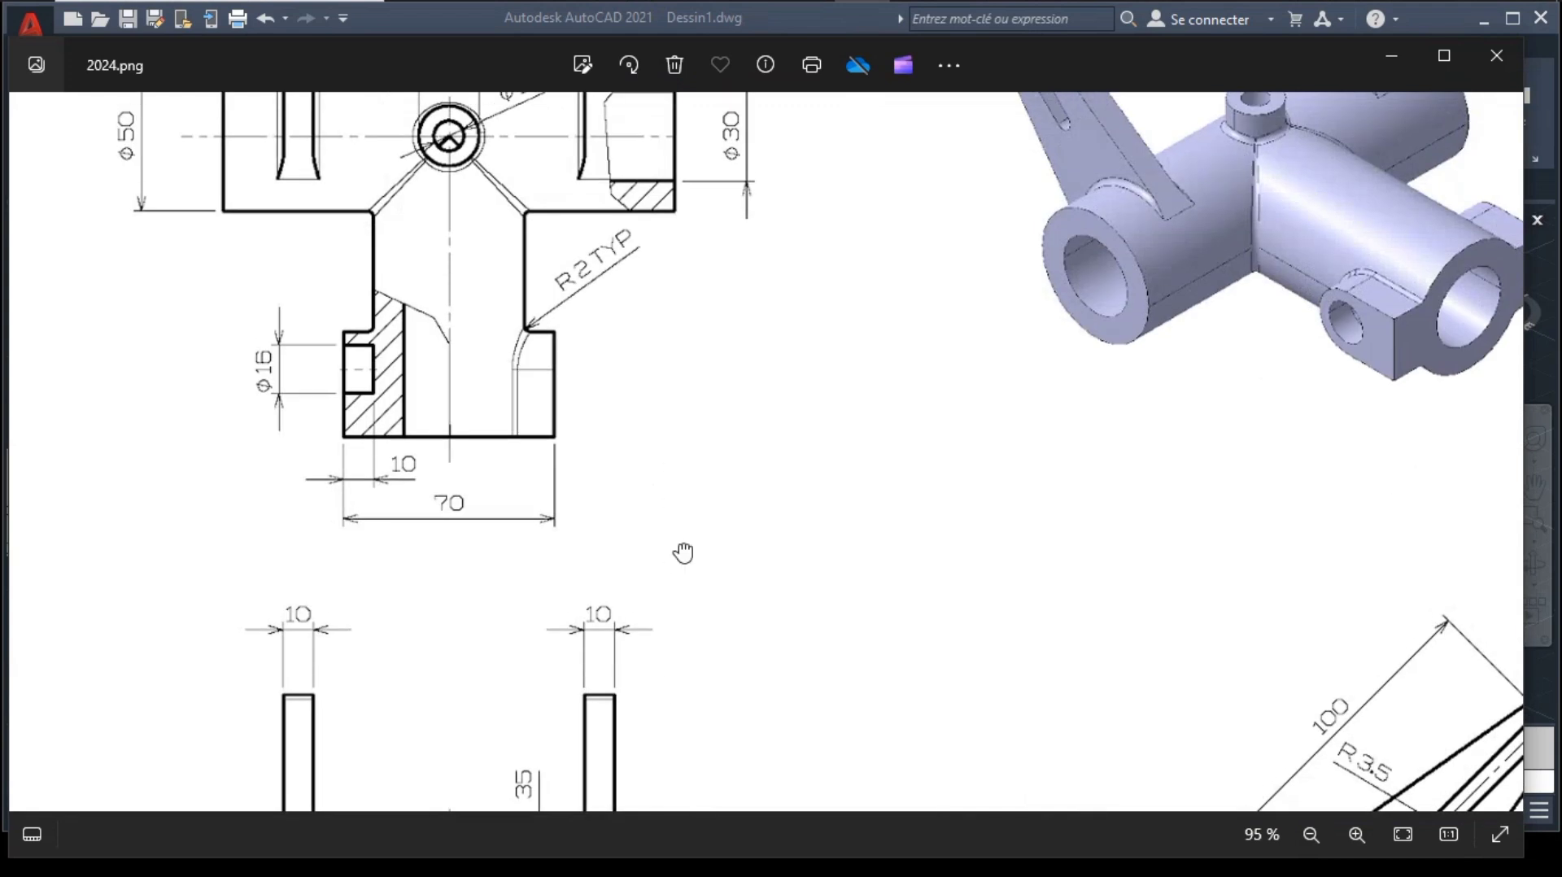
pyautogui.scroll(4, 683, 552)
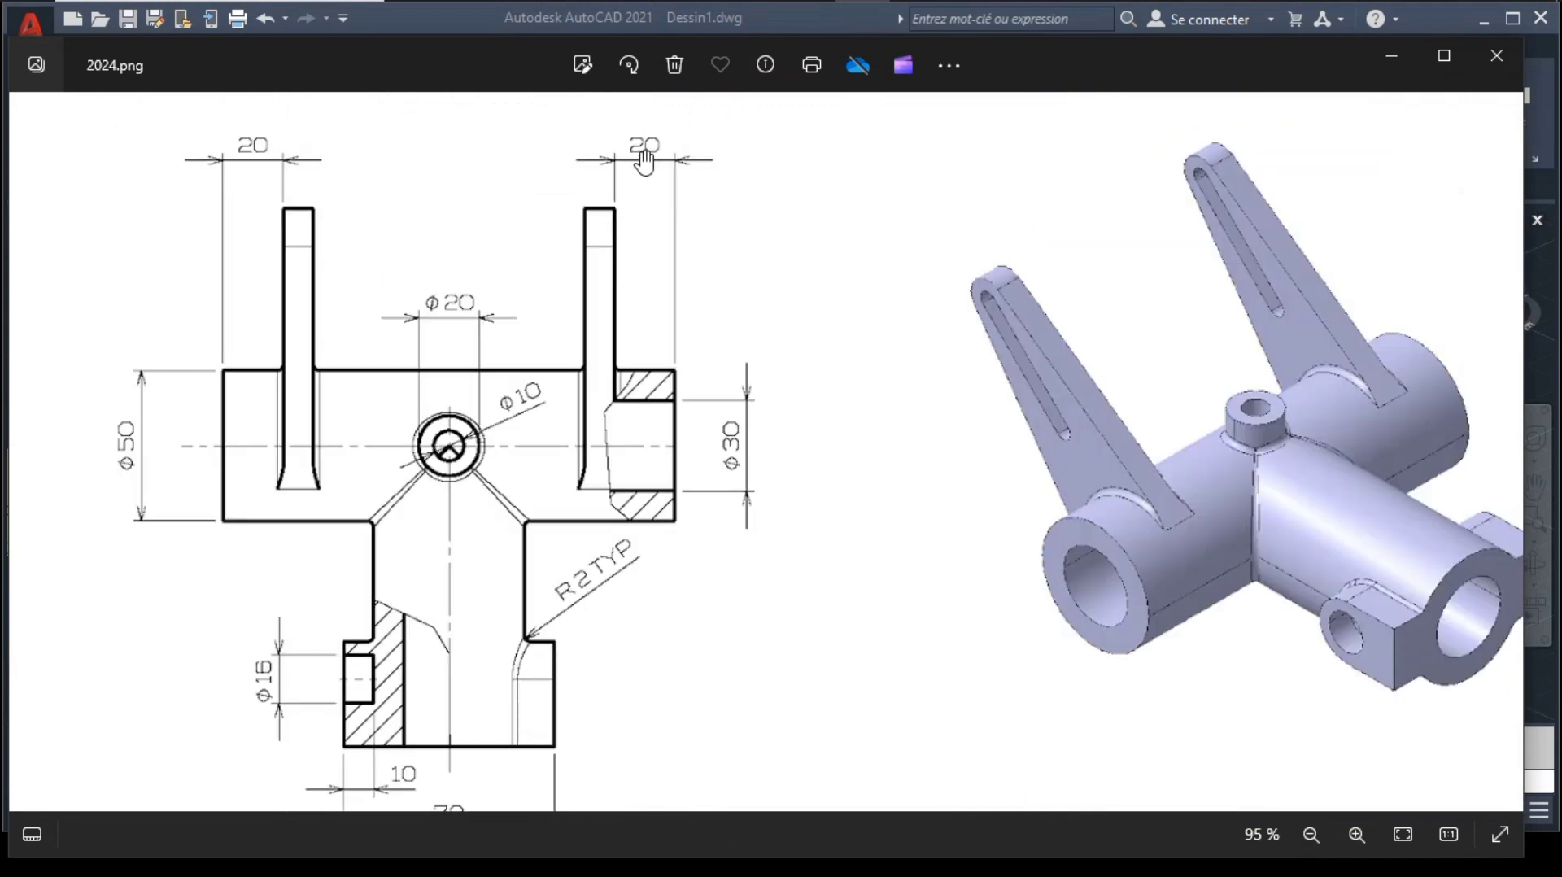
pyautogui.click(690, 10)
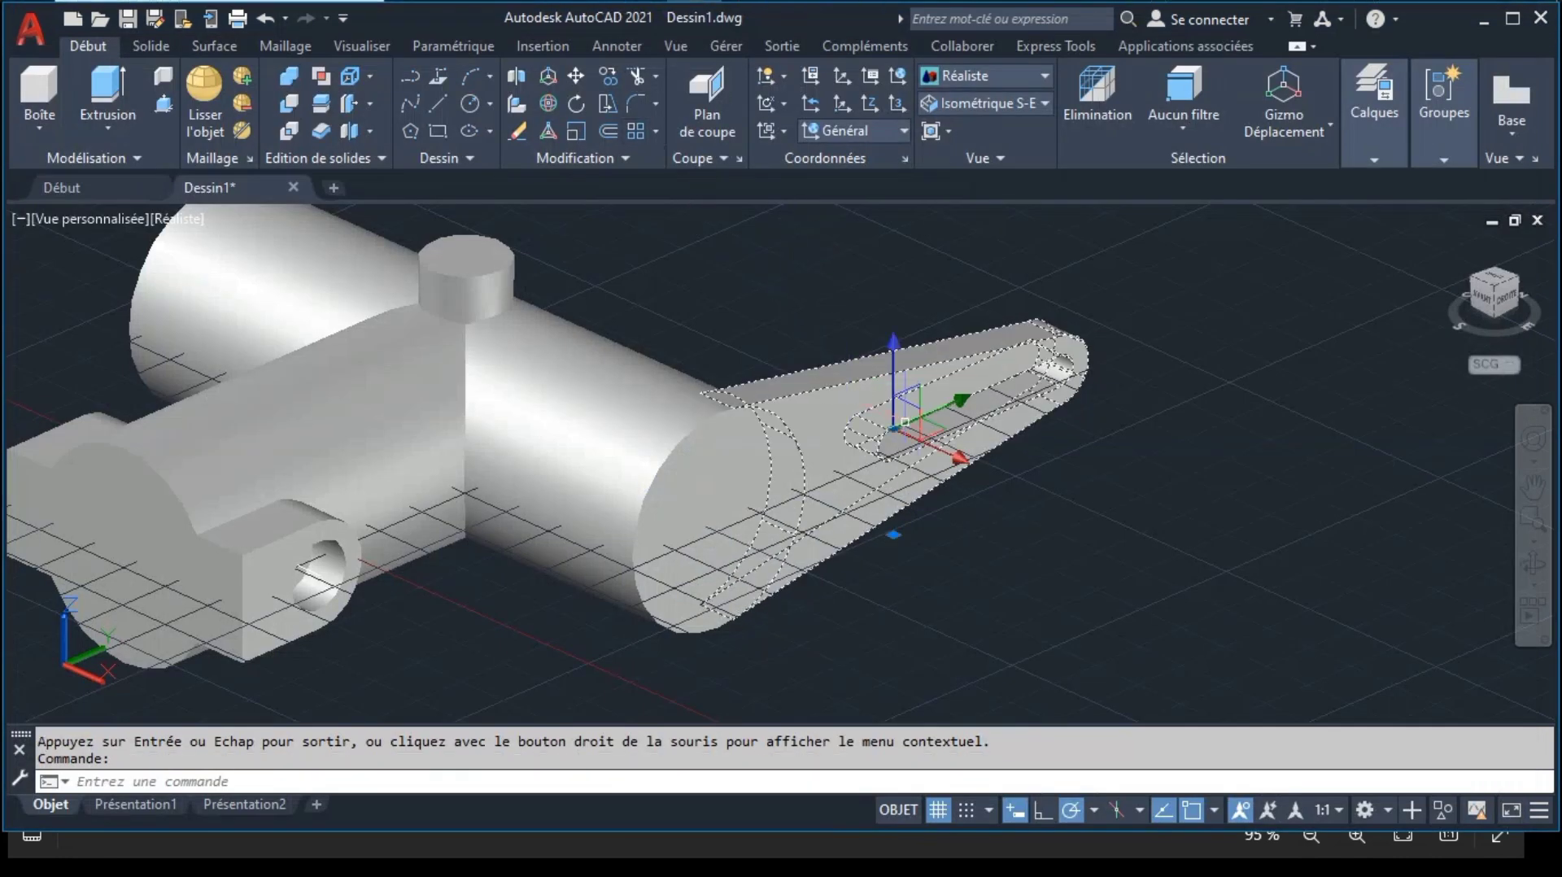
pyautogui.click(953, 446)
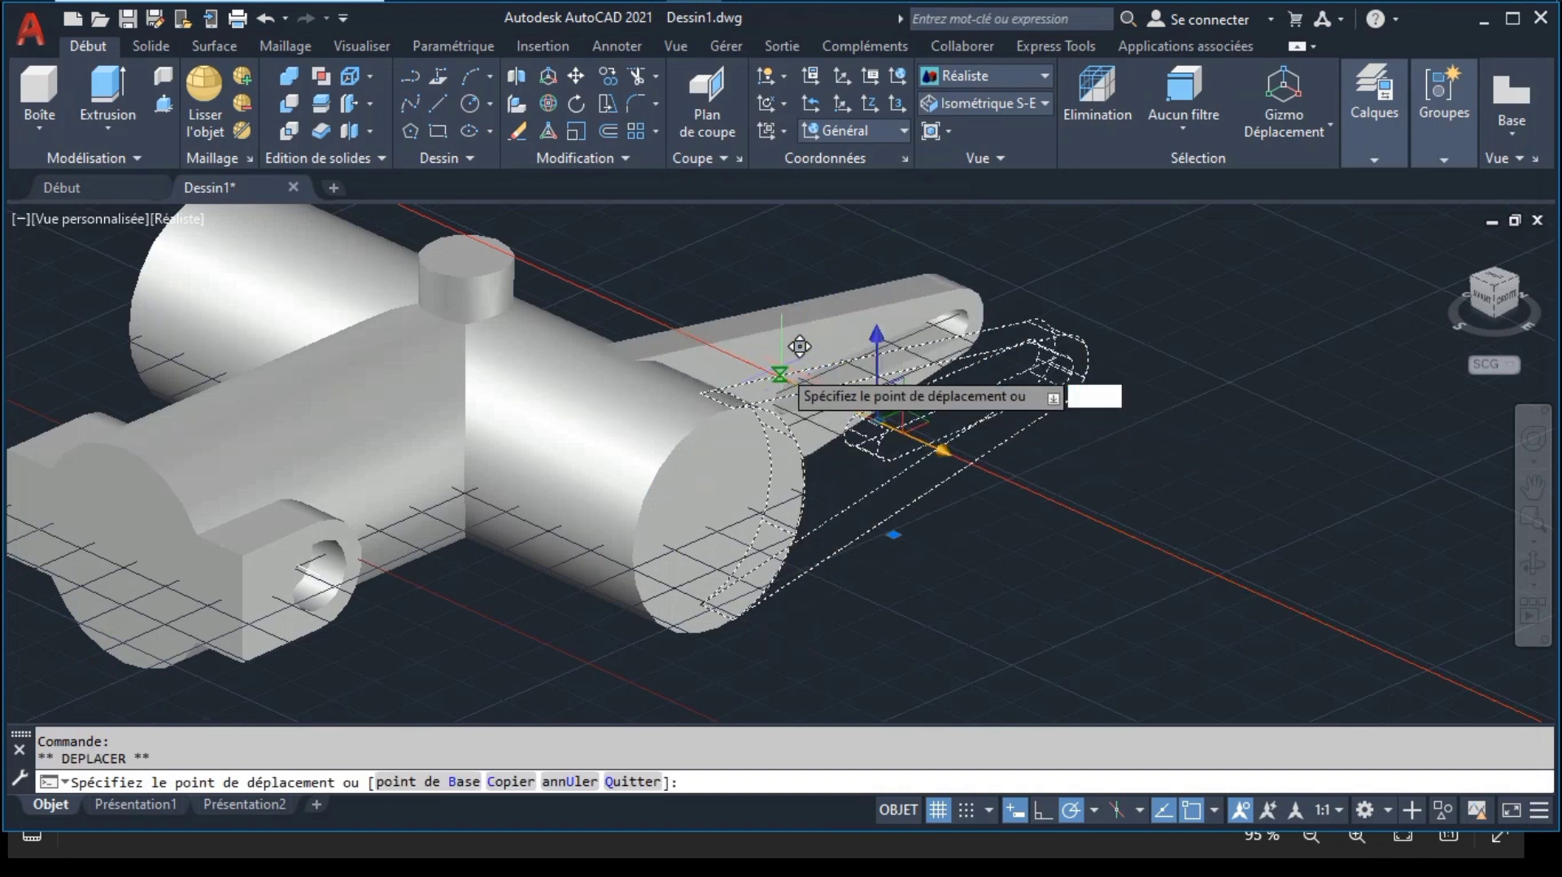
pyautogui.write('20')
pyautogui.press('Return')
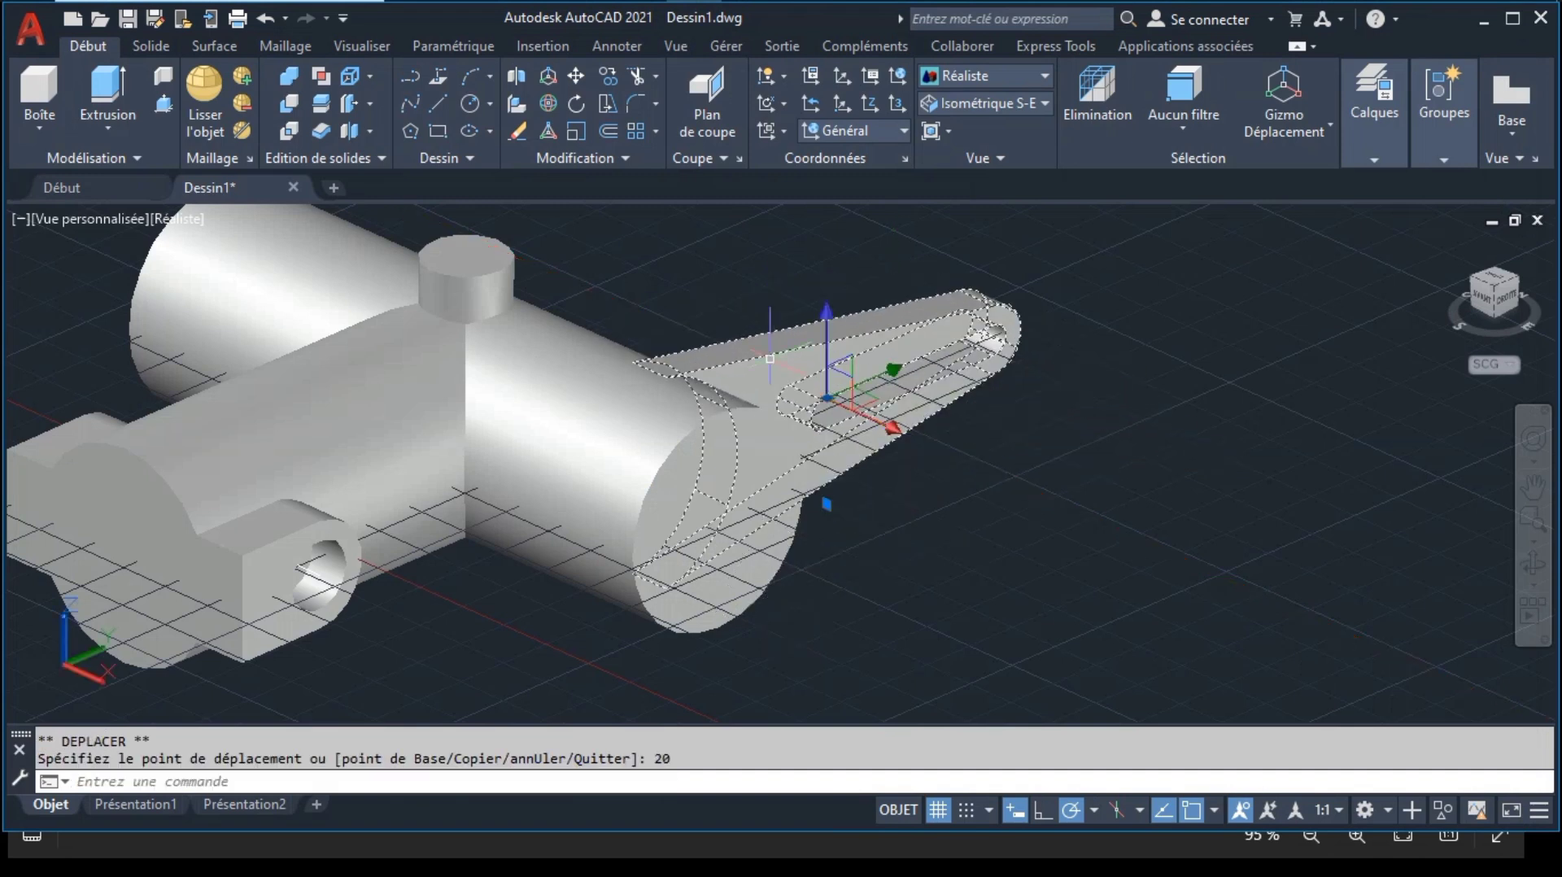
# Step: Mirror the slotted arm in 3D across the YZ plane through the centre of the top boss, keeping the source arm
pyautogui.click(515, 80)
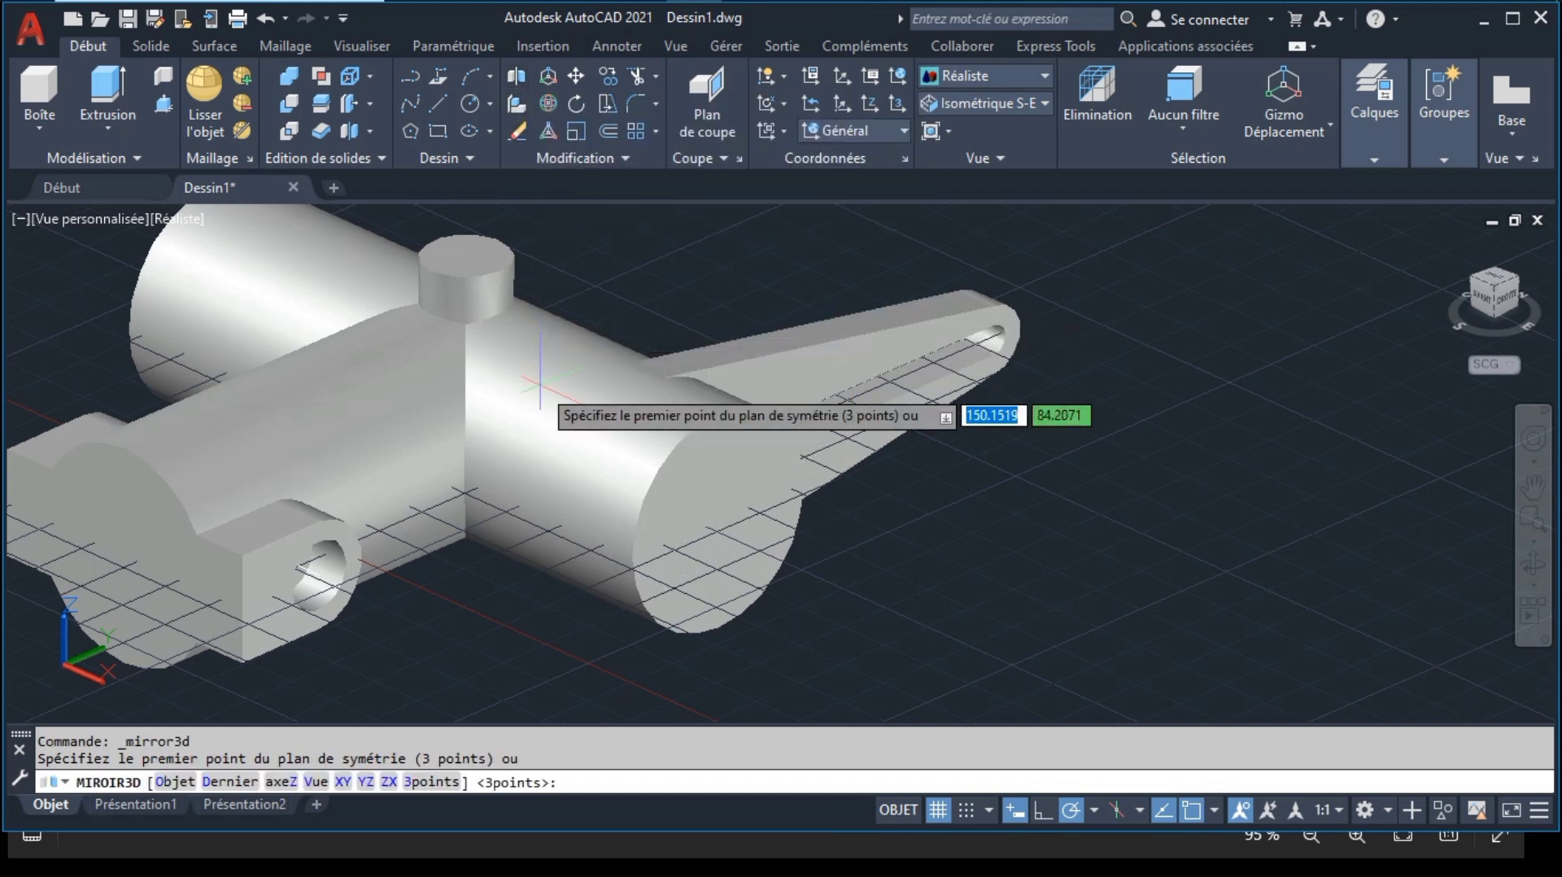
pyautogui.click(366, 782)
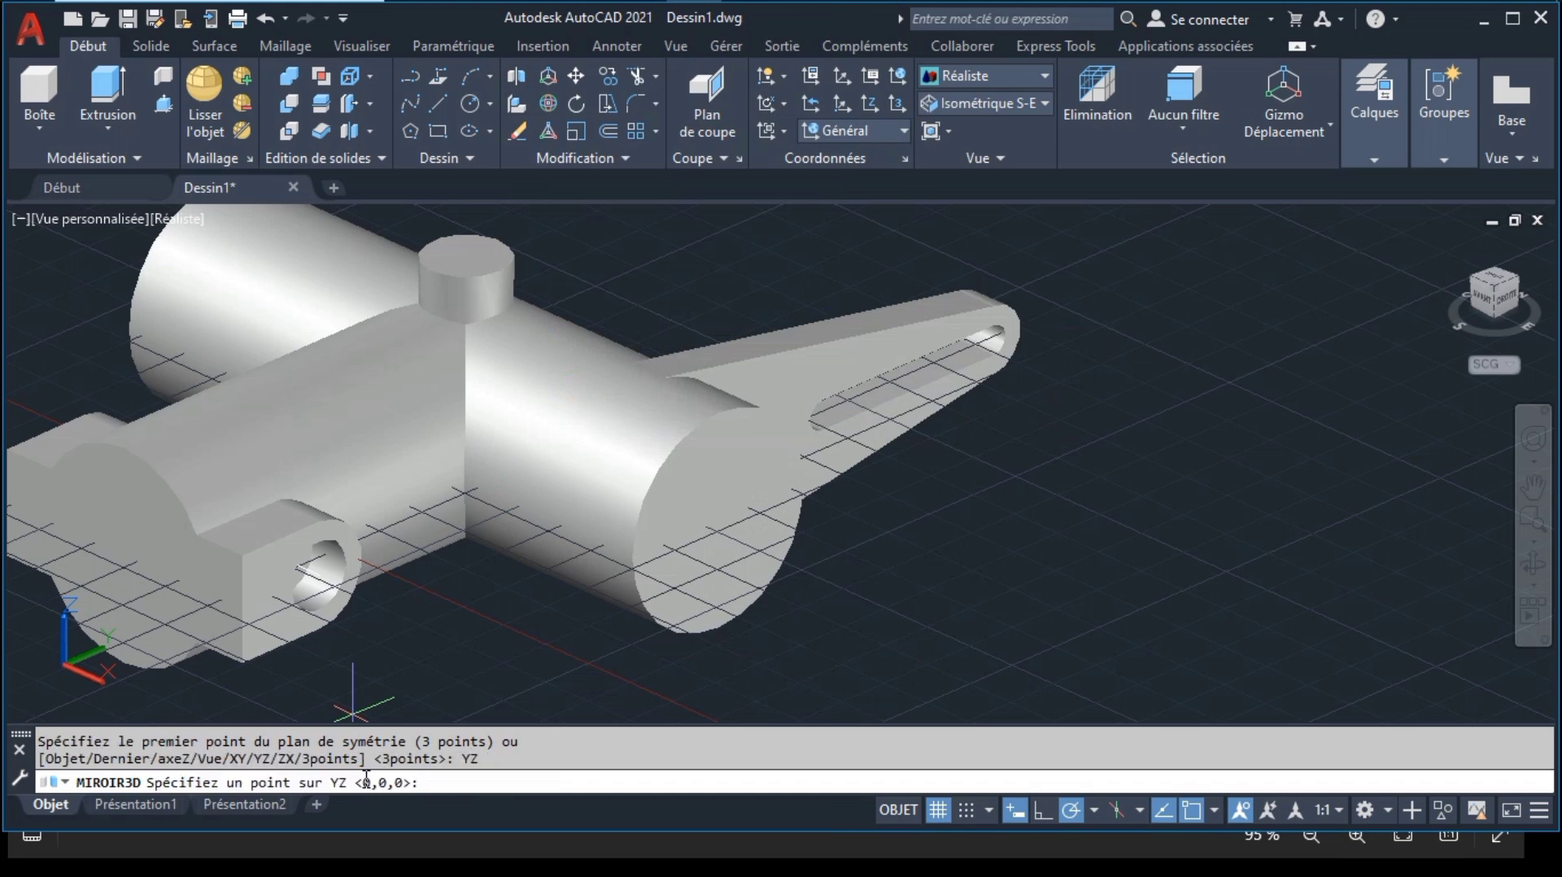
pyautogui.click(466, 255)
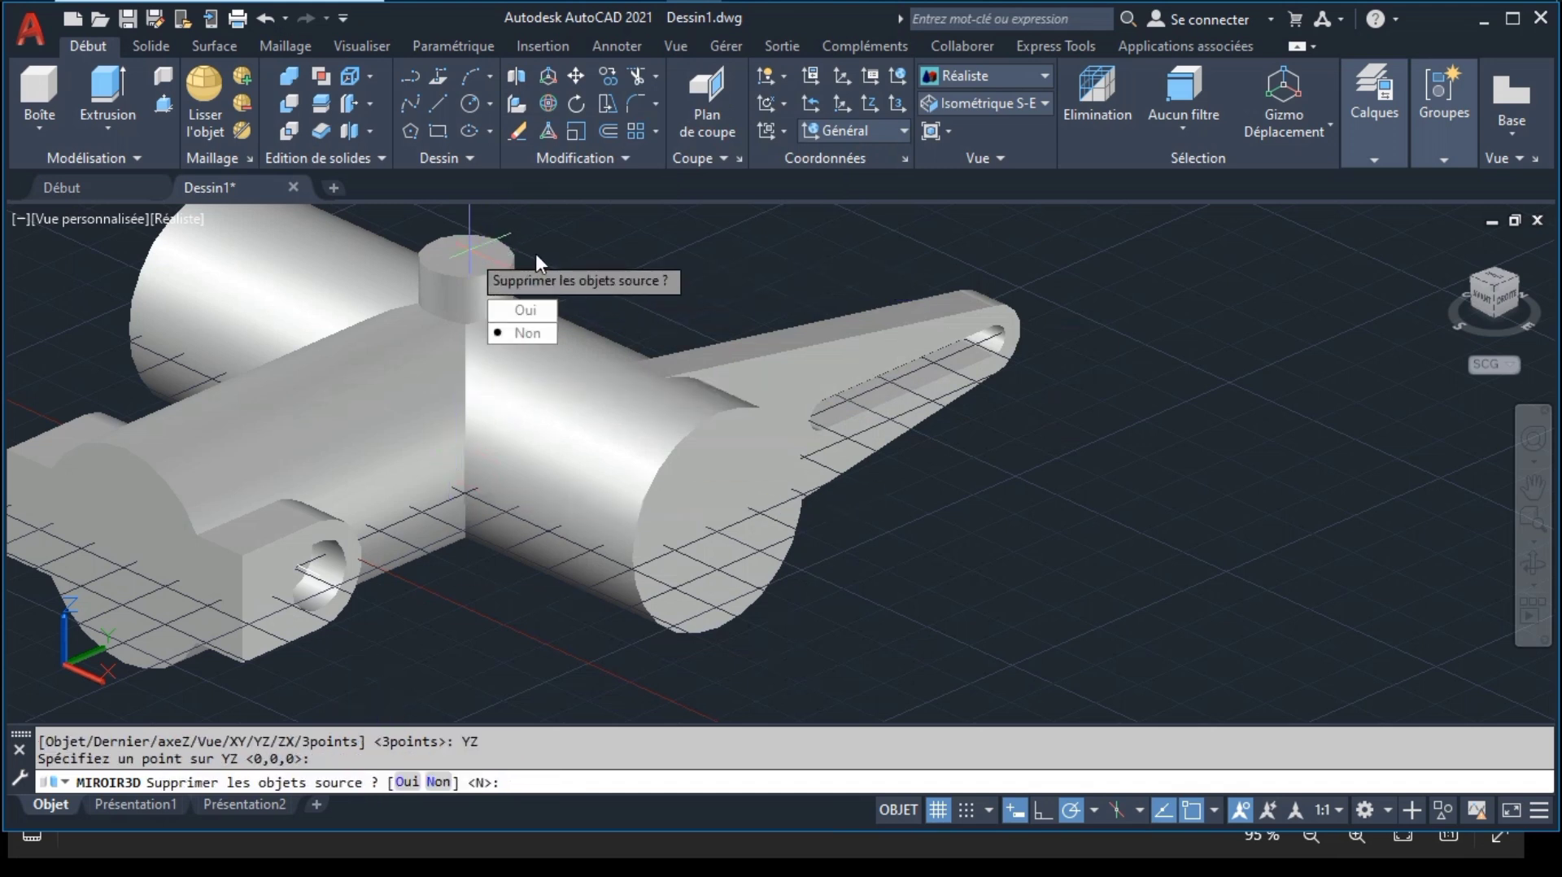
pyautogui.click(519, 335)
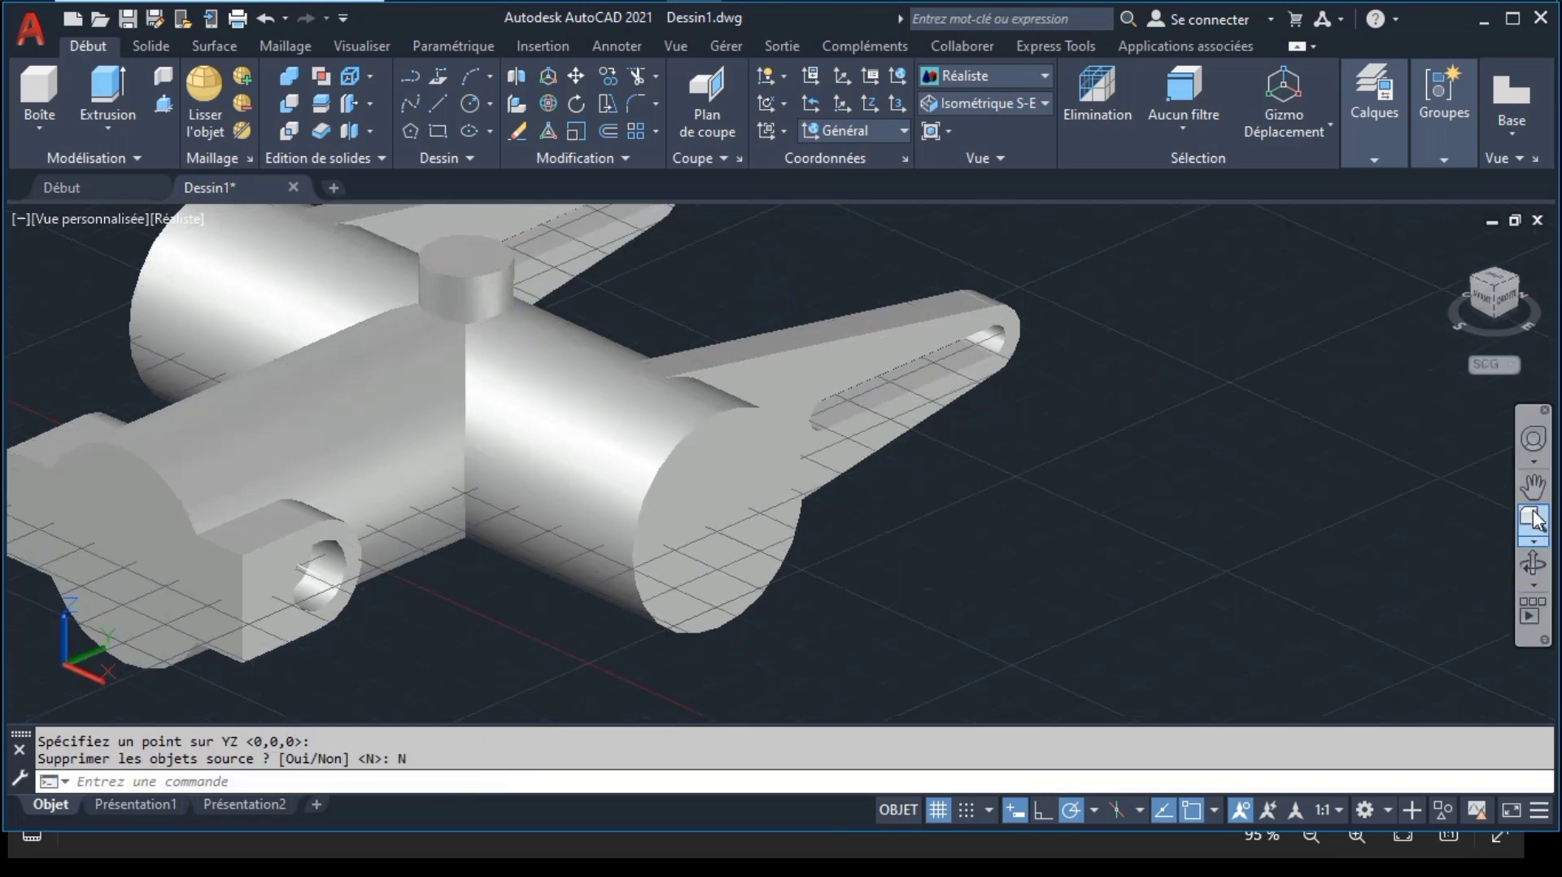
pyautogui.click(1533, 486)
pyautogui.moveTo(989, 399); pyautogui.dragTo(1210, 448)
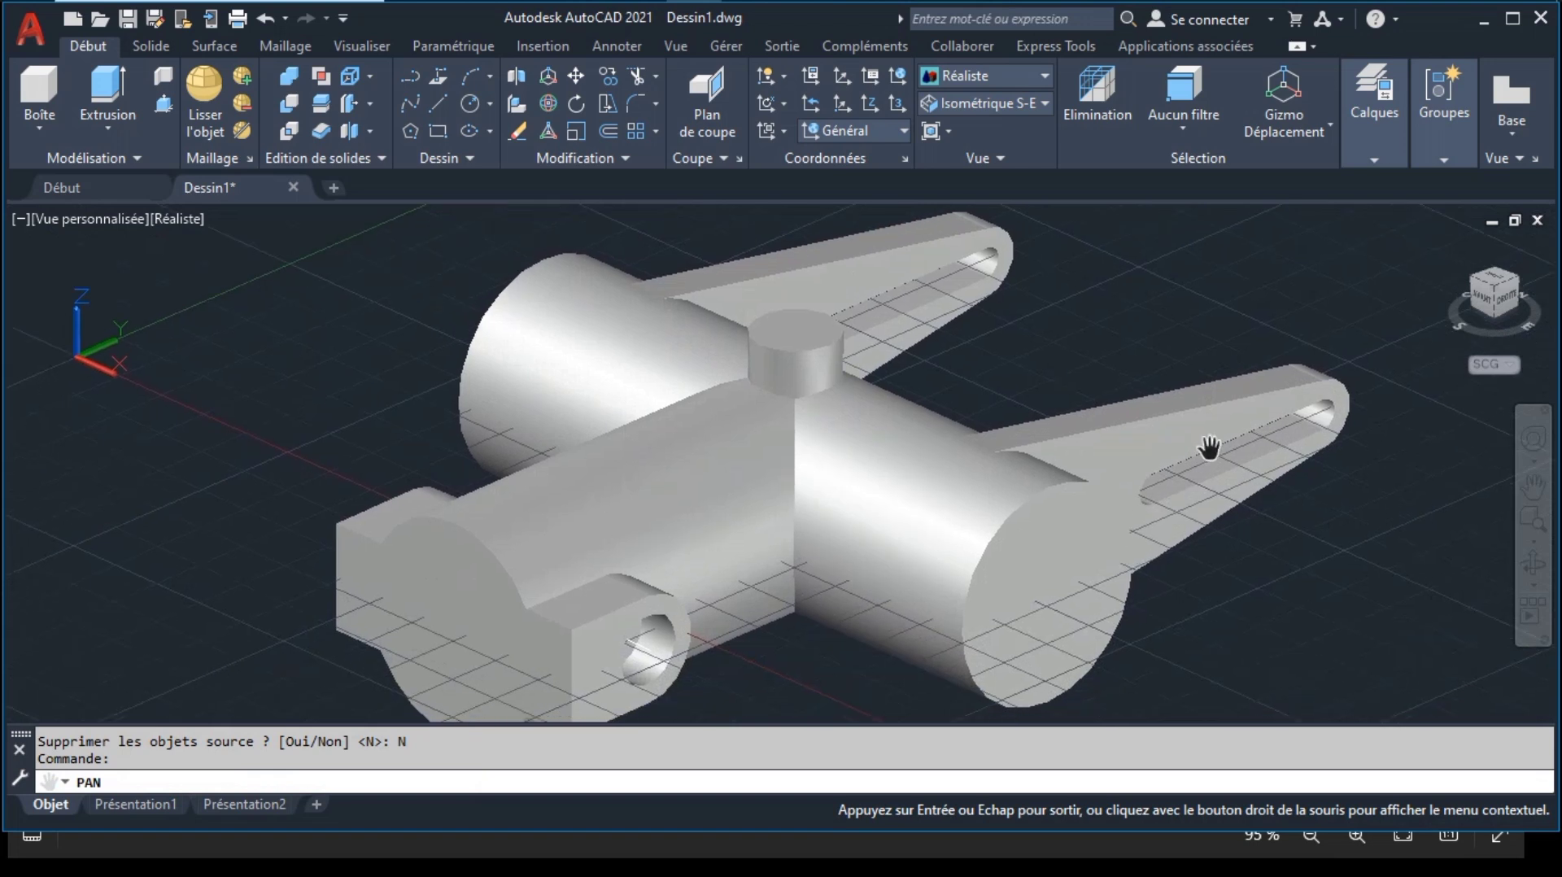
pyautogui.press('Escape')
# Step: Move the separate T-shaped bore solid by the centre of its front end face onto the centre of the body's flanged front face
pyautogui.hotkey('ctrl', 'a')
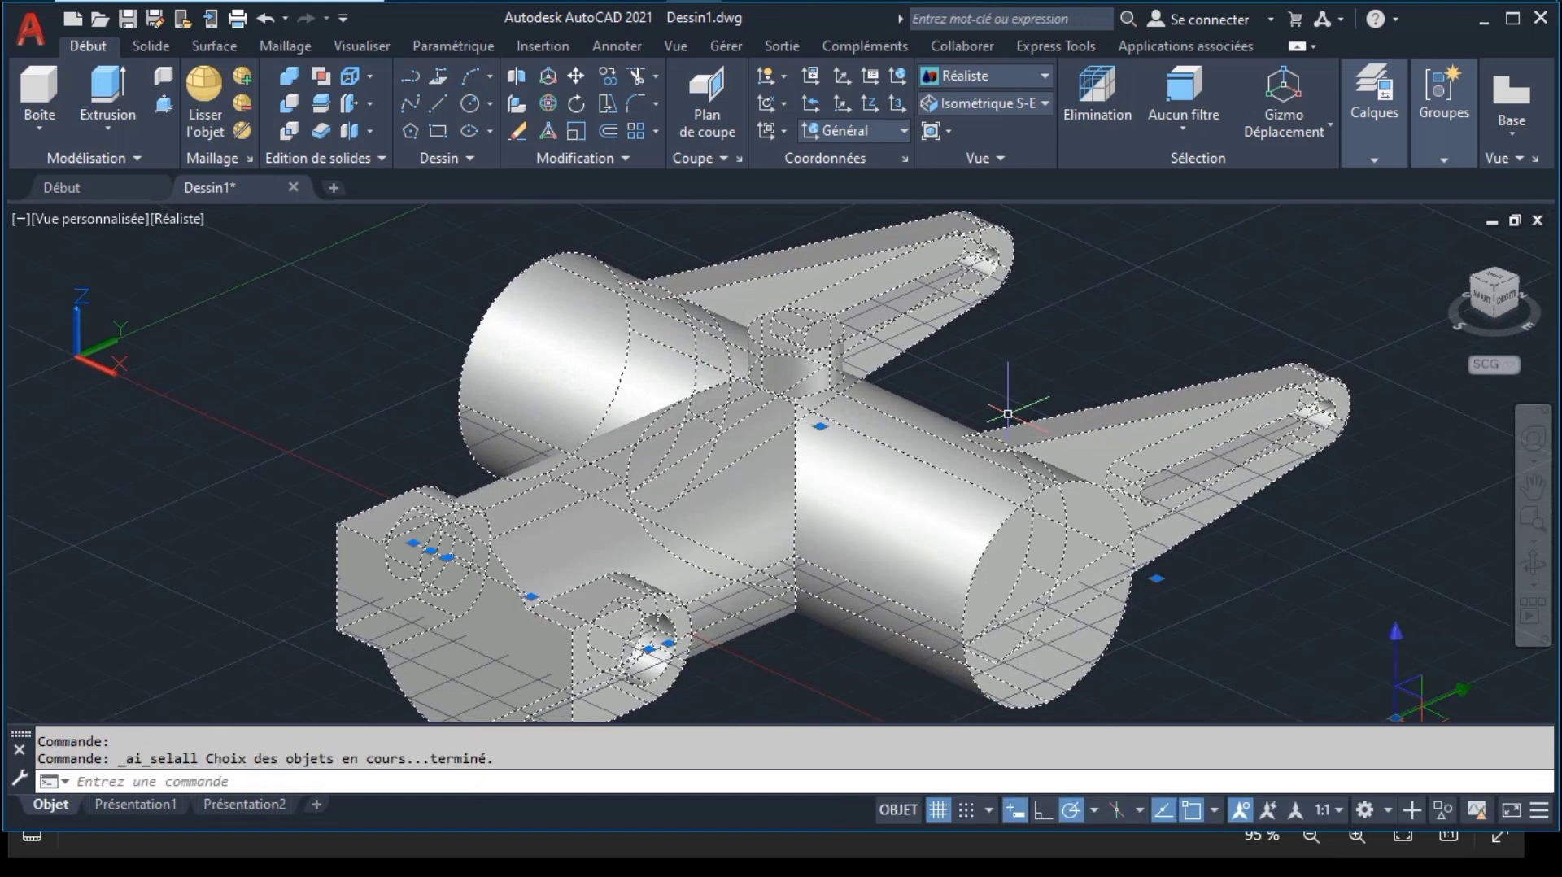
pyautogui.click(1528, 531)
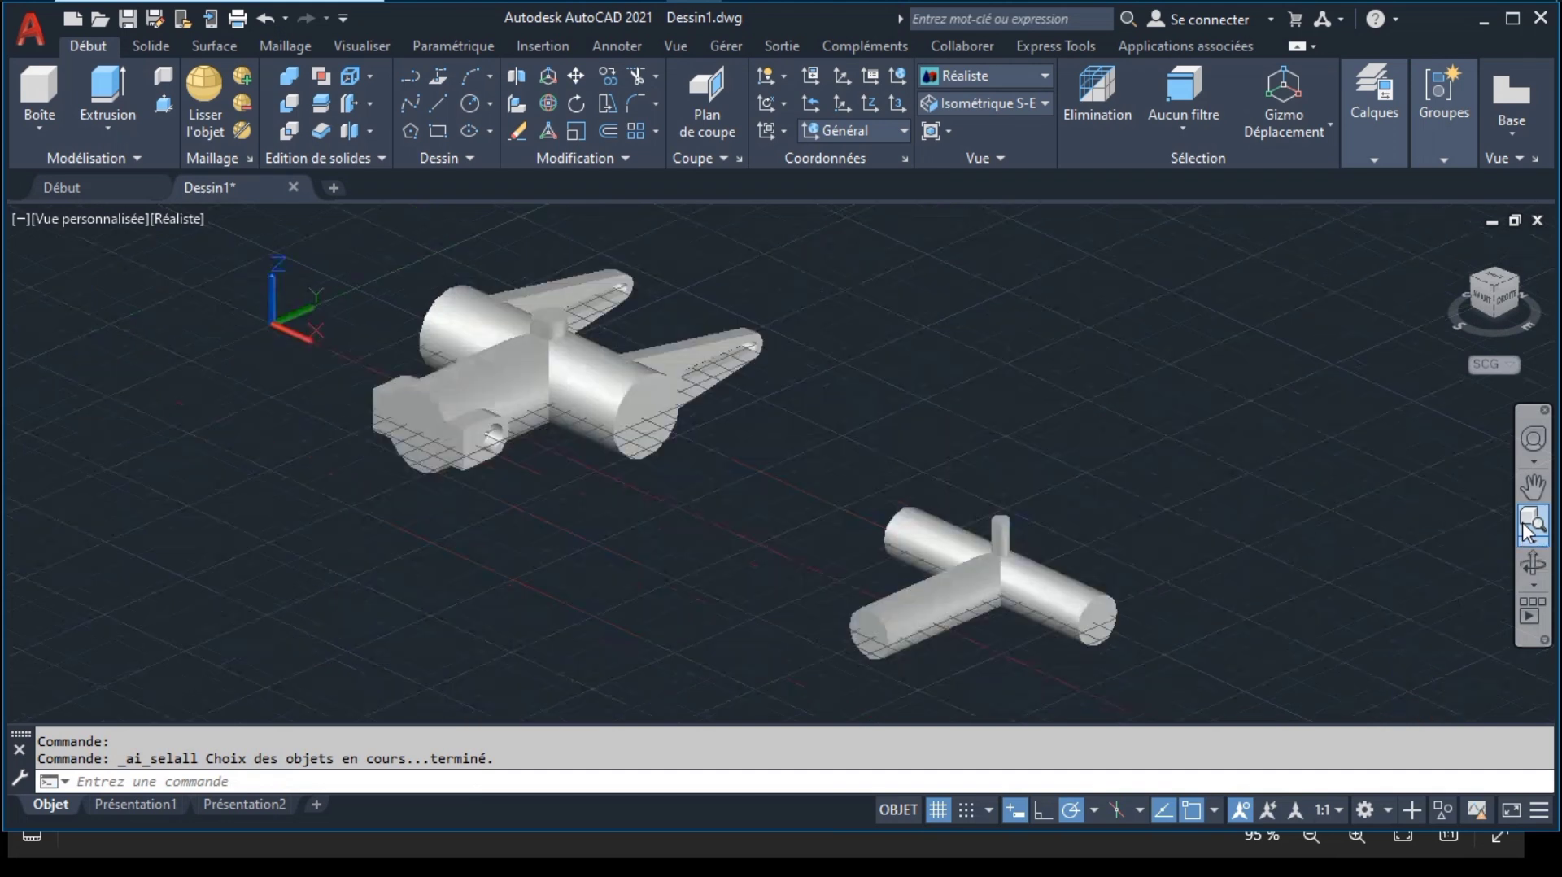
pyautogui.click(1054, 591)
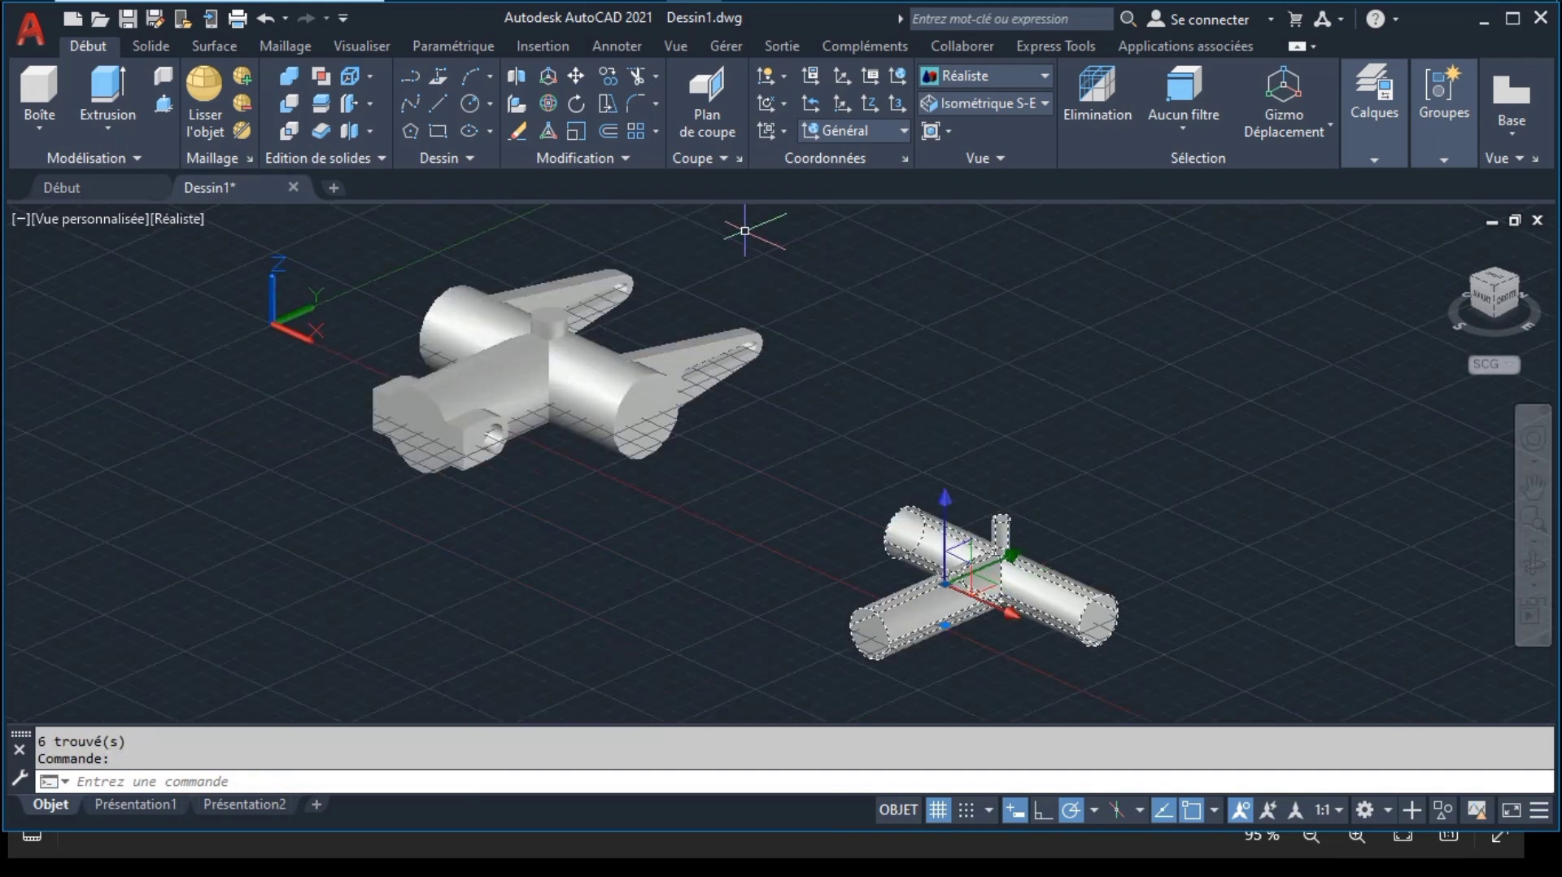
pyautogui.click(576, 76)
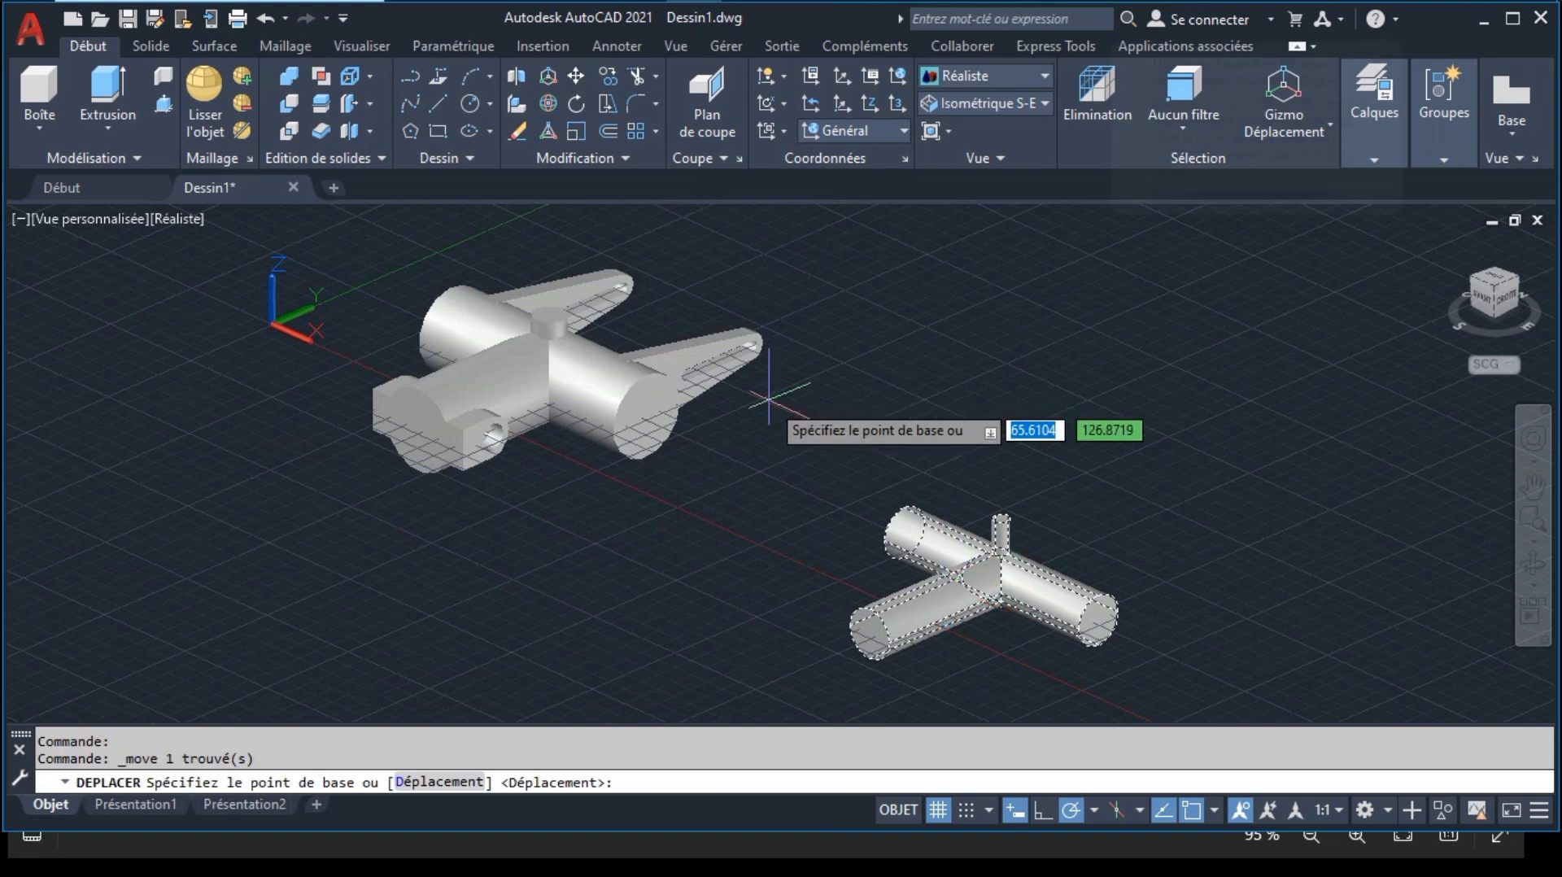
pyautogui.click(869, 633)
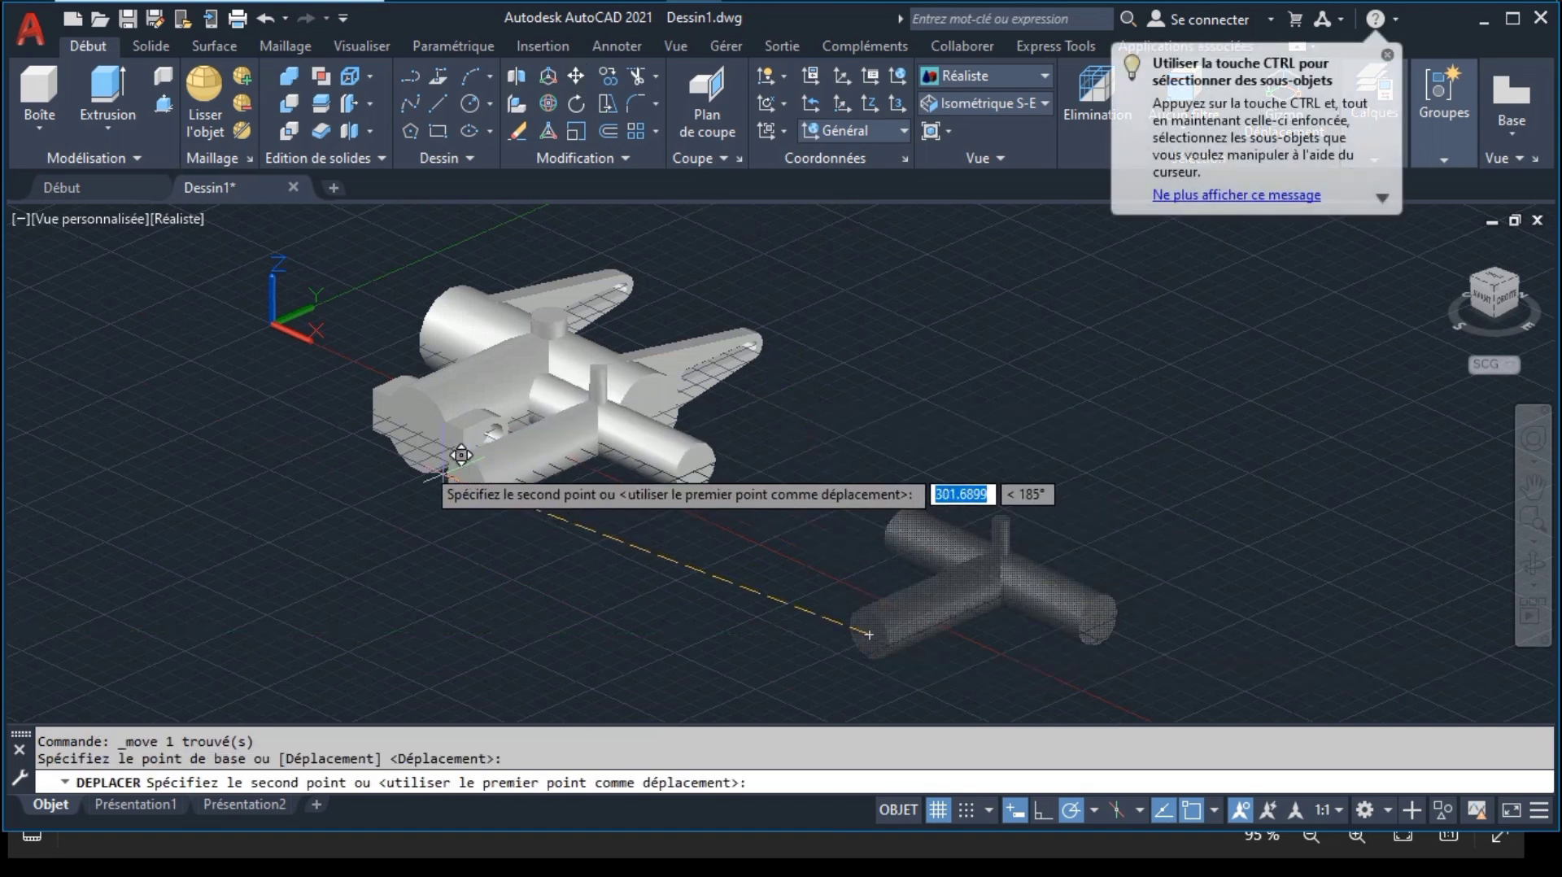
pyautogui.click(436, 410)
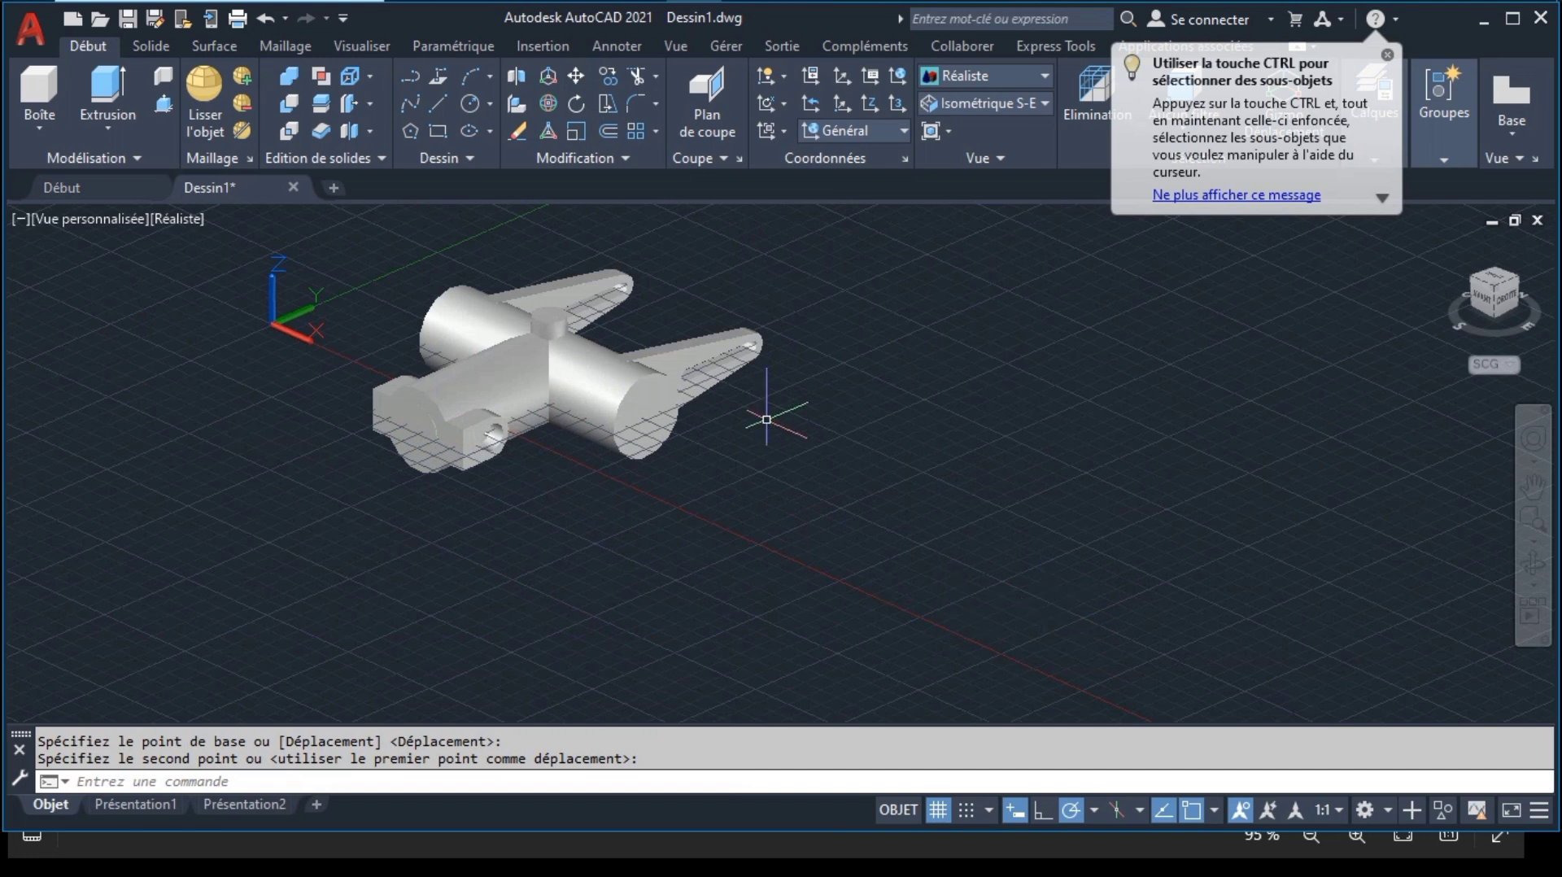
# Step: Subtract the T-shaped bore solid from the main cylinder body
pyautogui.hotkey('ctrl', 'a')
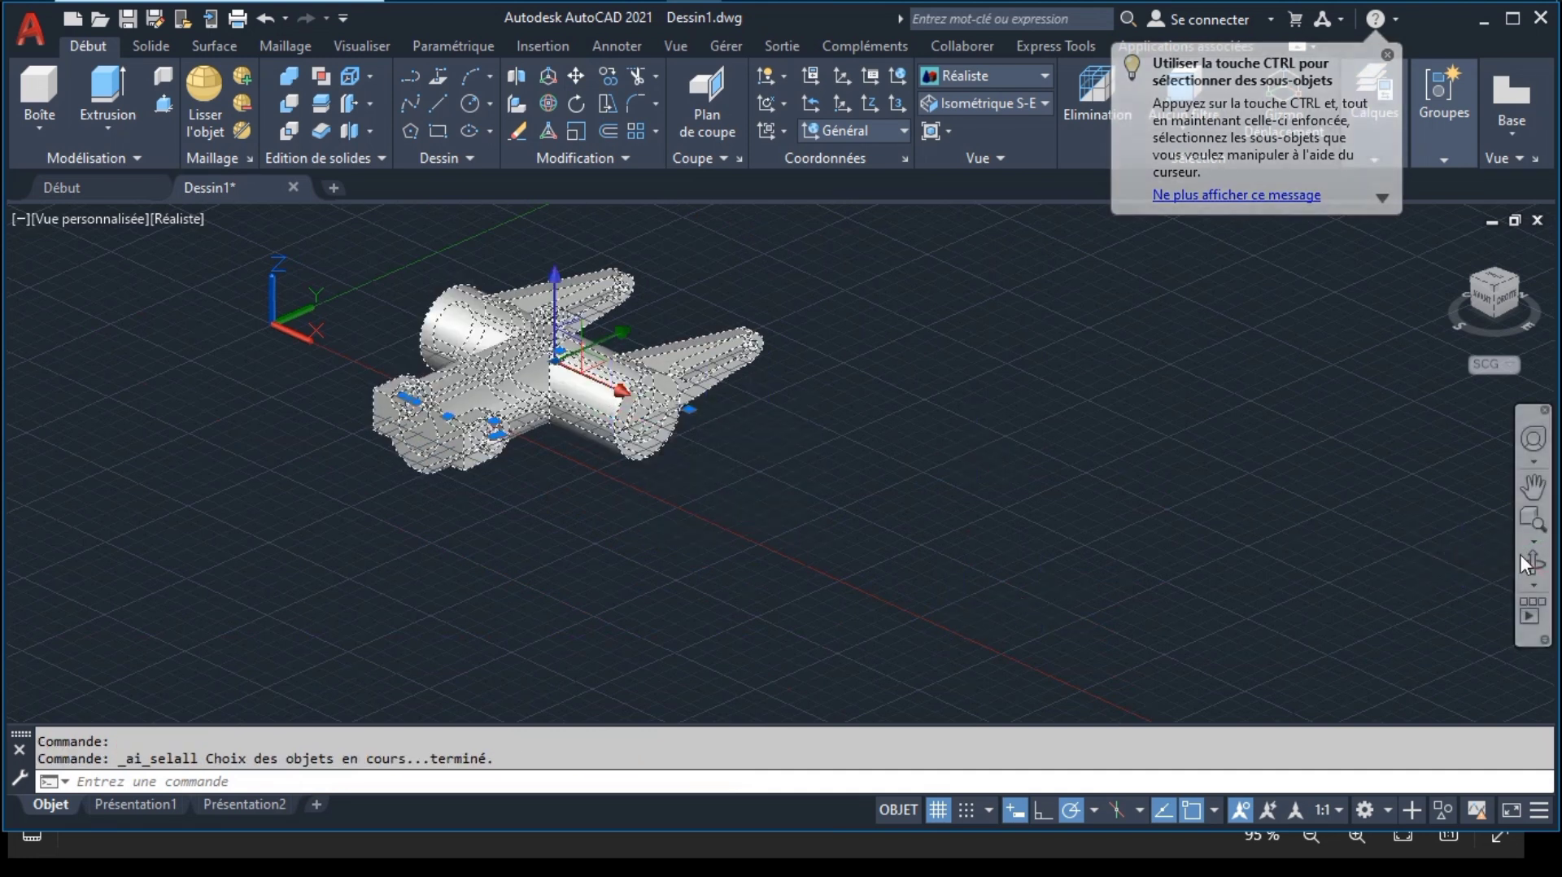
pyautogui.click(1533, 521)
pyautogui.press('Escape')
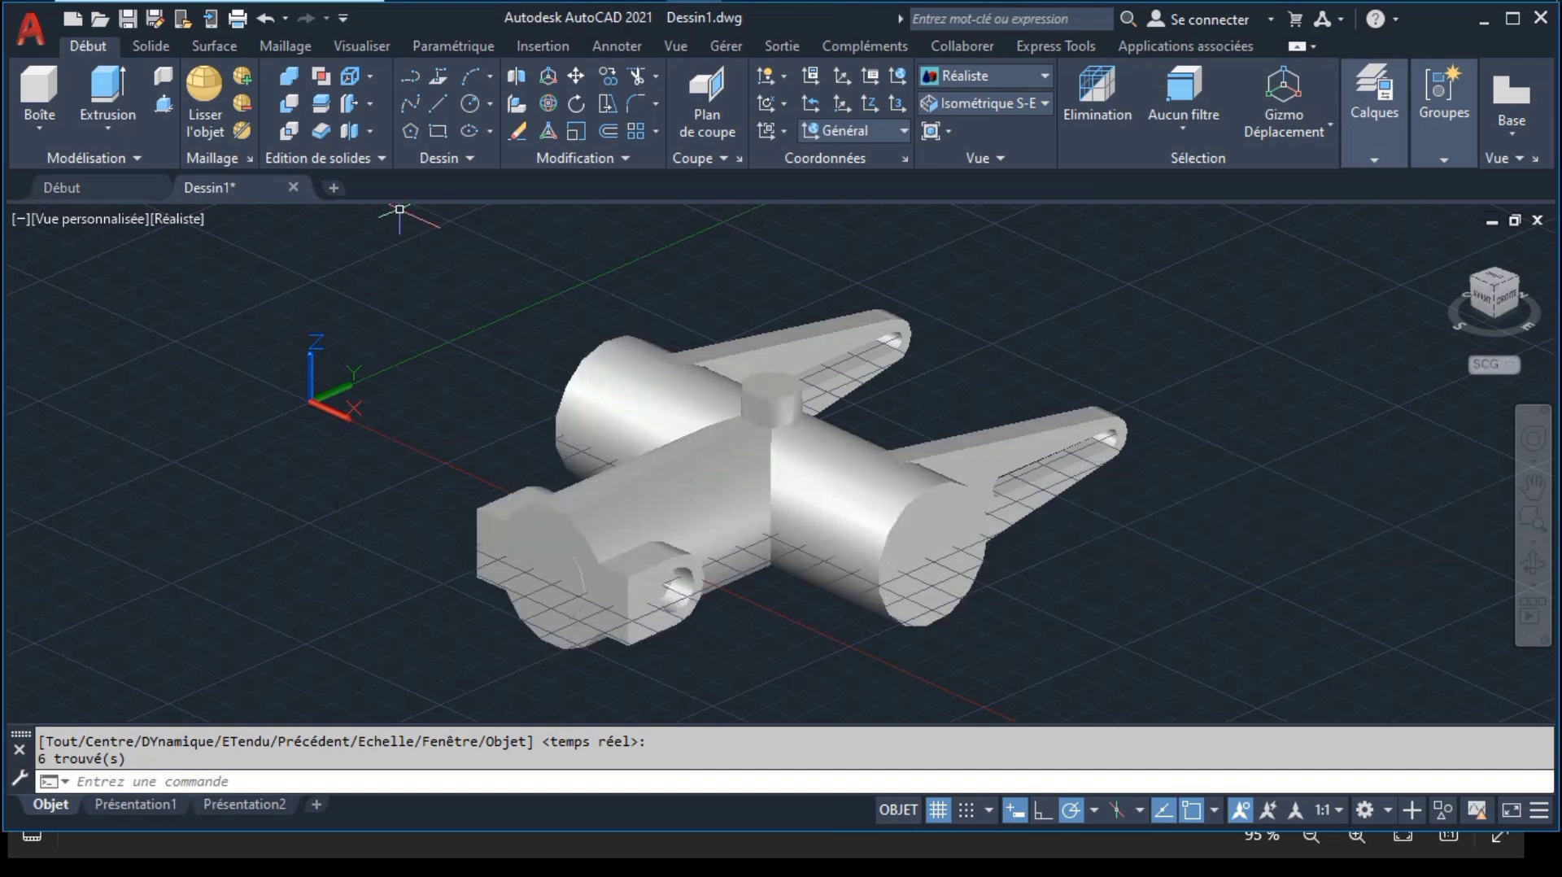
pyautogui.click(290, 105)
pyautogui.click(641, 372)
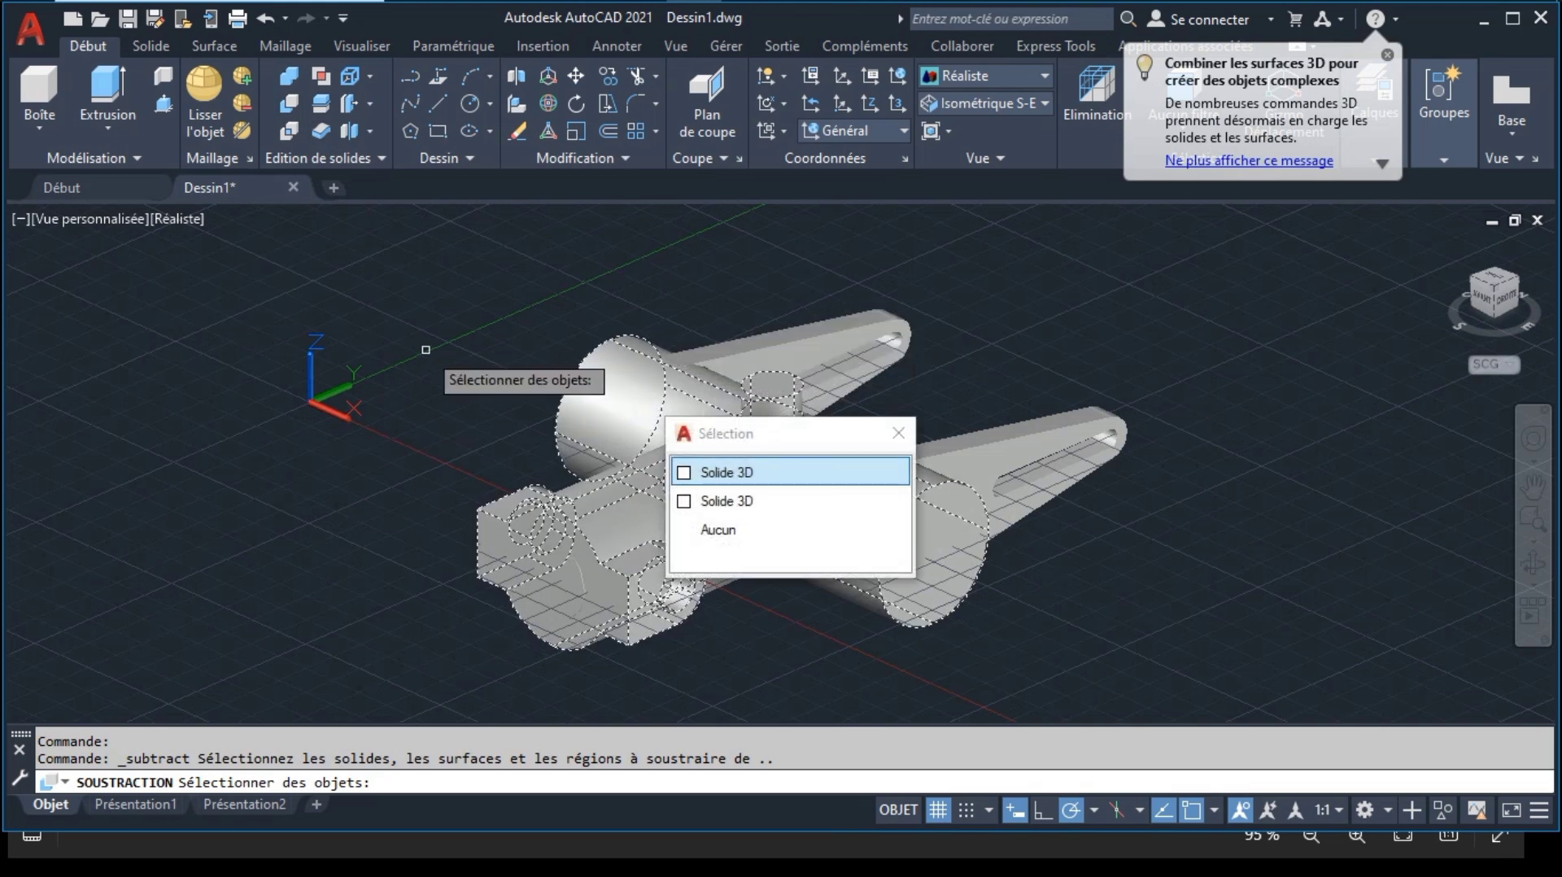
pyautogui.press('Return')
pyautogui.press('Return')
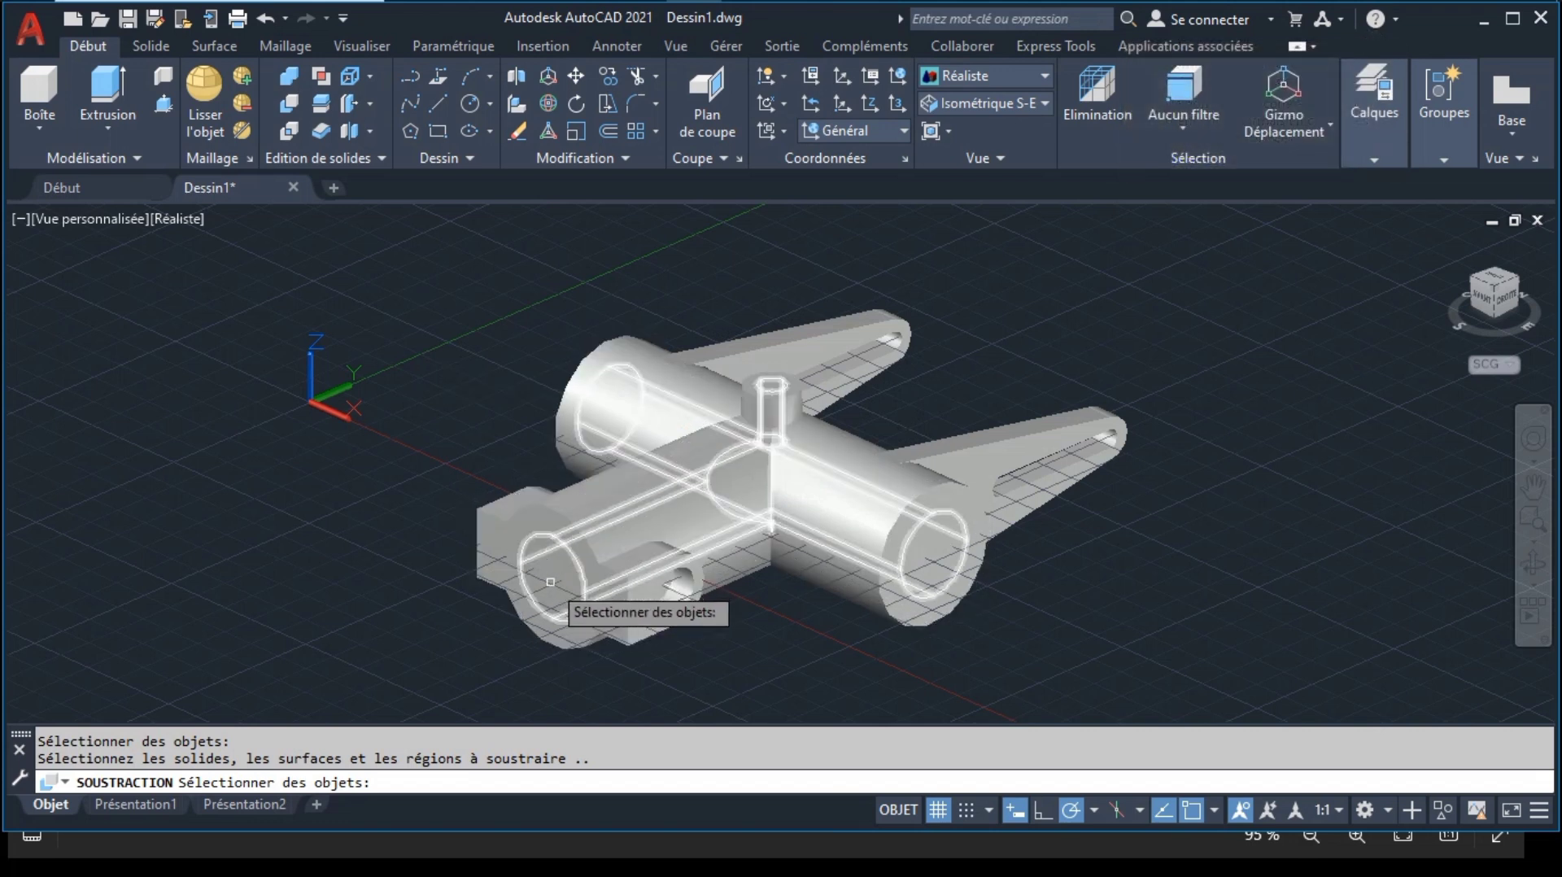
pyautogui.click(551, 582)
pyautogui.press('Return')
pyautogui.press('Return')
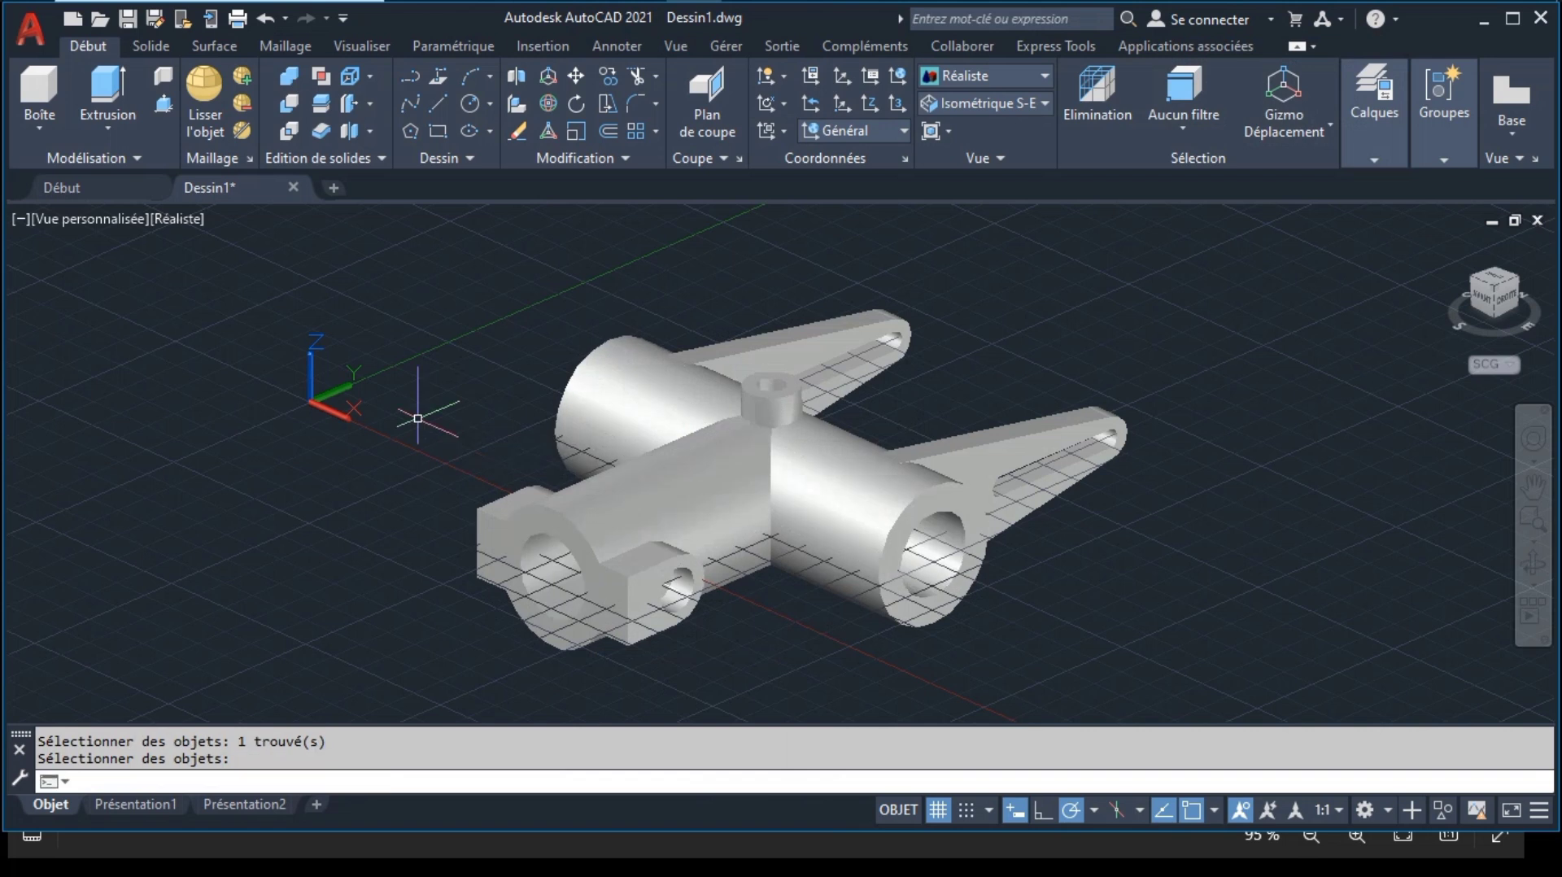
# Step: Turn off the drawing grid and view the bored part from a slightly different angle
pyautogui.click(940, 809)
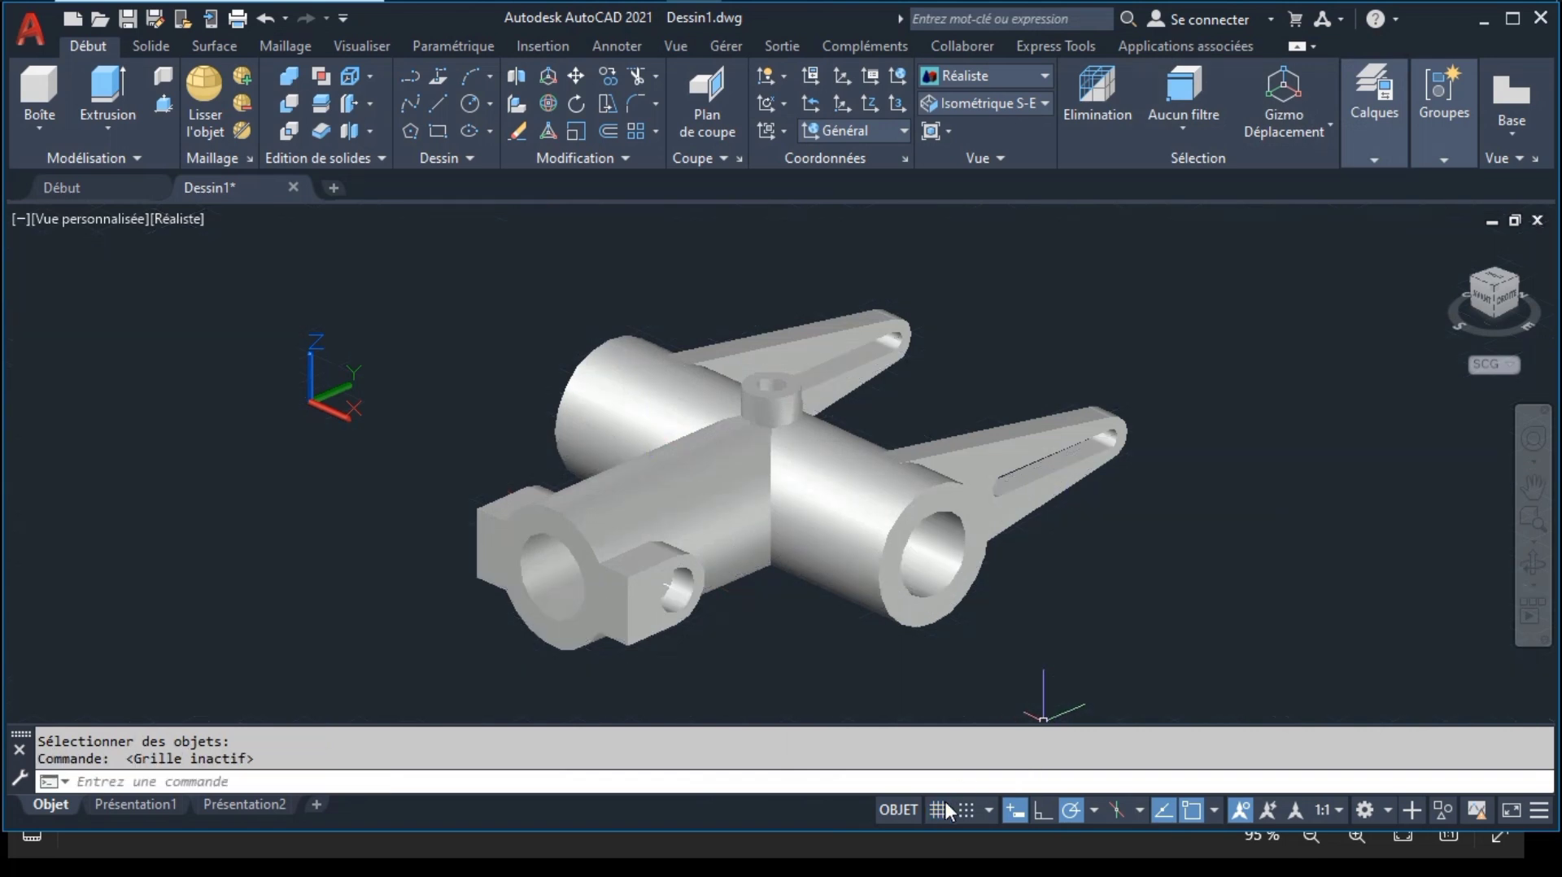
pyautogui.click(1535, 572)
pyautogui.moveTo(806, 557)
pyautogui.mouseDown()
pyautogui.moveTo(697, 502)
pyautogui.moveTo(826, 544)
pyautogui.moveTo(935, 548)
pyautogui.moveTo(847, 548)
pyautogui.moveTo(812, 526)
pyautogui.moveTo(806, 558)
pyautogui.moveTo(739, 582)
pyautogui.moveTo(802, 558)
pyautogui.moveTo(818, 572)
pyautogui.mouseUp()
pyautogui.press('Escape')
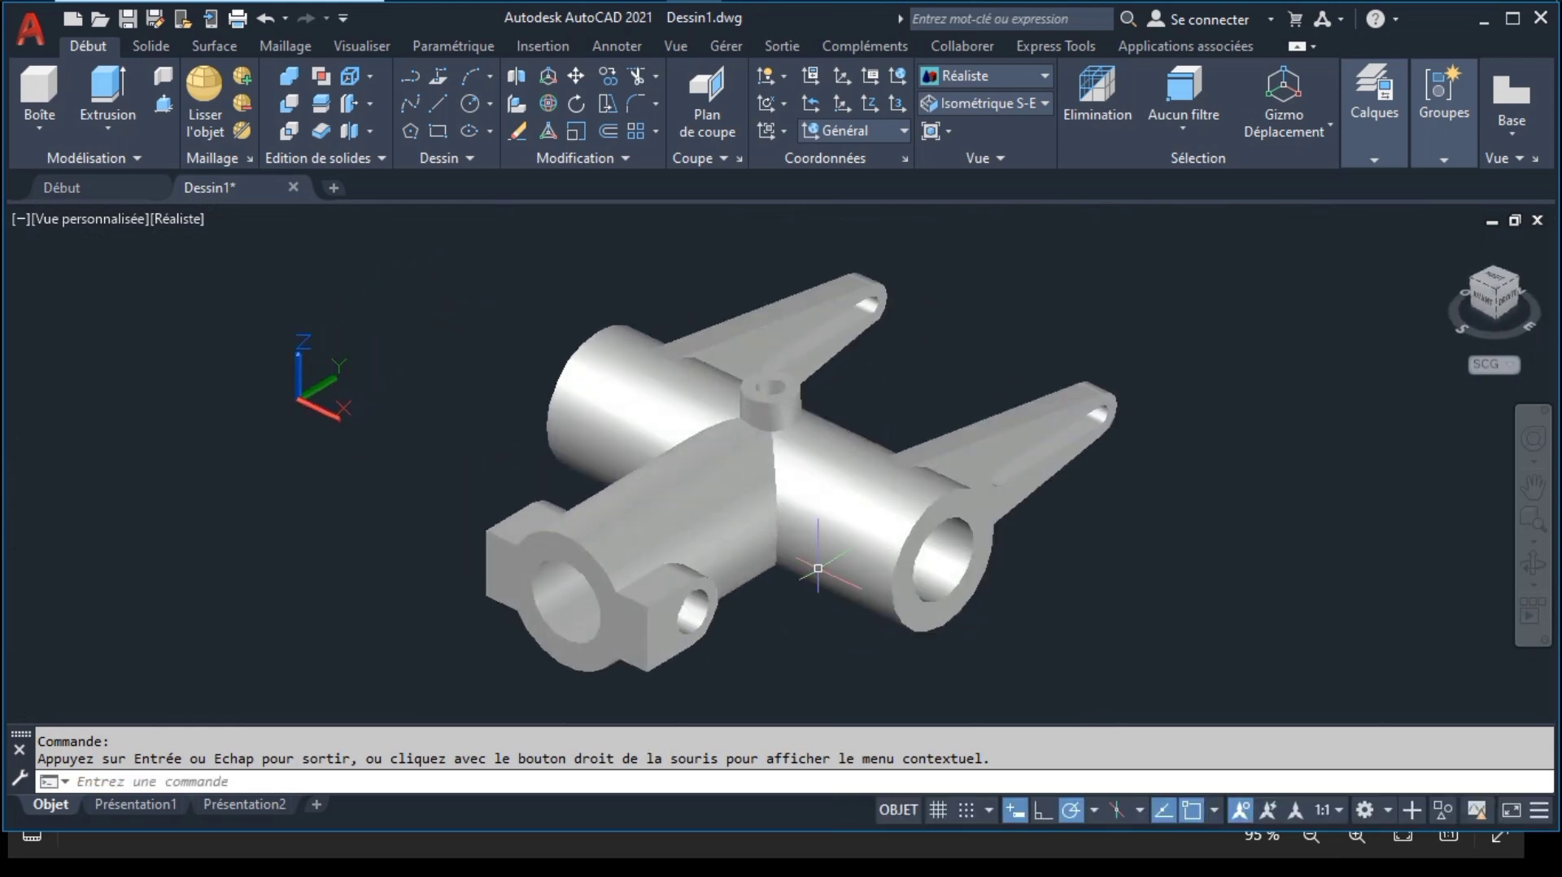
# Step: Select both slotted arms and check their inclination angle in the side view of 2024.png
pyautogui.click(1027, 461)
pyautogui.click(787, 313)
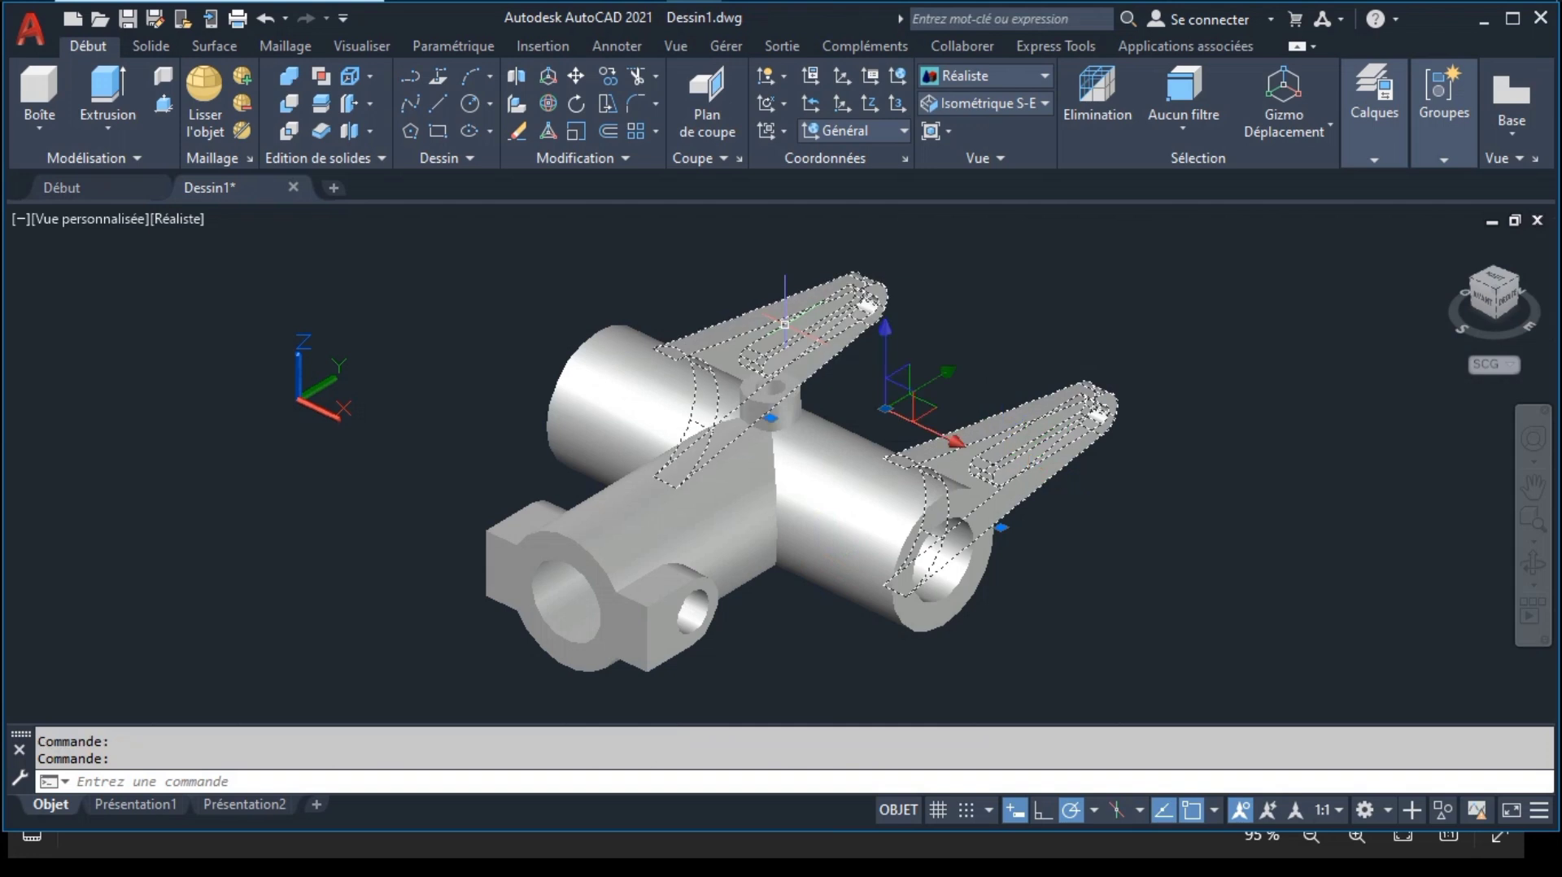
pyautogui.hotkey('alt', 'Tab')
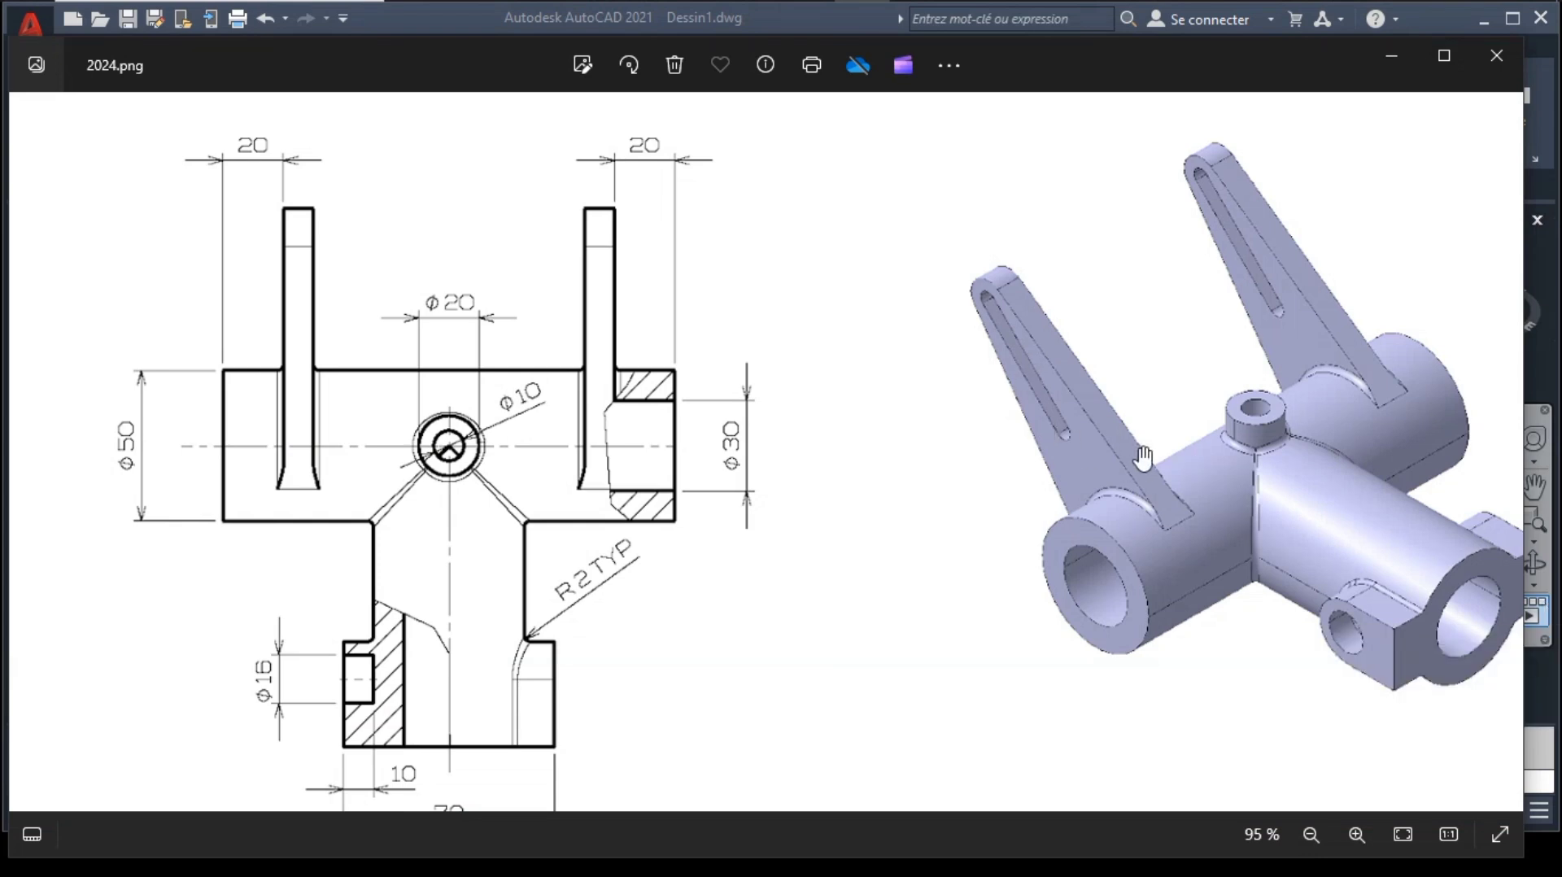
pyautogui.moveTo(1221, 487); pyautogui.dragTo(642, 192)
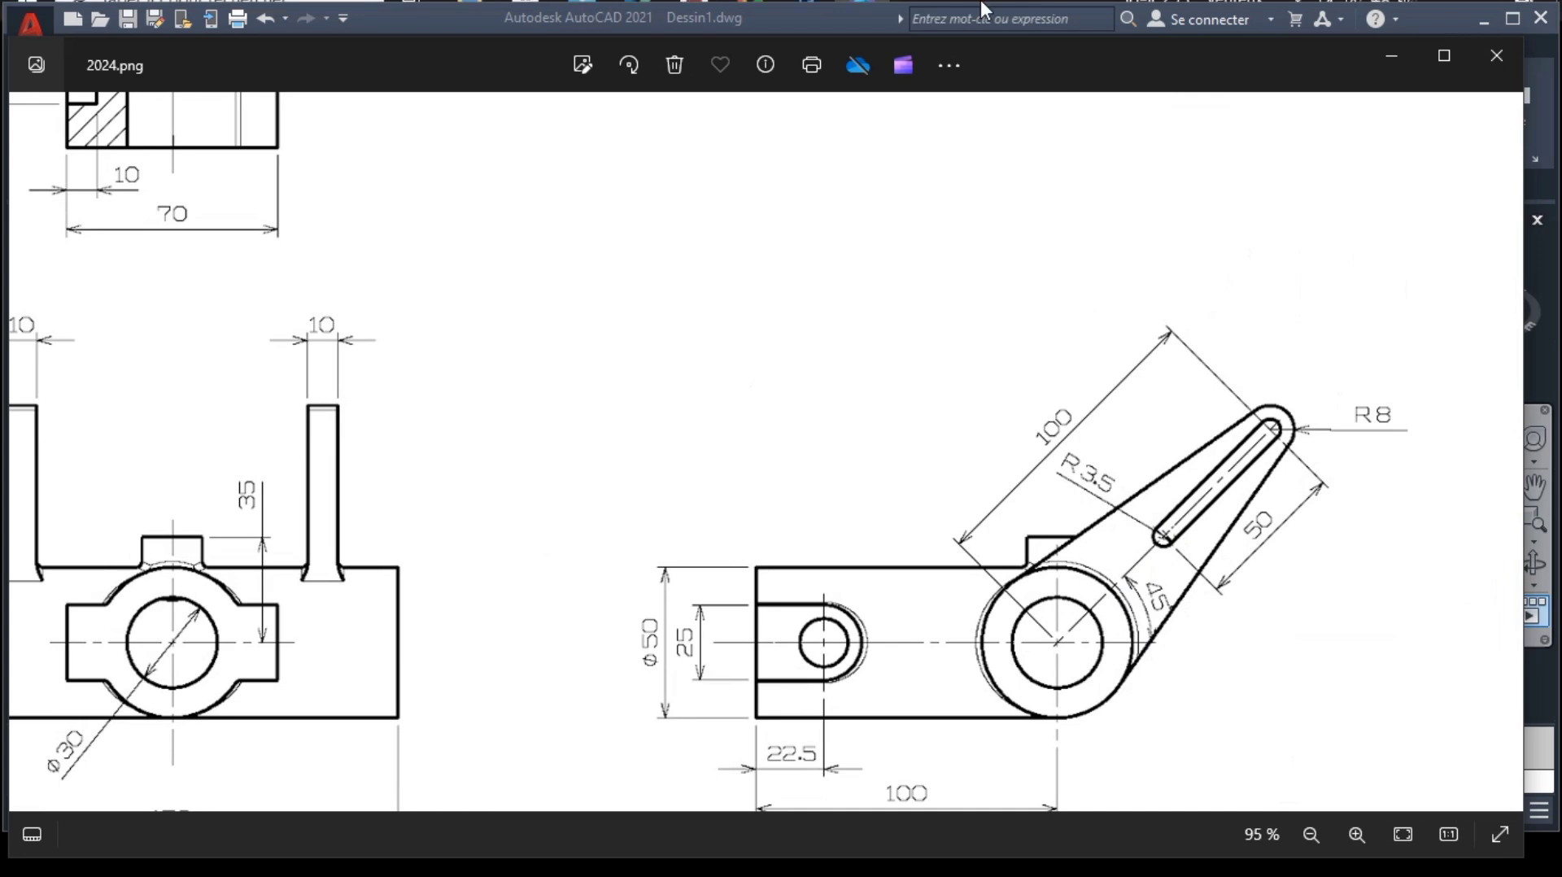
pyautogui.click(701, 10)
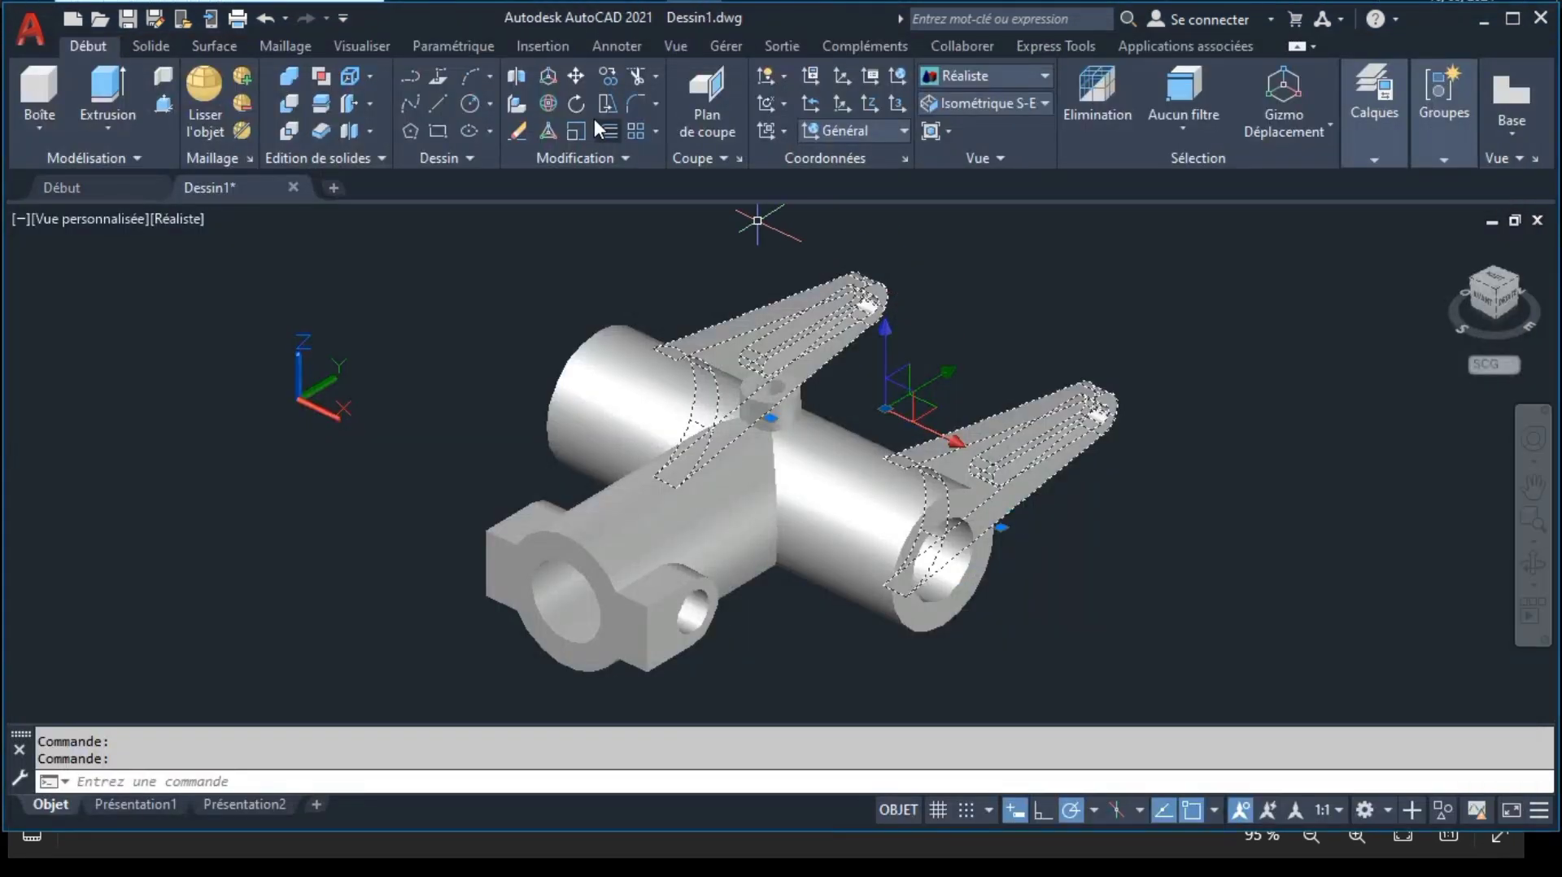
# Step: Rotate both arms upward by 45° about the X axis through the centre of the main cylinder's end face
pyautogui.click(550, 104)
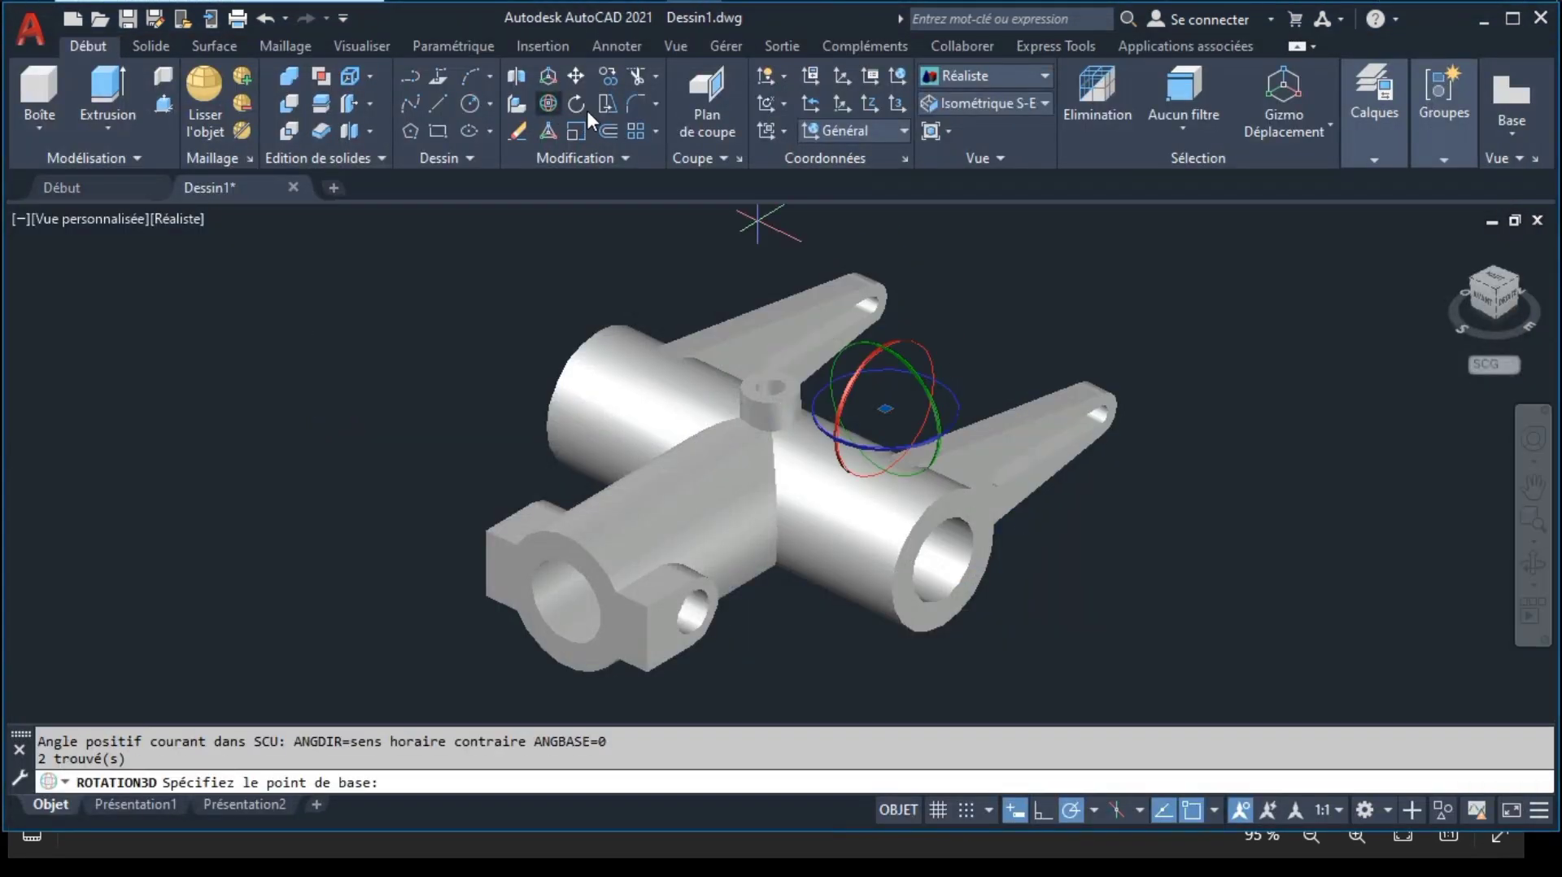
pyautogui.click(932, 361)
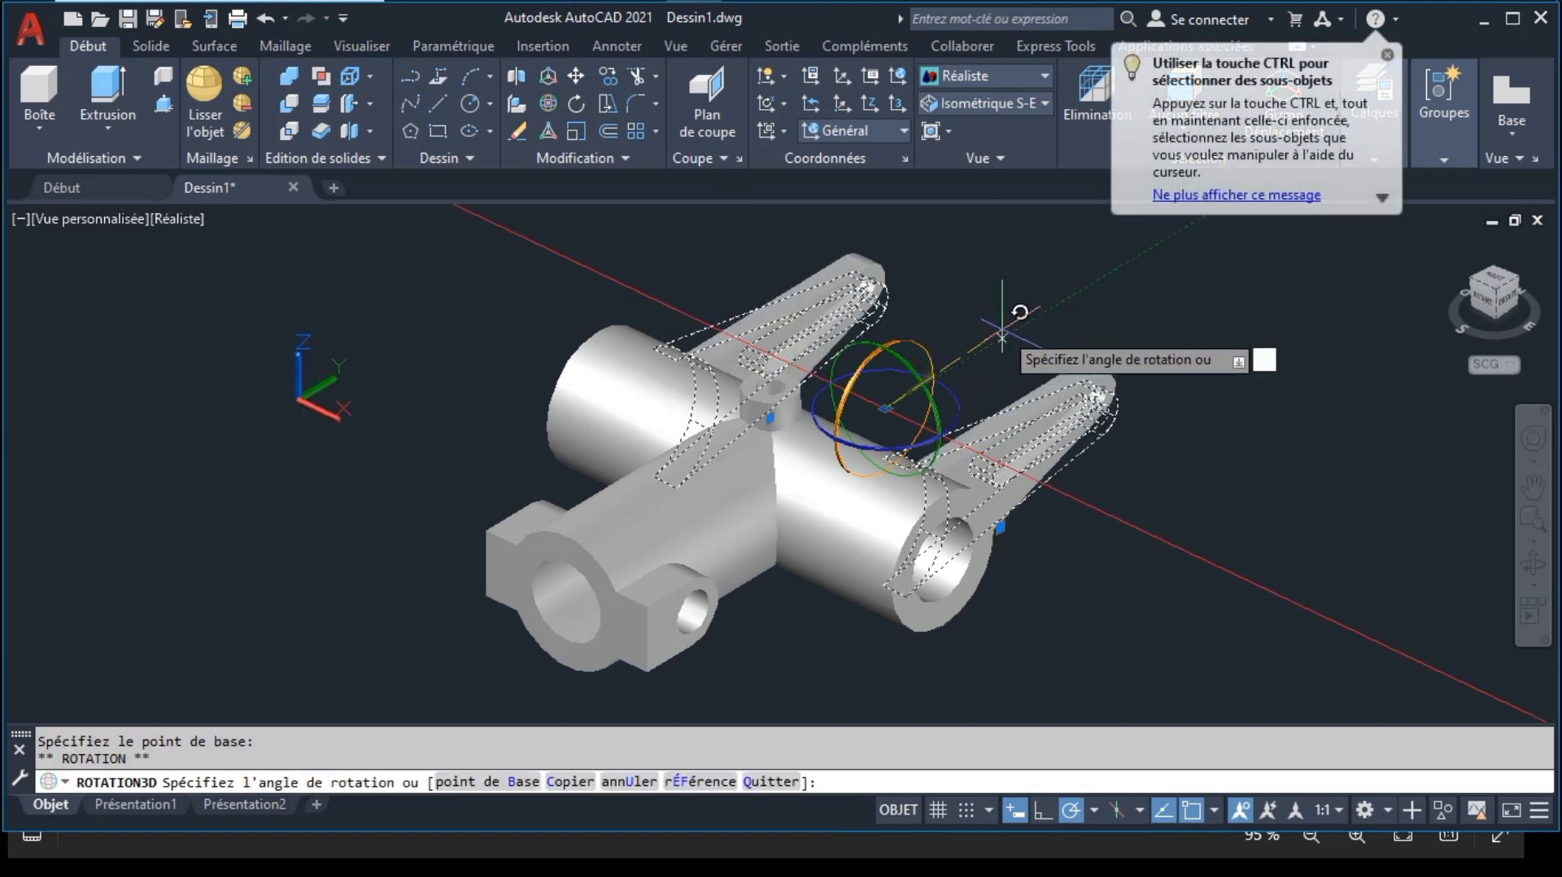
pyautogui.press('Escape')
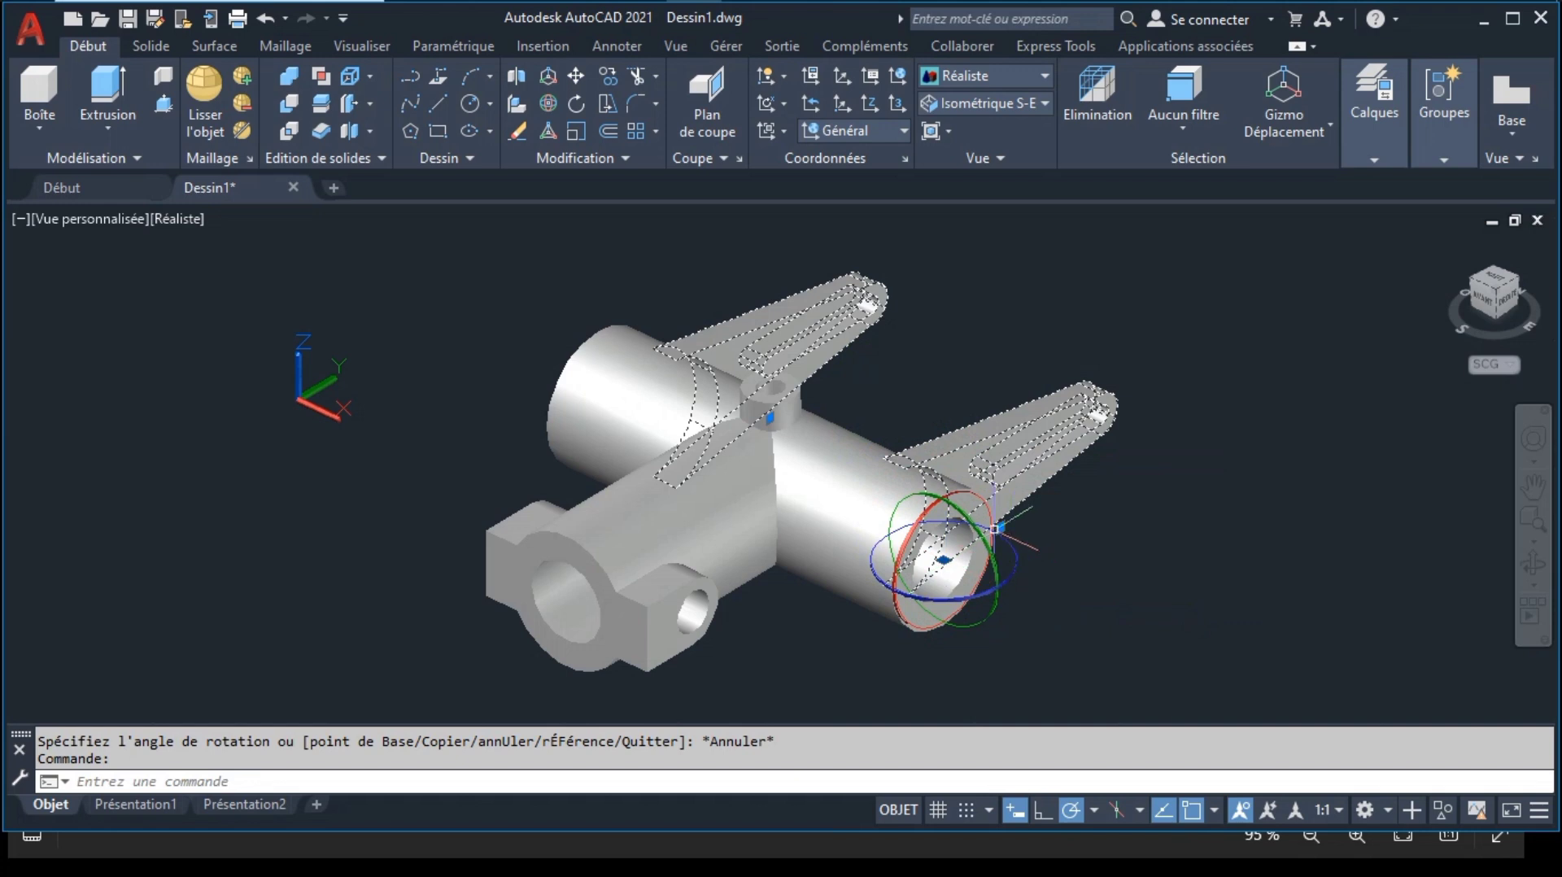
pyautogui.click(991, 510)
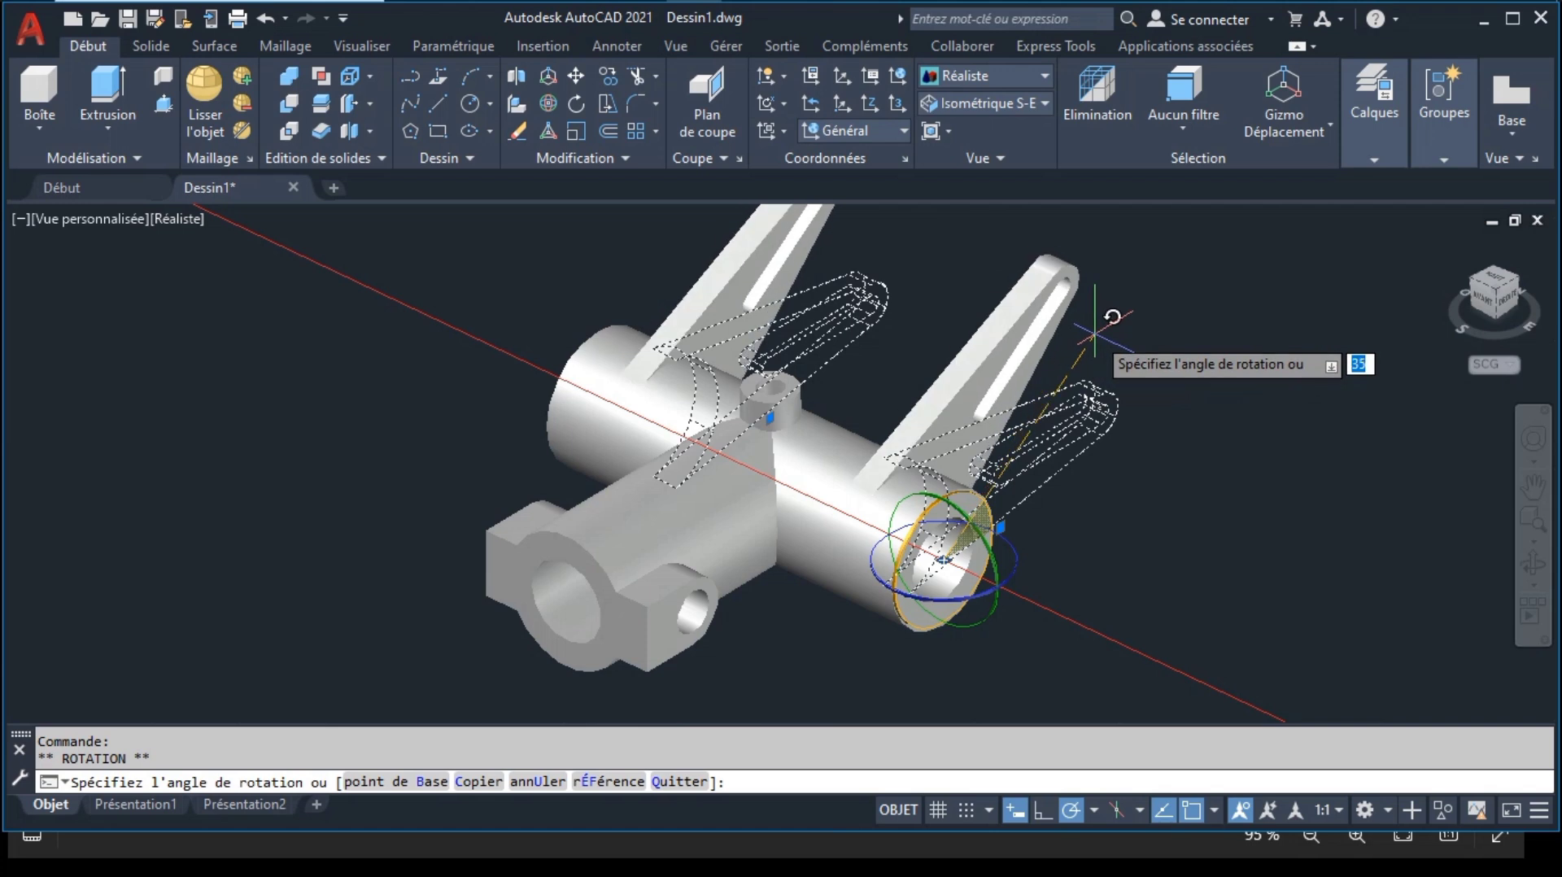
pyautogui.press('Escape')
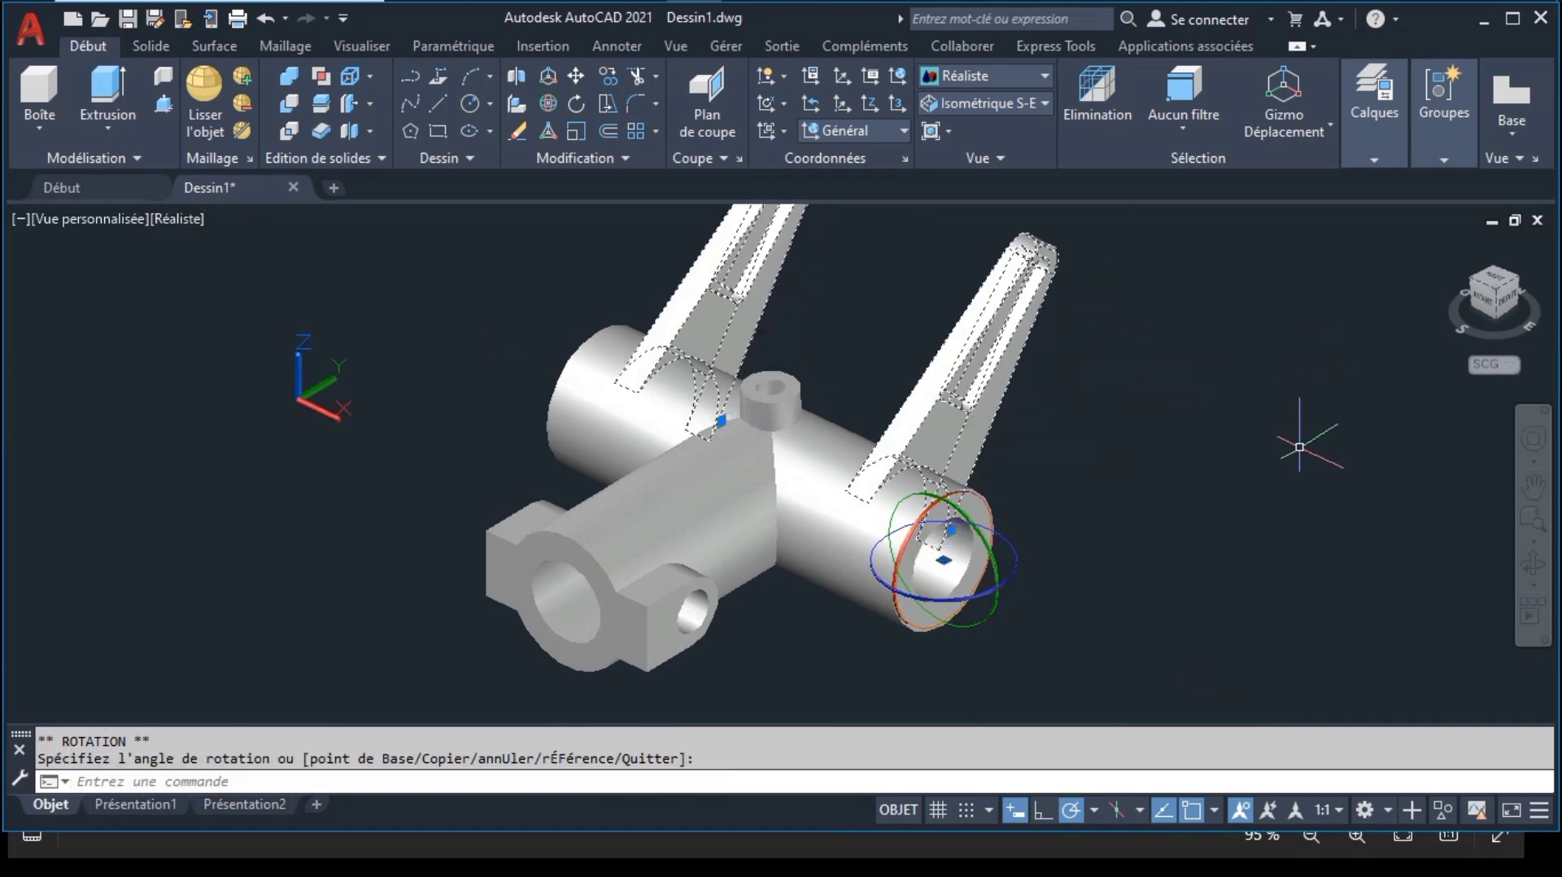
pyautogui.press('Escape')
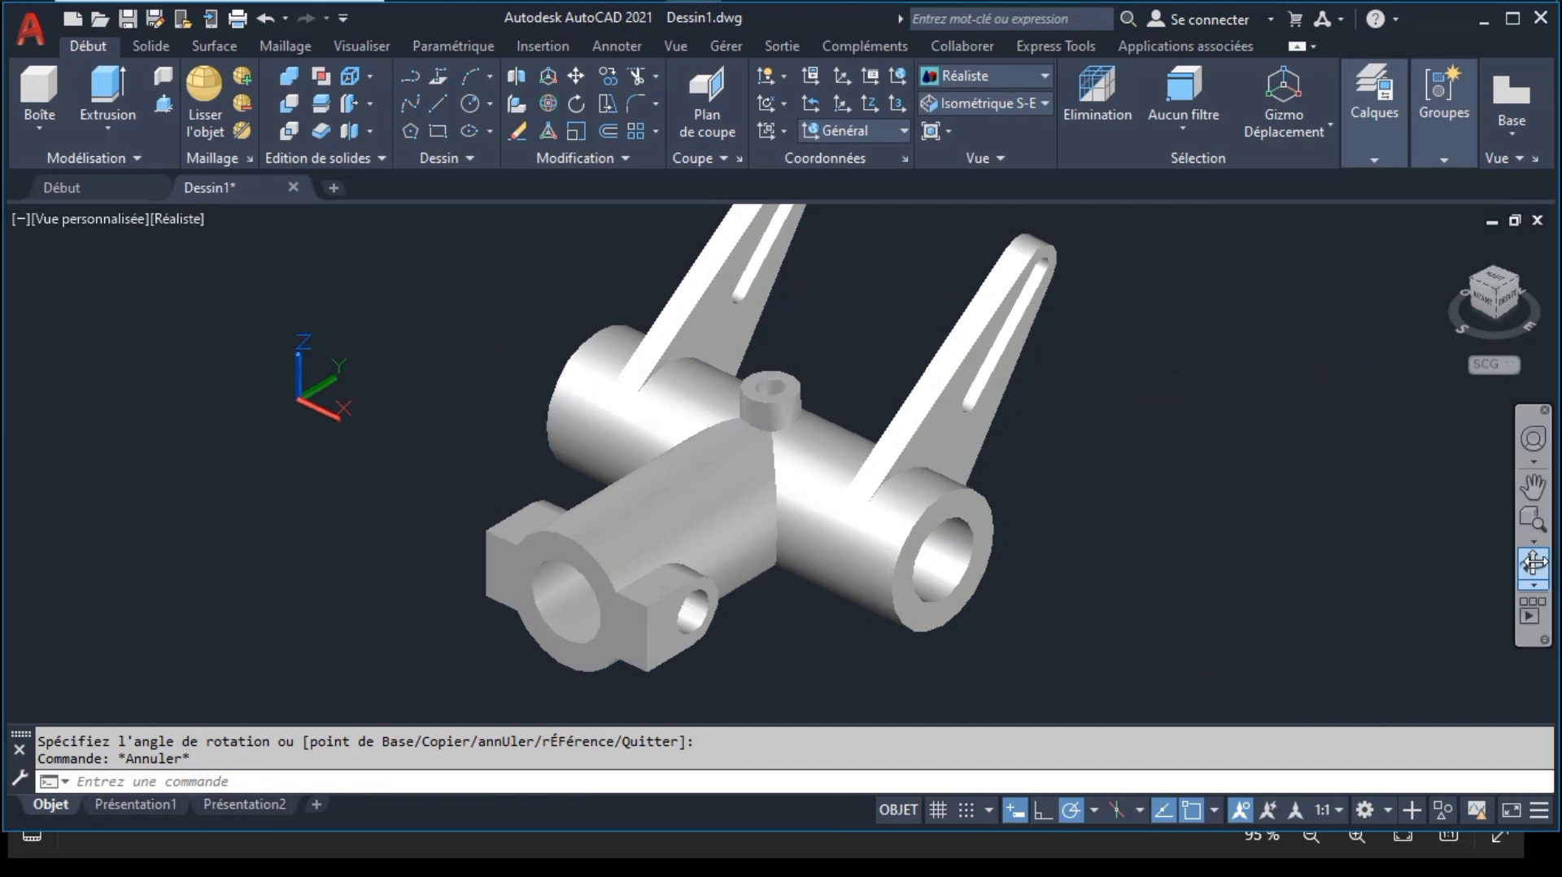
# Step: Unite the two slotted arms with the bored cylinder body into one solid
pyautogui.click(1533, 561)
pyautogui.moveTo(1011, 495); pyautogui.dragTo(1074, 485)
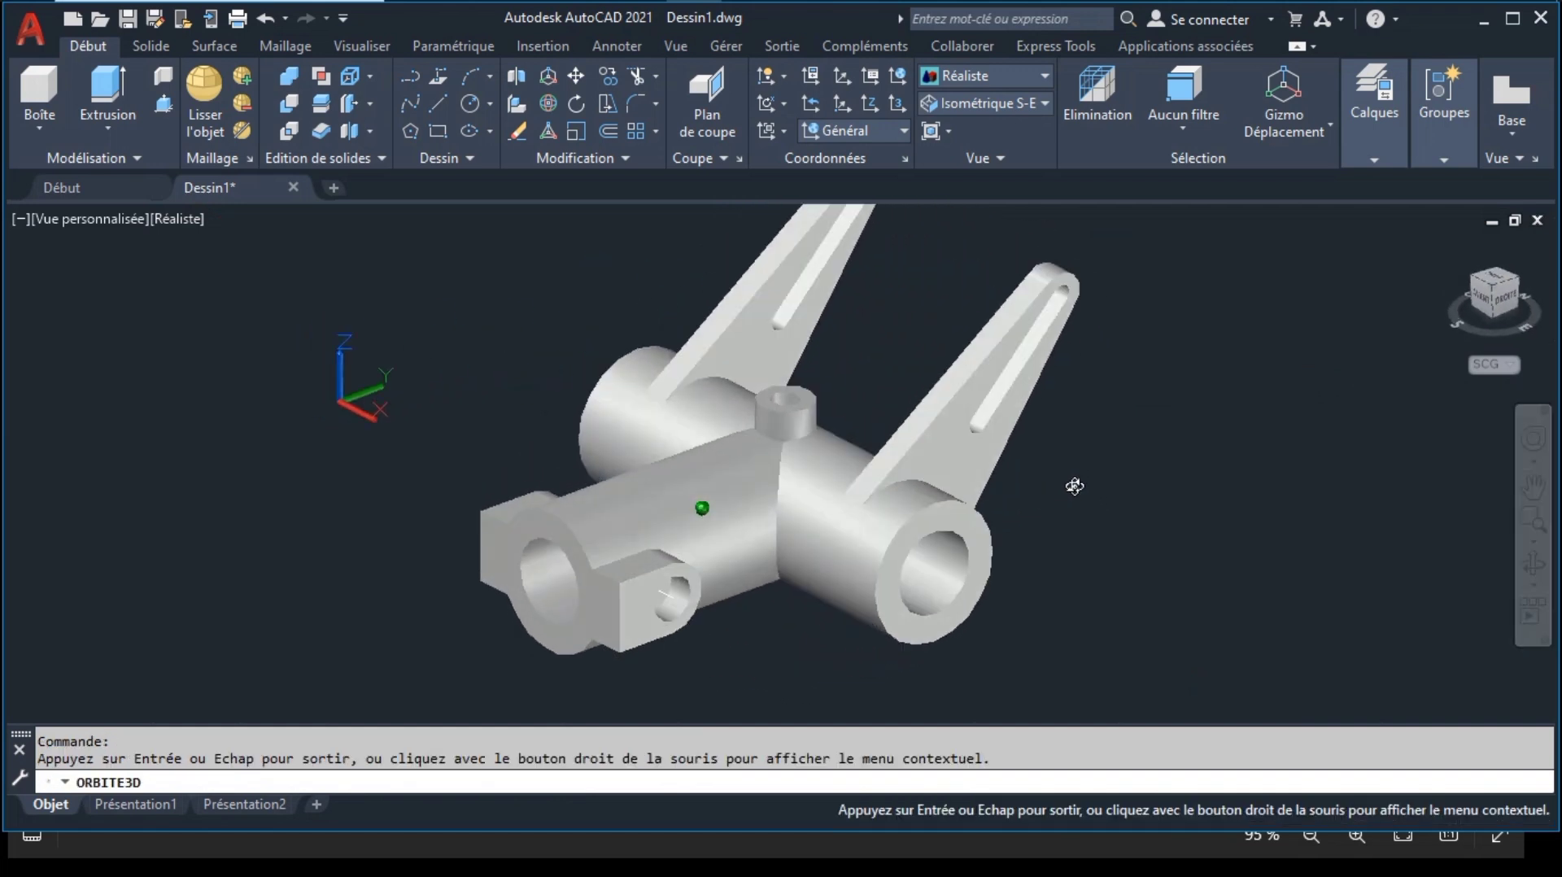
pyautogui.press('Escape')
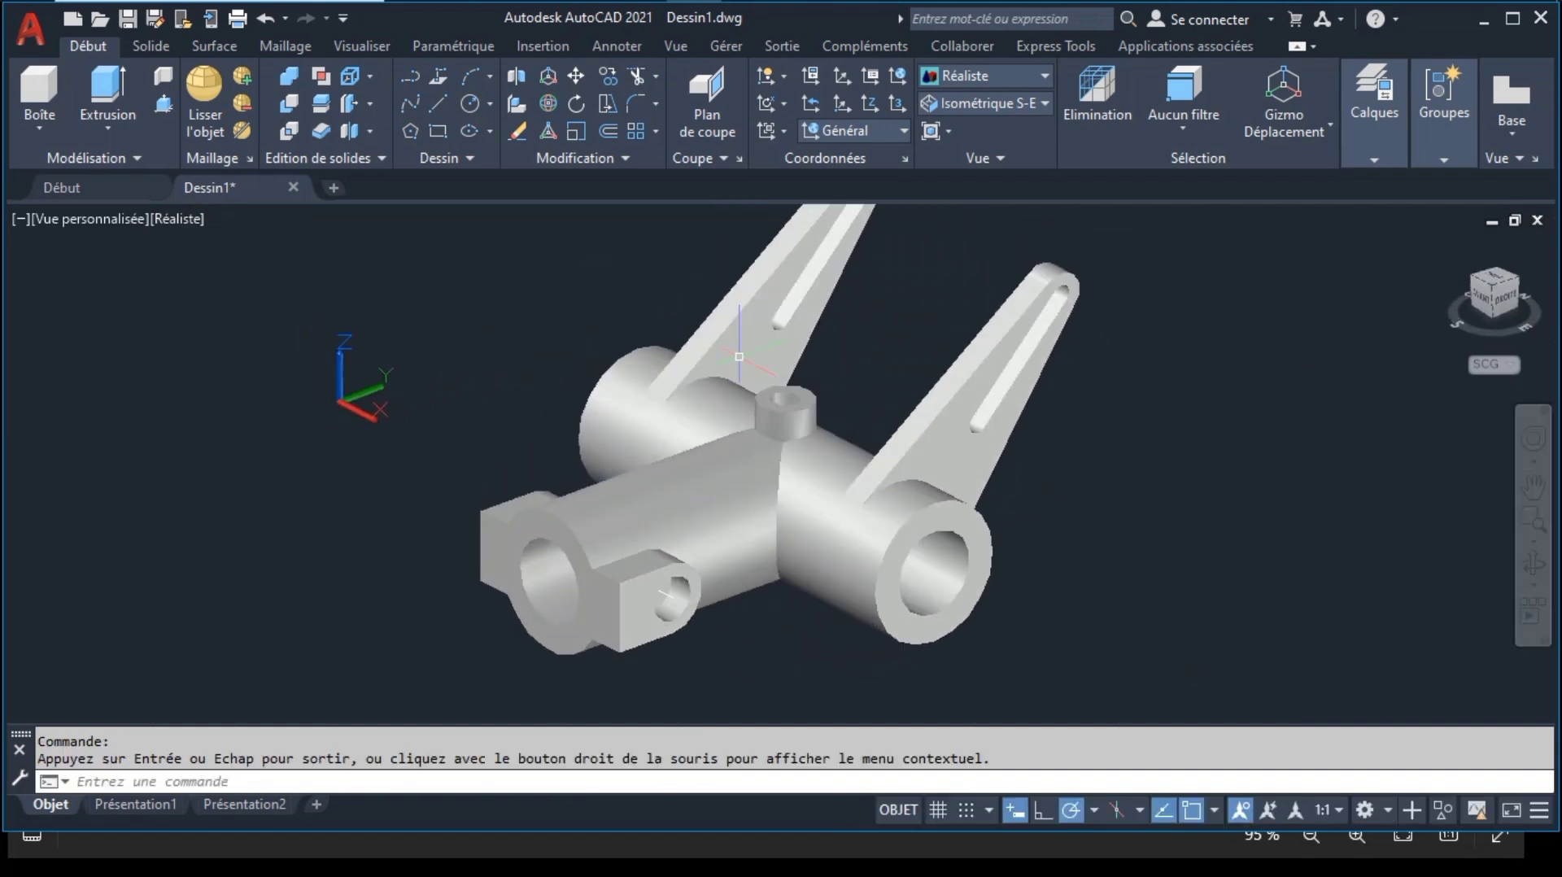
pyautogui.click(293, 75)
pyautogui.click(775, 341)
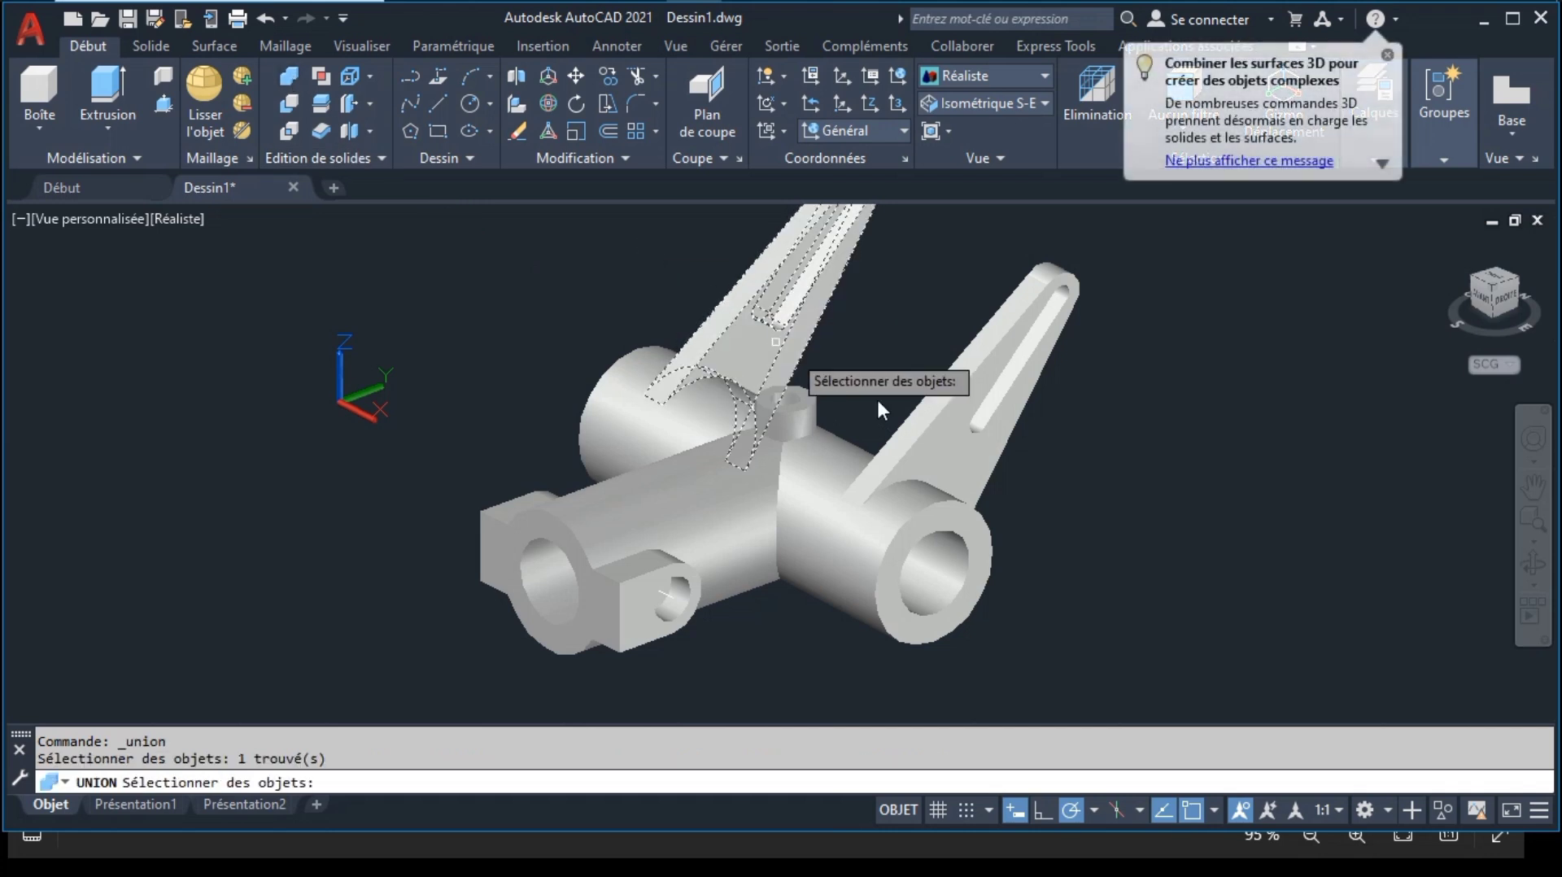
pyautogui.click(940, 419)
pyautogui.click(825, 443)
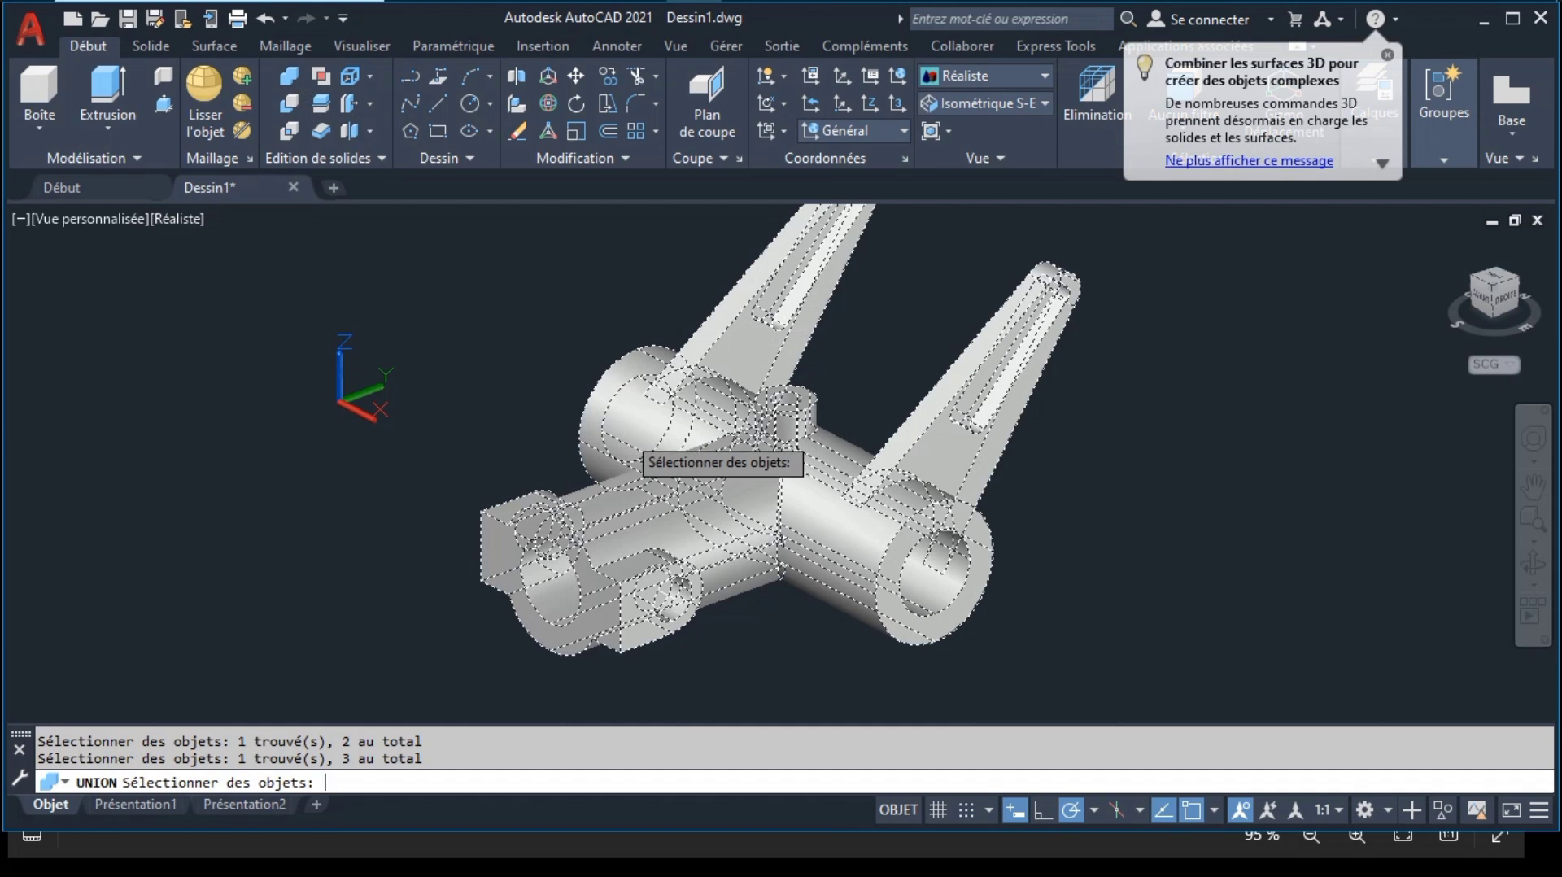
pyautogui.press('Return')
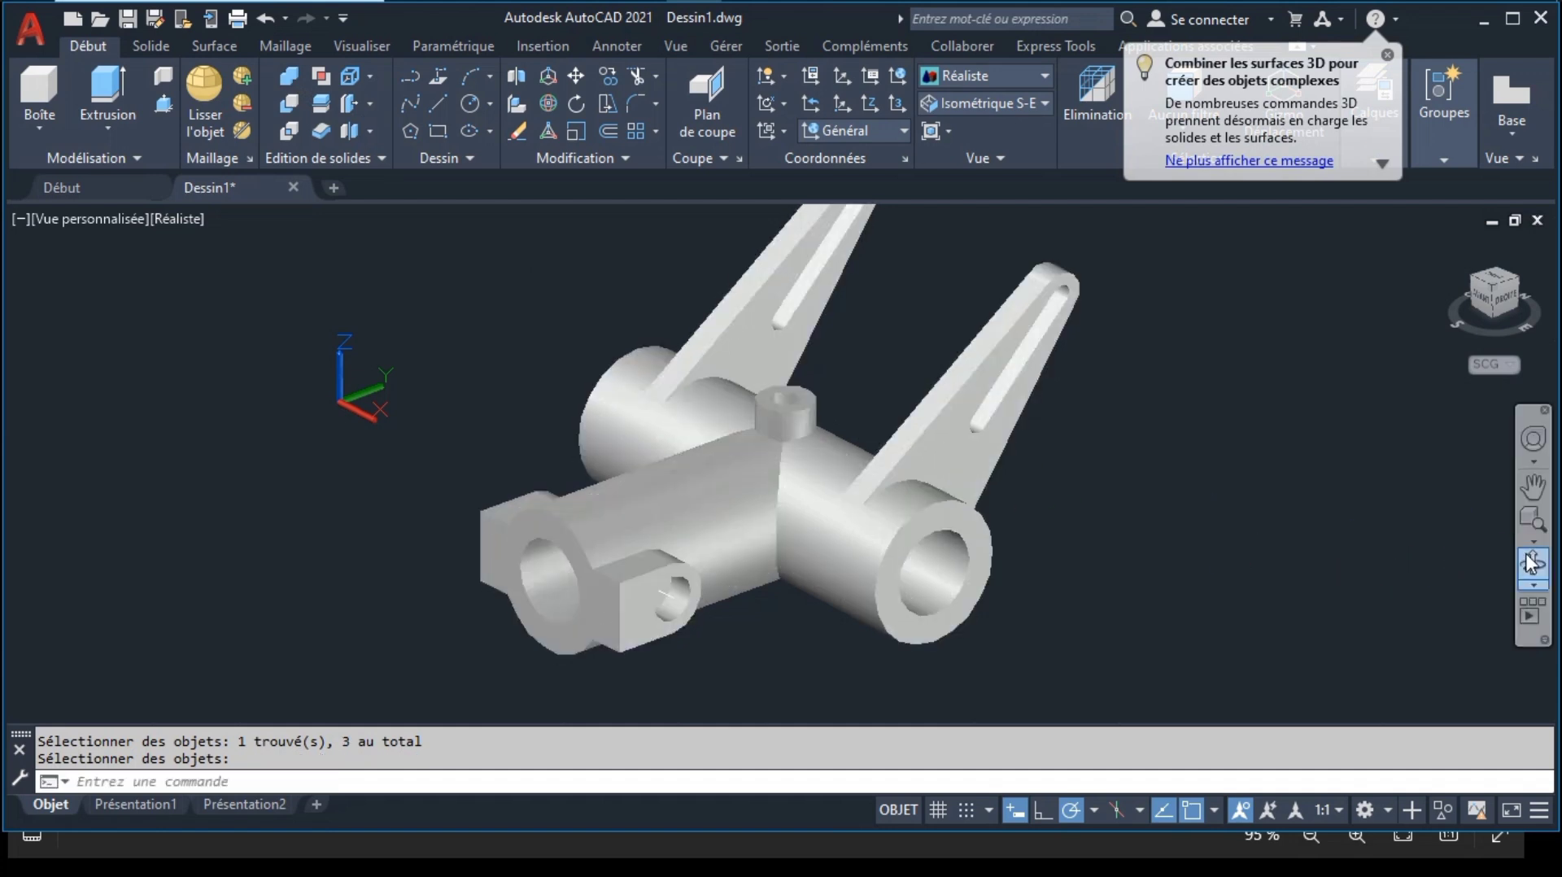
pyautogui.click(1533, 488)
pyautogui.moveTo(1066, 421); pyautogui.dragTo(1101, 484)
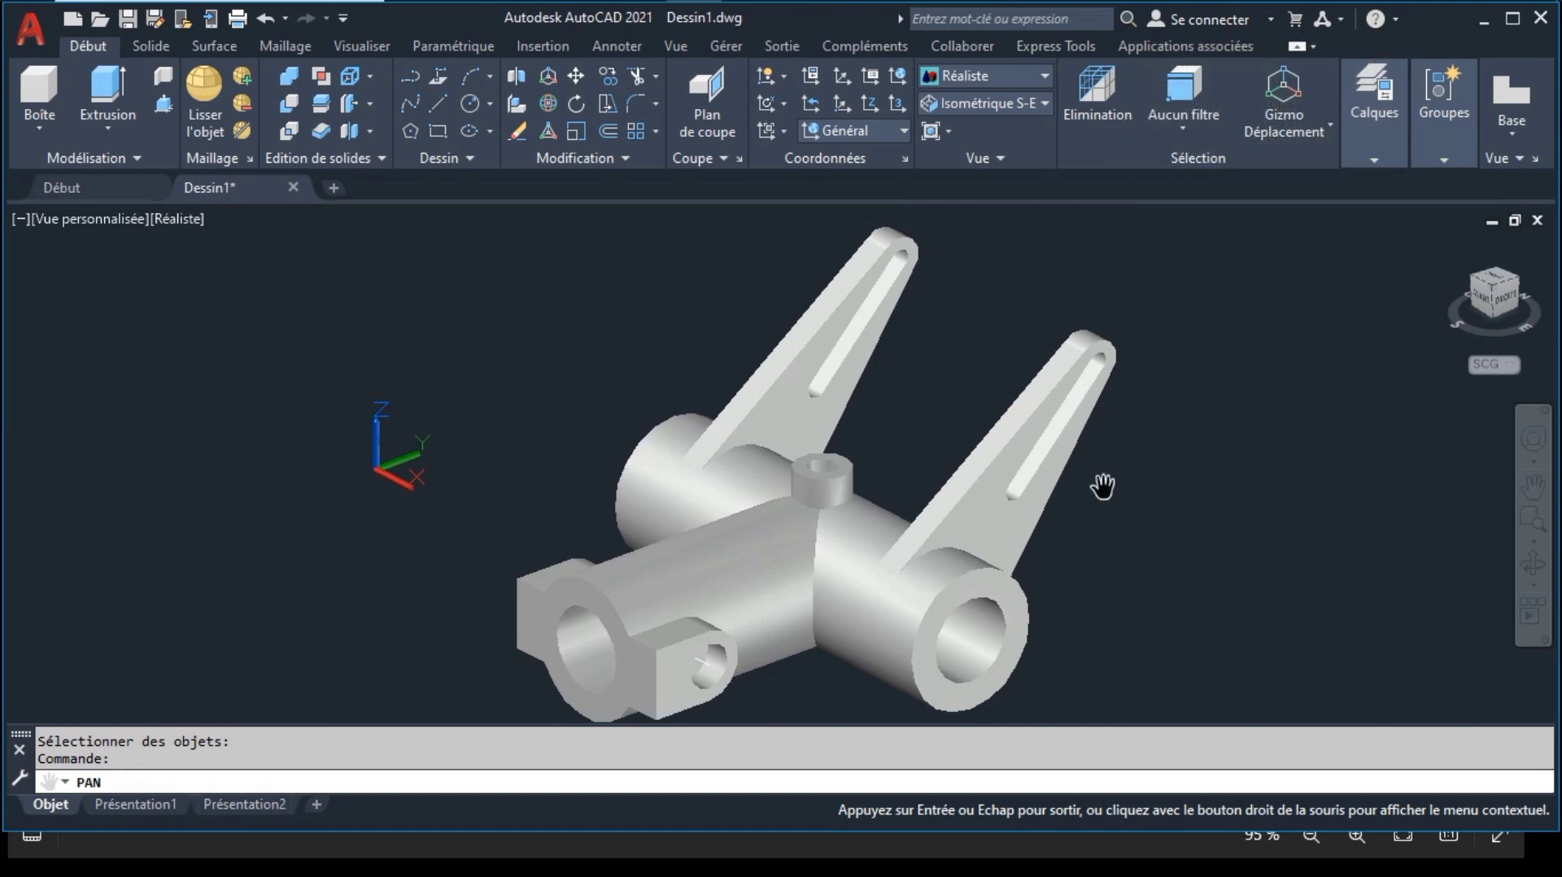
pyautogui.press('Escape')
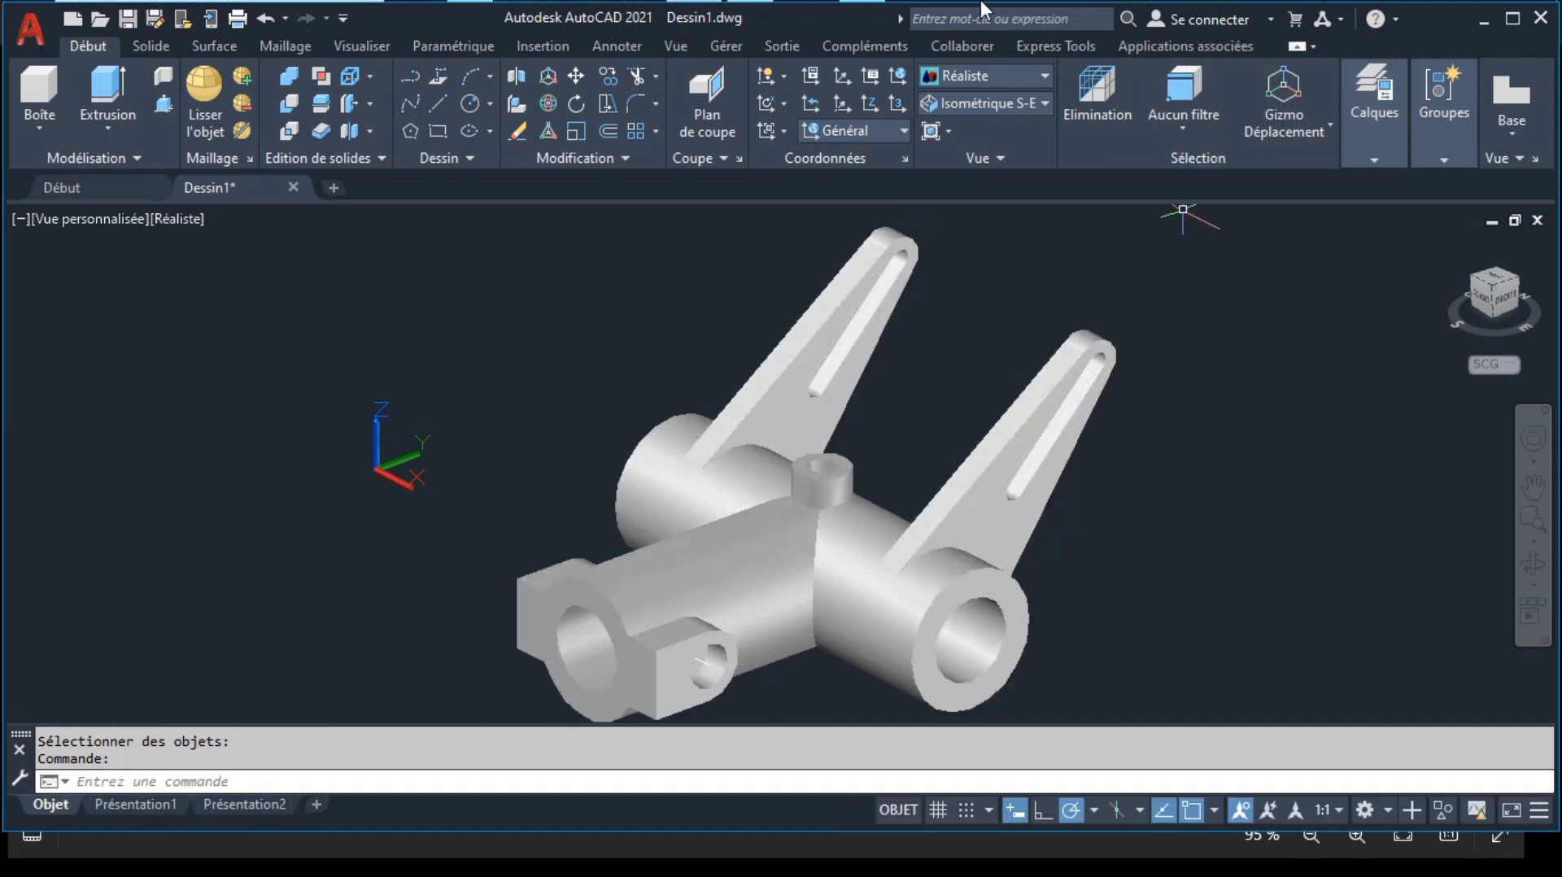
# Step: Check the typical fillet radius and the filleted edges in the top view and 3D view of 2024.png
pyautogui.click(863, 16)
pyautogui.moveTo(606, 498); pyautogui.dragTo(820, 487)
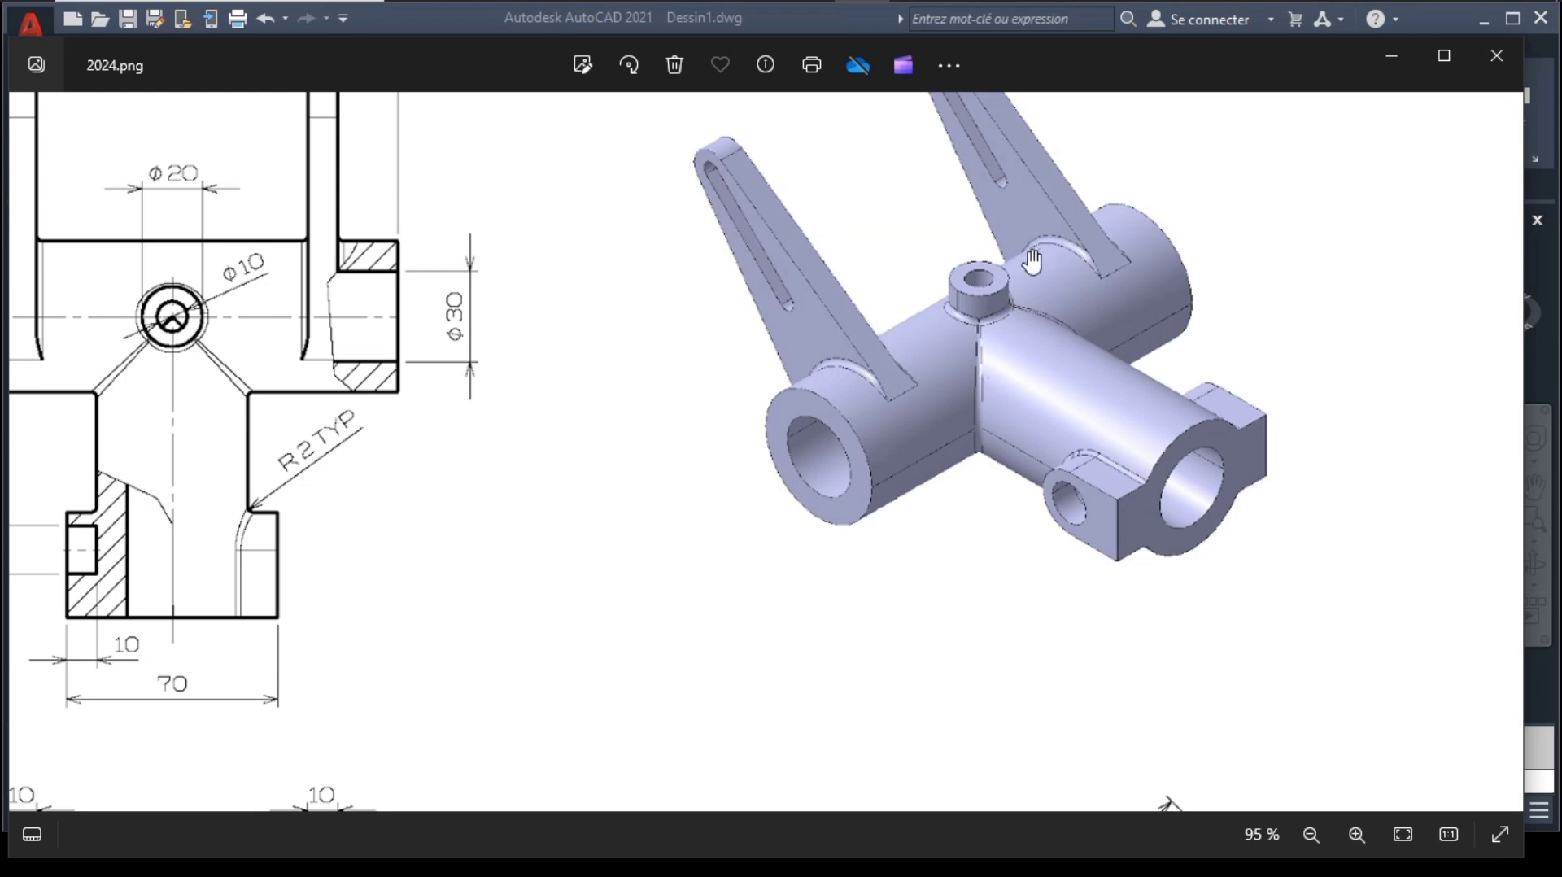
pyautogui.moveTo(431, 429); pyautogui.dragTo(616, 359)
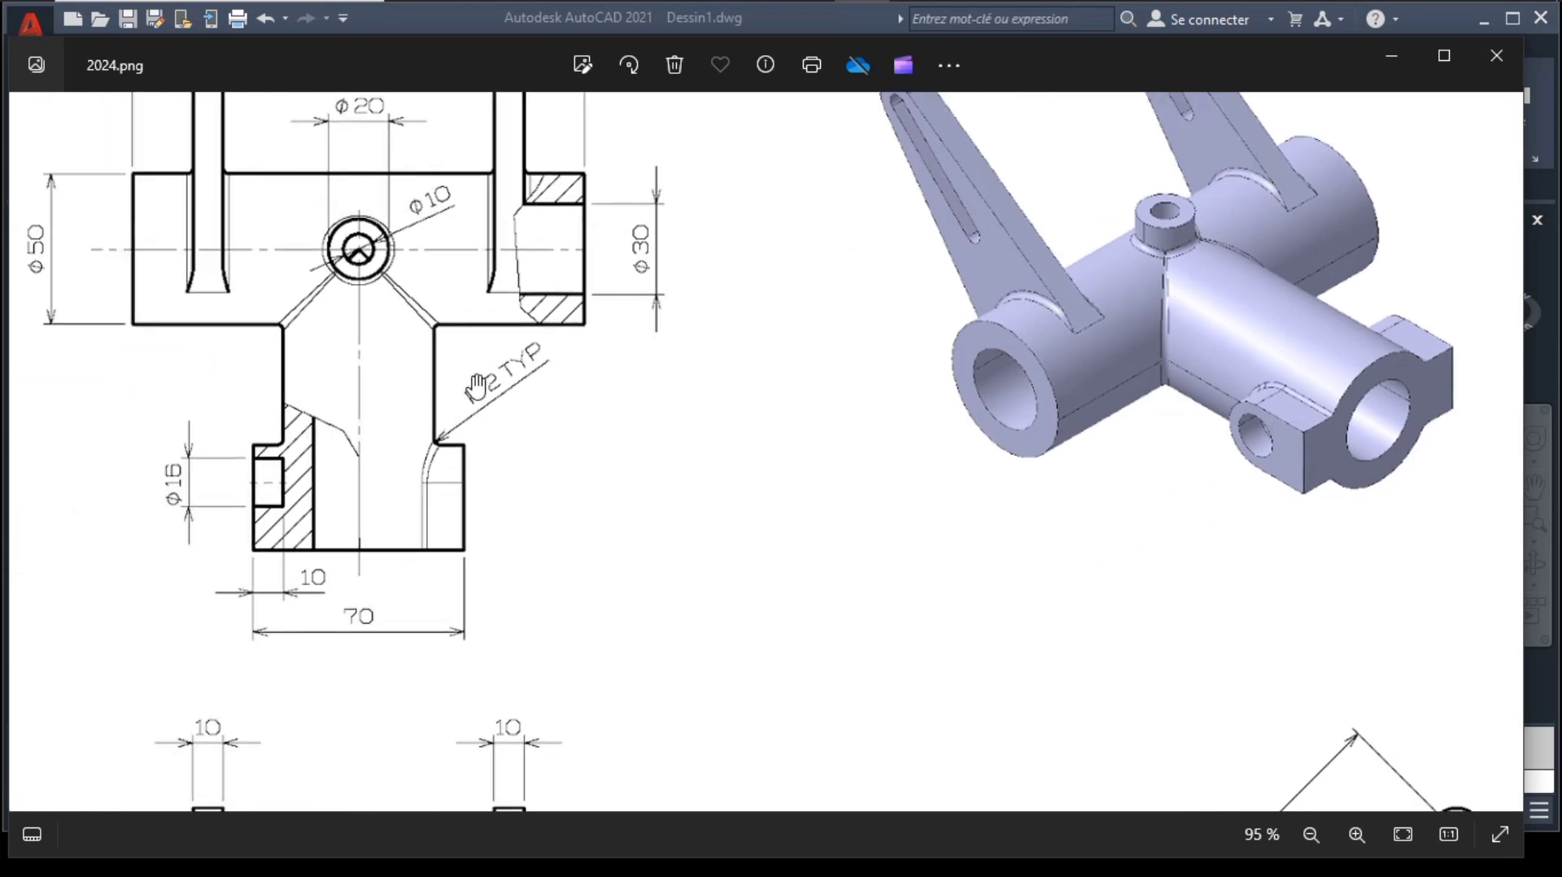
pyautogui.moveTo(477, 386); pyautogui.dragTo(499, 388)
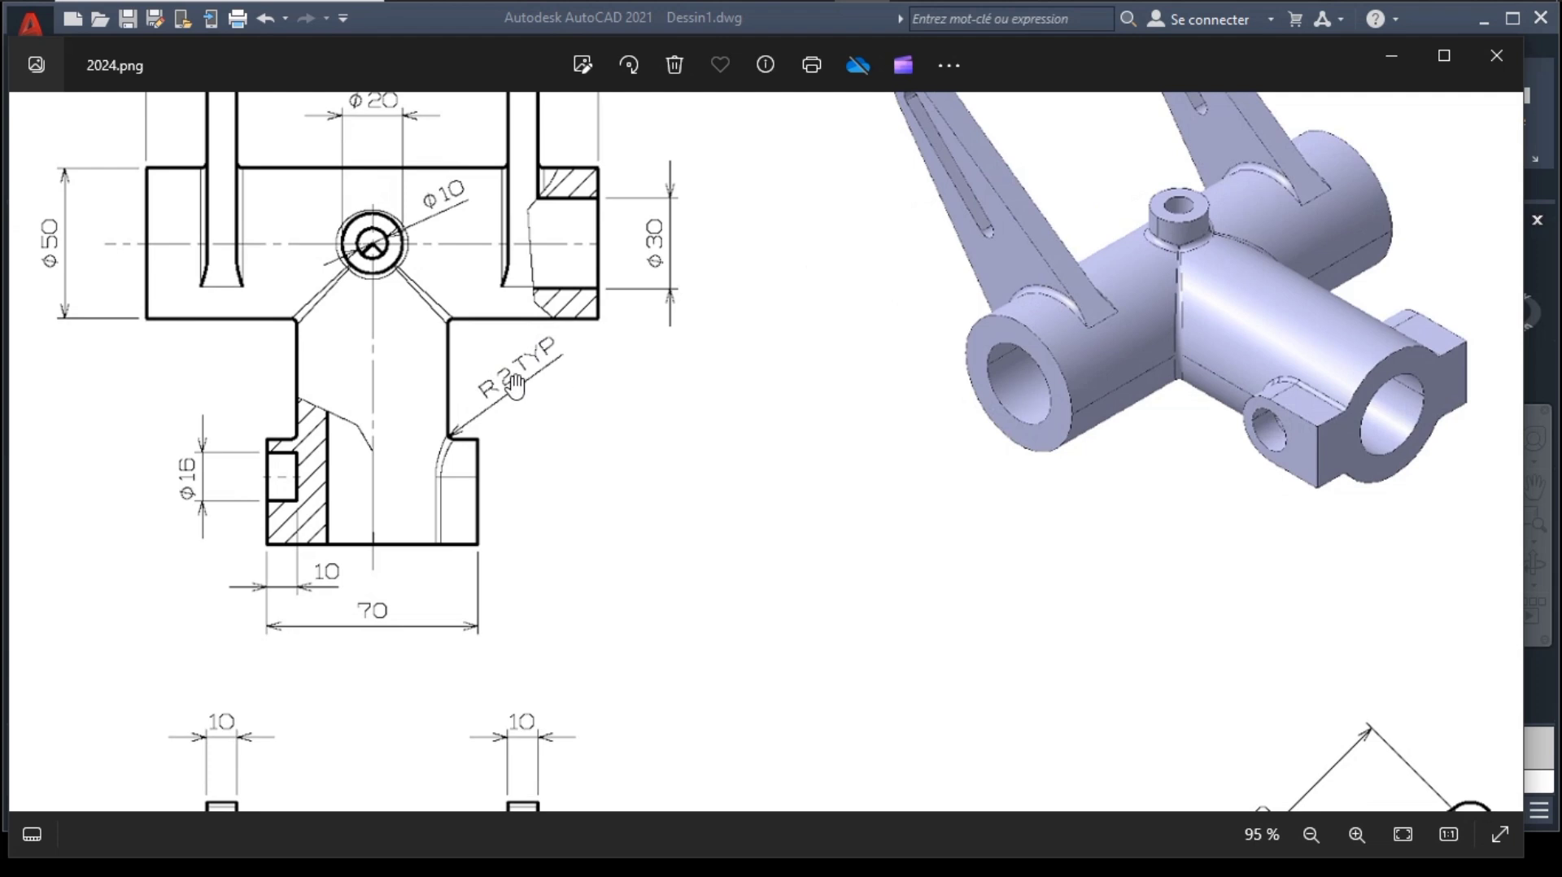
pyautogui.click(698, 12)
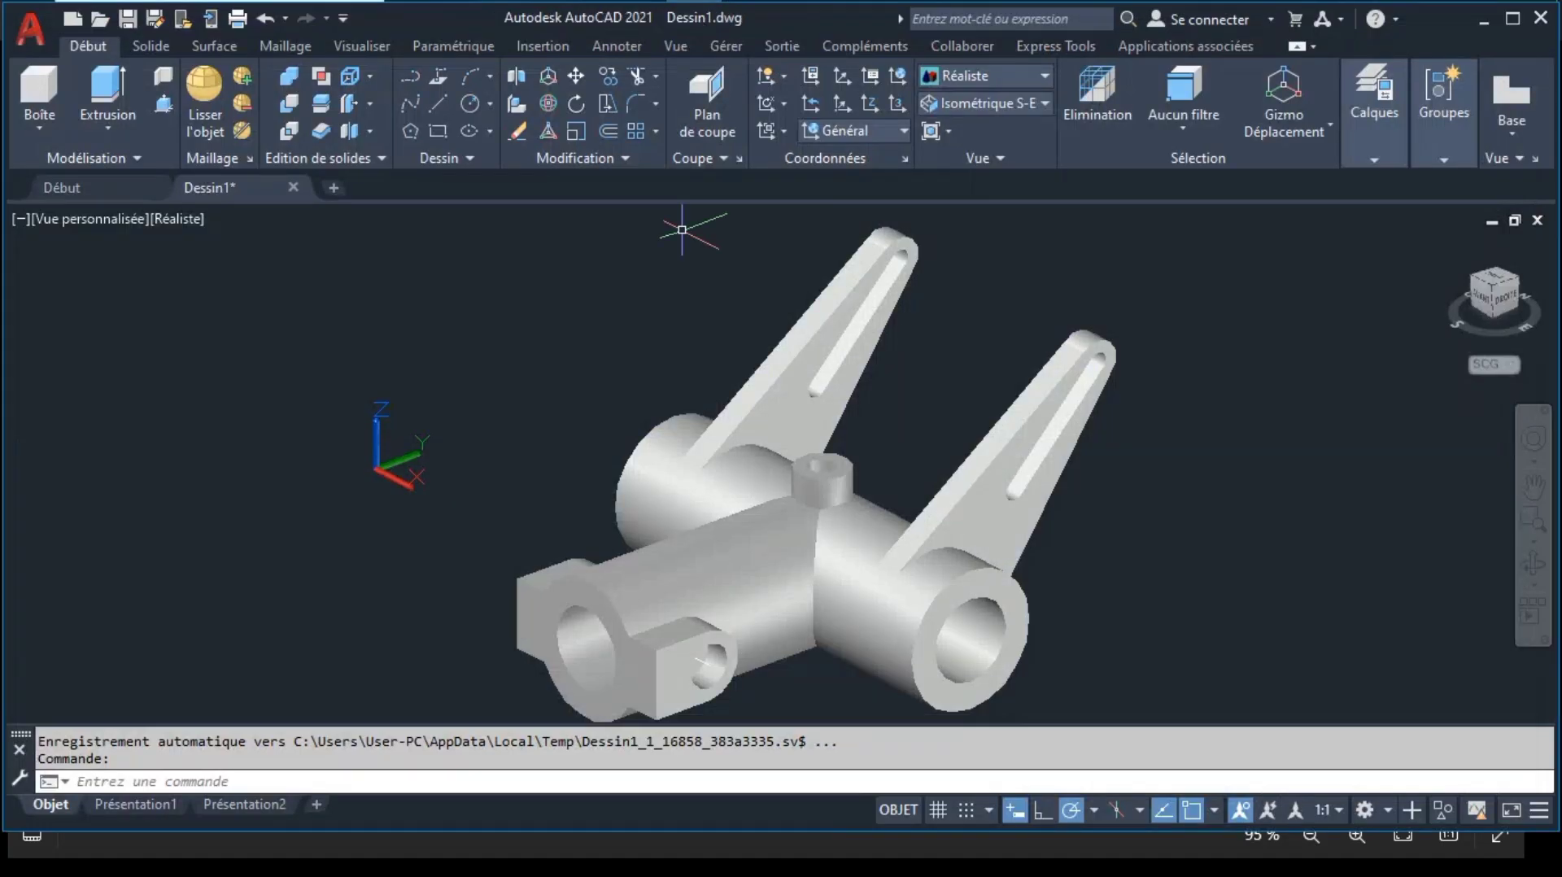
# Step: Fillet the seam between the main cylinder and the branch cylinder on one side with a radius of 2
pyautogui.click(154, 49)
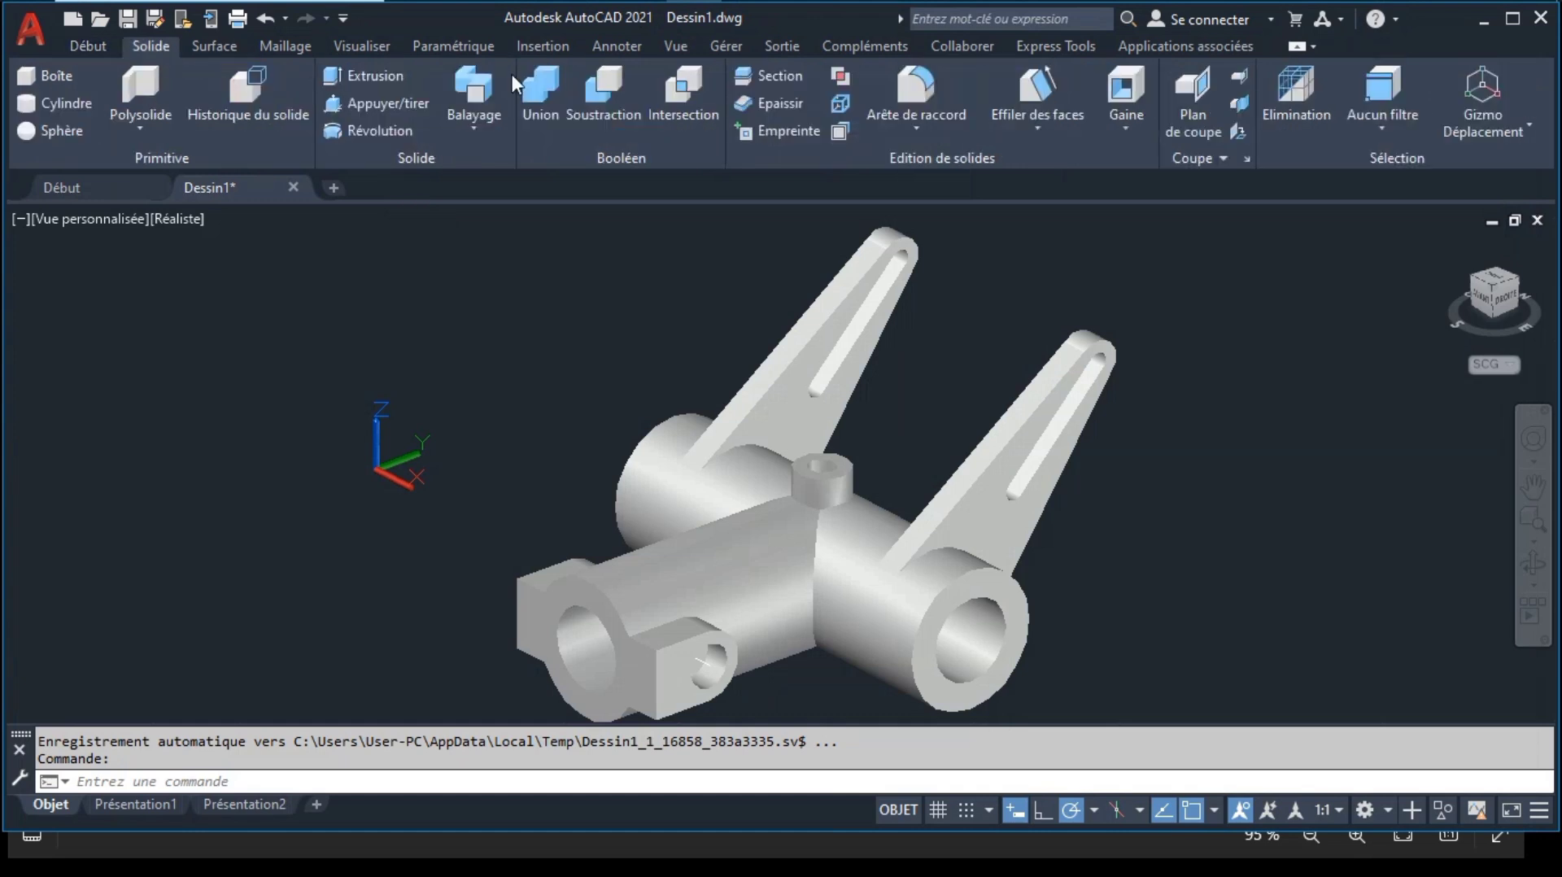
pyautogui.click(919, 82)
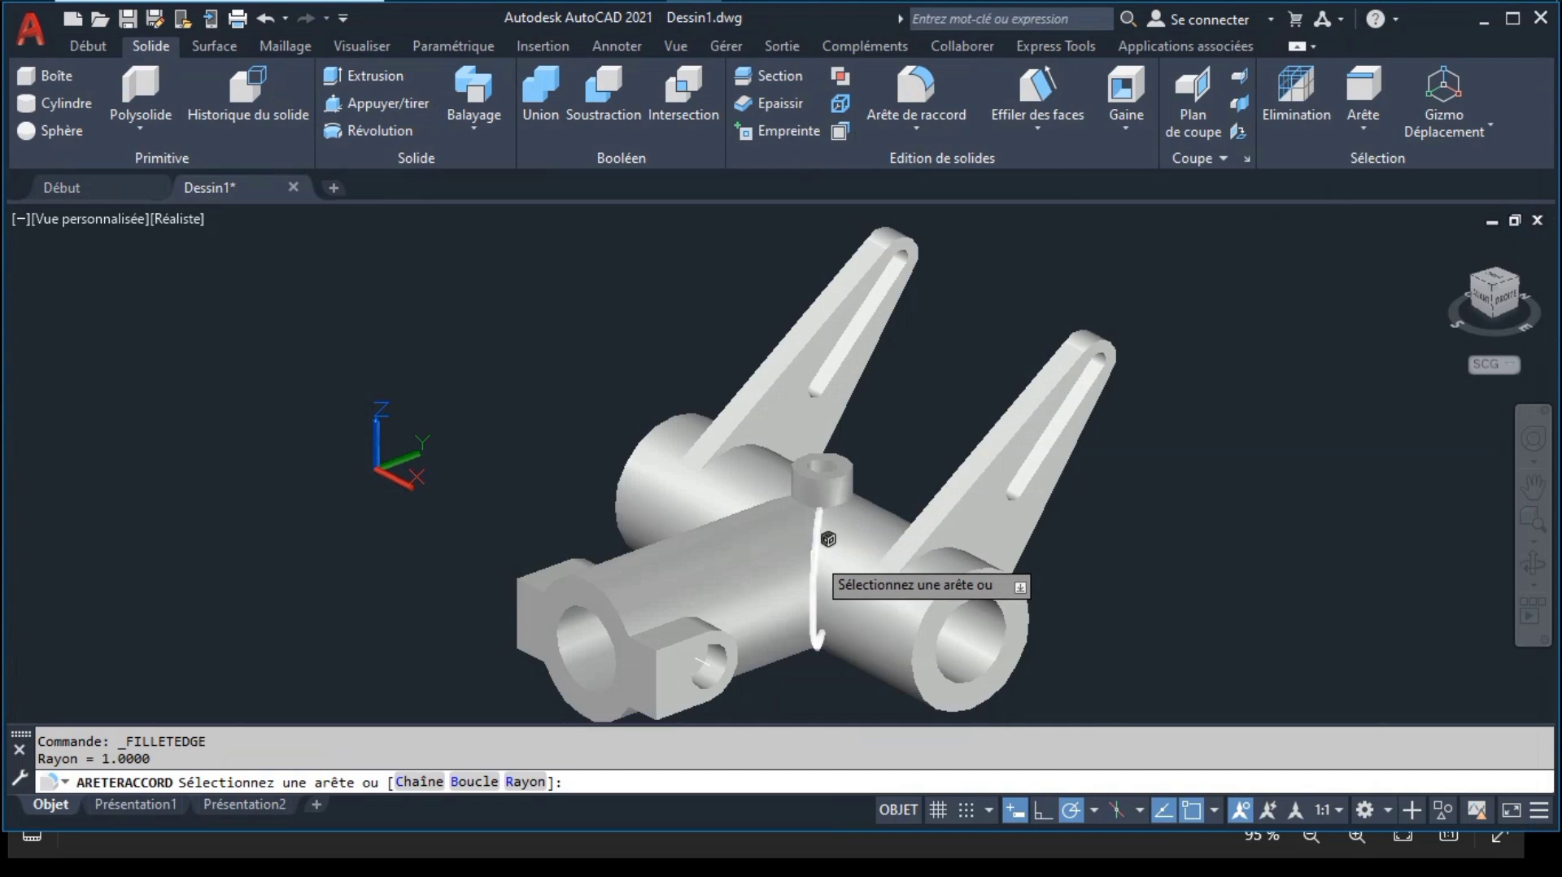
pyautogui.click(524, 781)
pyautogui.write('2')
pyautogui.press('Return')
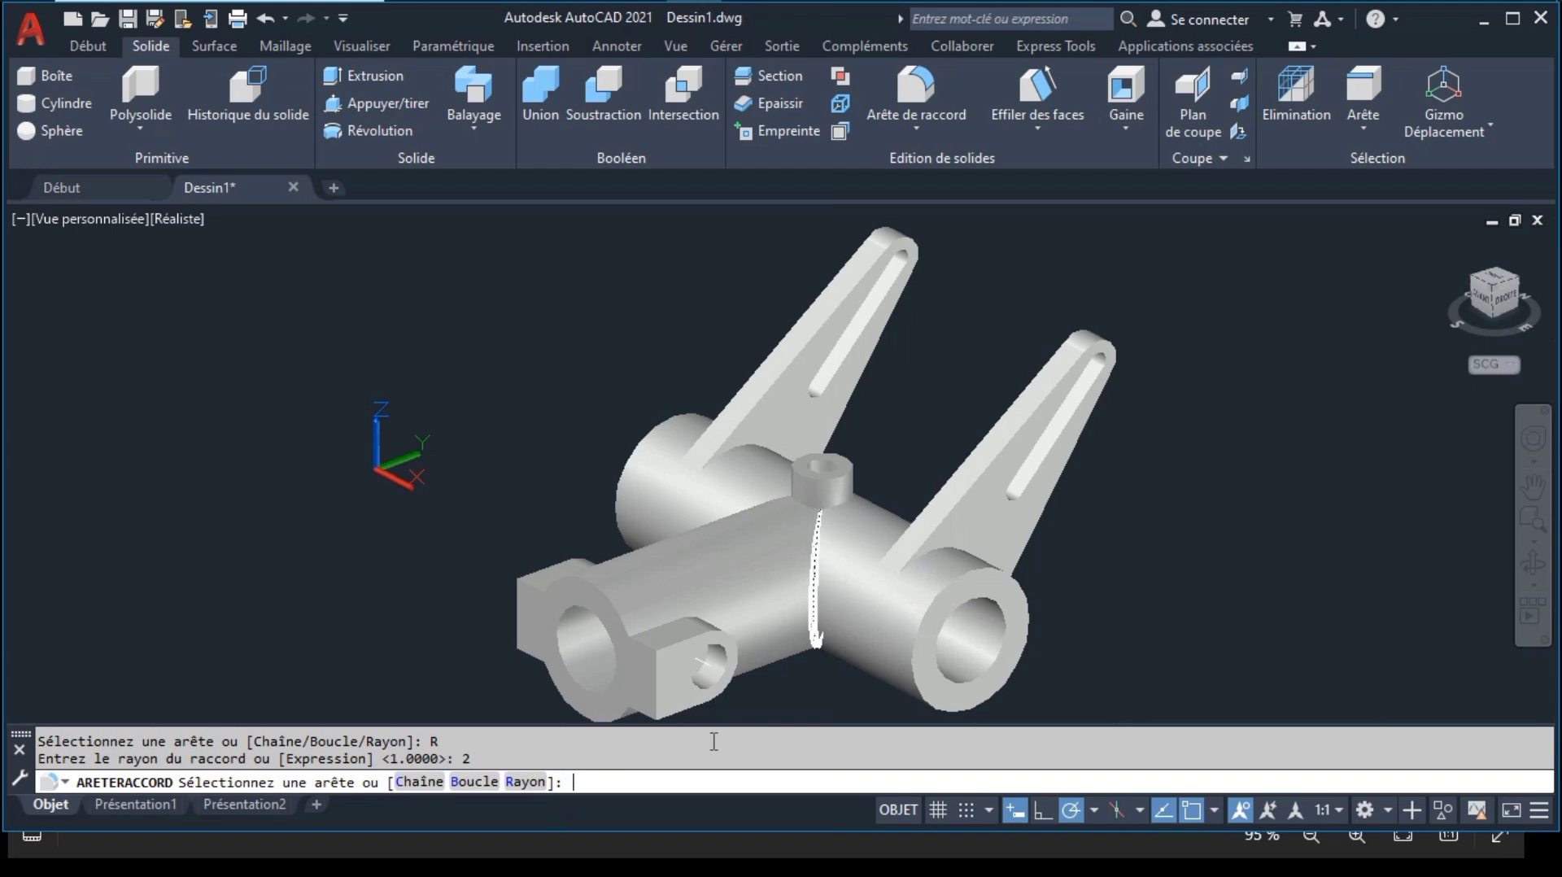
pyautogui.press('Return')
pyautogui.press('Return')
# Step: Fillet the curved edge on the slotted arms' visible side faces where each arm meets the main cylinder, radius 2
pyautogui.press('Return')
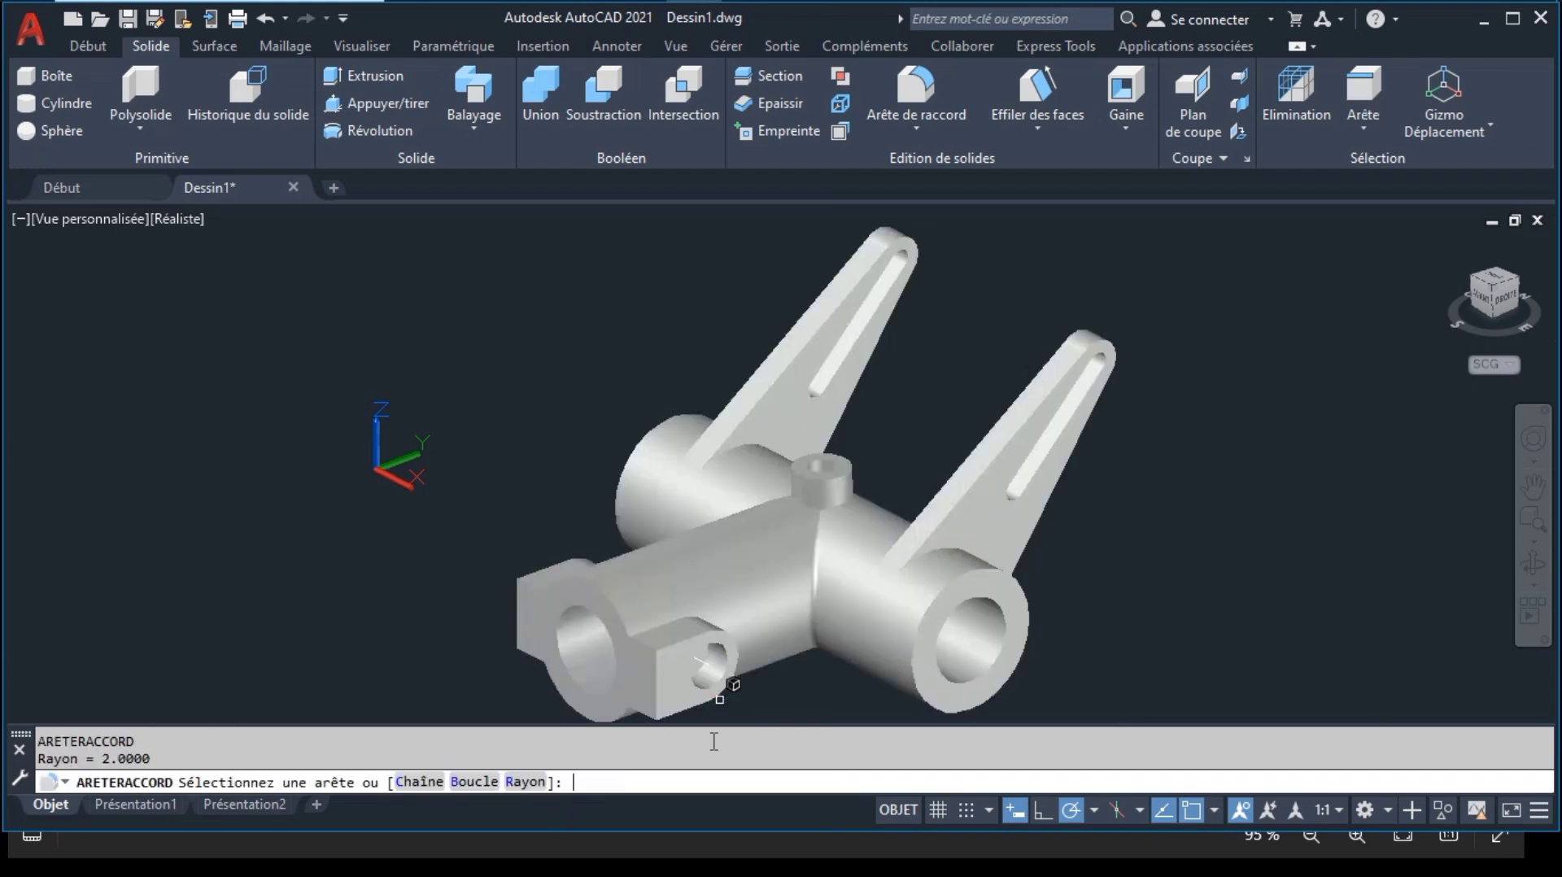
pyautogui.click(944, 550)
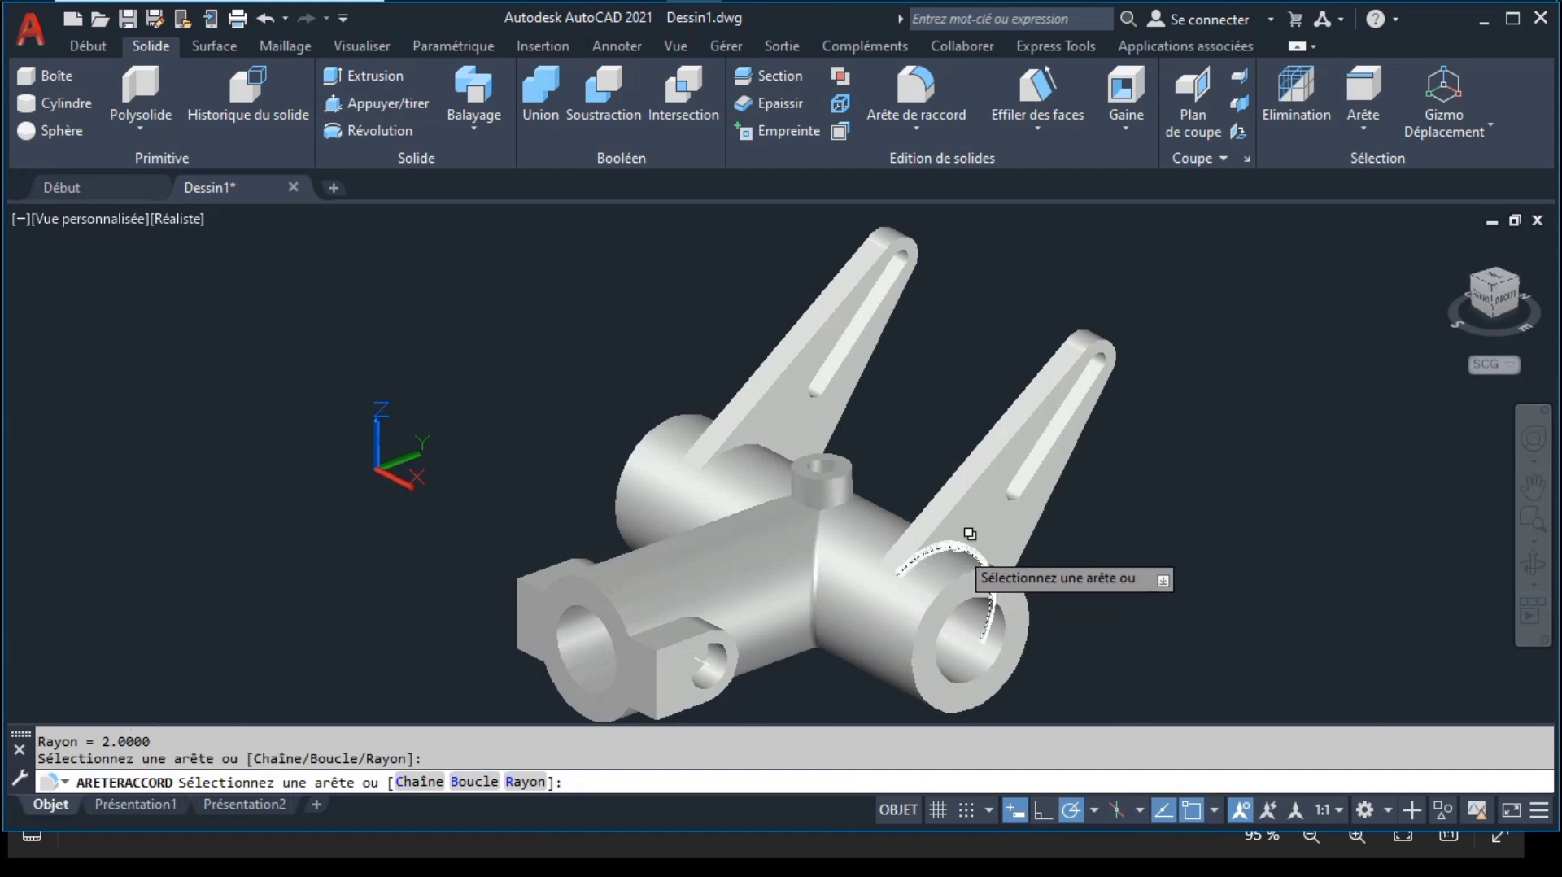
pyautogui.press('Return')
pyautogui.press('Return')
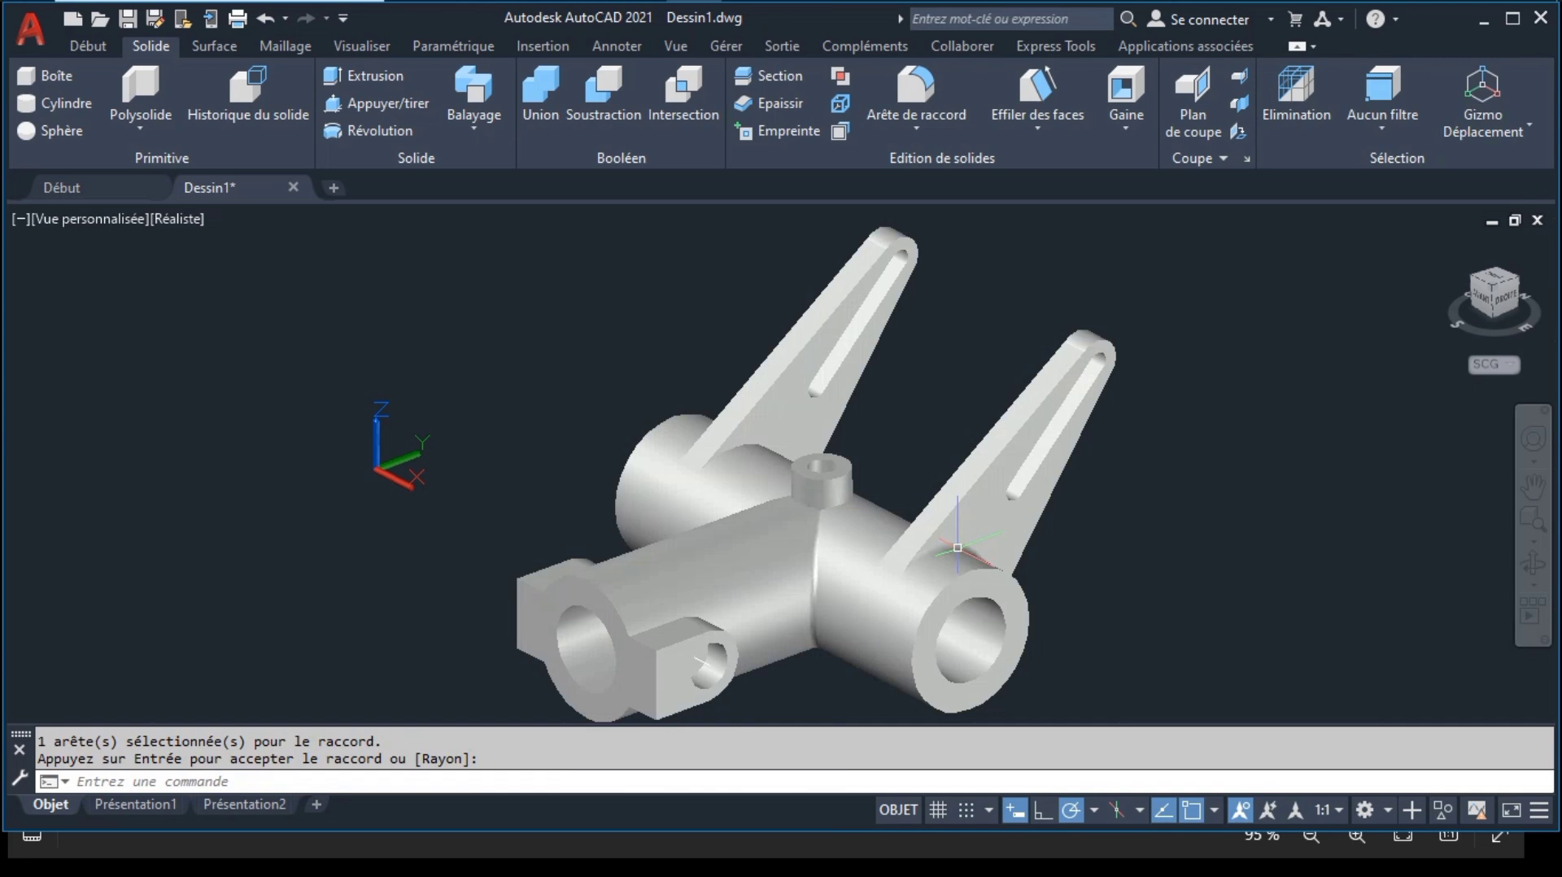
pyautogui.press('Return')
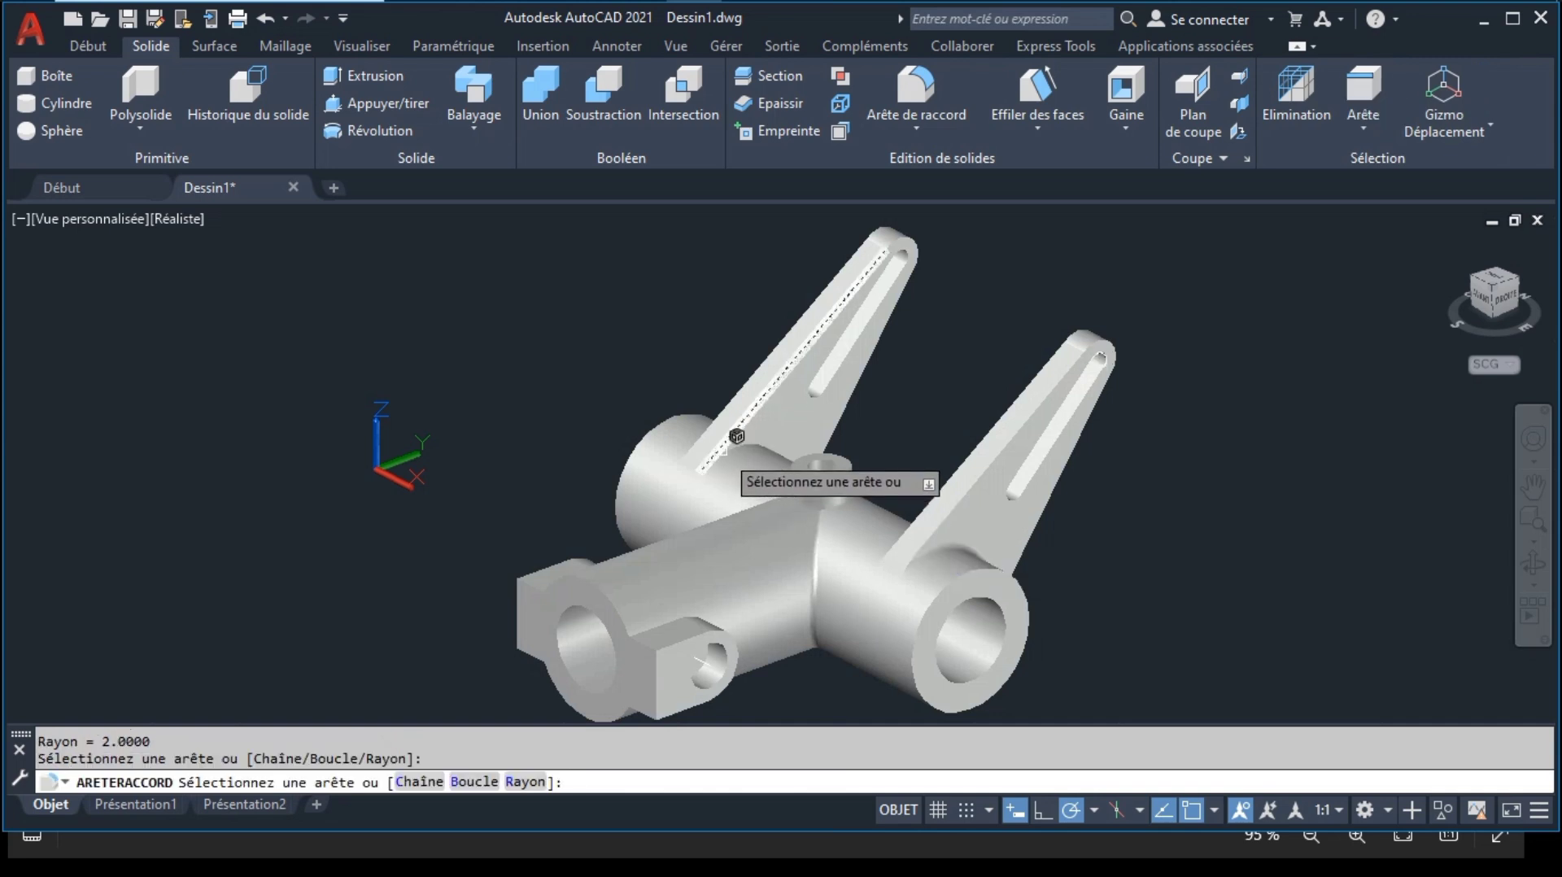
pyautogui.press('Return')
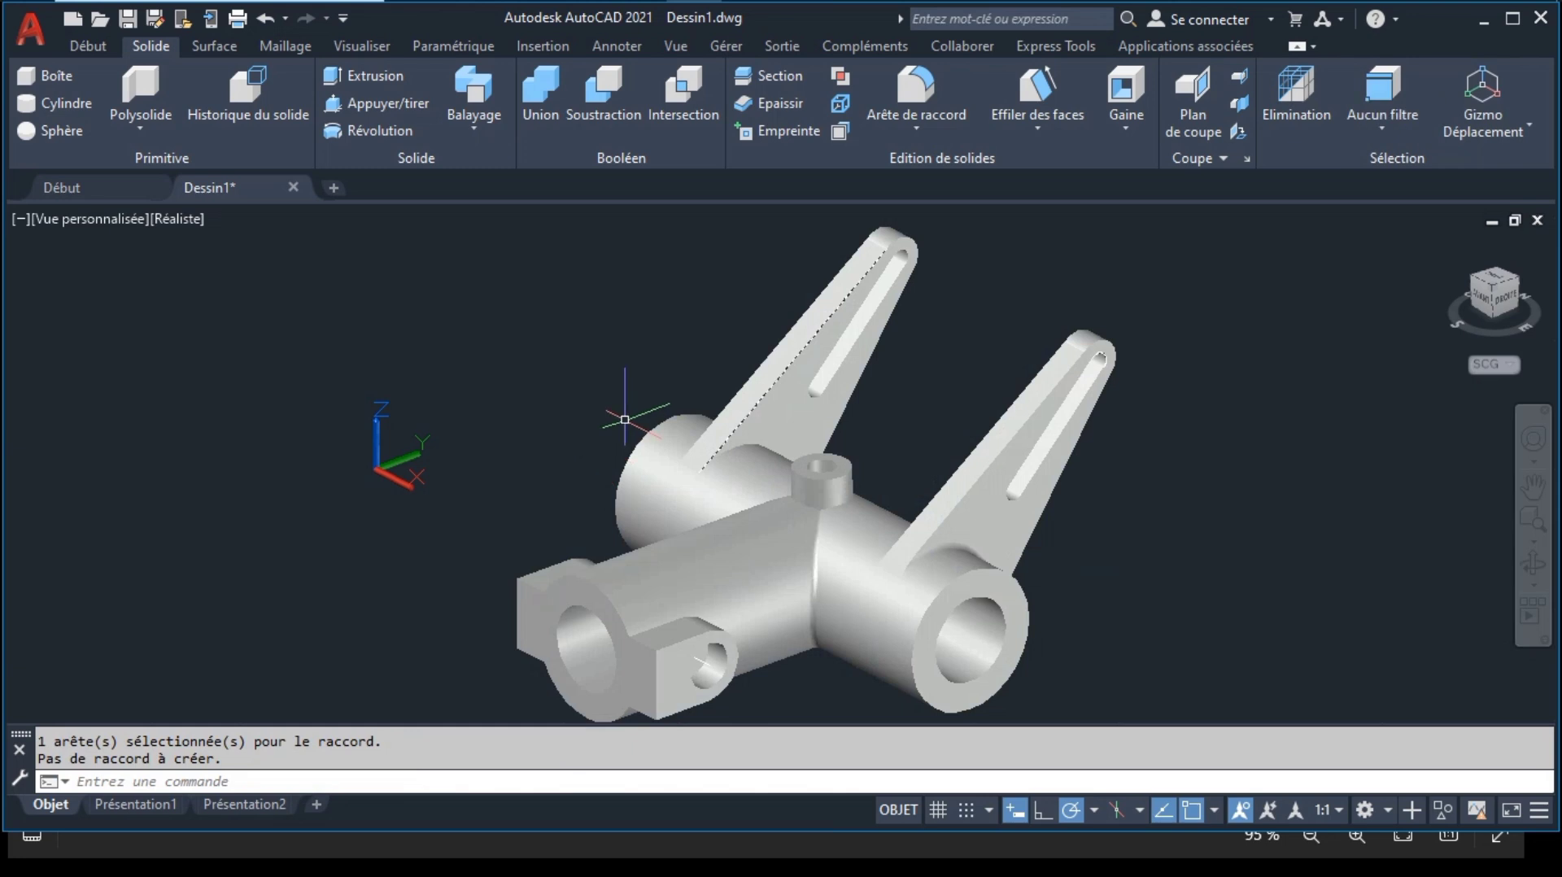
pyautogui.press('Return')
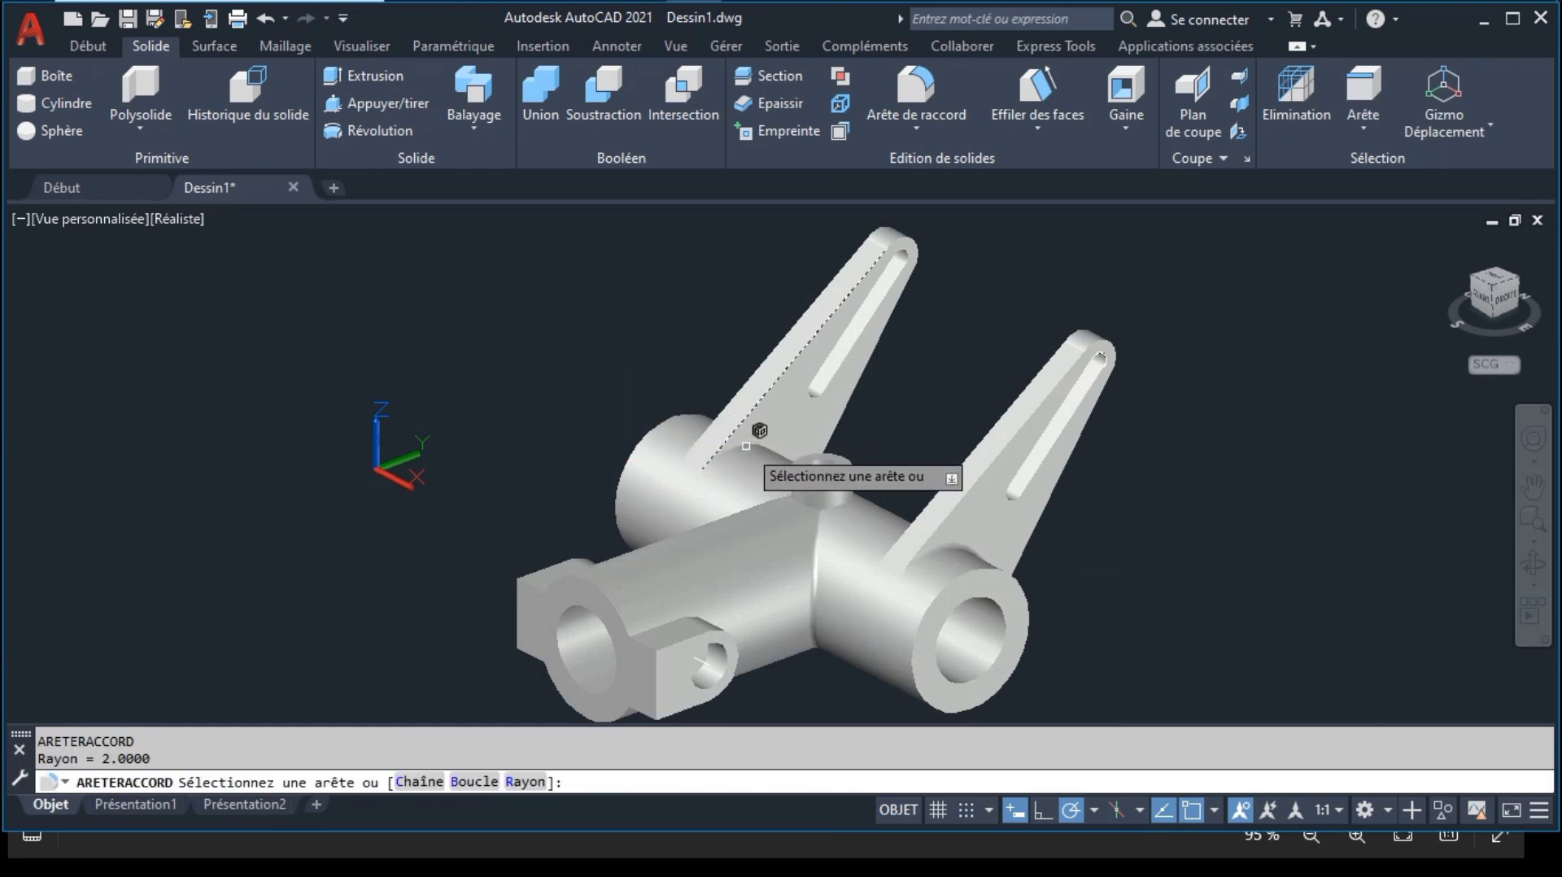
pyautogui.click(754, 437)
pyautogui.press('Return')
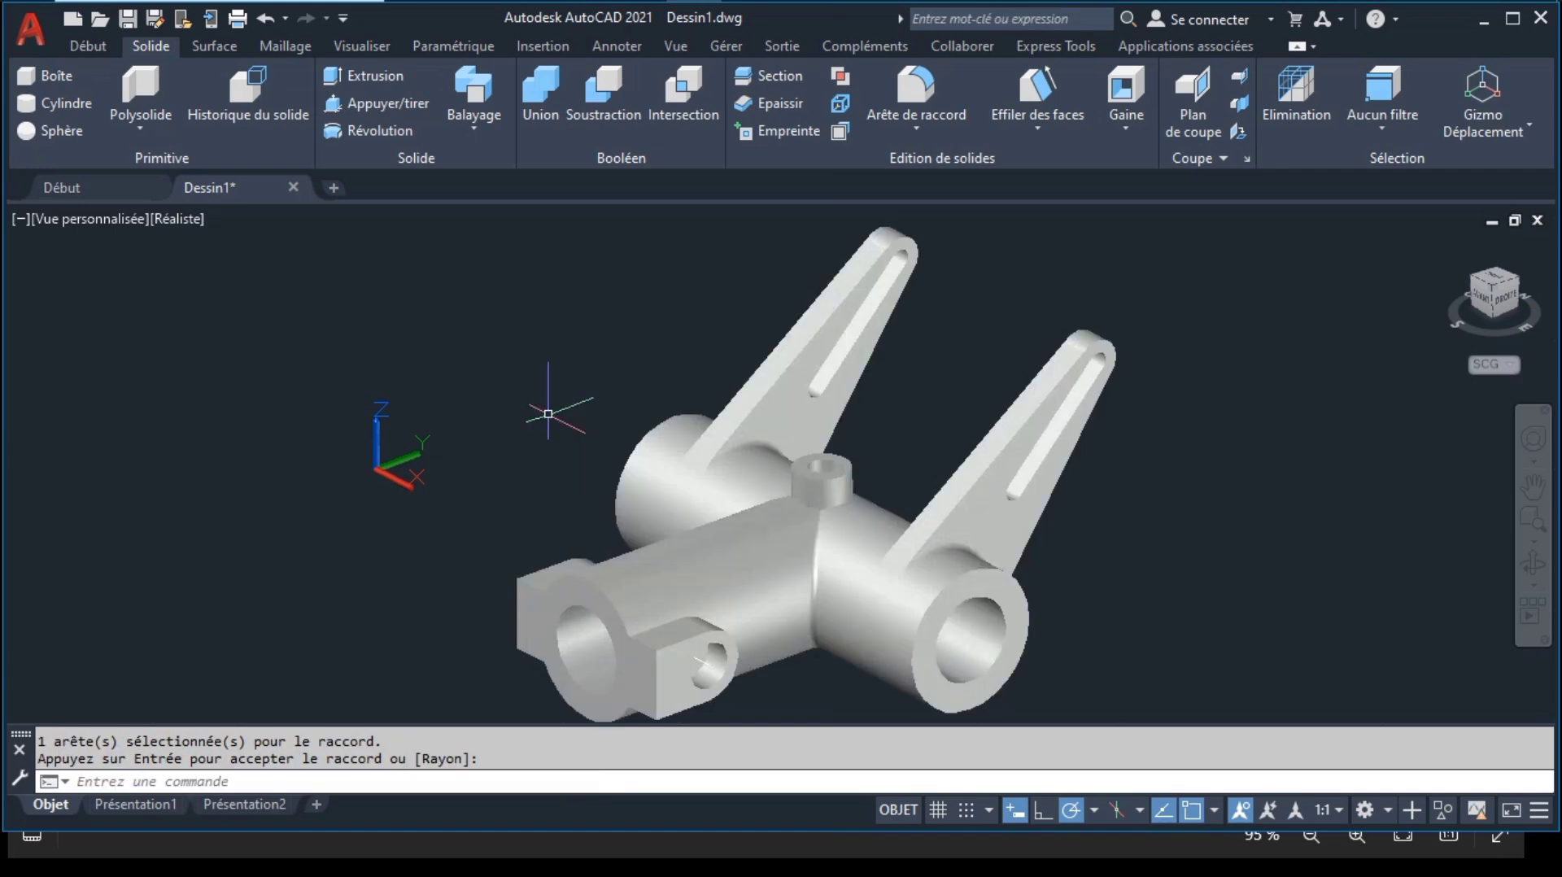
# Step: Fillet the curved edges on the opposite side faces of both arms at the main cylinder, radius 2
pyautogui.press('Return')
pyautogui.press('Return')
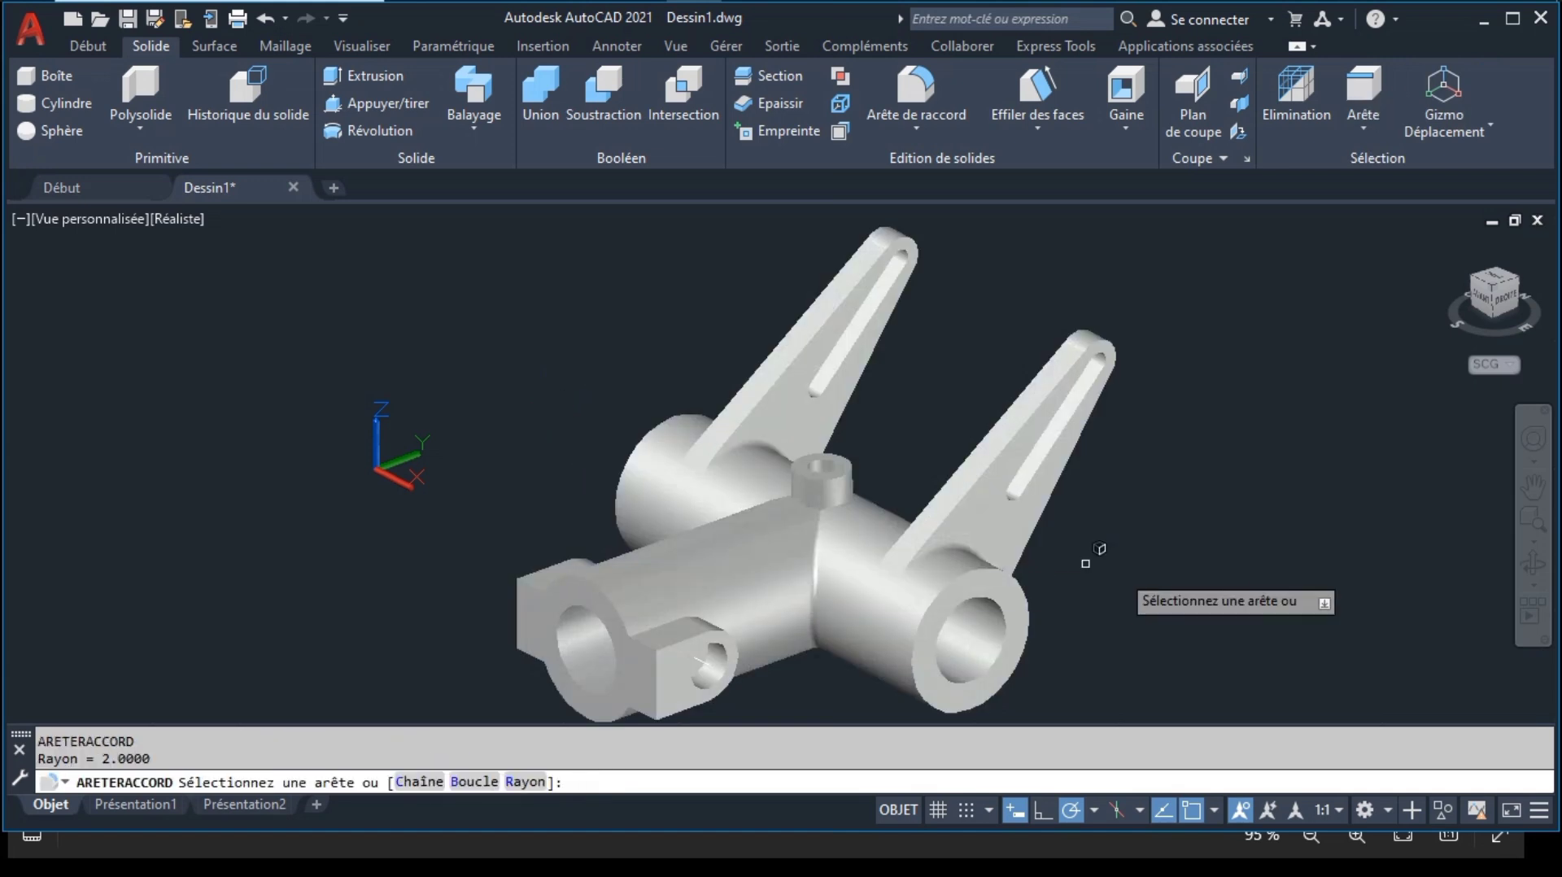
pyautogui.keyDown('shift'); pyautogui.moveTo(1364, 564); pyautogui.dragTo(1071, 565, button='middle'); pyautogui.keyUp('shift')
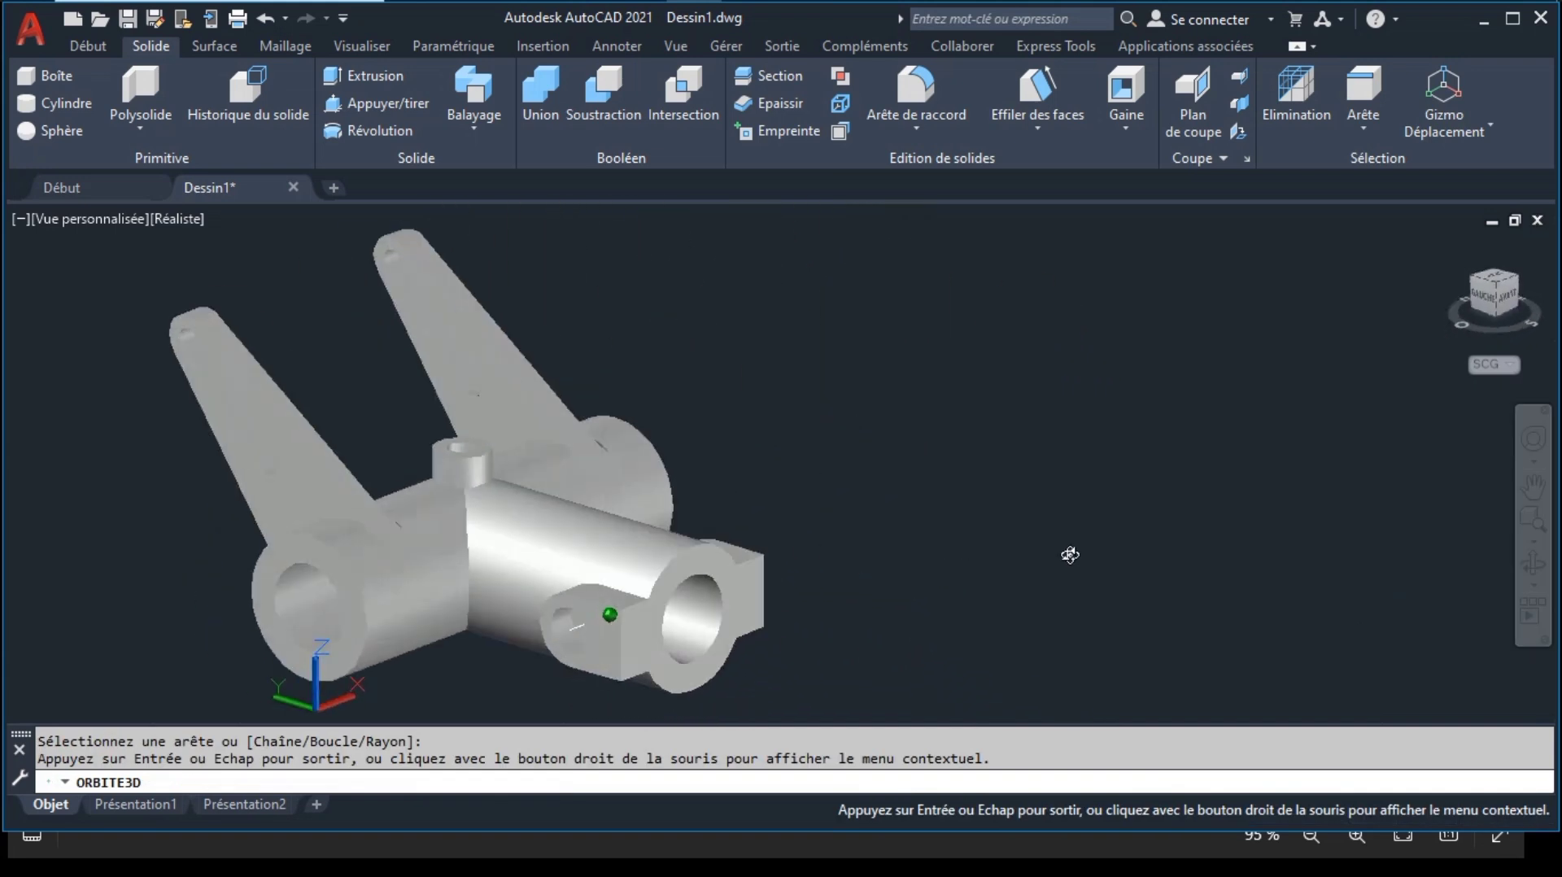
pyautogui.click(328, 504)
pyautogui.press('Return')
pyautogui.press('Return')
pyautogui.press('Return')
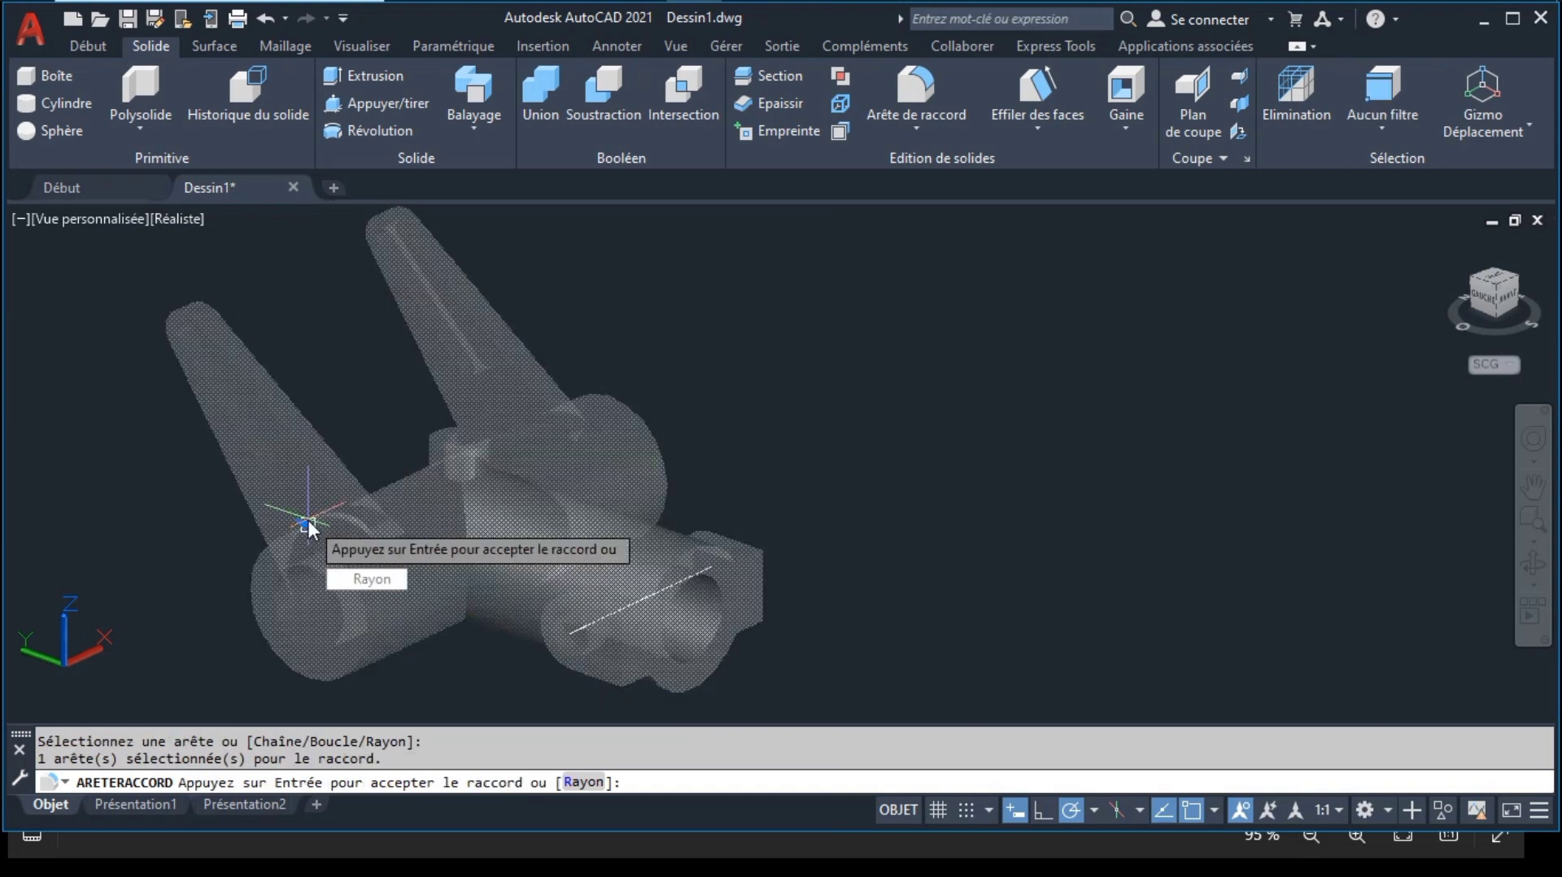
pyautogui.press('Return')
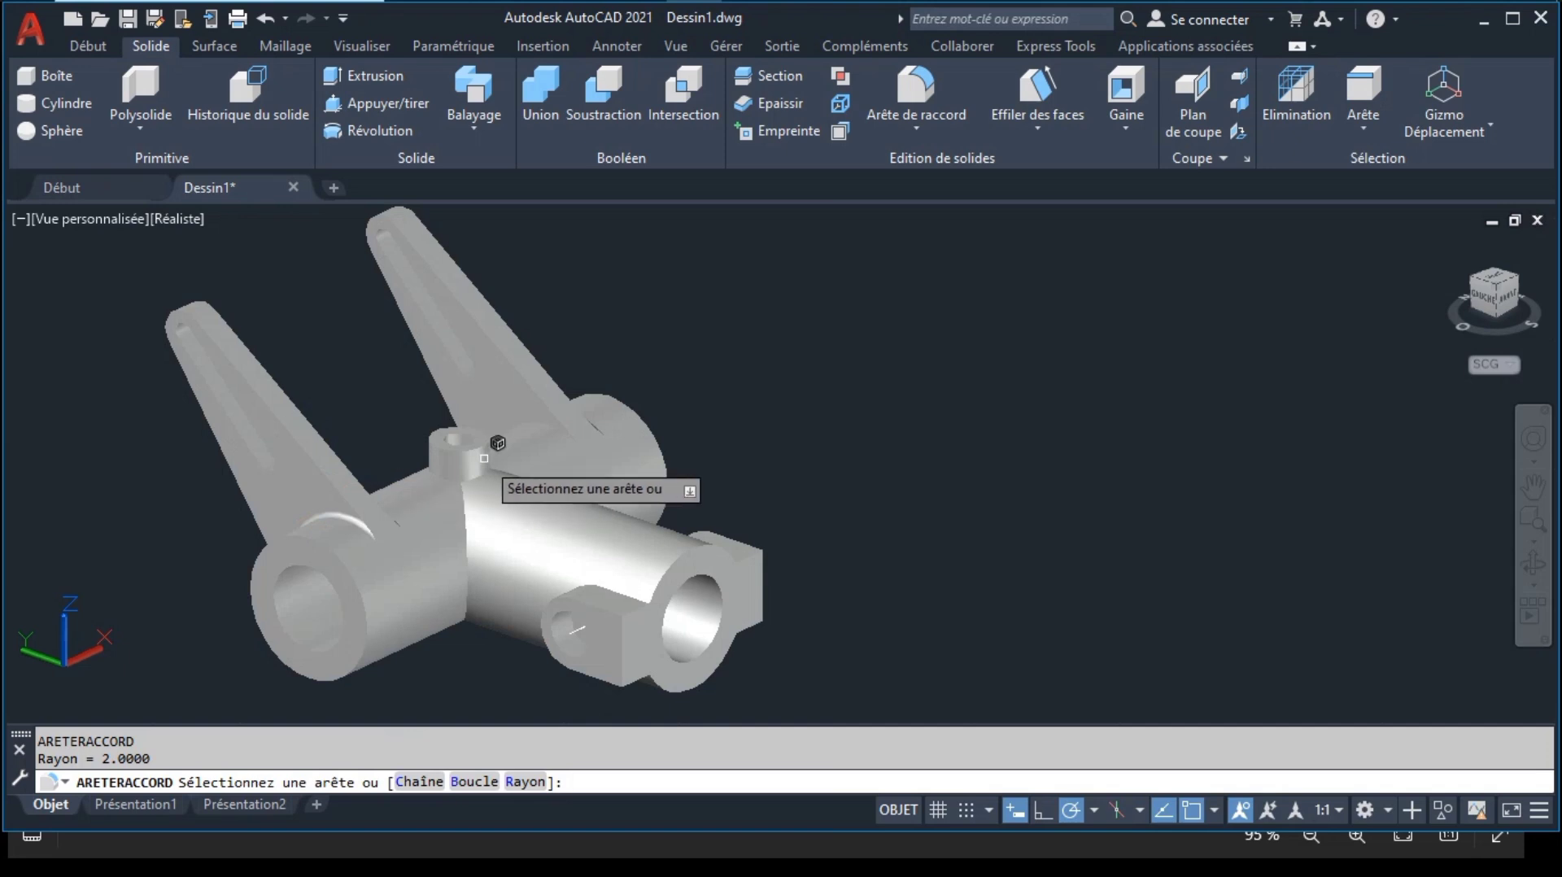
pyautogui.click(533, 417)
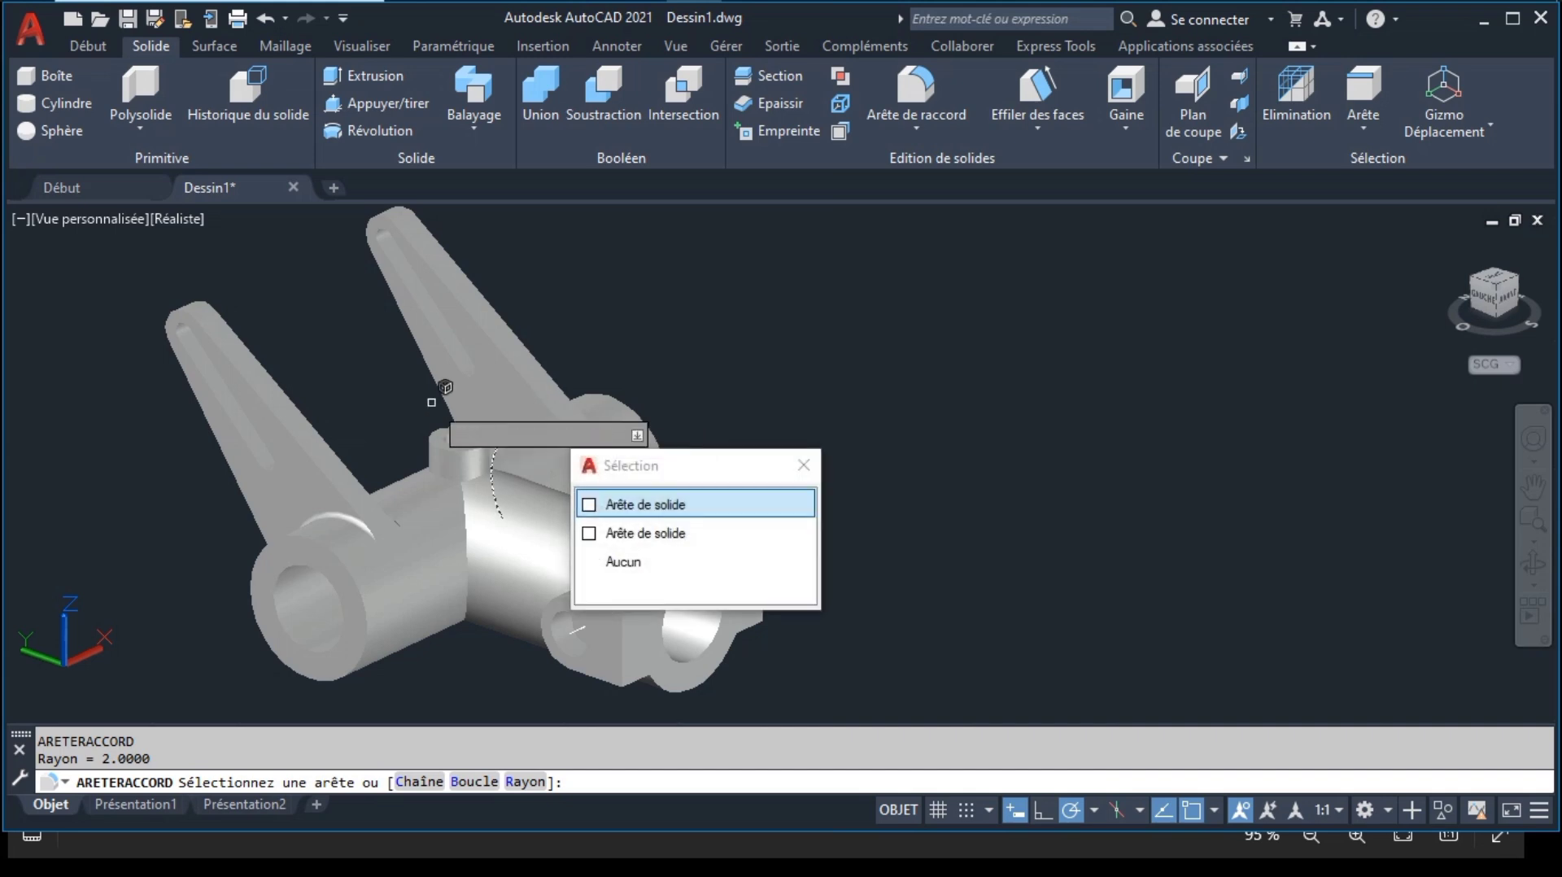
pyautogui.press('Return')
pyautogui.press('Return')
pyautogui.press('Return')
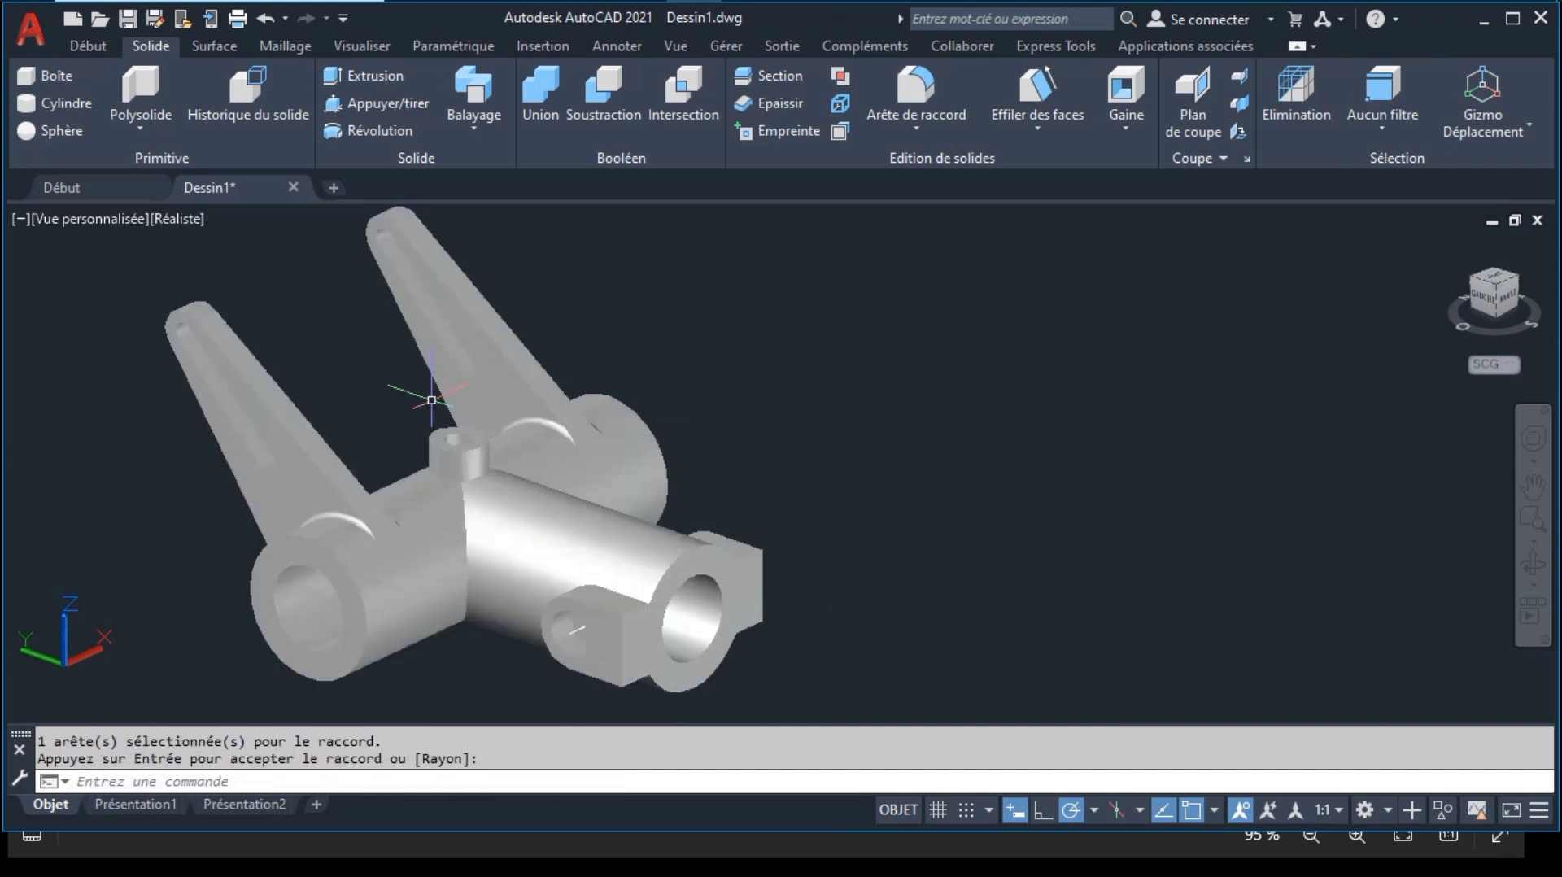
# Step: Fillet the edges around the base of the small vertical boss where it joins the cylinders, radius 2
pyautogui.press('Return')
pyautogui.press('Return')
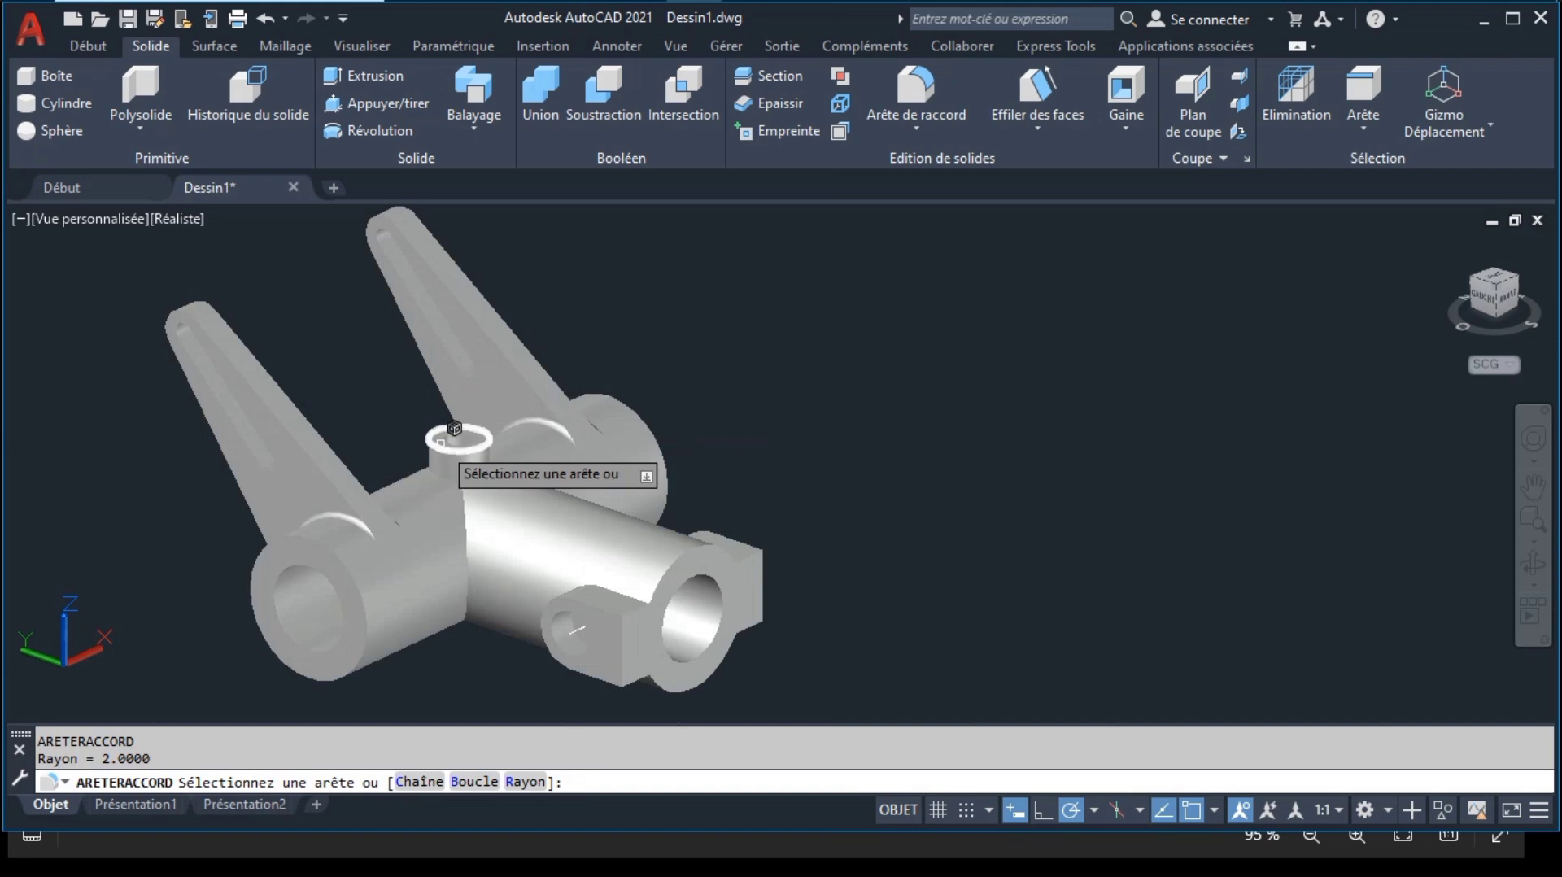
pyautogui.scroll(3, 442, 445)
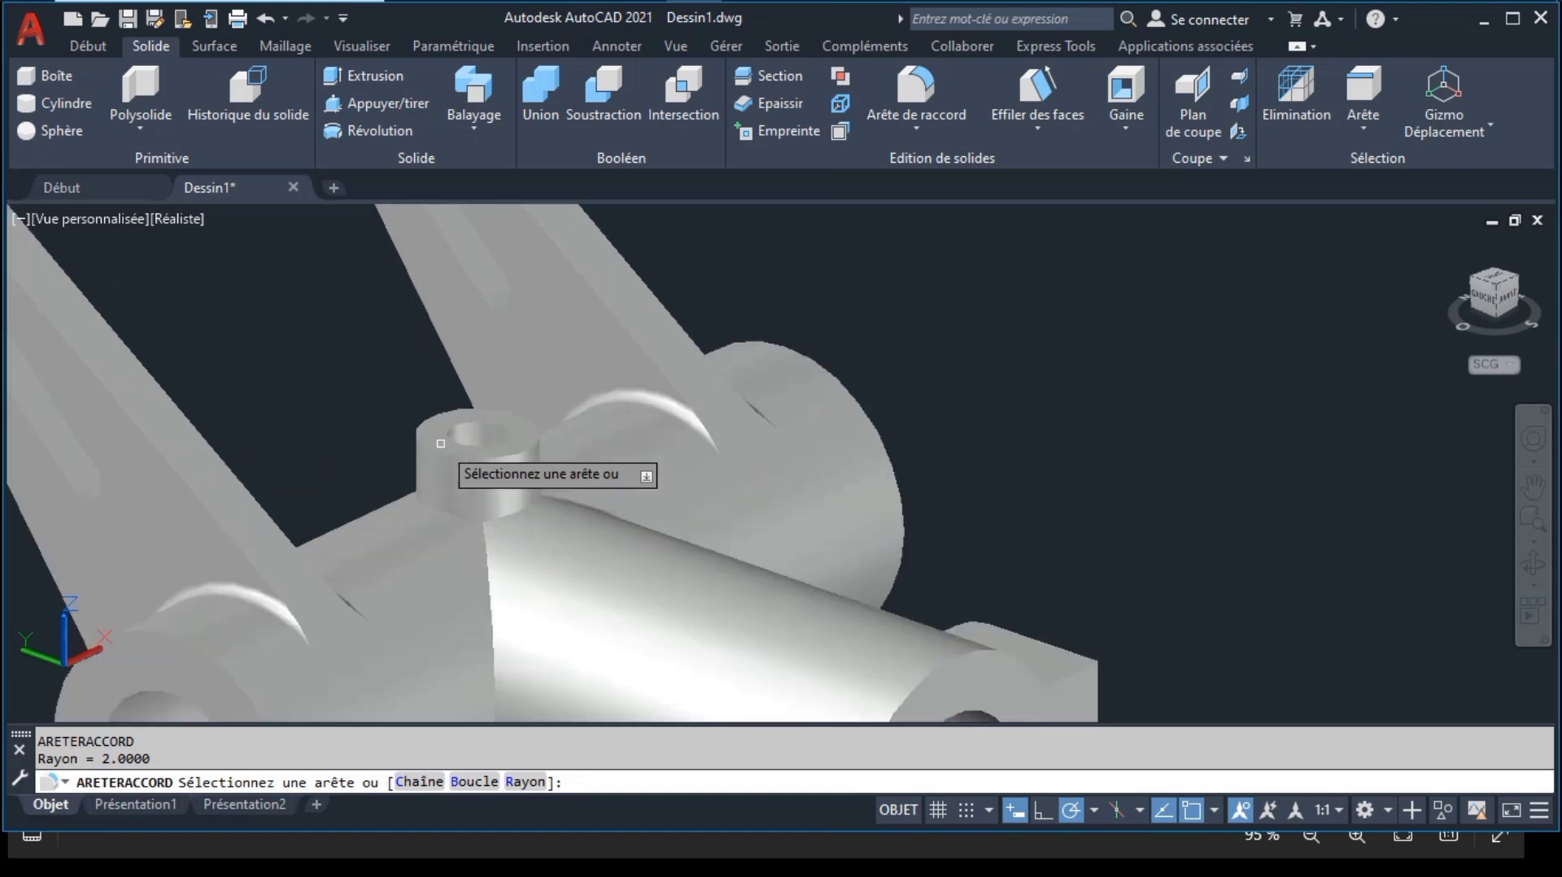
pyautogui.click(478, 499)
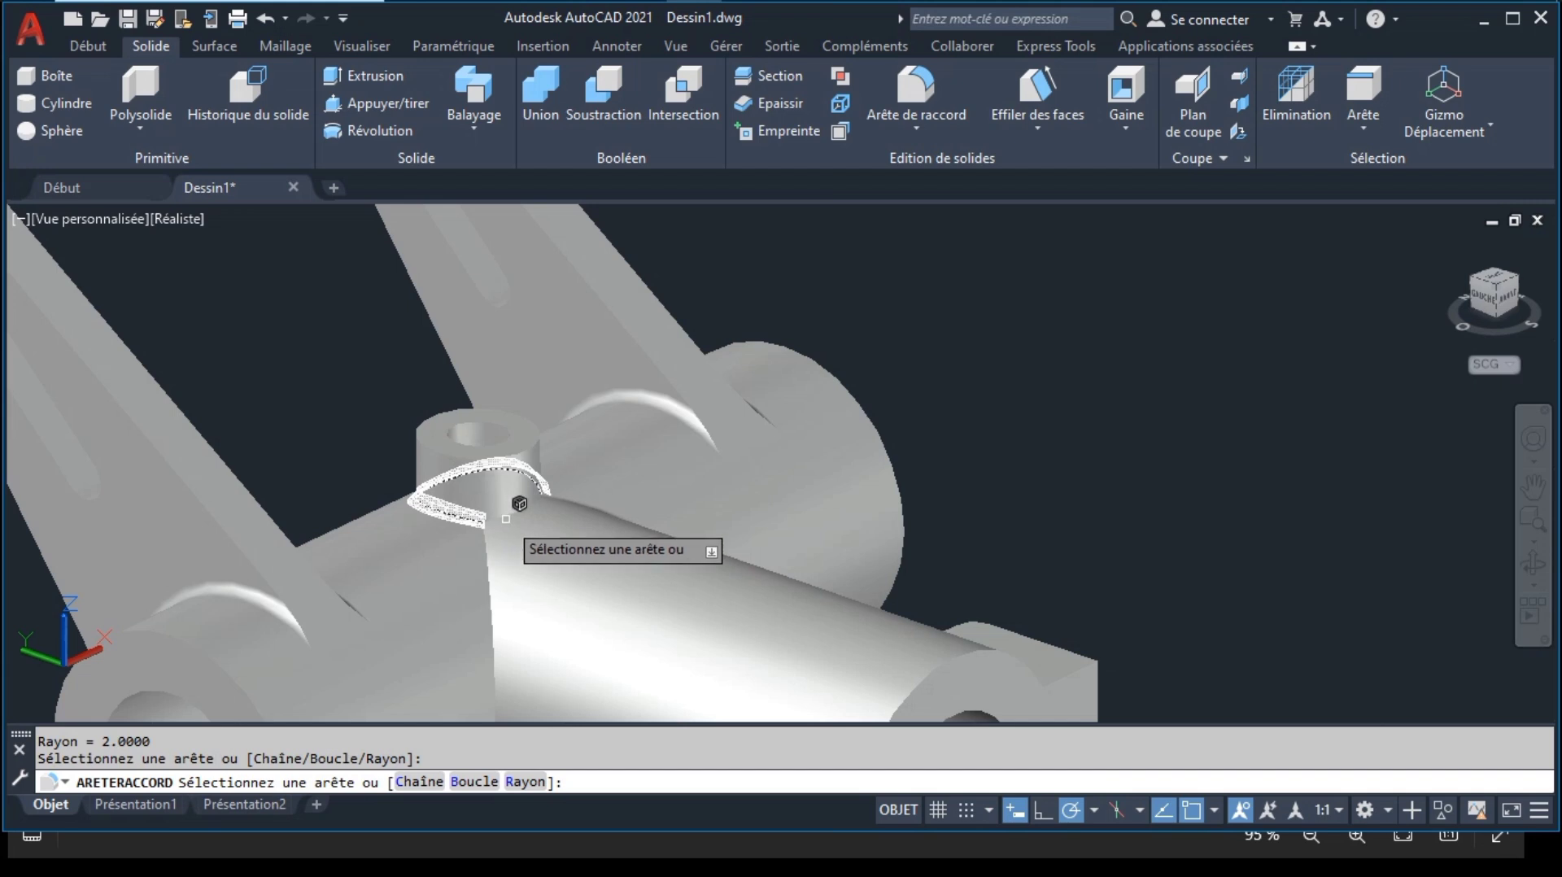
pyautogui.click(518, 501)
pyautogui.press('Return')
pyautogui.press('Return')
# Step: Fillet the remaining side seam between the branch cylinder and the main cylinder below the boss, radius 2
pyautogui.press('Return')
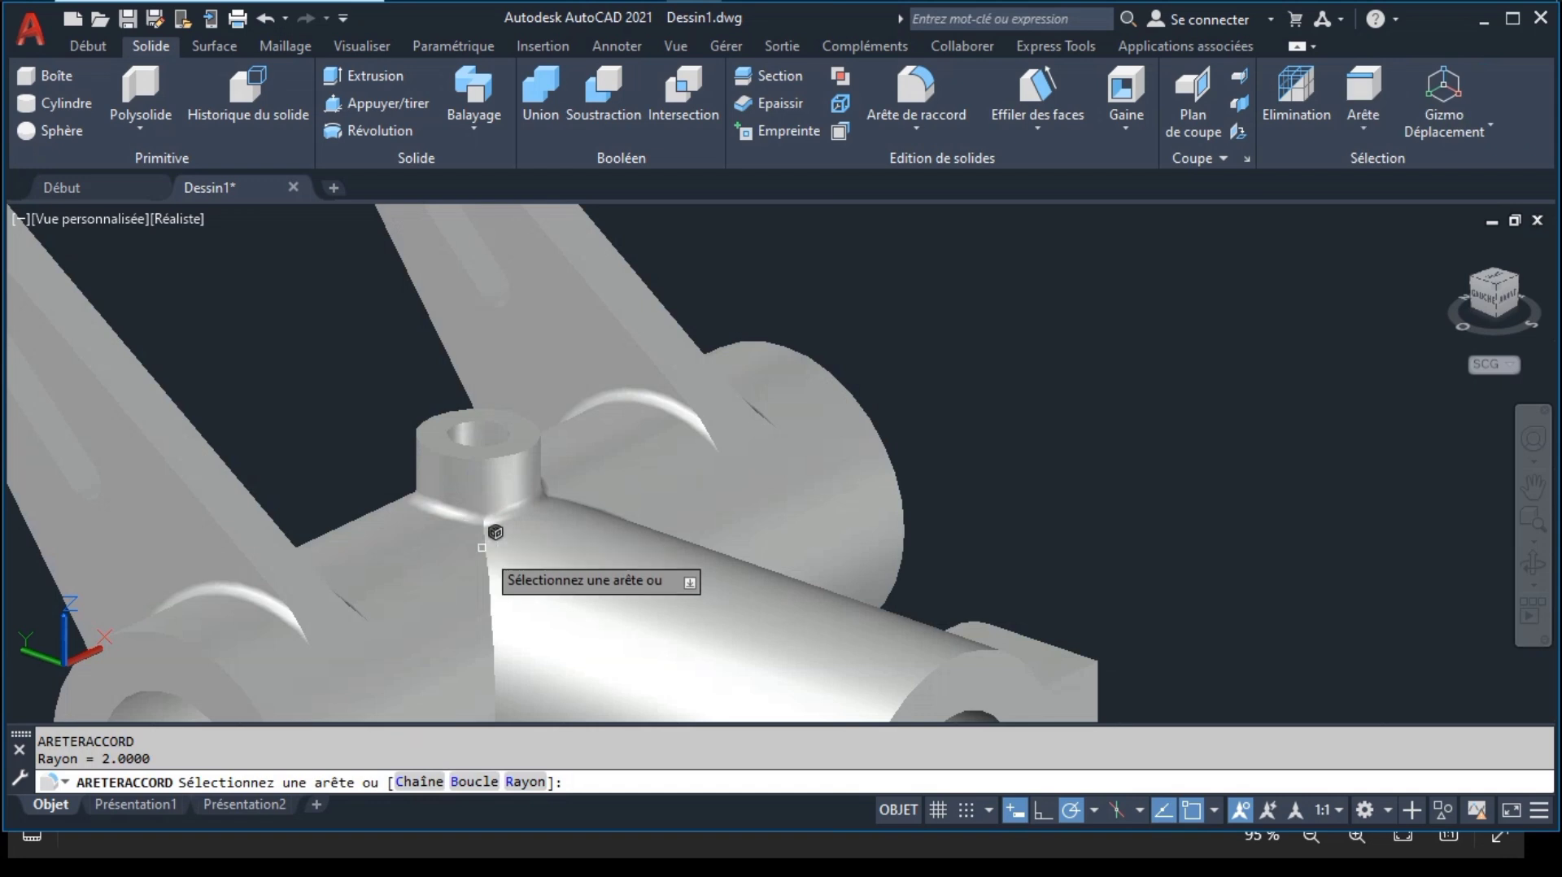
pyautogui.click(520, 538)
pyautogui.press('Return')
pyautogui.press('Return')
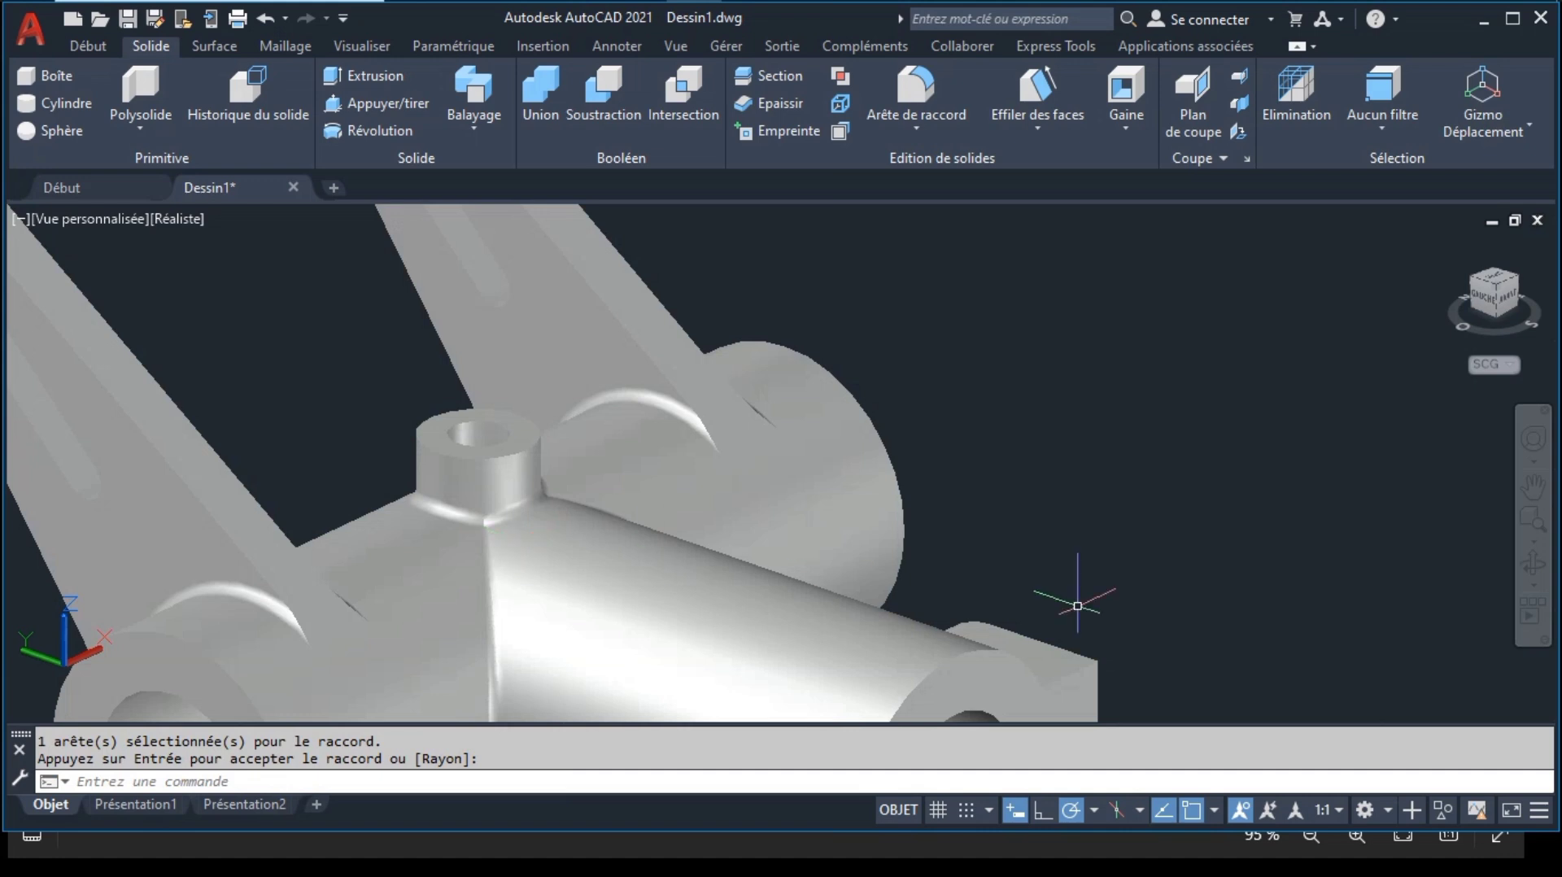
# Step: Remove the two leftover construction lines inside the hole of the side lug by cutting them
pyautogui.moveTo(1170, 558); pyautogui.dragTo(830, 554)
pyautogui.press('Escape')
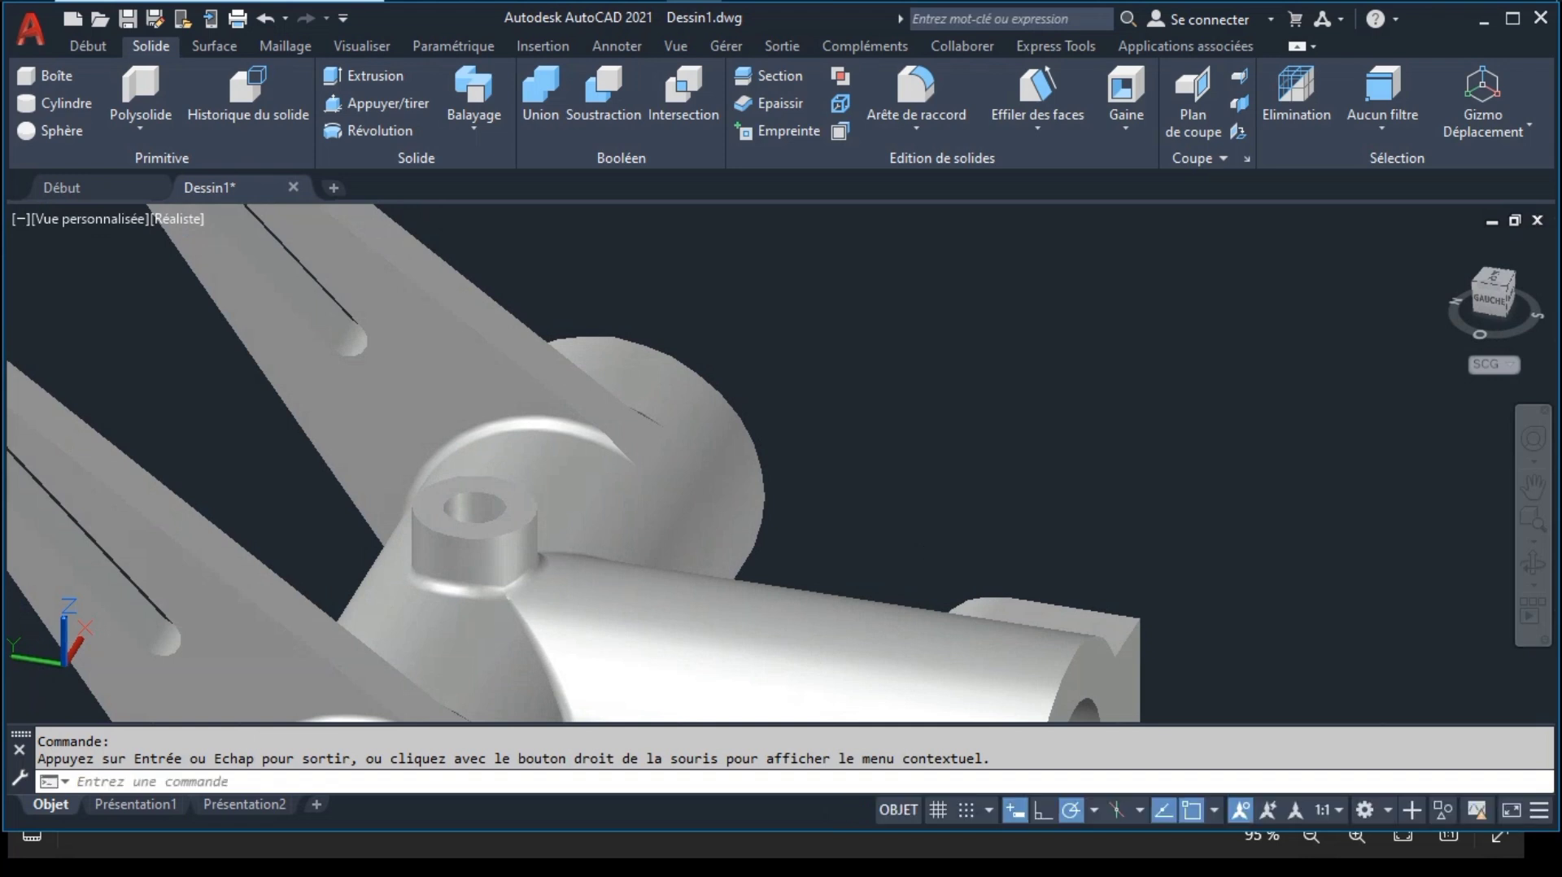
pyautogui.click(1532, 486)
pyautogui.moveTo(1178, 533); pyautogui.dragTo(1081, 323)
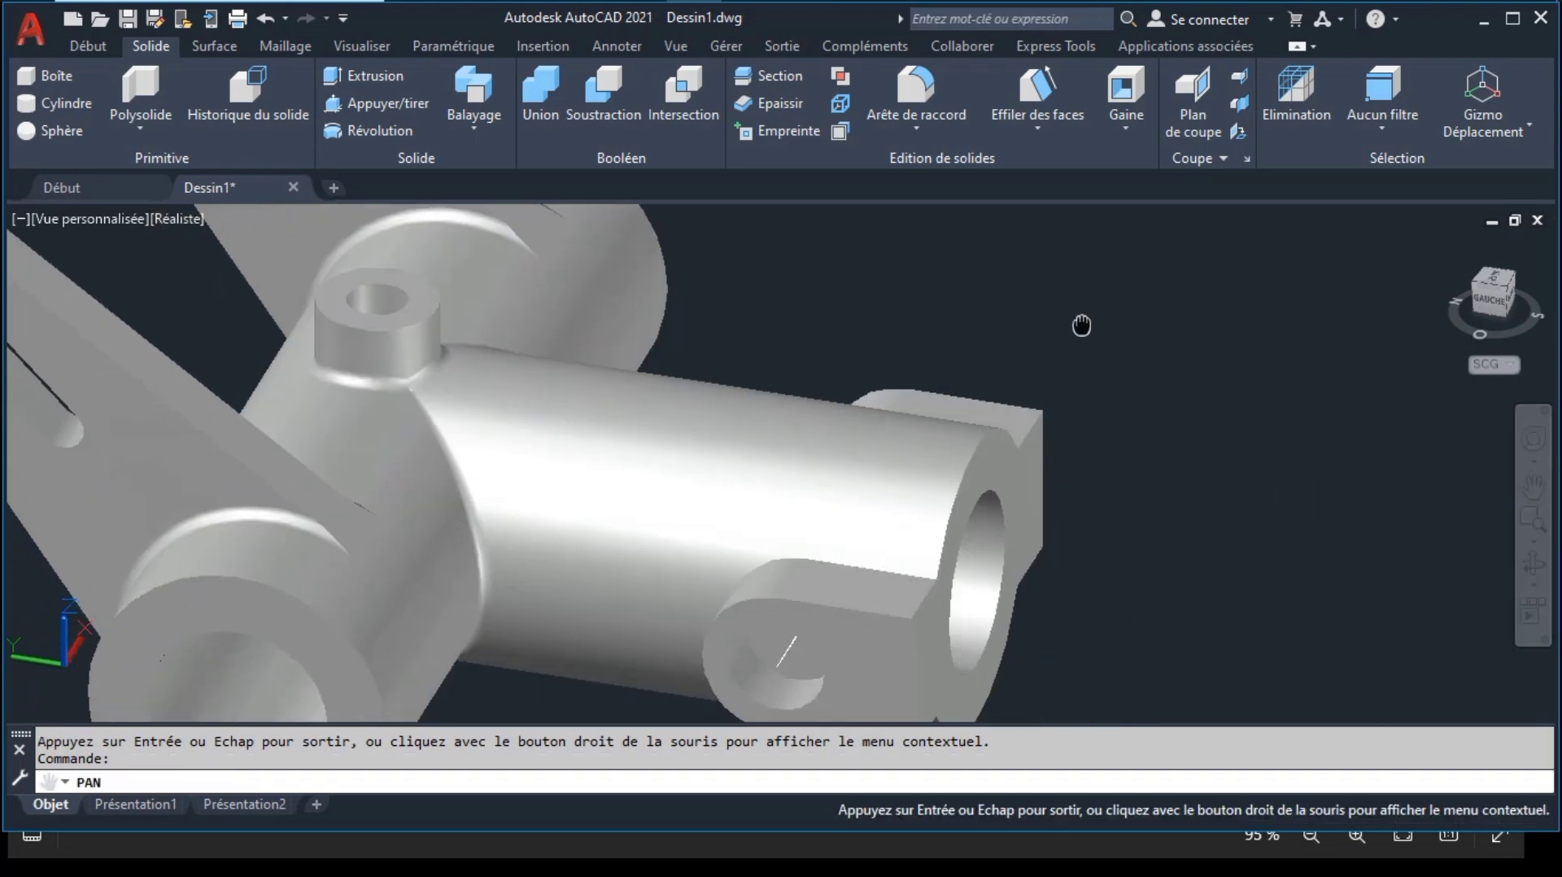
pyautogui.moveTo(966, 555); pyautogui.dragTo(999, 511)
pyautogui.press('Escape')
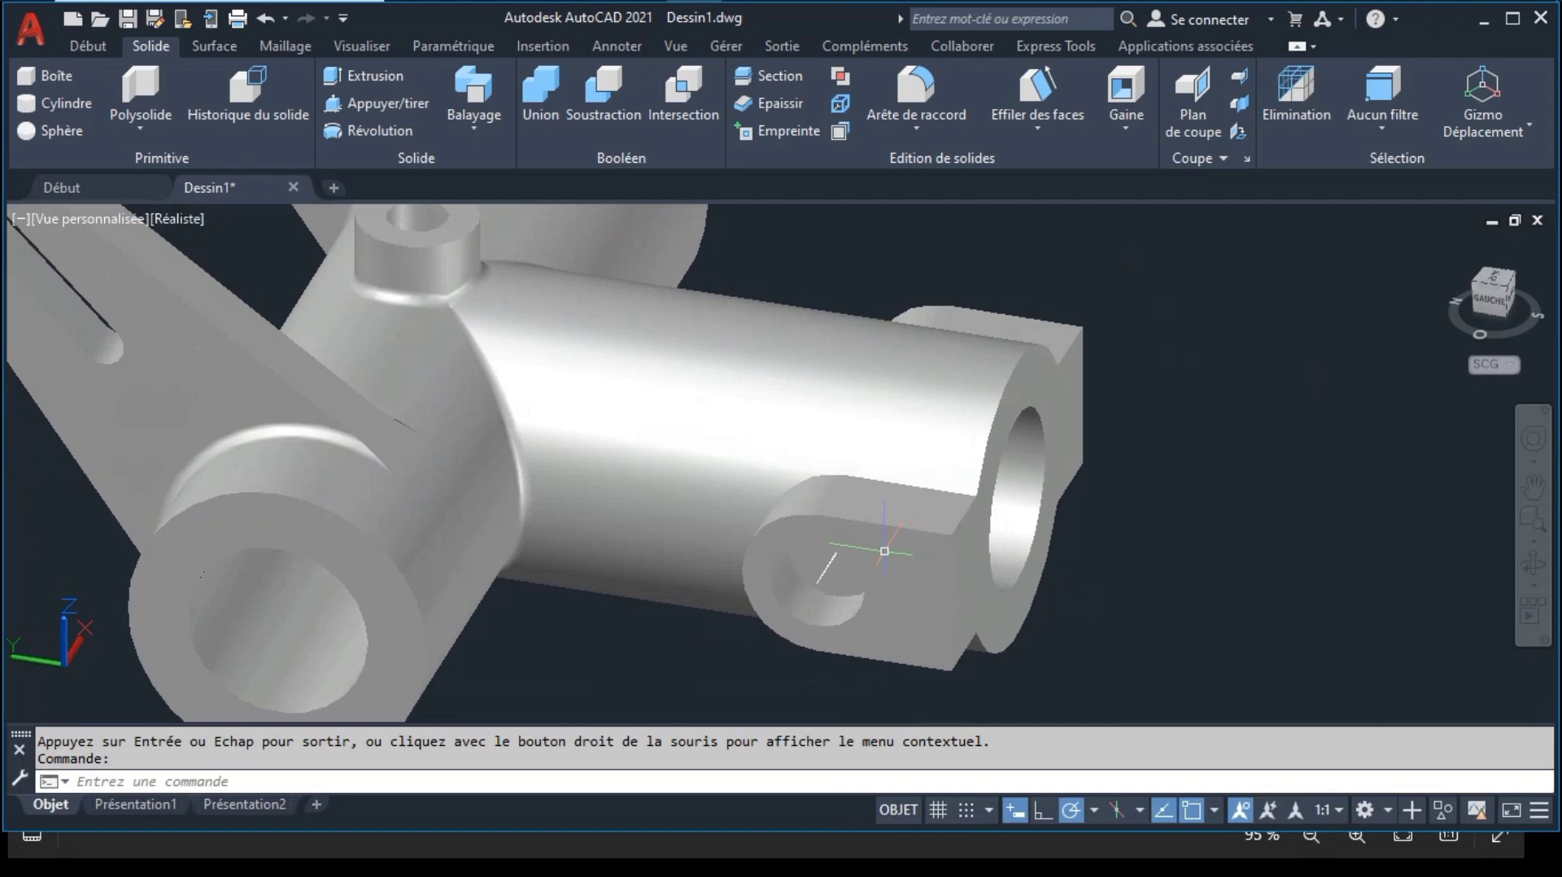
pyautogui.click(824, 568)
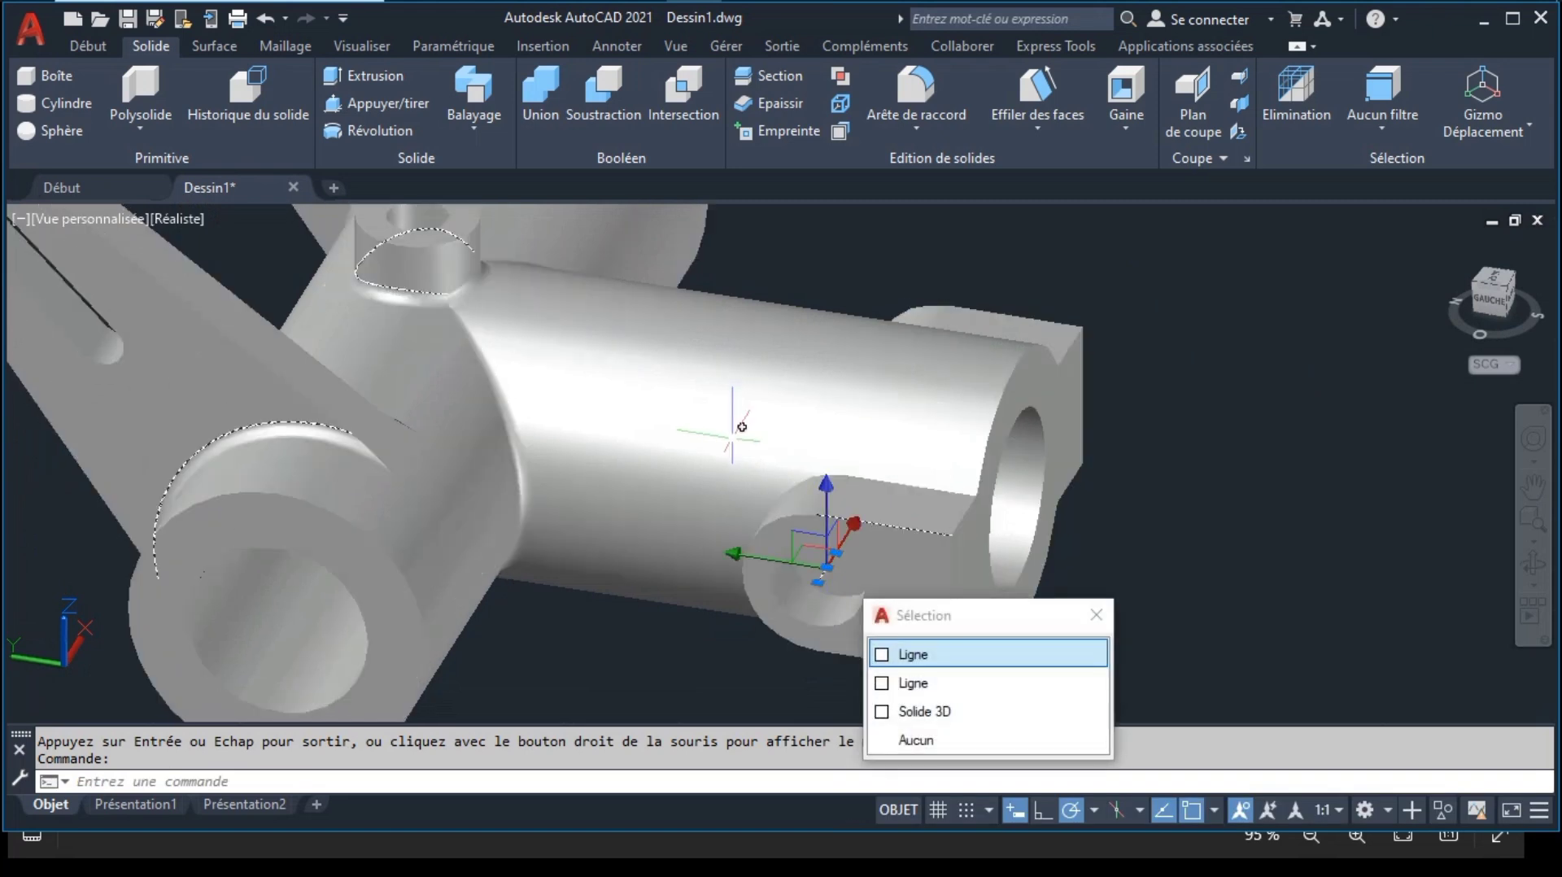
pyautogui.hotkey('ctrl', 'x')
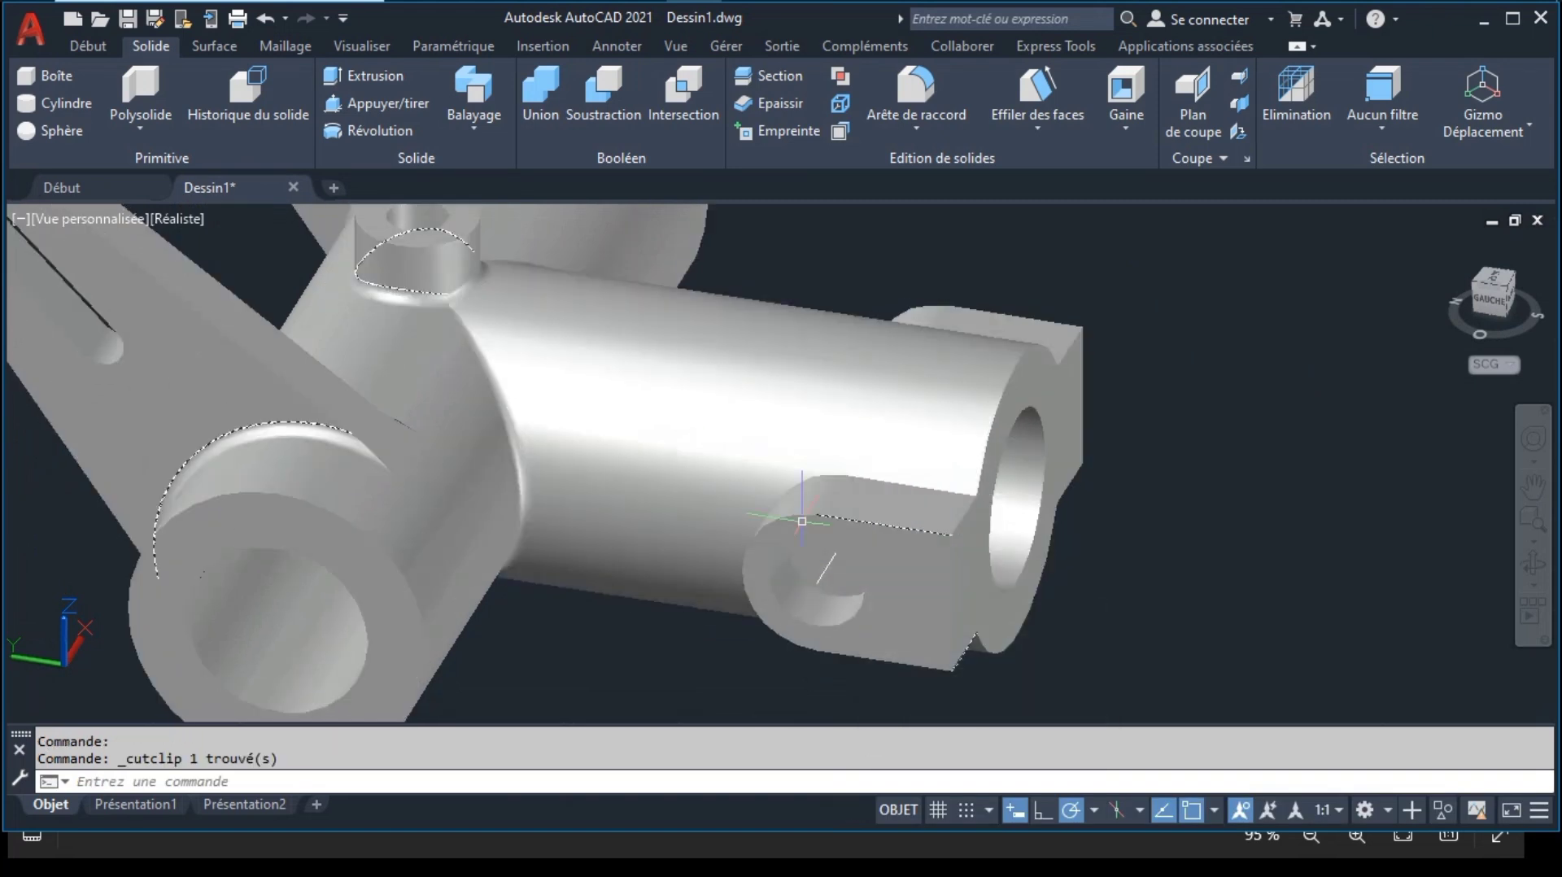
pyautogui.click(825, 570)
pyautogui.hotkey('ctrl', 'x')
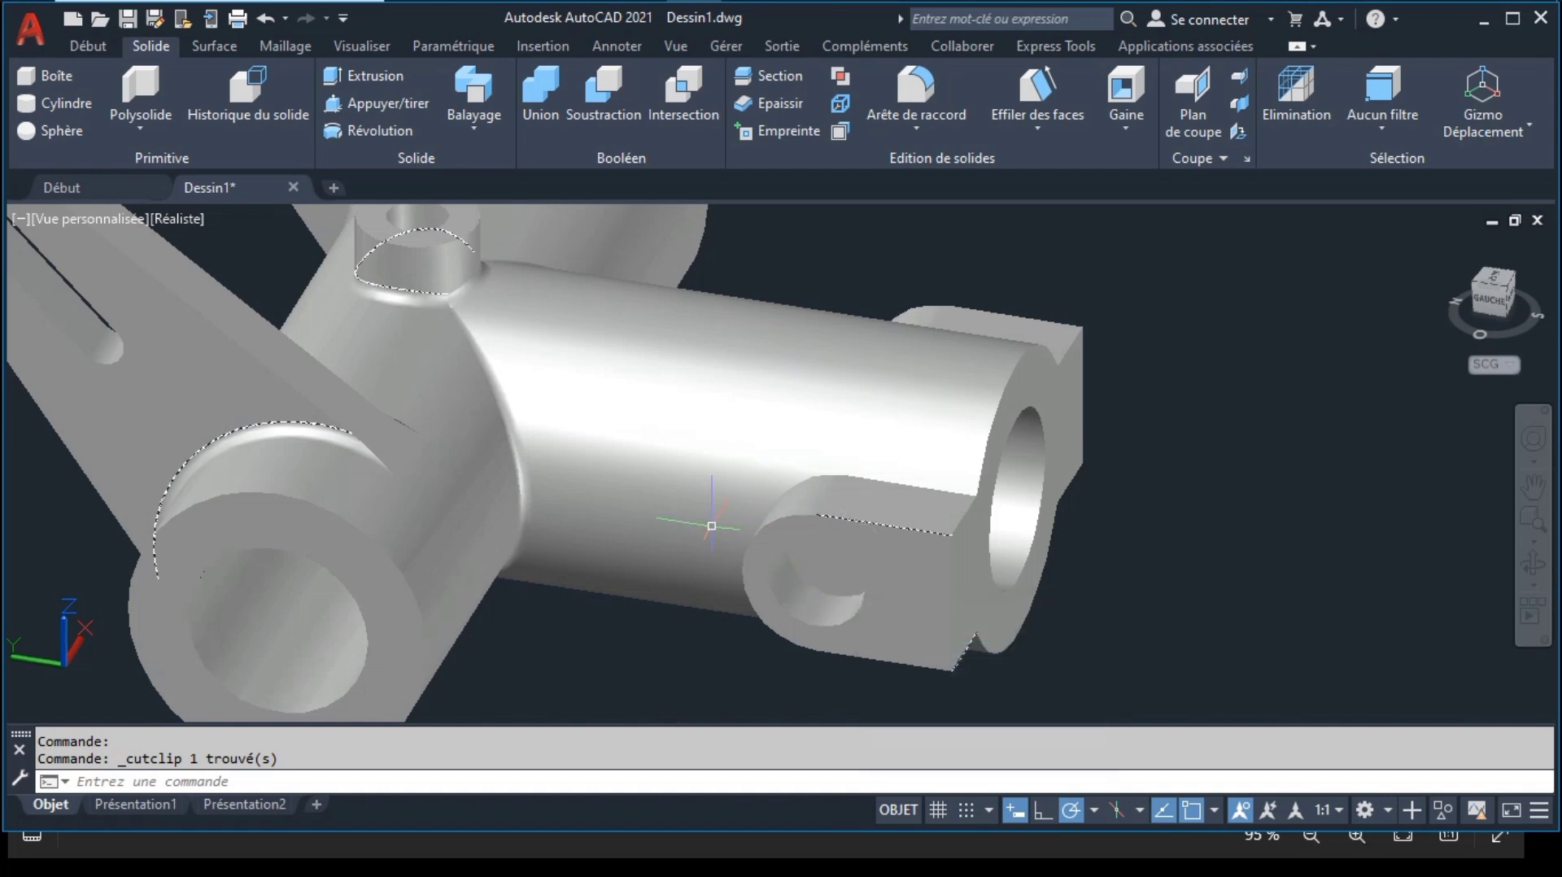
# Step: Fillet the rounded end and both straight edges where the near side lug meets the branch cylinder, radius 2
pyautogui.click(901, 92)
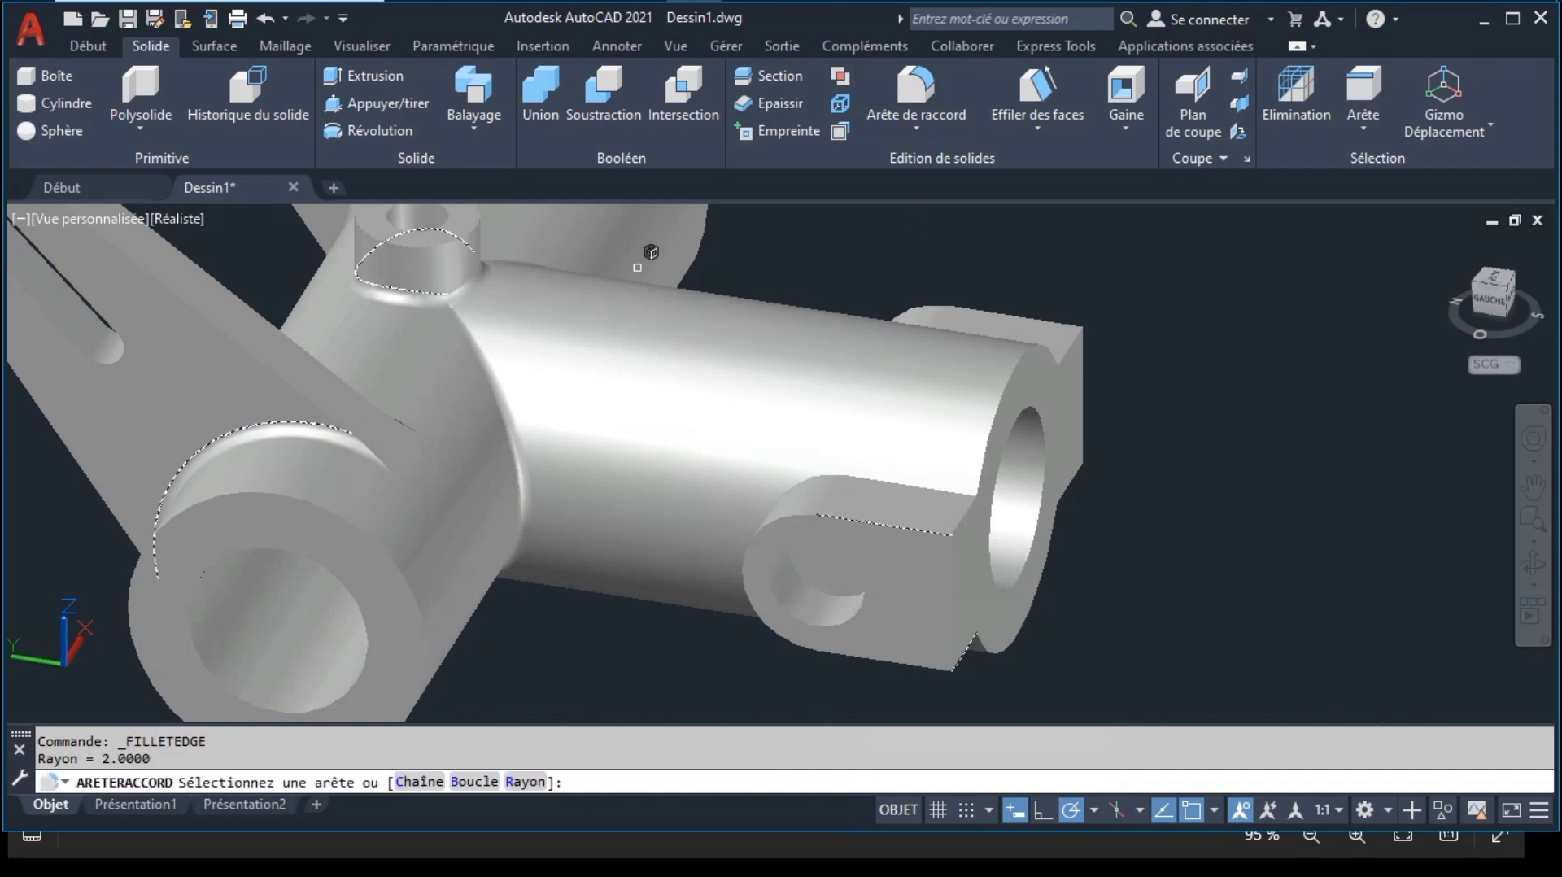
pyautogui.click(869, 472)
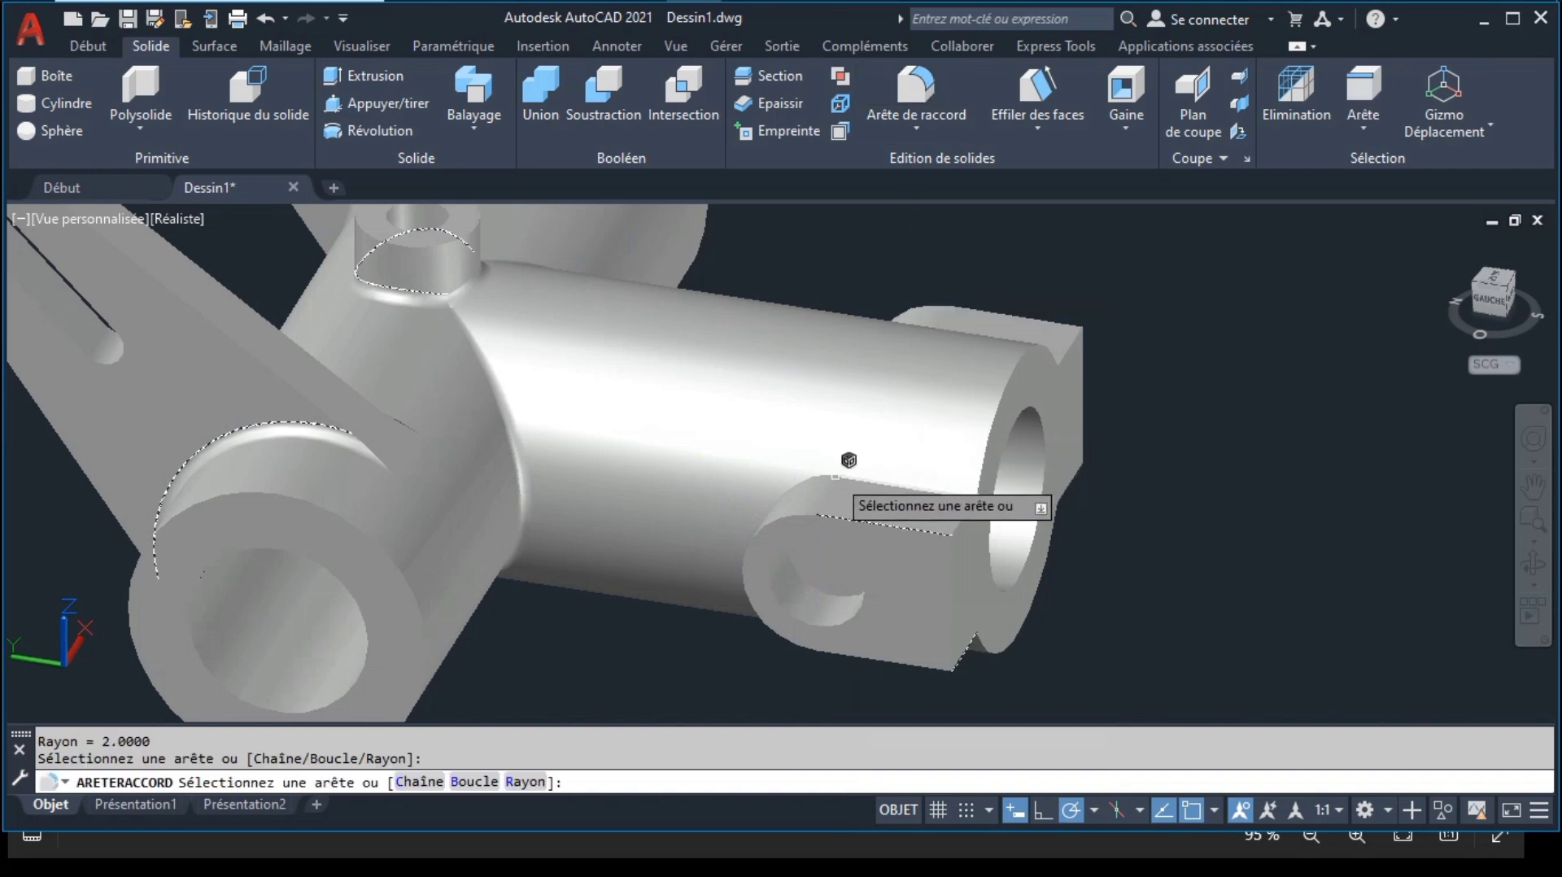
pyautogui.click(842, 458)
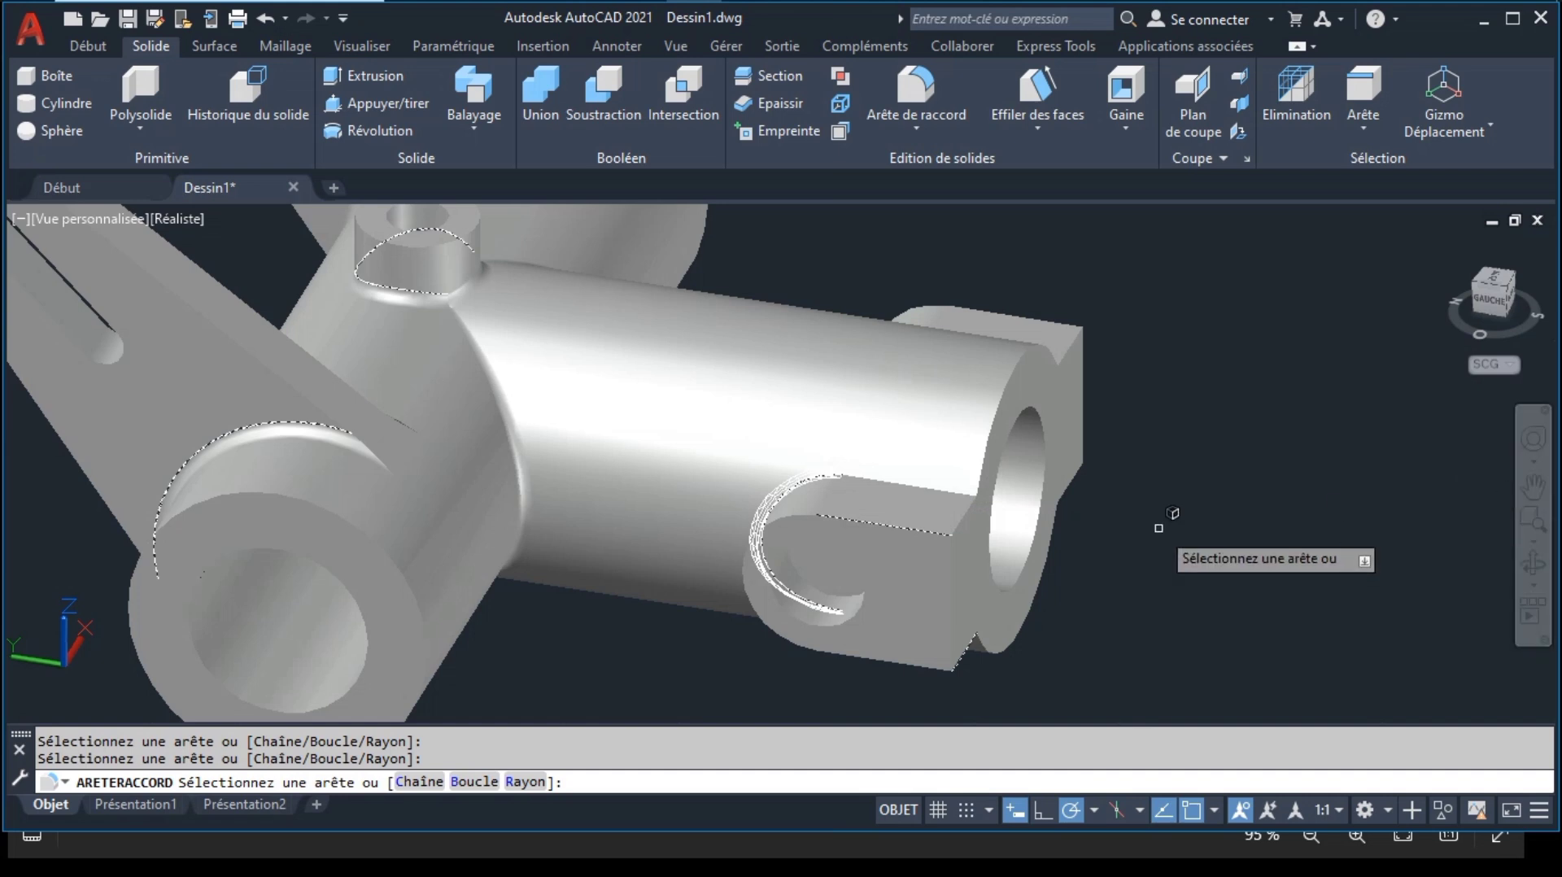
pyautogui.click(958, 490)
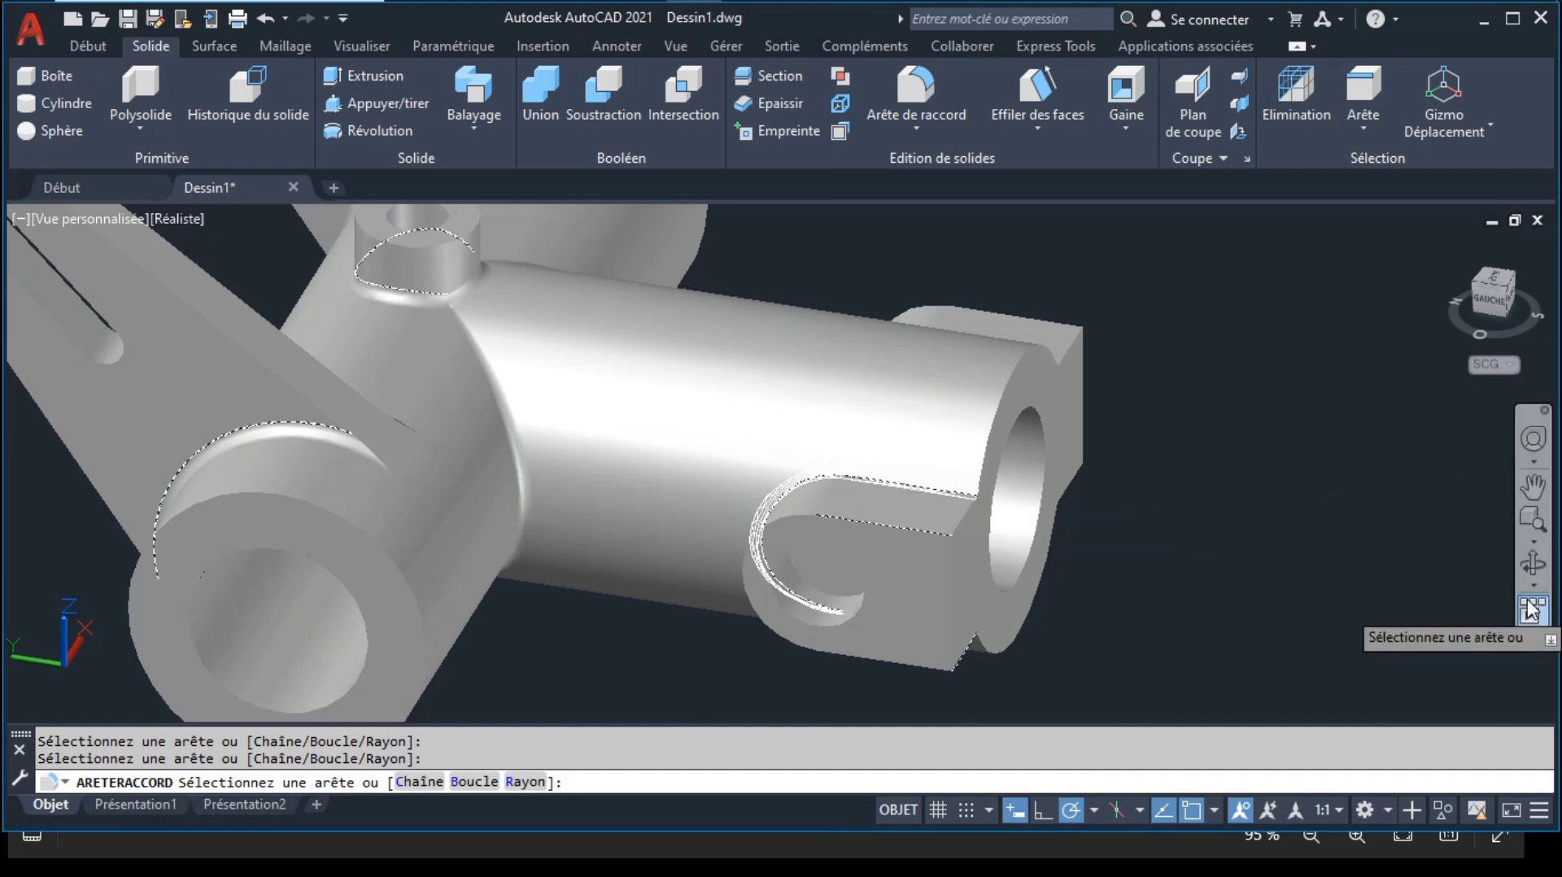
pyautogui.click(1533, 564)
pyautogui.moveTo(798, 505); pyautogui.dragTo(872, 398)
pyautogui.press('Escape')
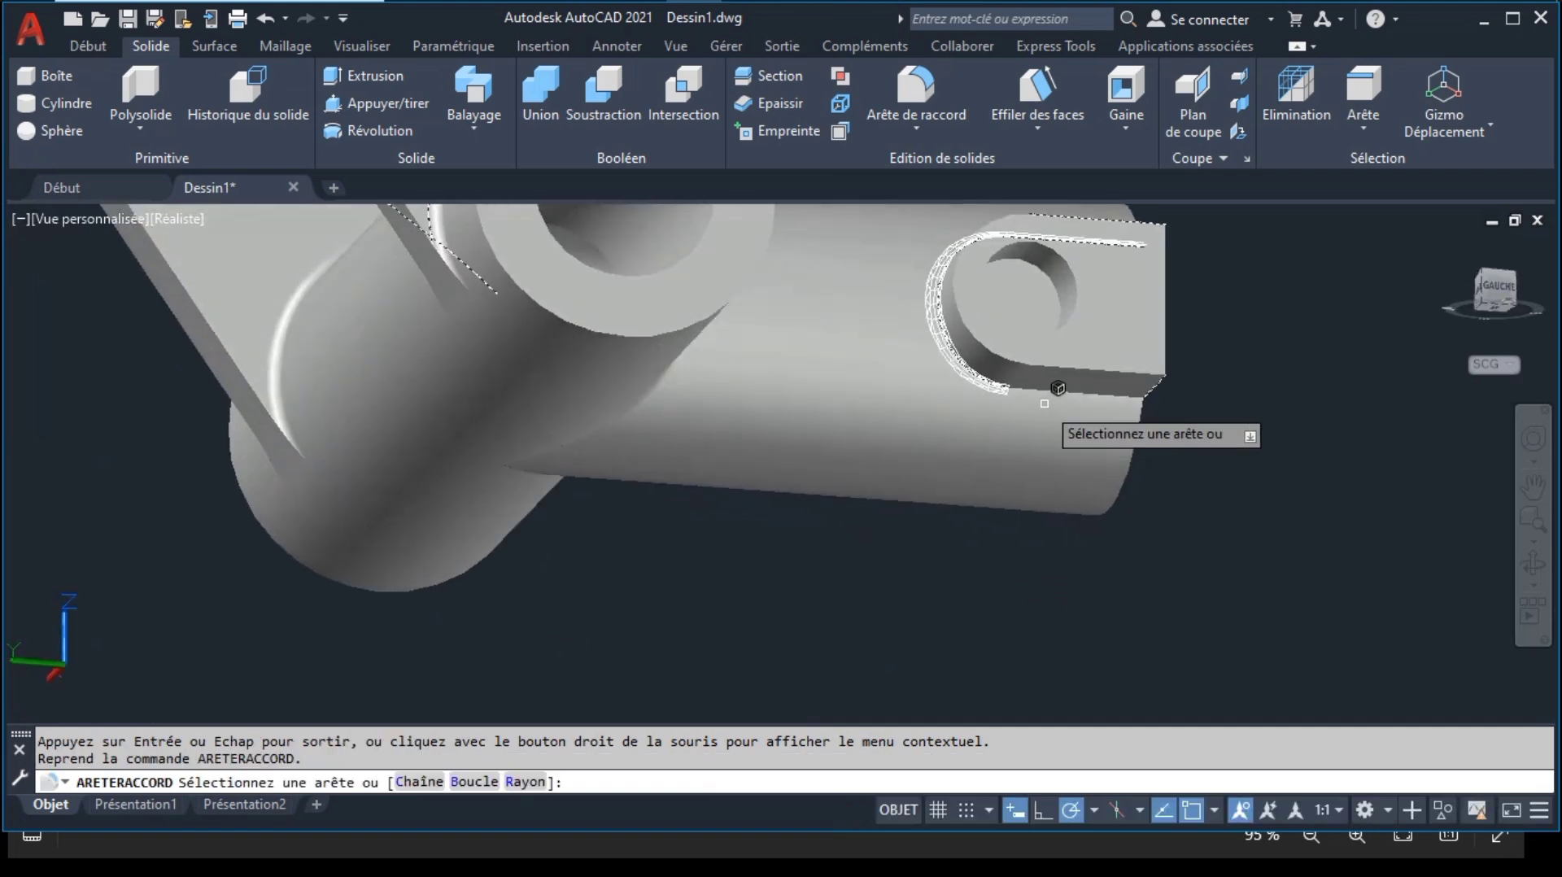
pyautogui.click(1030, 391)
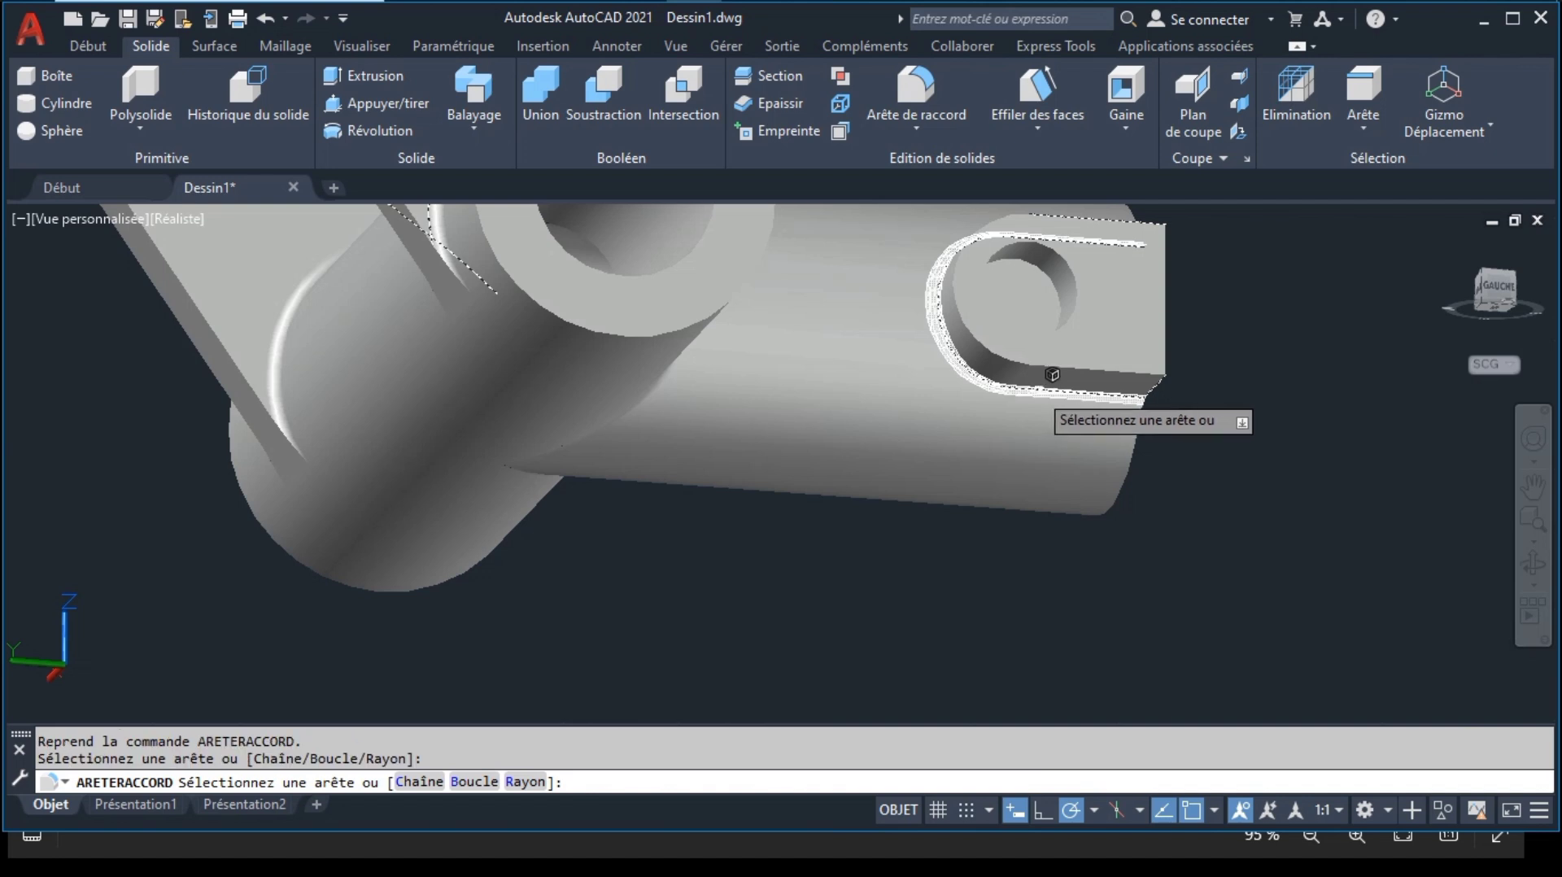
pyautogui.press('Return')
pyautogui.press('Return')
# Step: Fillet the matching three edges where the opposite side lug joins the branch cylinder, using the same radius
pyautogui.press('Return')
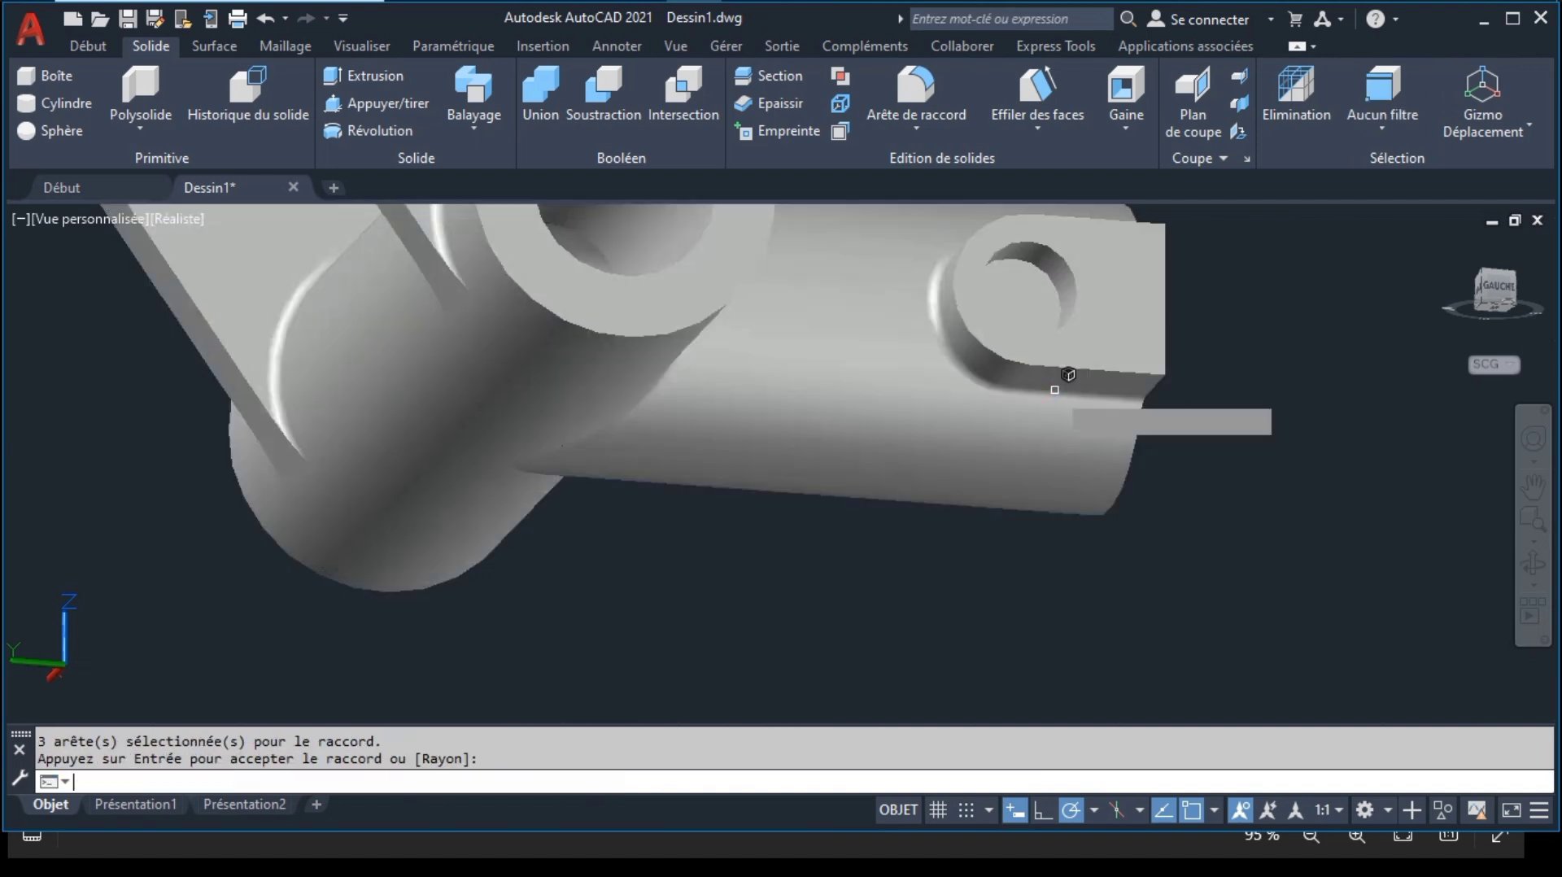
pyautogui.click(1532, 561)
pyautogui.moveTo(1159, 418); pyautogui.dragTo(760, 489)
pyautogui.press('Escape')
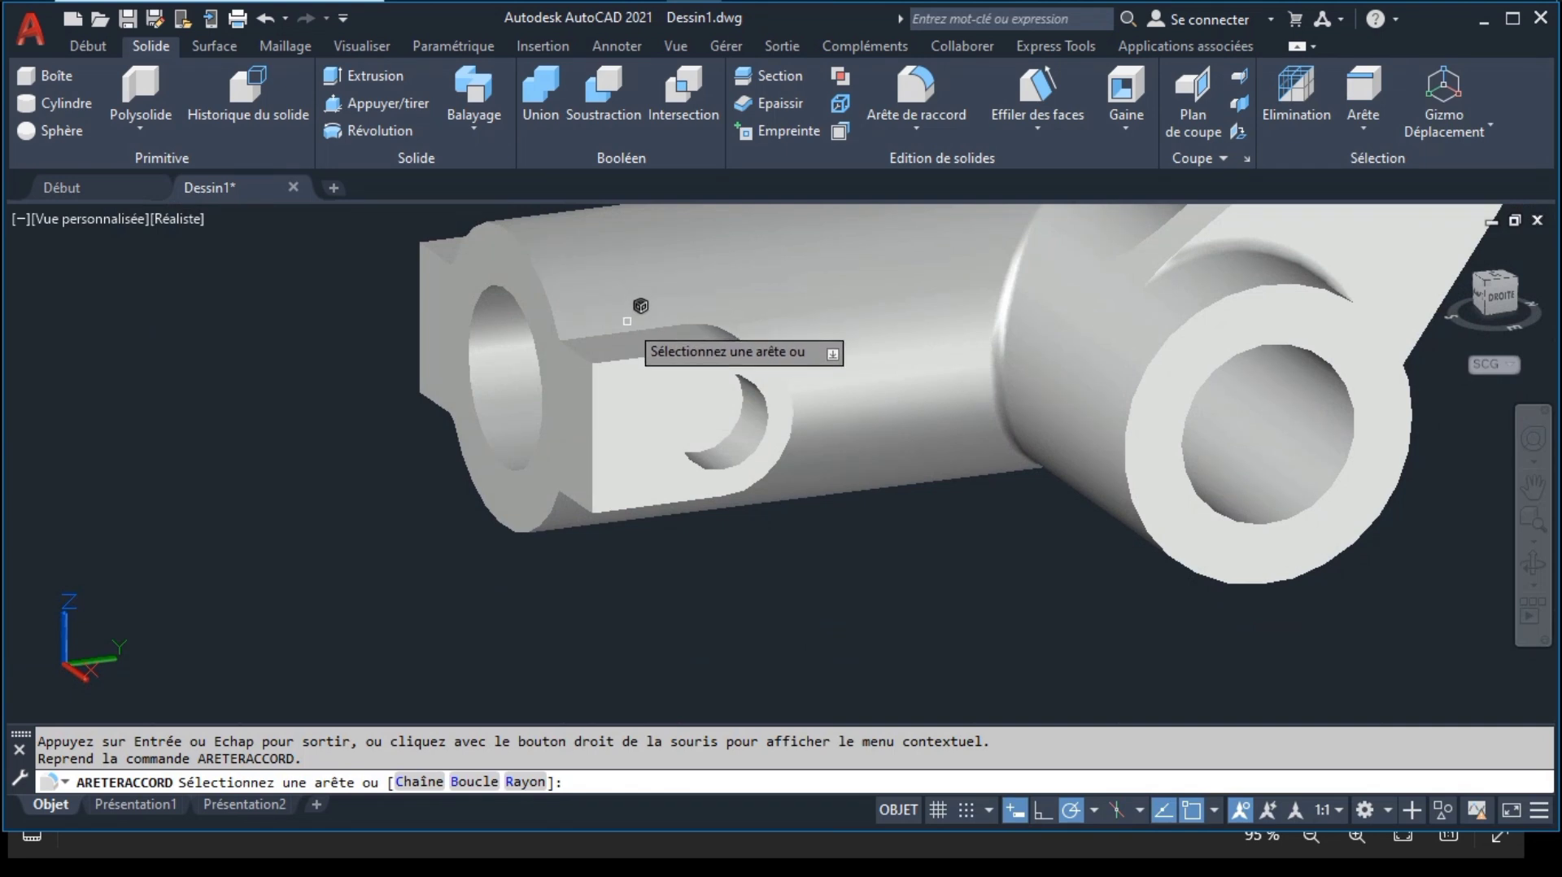
pyautogui.click(702, 324)
pyautogui.click(750, 336)
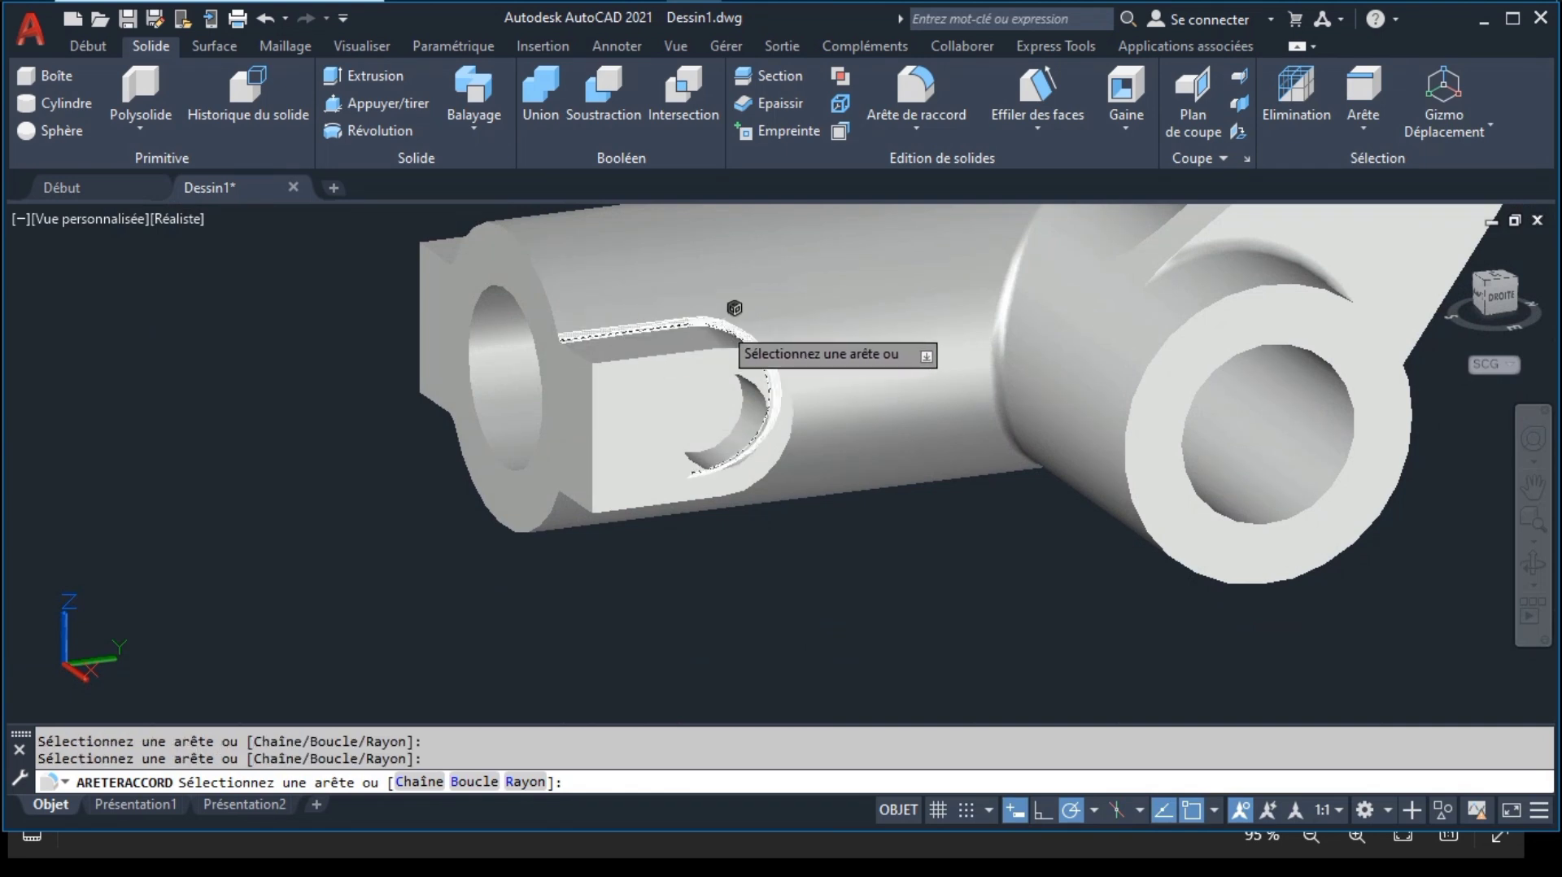
pyautogui.click(1535, 580)
pyautogui.moveTo(994, 550); pyautogui.dragTo(586, 235)
pyautogui.press('Escape')
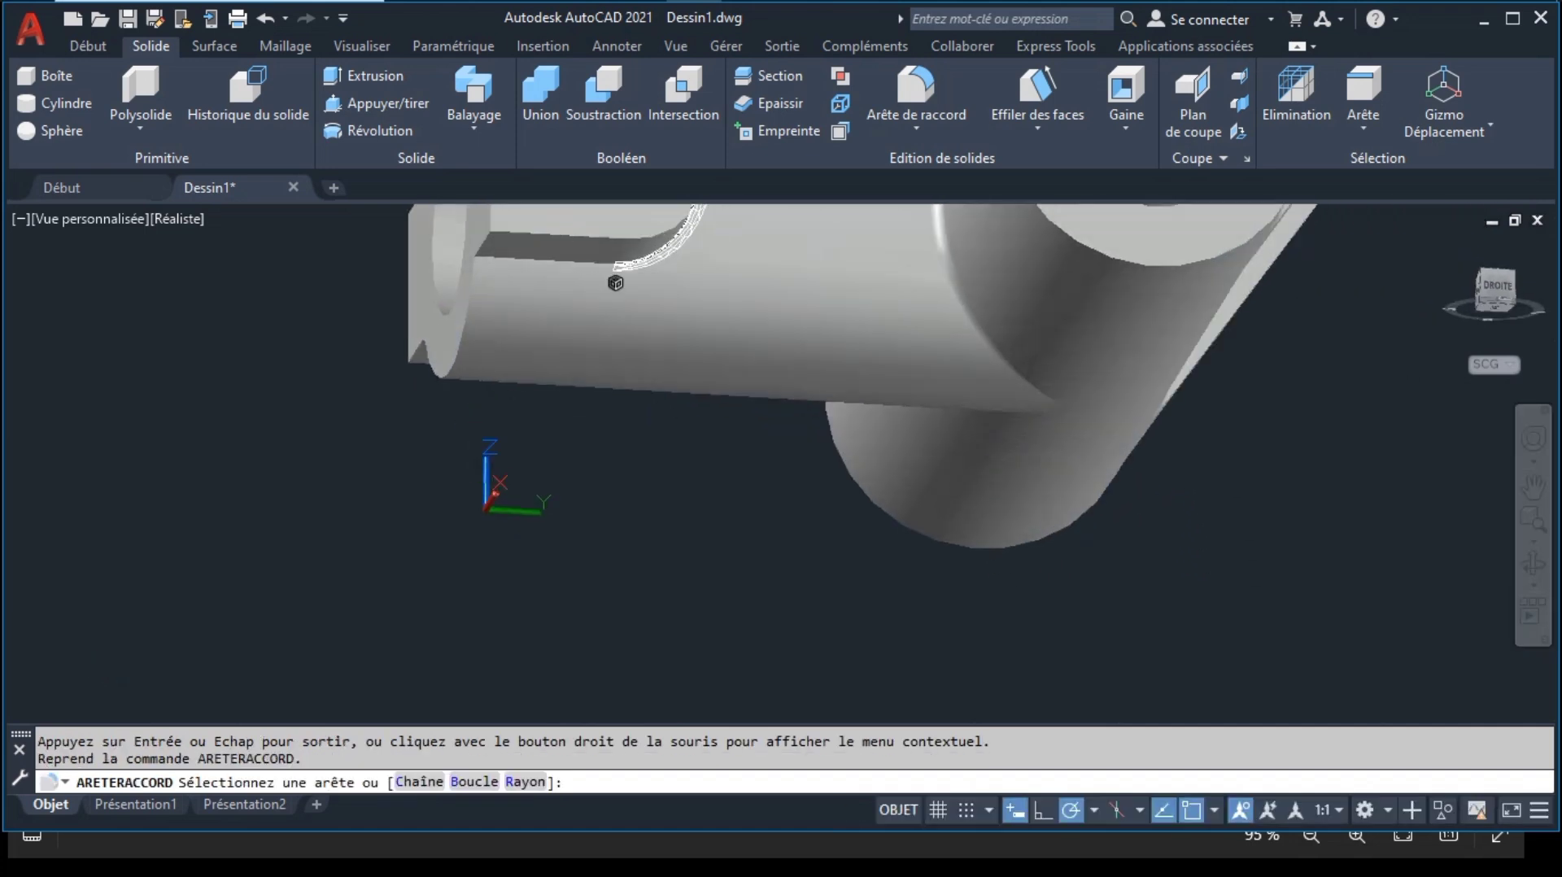
pyautogui.click(588, 249)
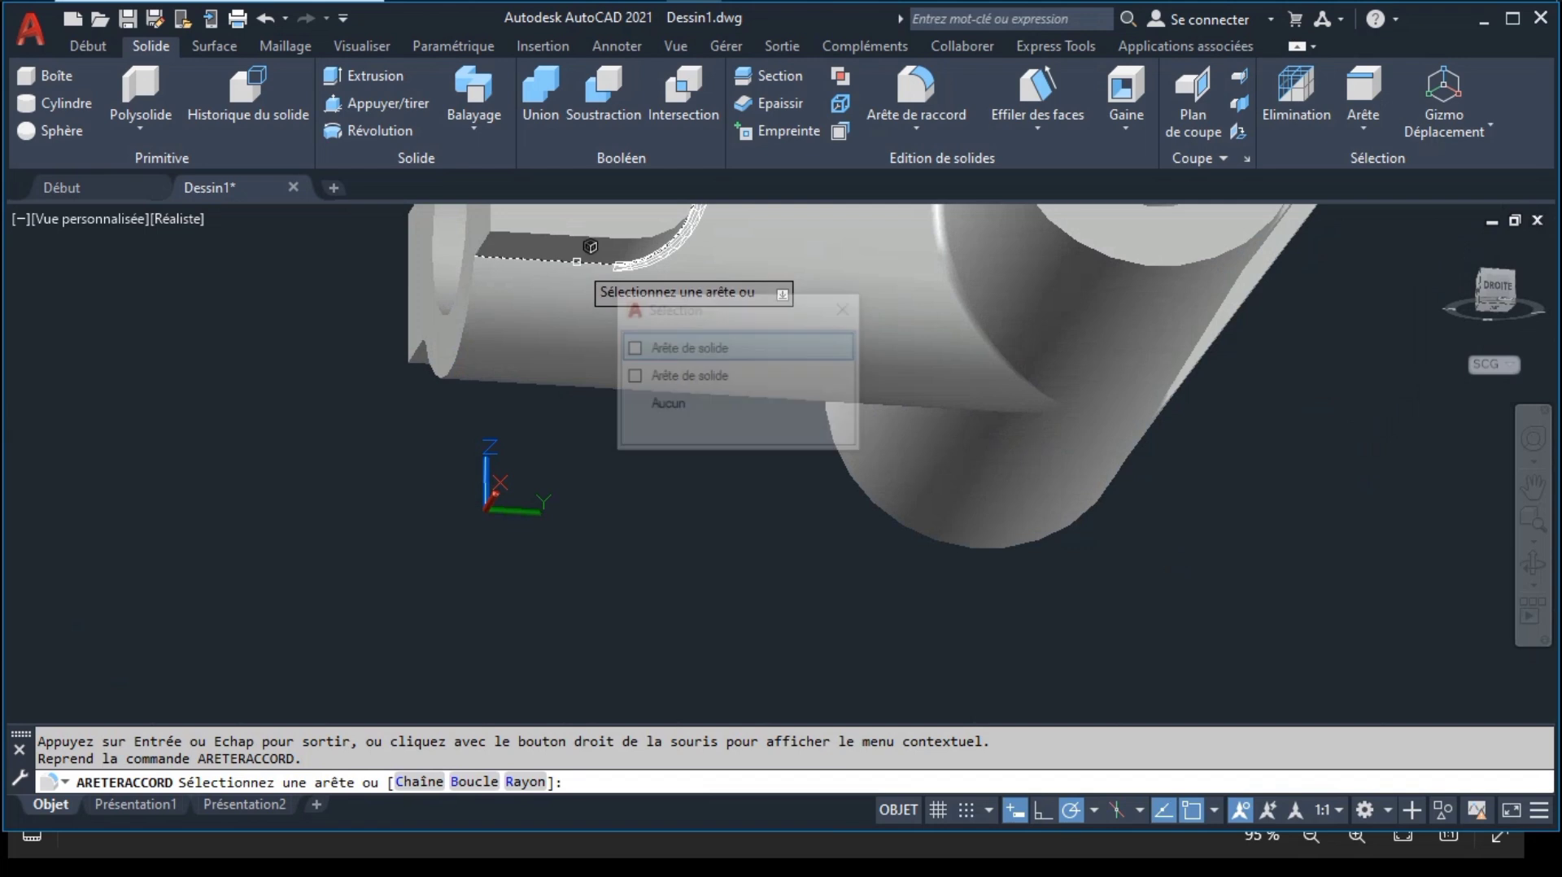
pyautogui.click(675, 346)
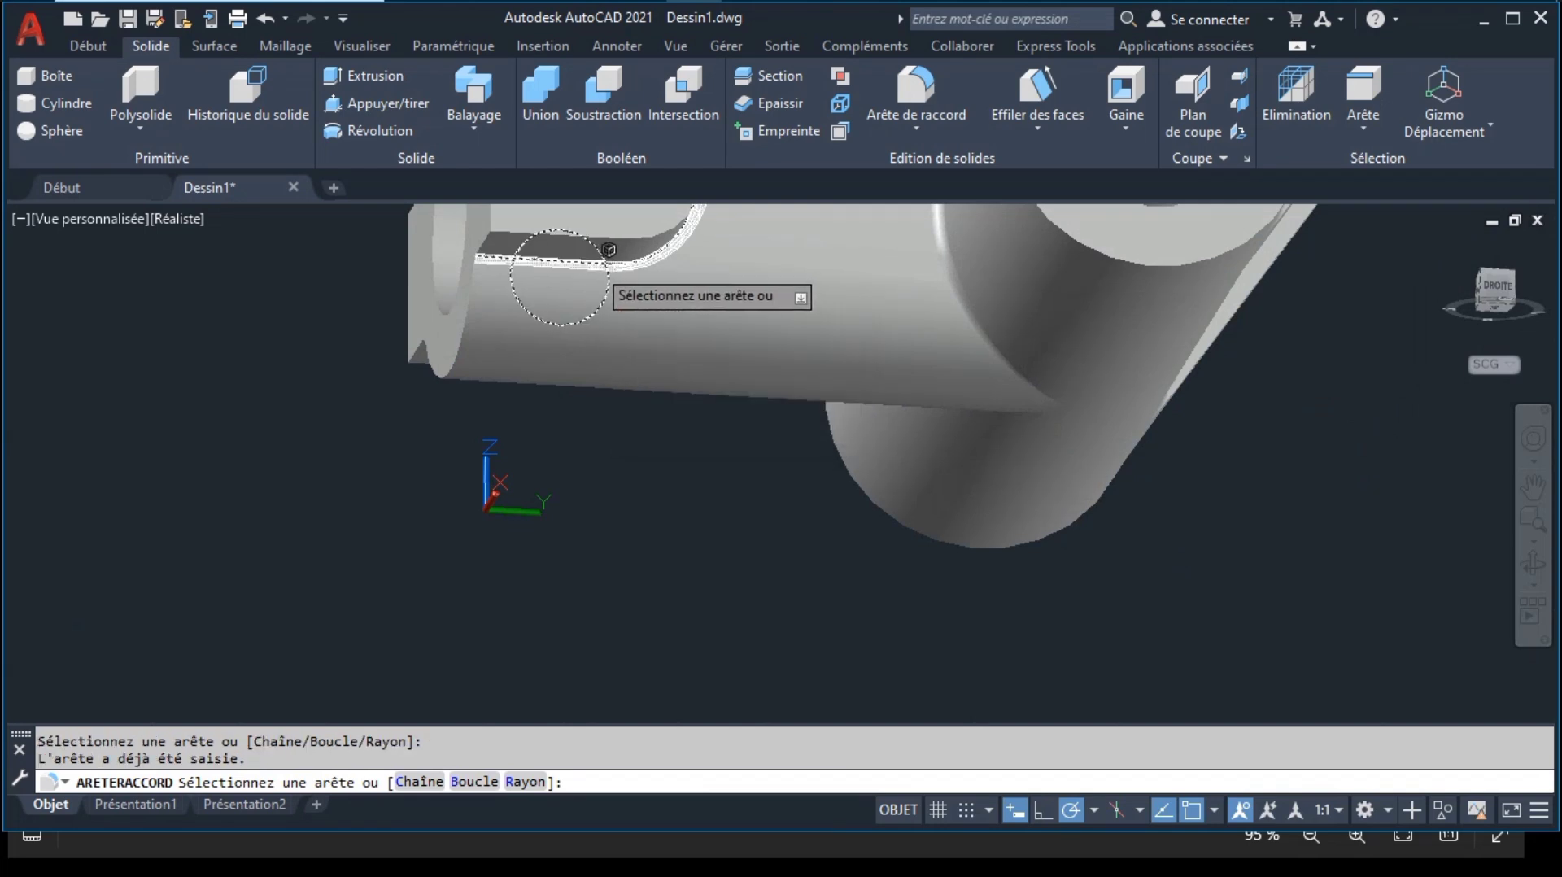
pyautogui.press('Return')
pyautogui.press('Return')
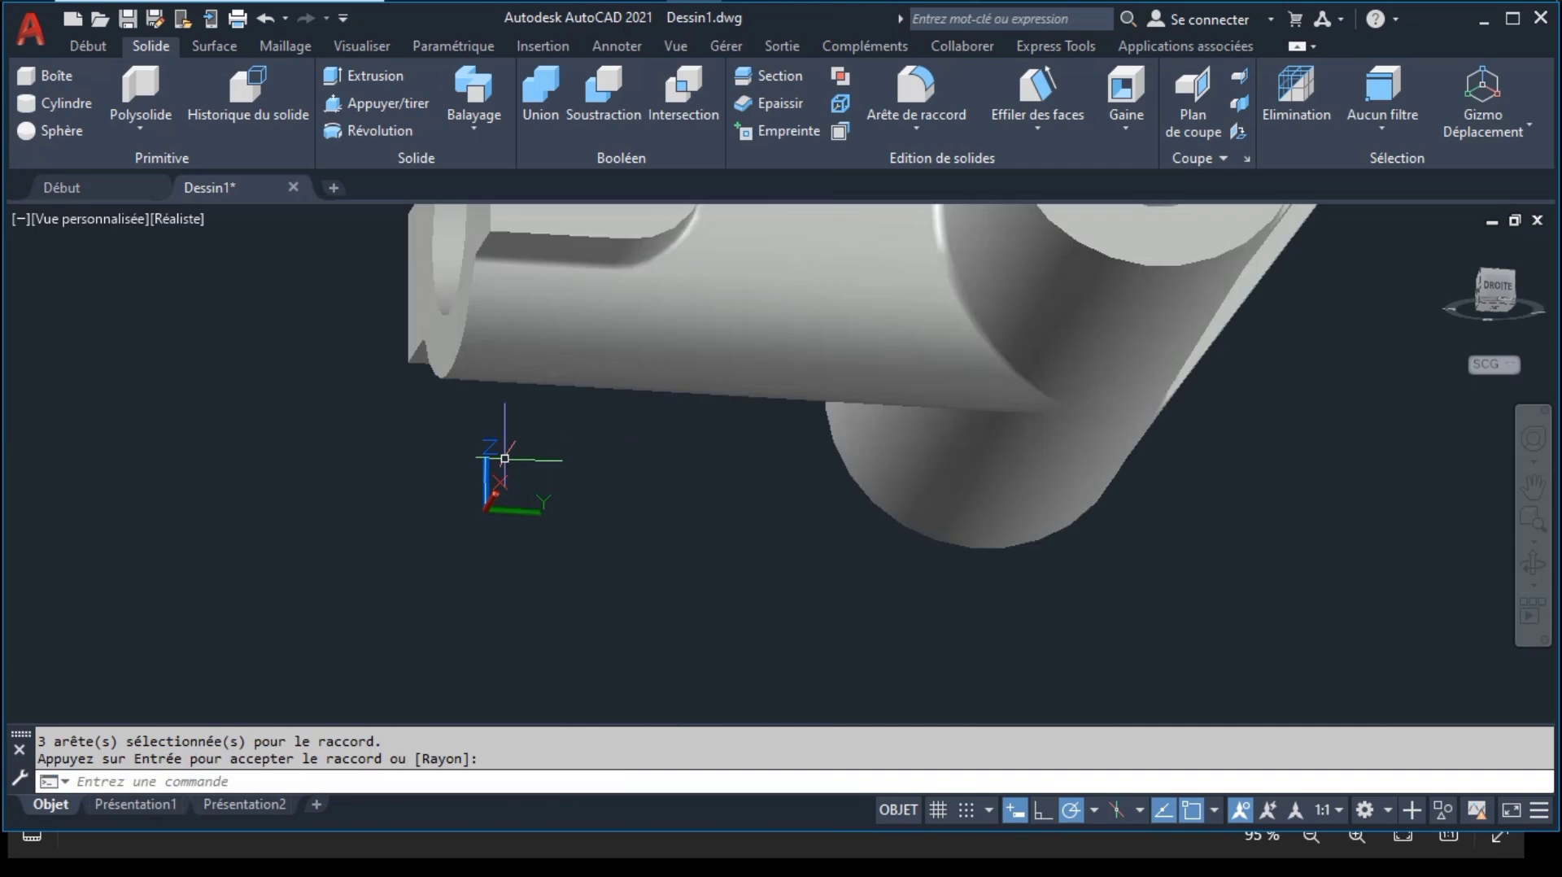
# Step: Show the whole part in an isometric-like view with the Réaliste visual style and select the solid
pyautogui.click(1529, 575)
pyautogui.moveTo(729, 393); pyautogui.dragTo(936, 477)
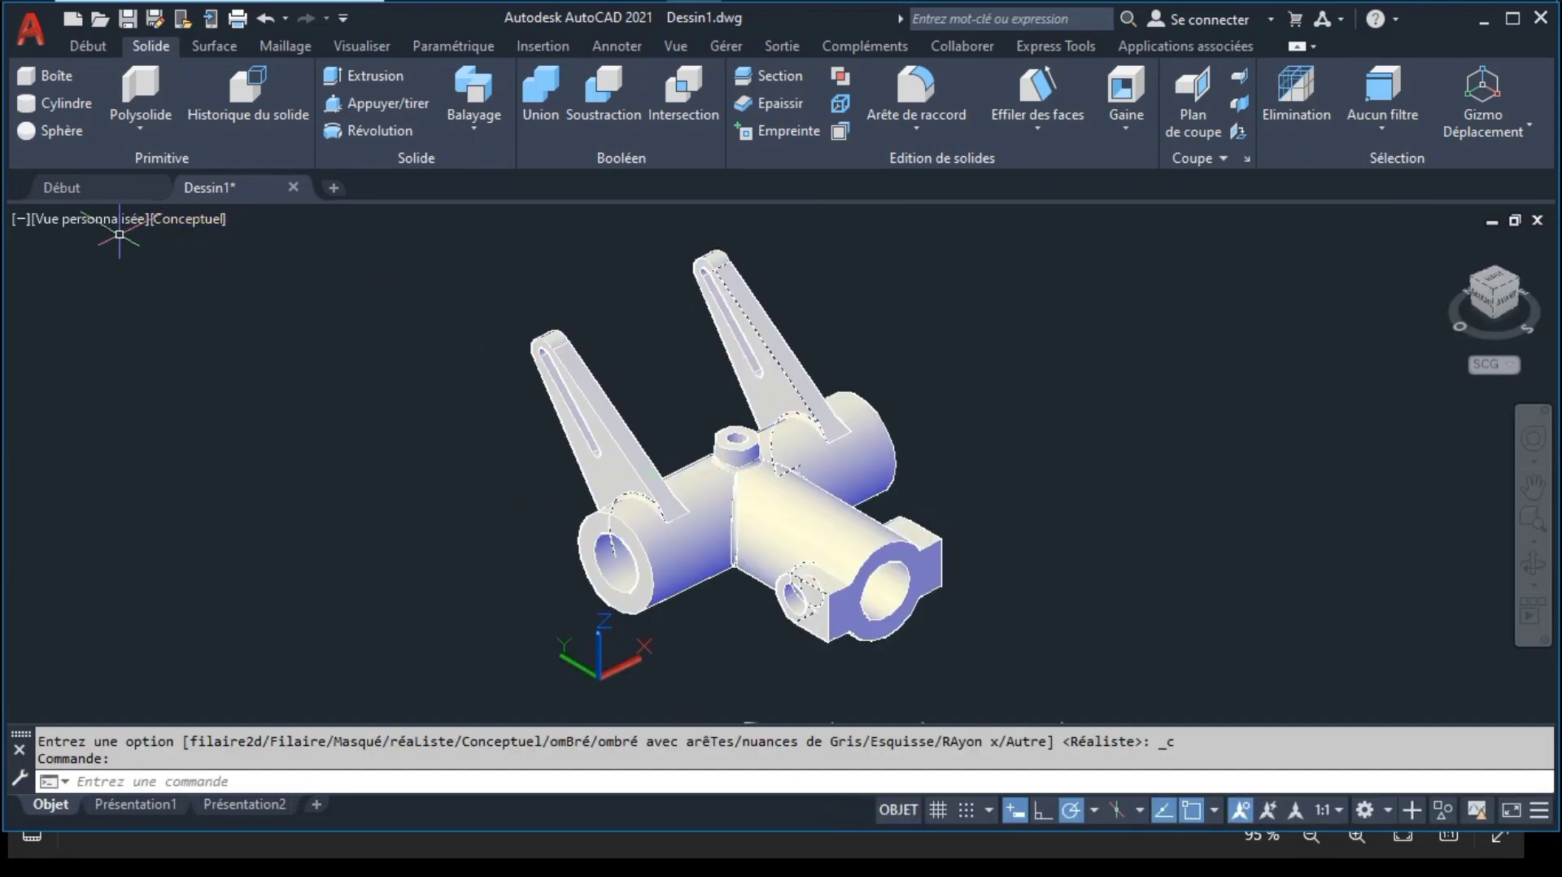
pyautogui.click(163, 218)
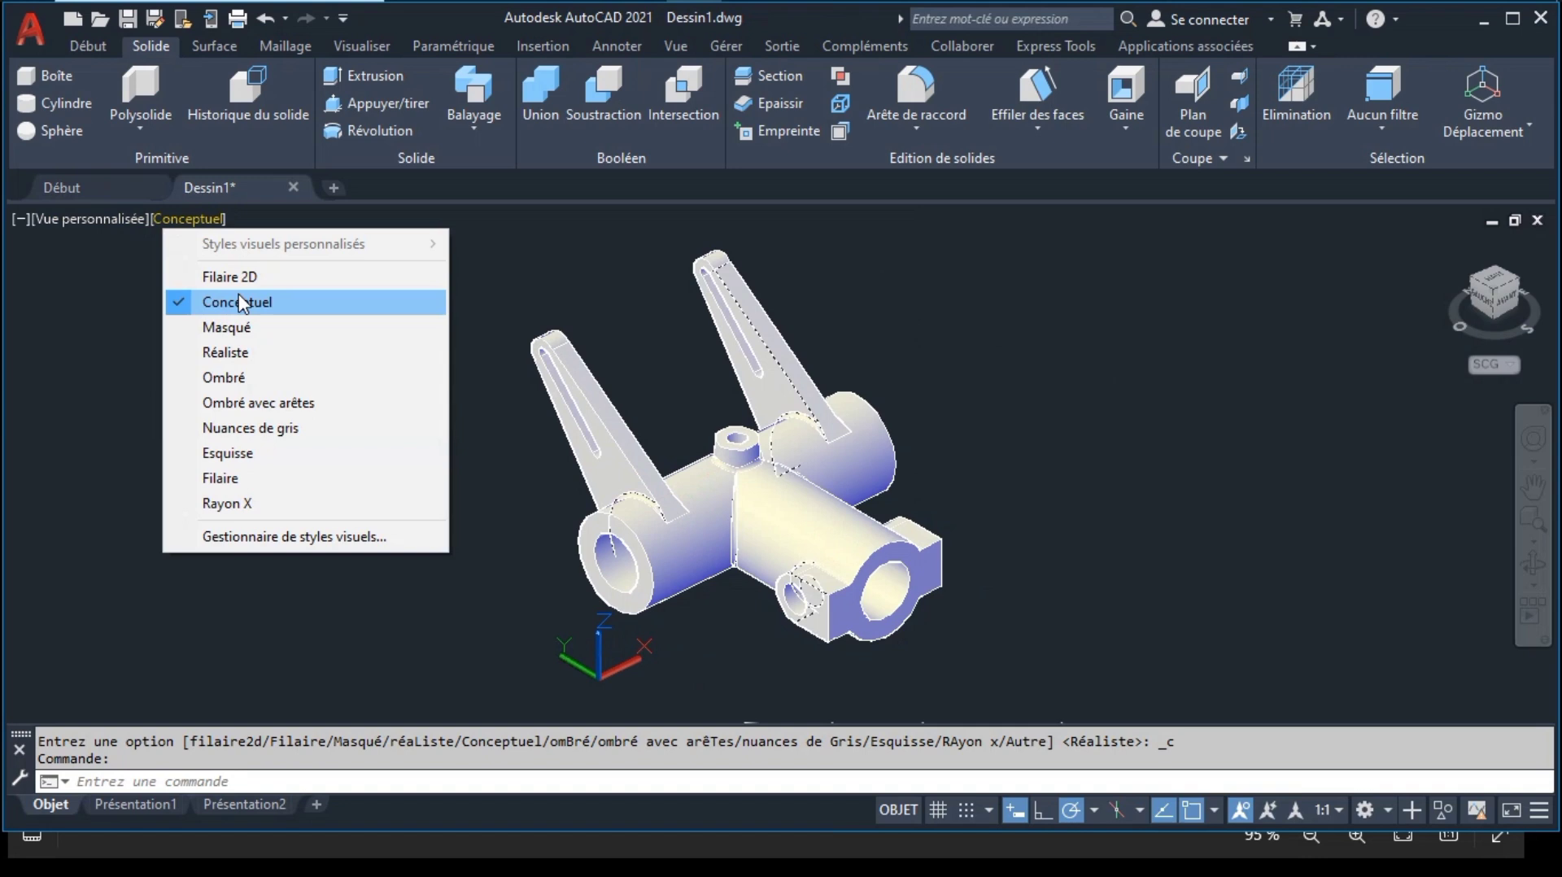
pyautogui.click(232, 352)
pyautogui.click(561, 442)
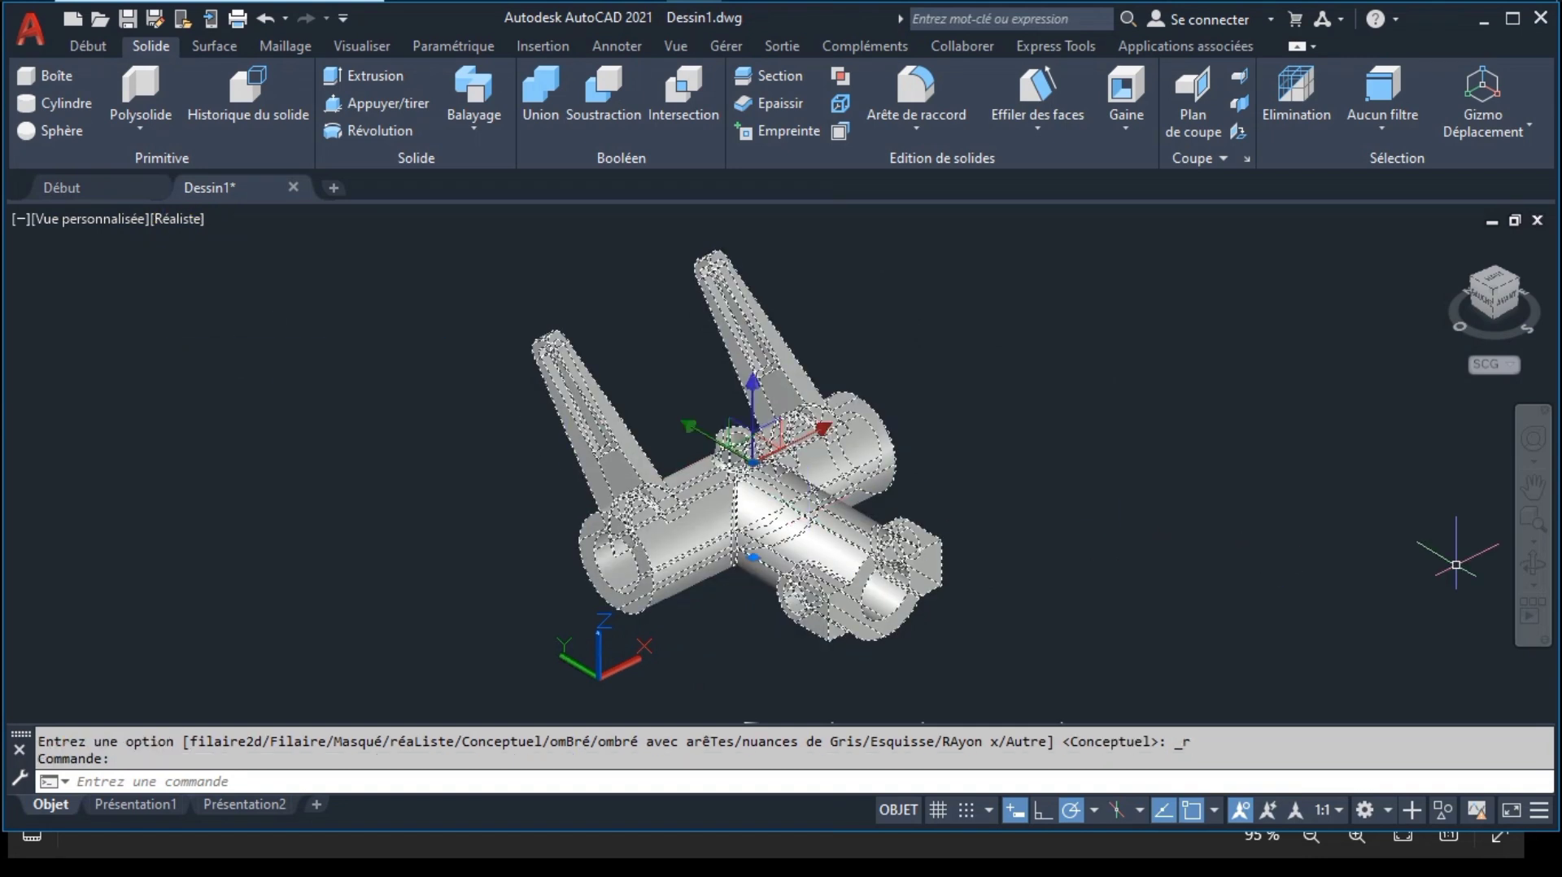